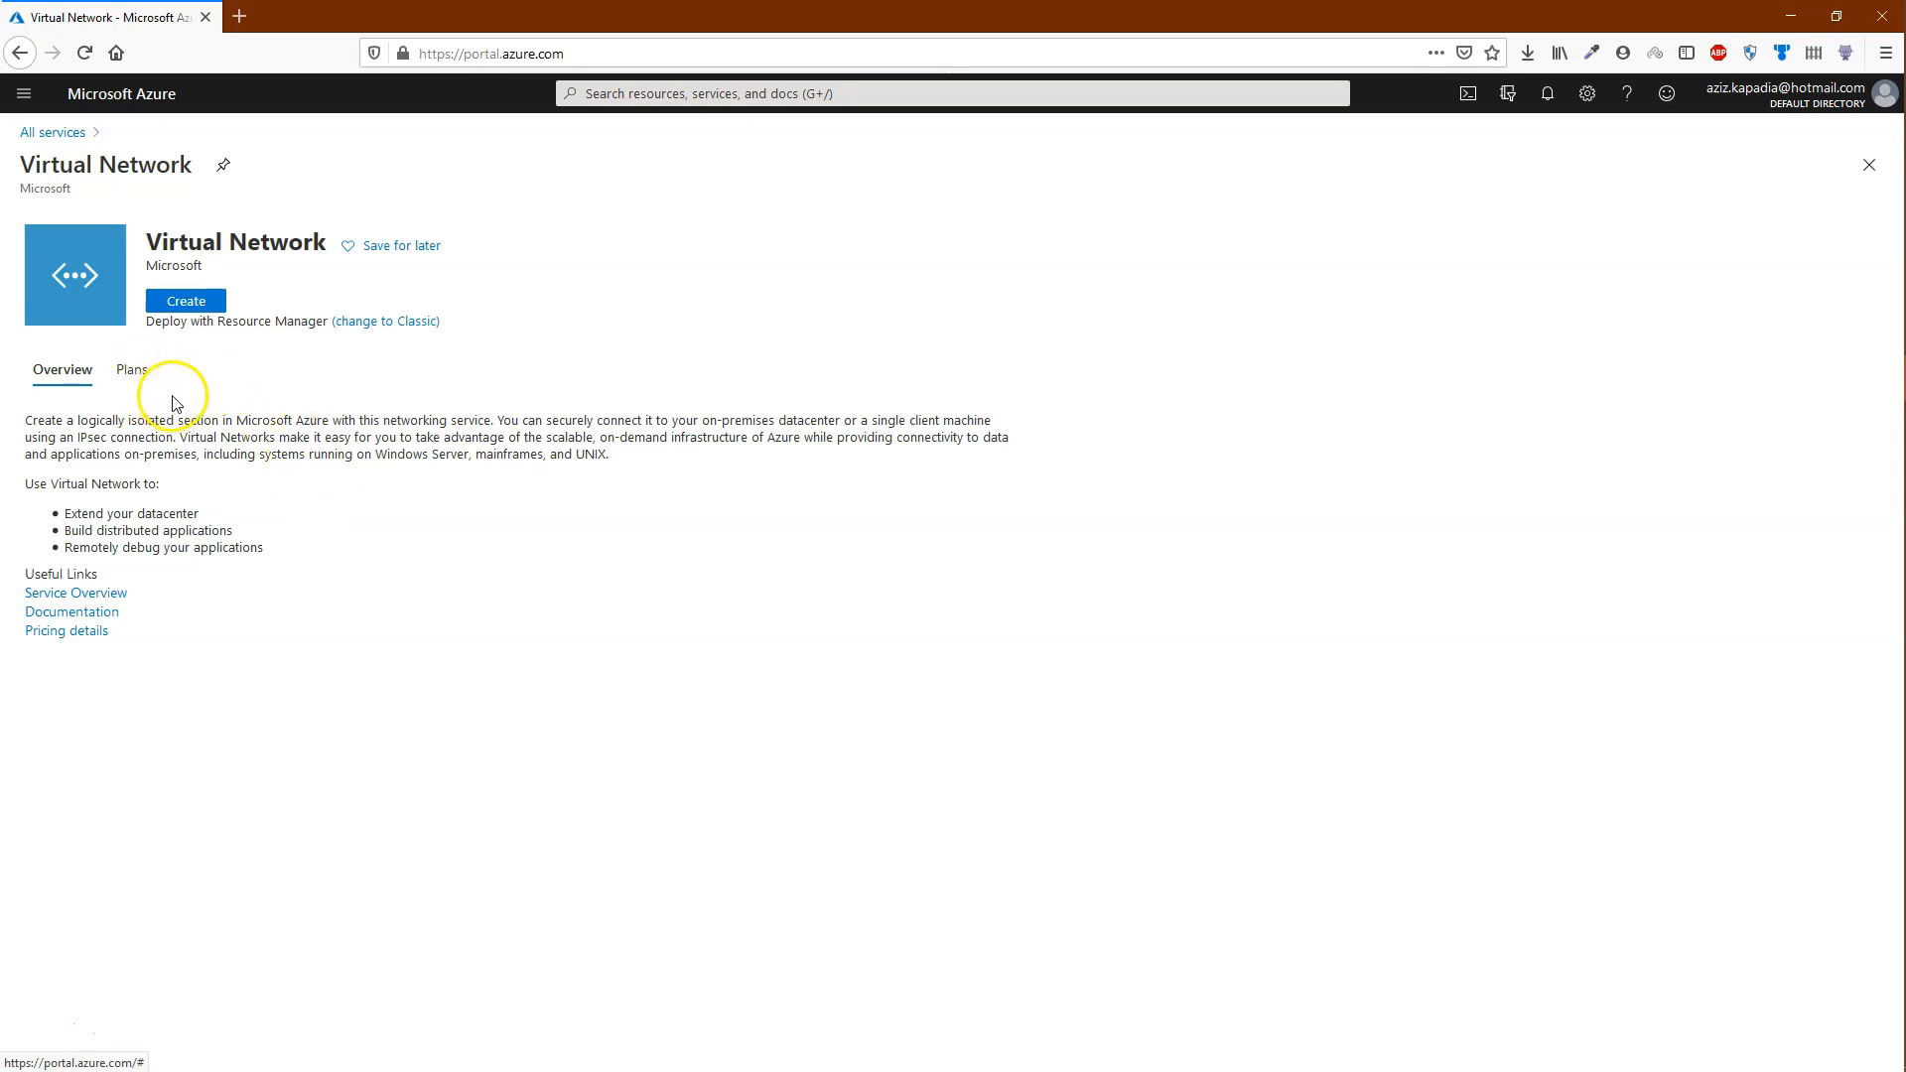
Start creating a virtual network and create a new resource group named AvailabilitysetDemoRG for it.
click(183, 301)
key(alt)
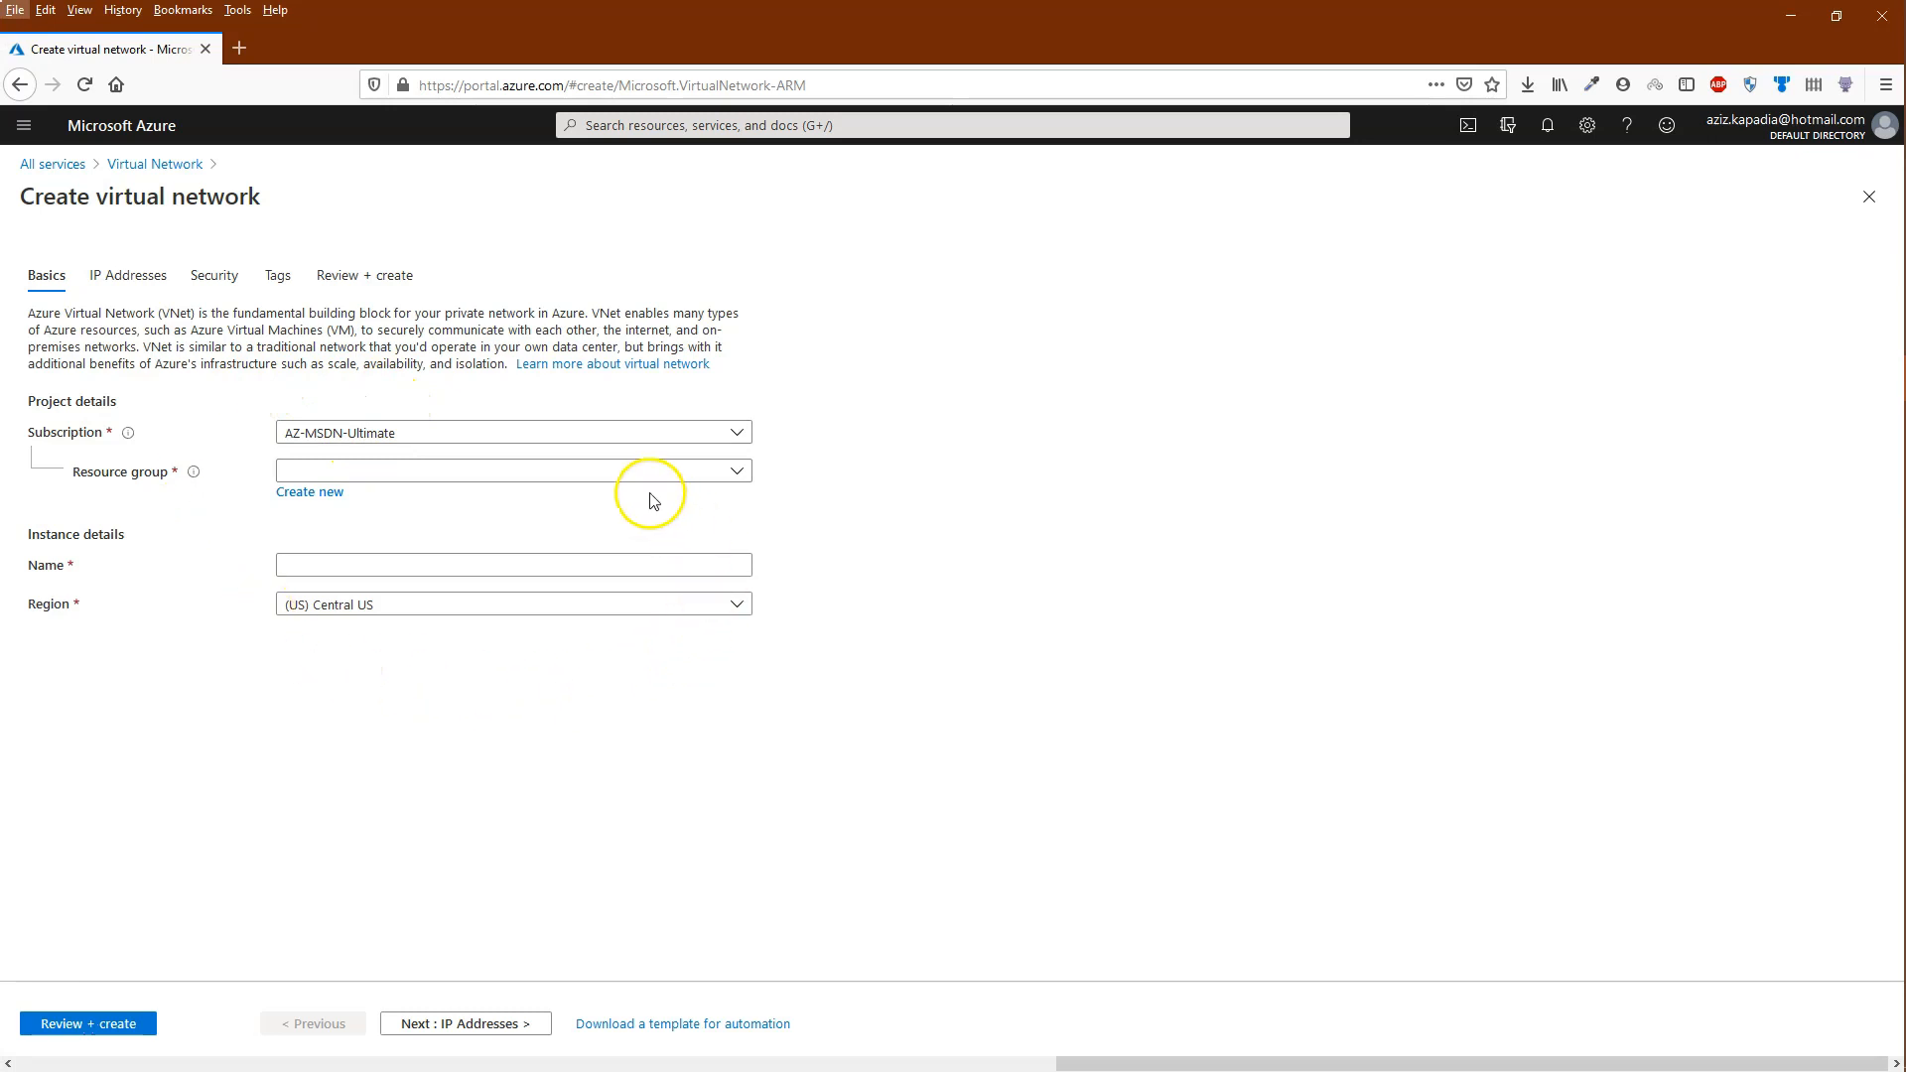
key(alt)
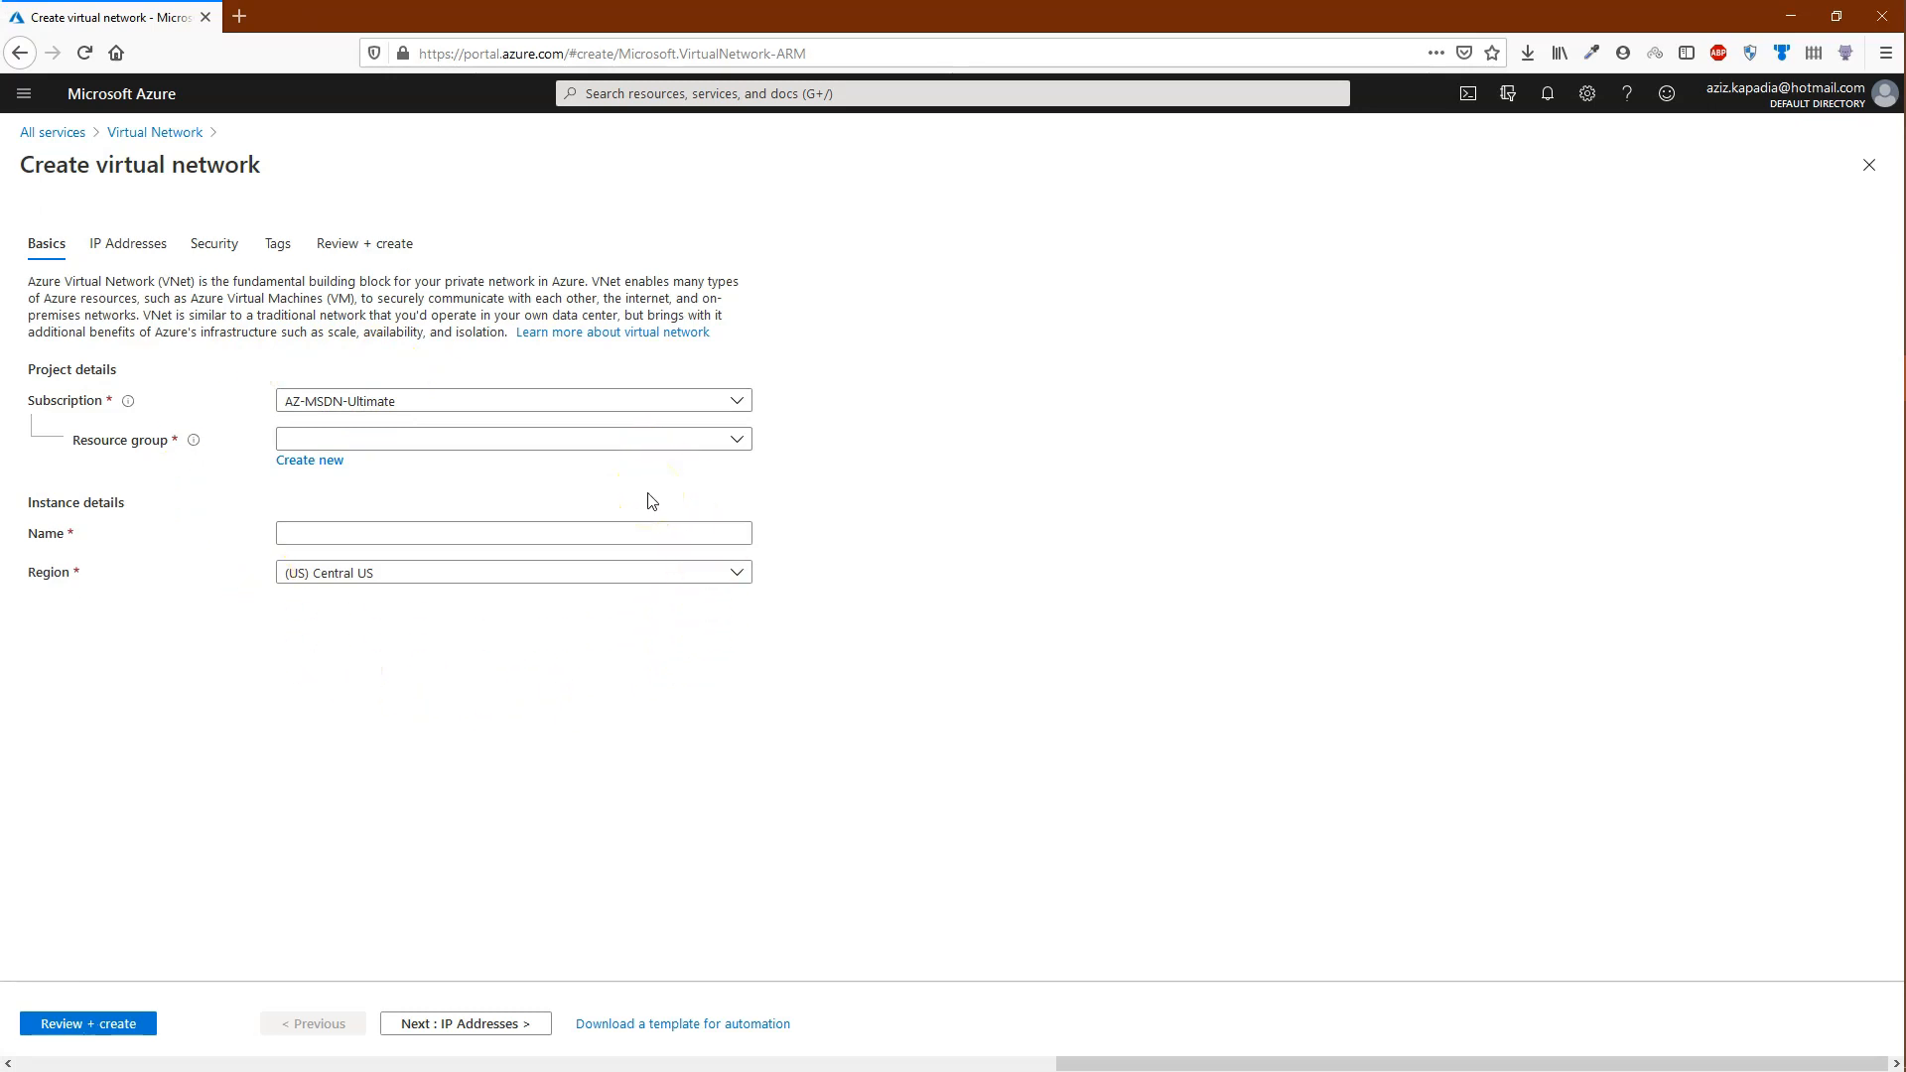
click(307, 459)
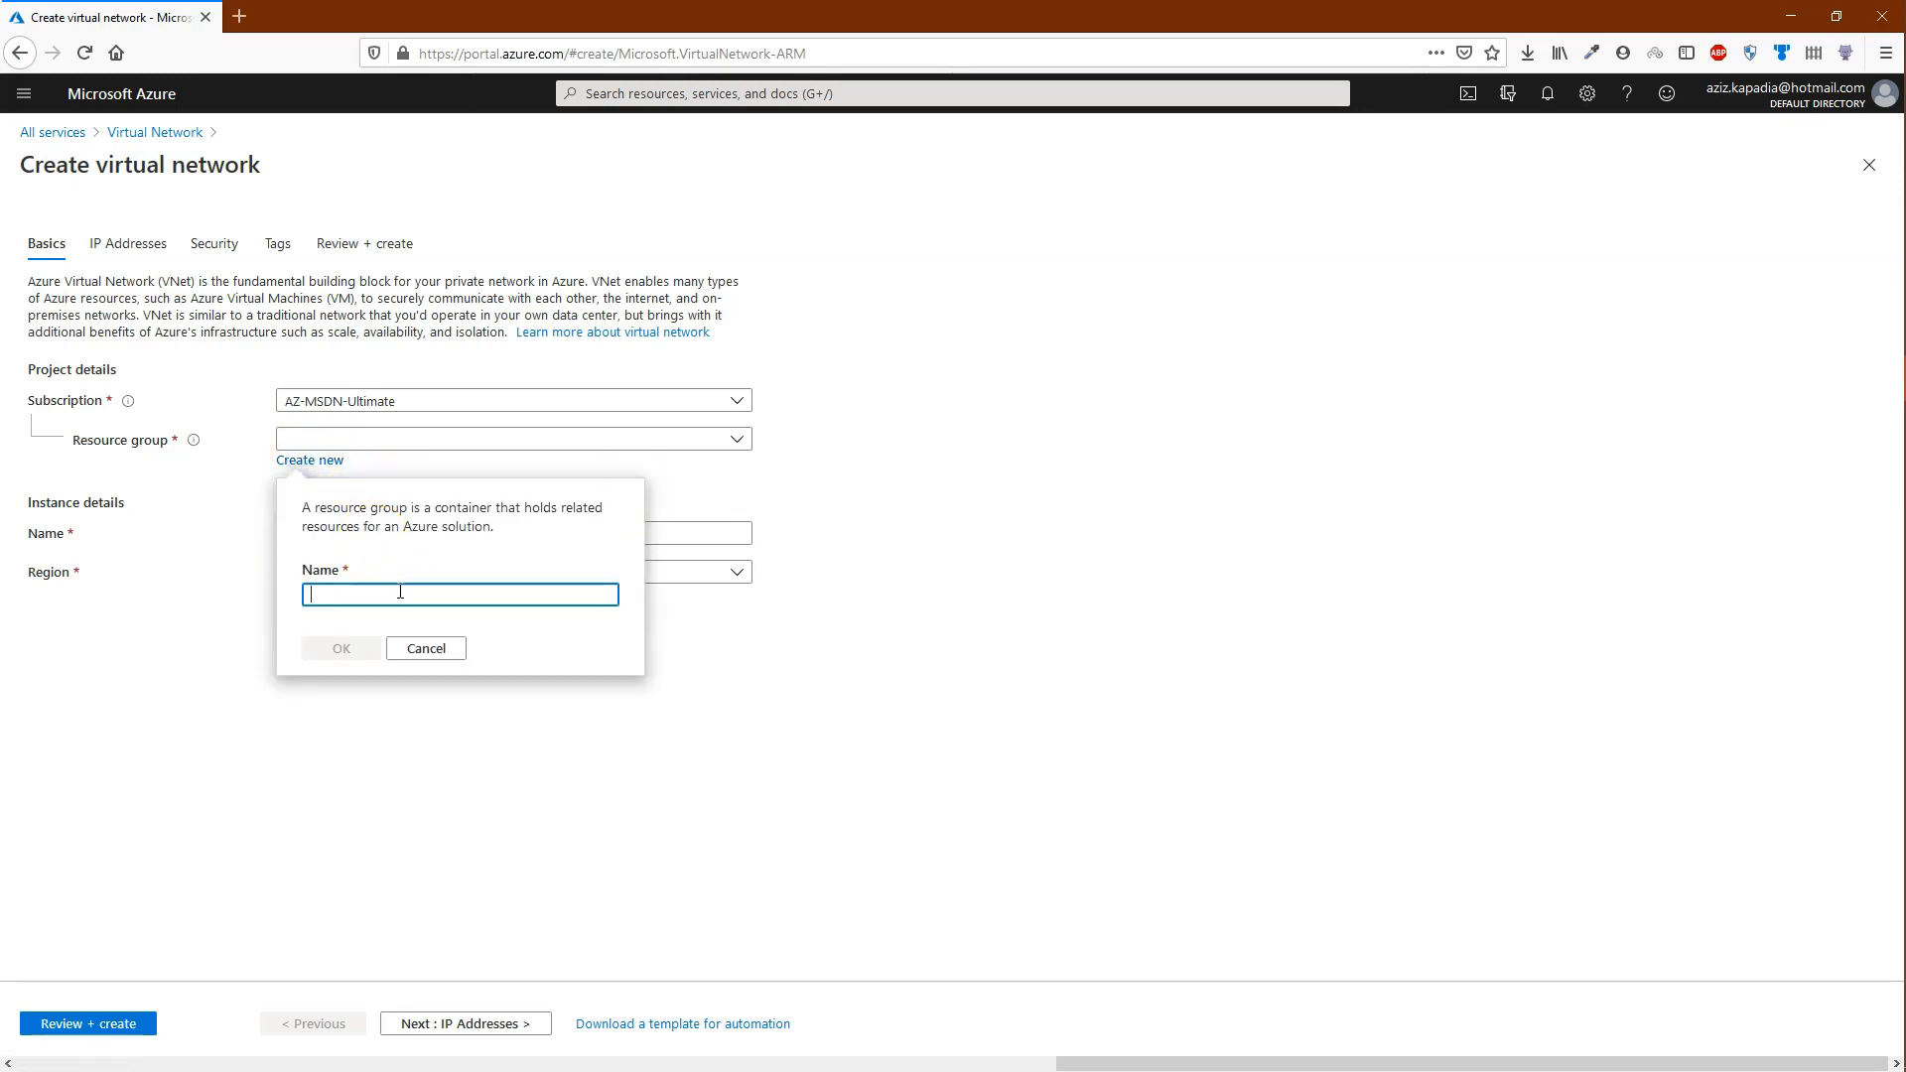
click(400, 602)
text(AvailabilitysetDemo)
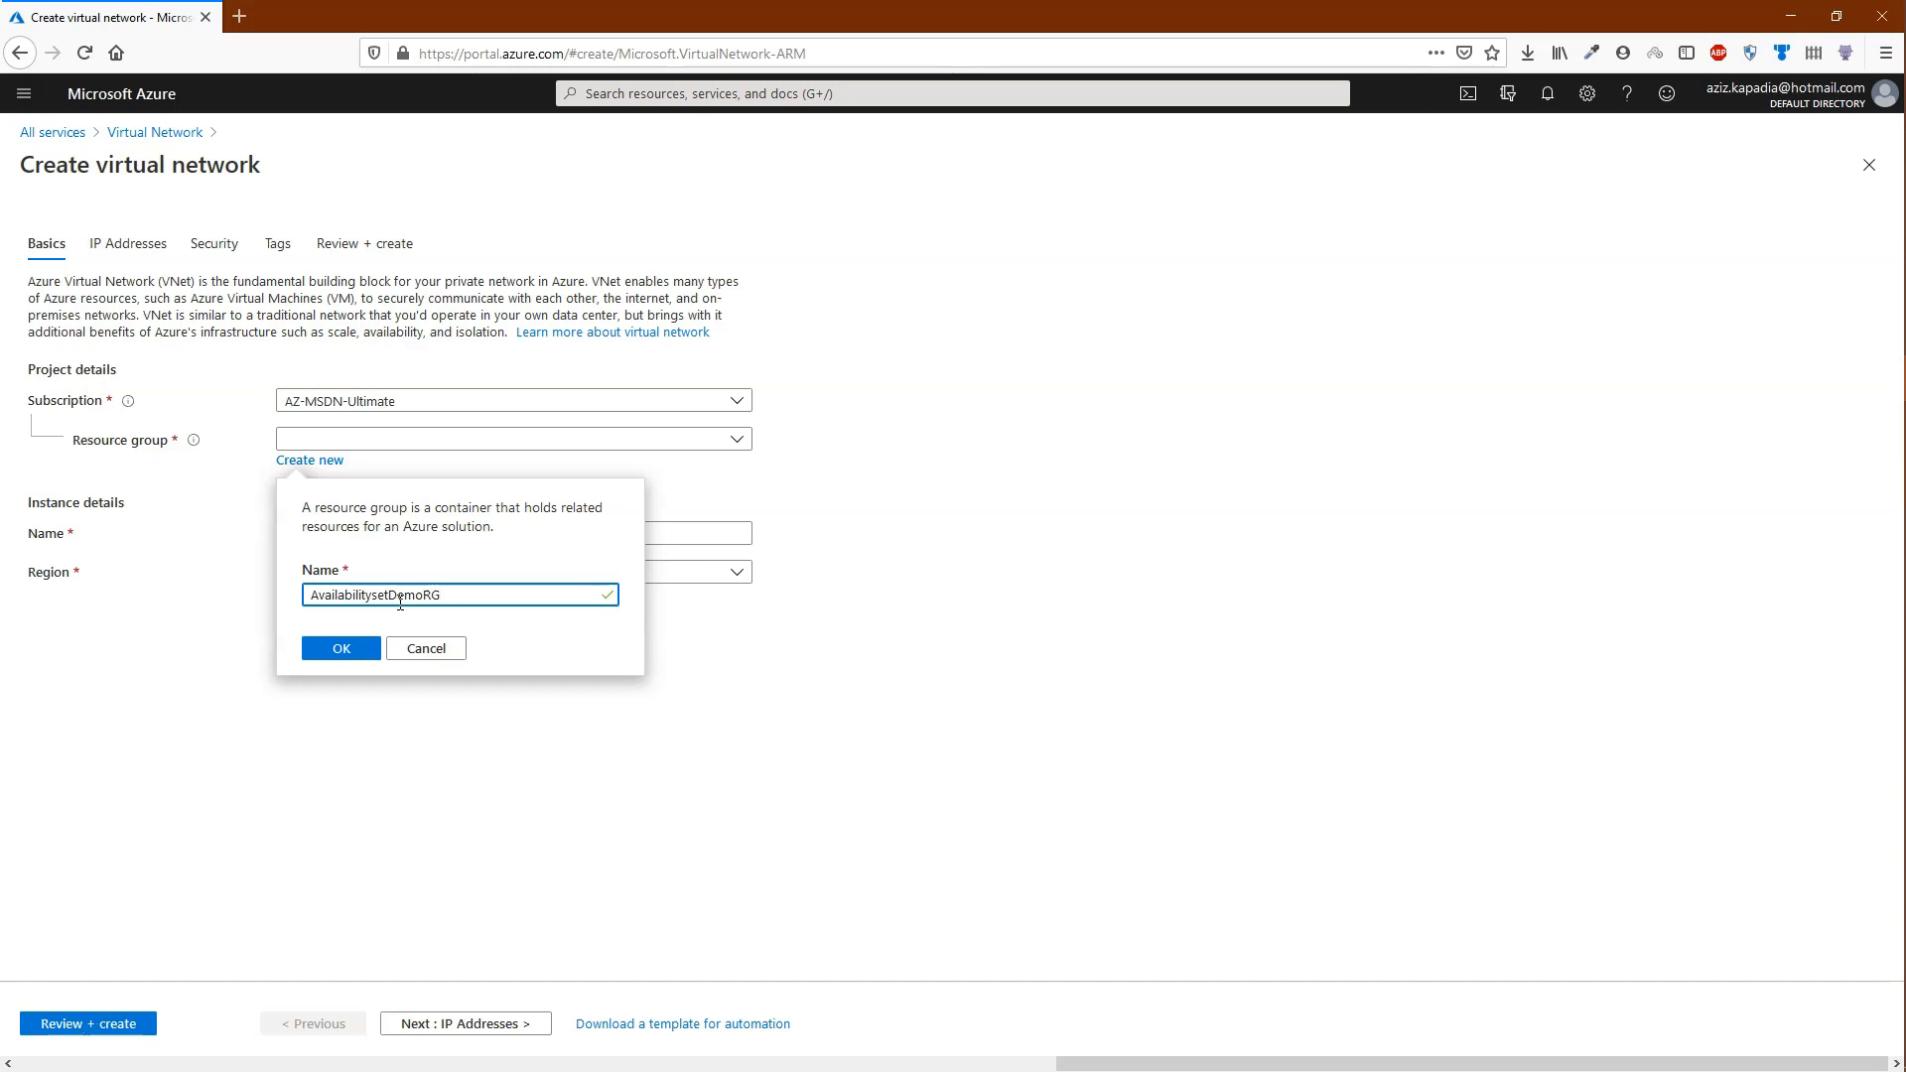
text(RG)
click(354, 650)
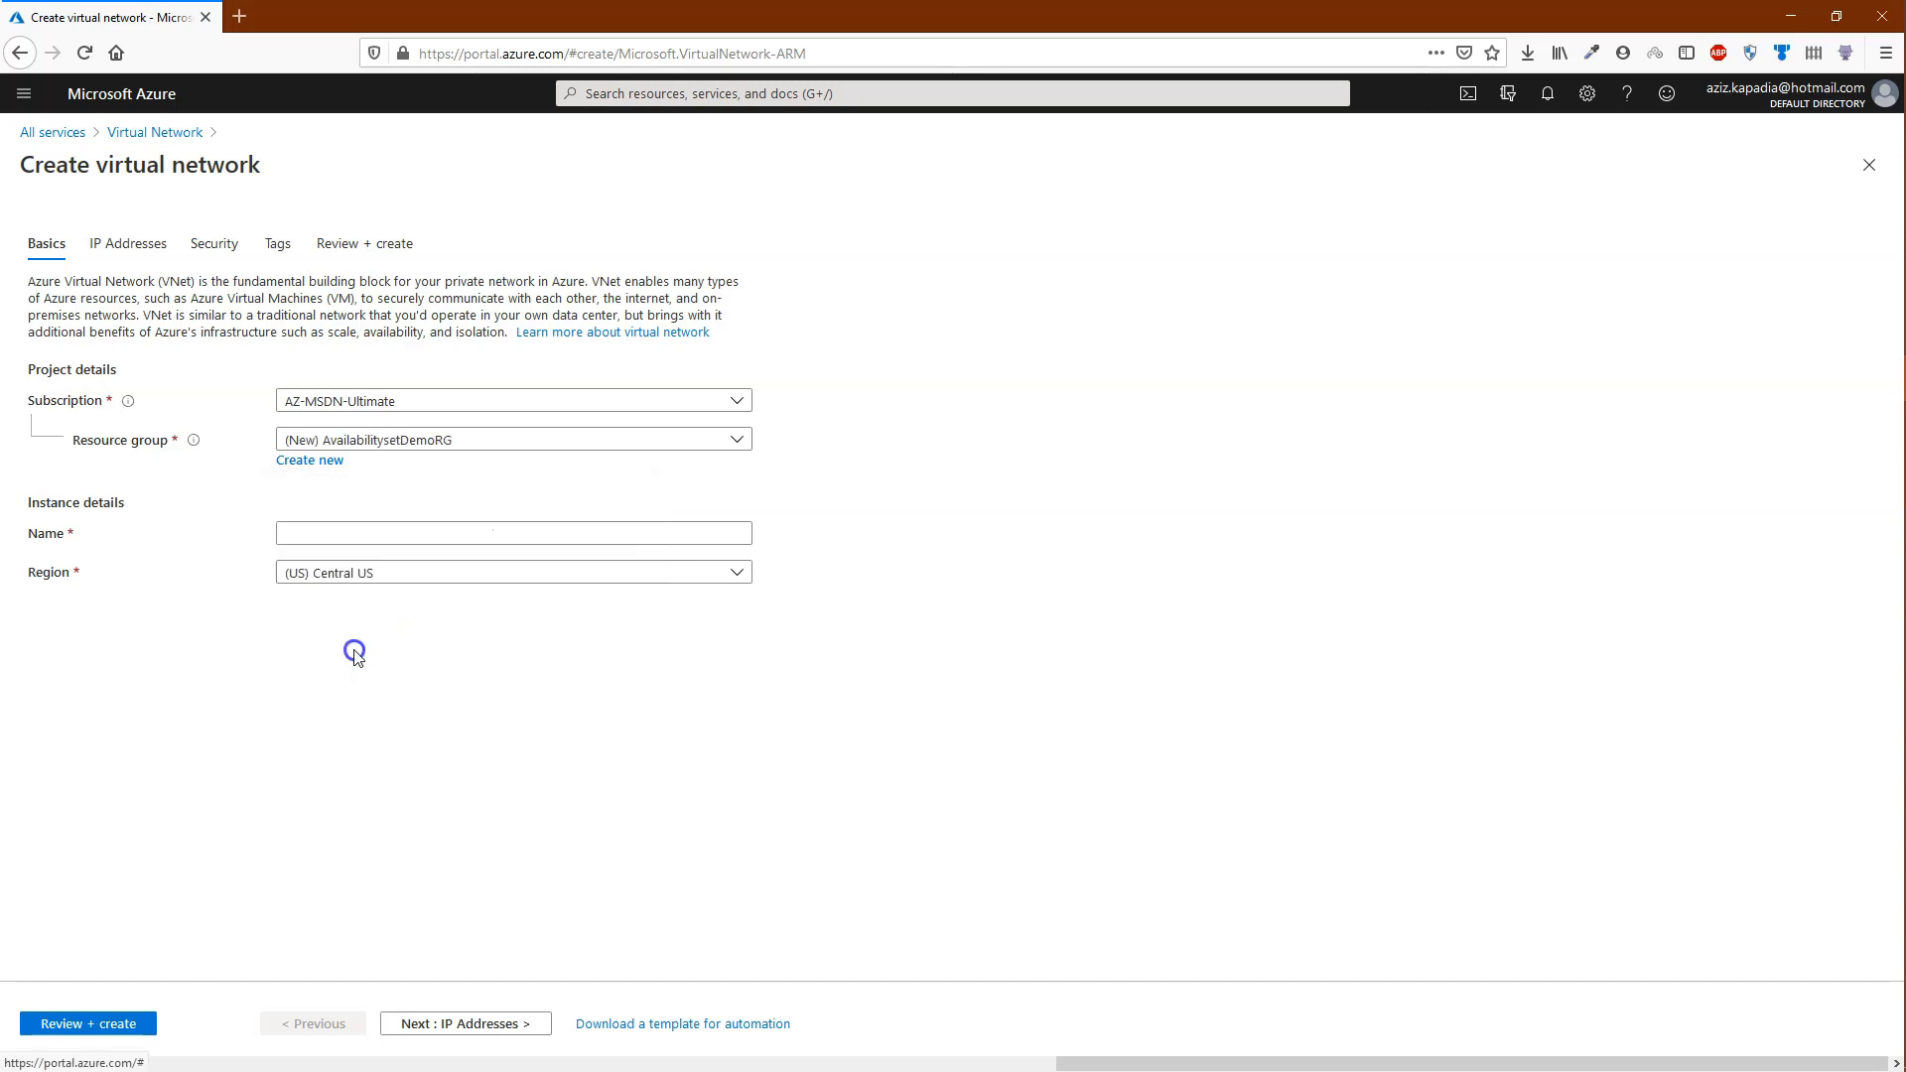
Name the virtual network VailabilitySetDemoVNet, set its region to (Europe) UK South, and proceed to the IP address settings.
click(392, 533)
text(Vaila)
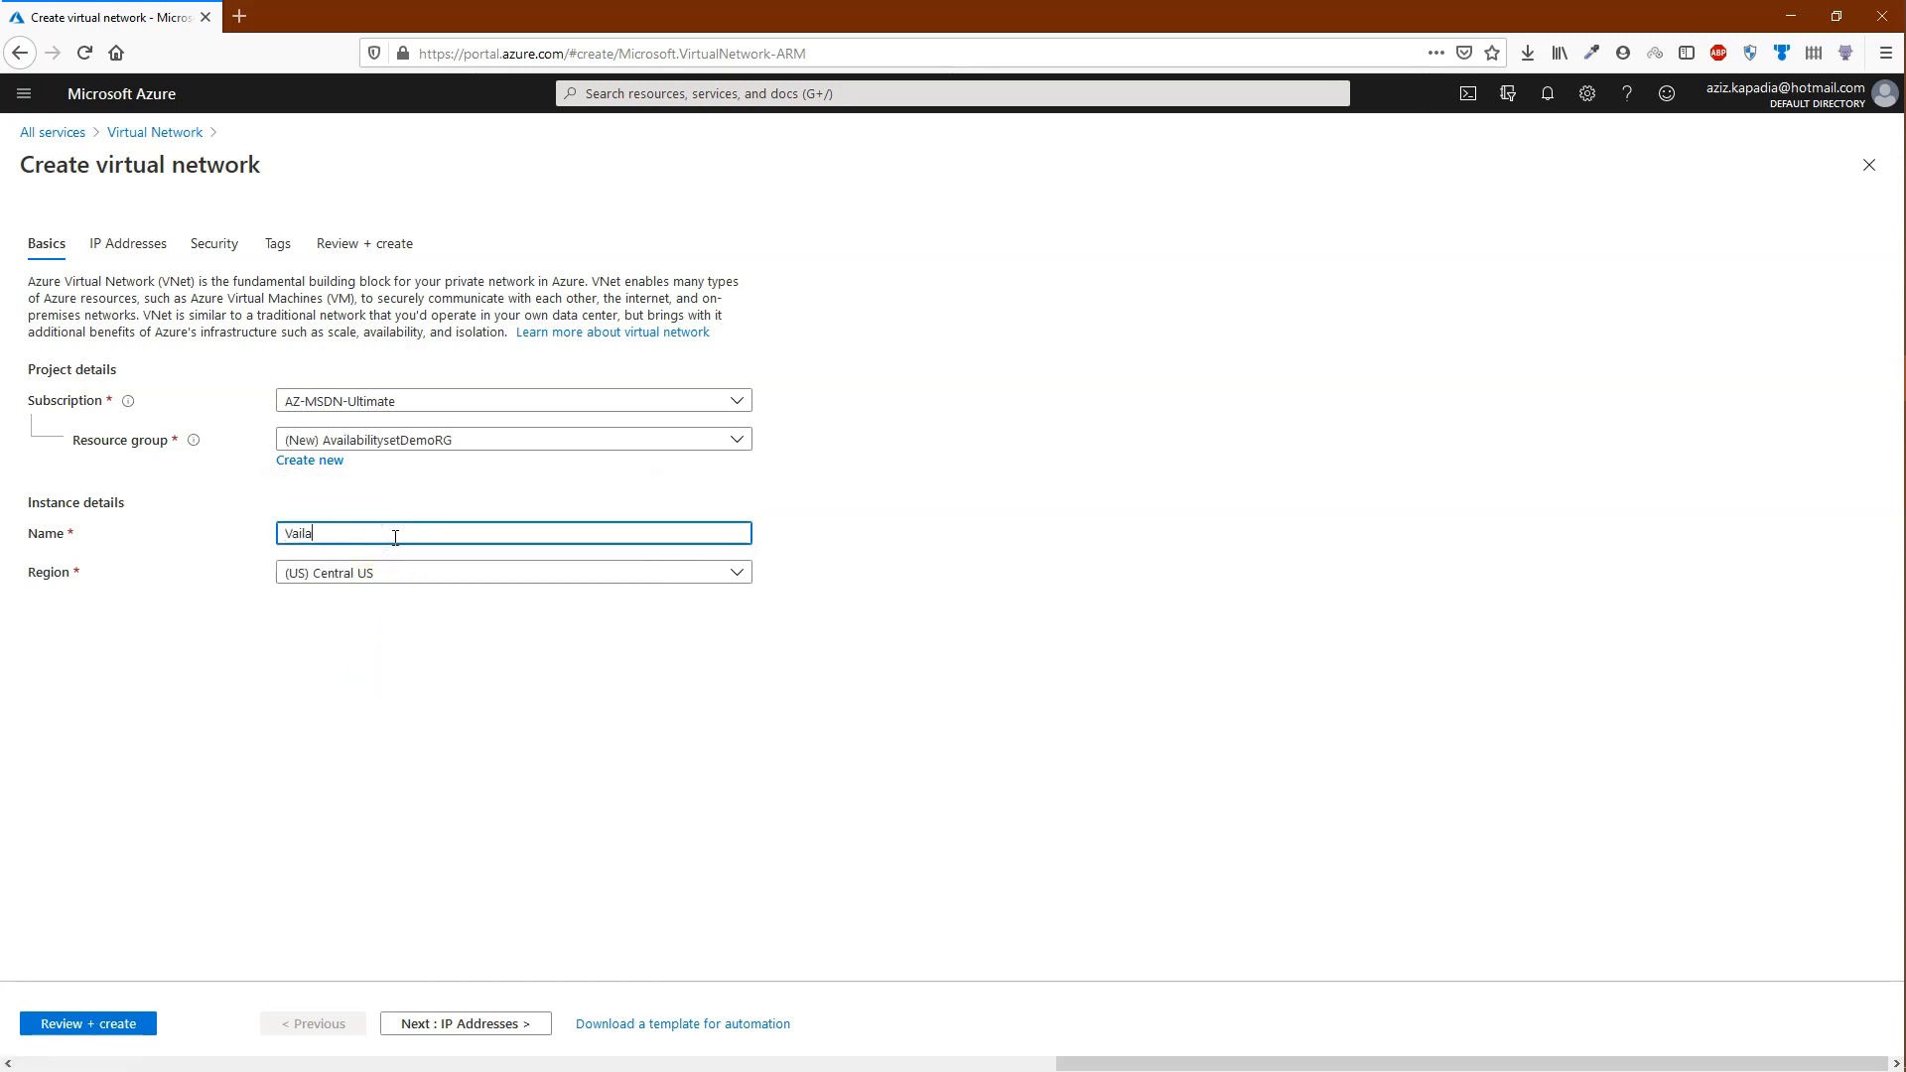
text(bilitySetDemoVNet)
click(537, 746)
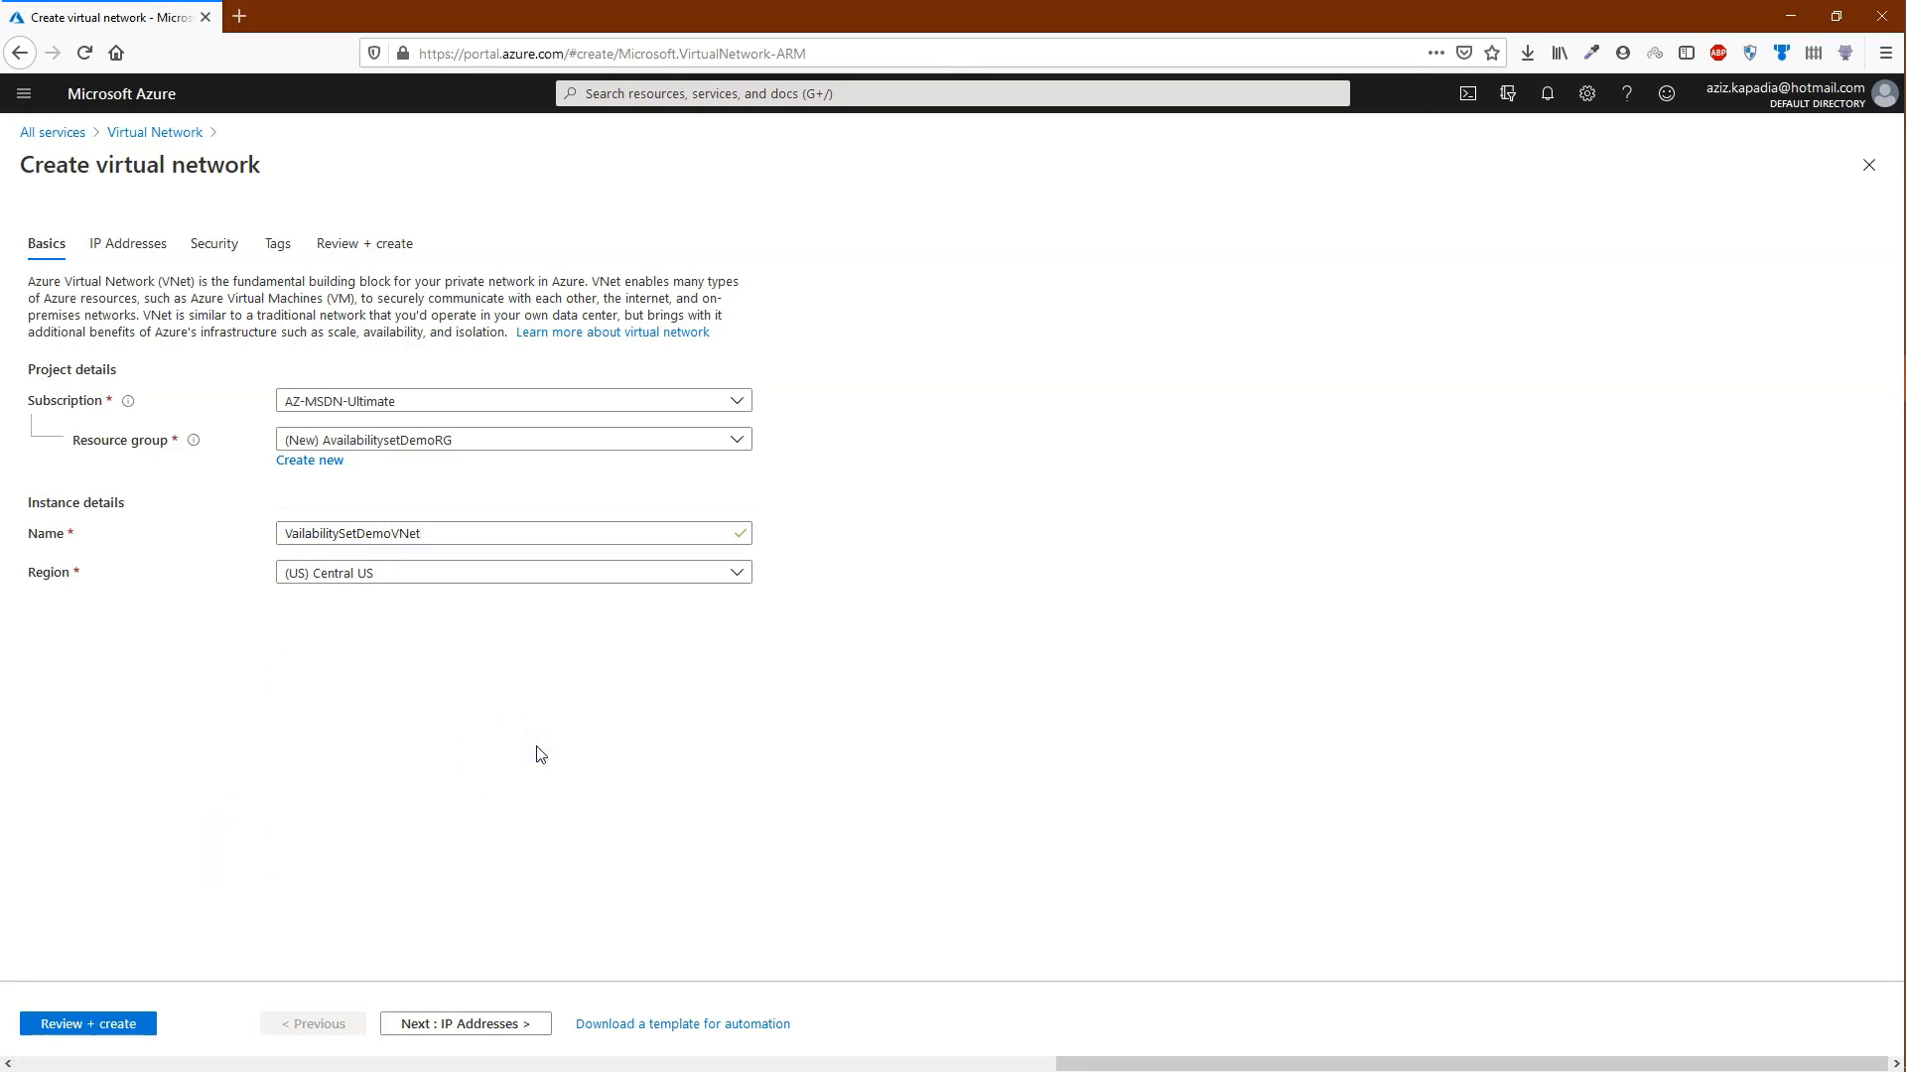
click(489, 575)
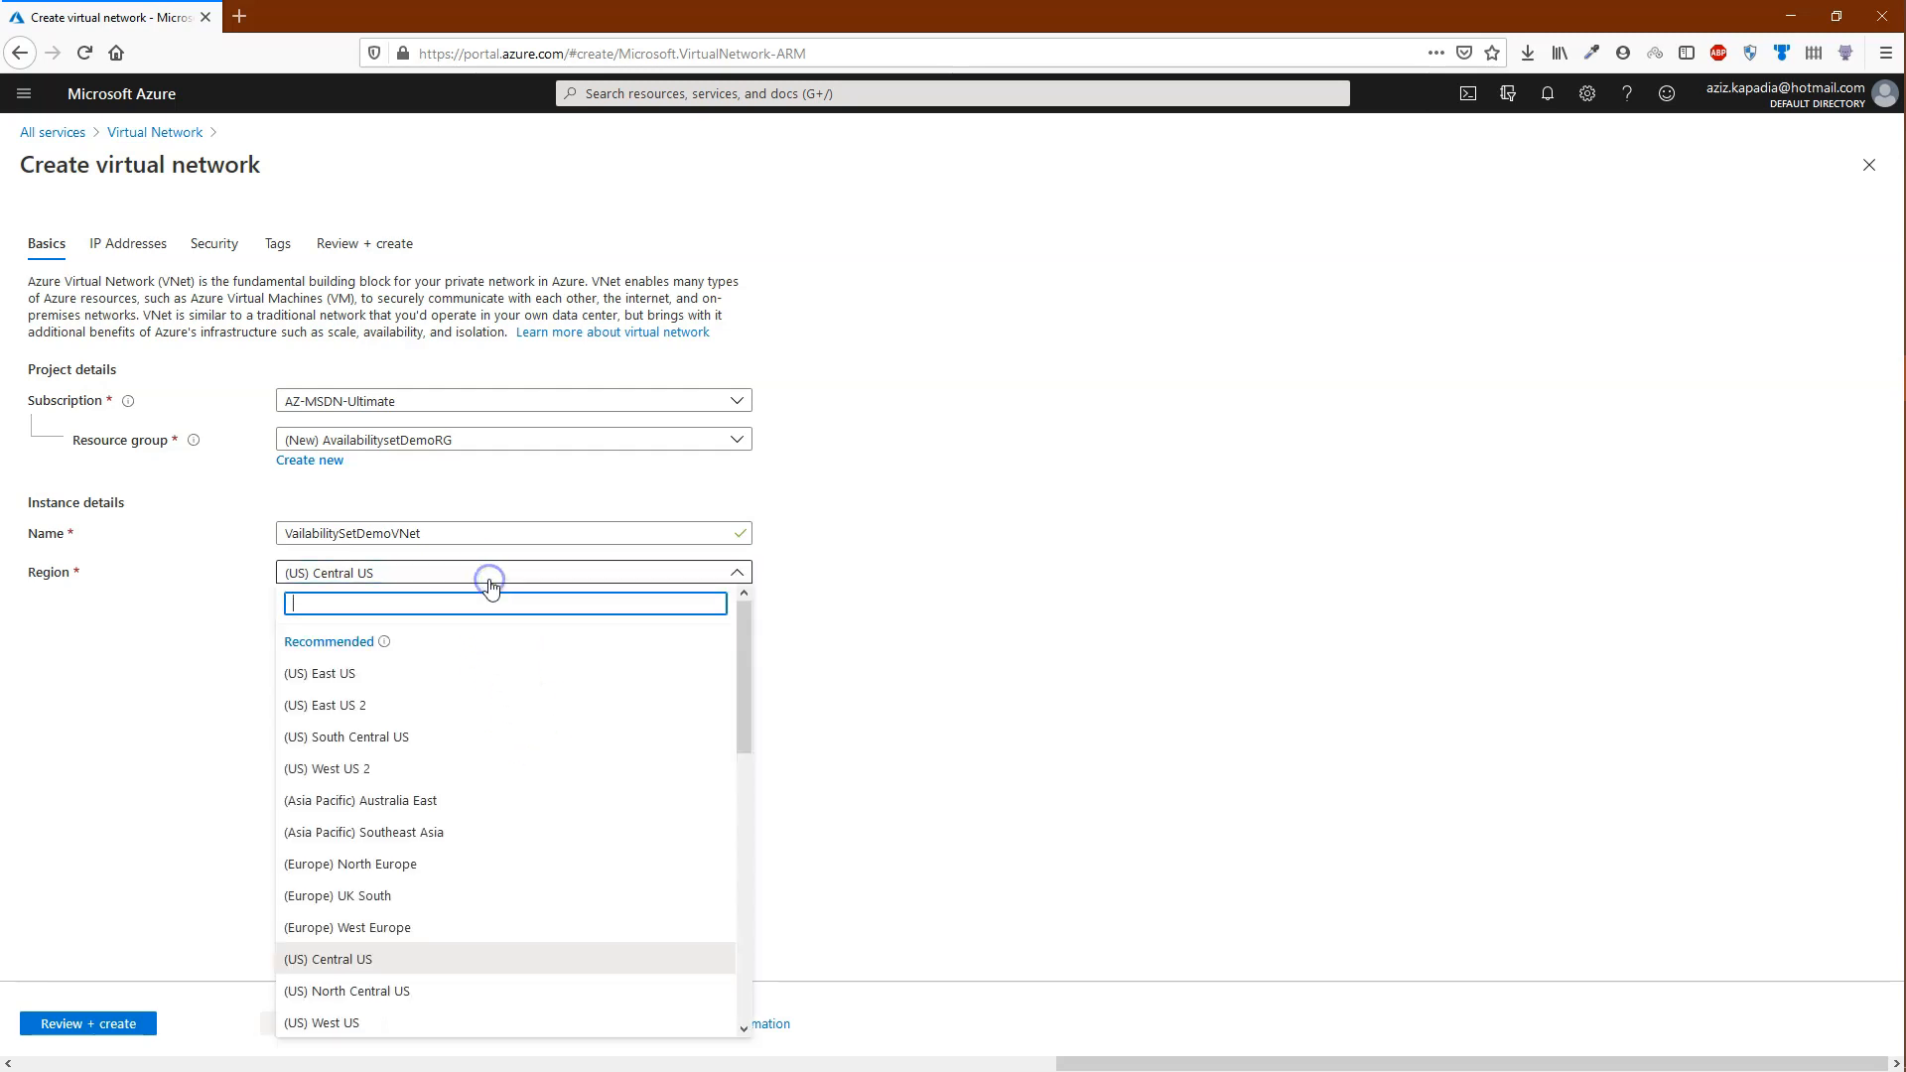
click(417, 896)
click(512, 1024)
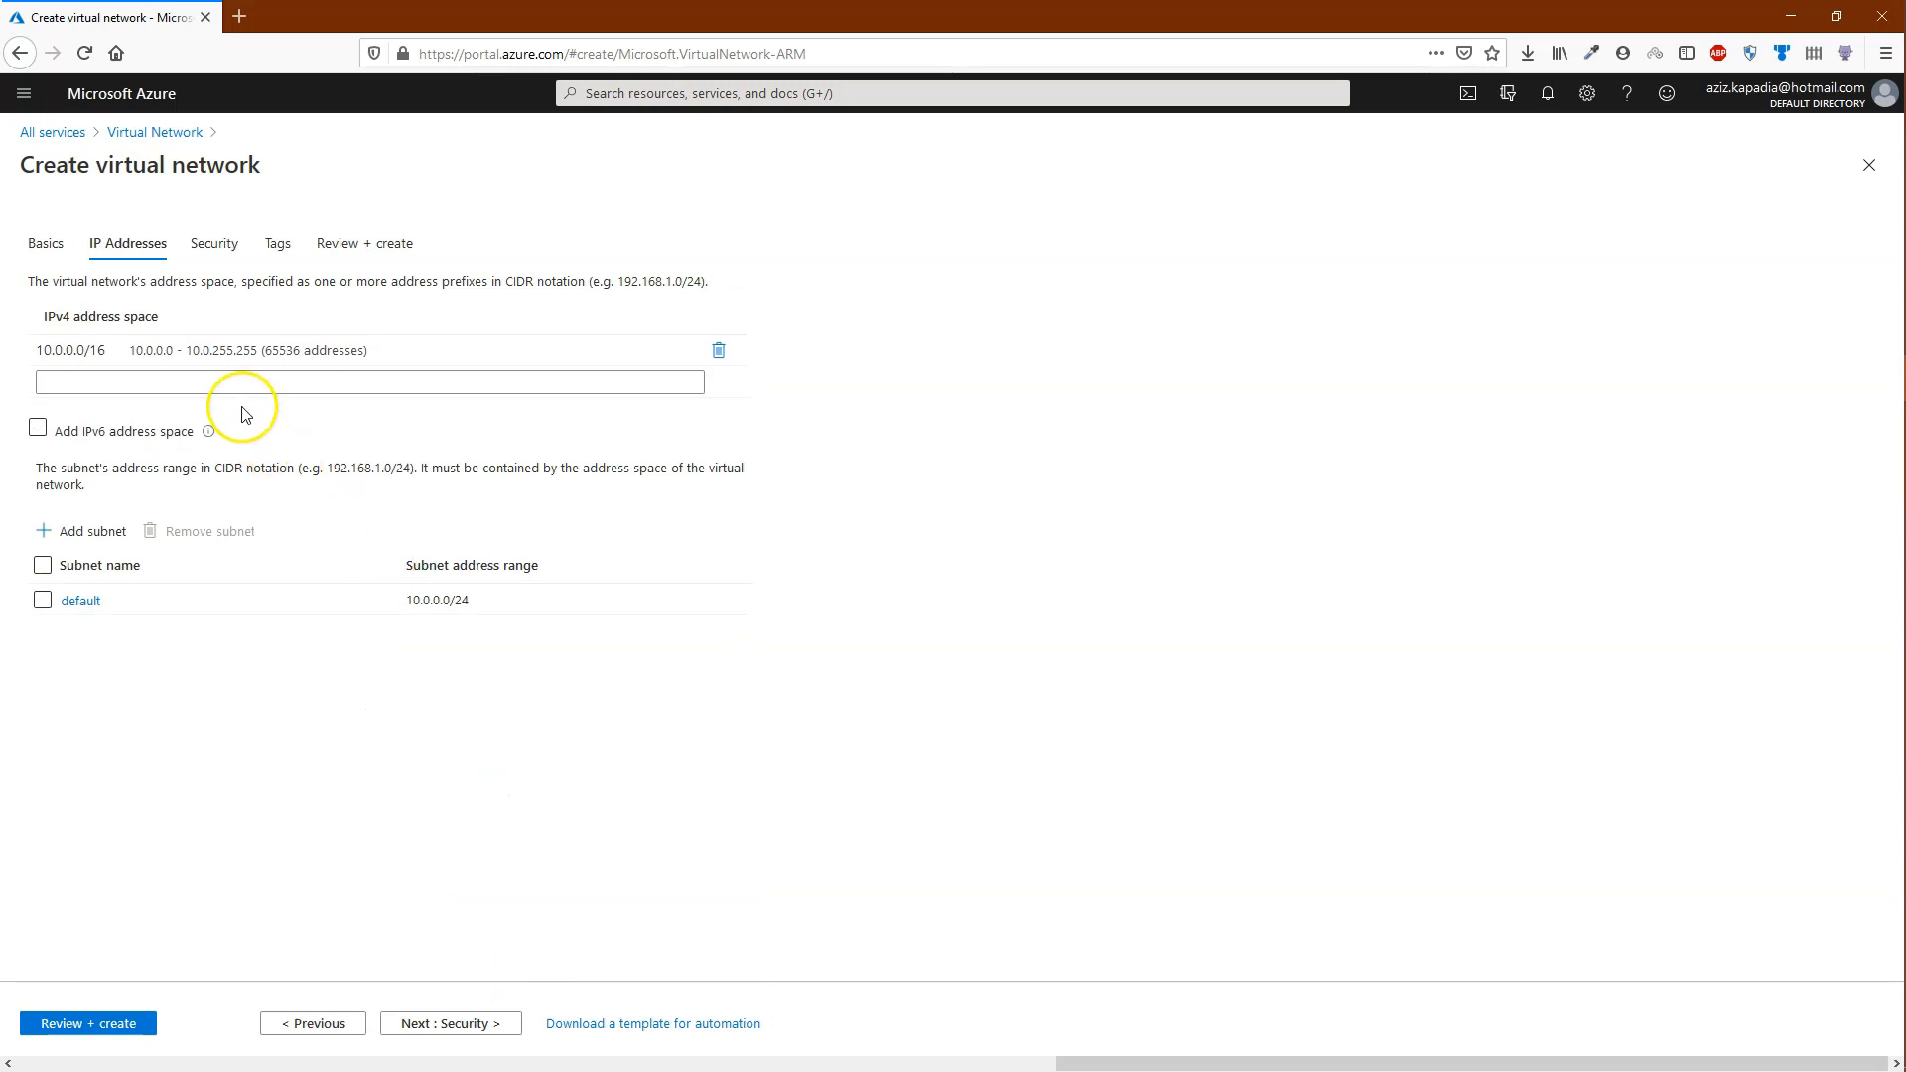
Change the virtual network's IPv4 address space to 10.0.0.0/22.
click(173, 351)
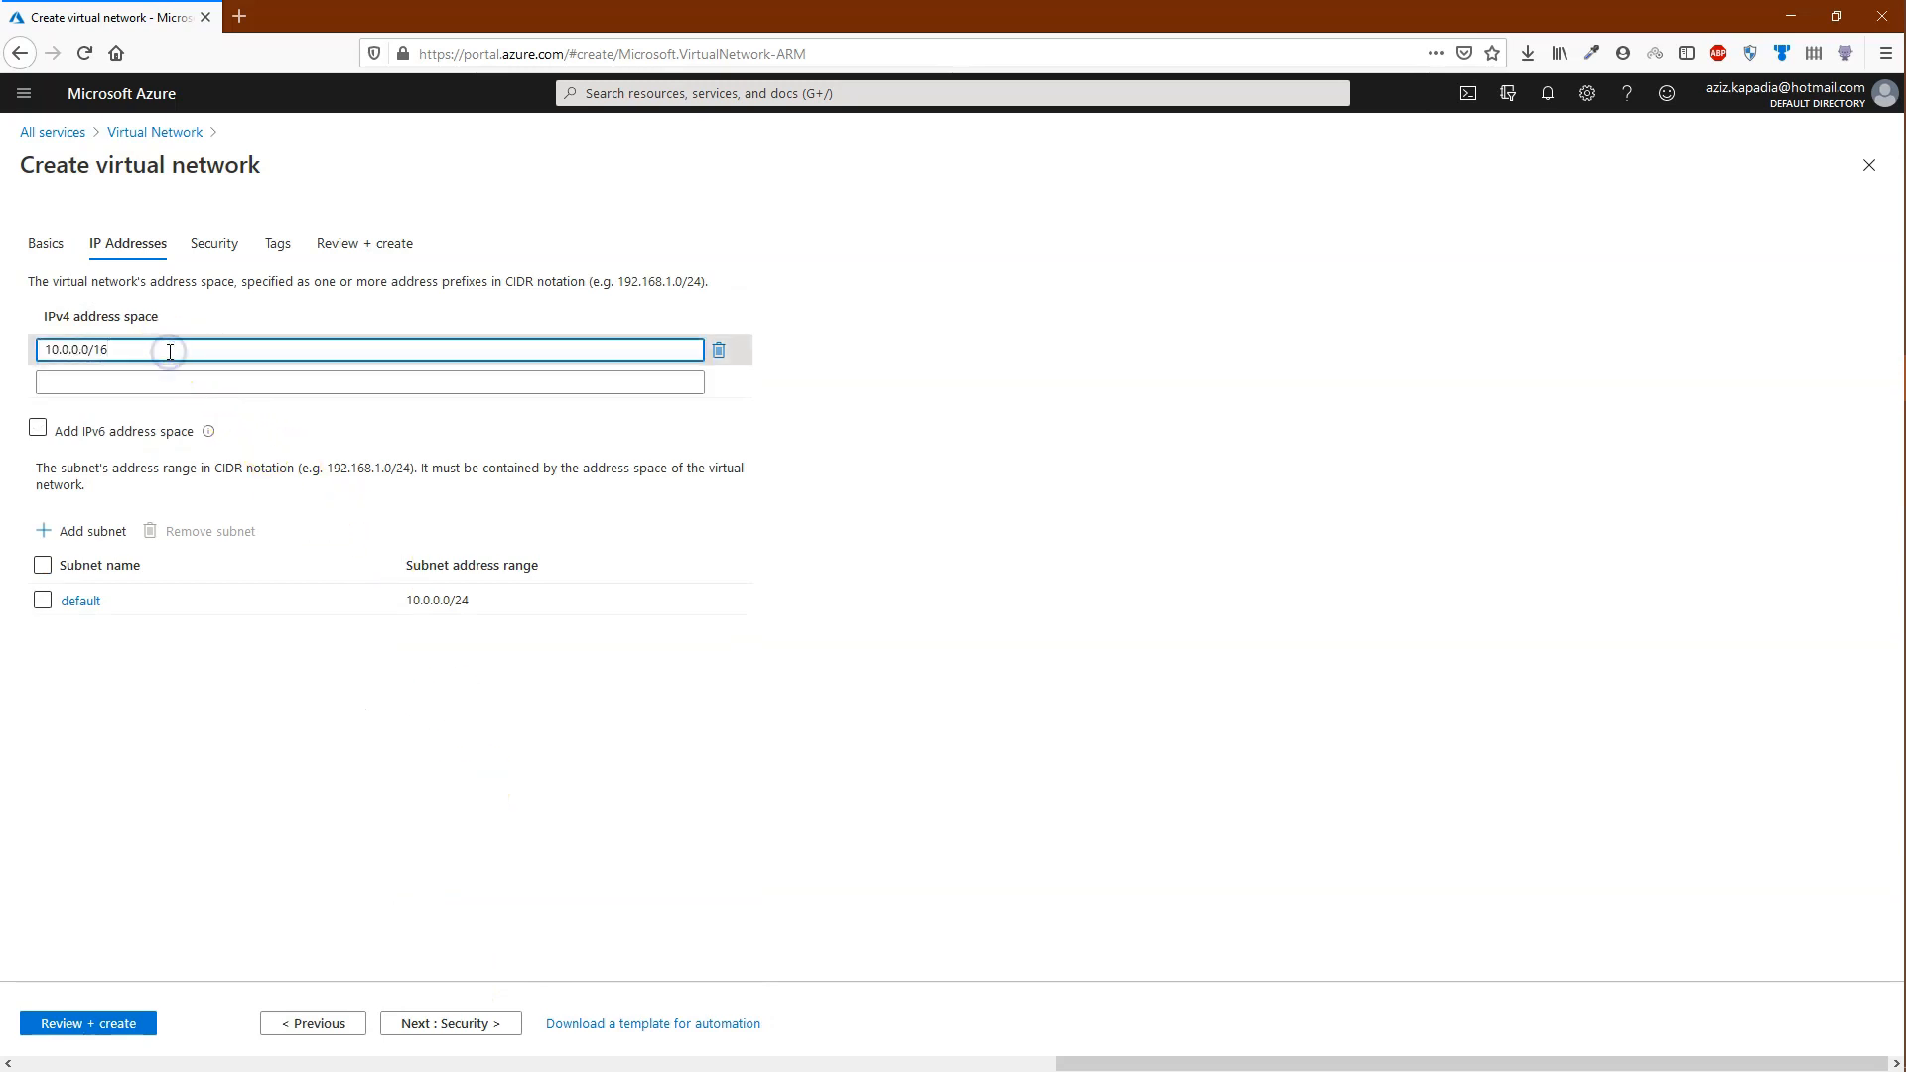
key(BackSpace)
key(BackSpace)
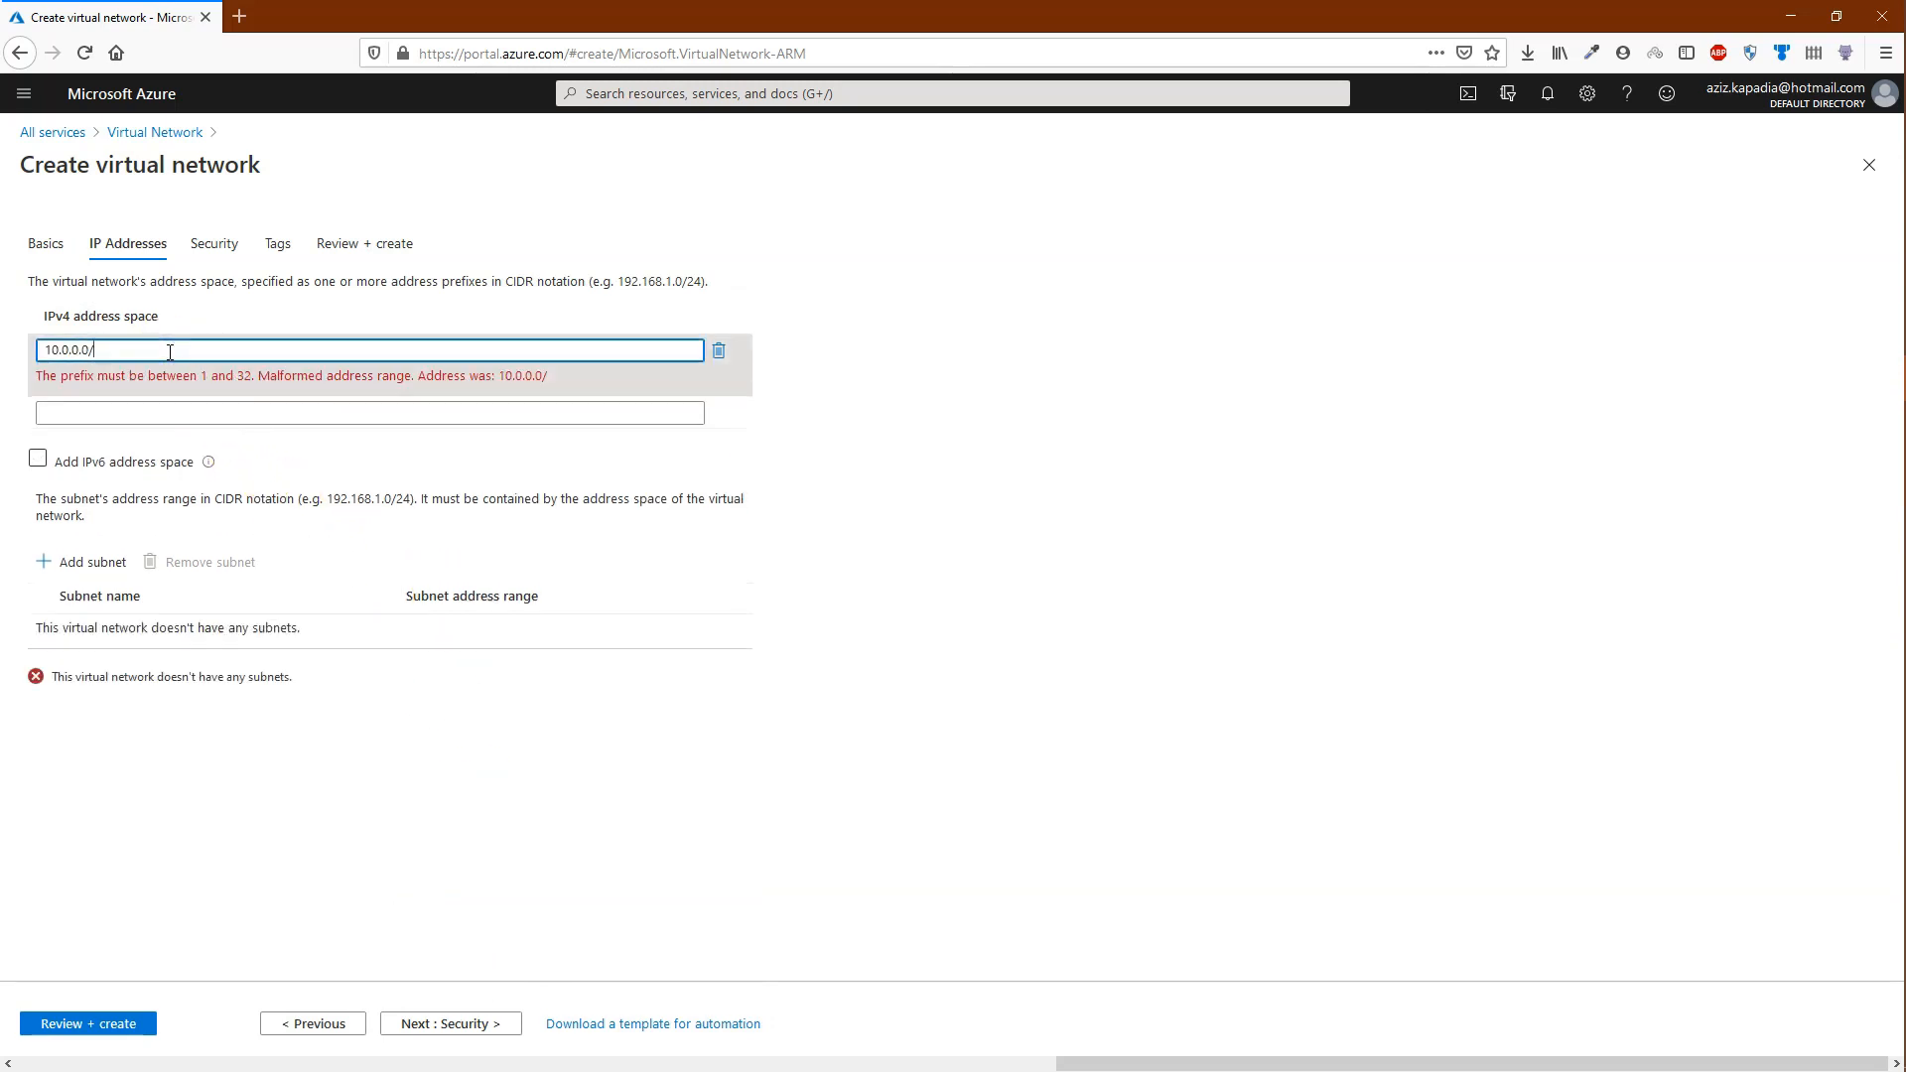
text(22)
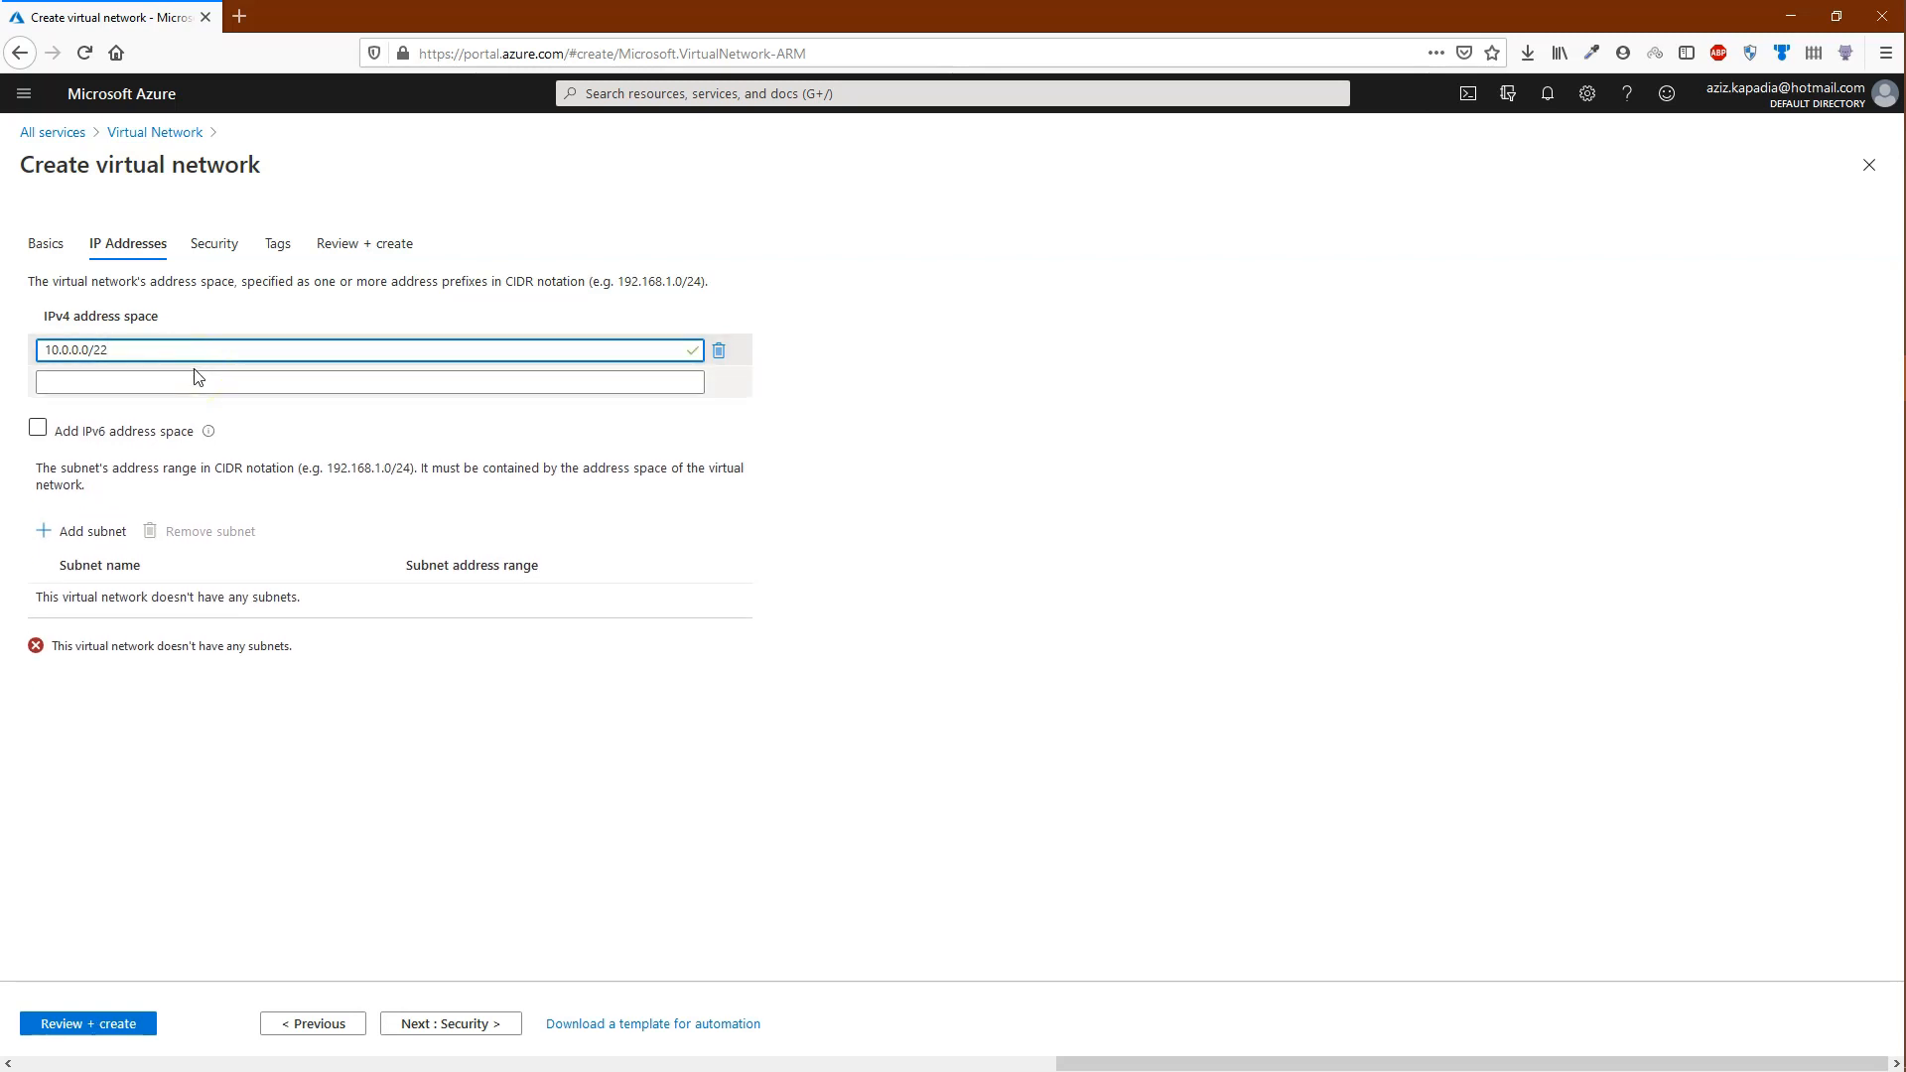
Add a subnet named AvailabilitySetDemoSN with the address range 10.0.0.0/24.
click(80, 531)
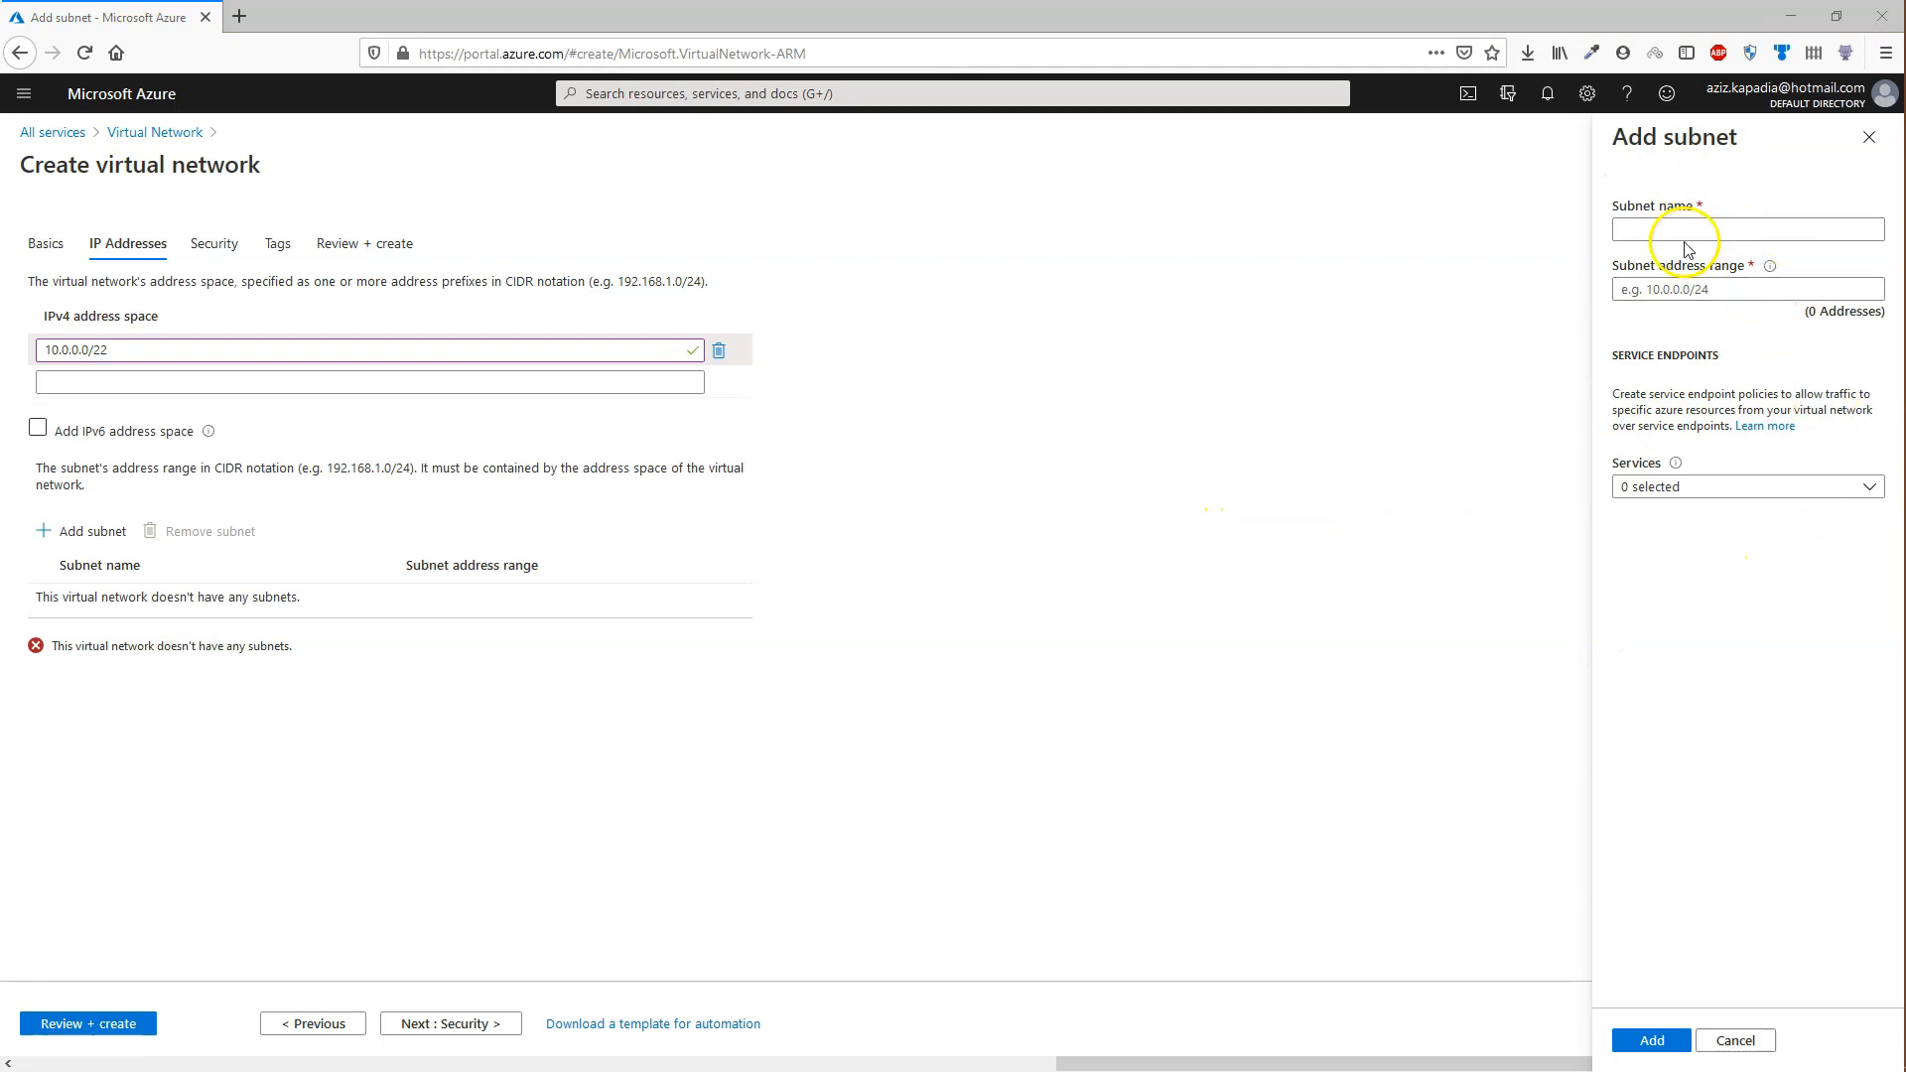
click(1634, 228)
text(Ava)
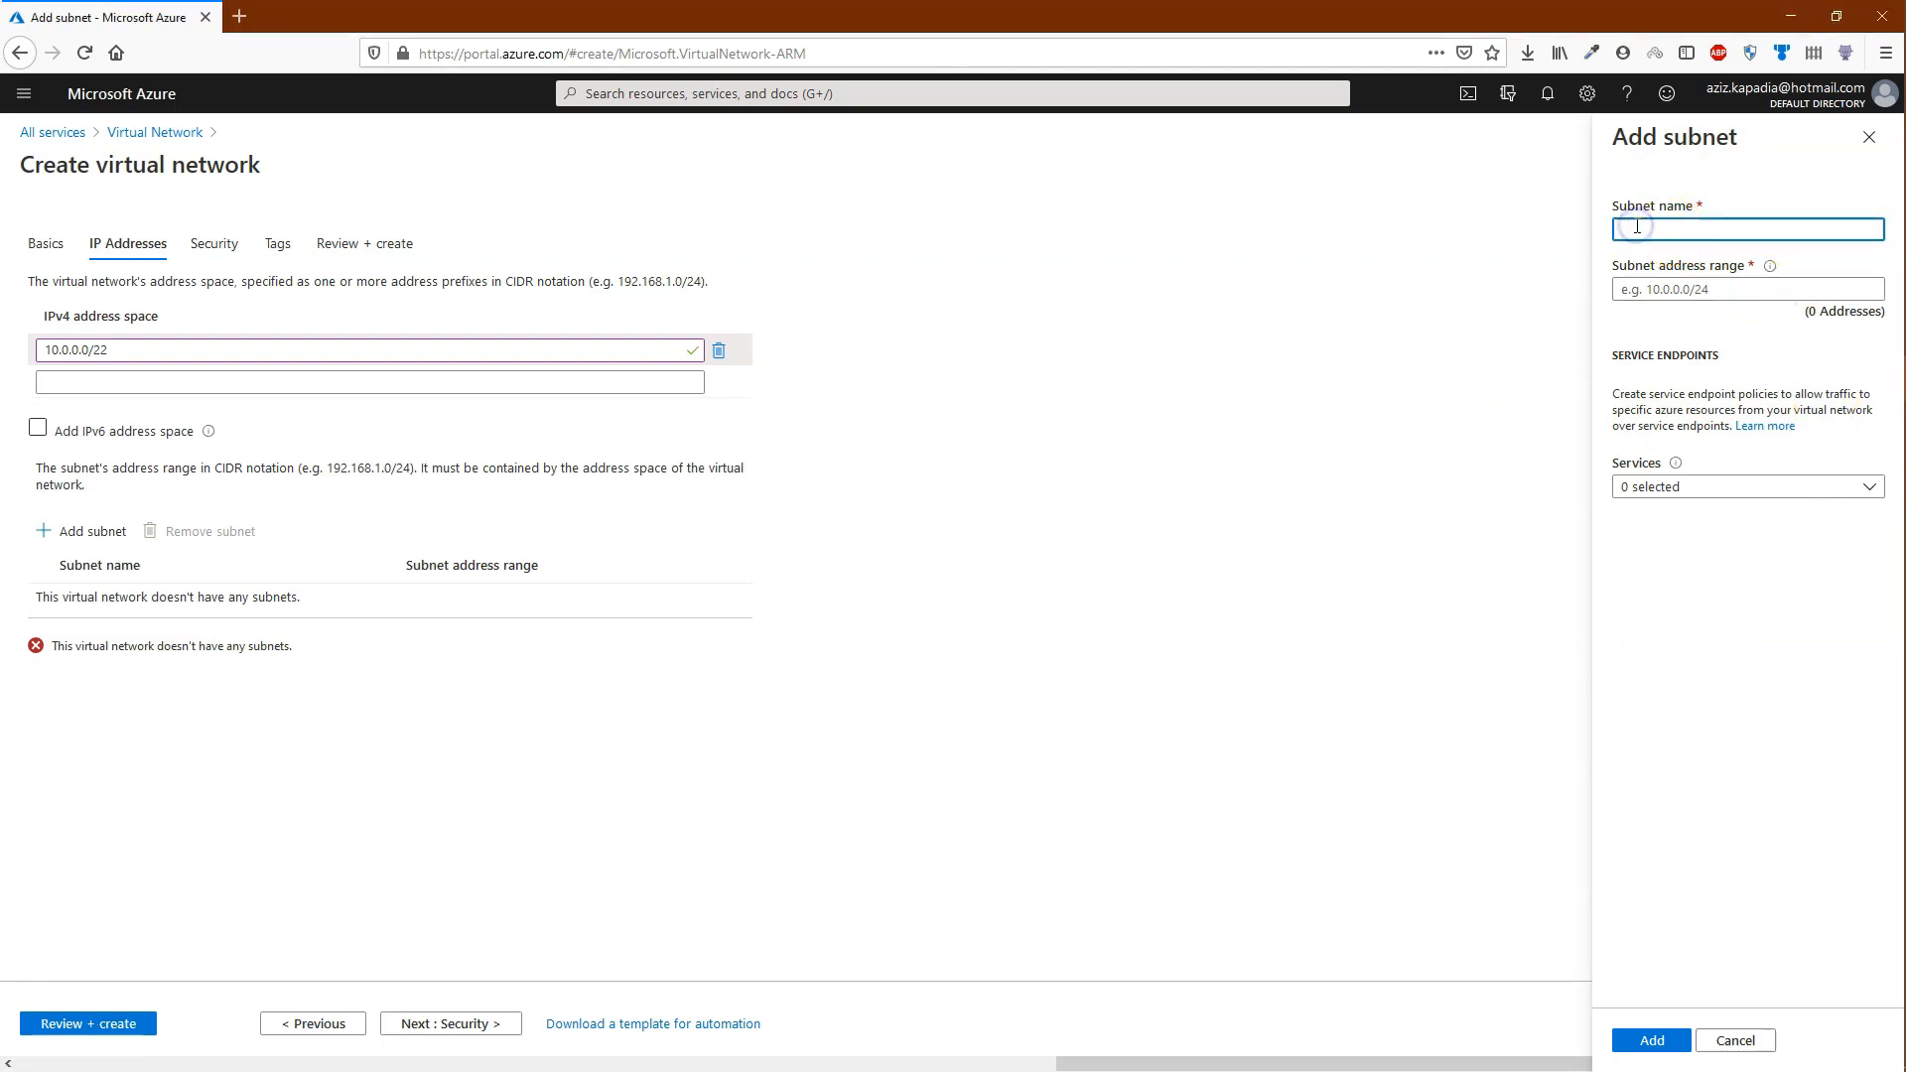
text(ilabilitySetDemoSN)
click(1638, 289)
text(10.0.0.0/24)
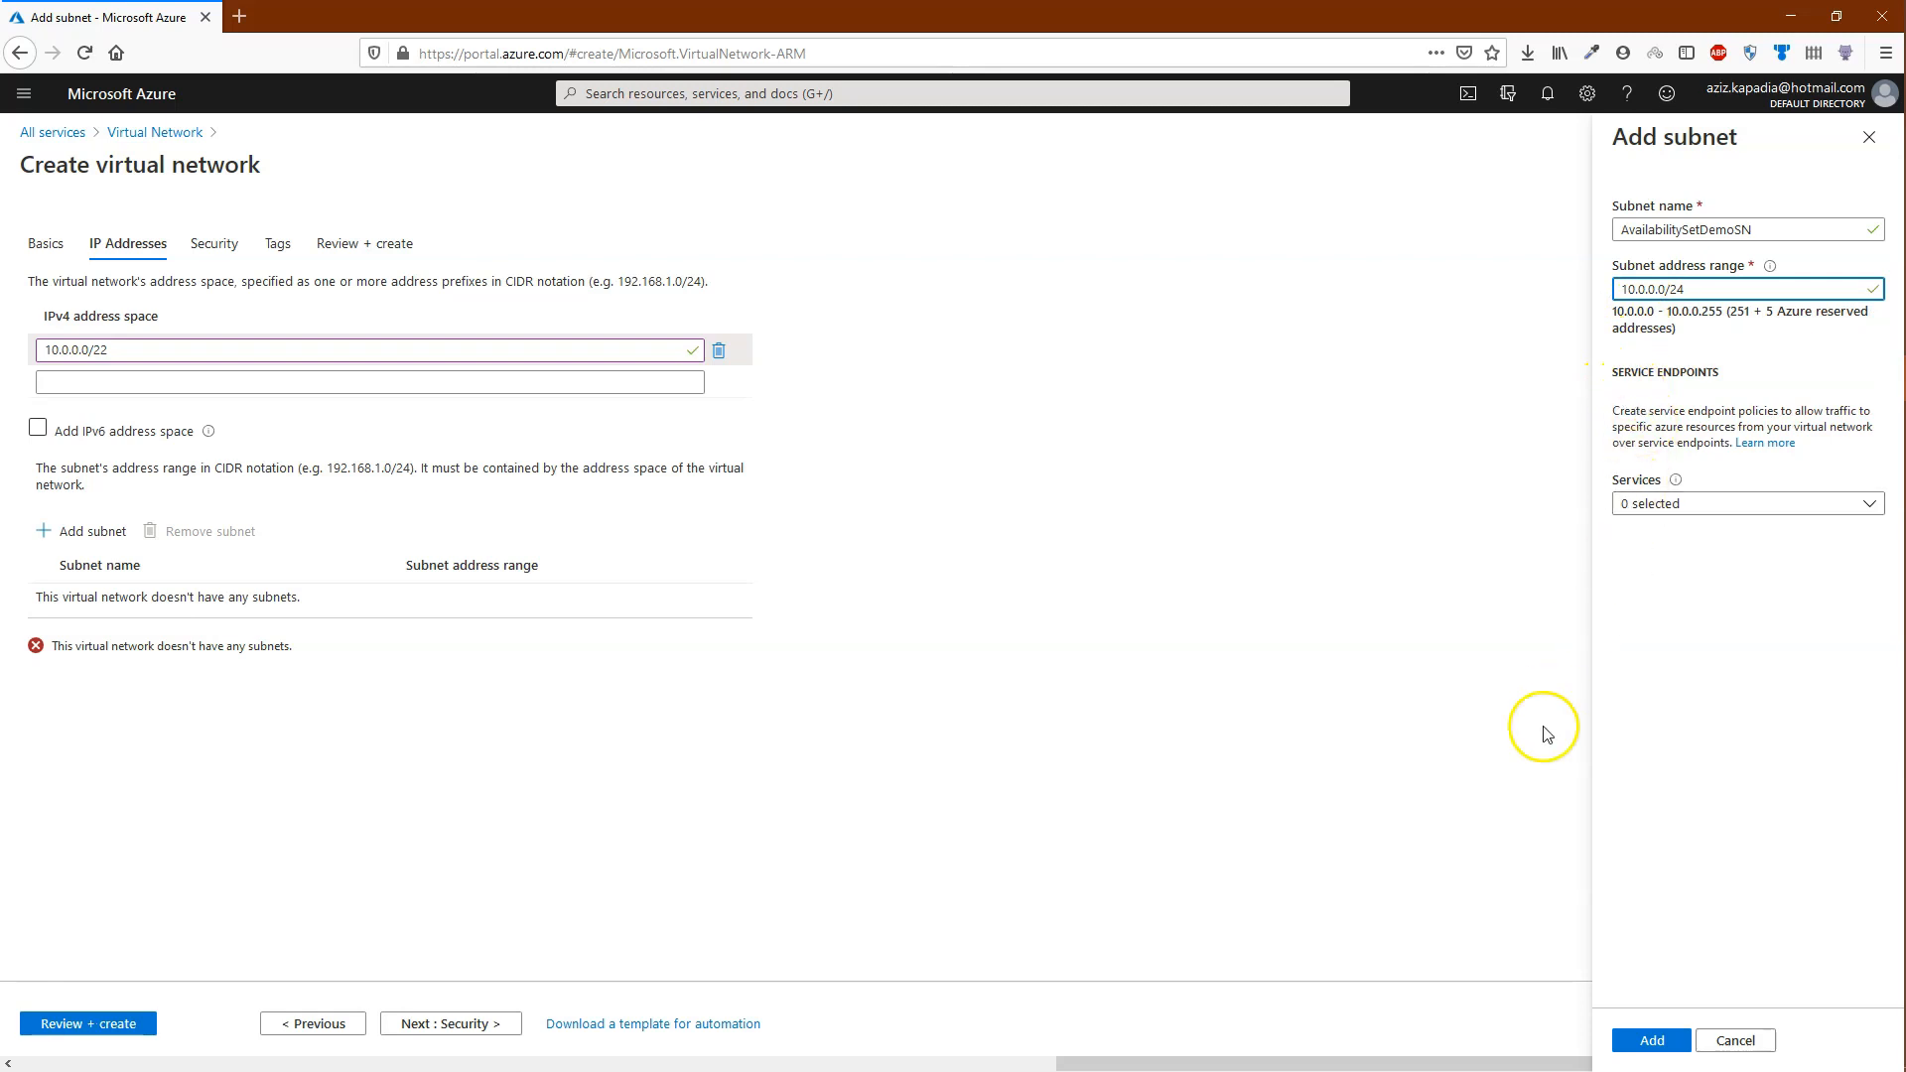
click(1643, 1038)
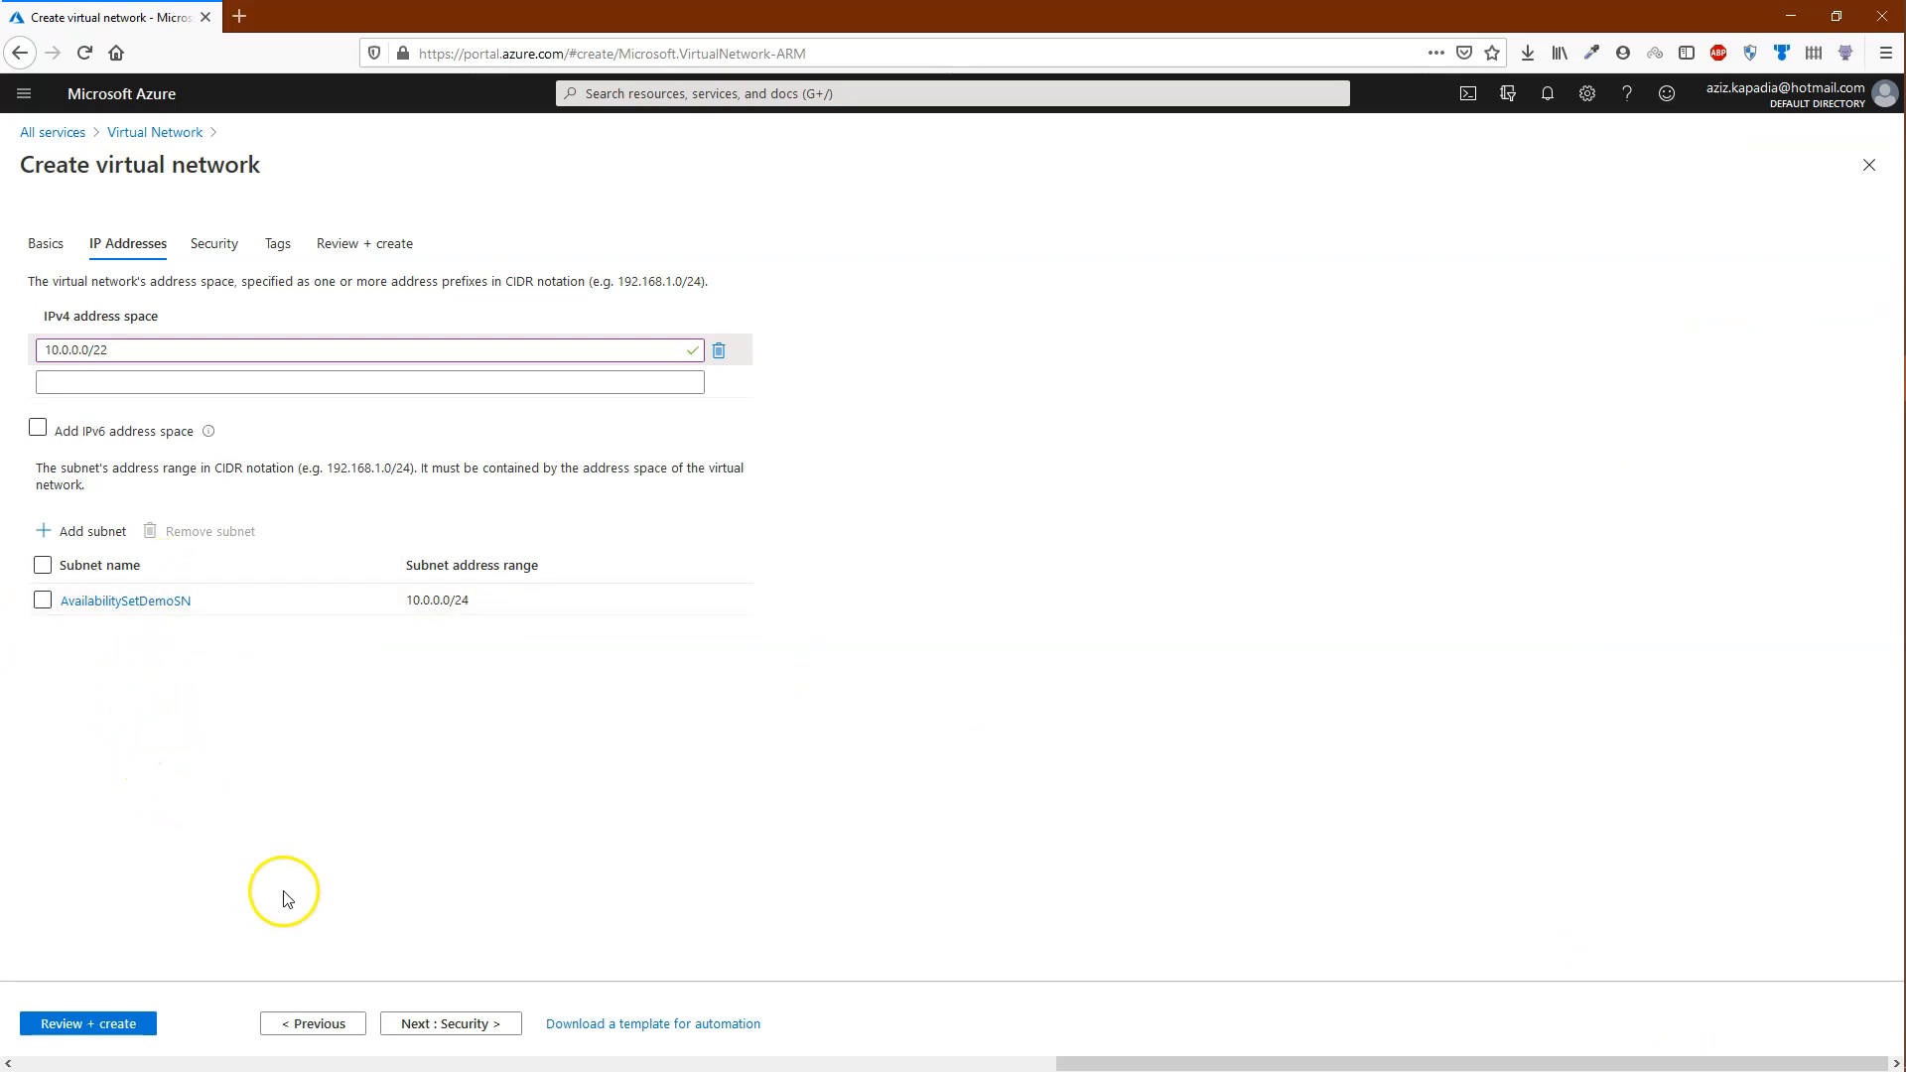
Enable BastionHost in the security settings with the name AvailabilitySetDemoBH and the AzureBastionSubnet address space 10.0.1.0/24.
click(425, 1024)
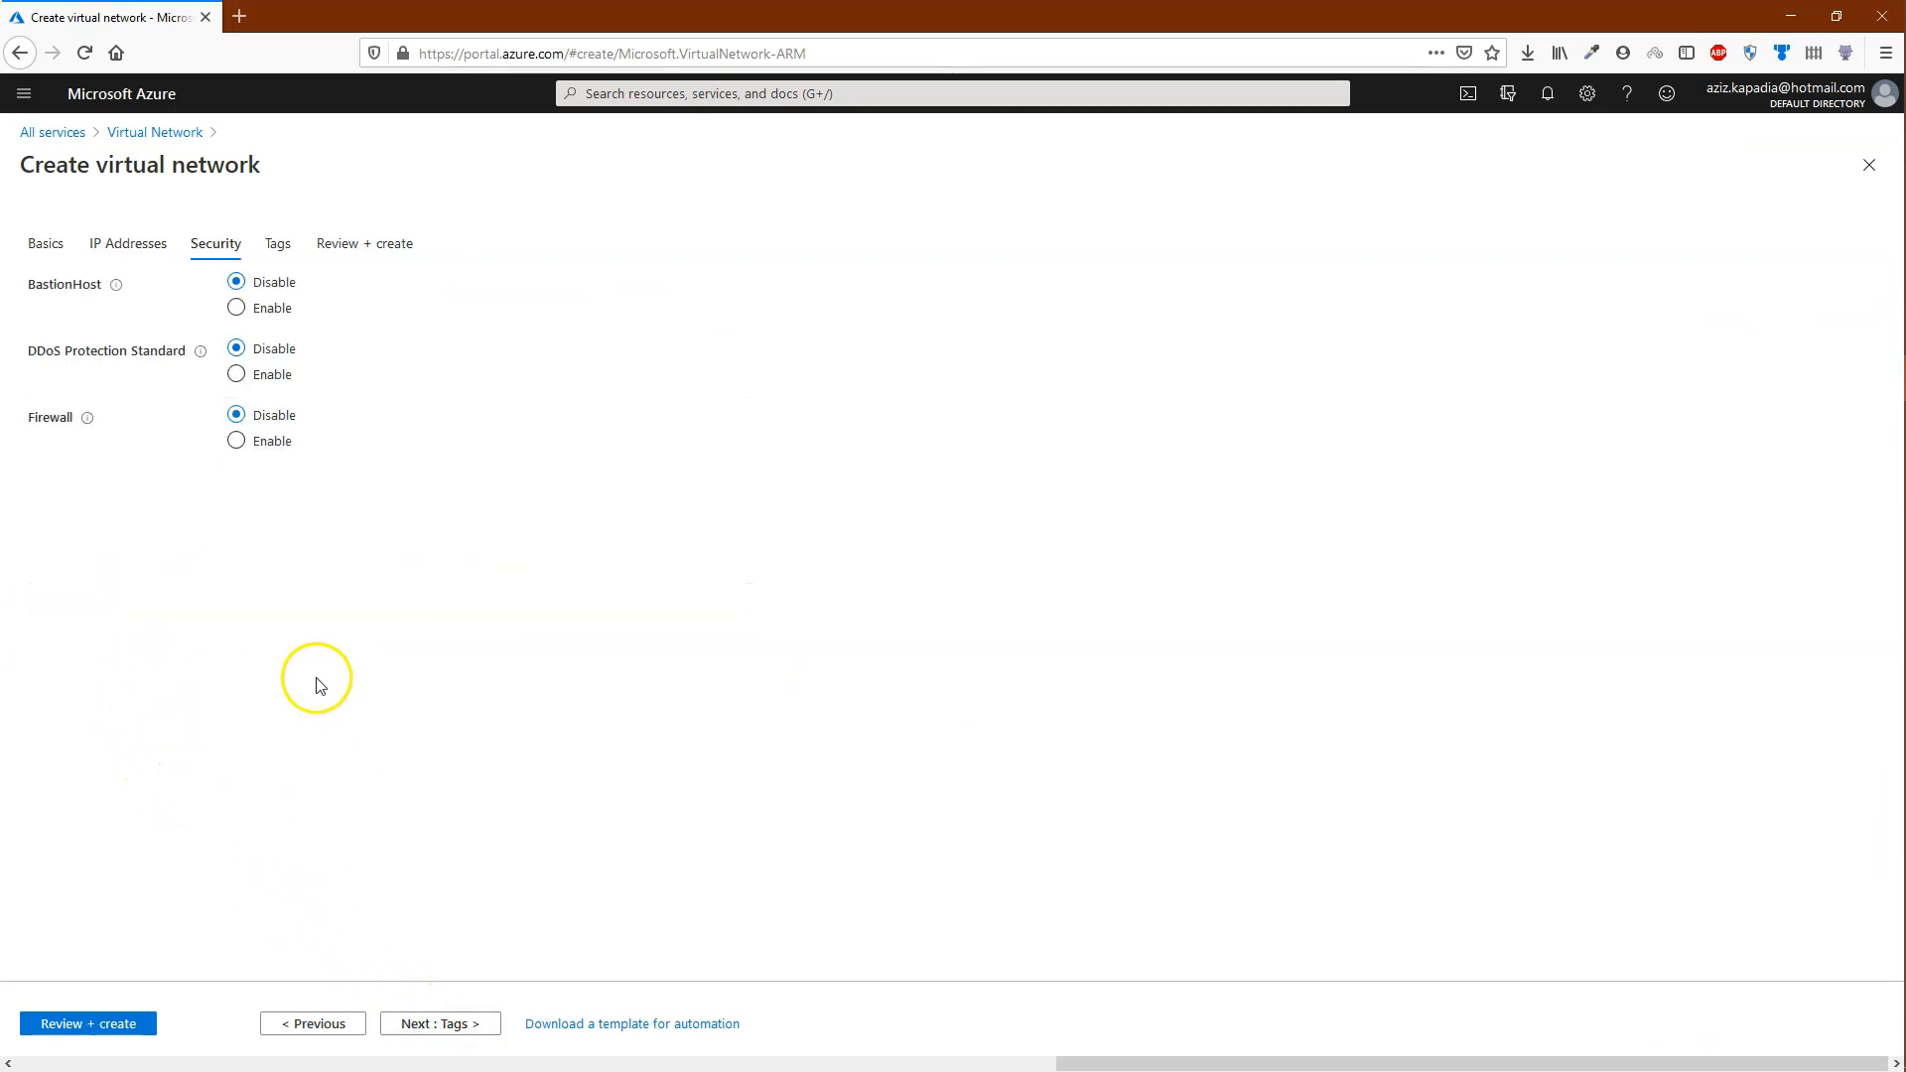
click(237, 308)
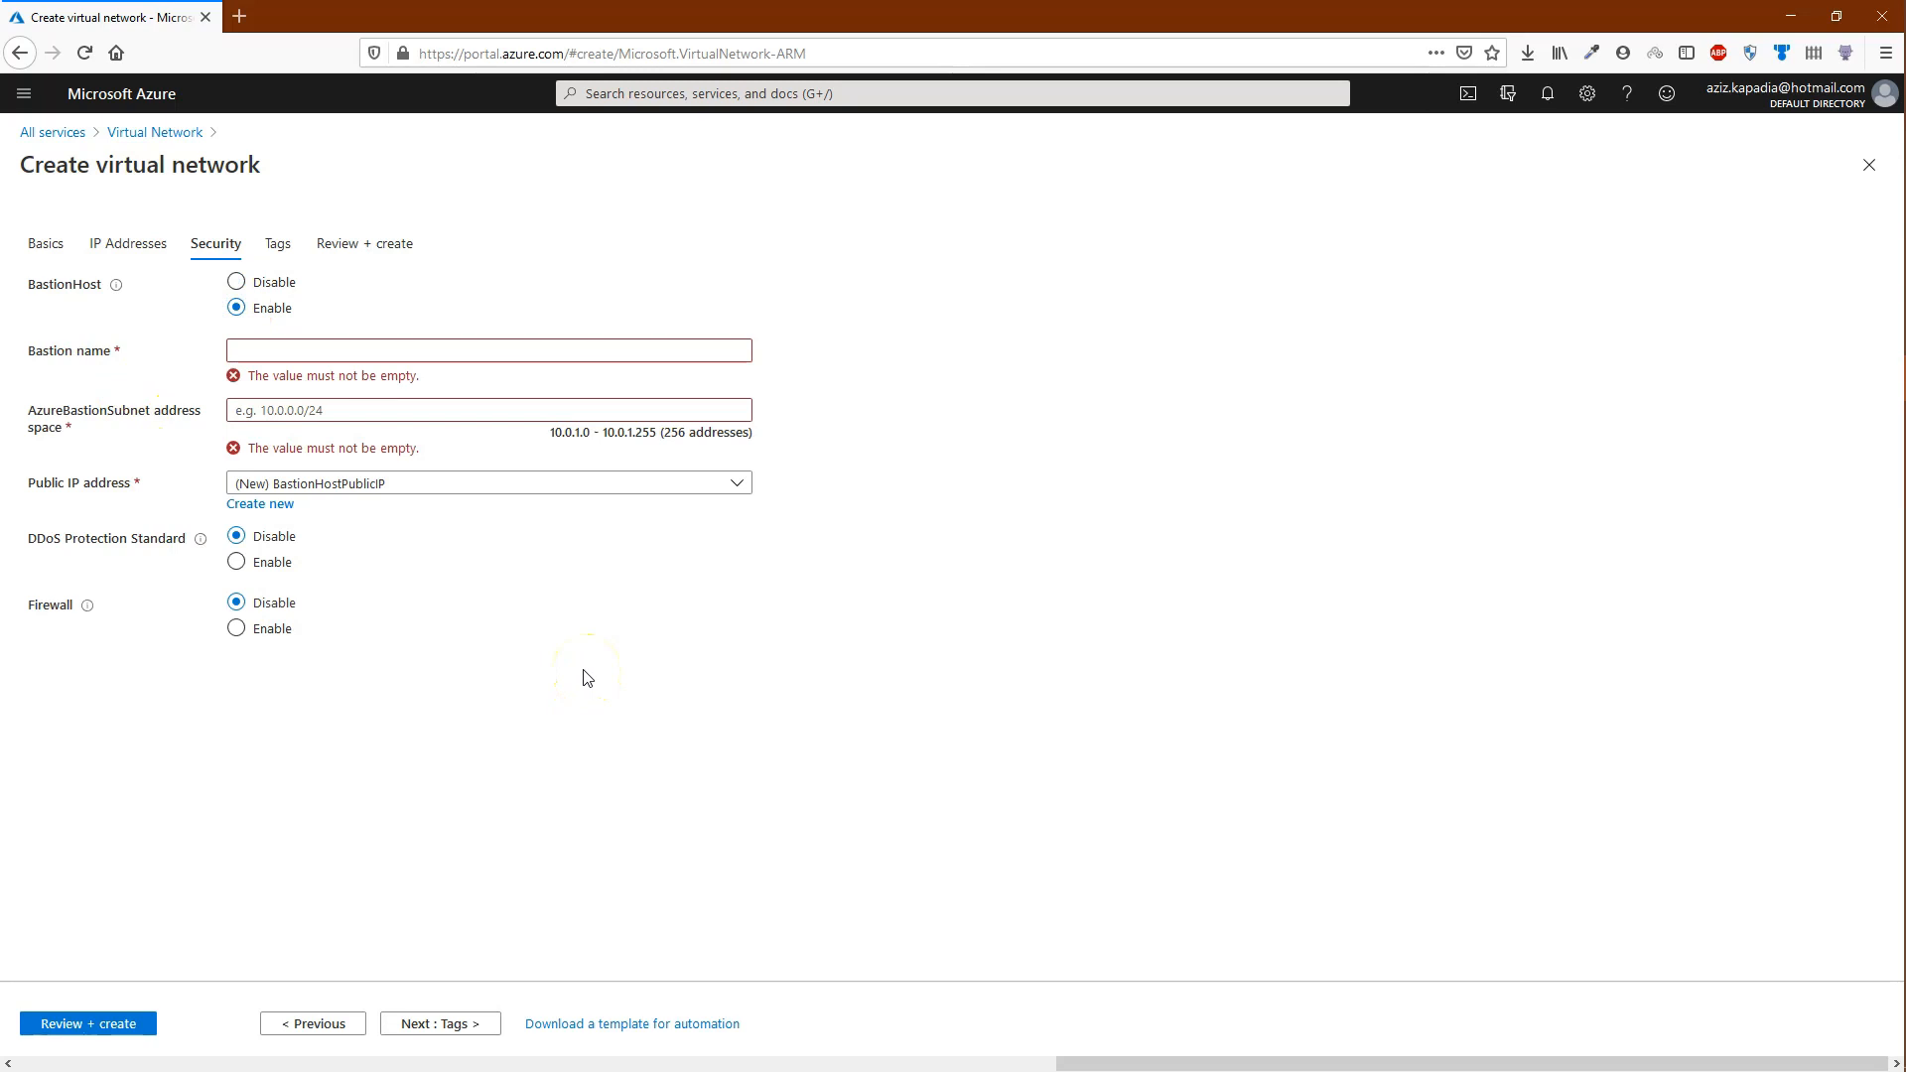
click(430, 350)
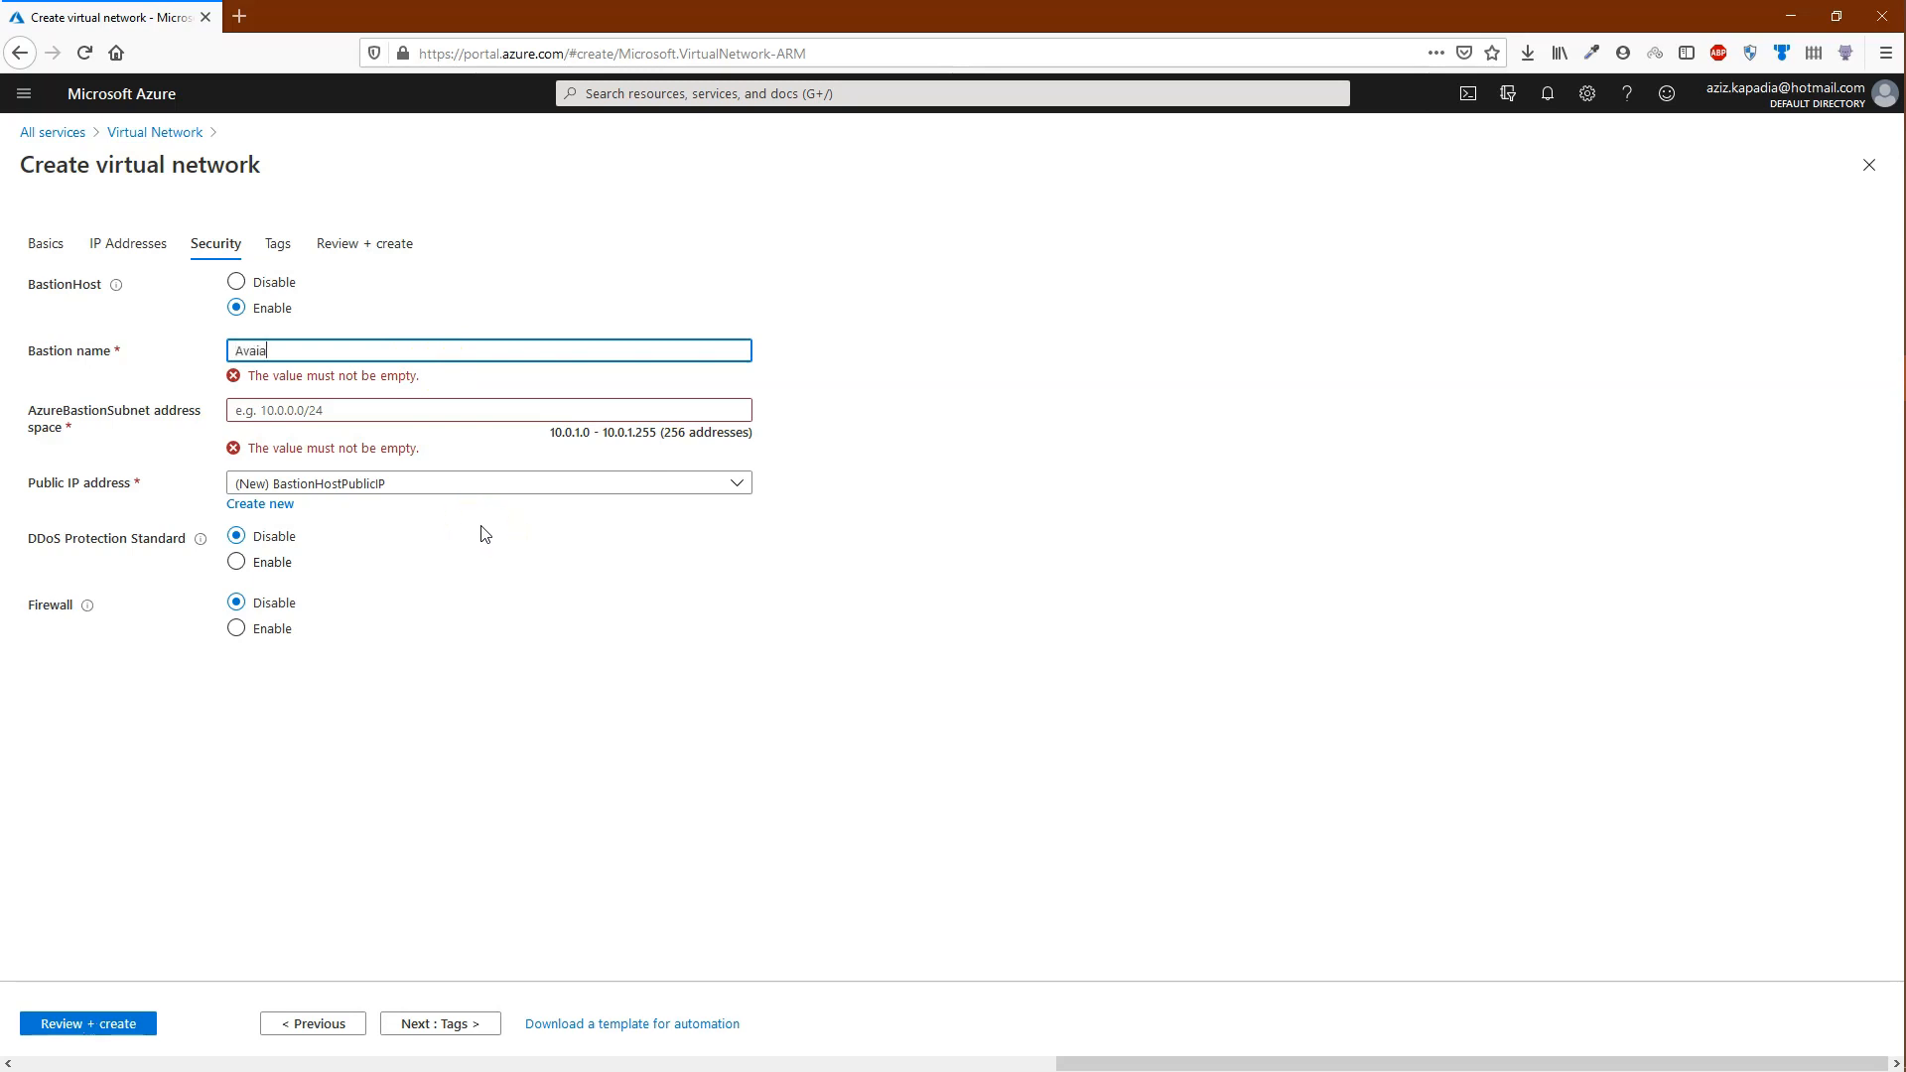
text(AvaialabilitySetDemoBH)
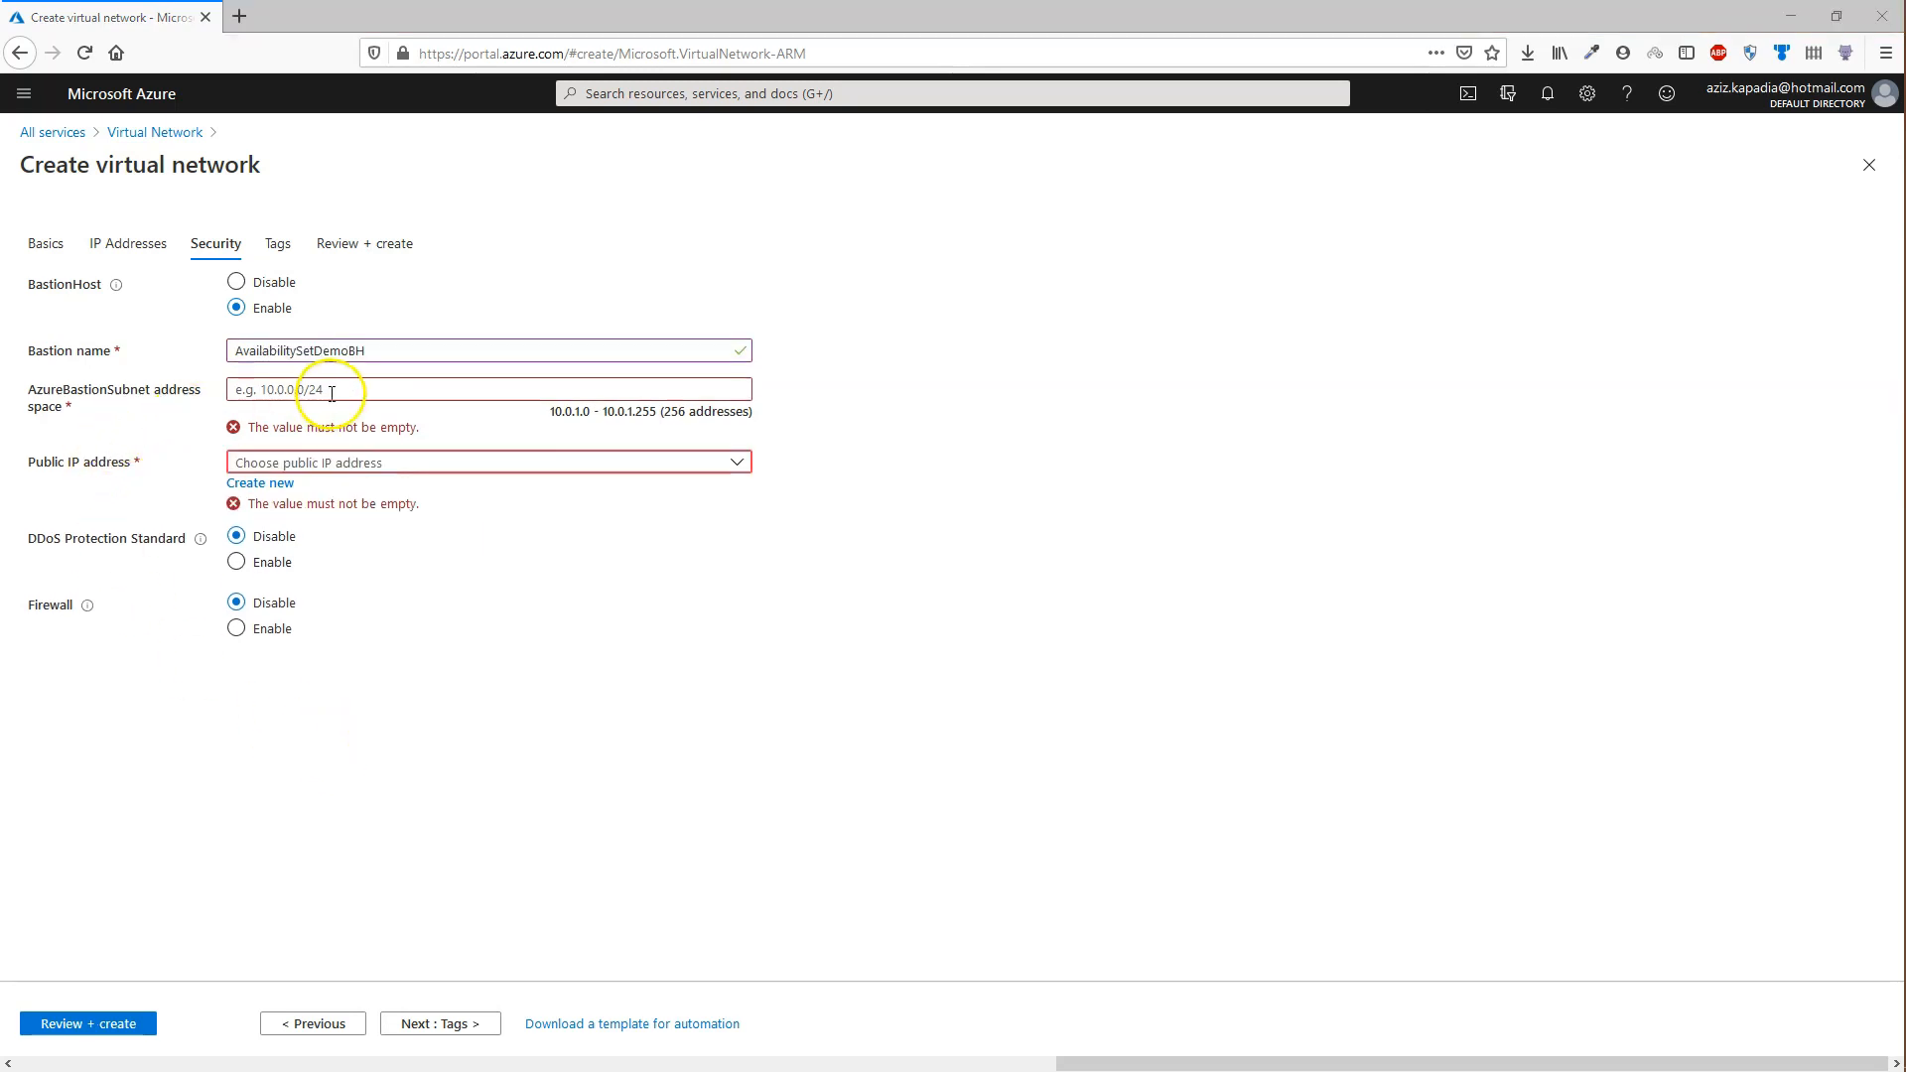
click(338, 390)
text(10.0.1.0/24)
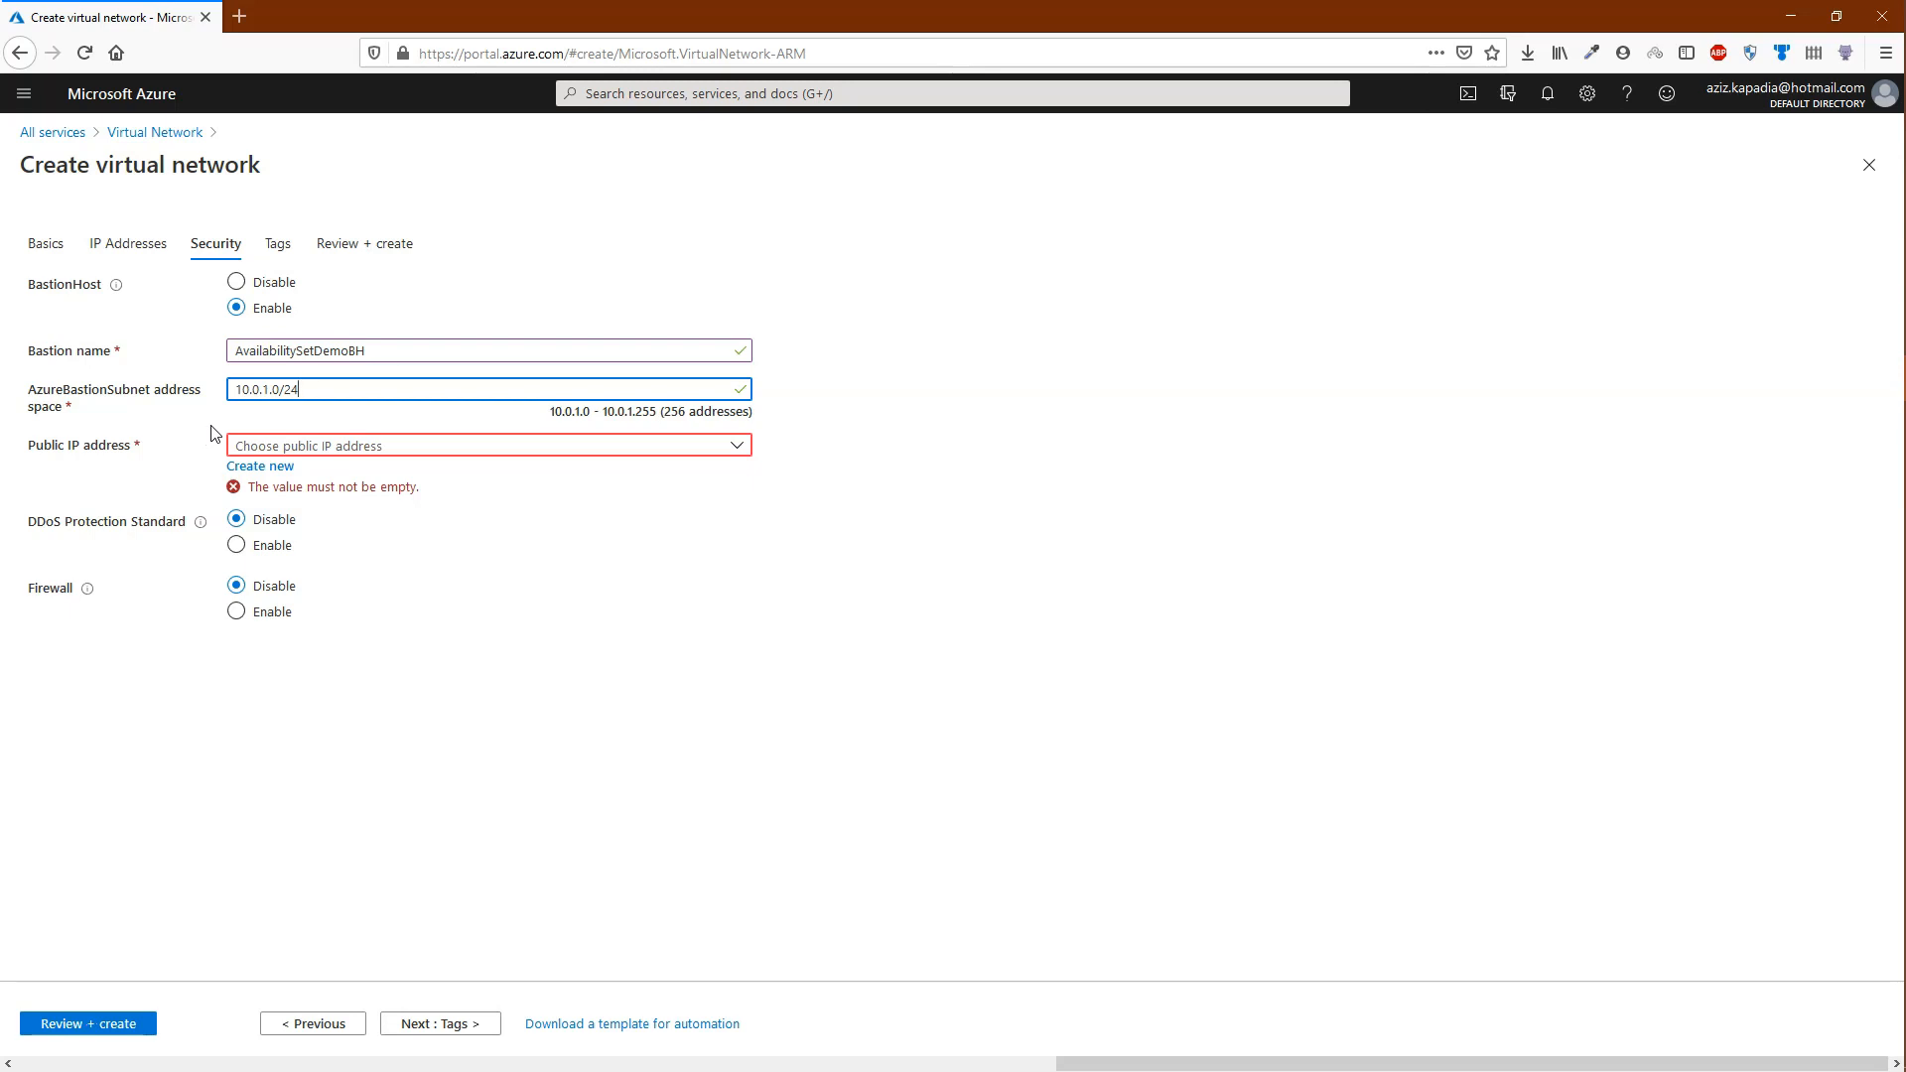
click(117, 415)
Create a new public IP address for the Bastion host, keeping the suggested name BastionHostPublicIP.
click(268, 476)
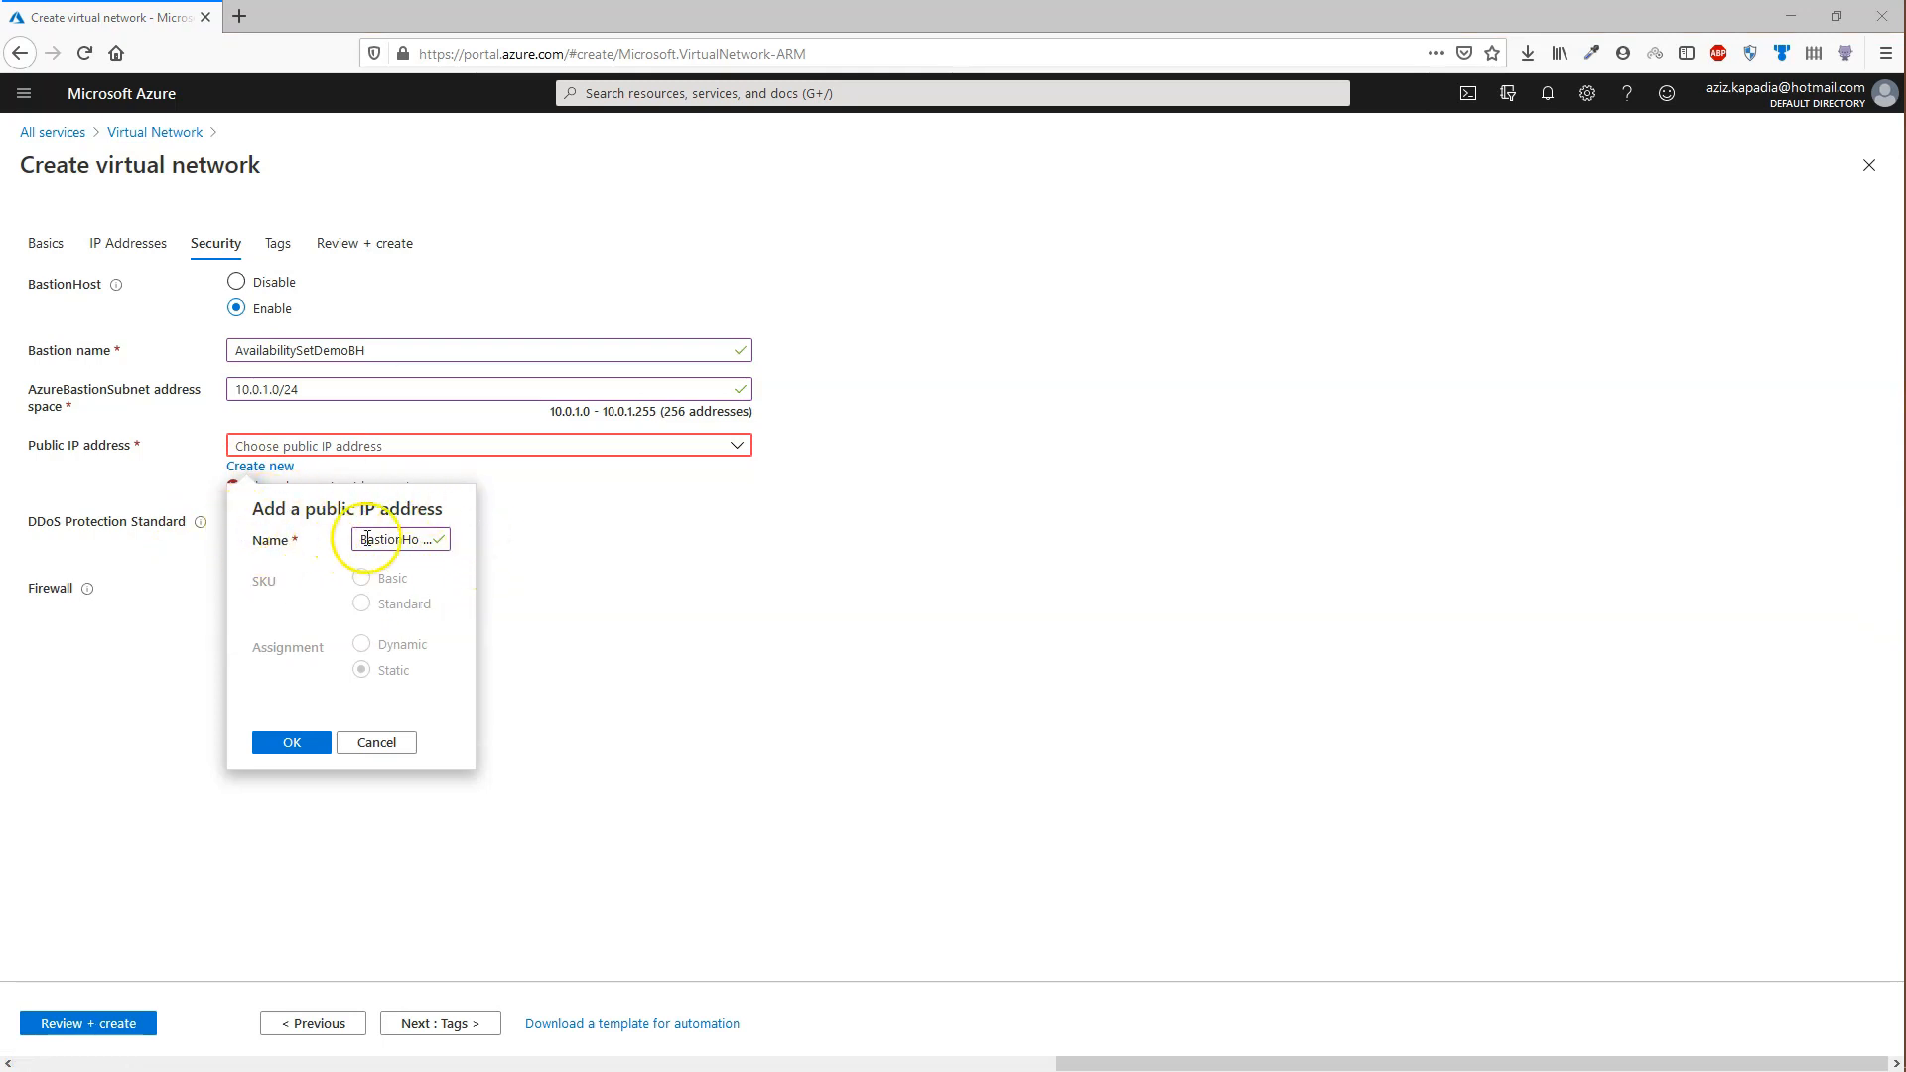
click(359, 540)
drag(359, 540, 462, 543)
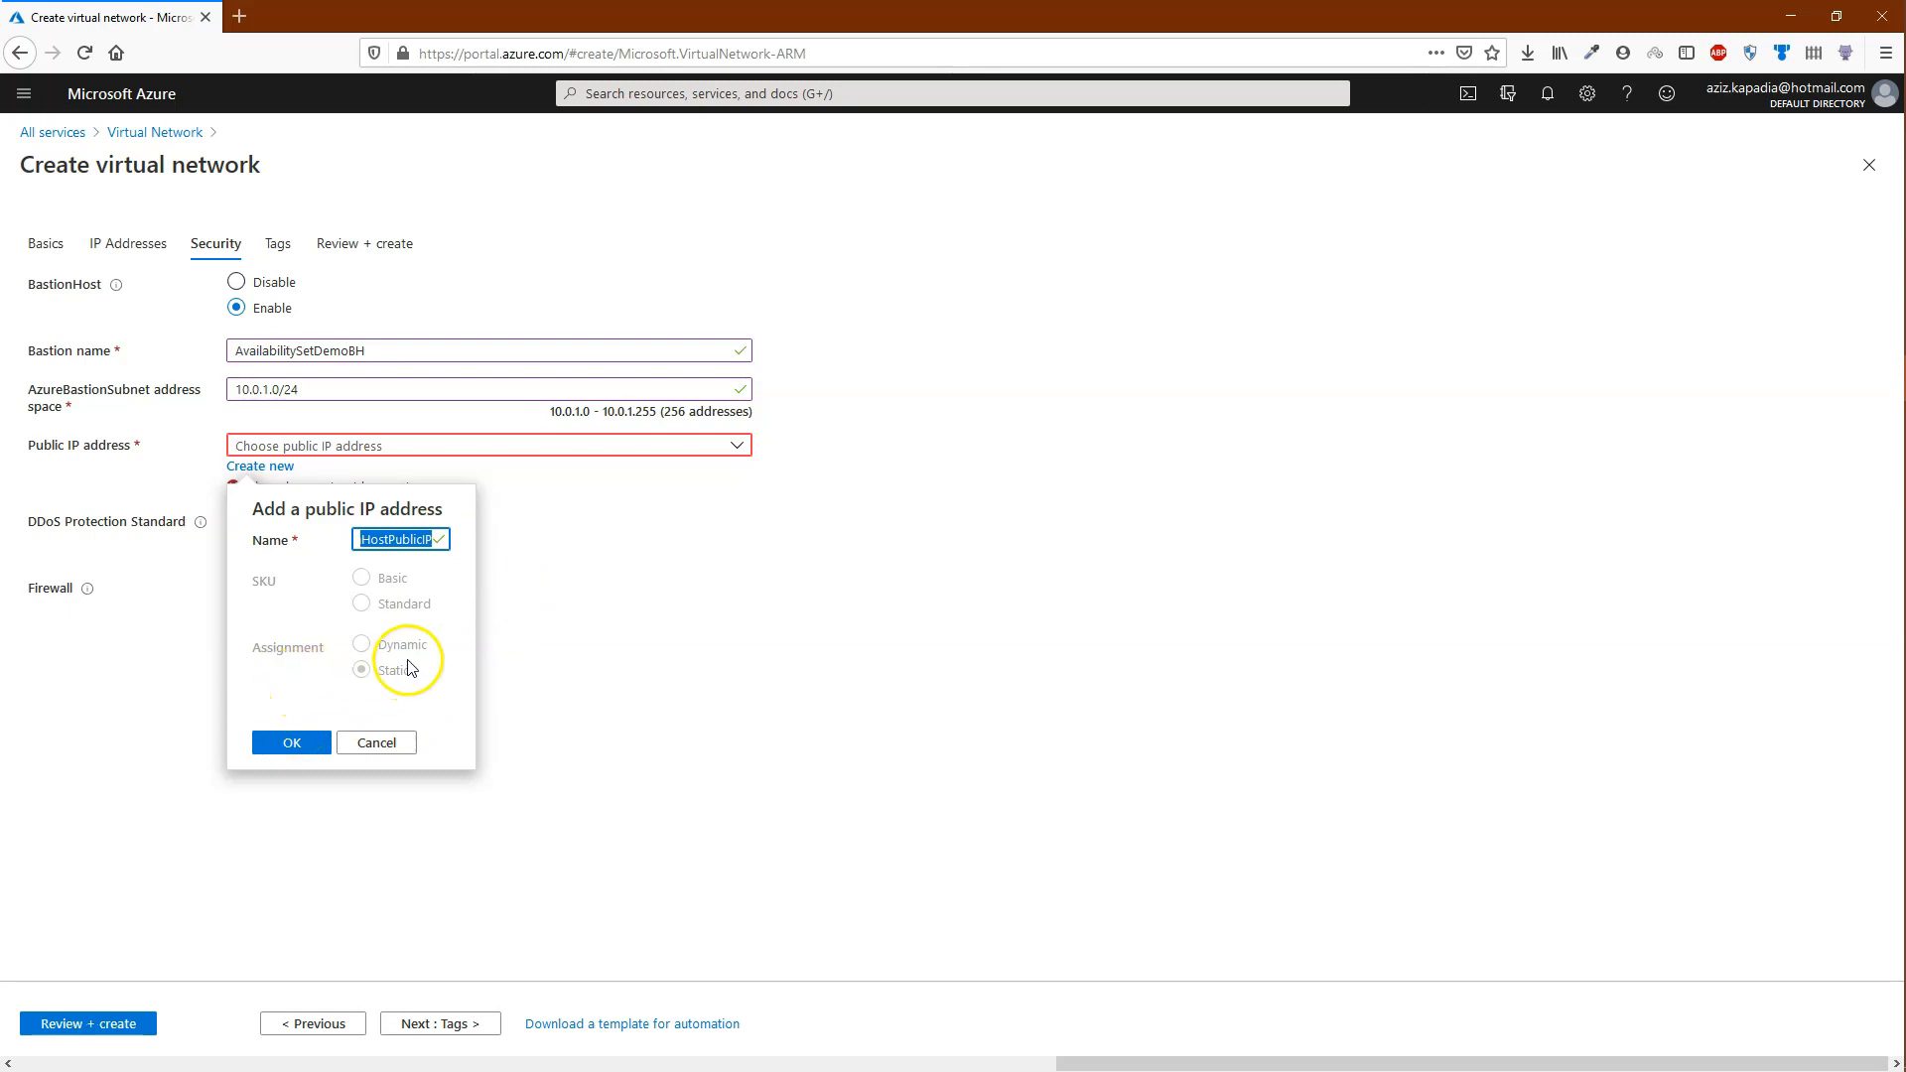
click(298, 751)
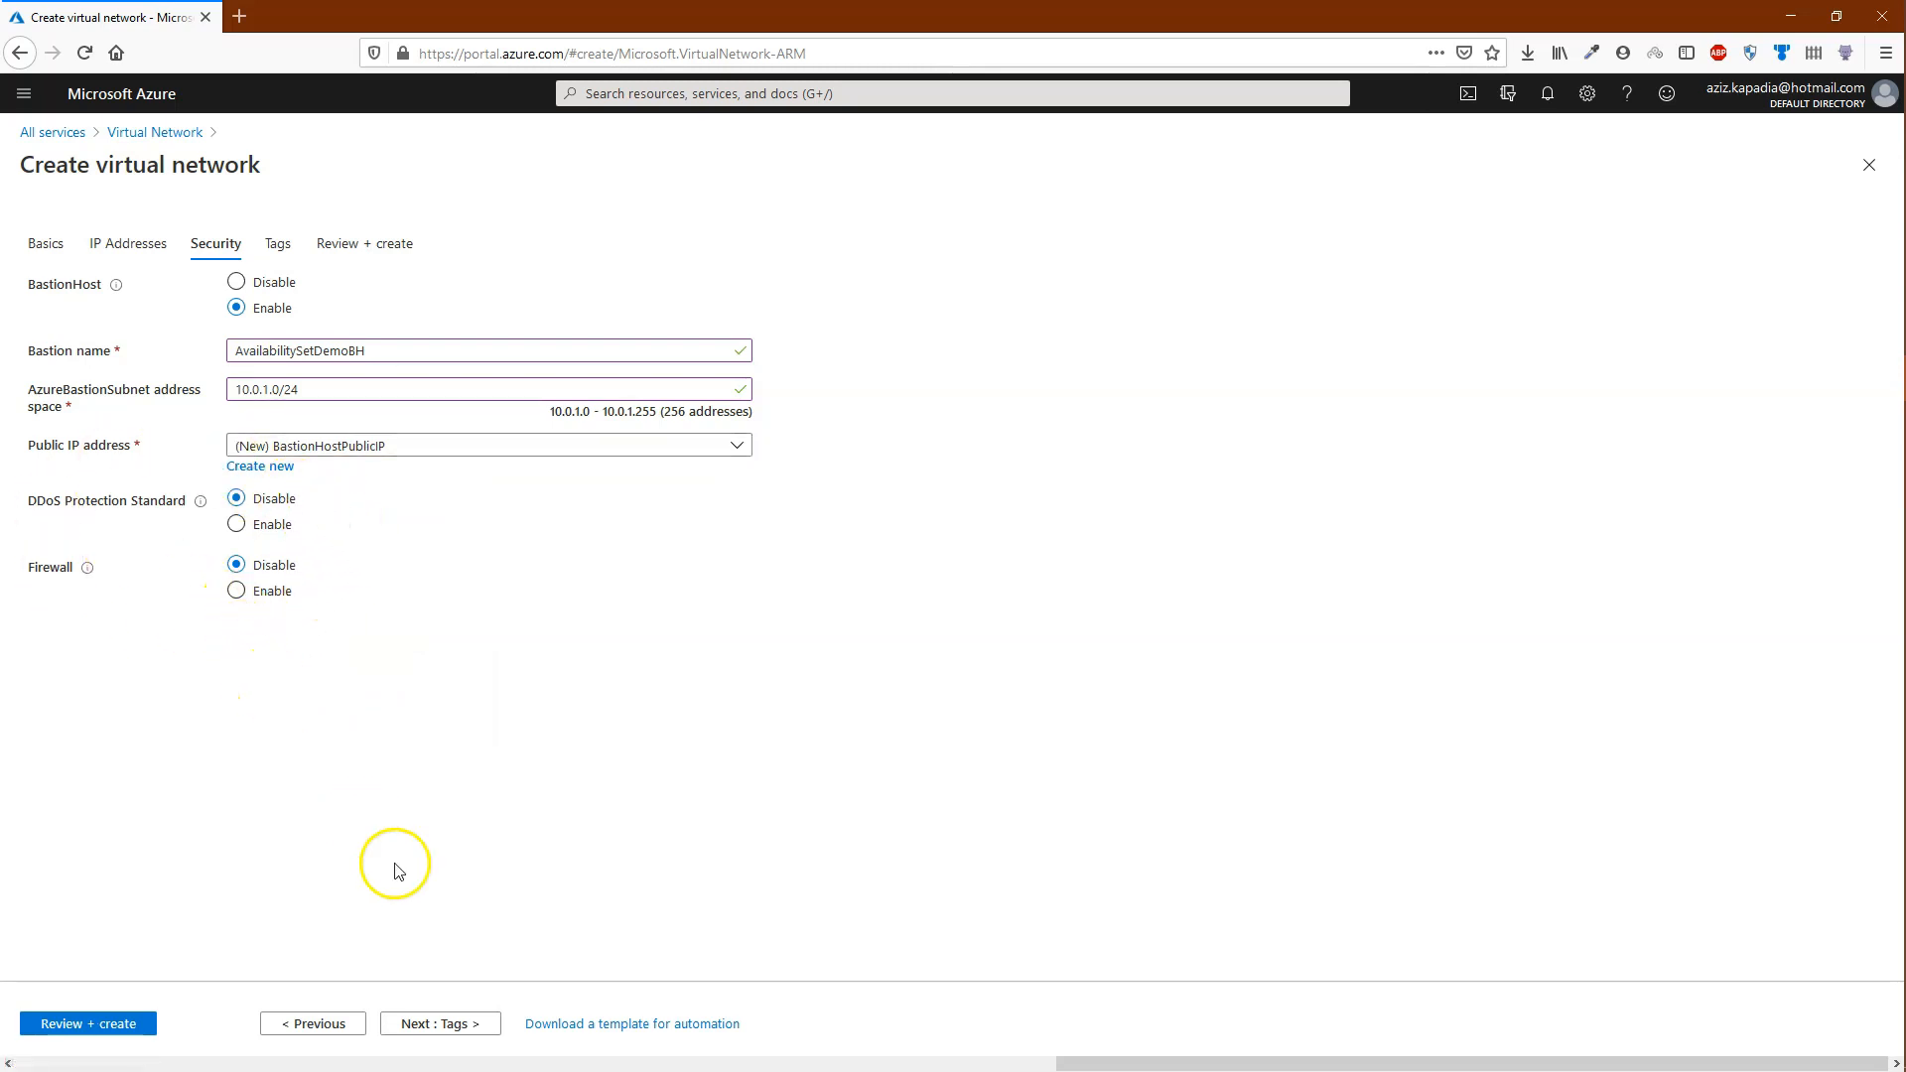
Tag the virtual network with Project: Demo, then review its settings and create it.
click(432, 1023)
click(259, 404)
text(Pro)
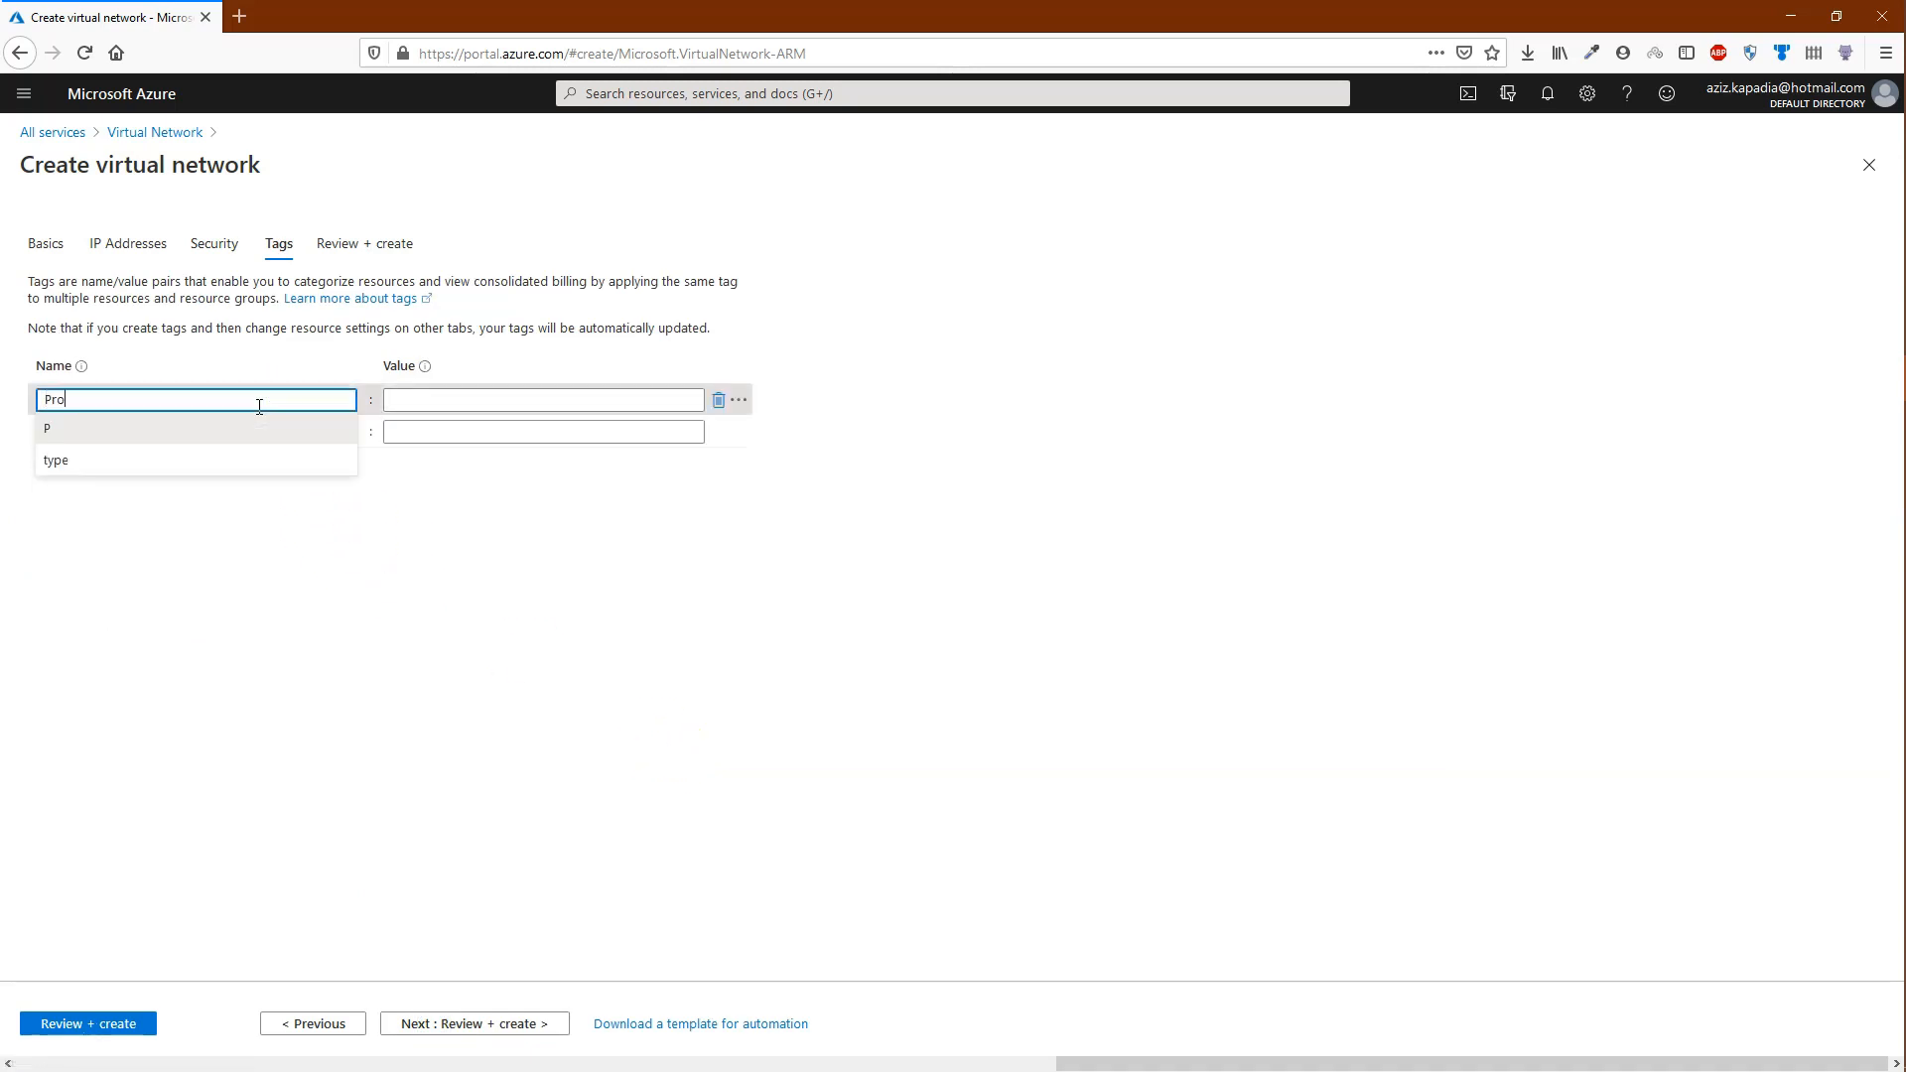
text(ject)
key(Tab)
text(D)
text(e)
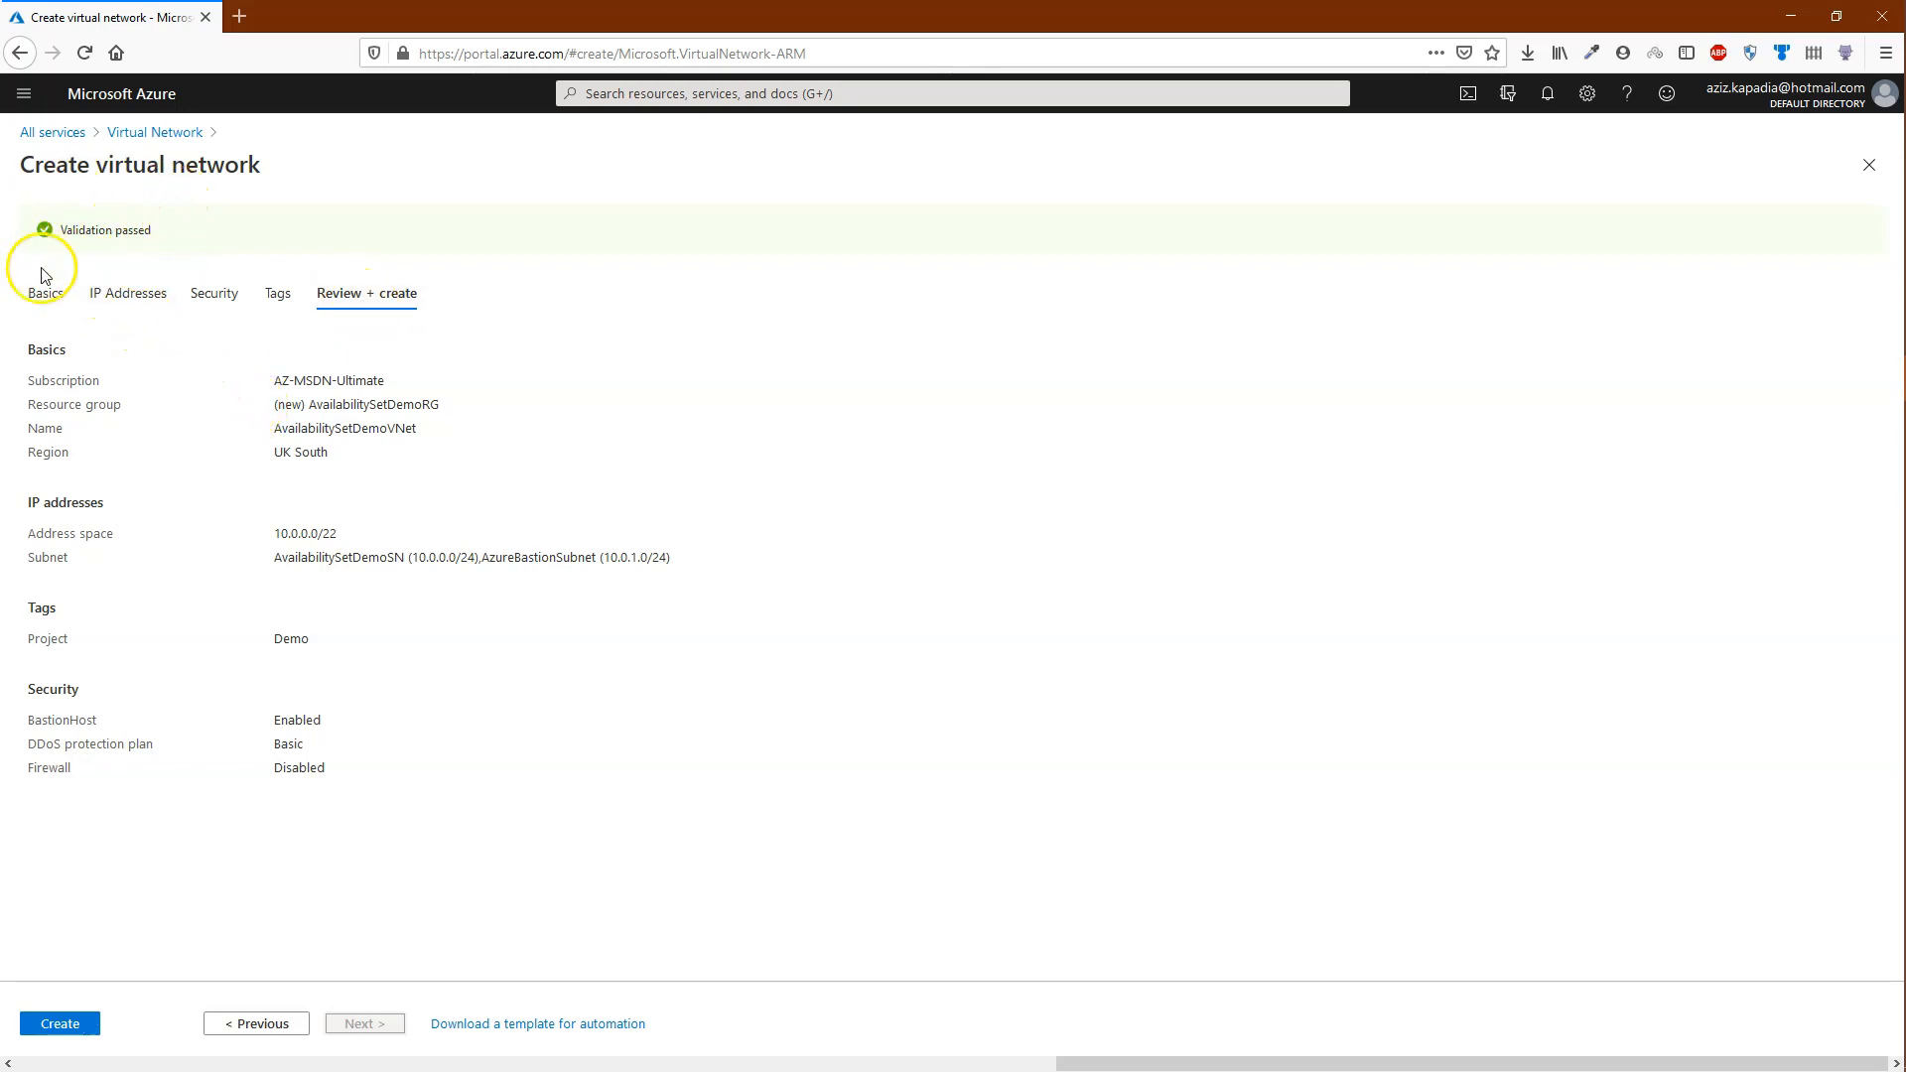
click(82, 1026)
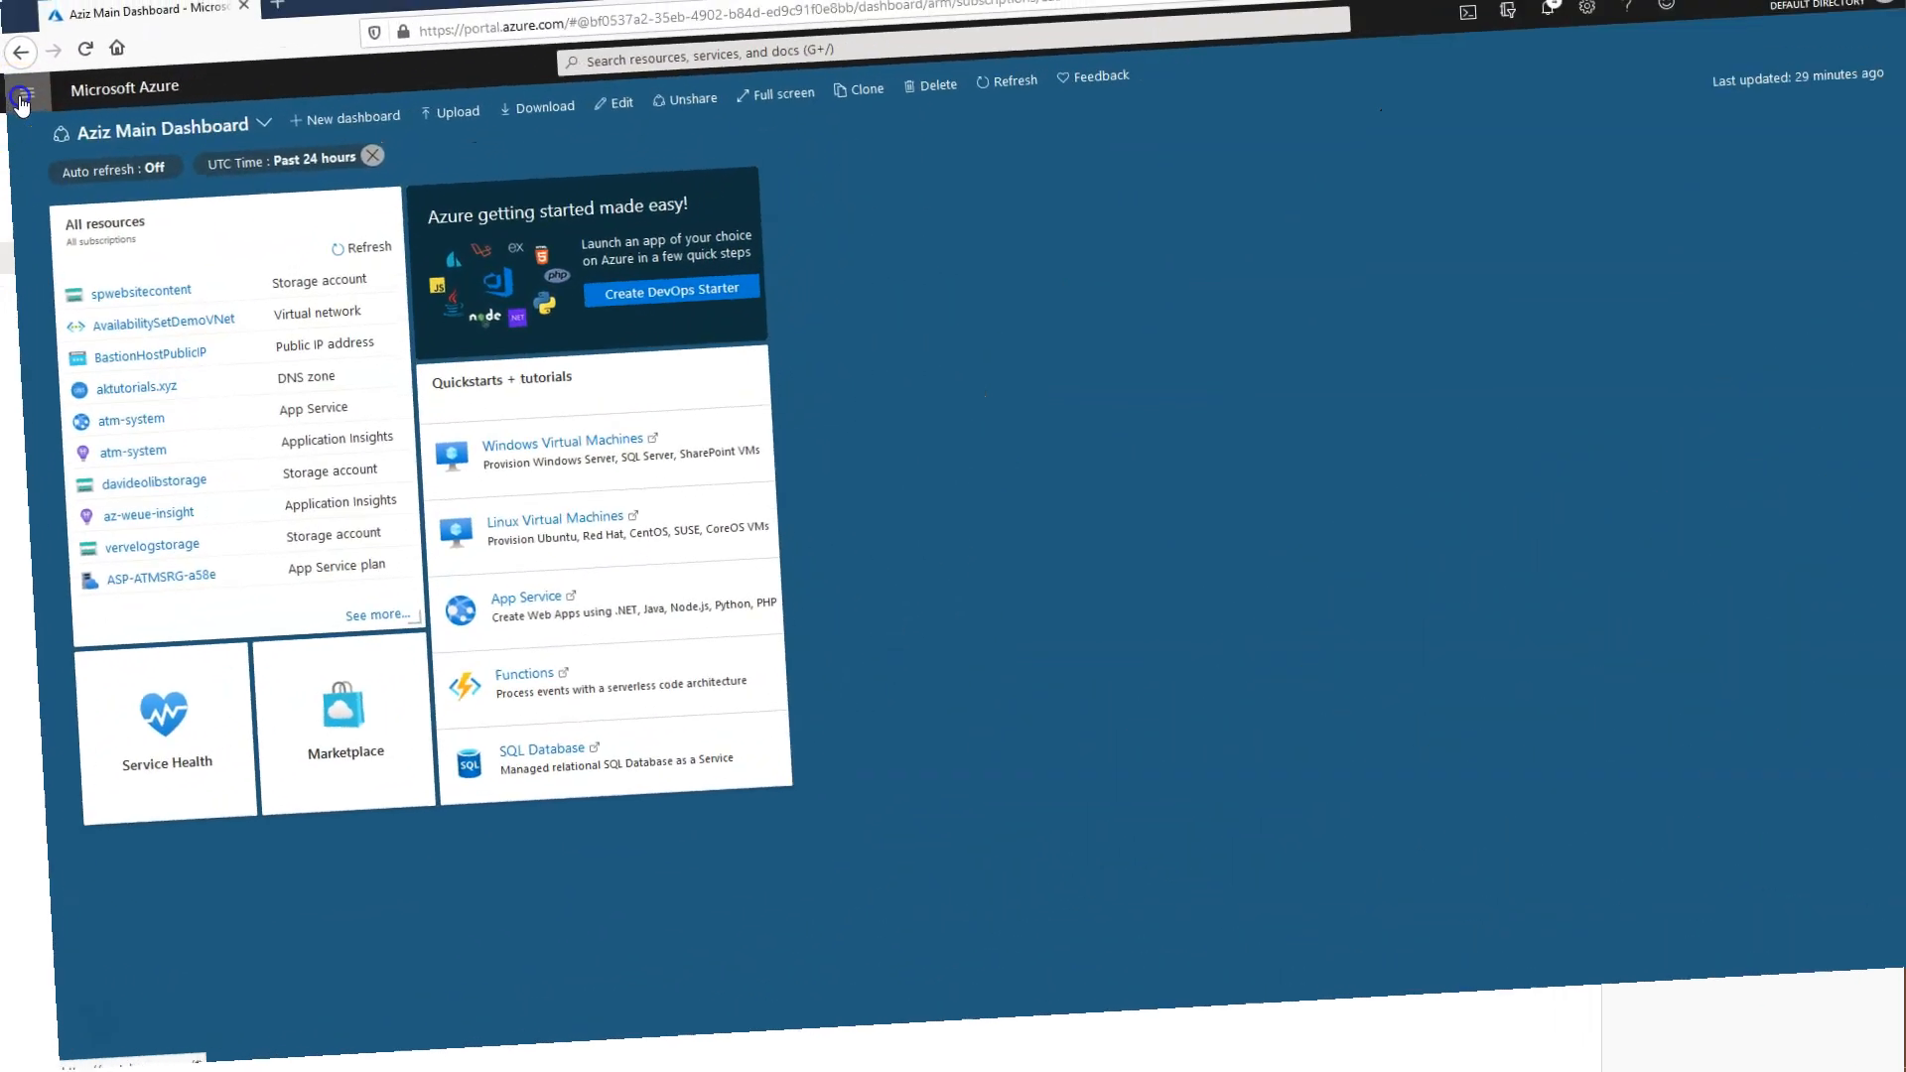
Search all services for "nsg" and start creating a network security group.
click(21, 94)
click(60, 229)
click(197, 145)
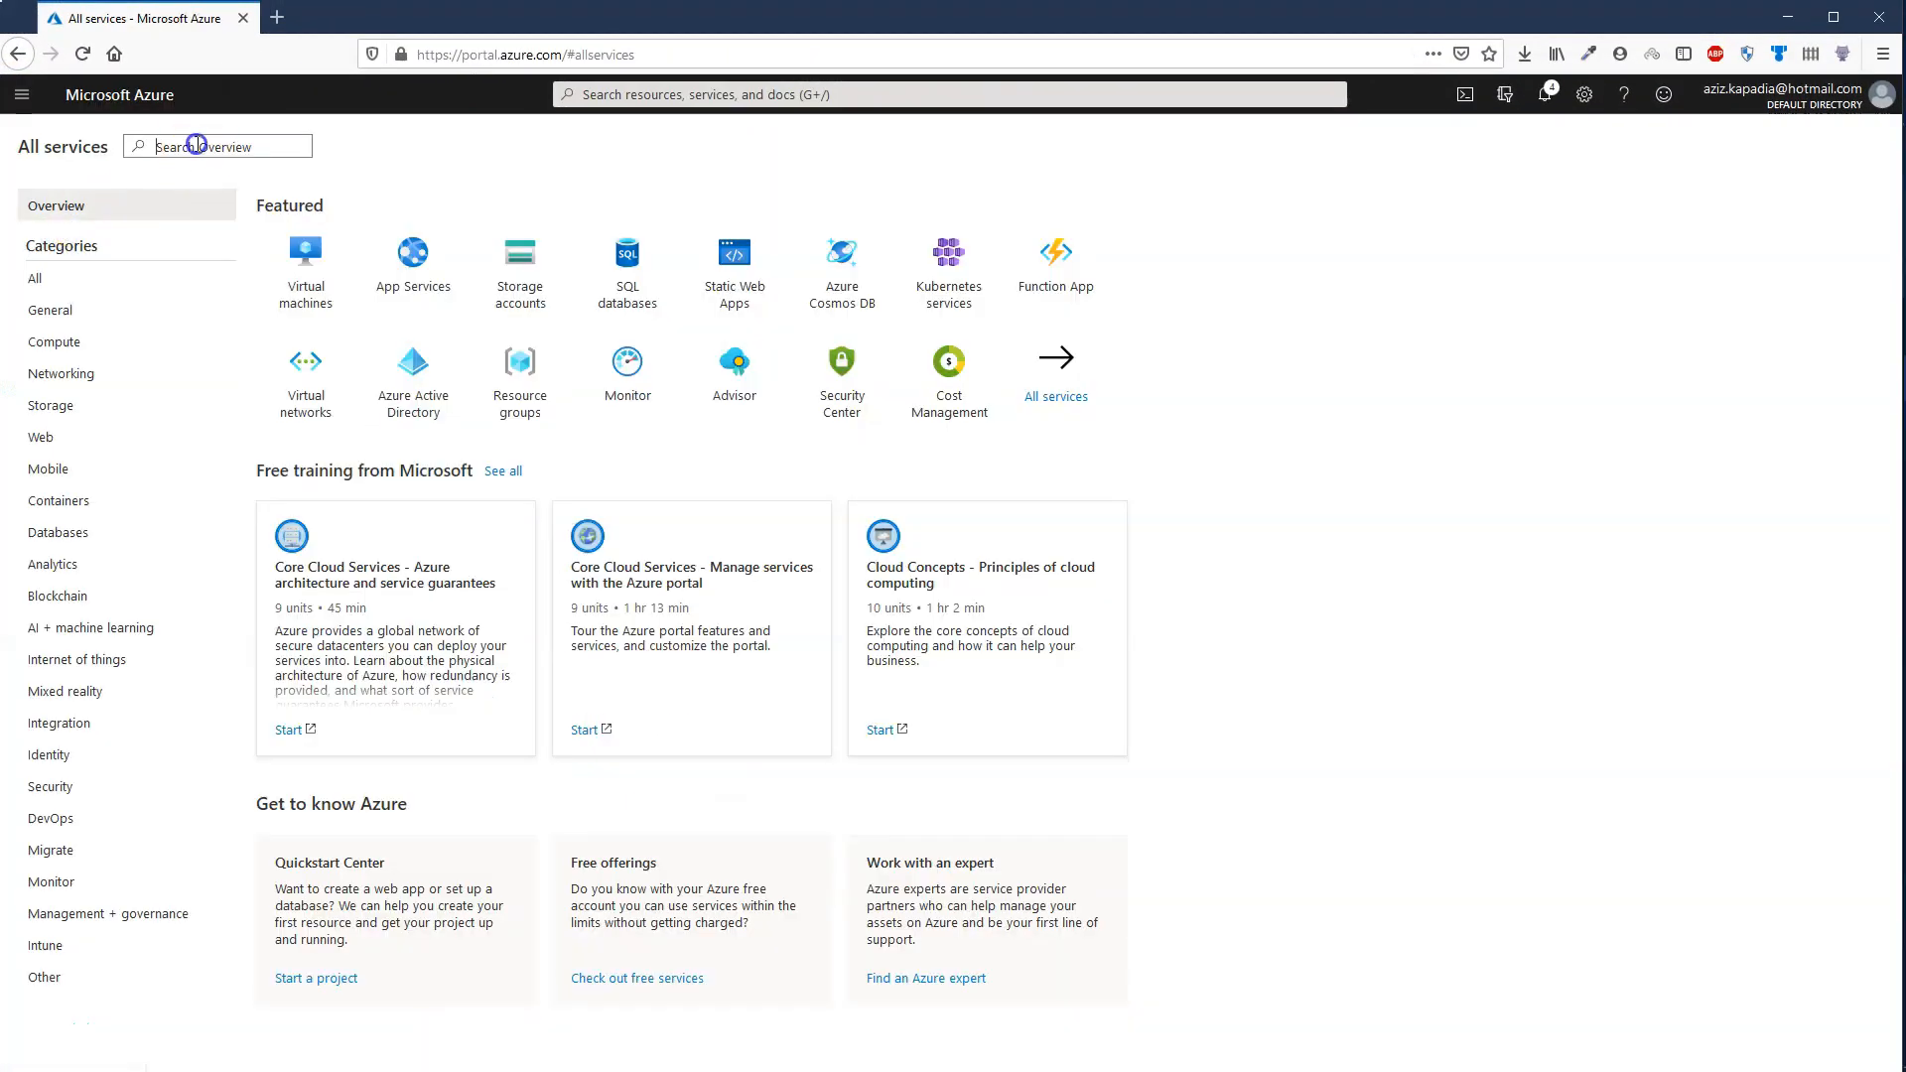
text(nsg)
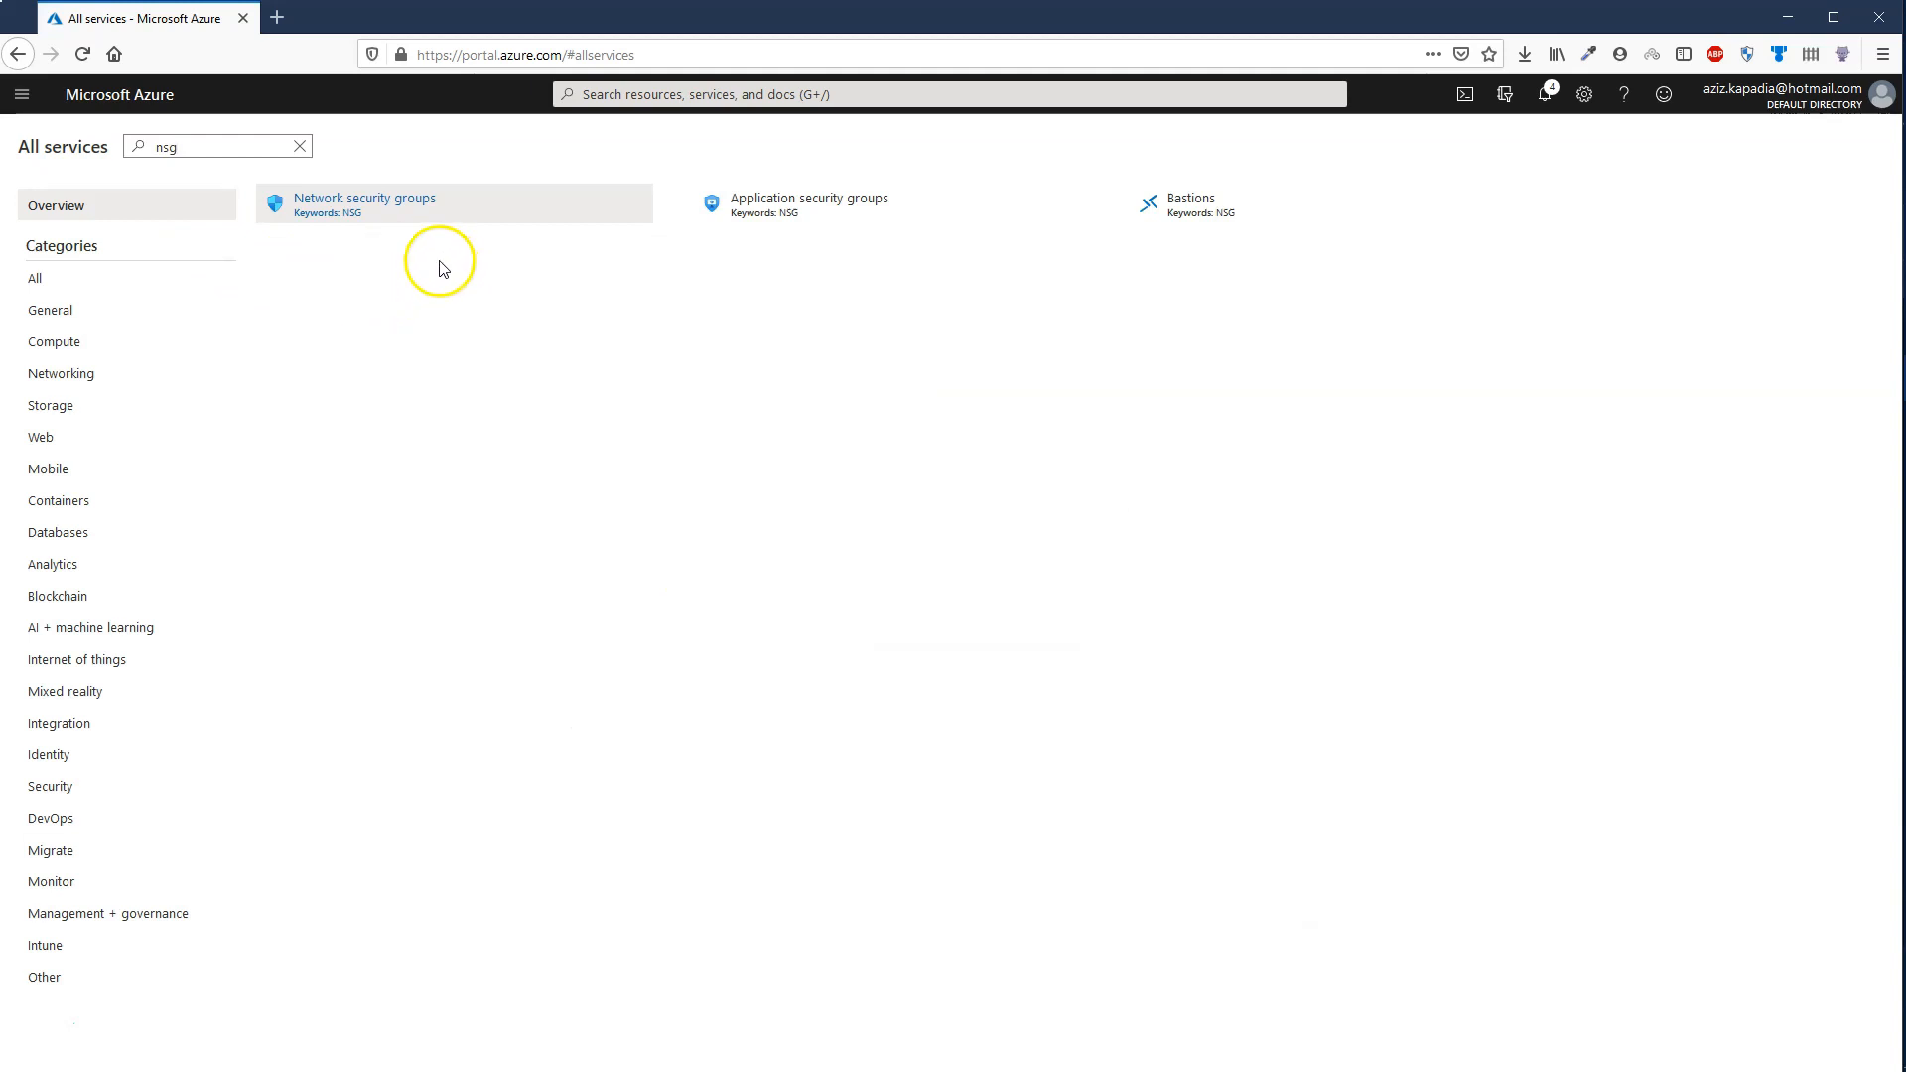
mouse_move(409, 206)
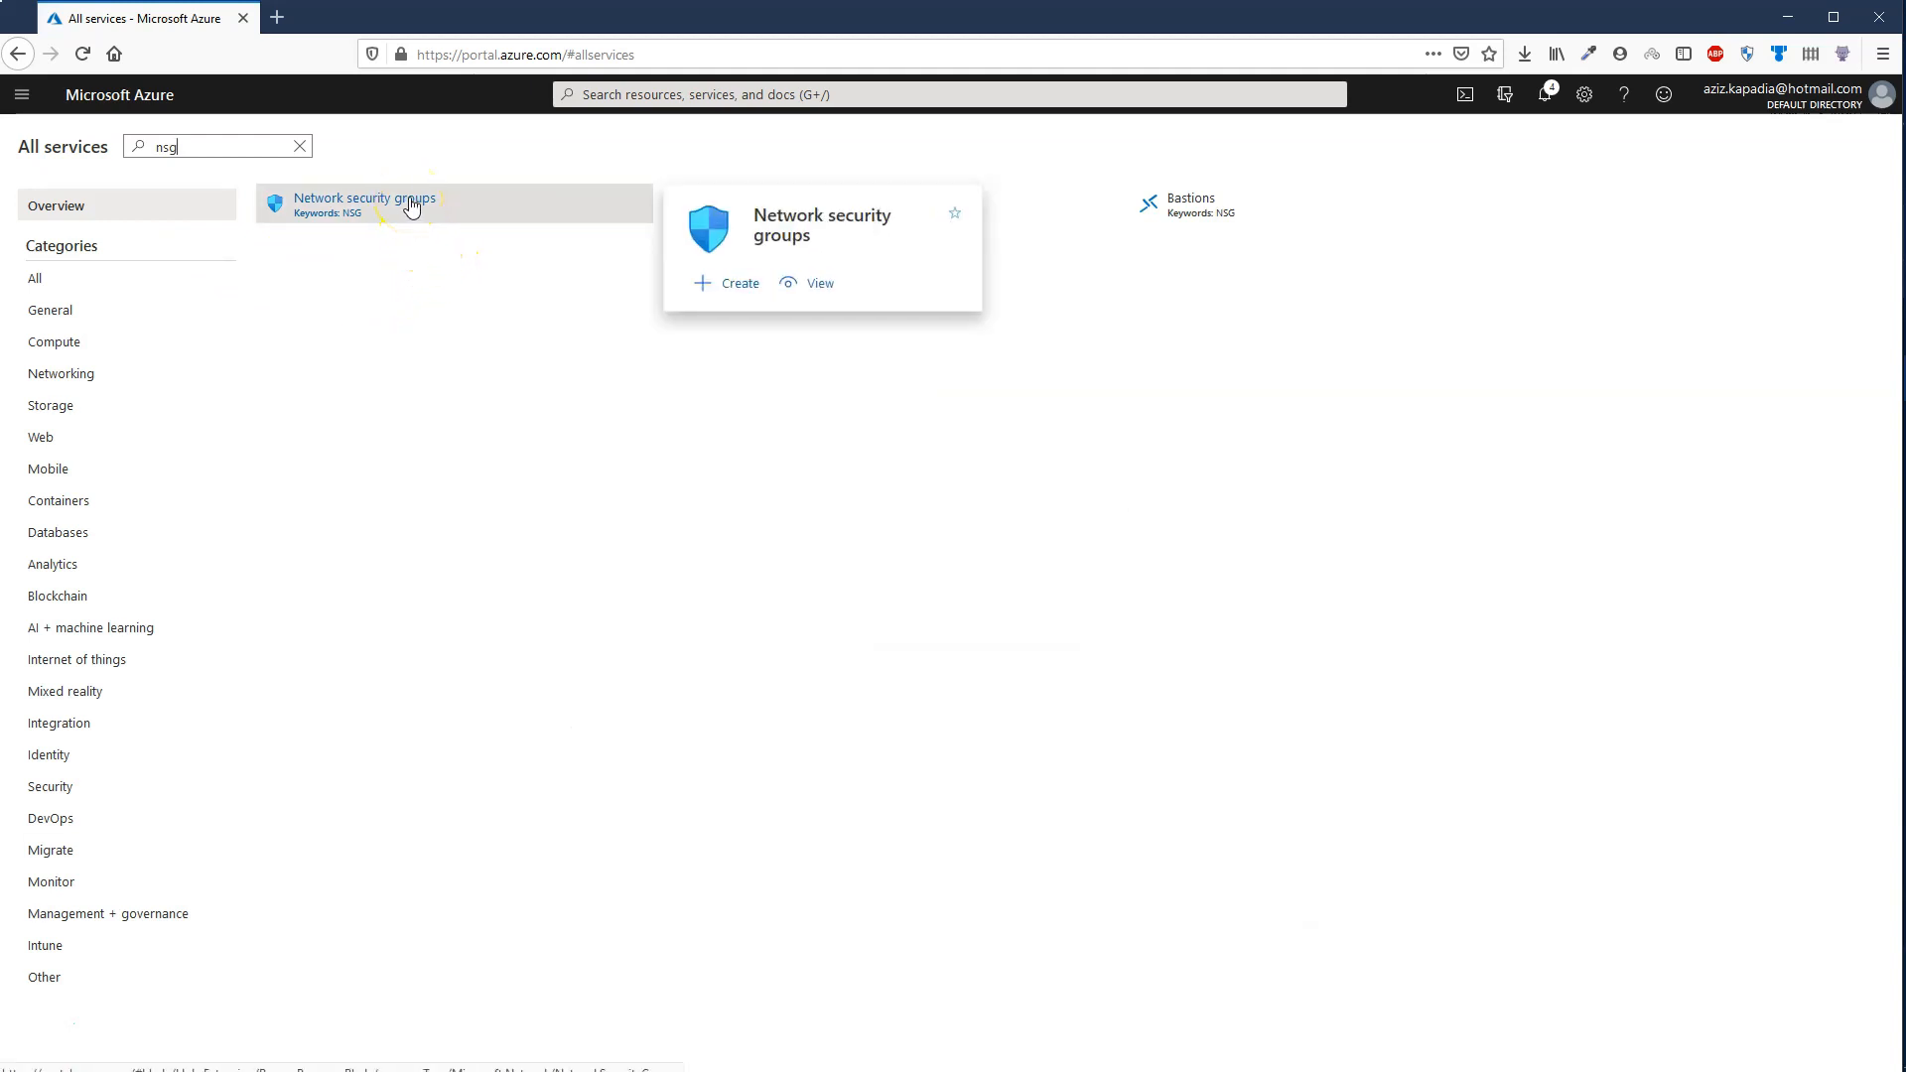
click(741, 285)
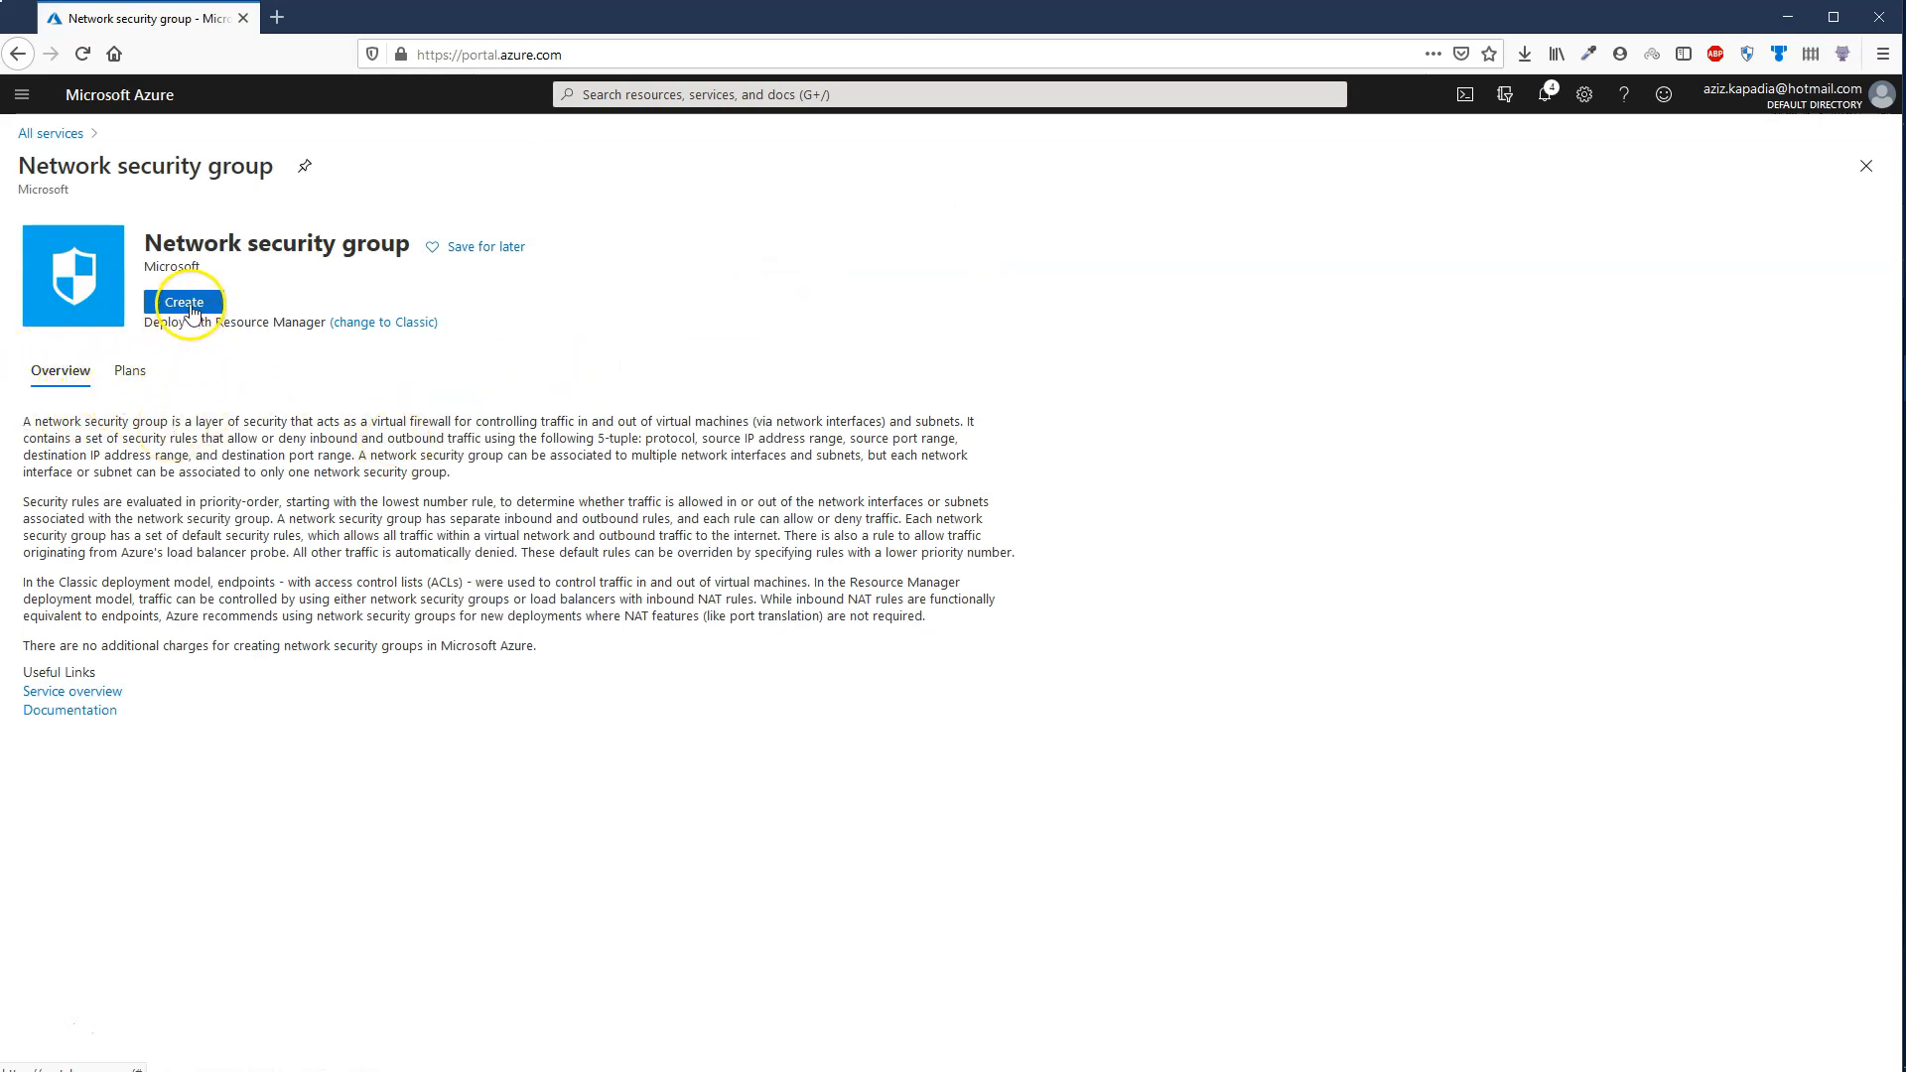
click(188, 304)
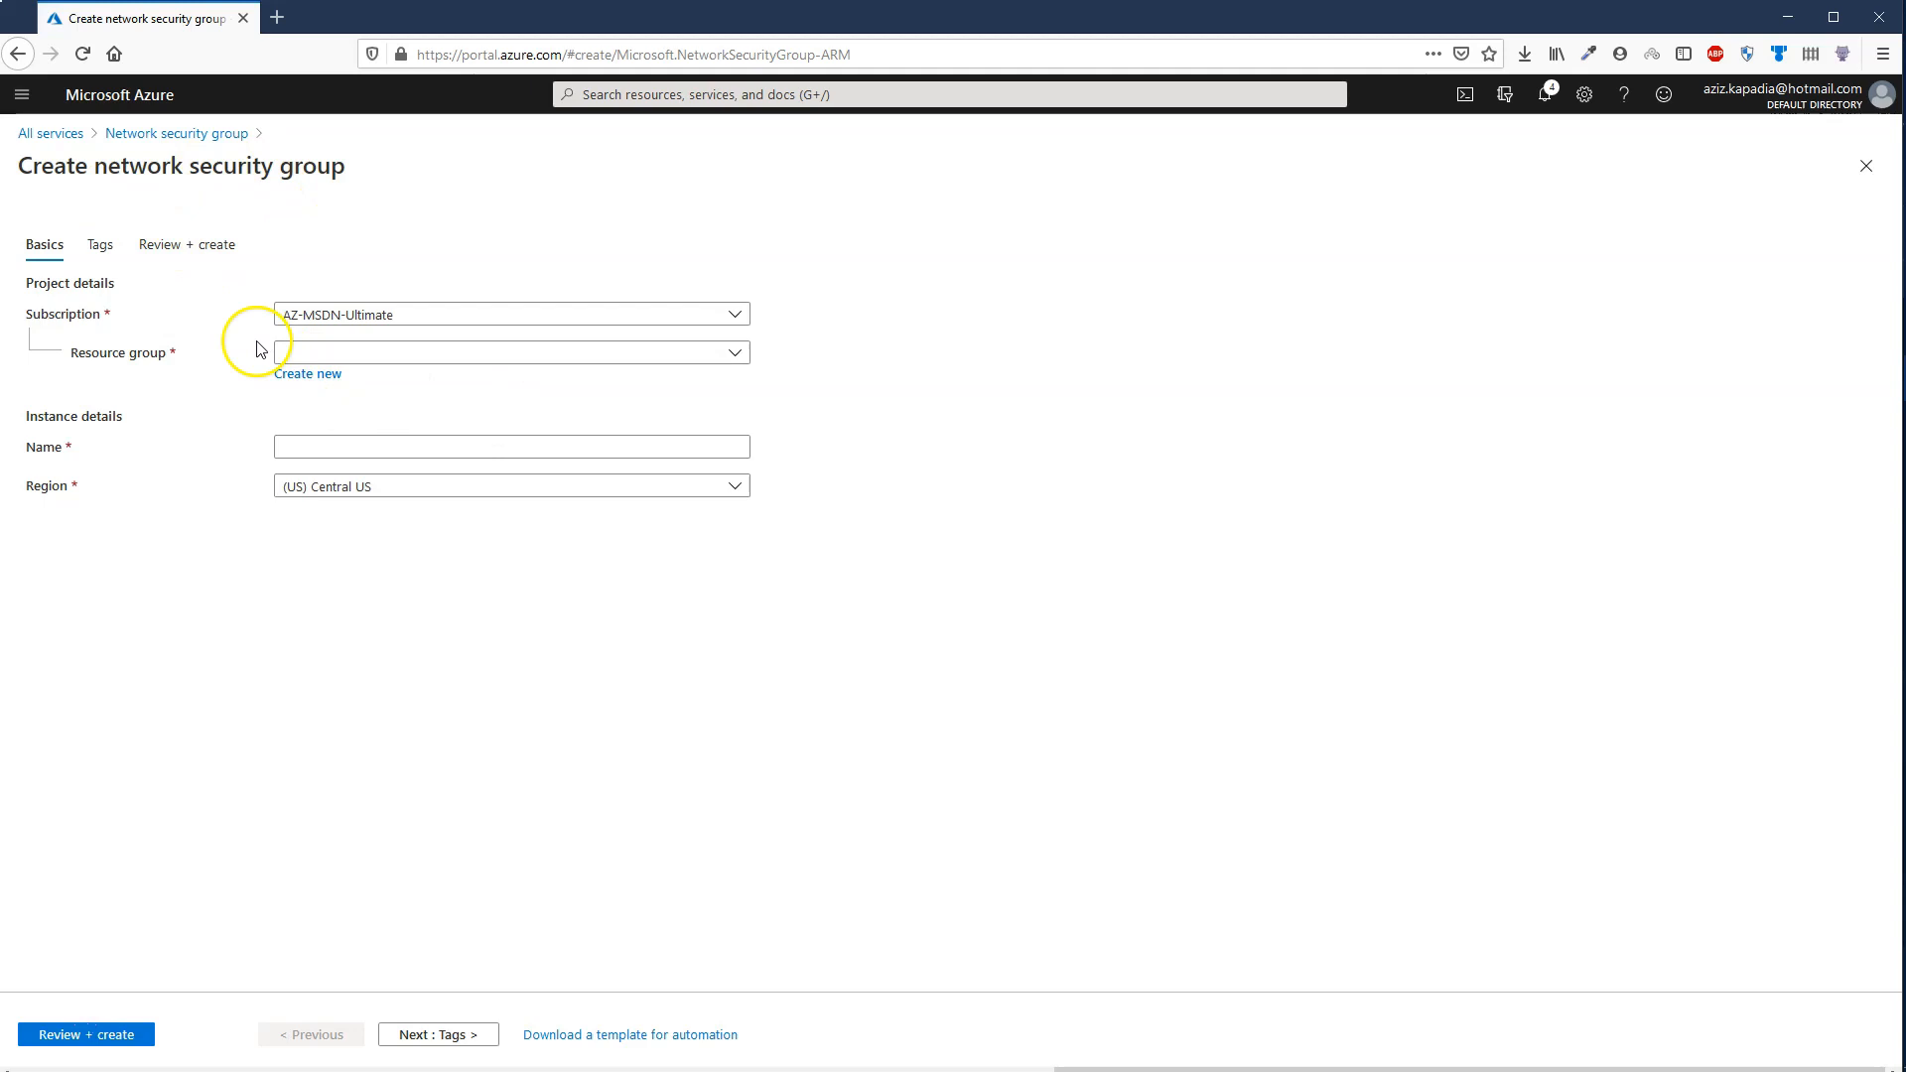
Choose the existing resource group AvailabilitySetDemoRG for the network security group and name it AvailabilitySetNSG.
click(372, 355)
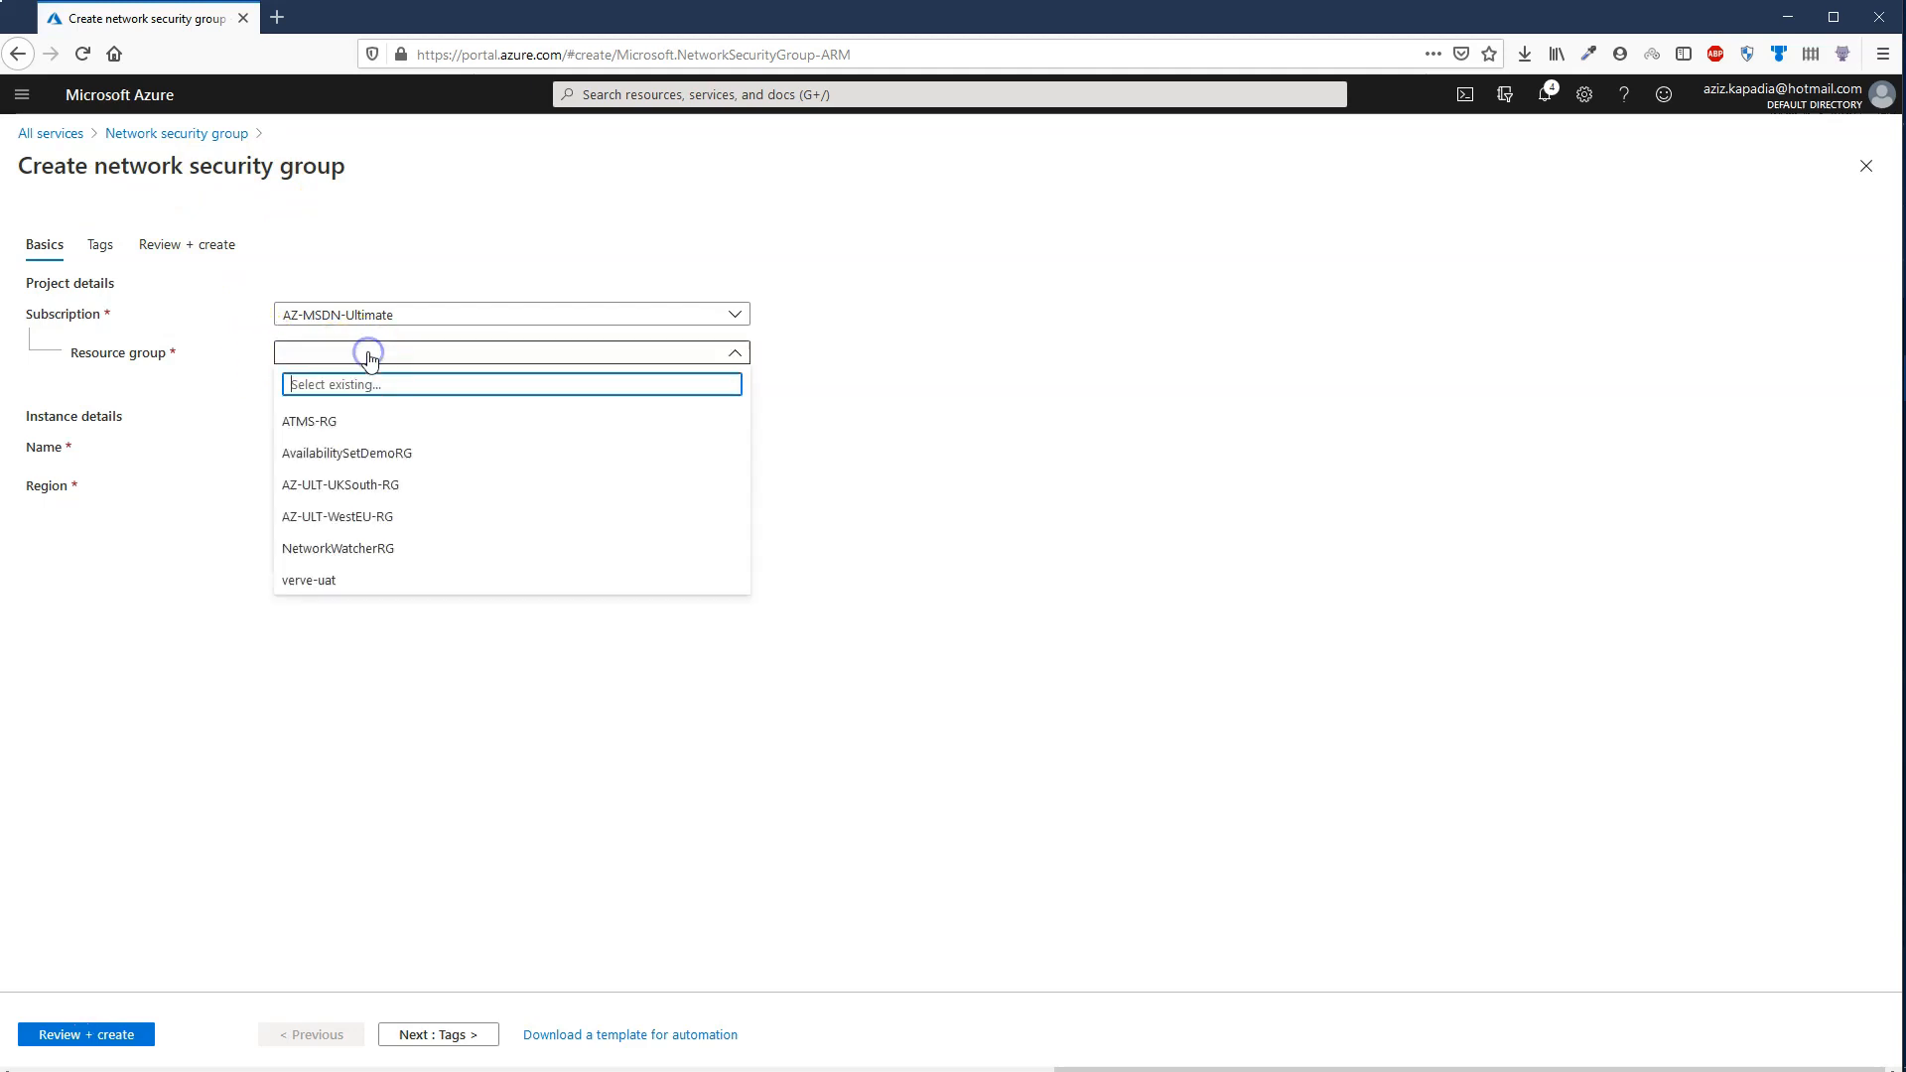
click(396, 456)
click(432, 445)
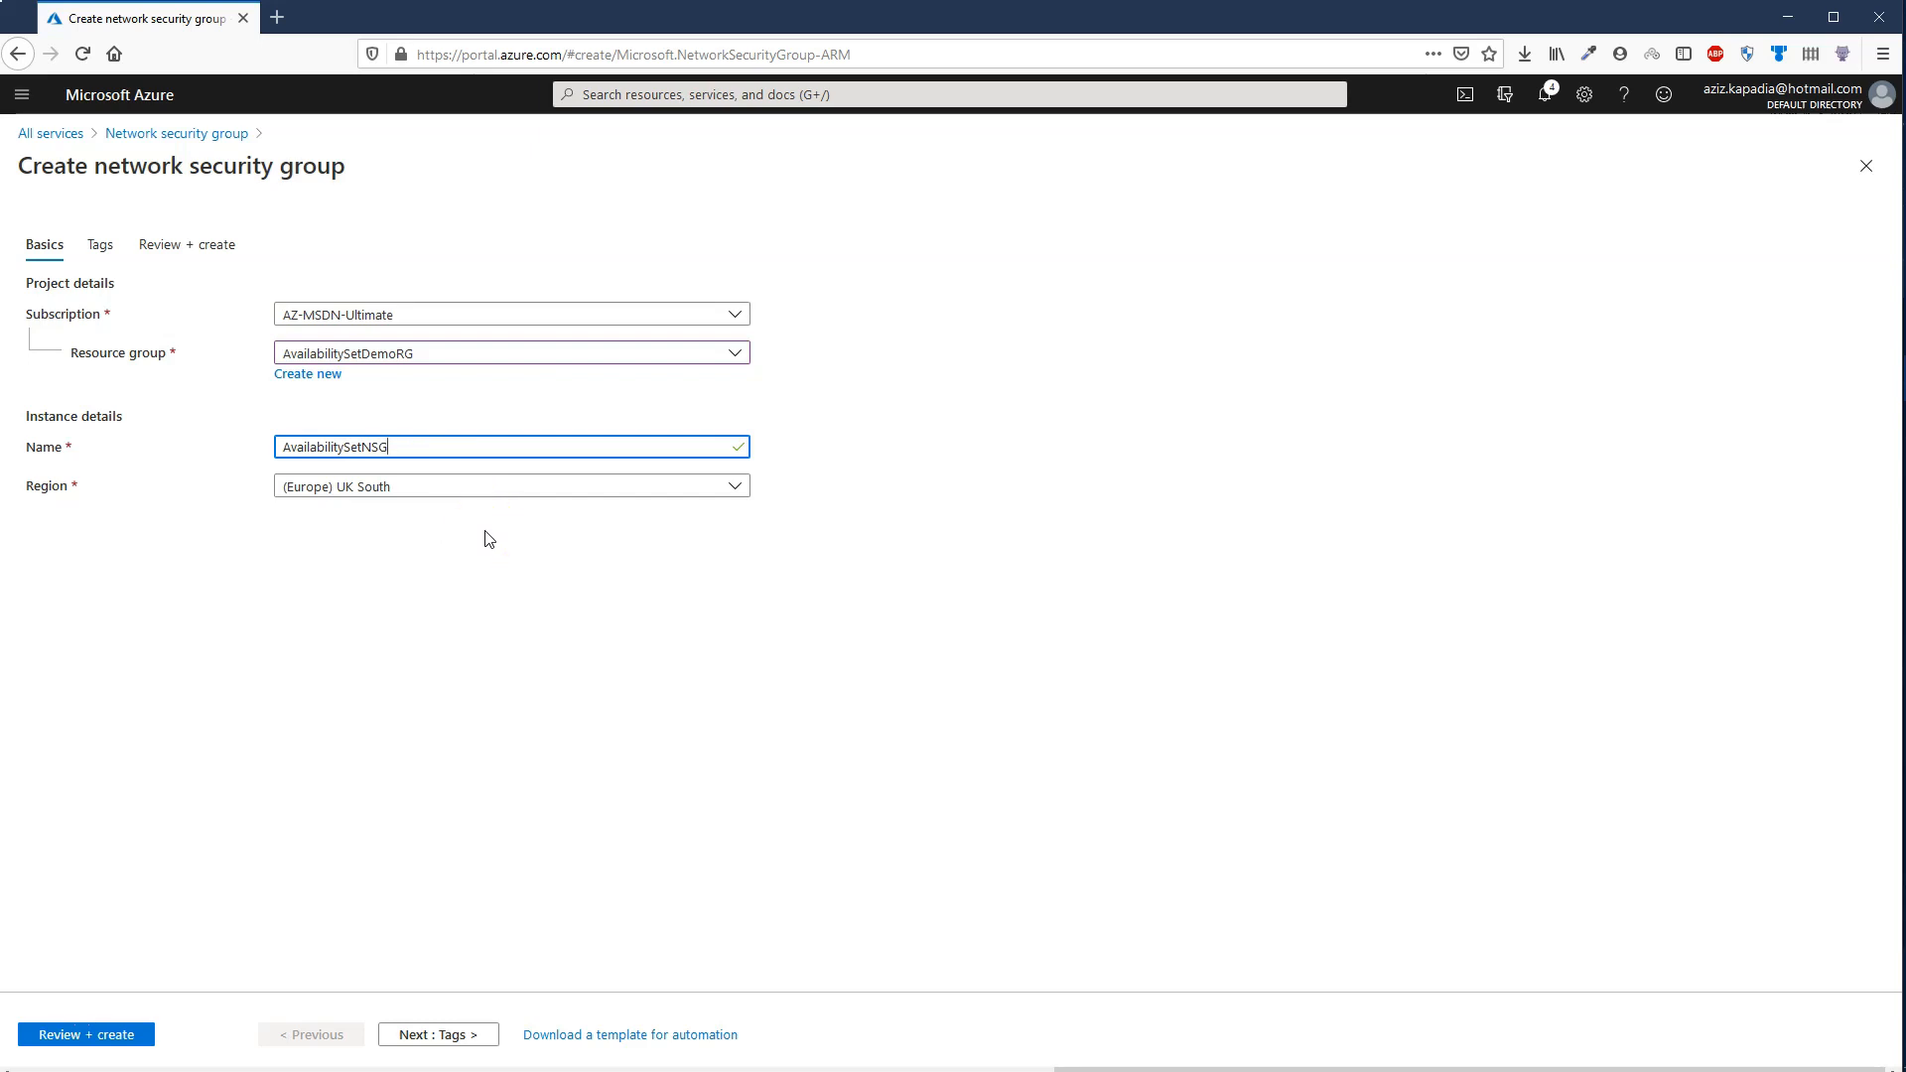
click(437, 495)
click(437, 495)
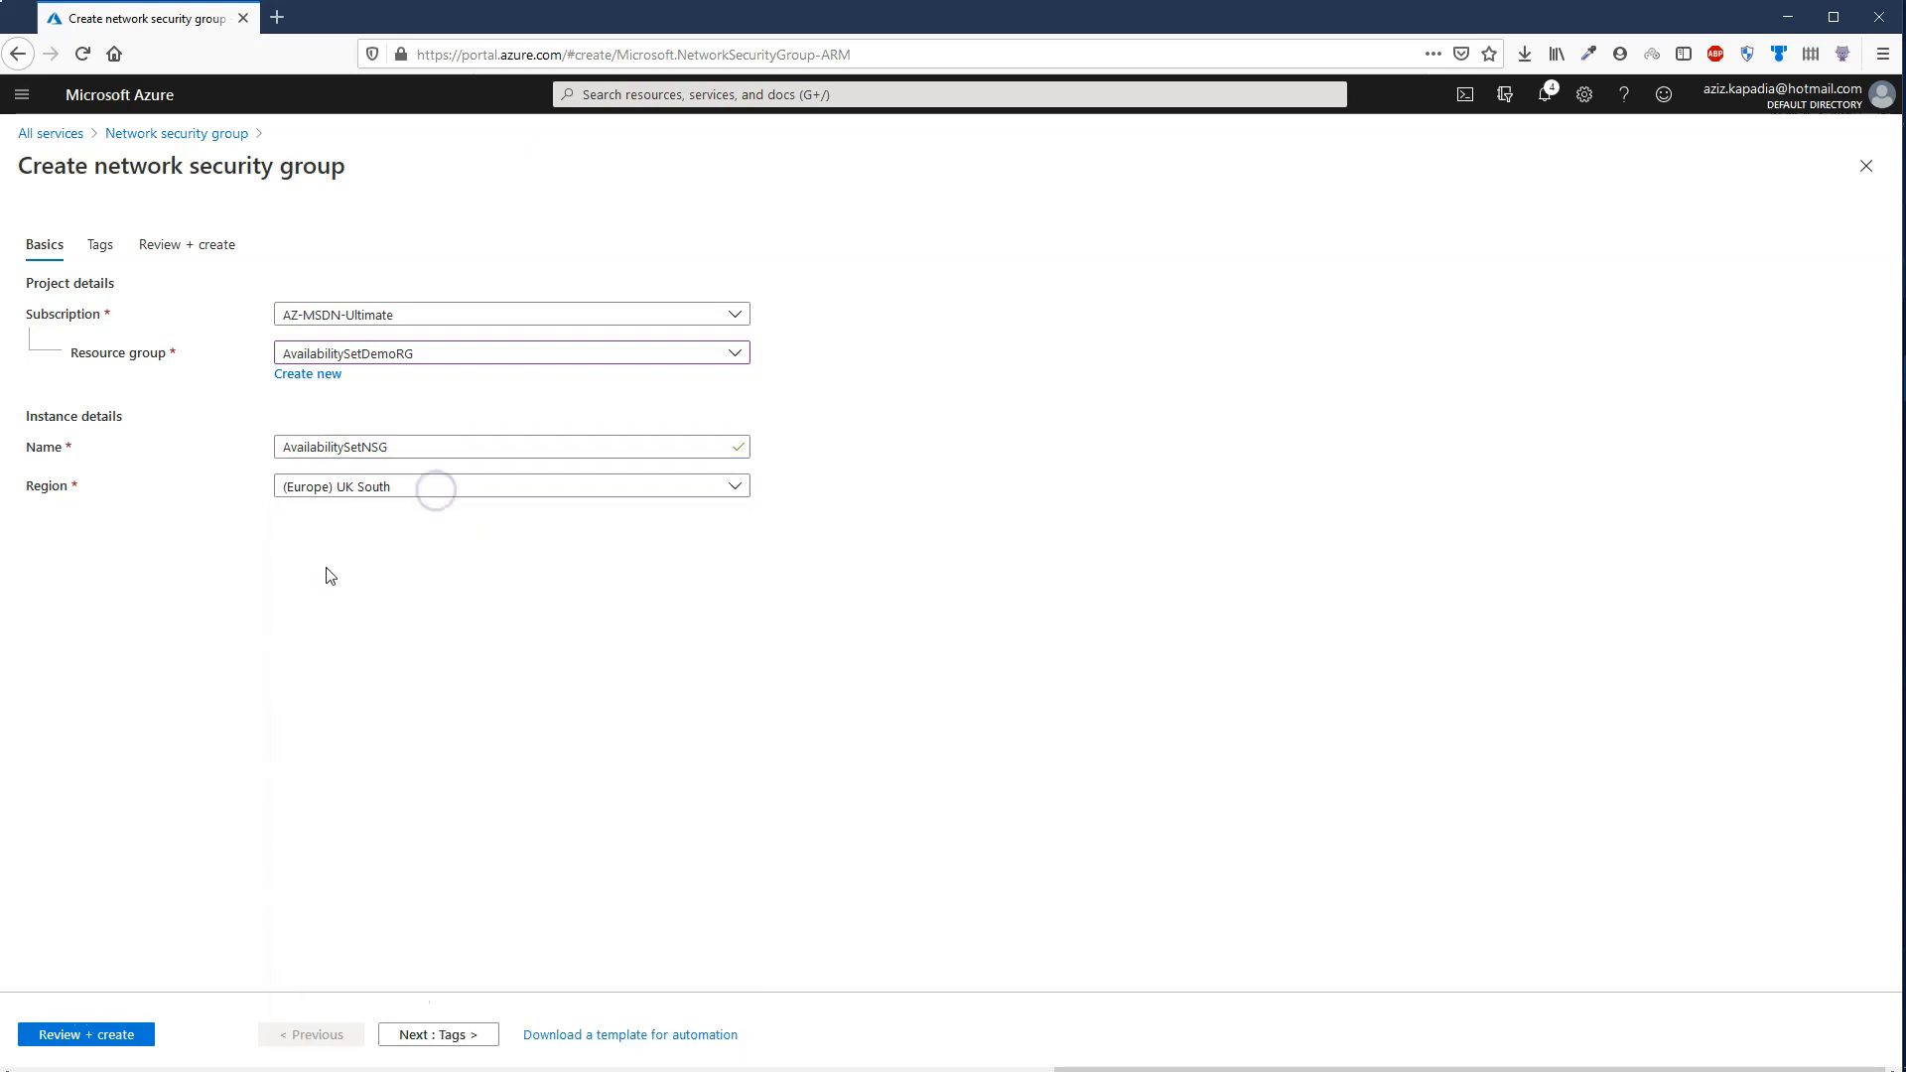
Tag the network security group with Project: Demo, then review its settings and create it.
click(437, 1034)
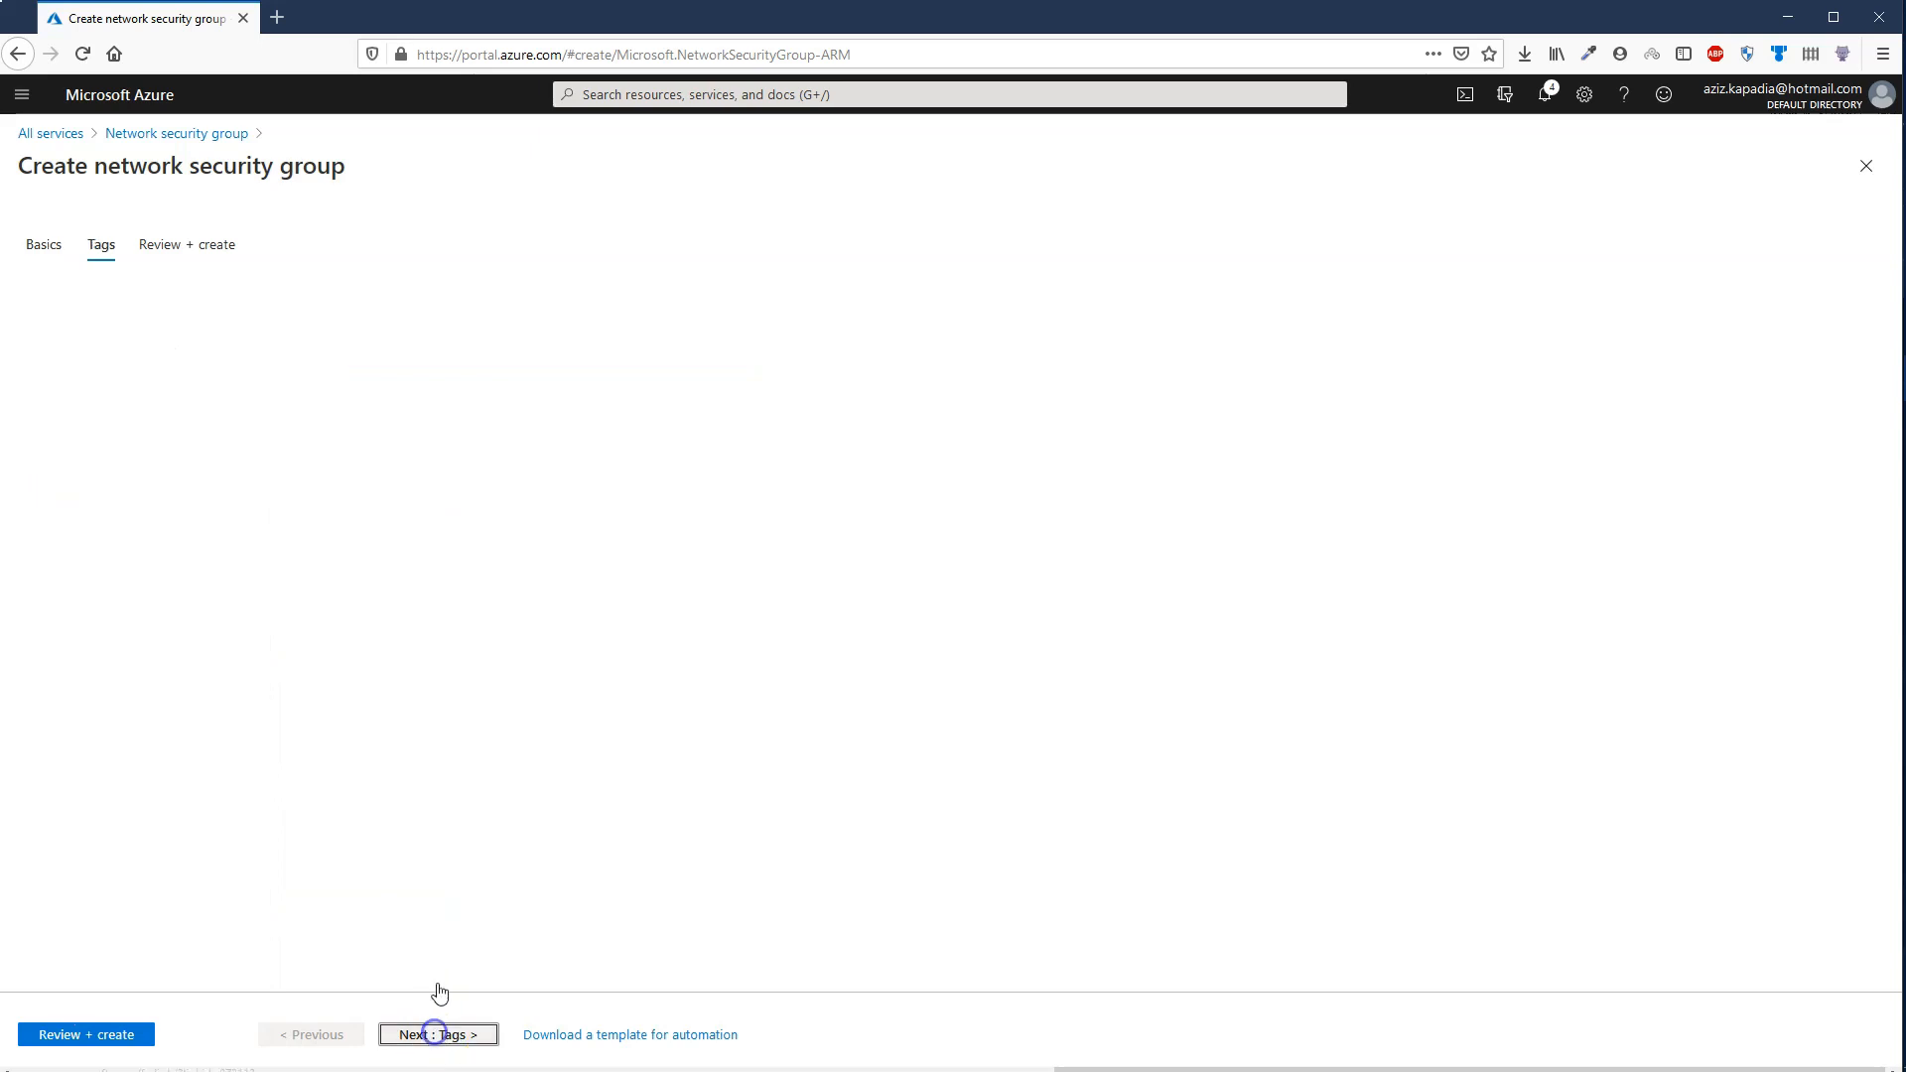
click(255, 401)
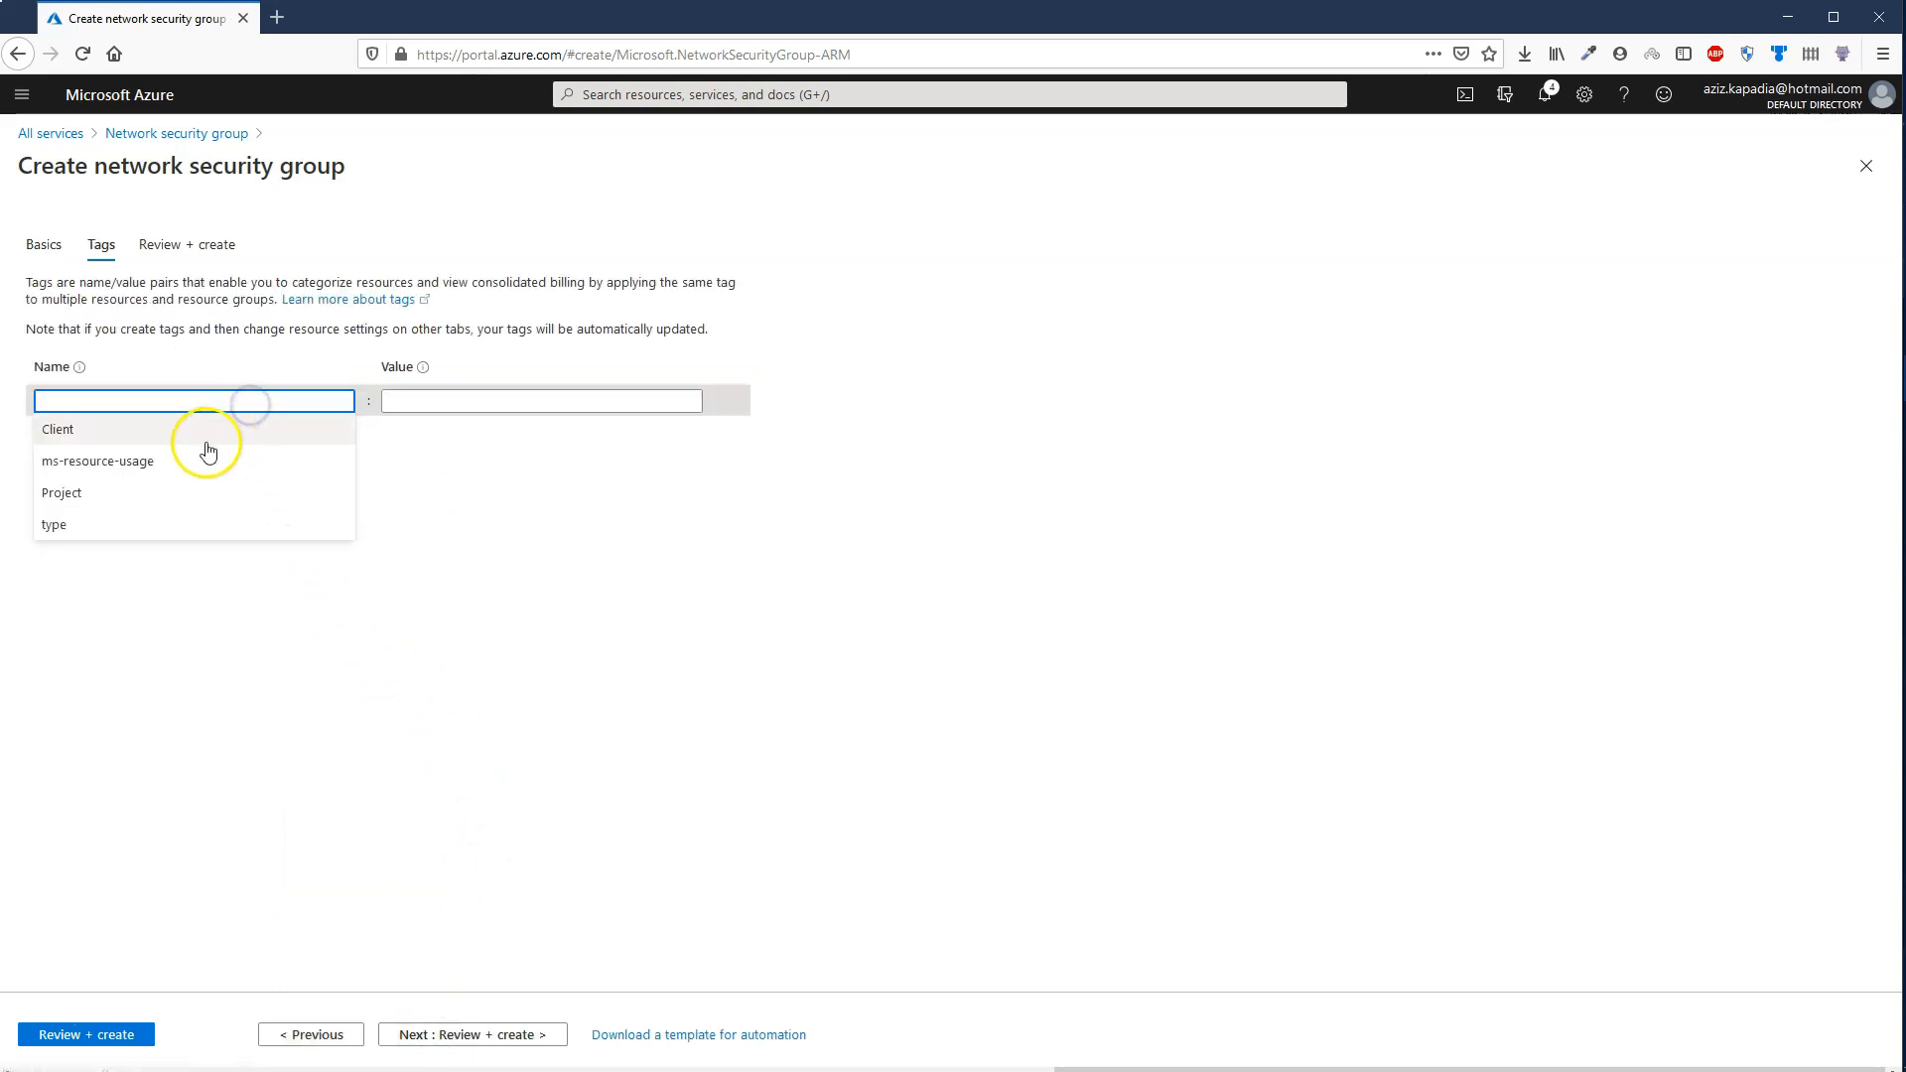
click(73, 494)
click(407, 402)
click(407, 430)
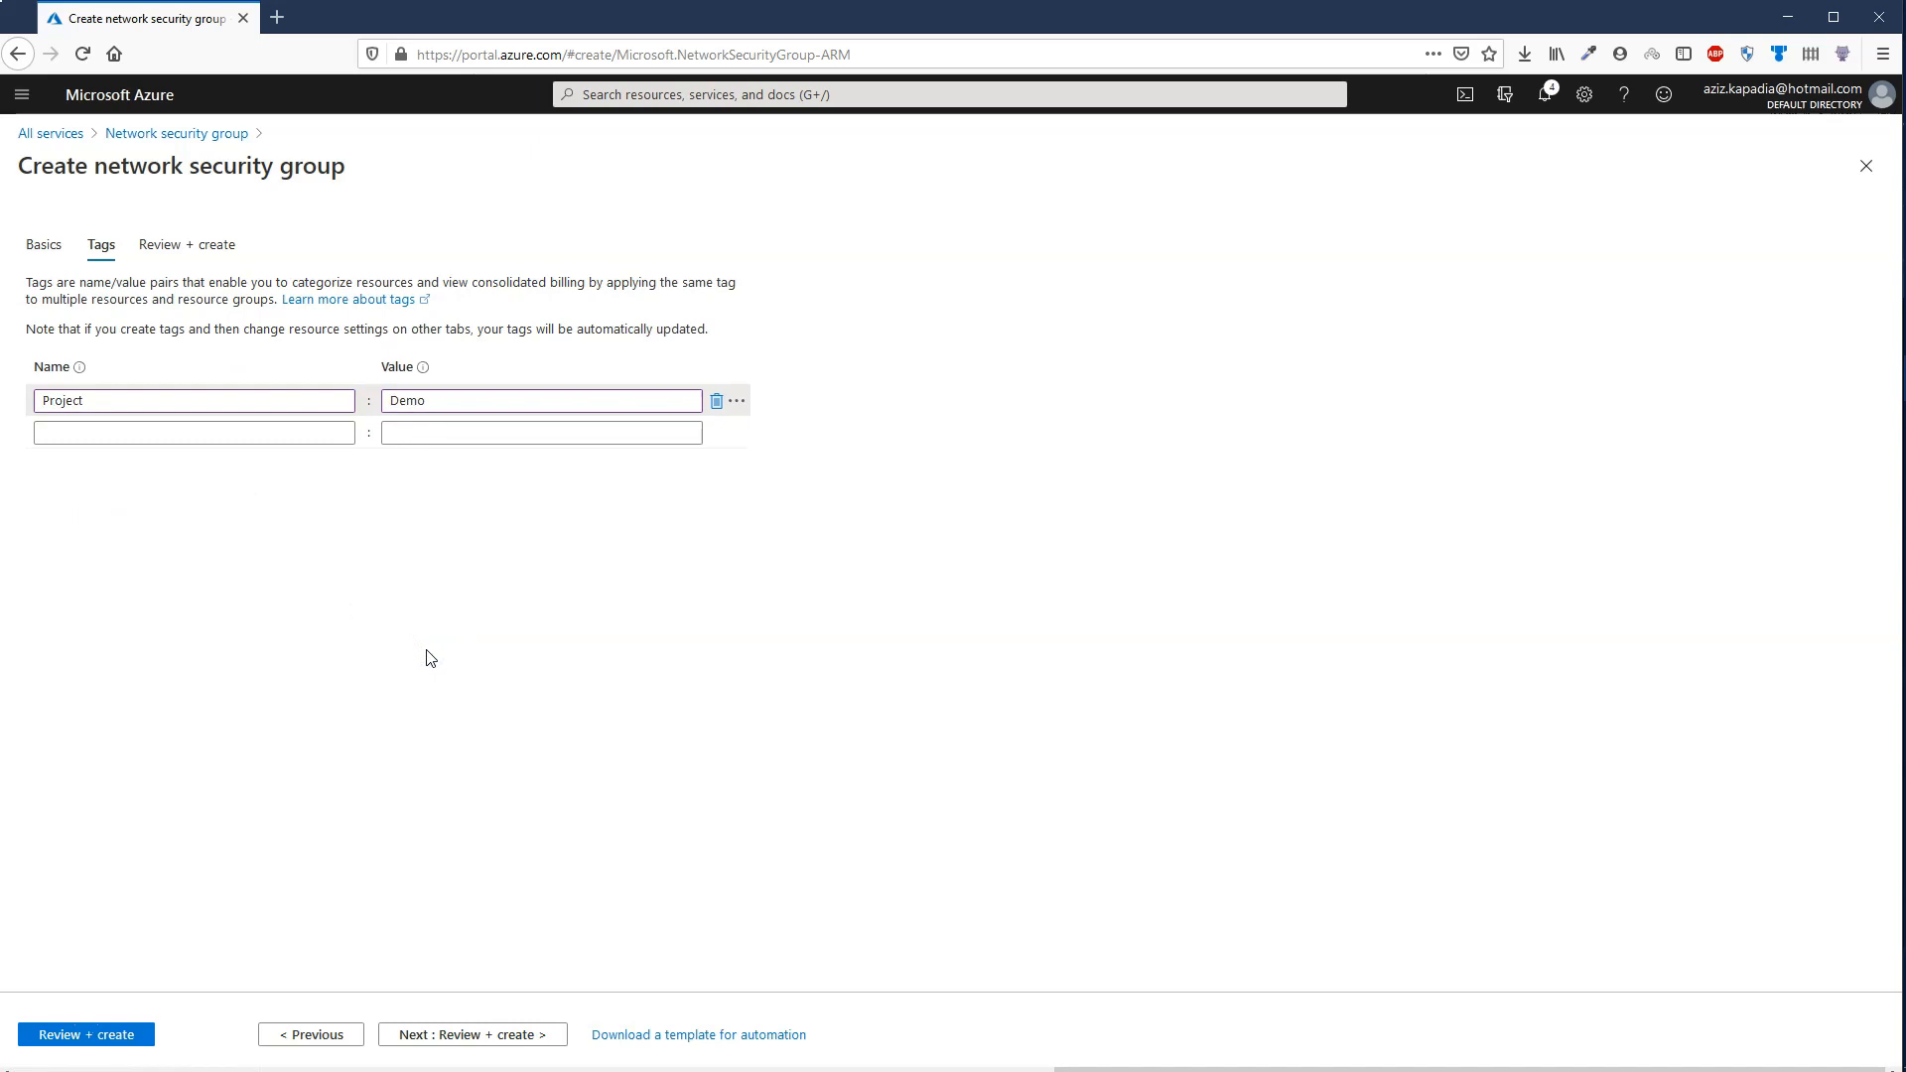
click(459, 1038)
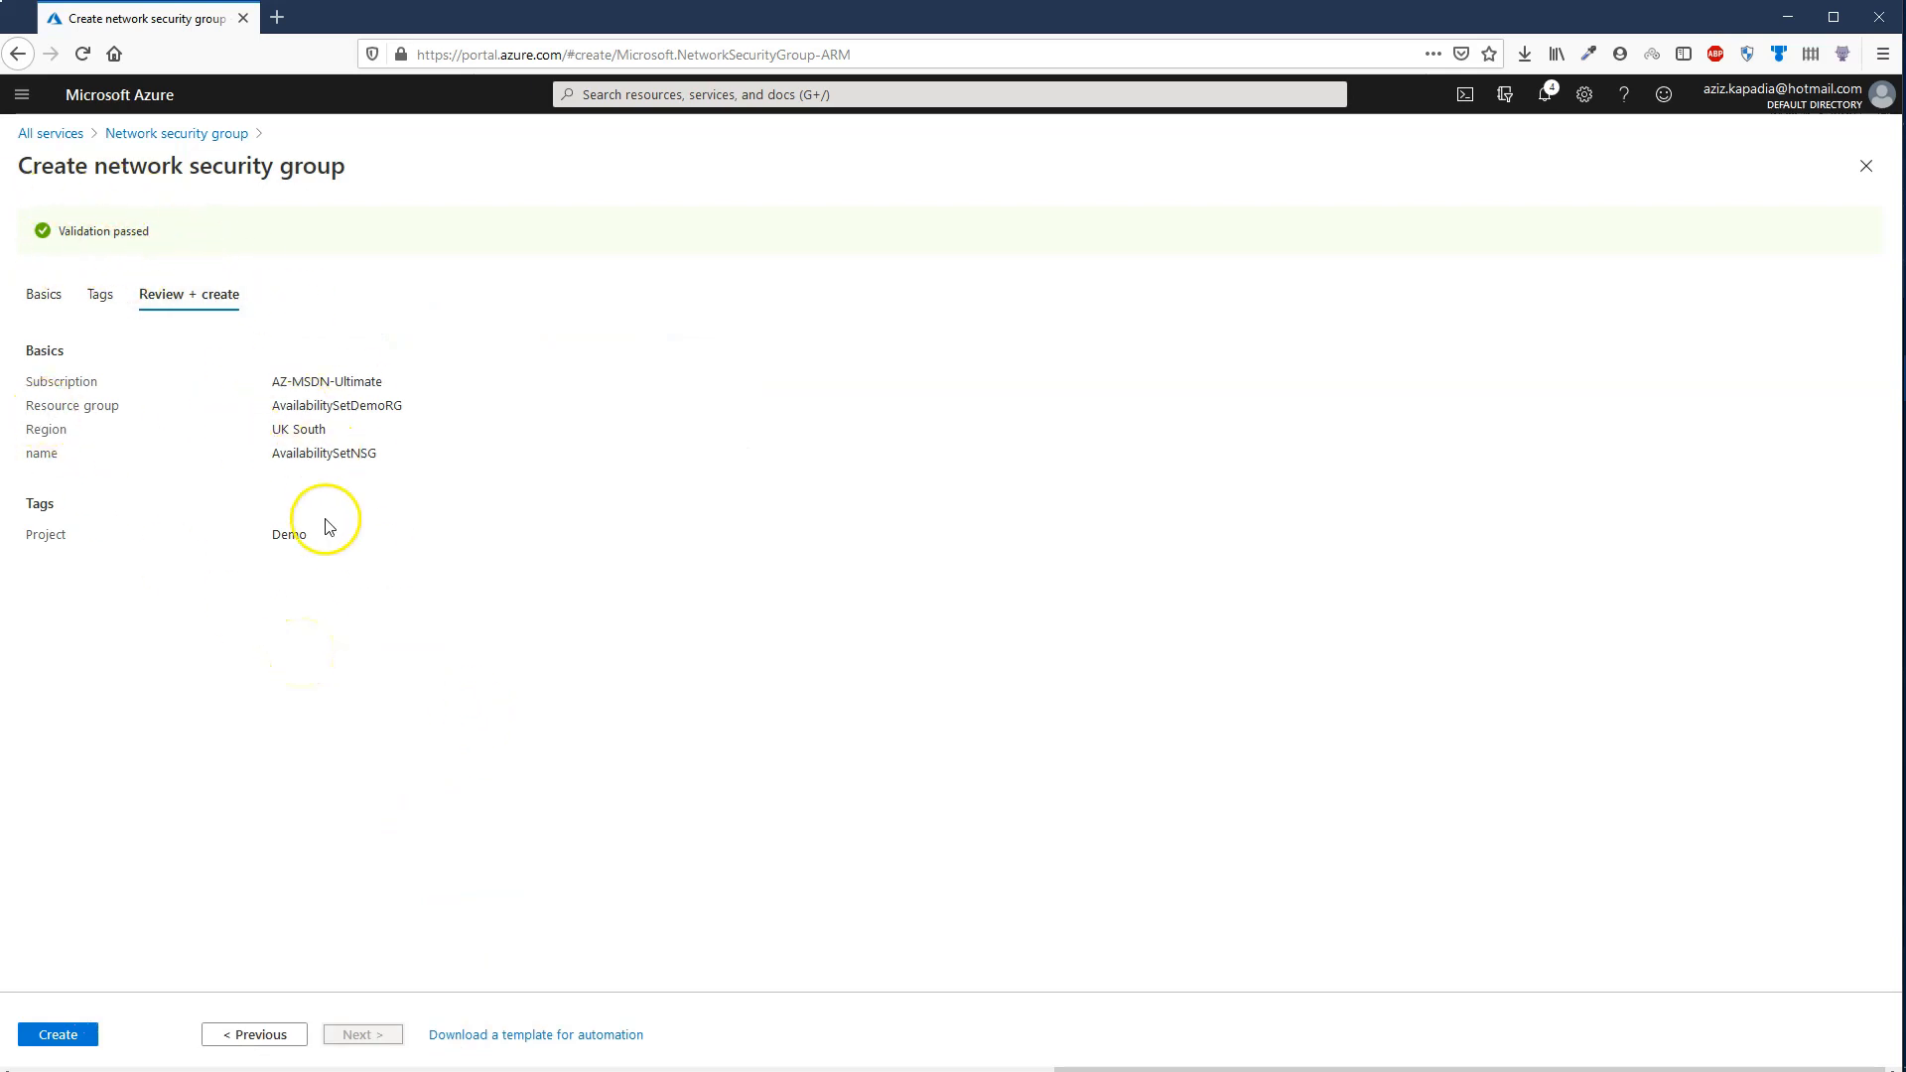
click(79, 1035)
click(54, 1032)
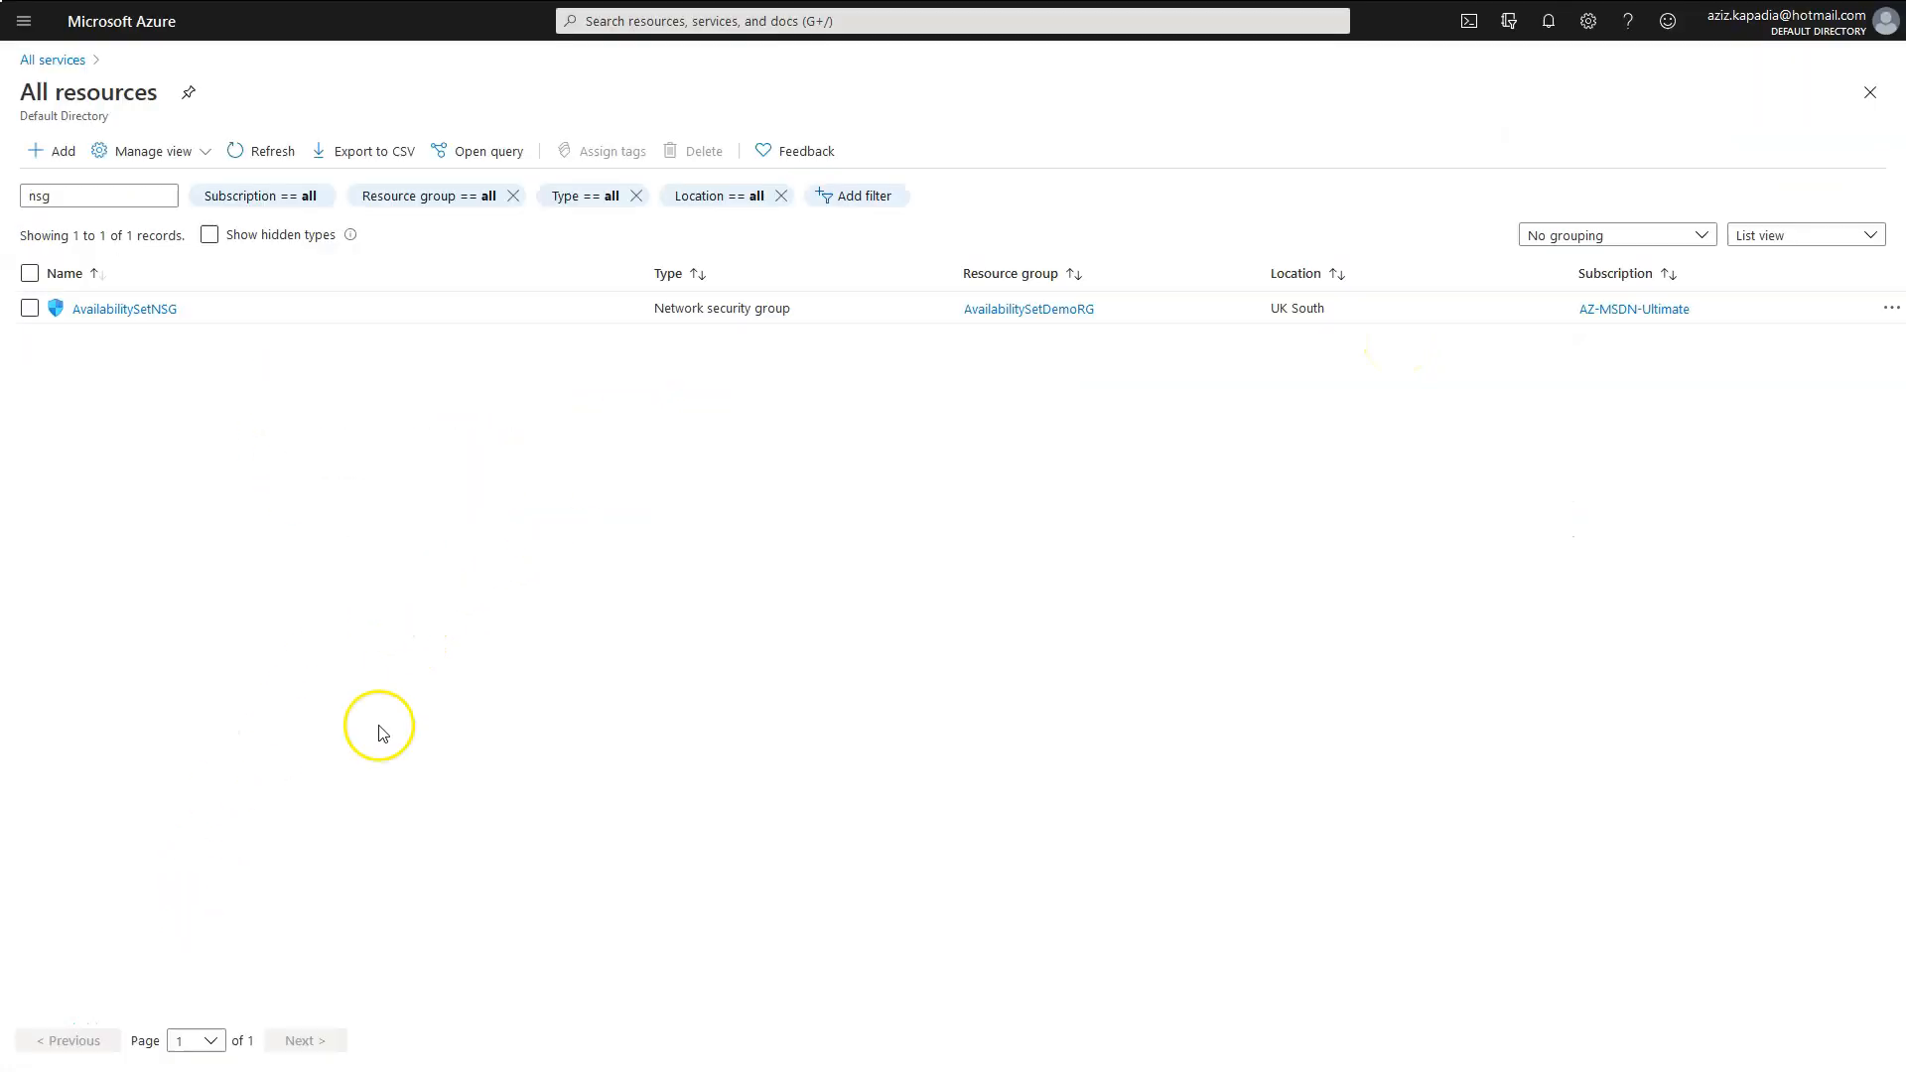
Start a new inbound security rule on AvailabilitySetNSG with destination port 80.
click(116, 308)
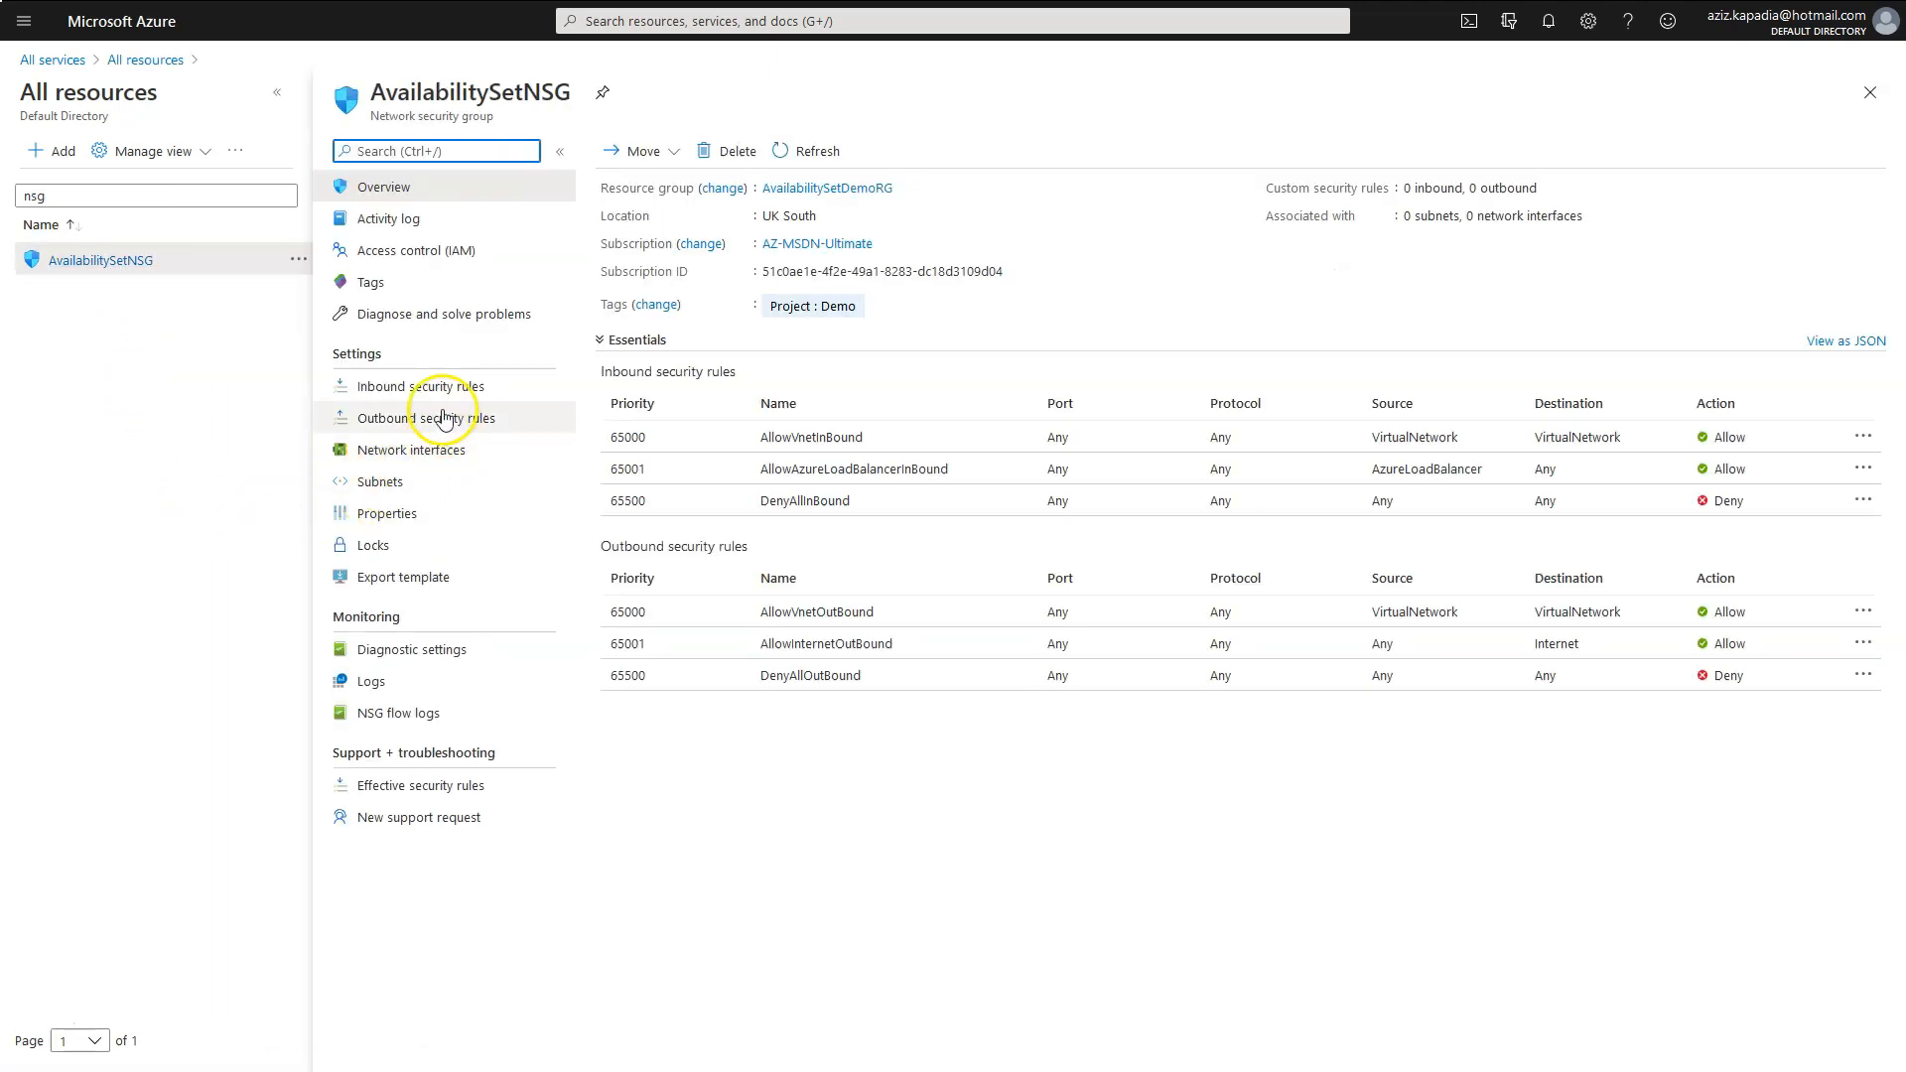
click(425, 392)
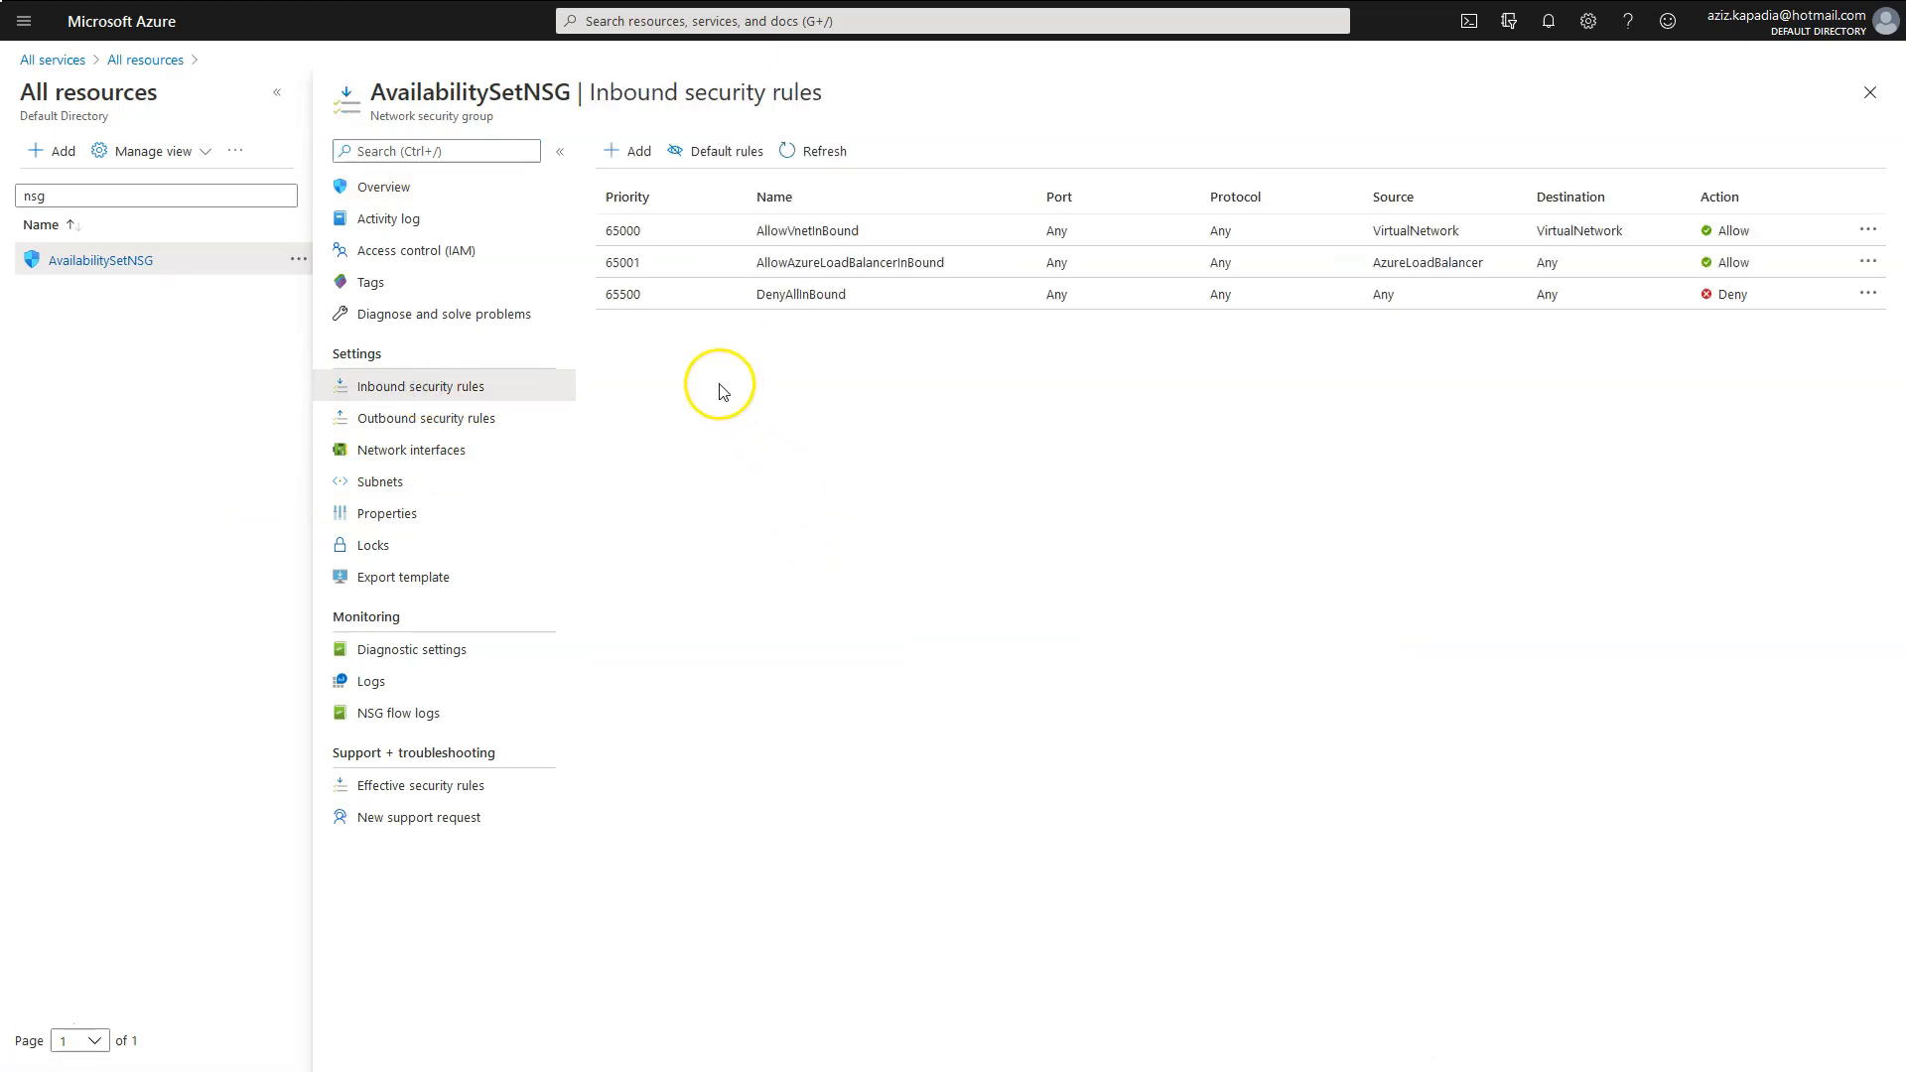
click(627, 153)
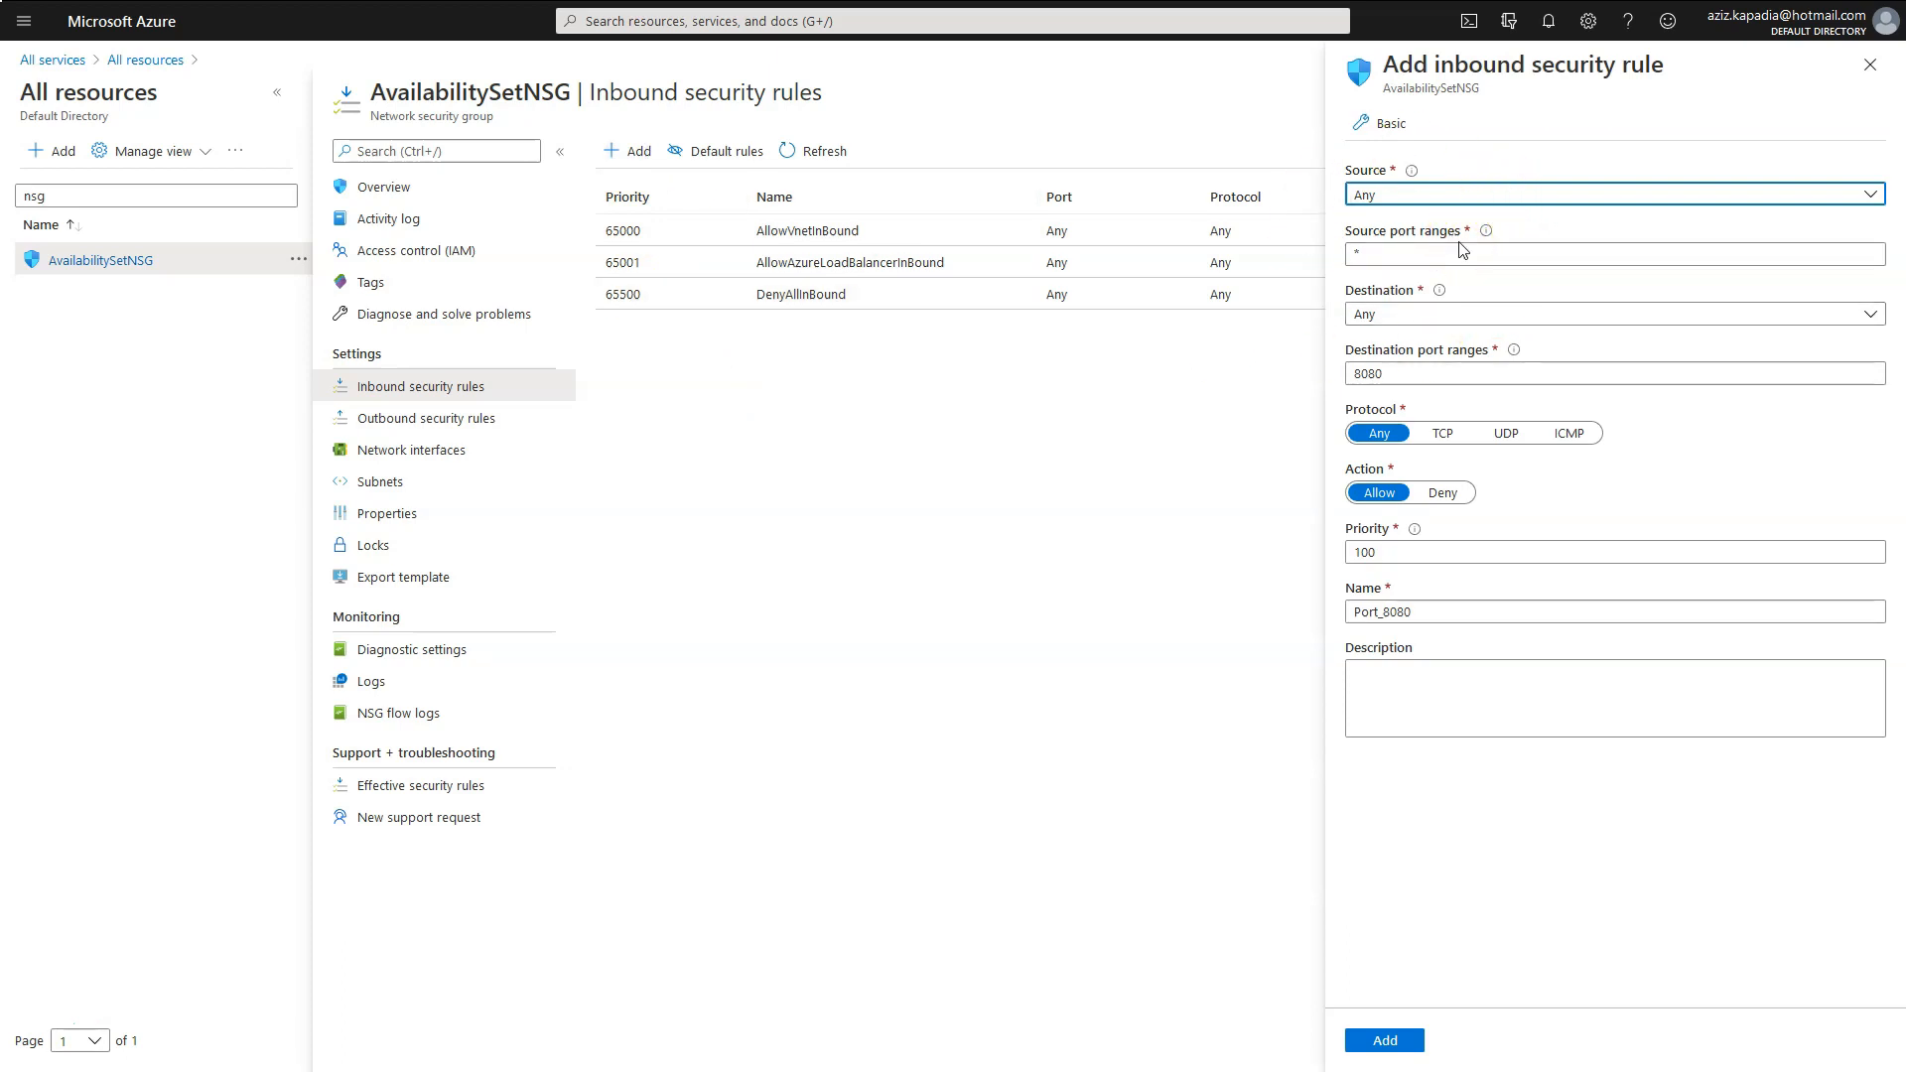
drag(1469, 374, 1306, 379)
text(8)
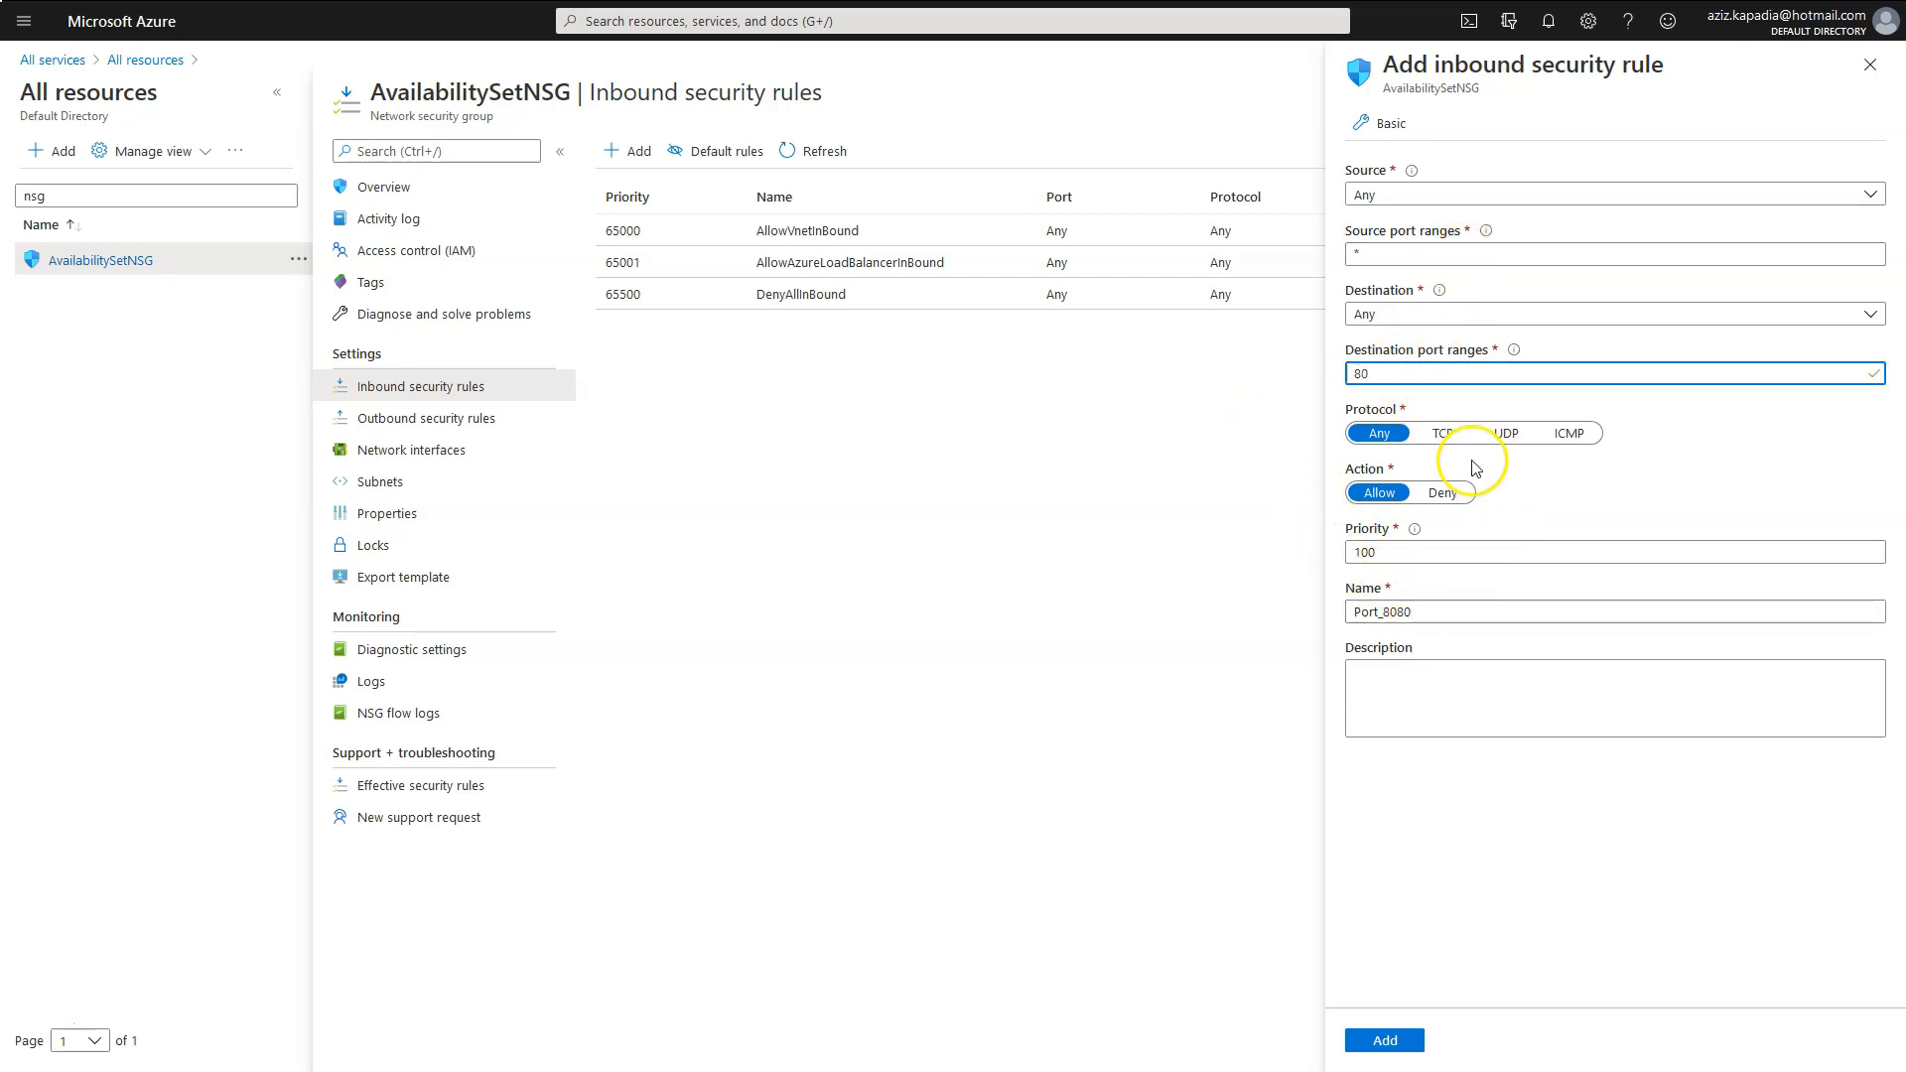
Name the inbound rule AllowHttpPort80, keeping priority 100, and add it to the network security group.
click(1456, 552)
key(Tab)
text(All)
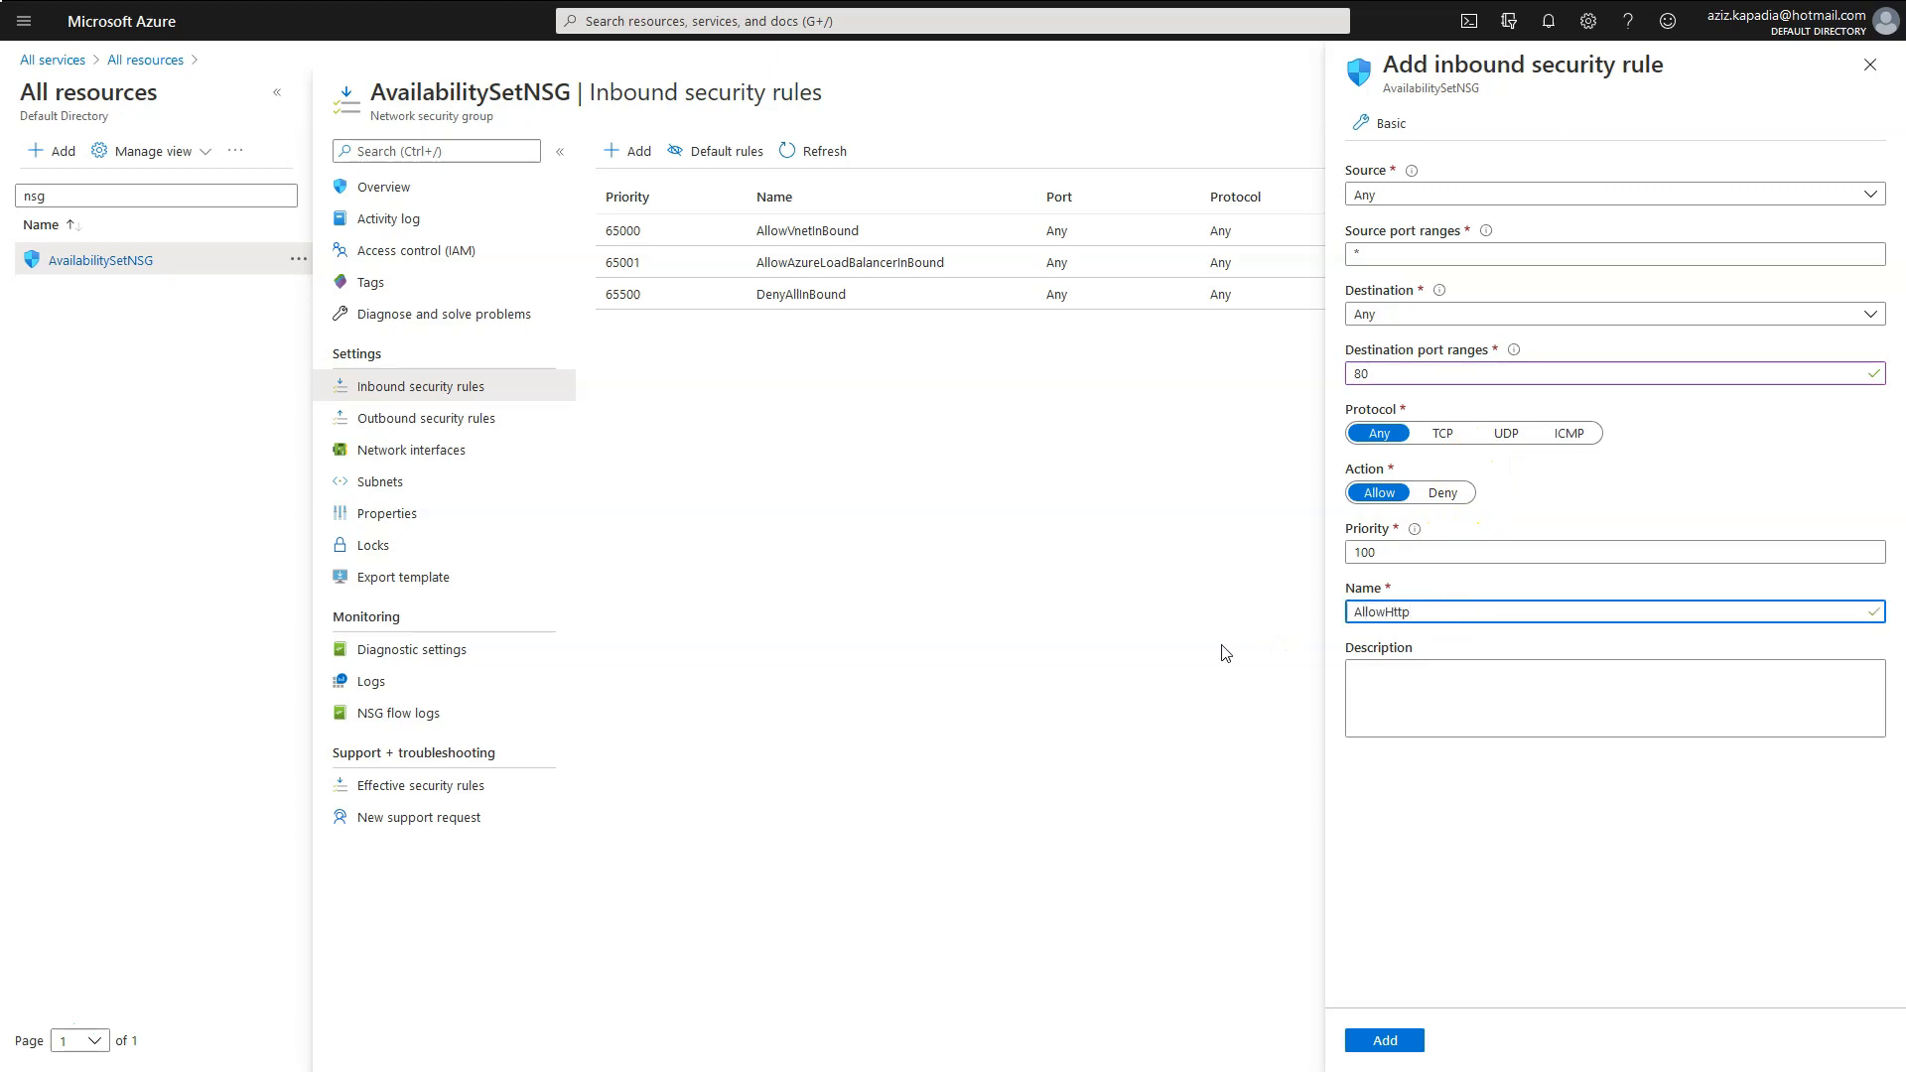
text(owHttpPort80)
click(1368, 911)
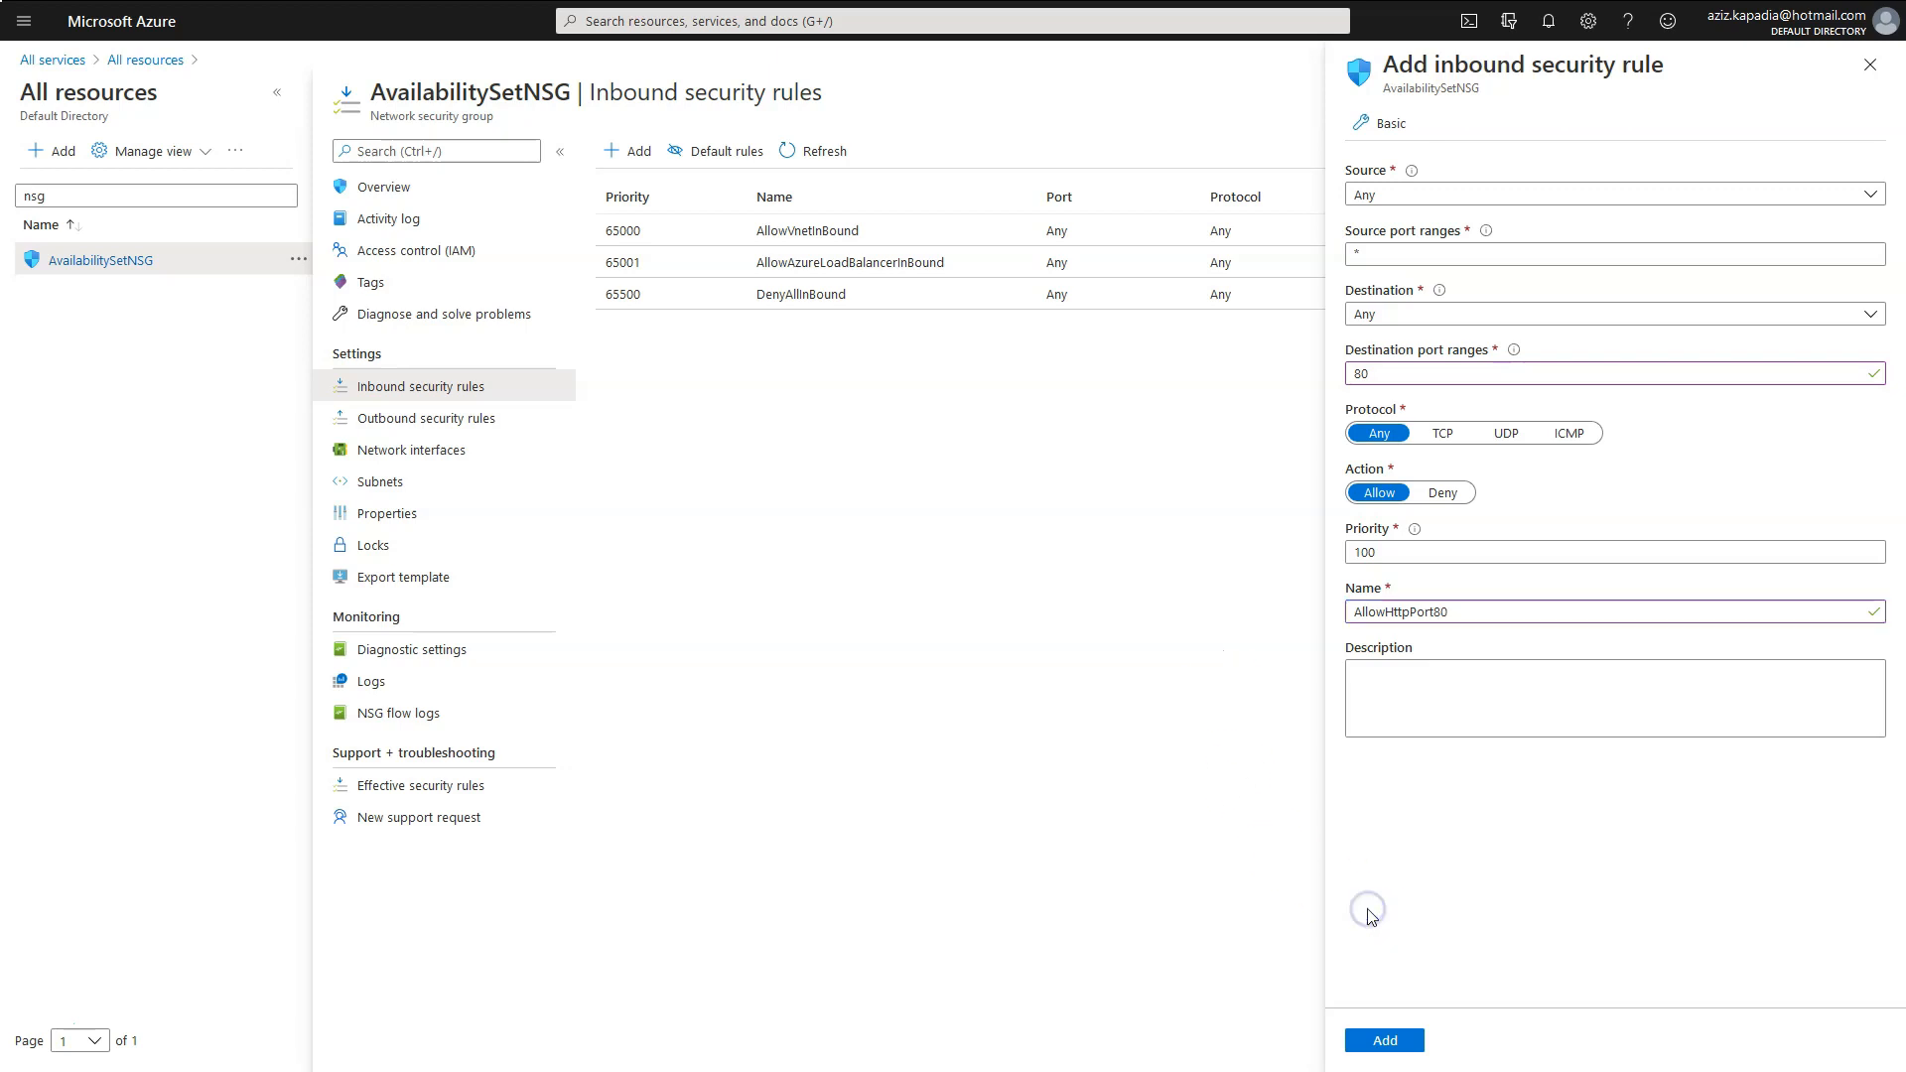
click(1383, 1042)
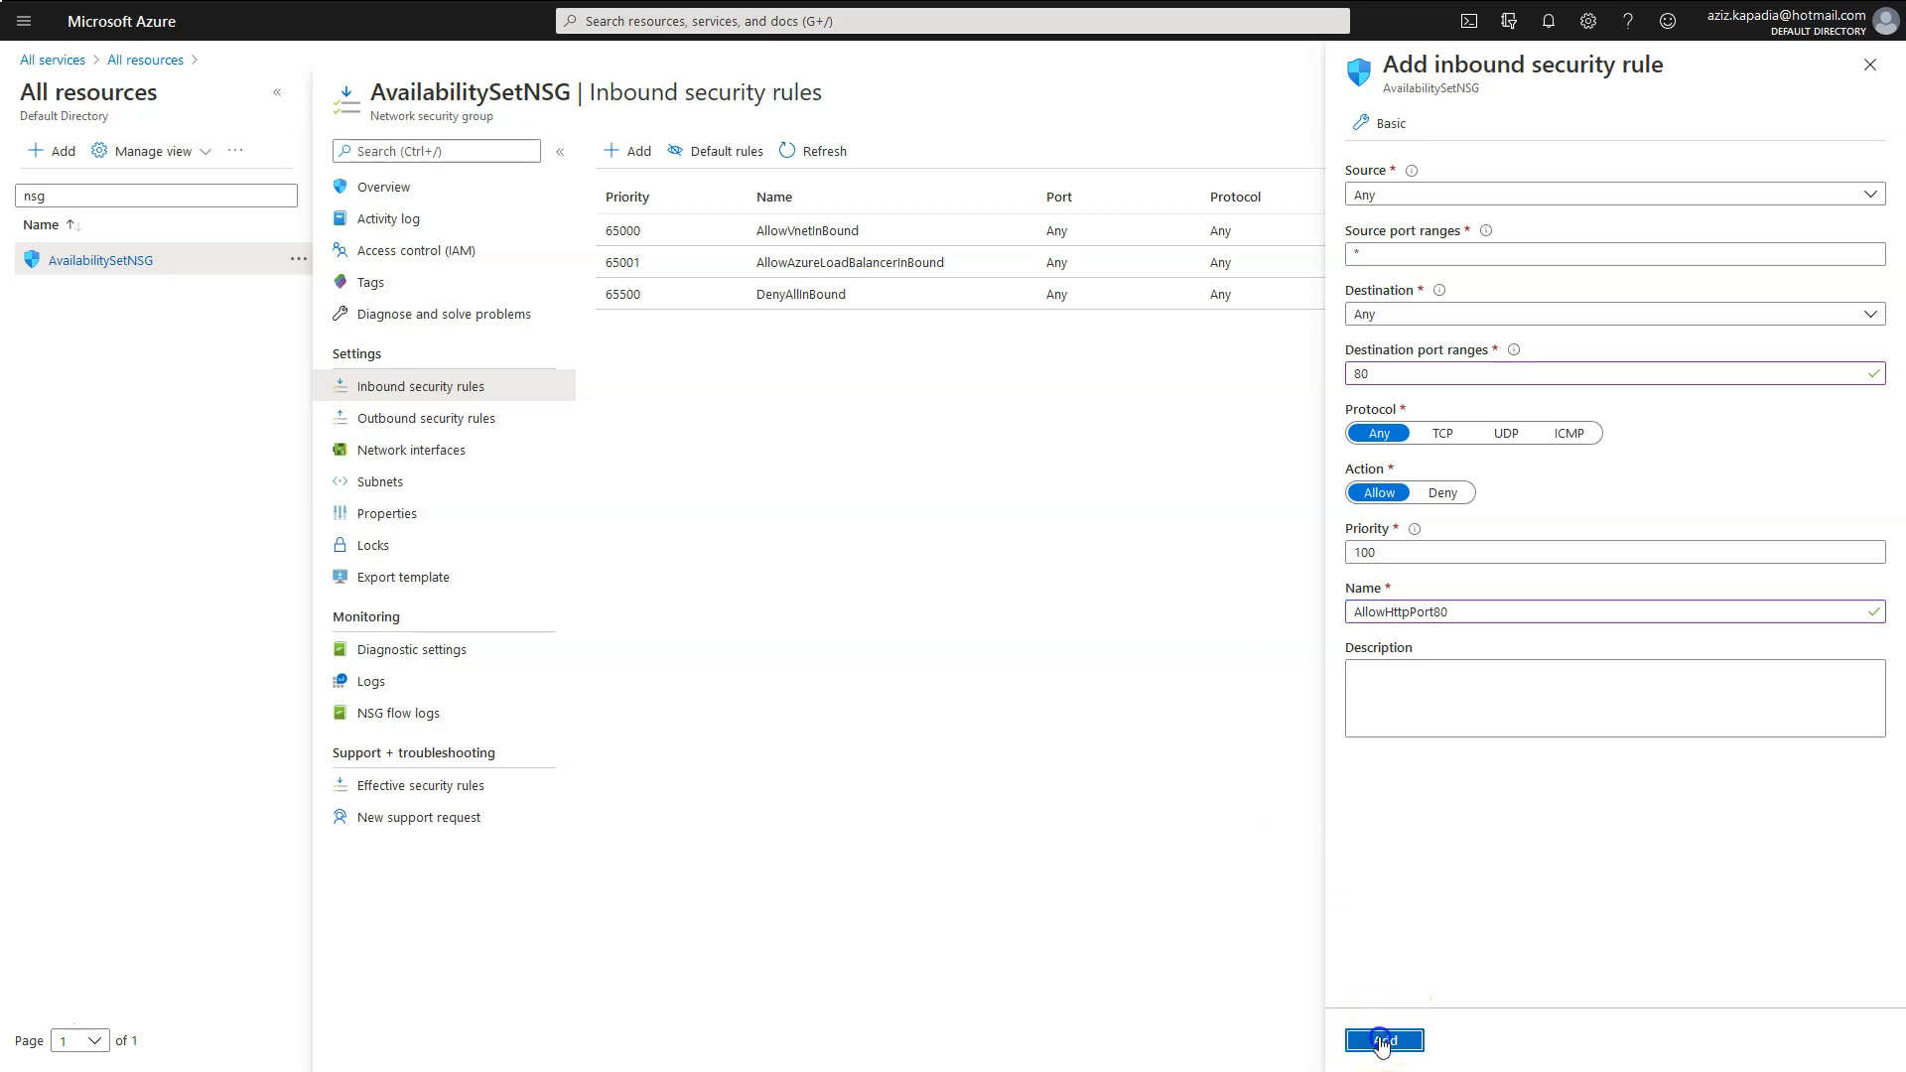
click(933, 705)
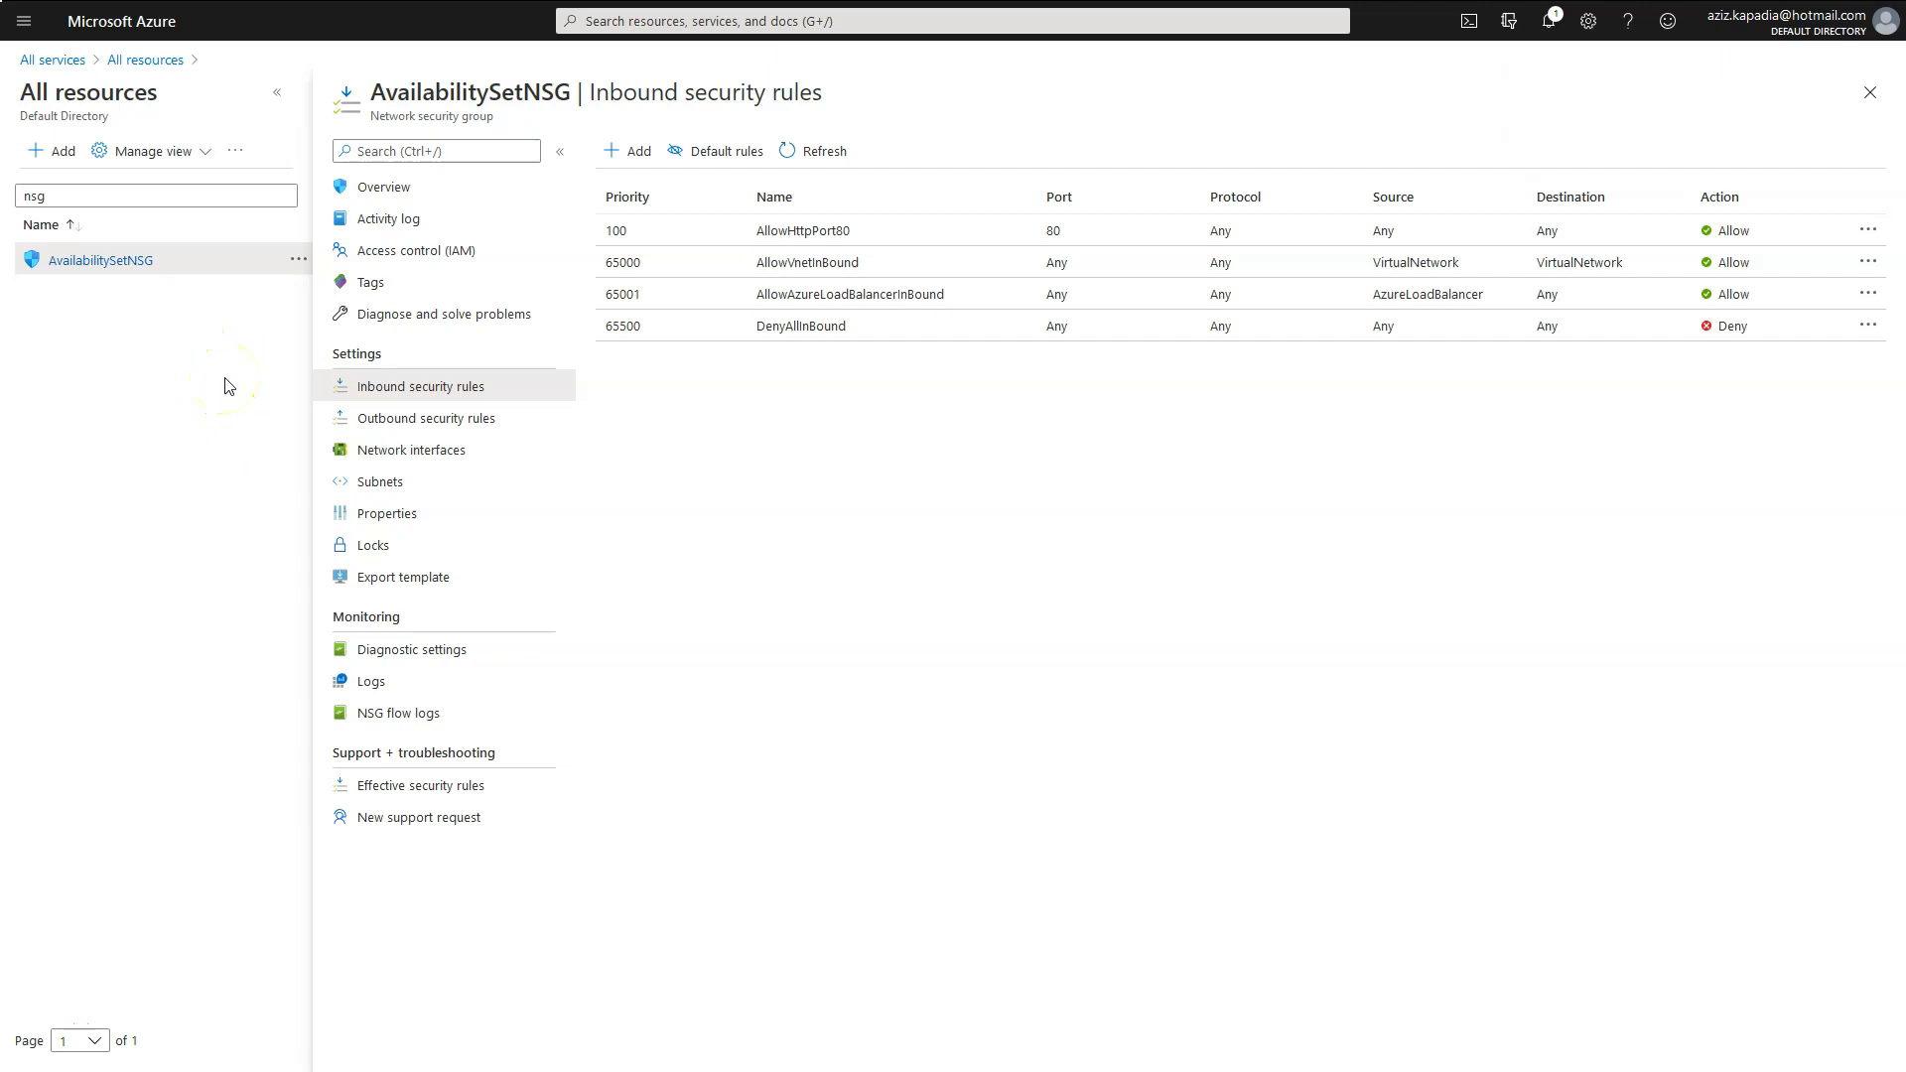
Search all services for load balancers and start creating a load balancer.
click(52, 60)
click(201, 73)
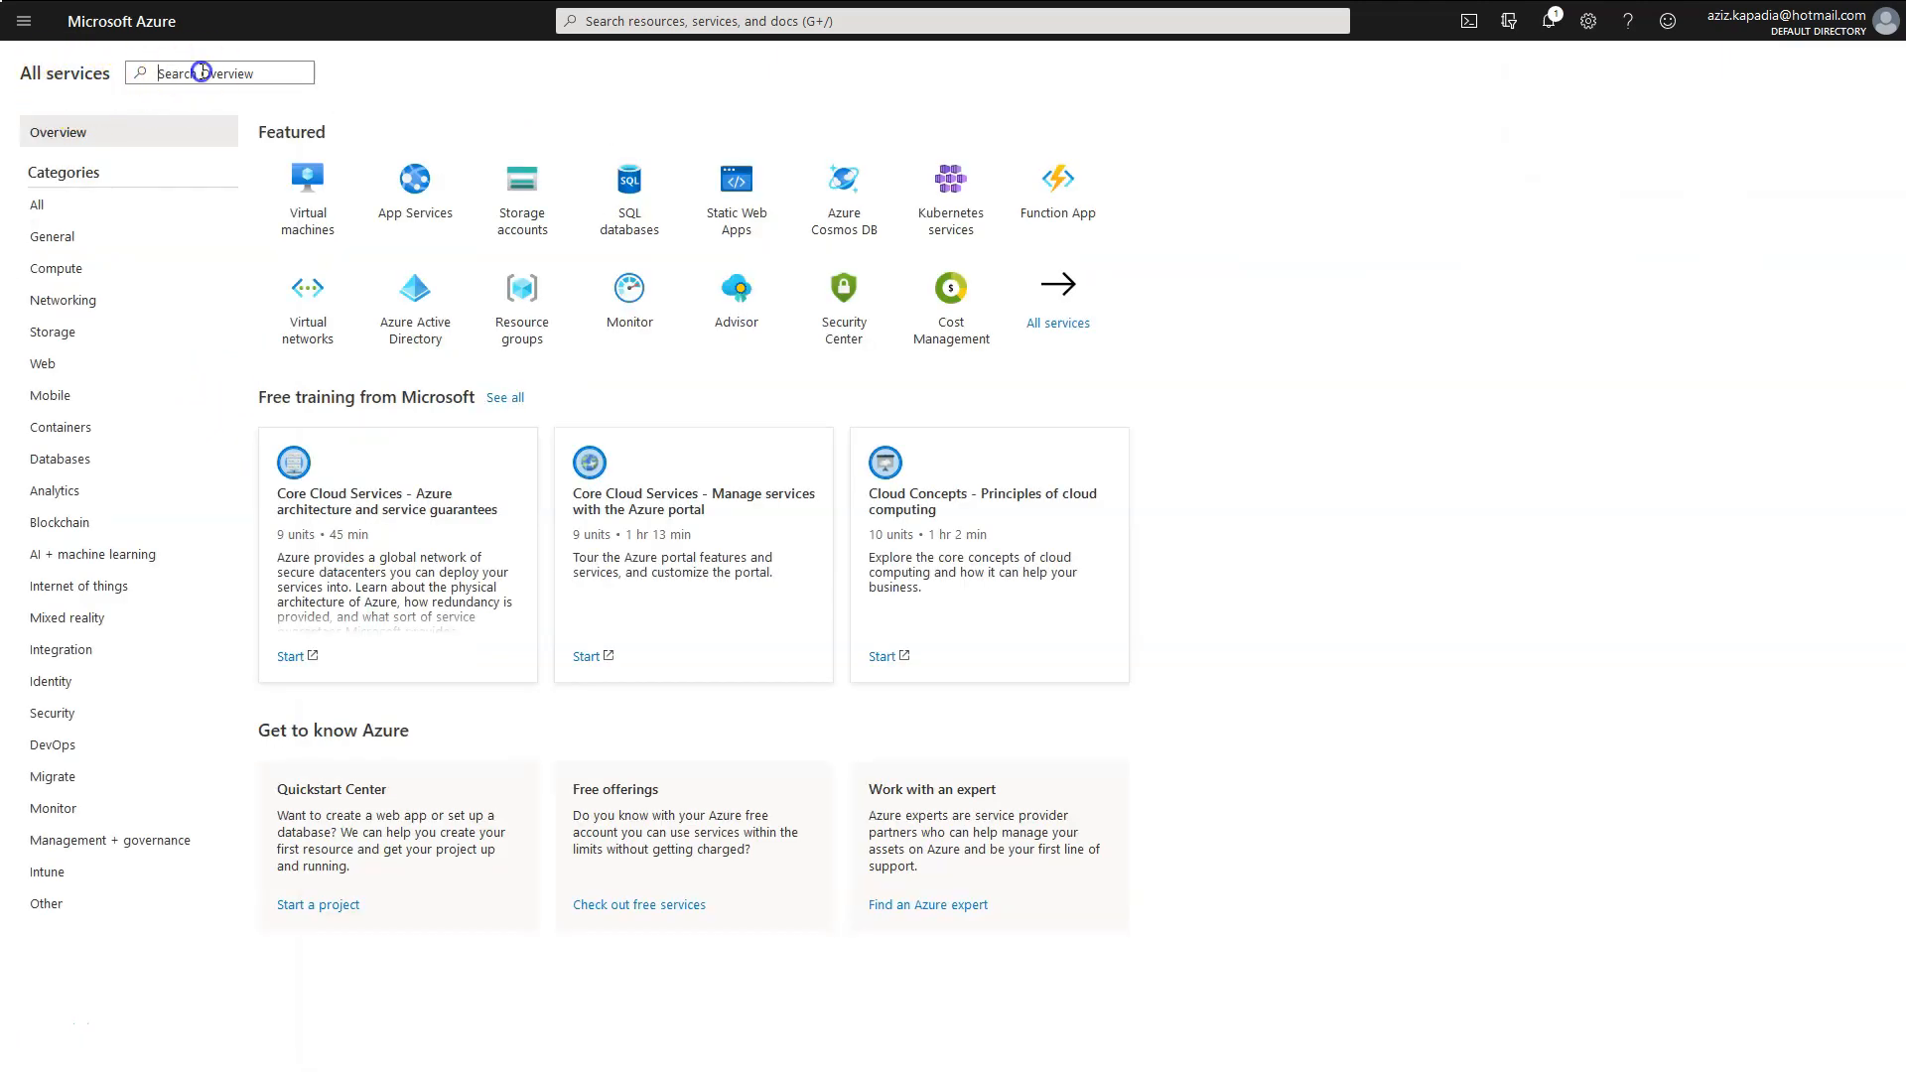
text(Load b)
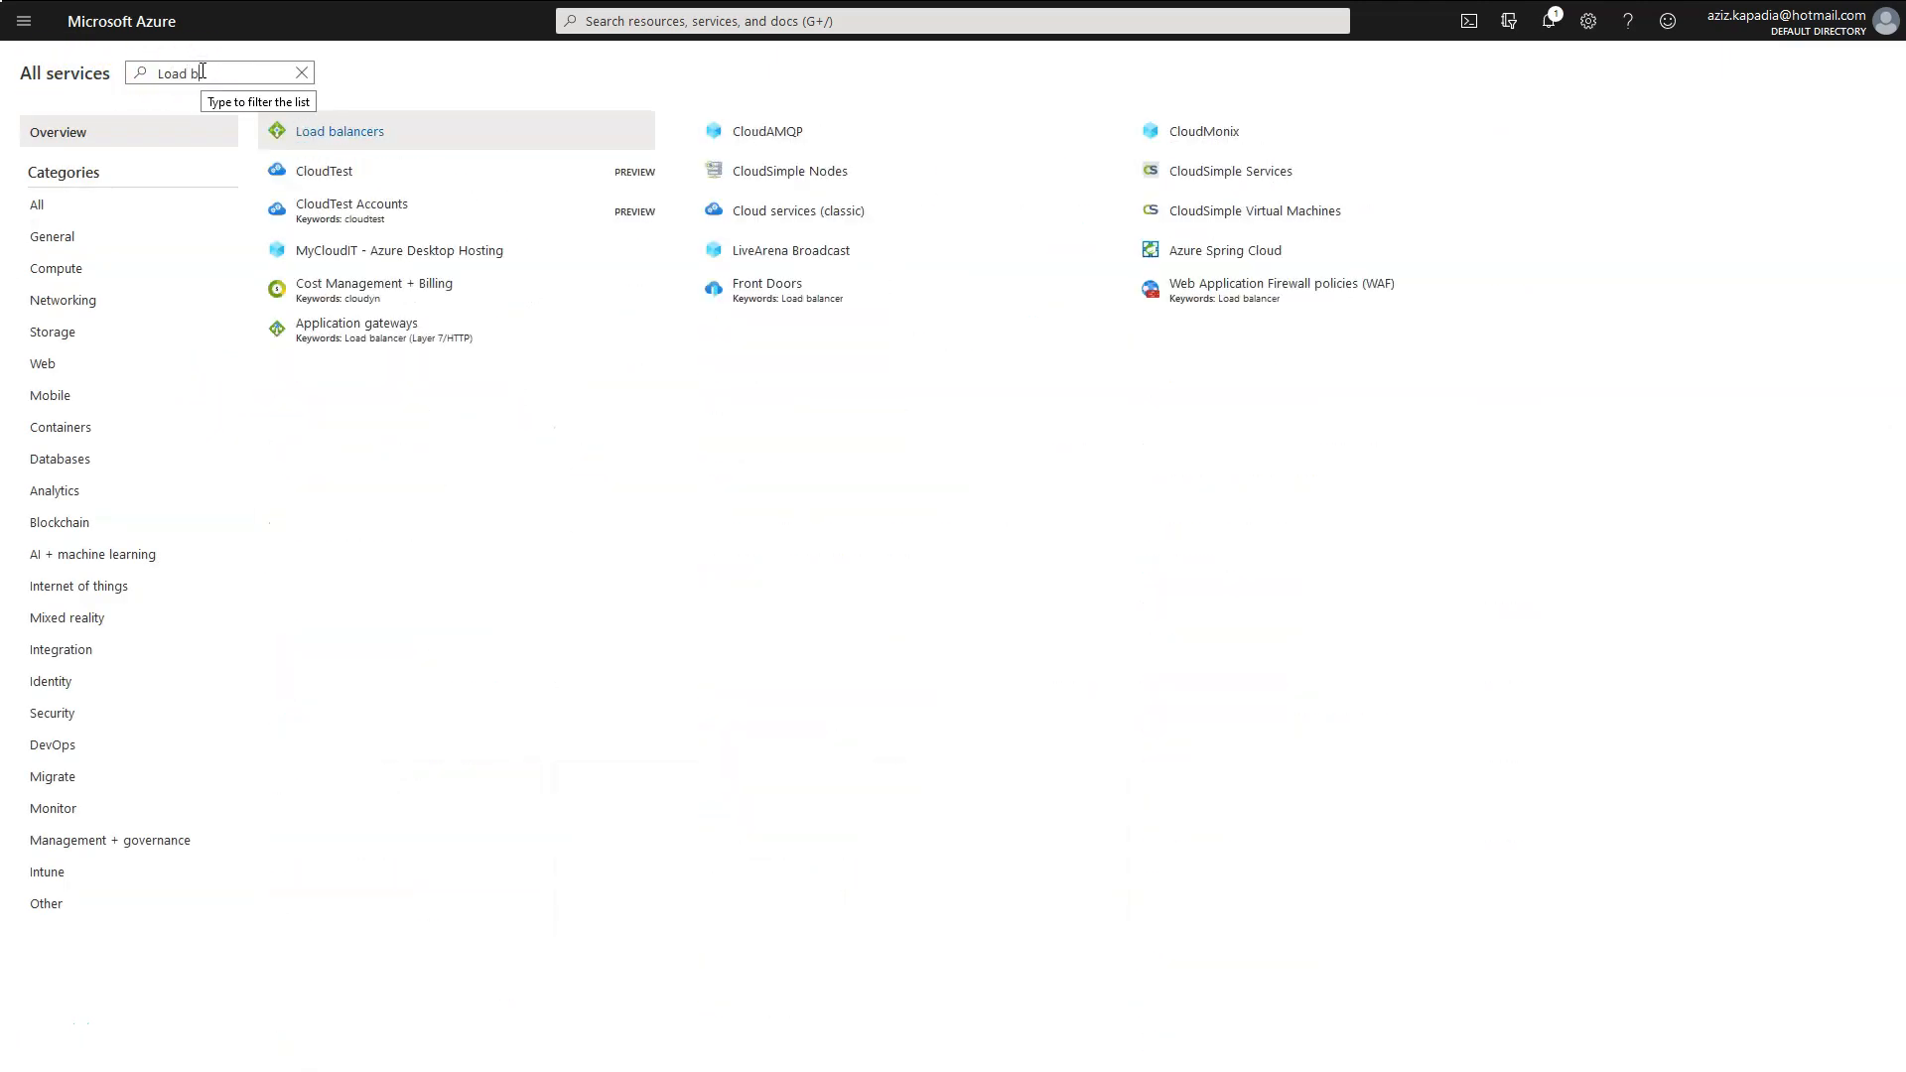
text(a)
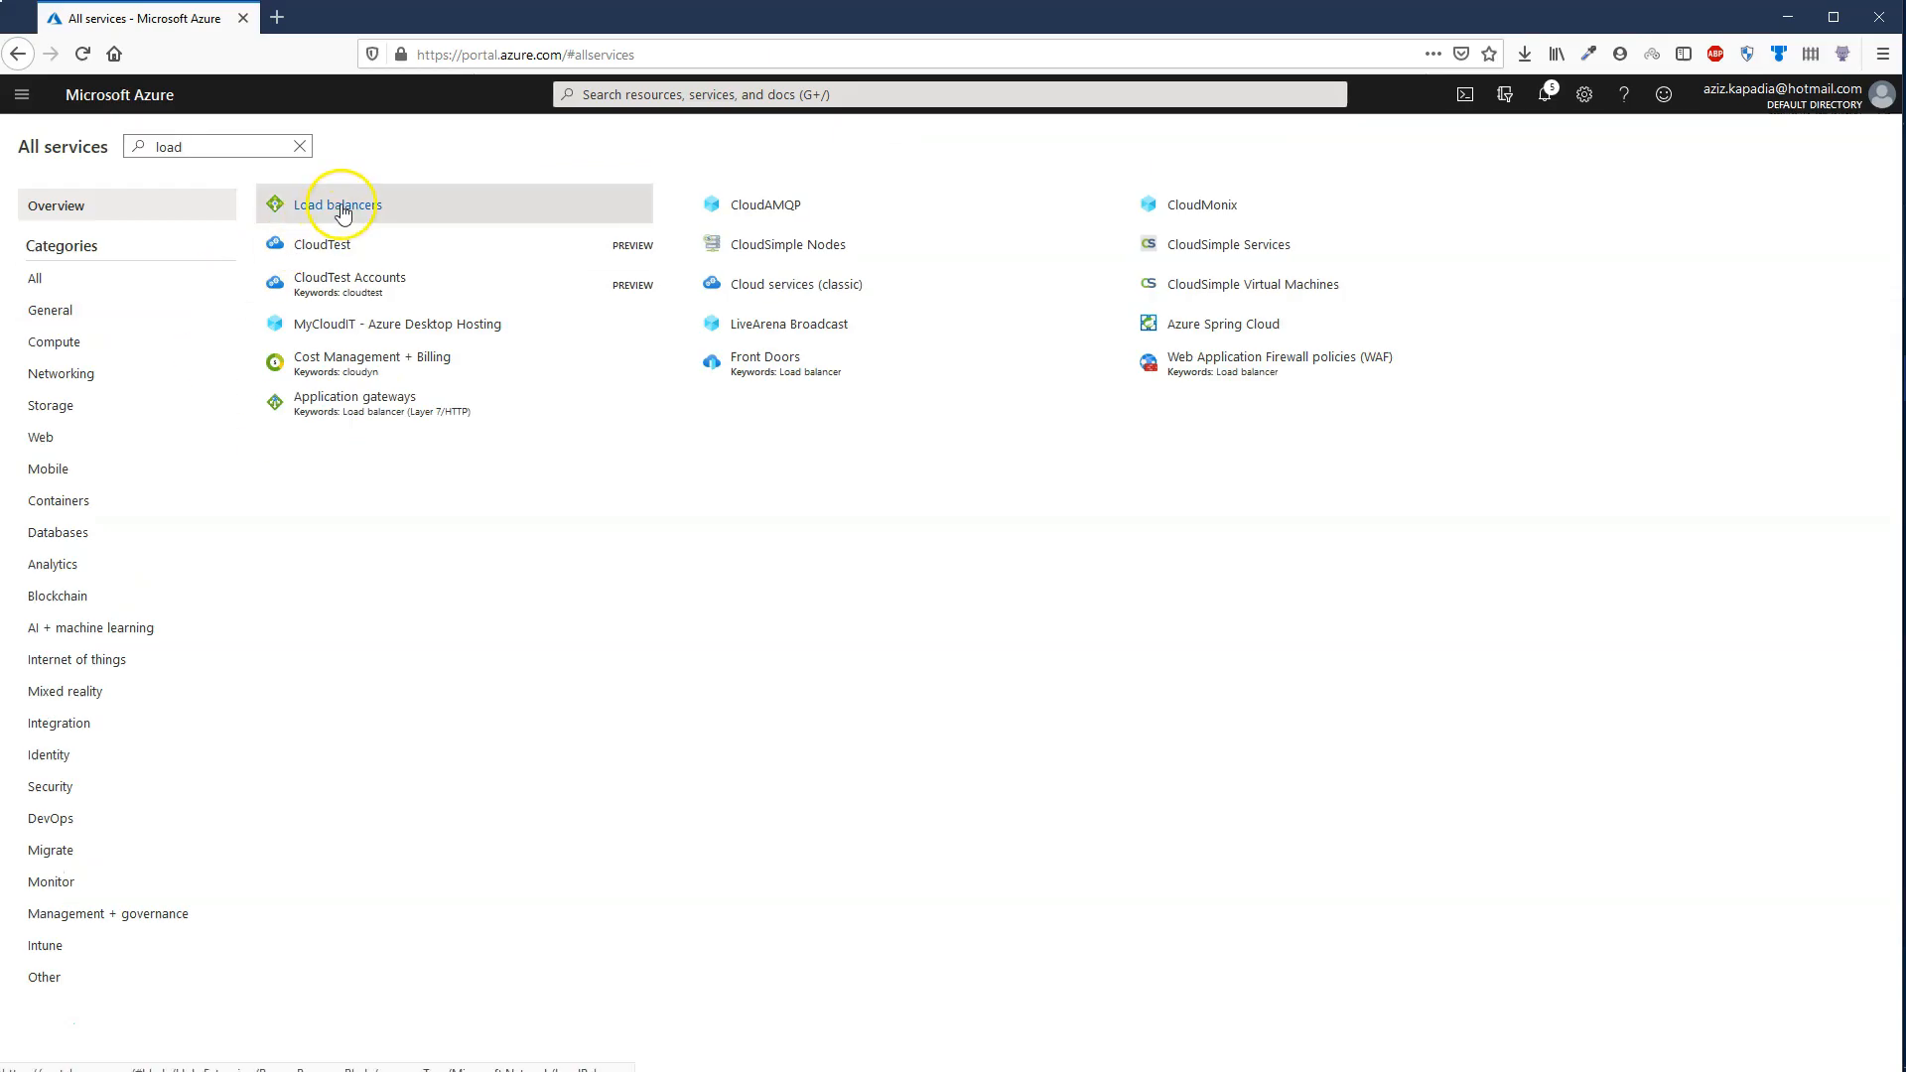
mouse_move(342, 212)
click(739, 285)
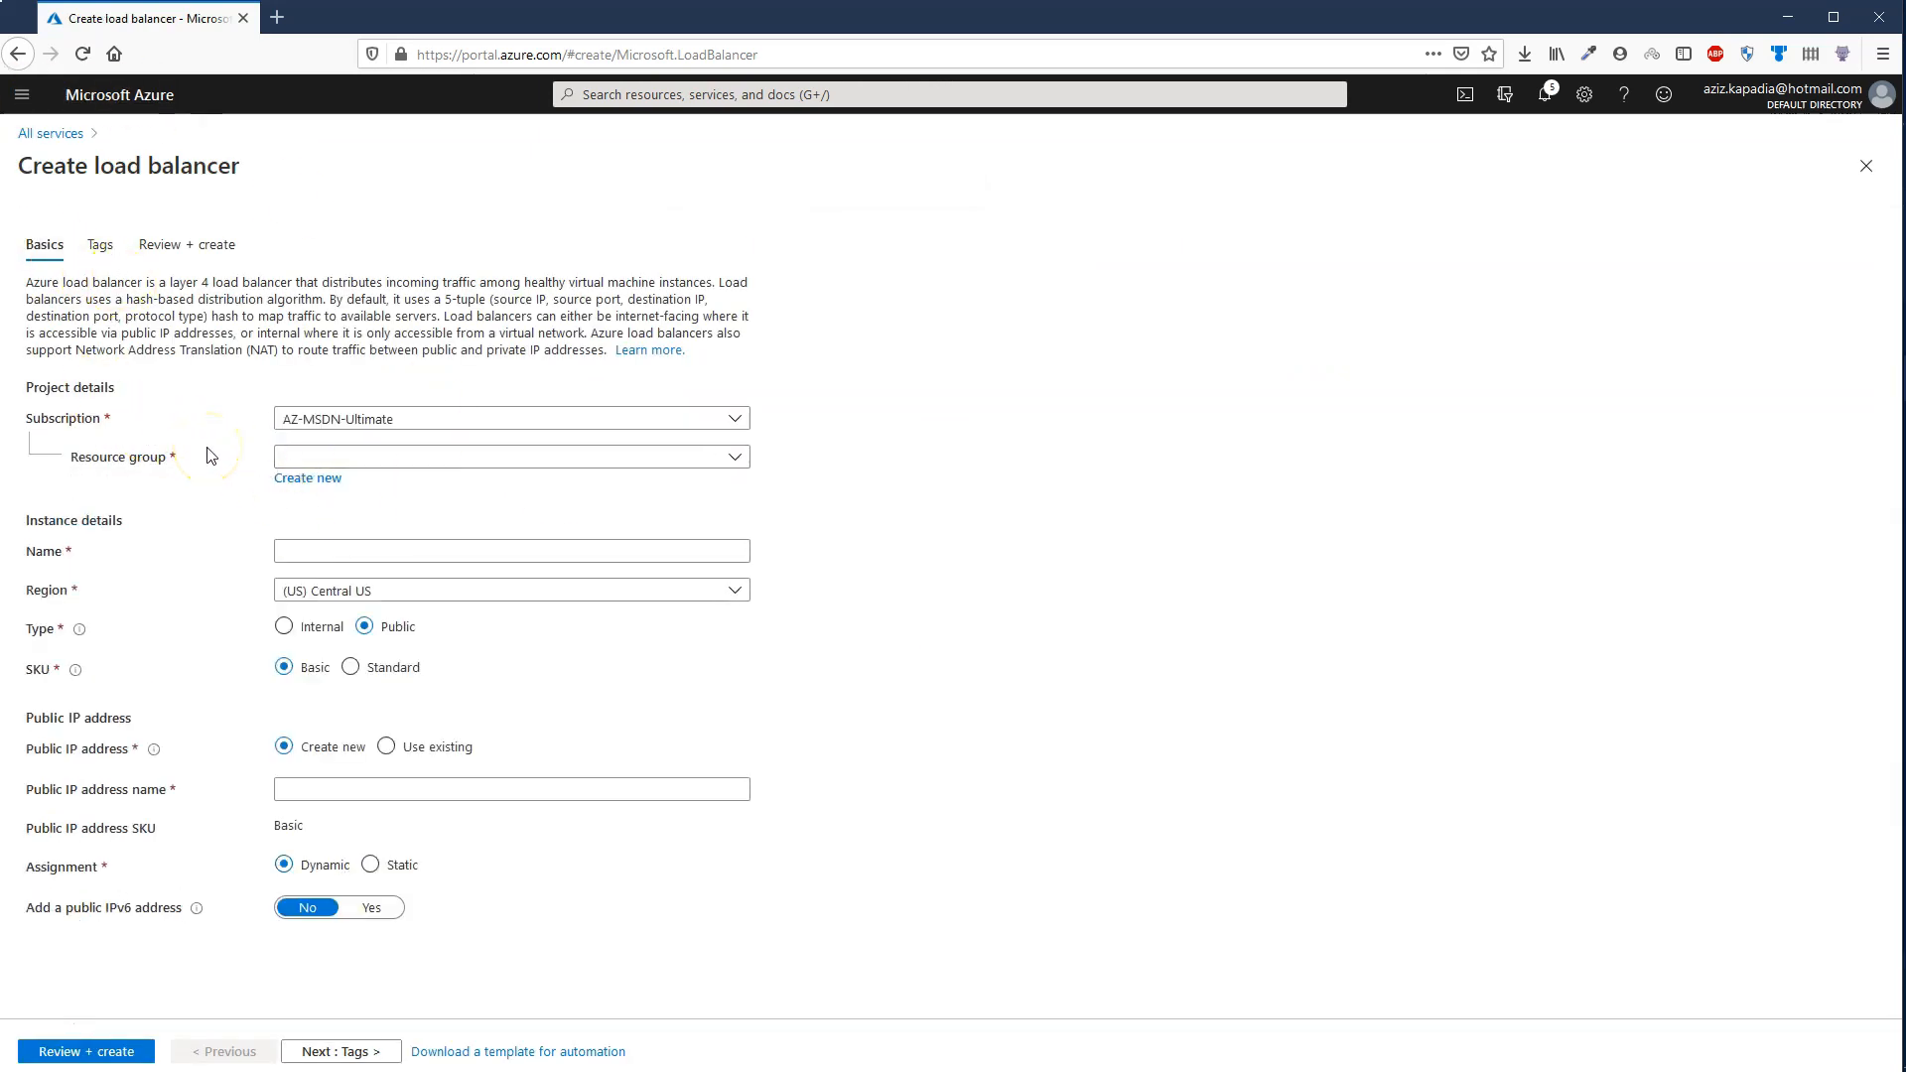
Choose the existing resource group AvailabilitySetDemoRG for the load balancer and name it AvalilabilitySetDemoLB.
click(423, 458)
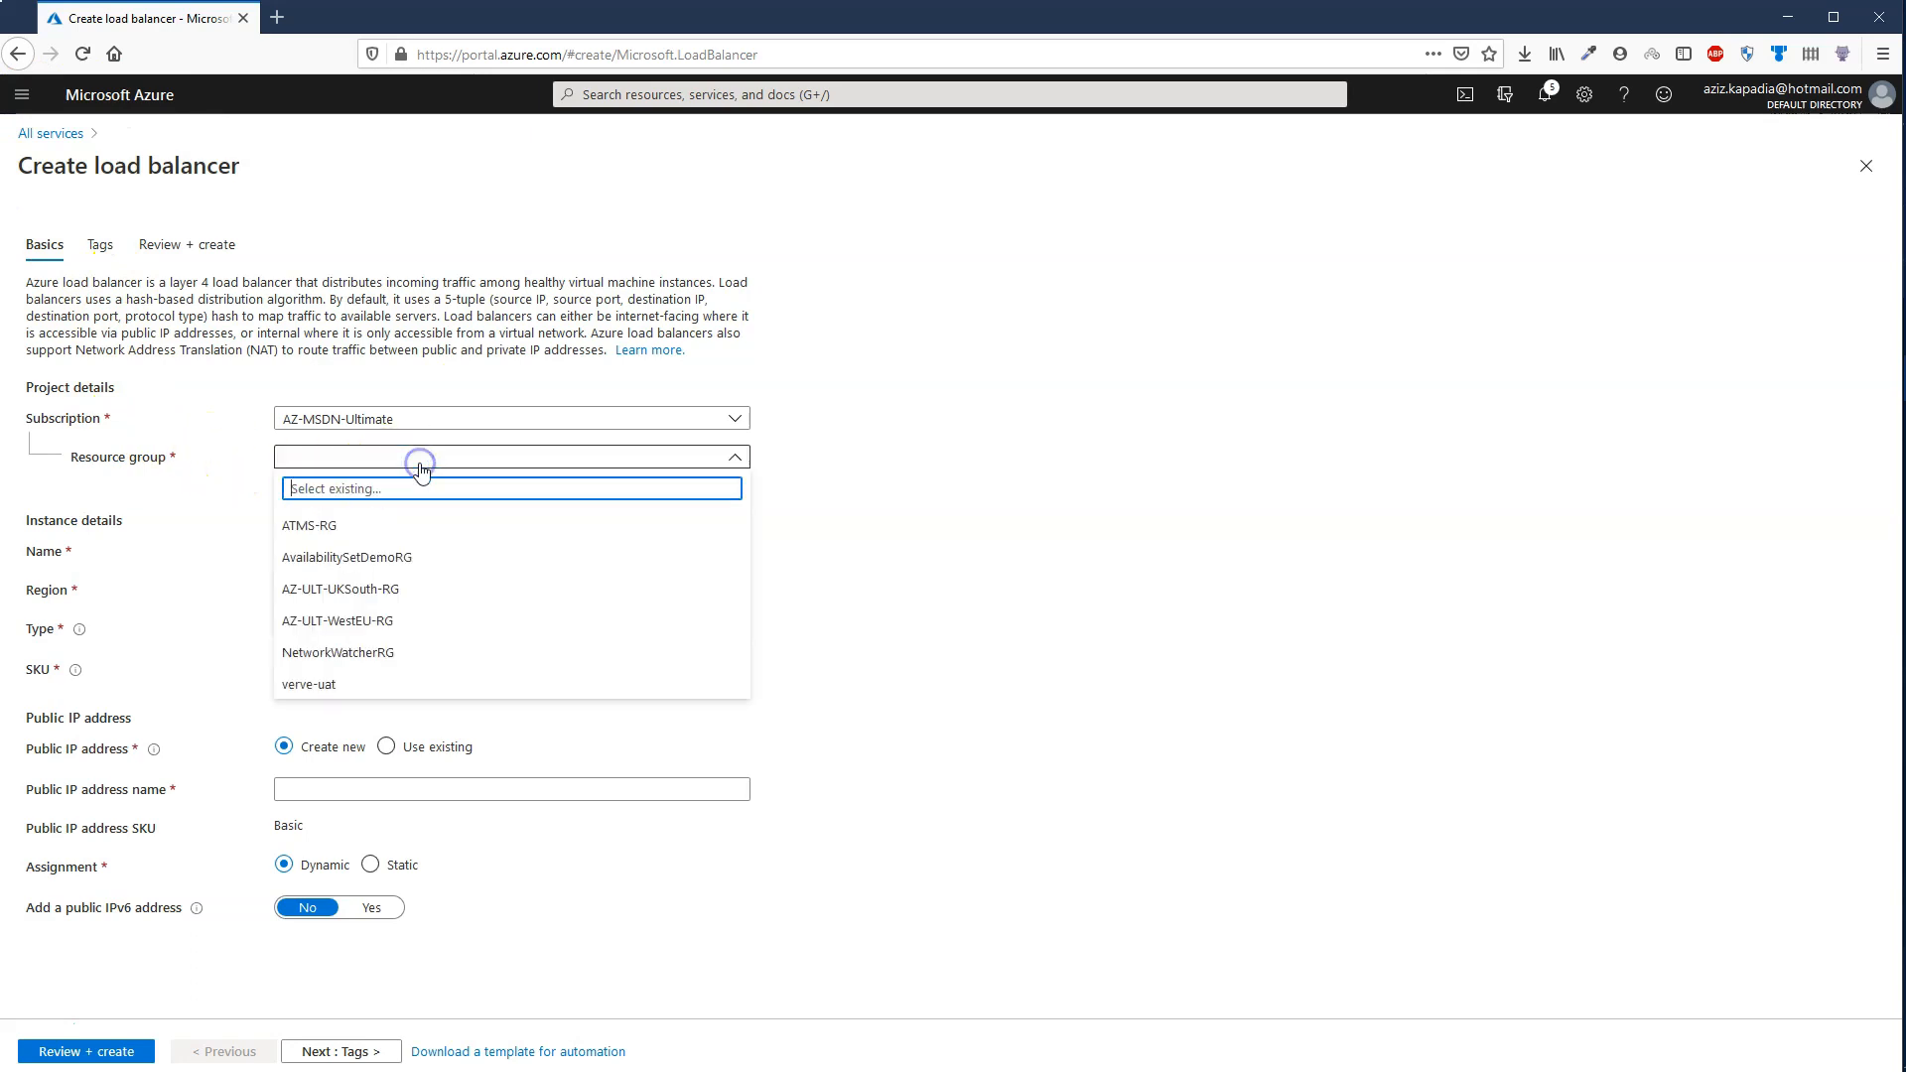
click(406, 566)
click(404, 553)
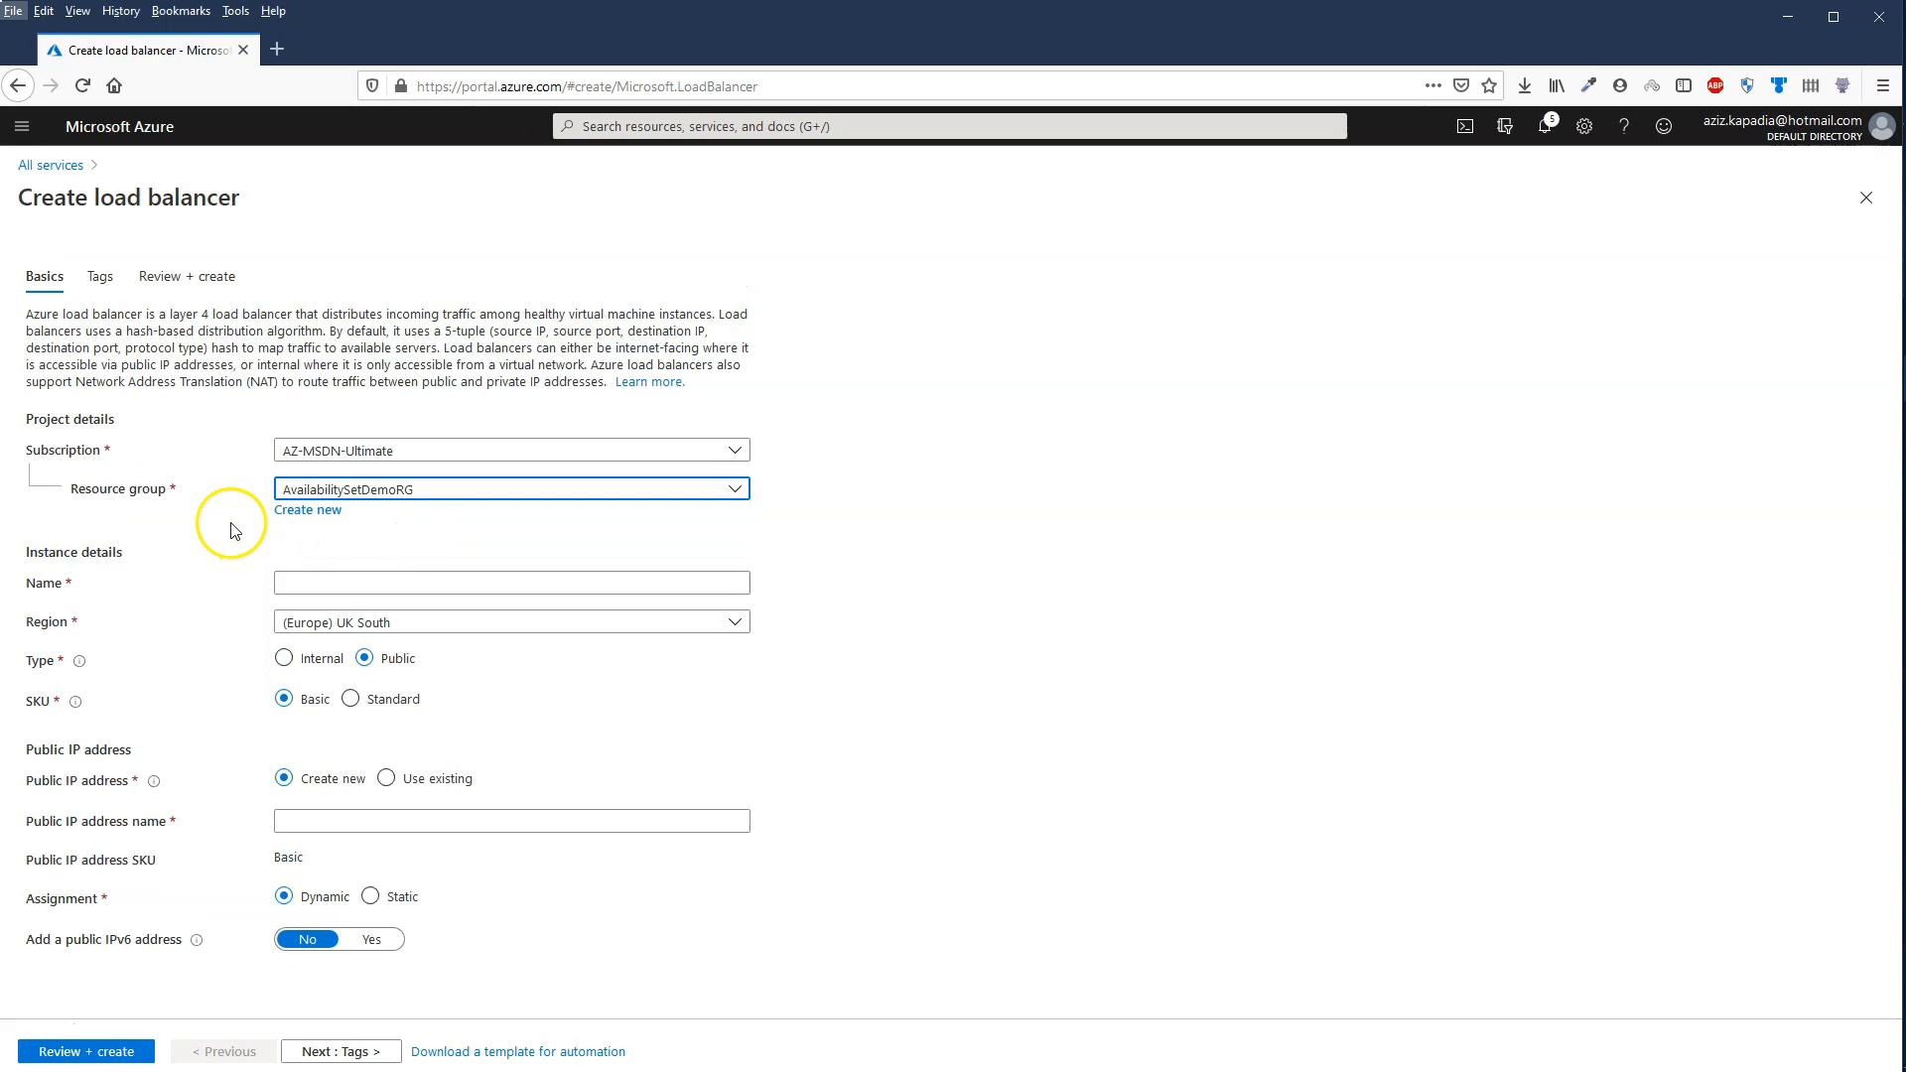
text(AvalilabilitySetDemoL)
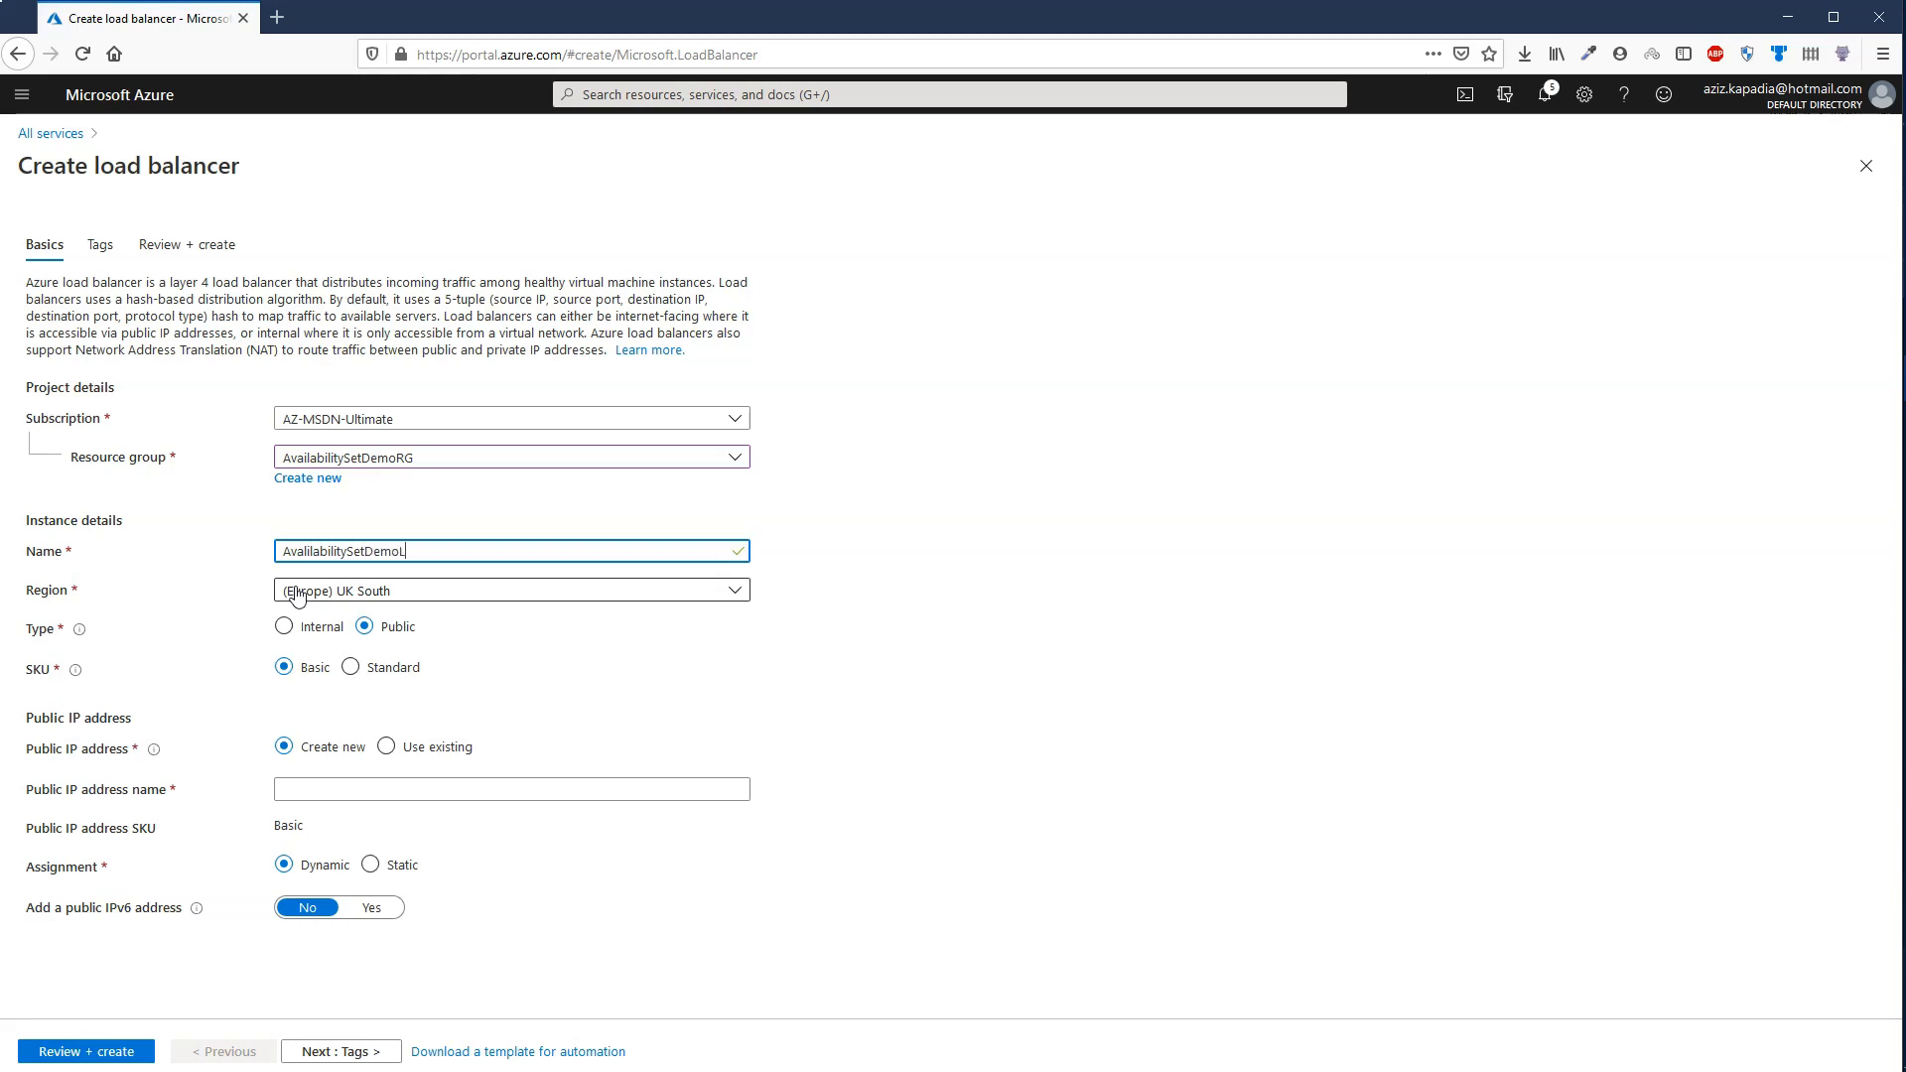
click(490, 622)
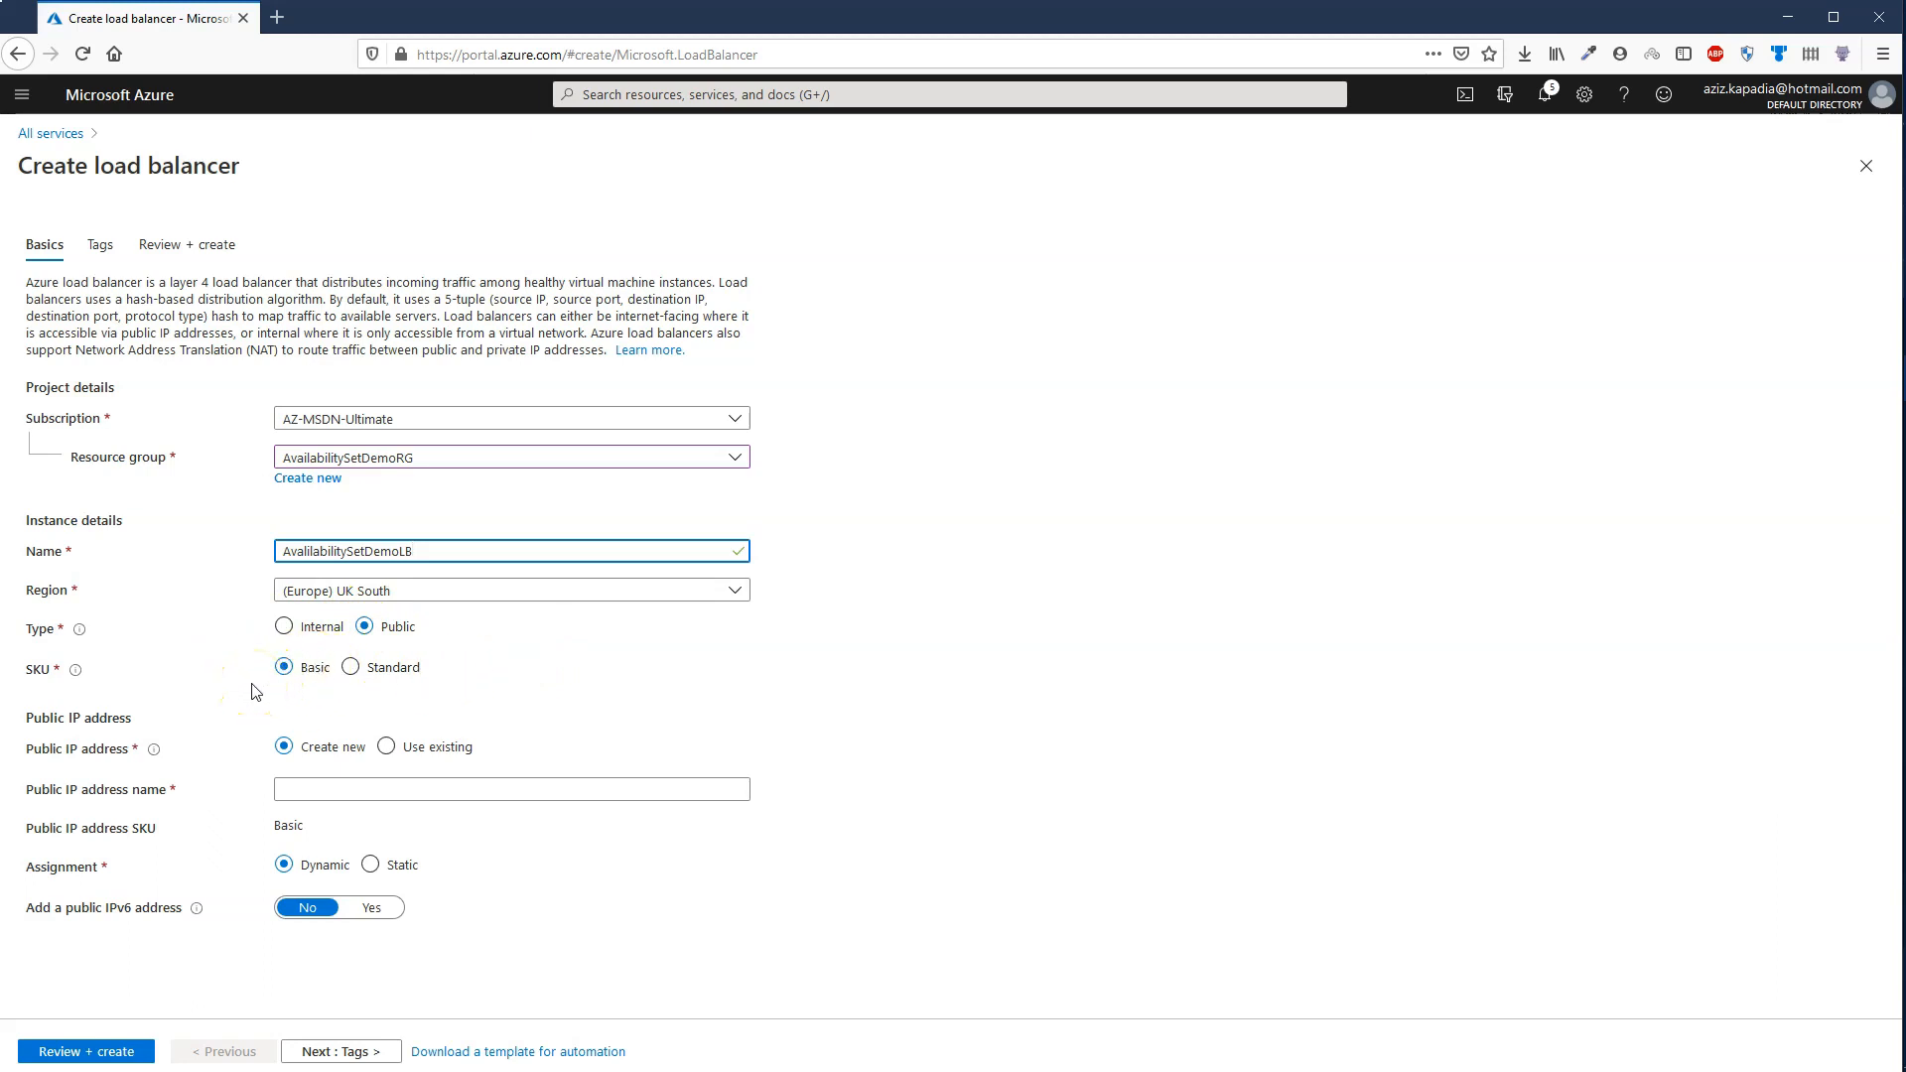
key(alt)
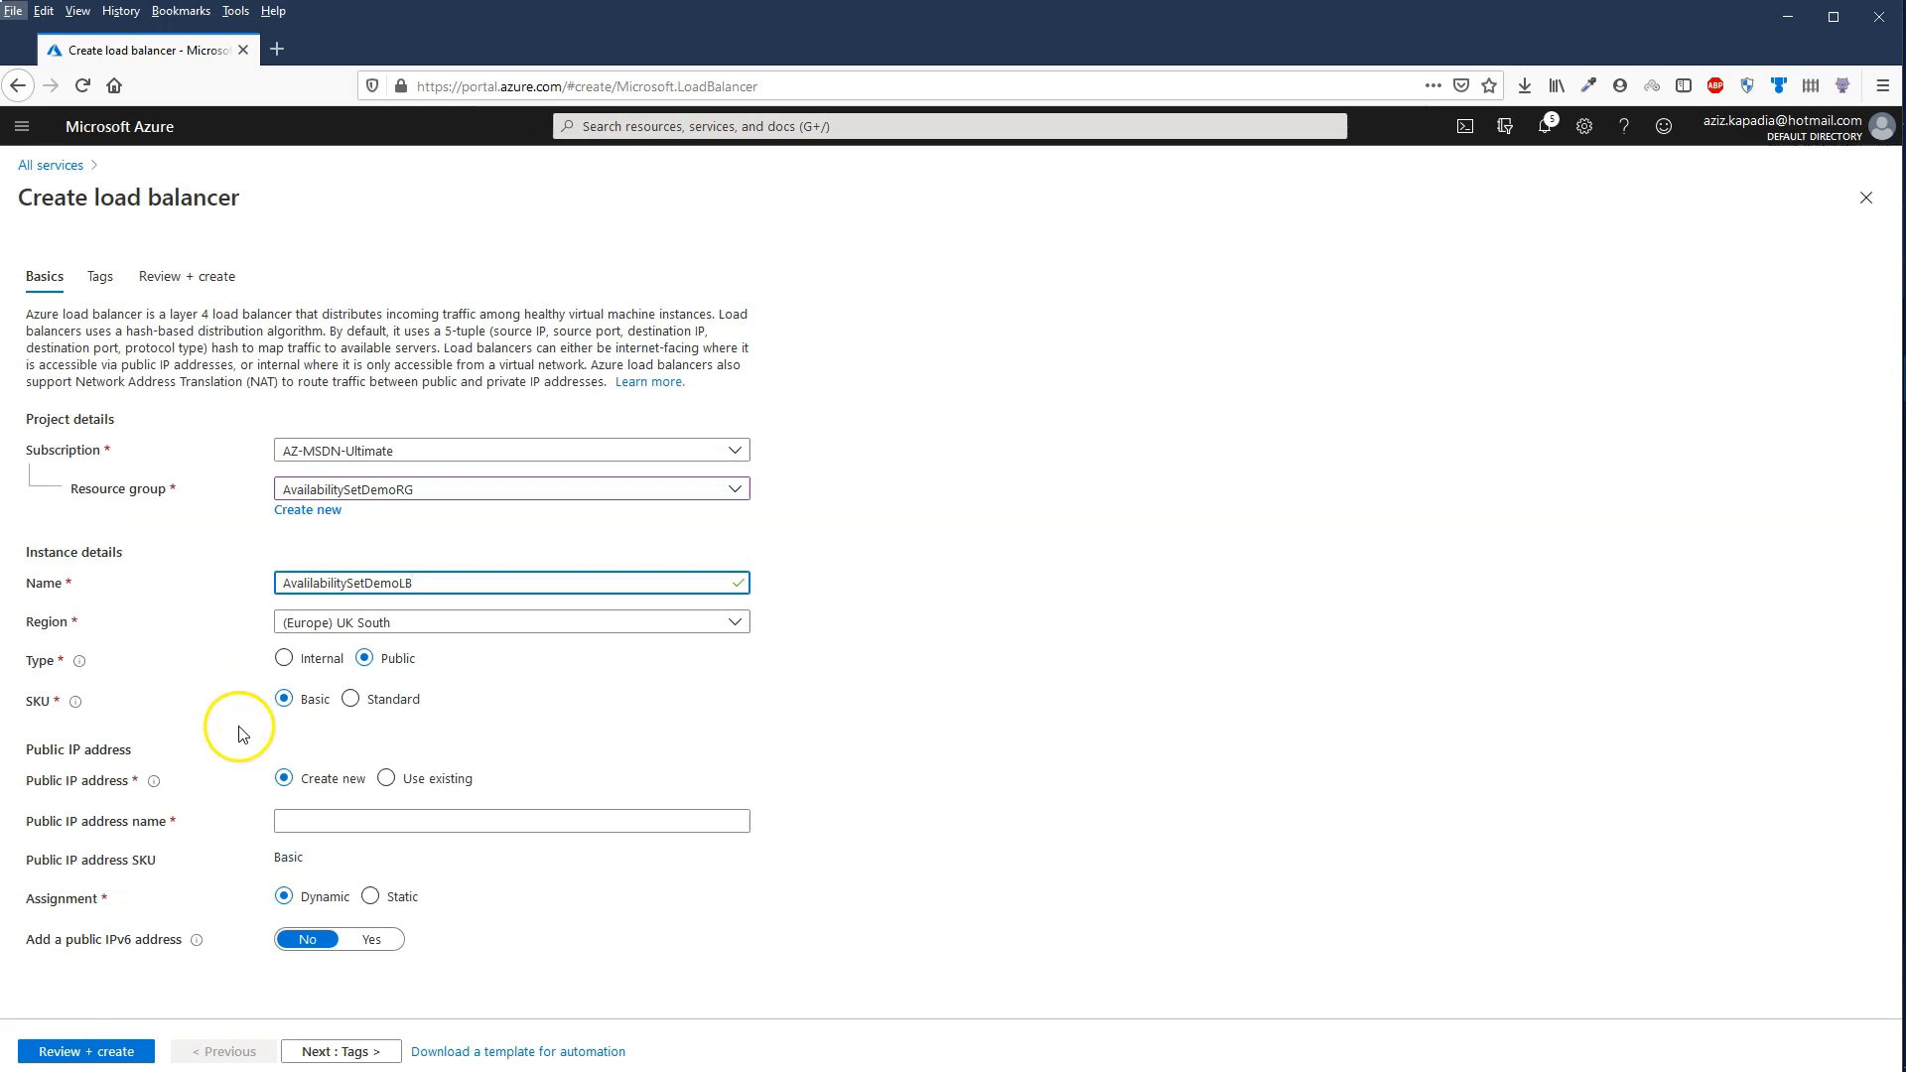
click(239, 730)
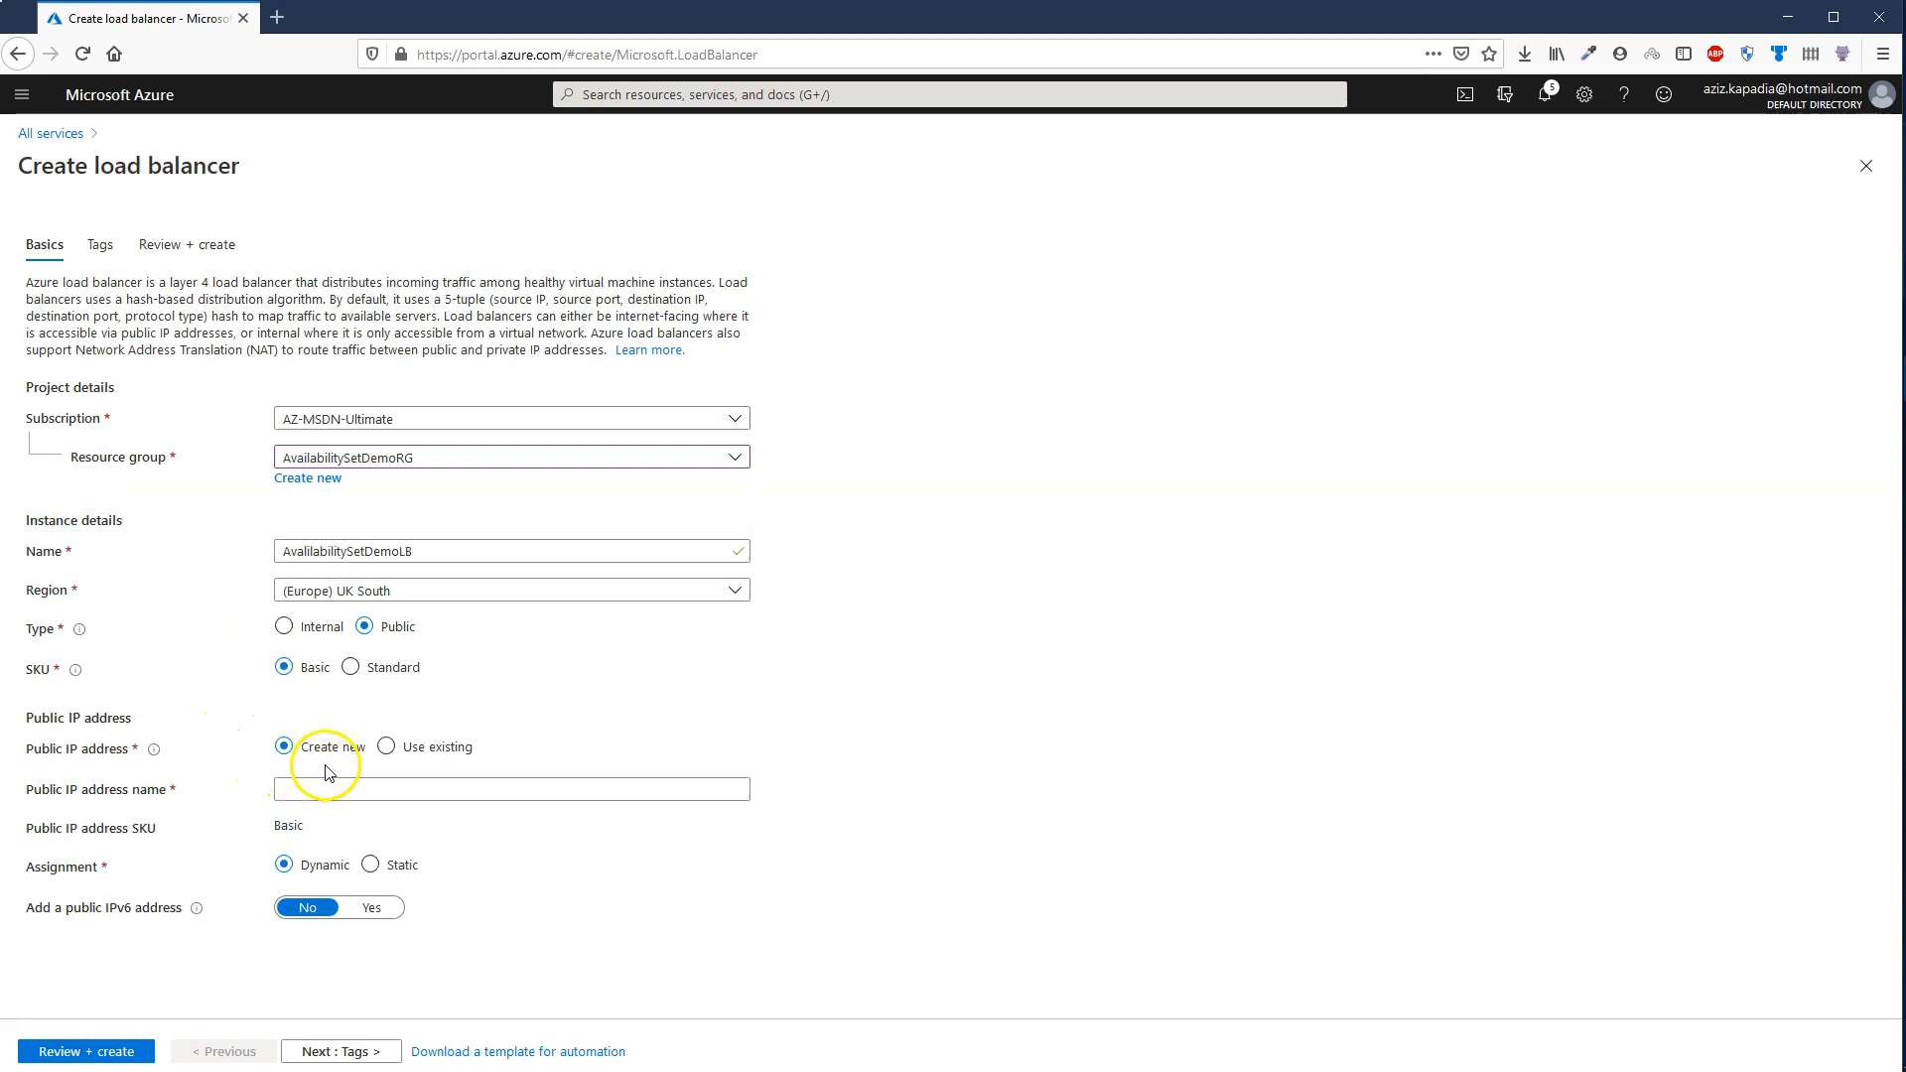
Name the load balancer's new public IP address ASDemoPublicIP and set its assignment to static.
click(305, 786)
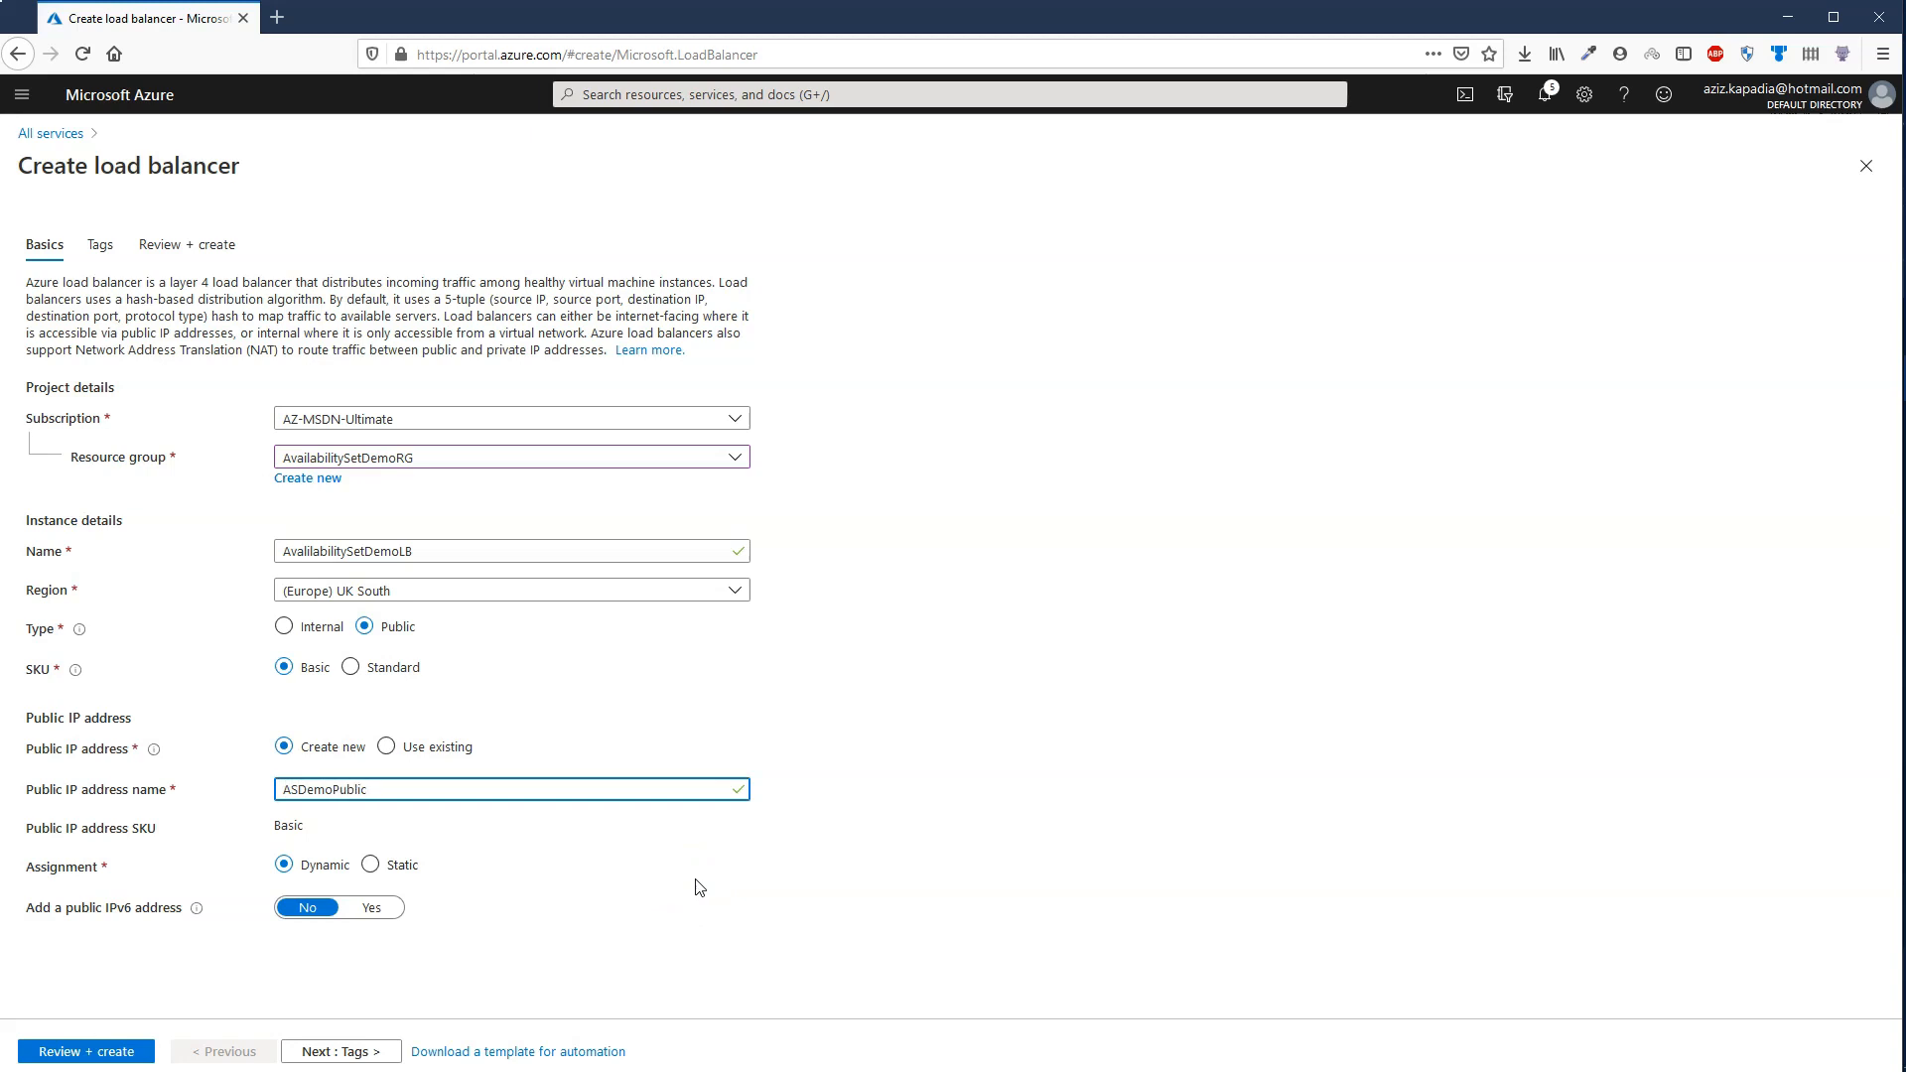
key(alt)
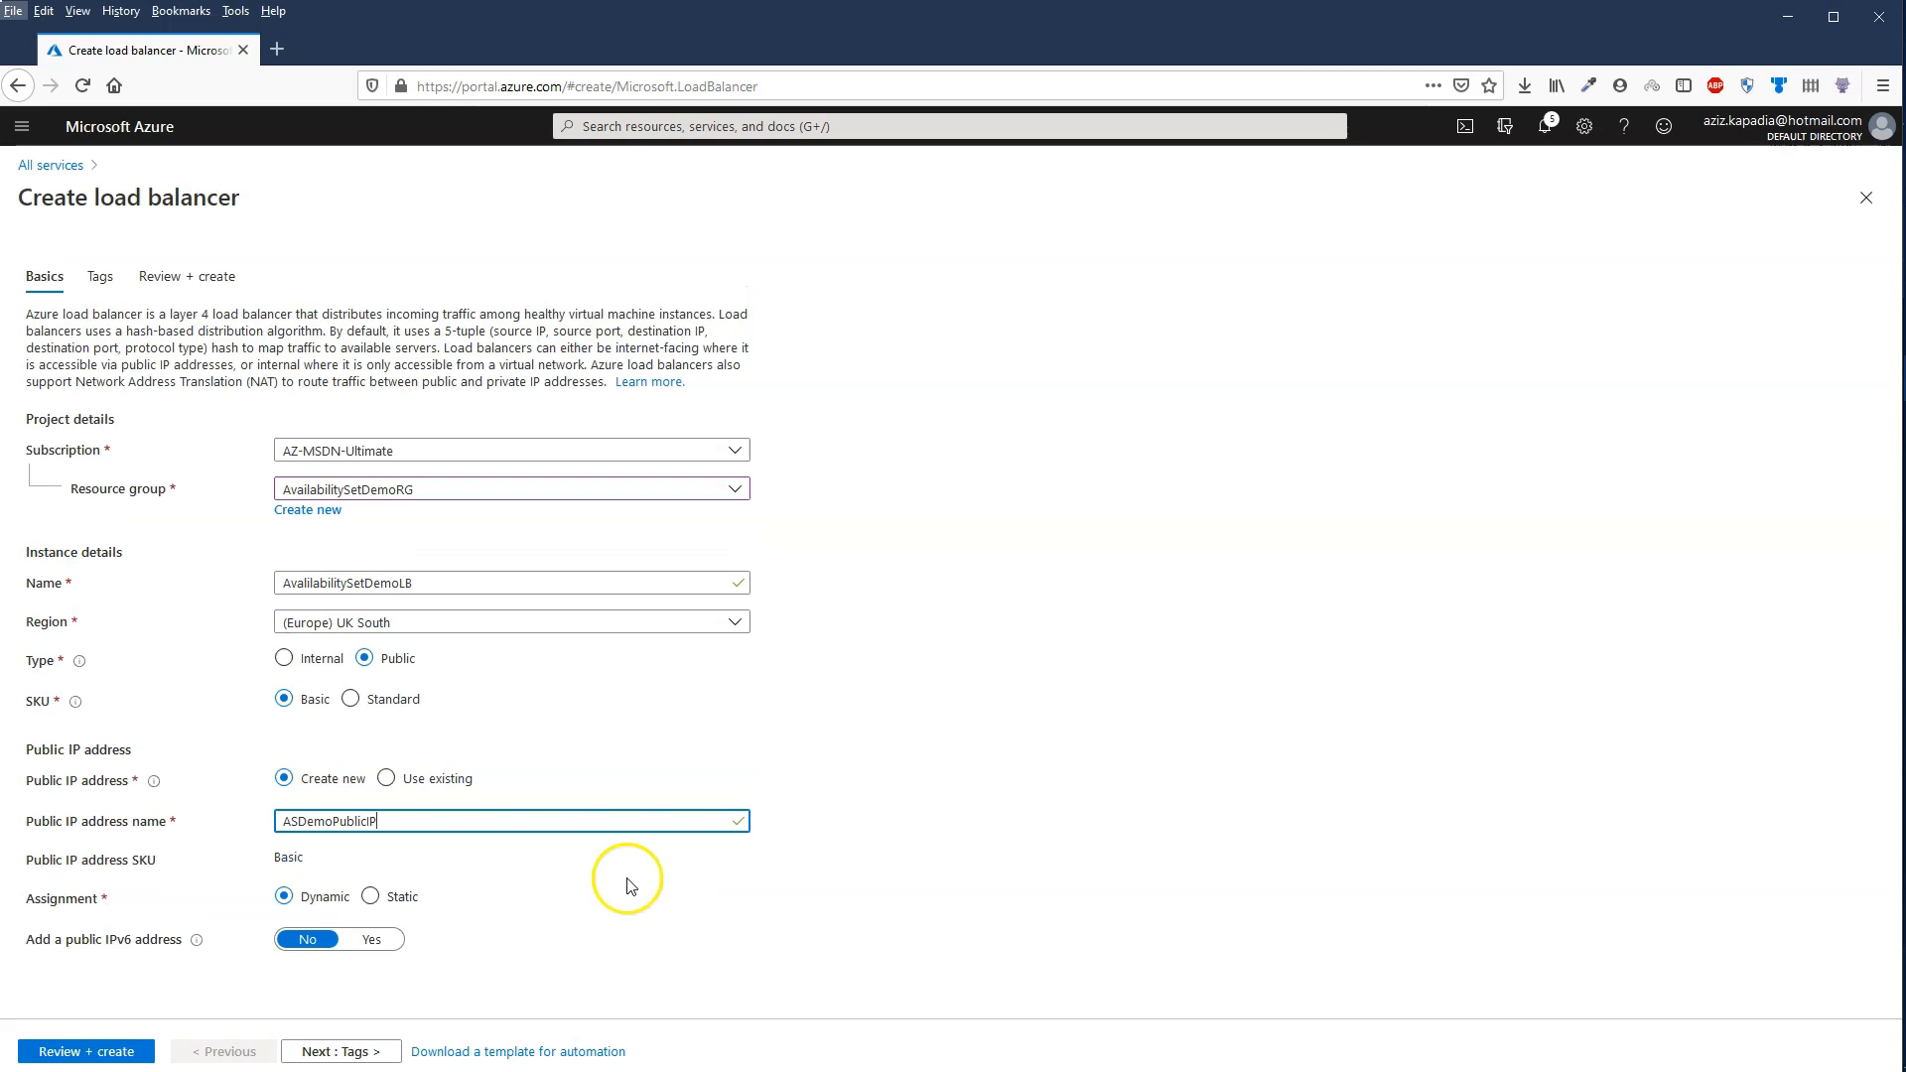
click(415, 857)
click(390, 874)
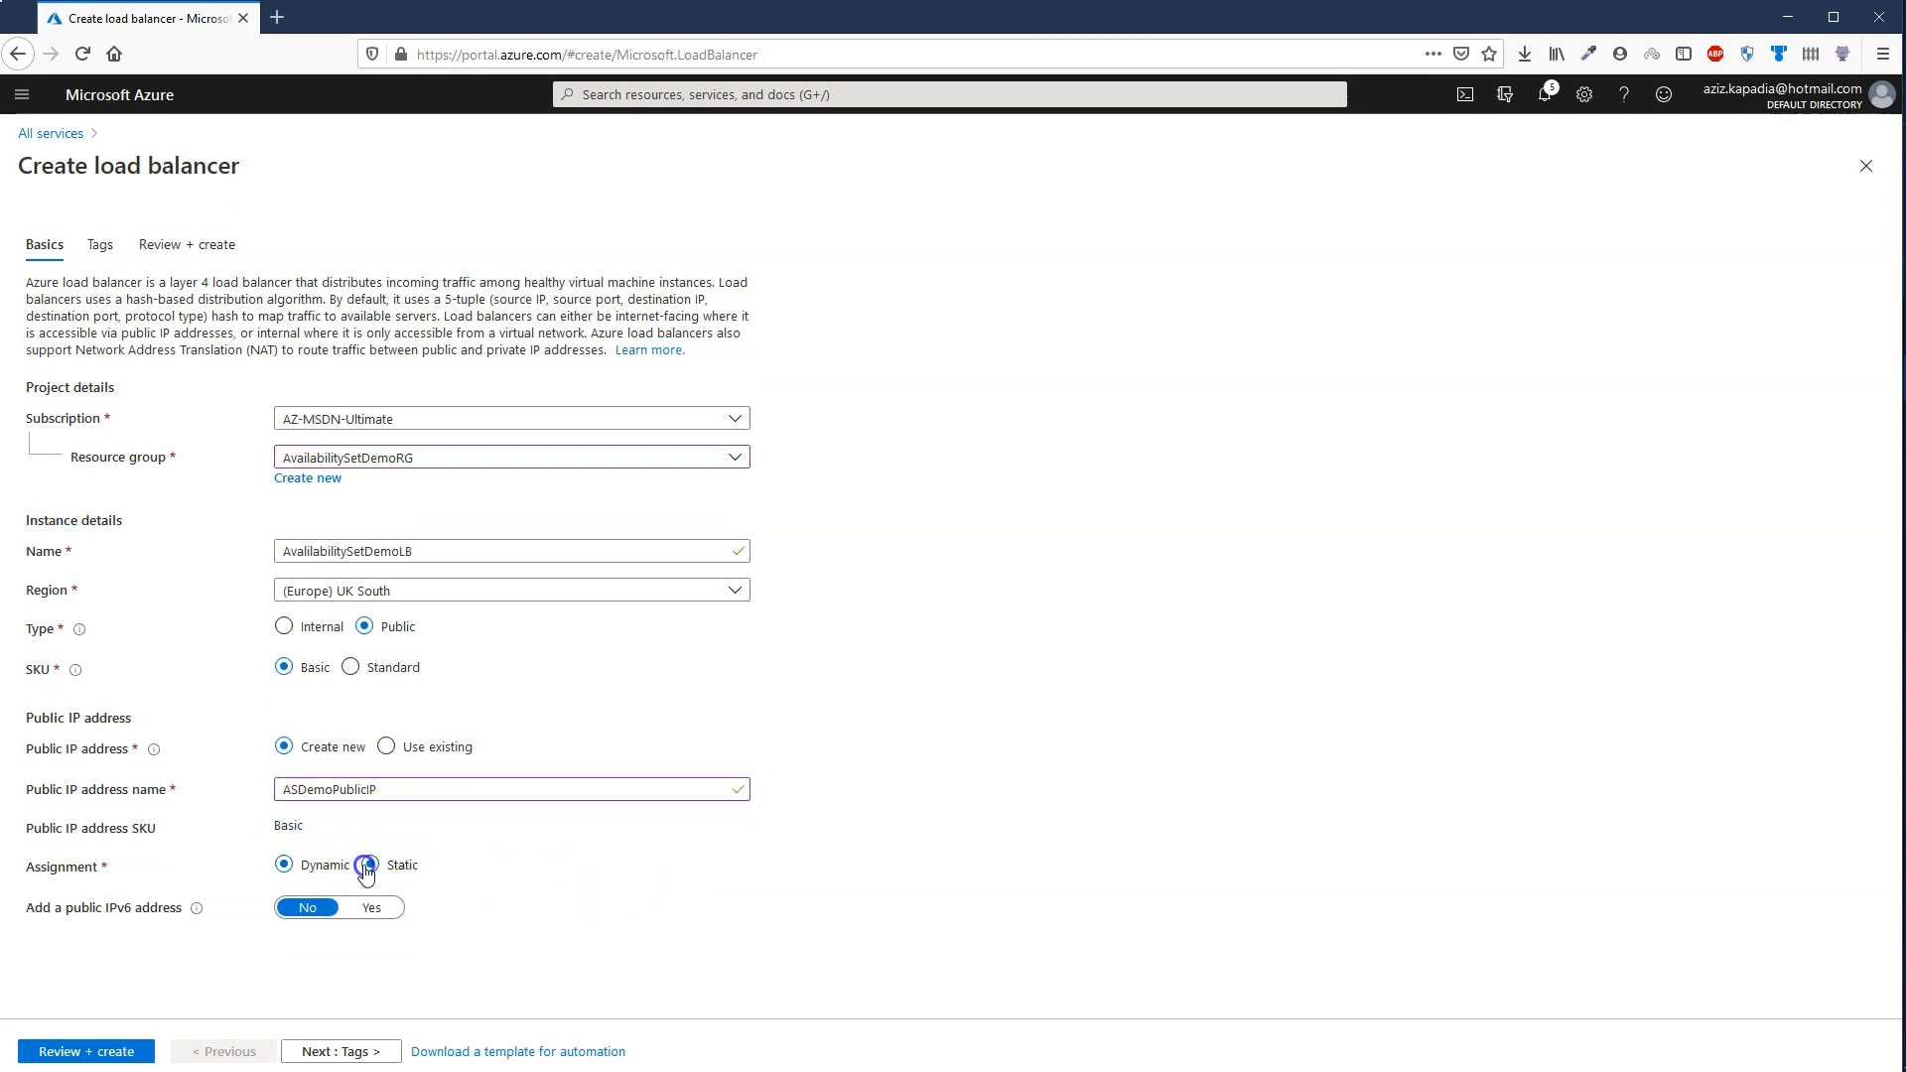
Tag the load balancer with Project: Demo, then review its settings and create it.
click(340, 1052)
click(300, 402)
click(75, 489)
click(410, 402)
click(411, 434)
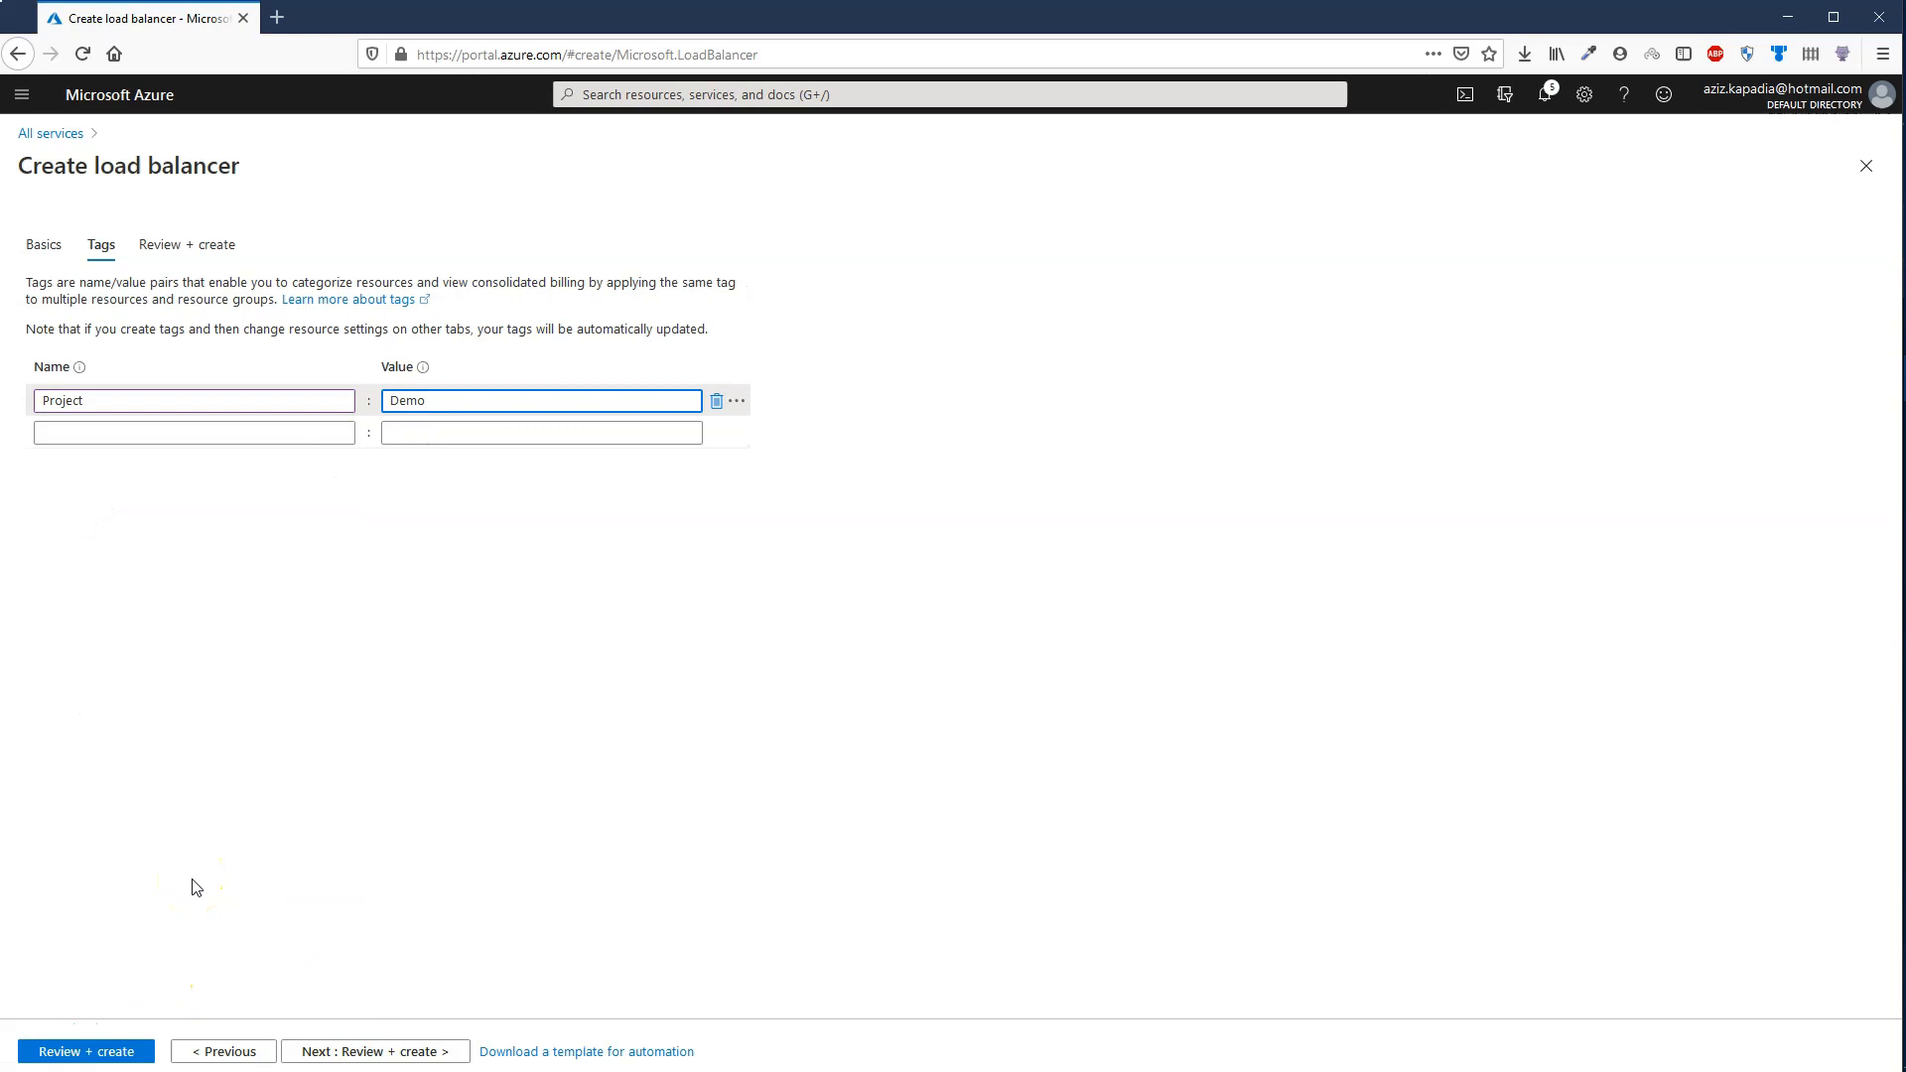
click(338, 1055)
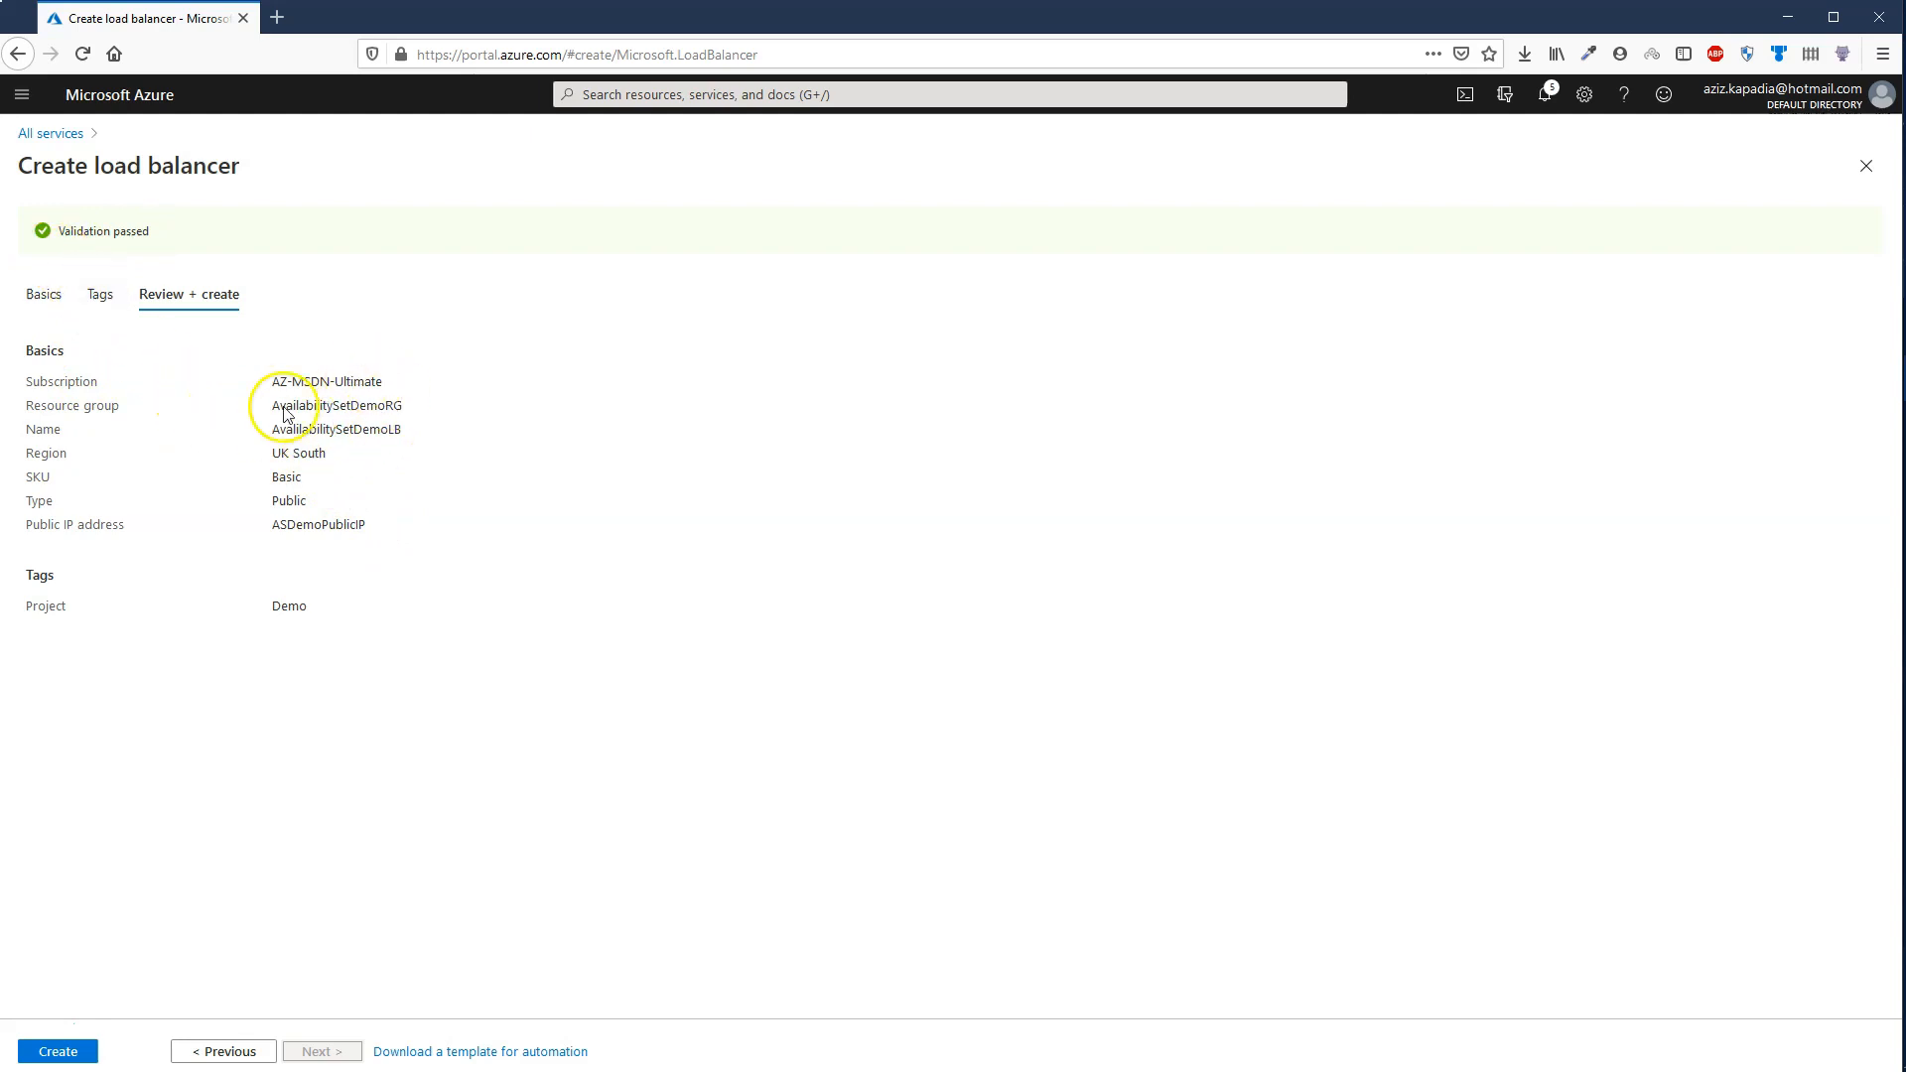
click(61, 1052)
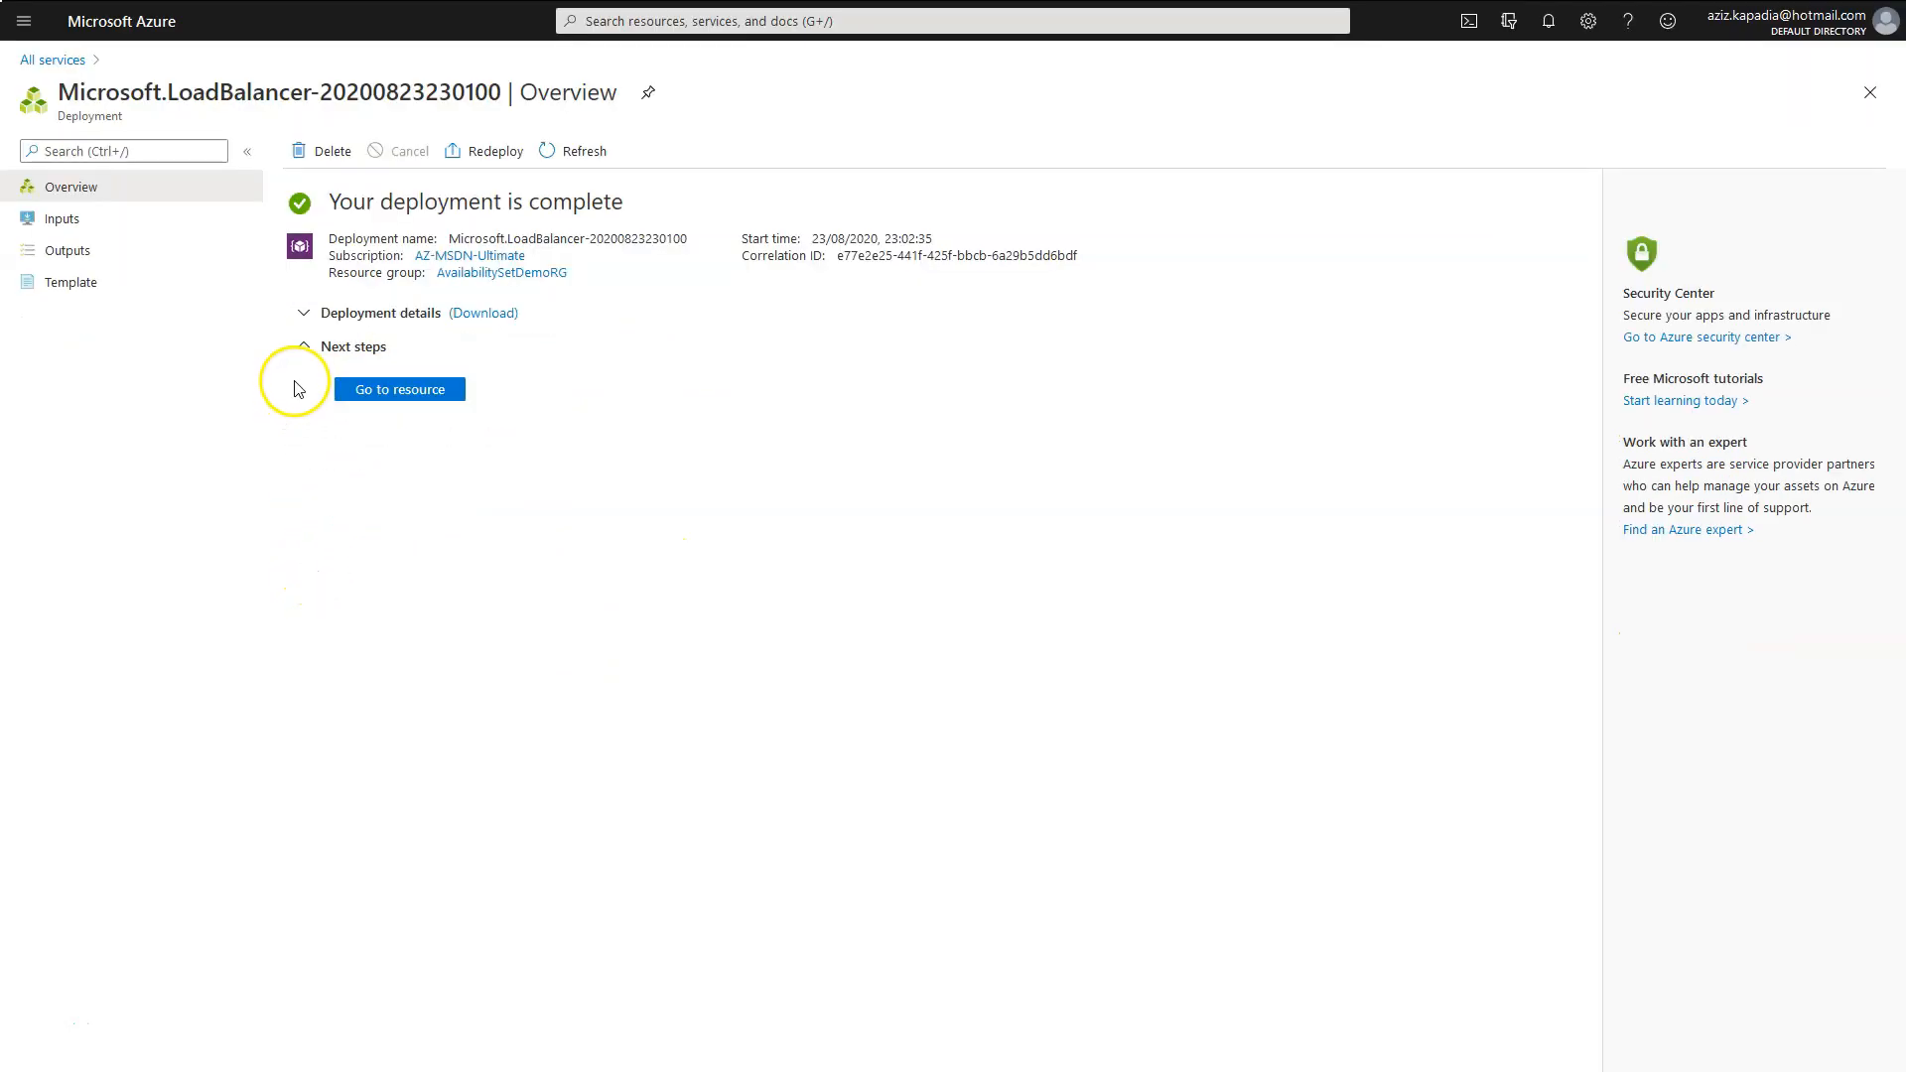
Open the deployed load balancer AvailabilitySetDemoLB from the deployment details and start adding a backend pool.
click(301, 315)
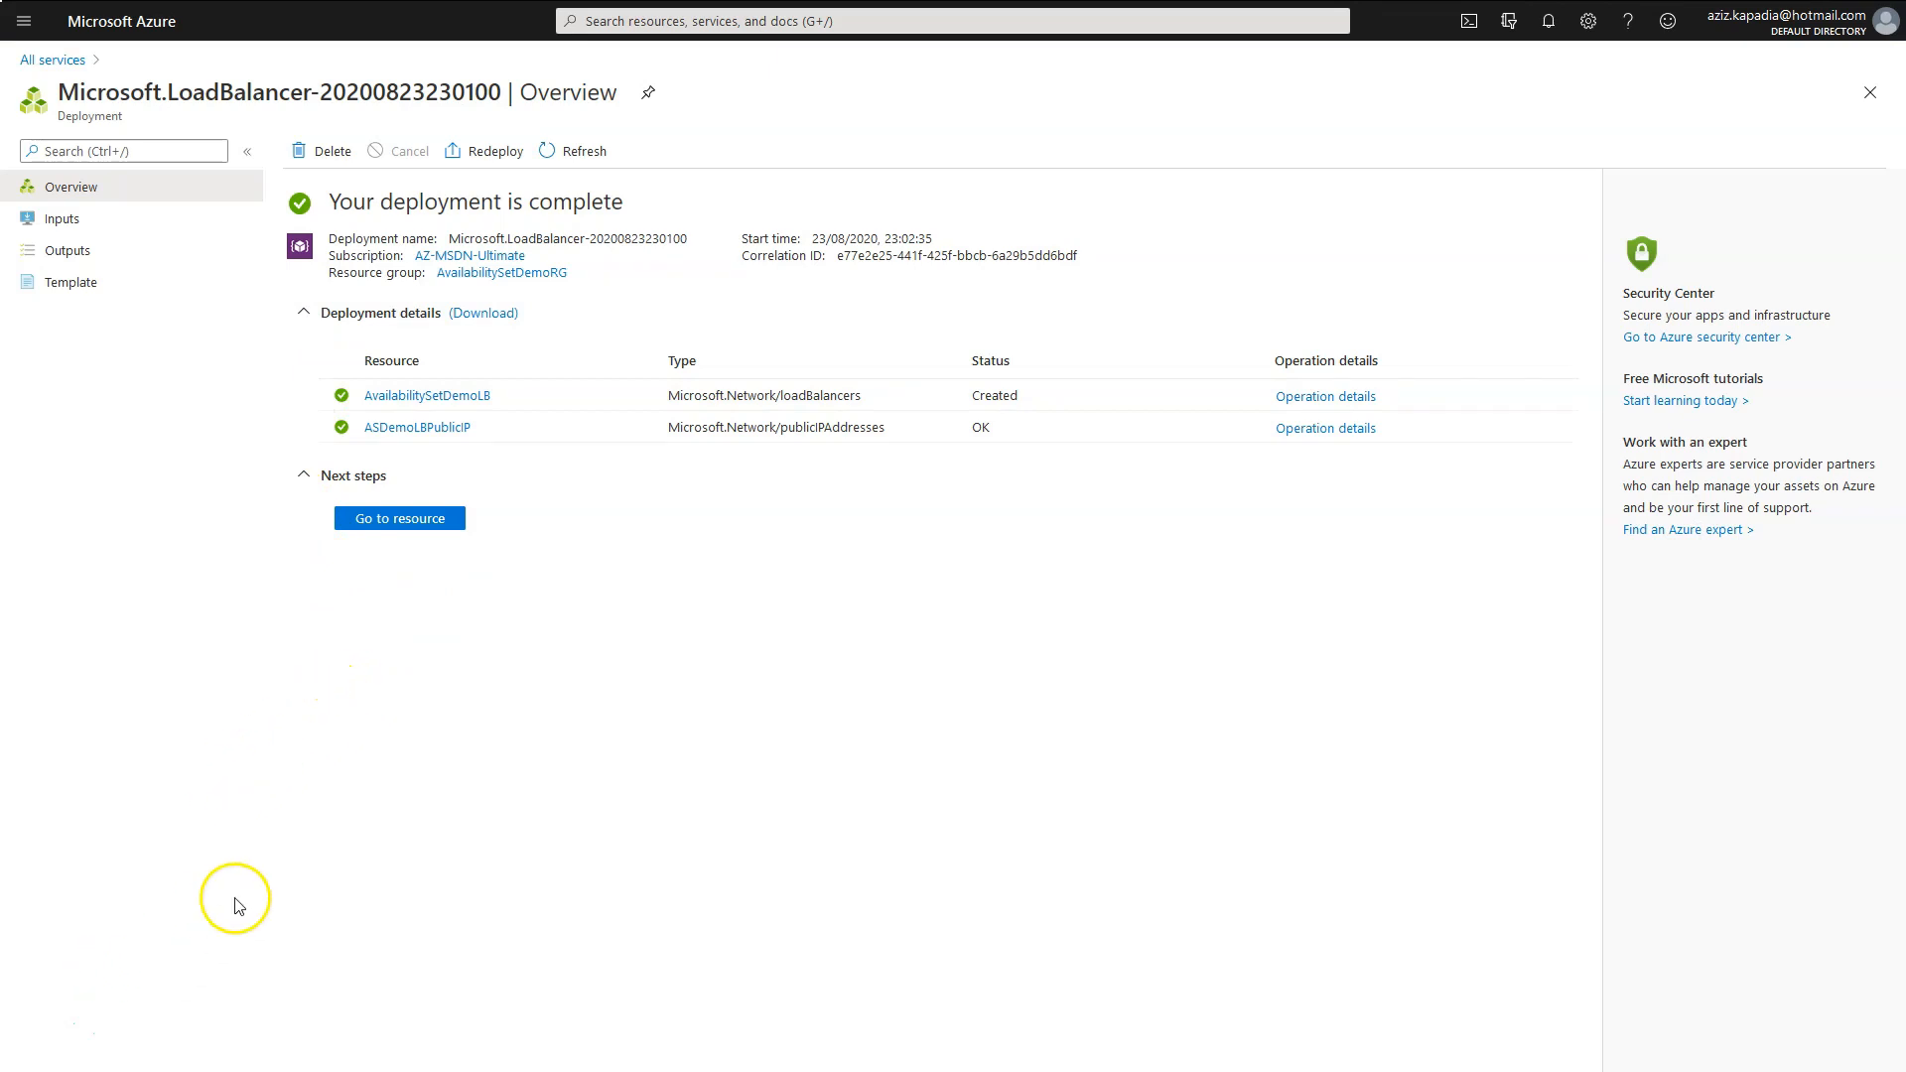
click(464, 397)
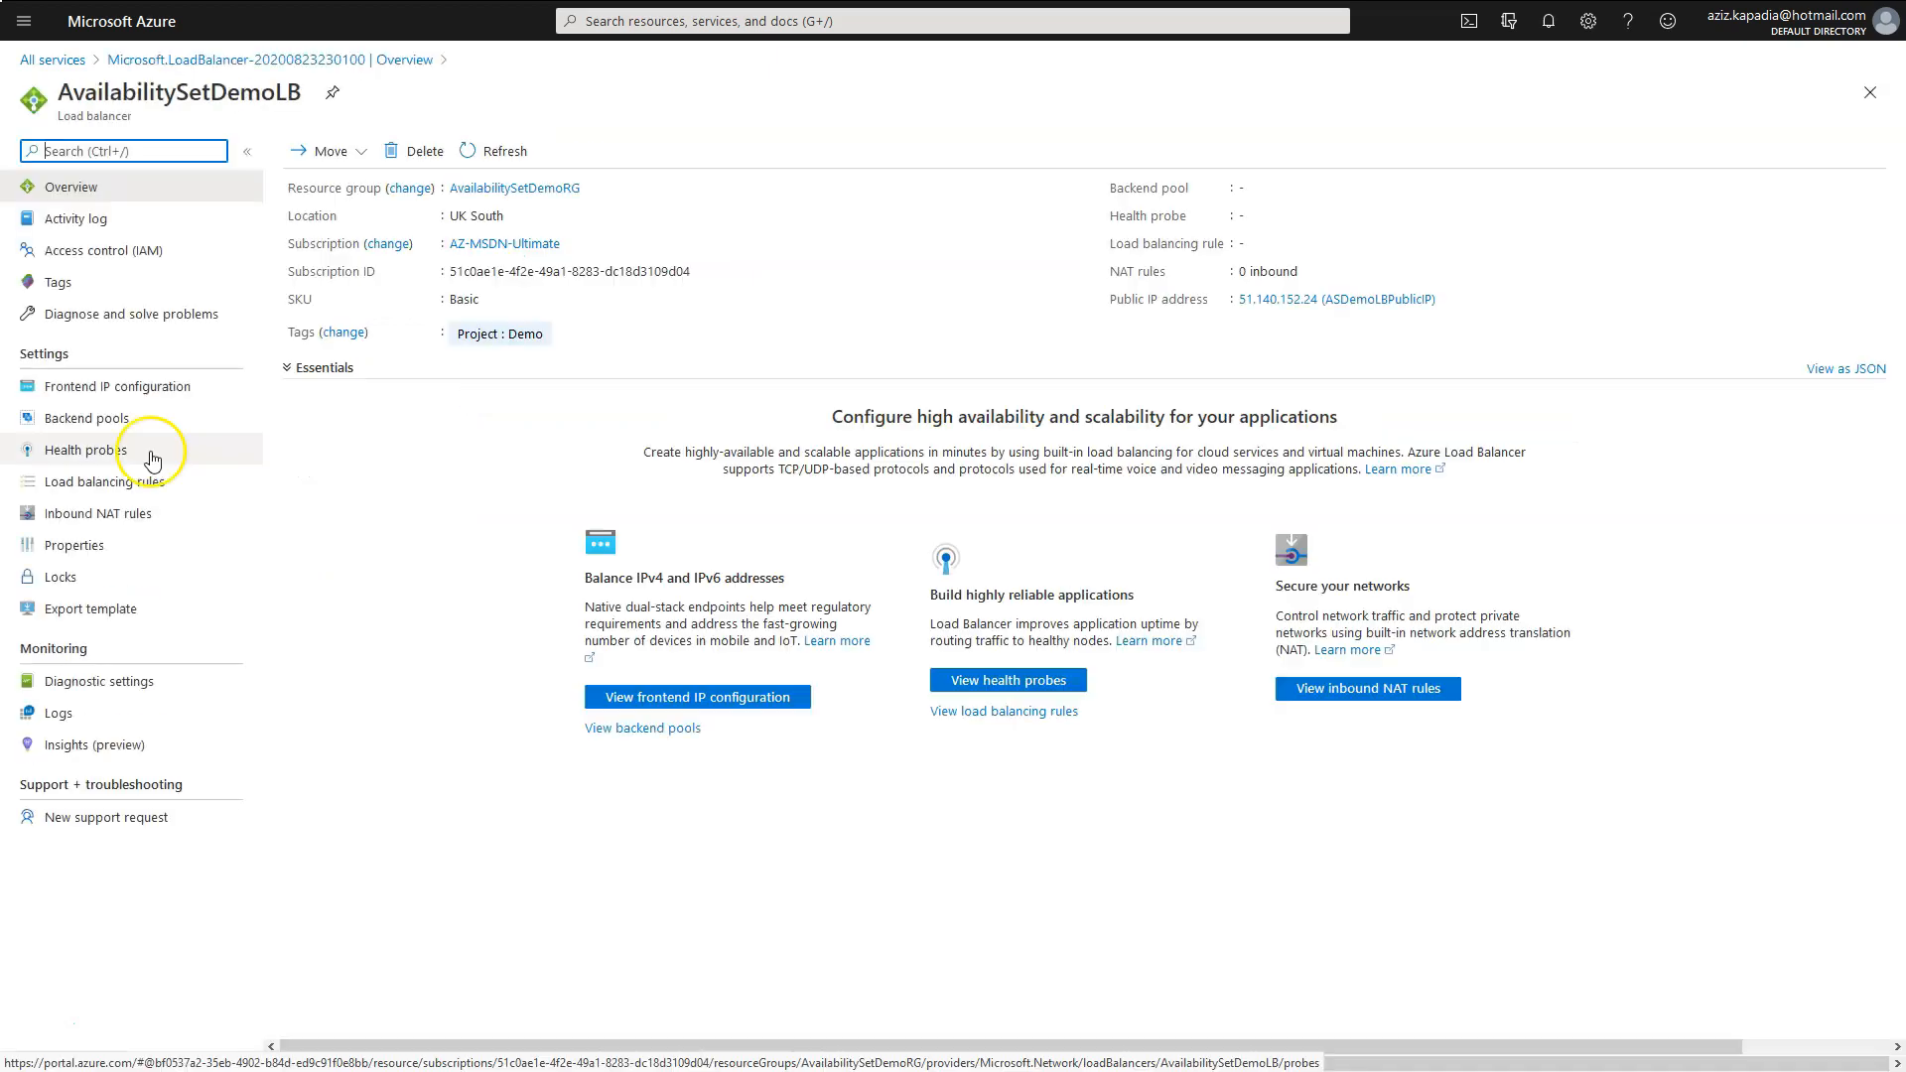
click(92, 422)
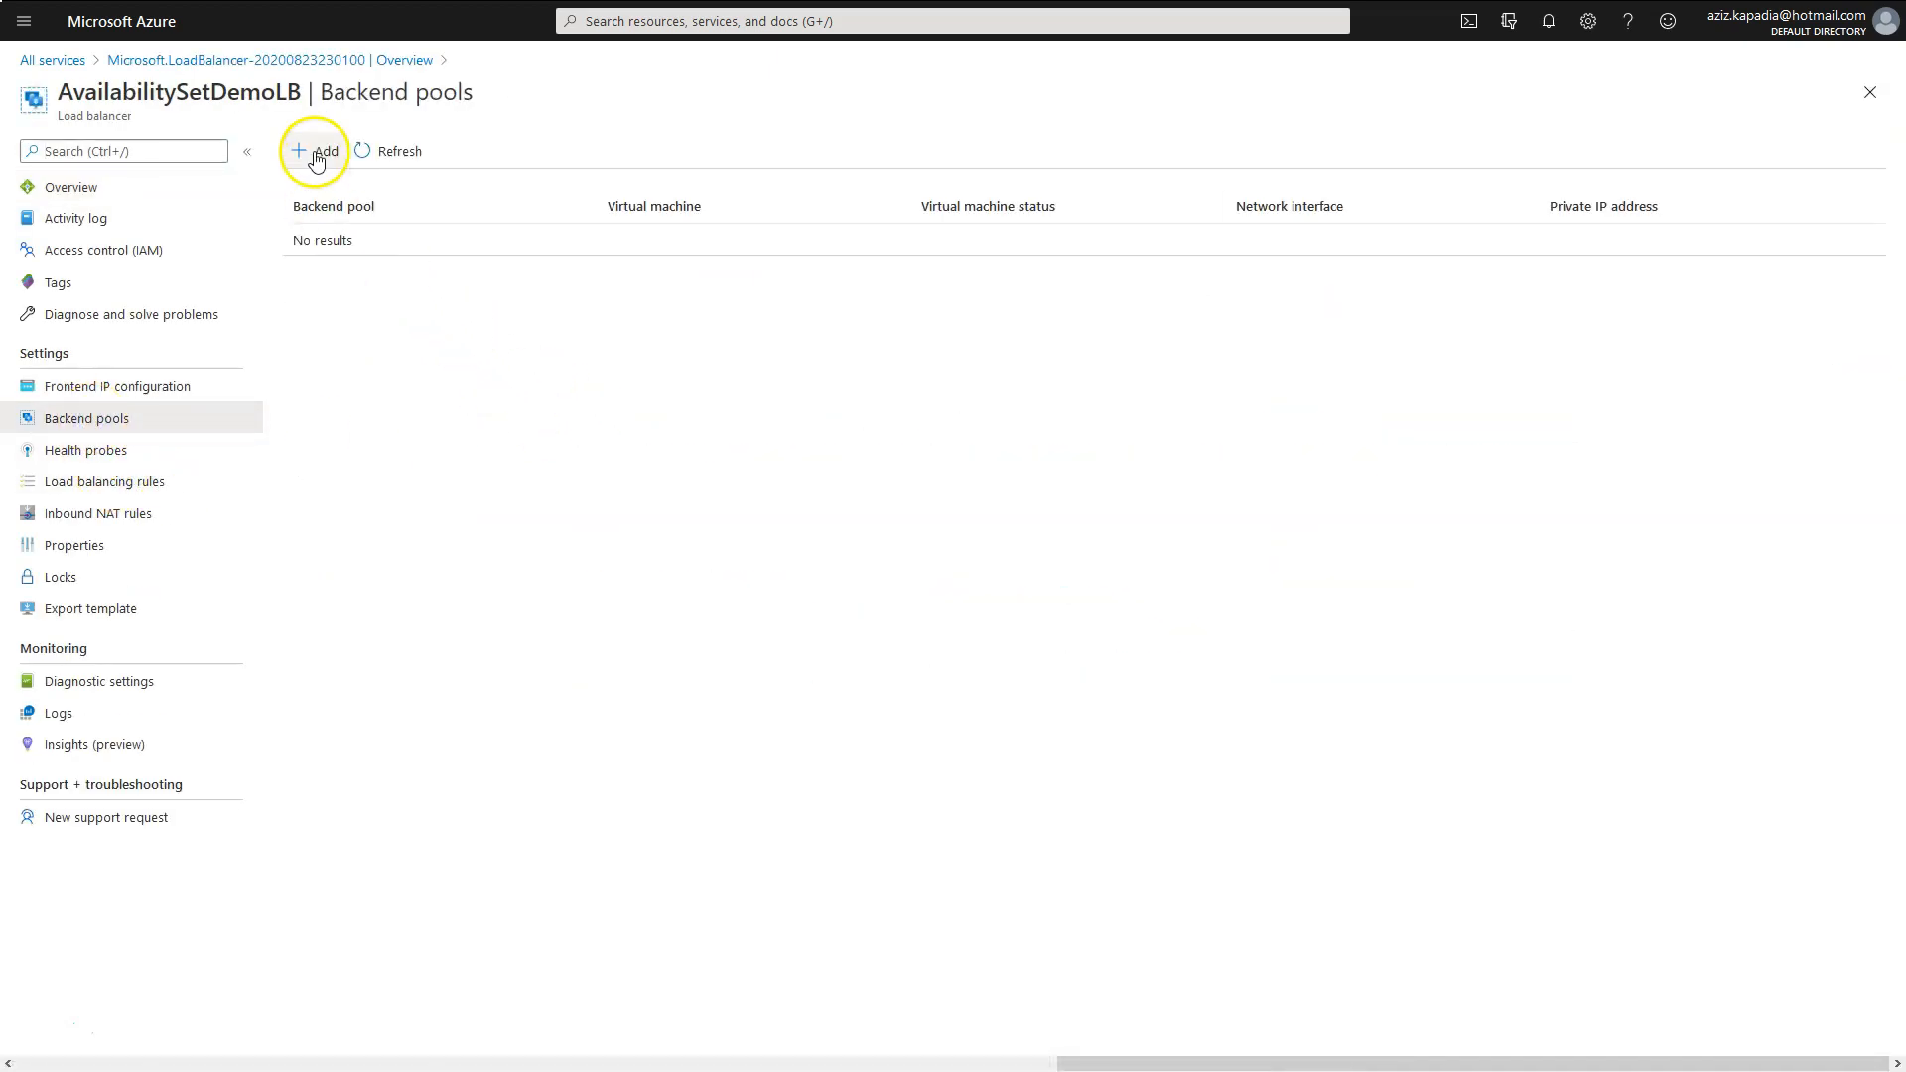
click(320, 155)
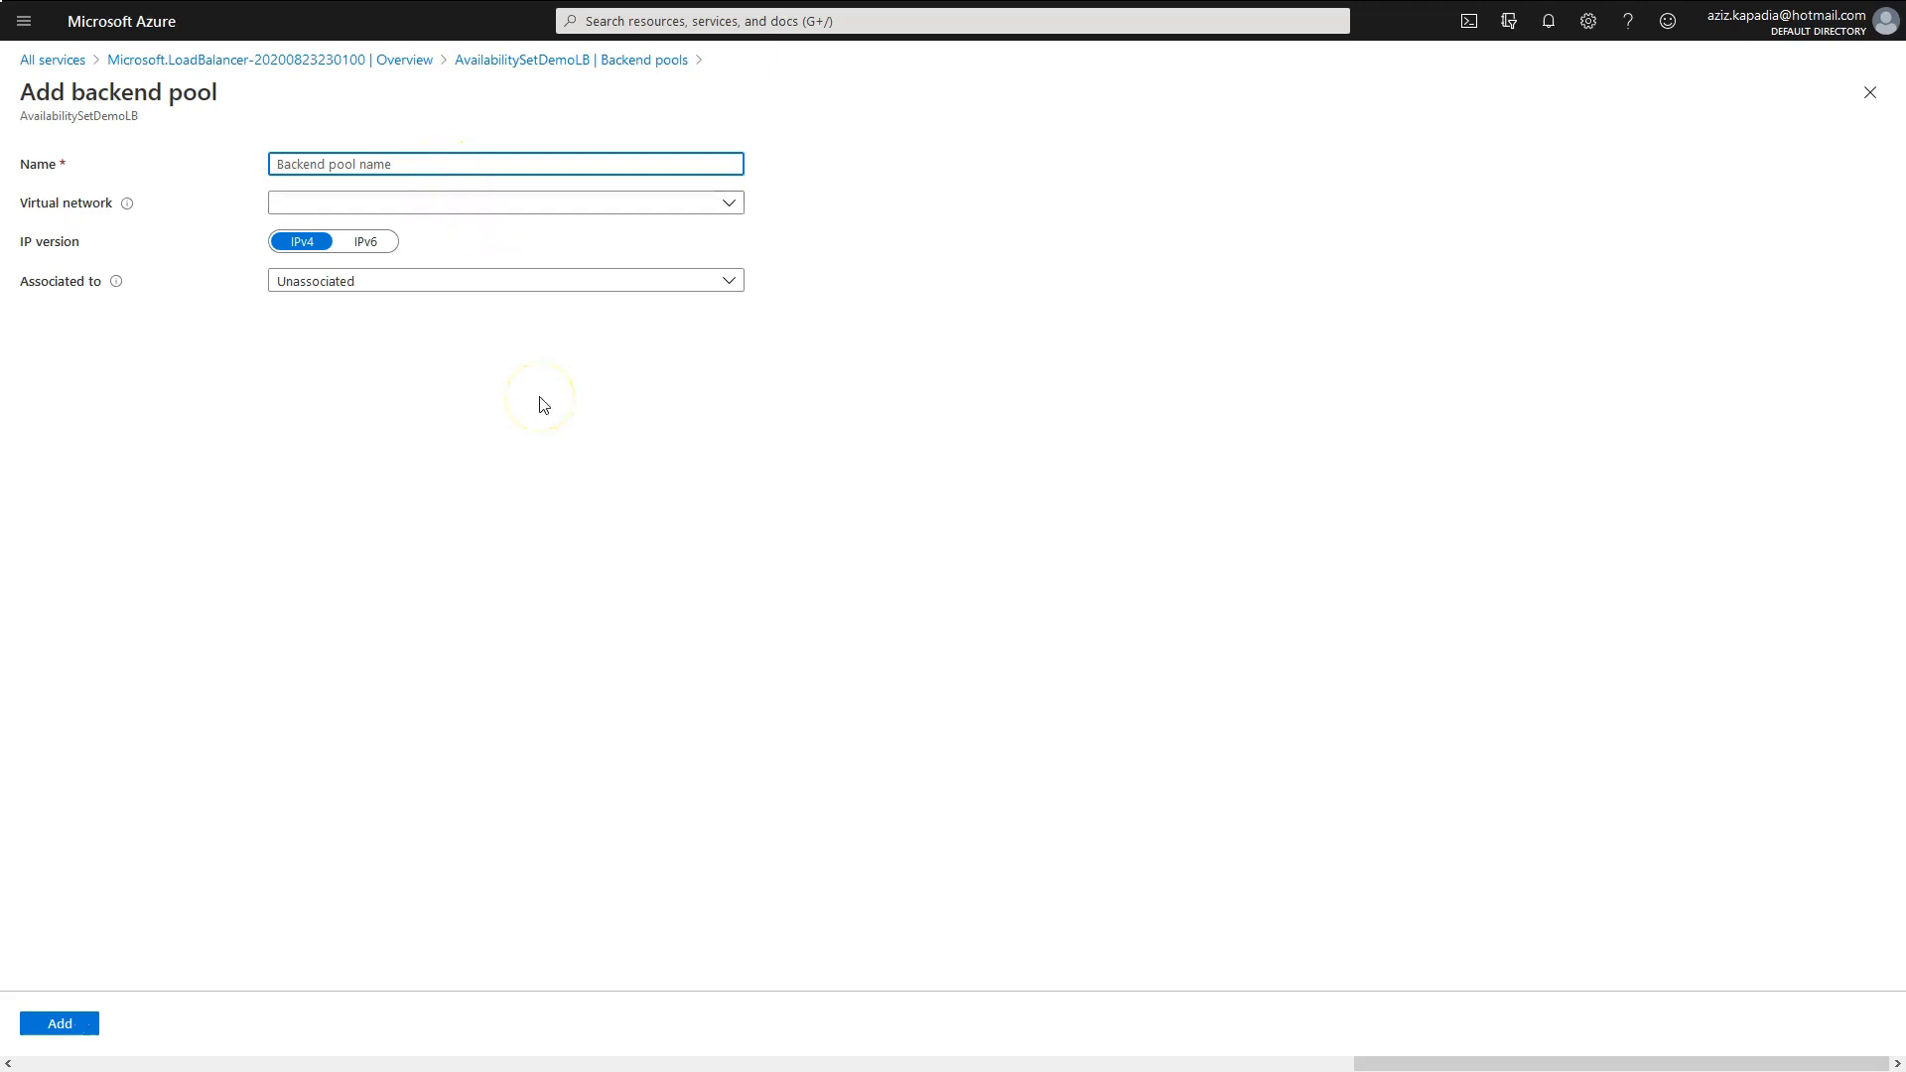
Name the backend pool ASDemoBEPool and choose AvailabilitySetDemoVNet as its virtual network.
text(Ava)
click(579, 201)
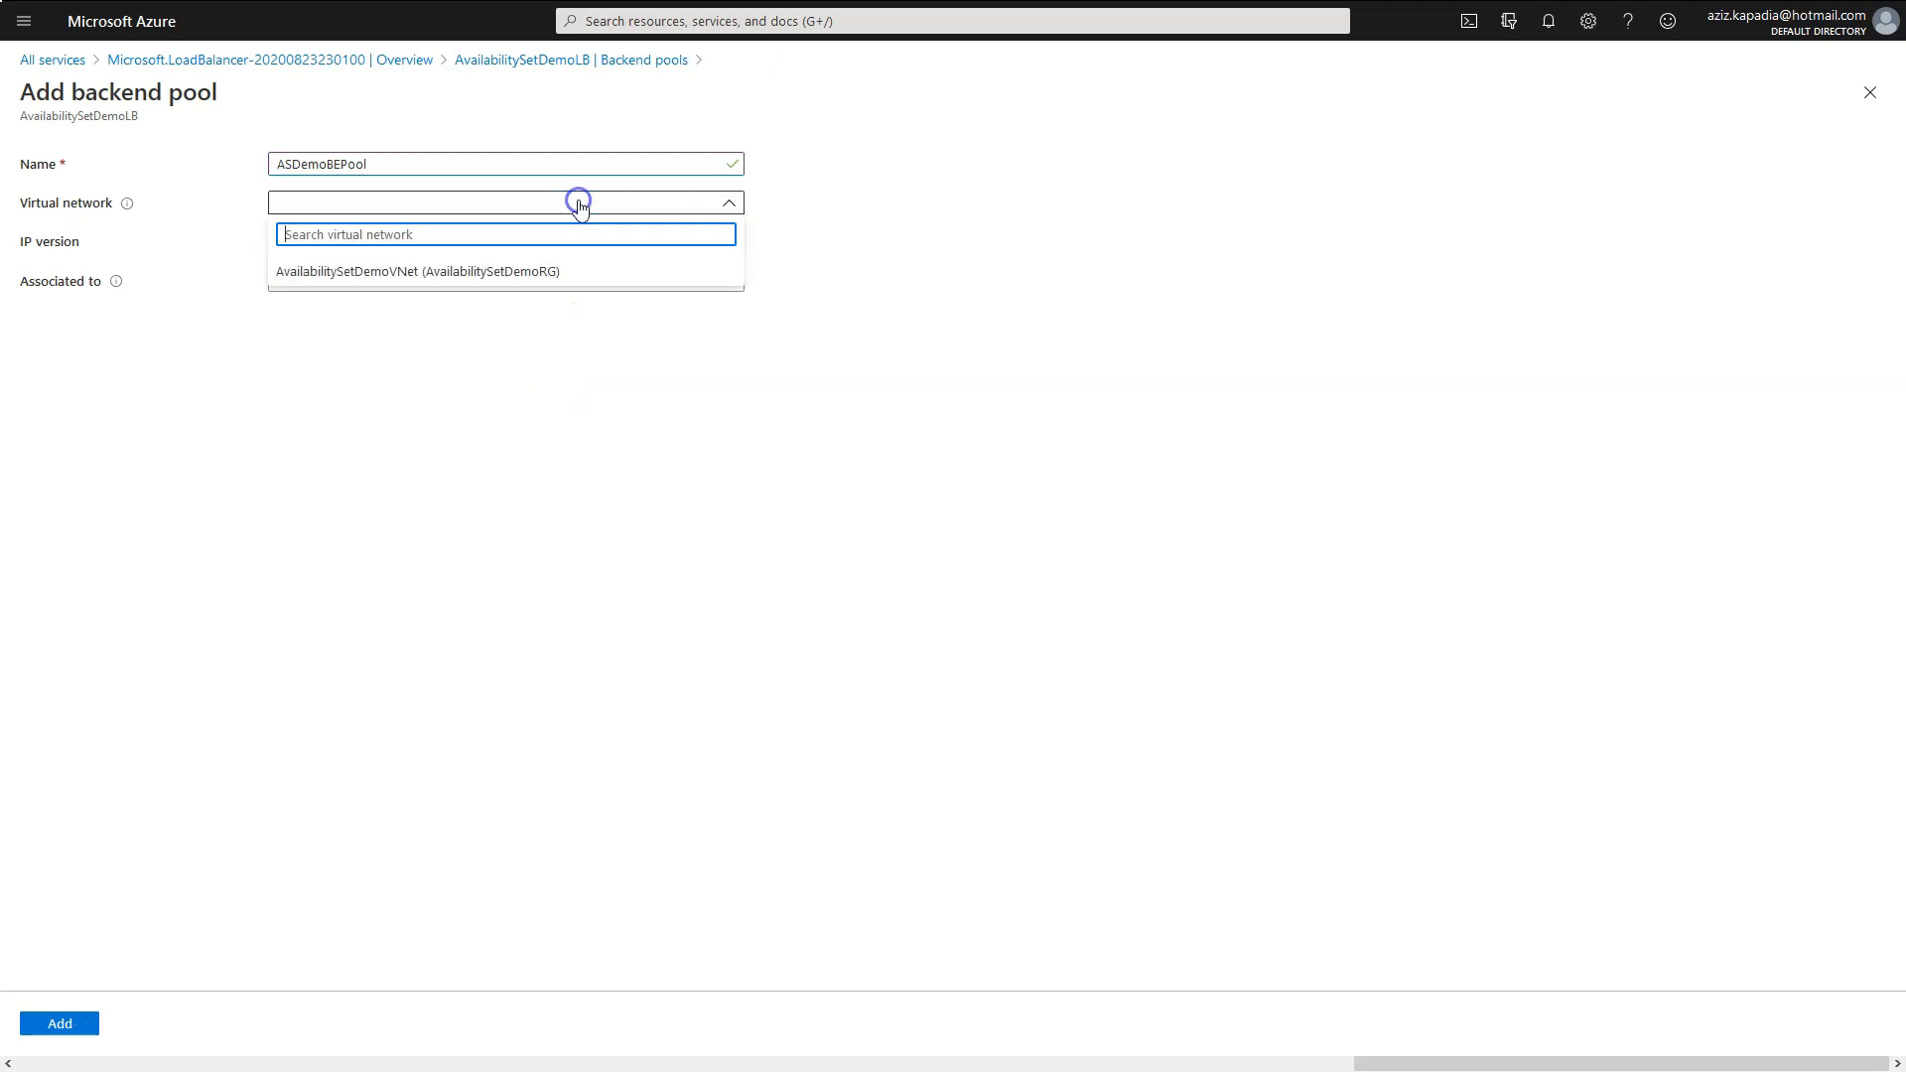
click(497, 271)
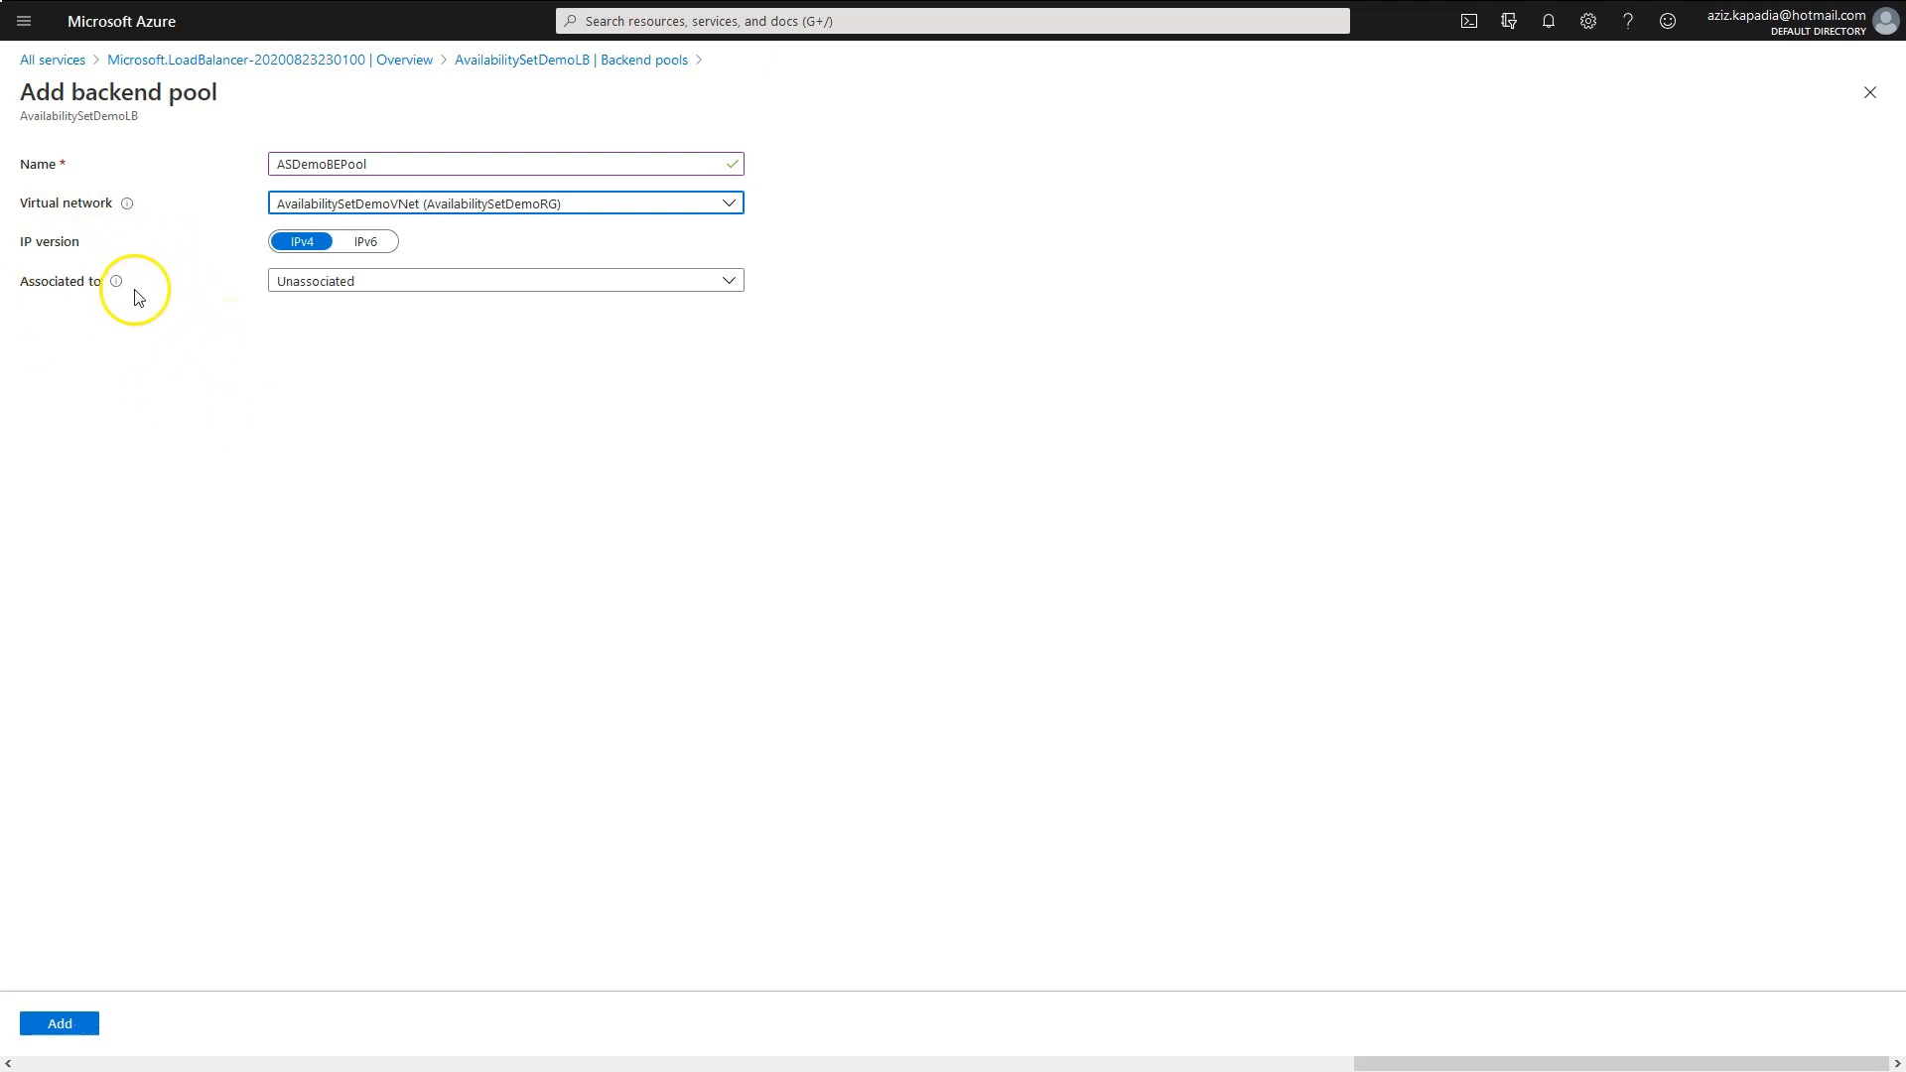
Associate the backend pool ASDemoBEPool with virtual machines and add it to the load balancer.
click(307, 281)
click(342, 343)
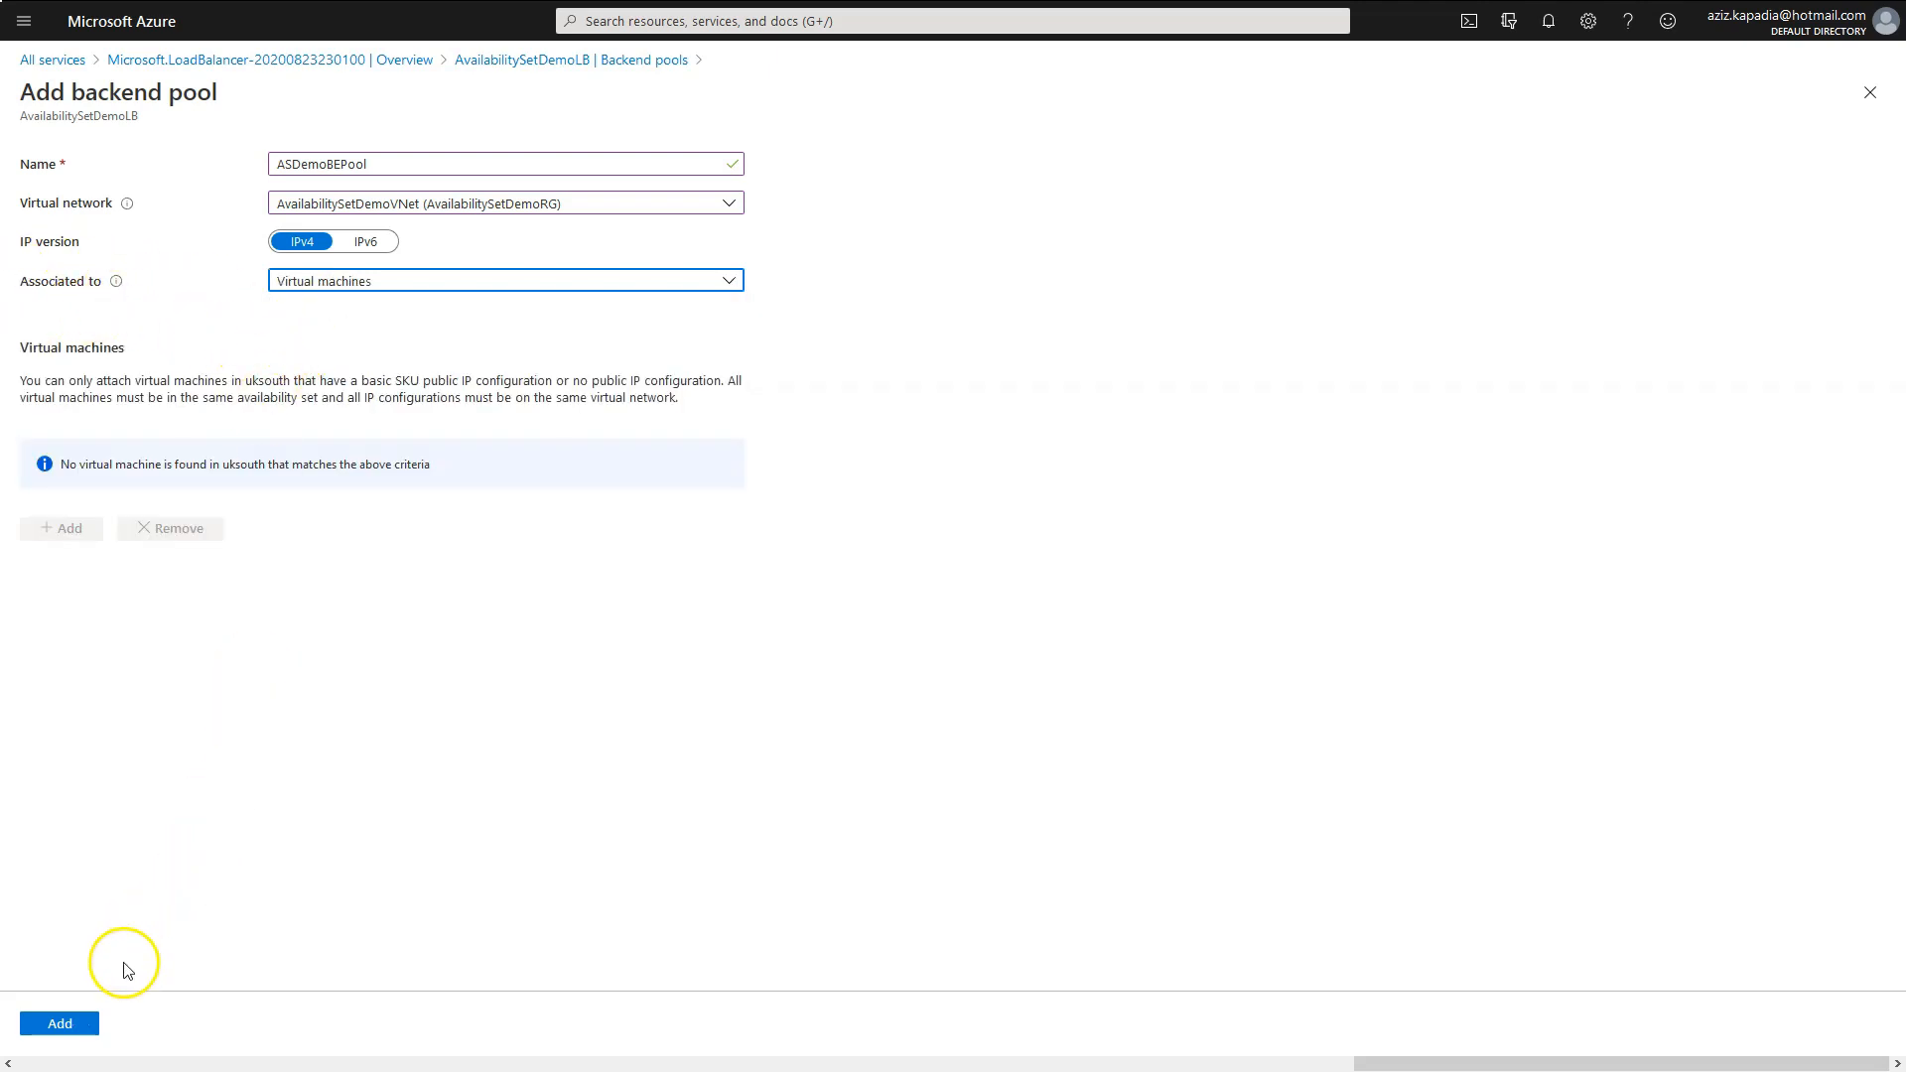
click(62, 1024)
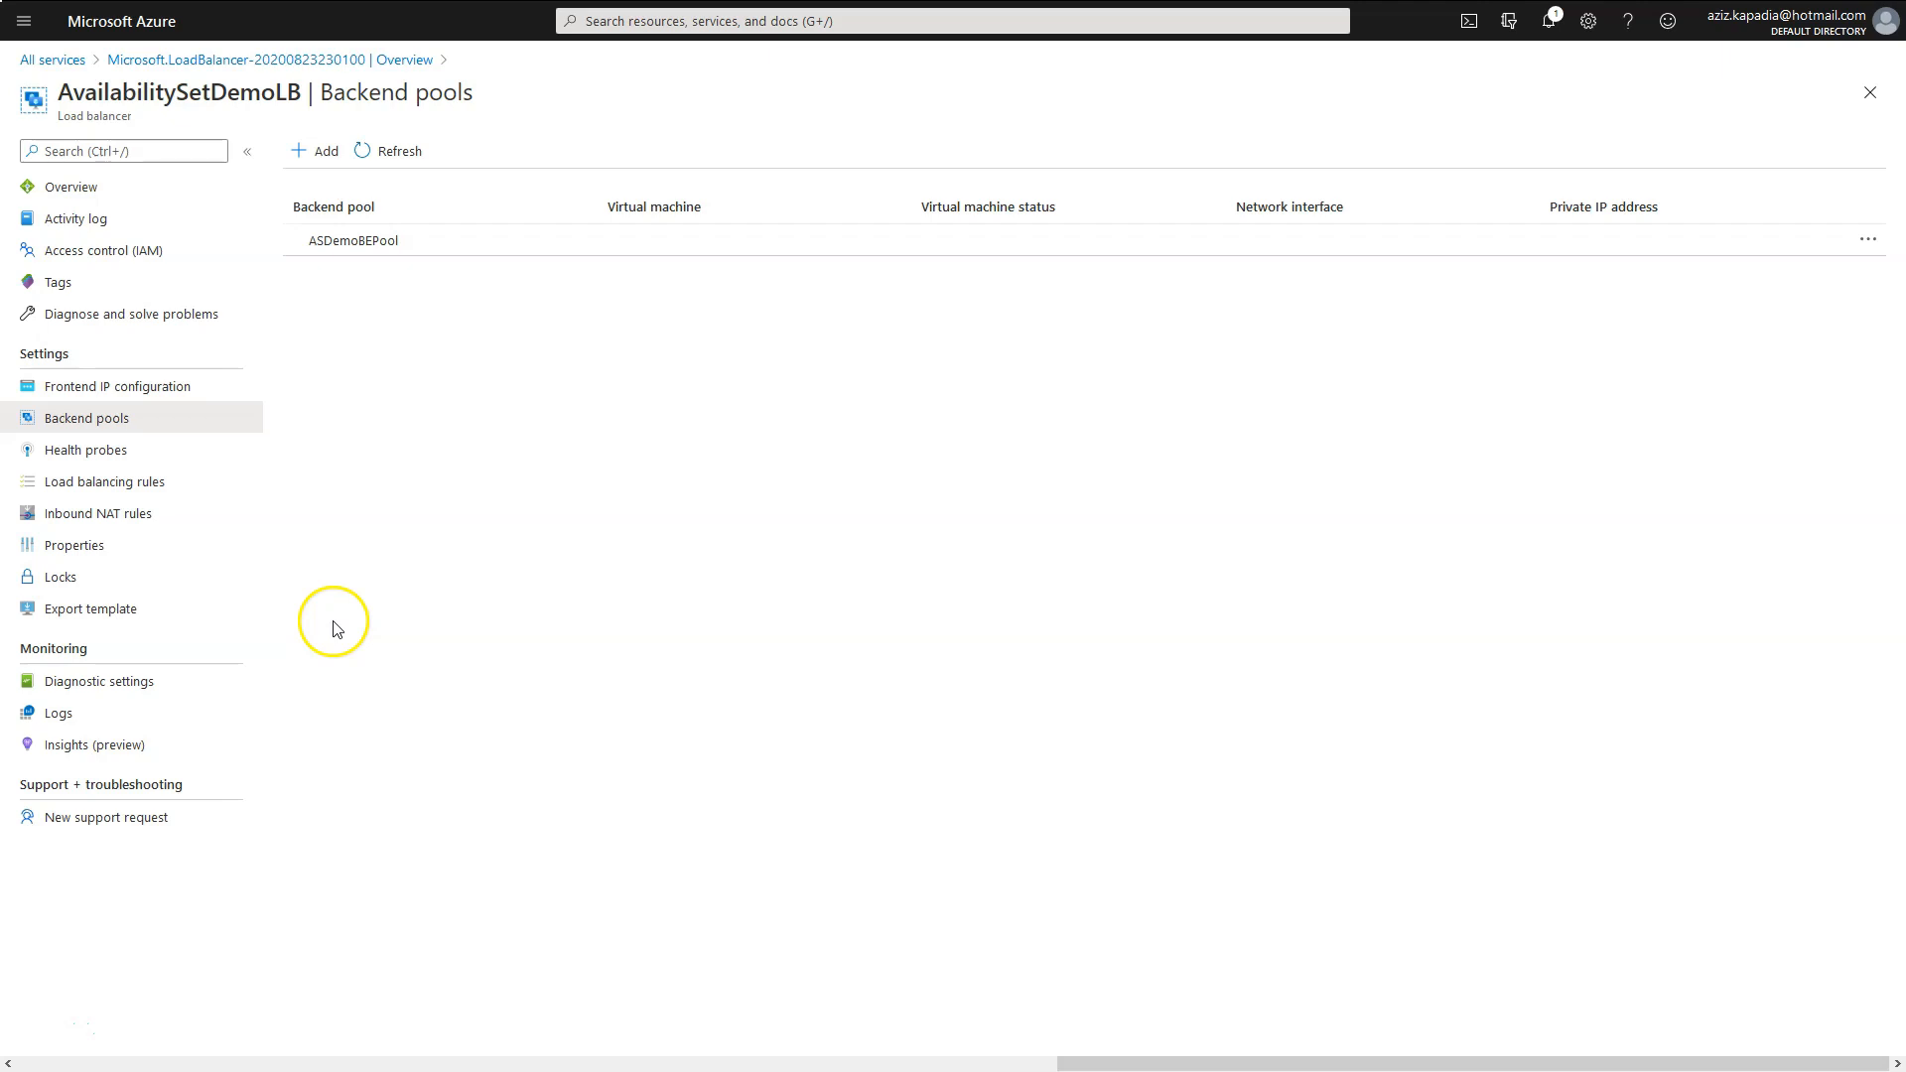
Add a health probe named ASDemoHealthProbe using HTTP on port 80 with a 15-second interval.
click(98, 452)
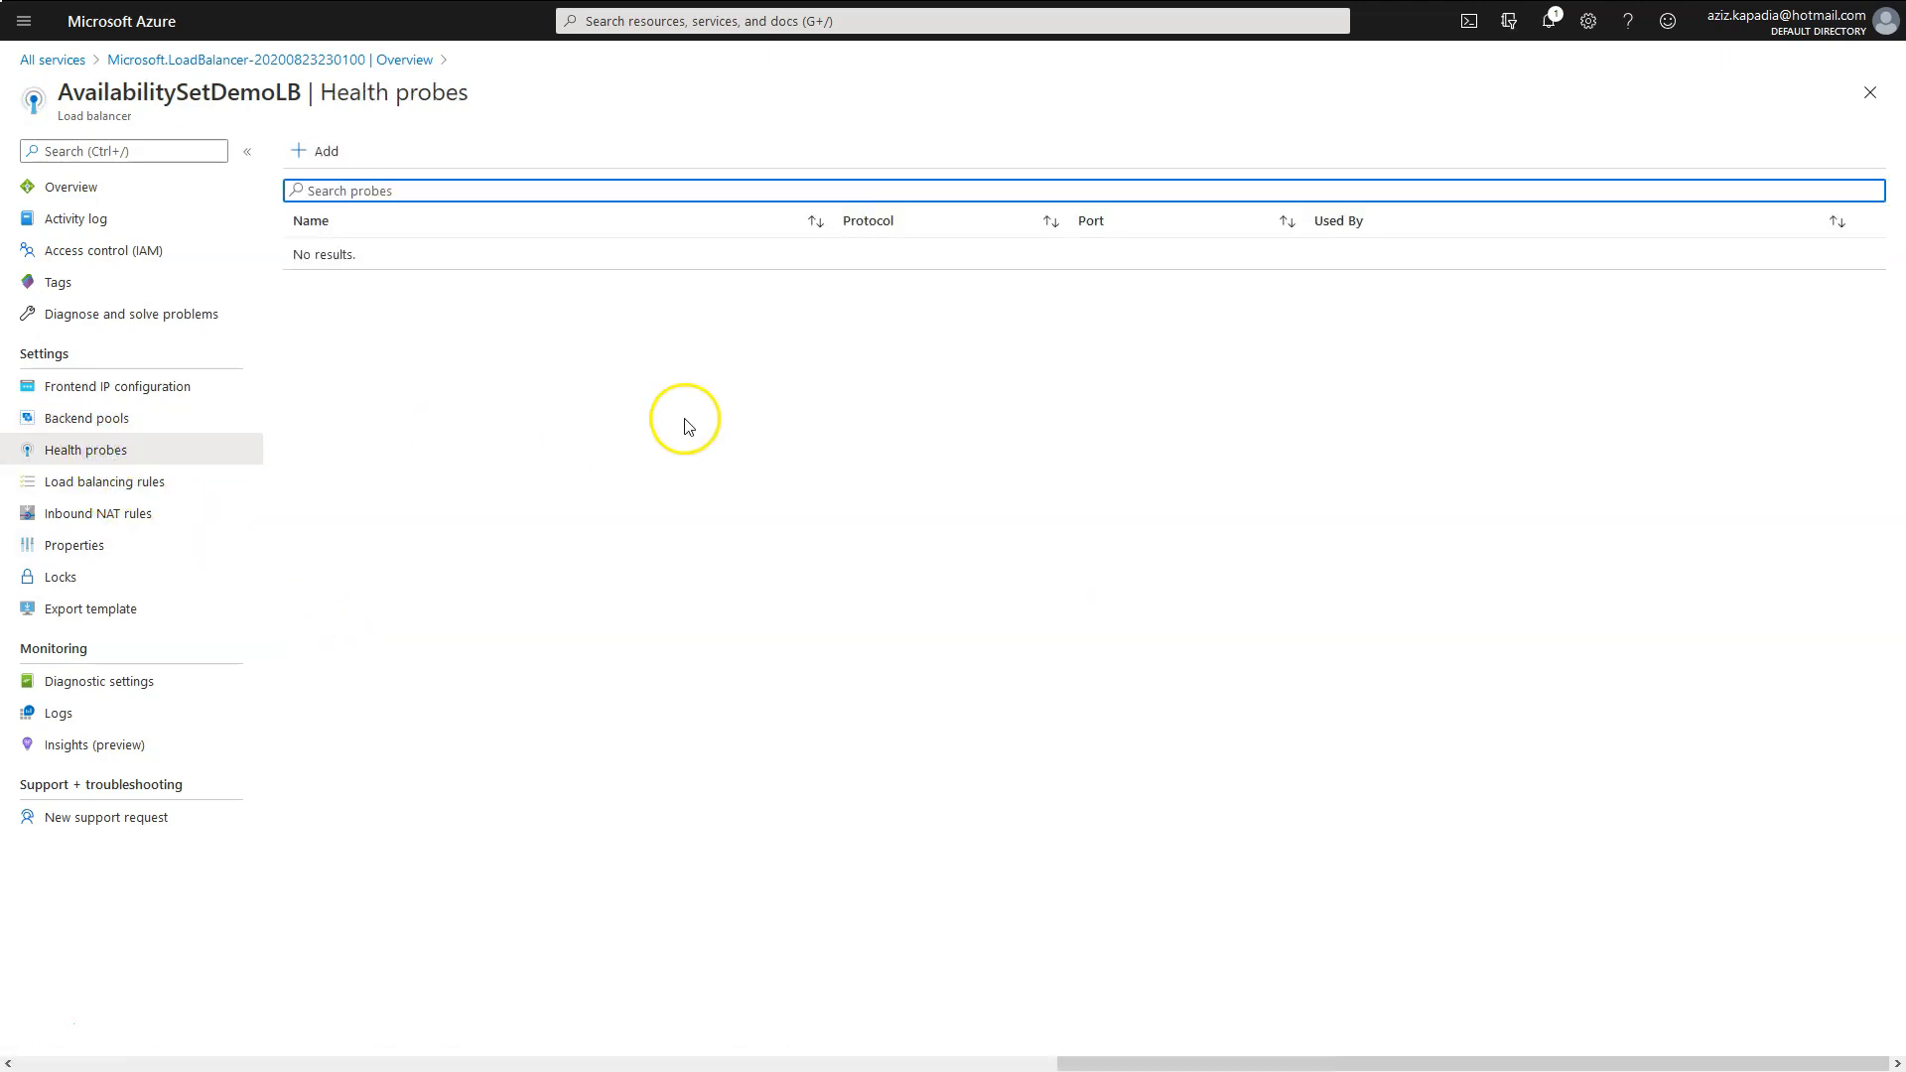
click(320, 151)
click(494, 174)
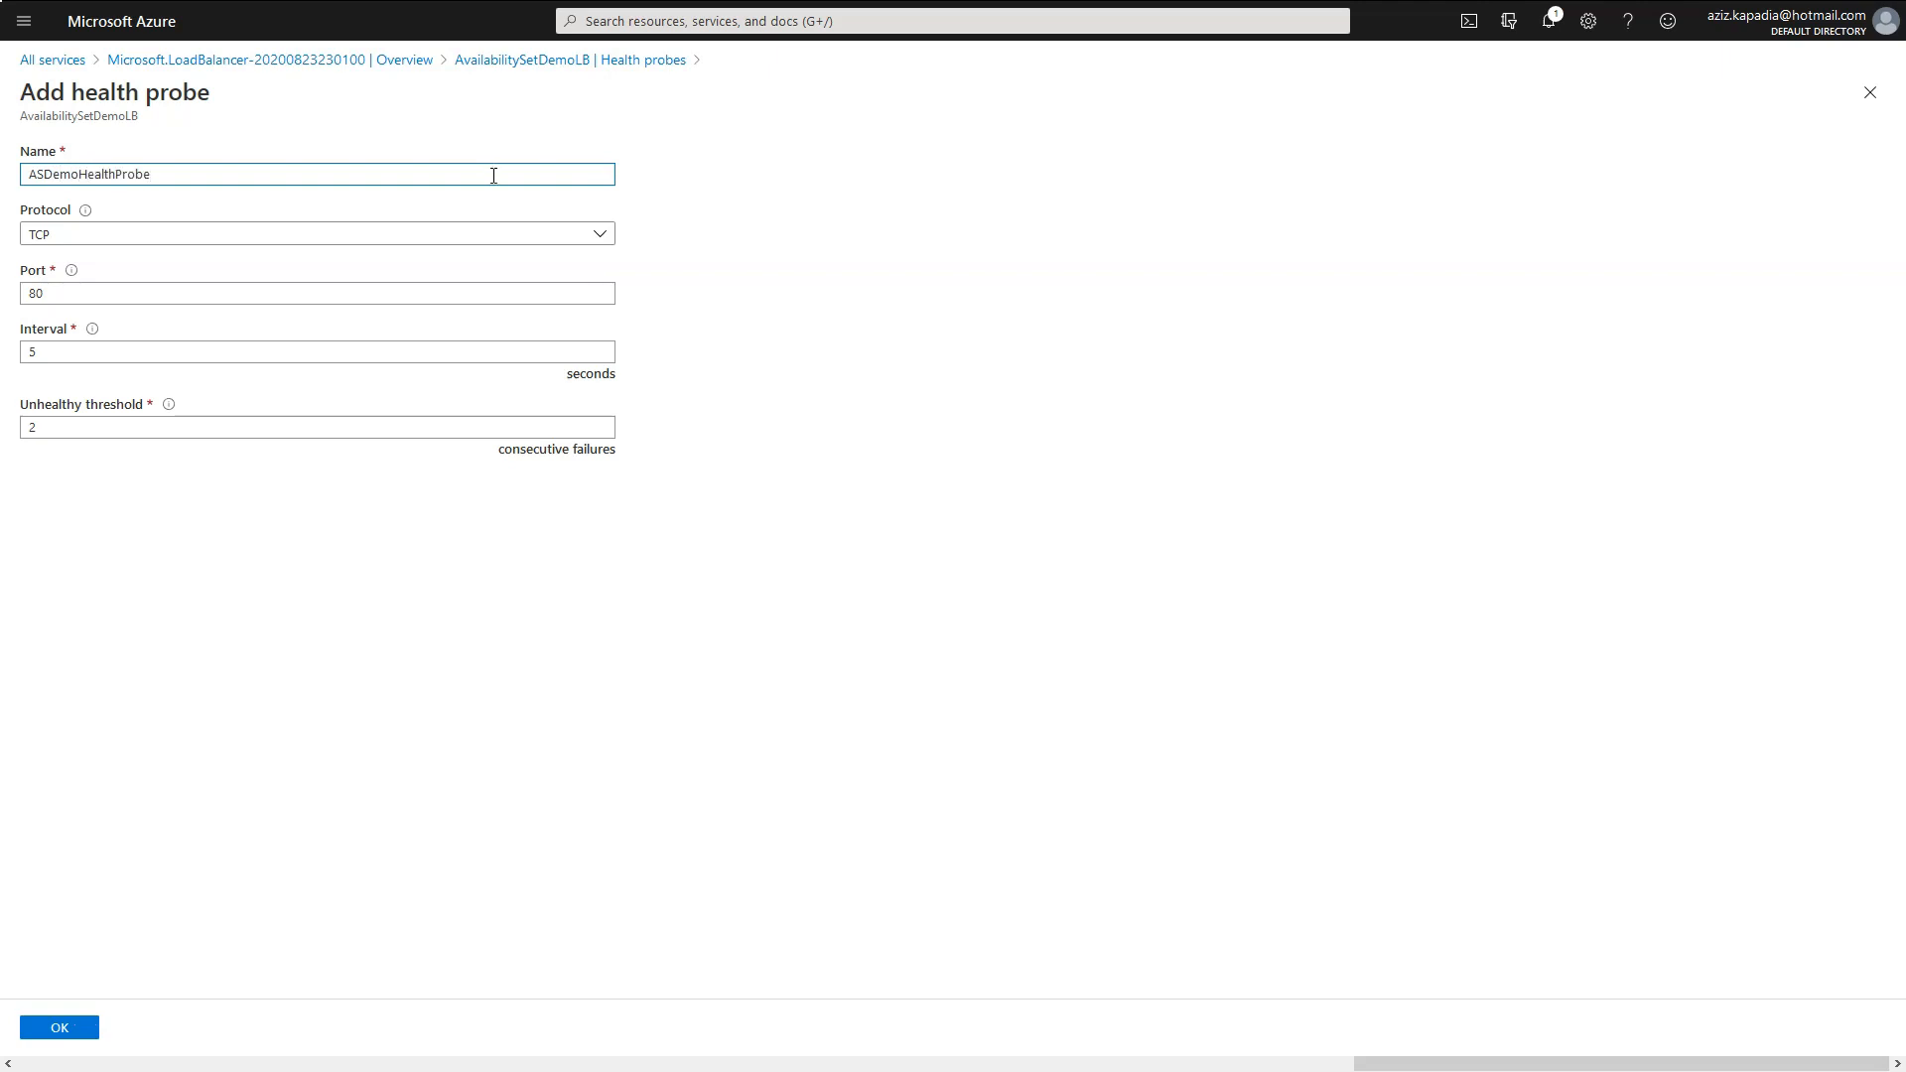
click(480, 238)
click(138, 298)
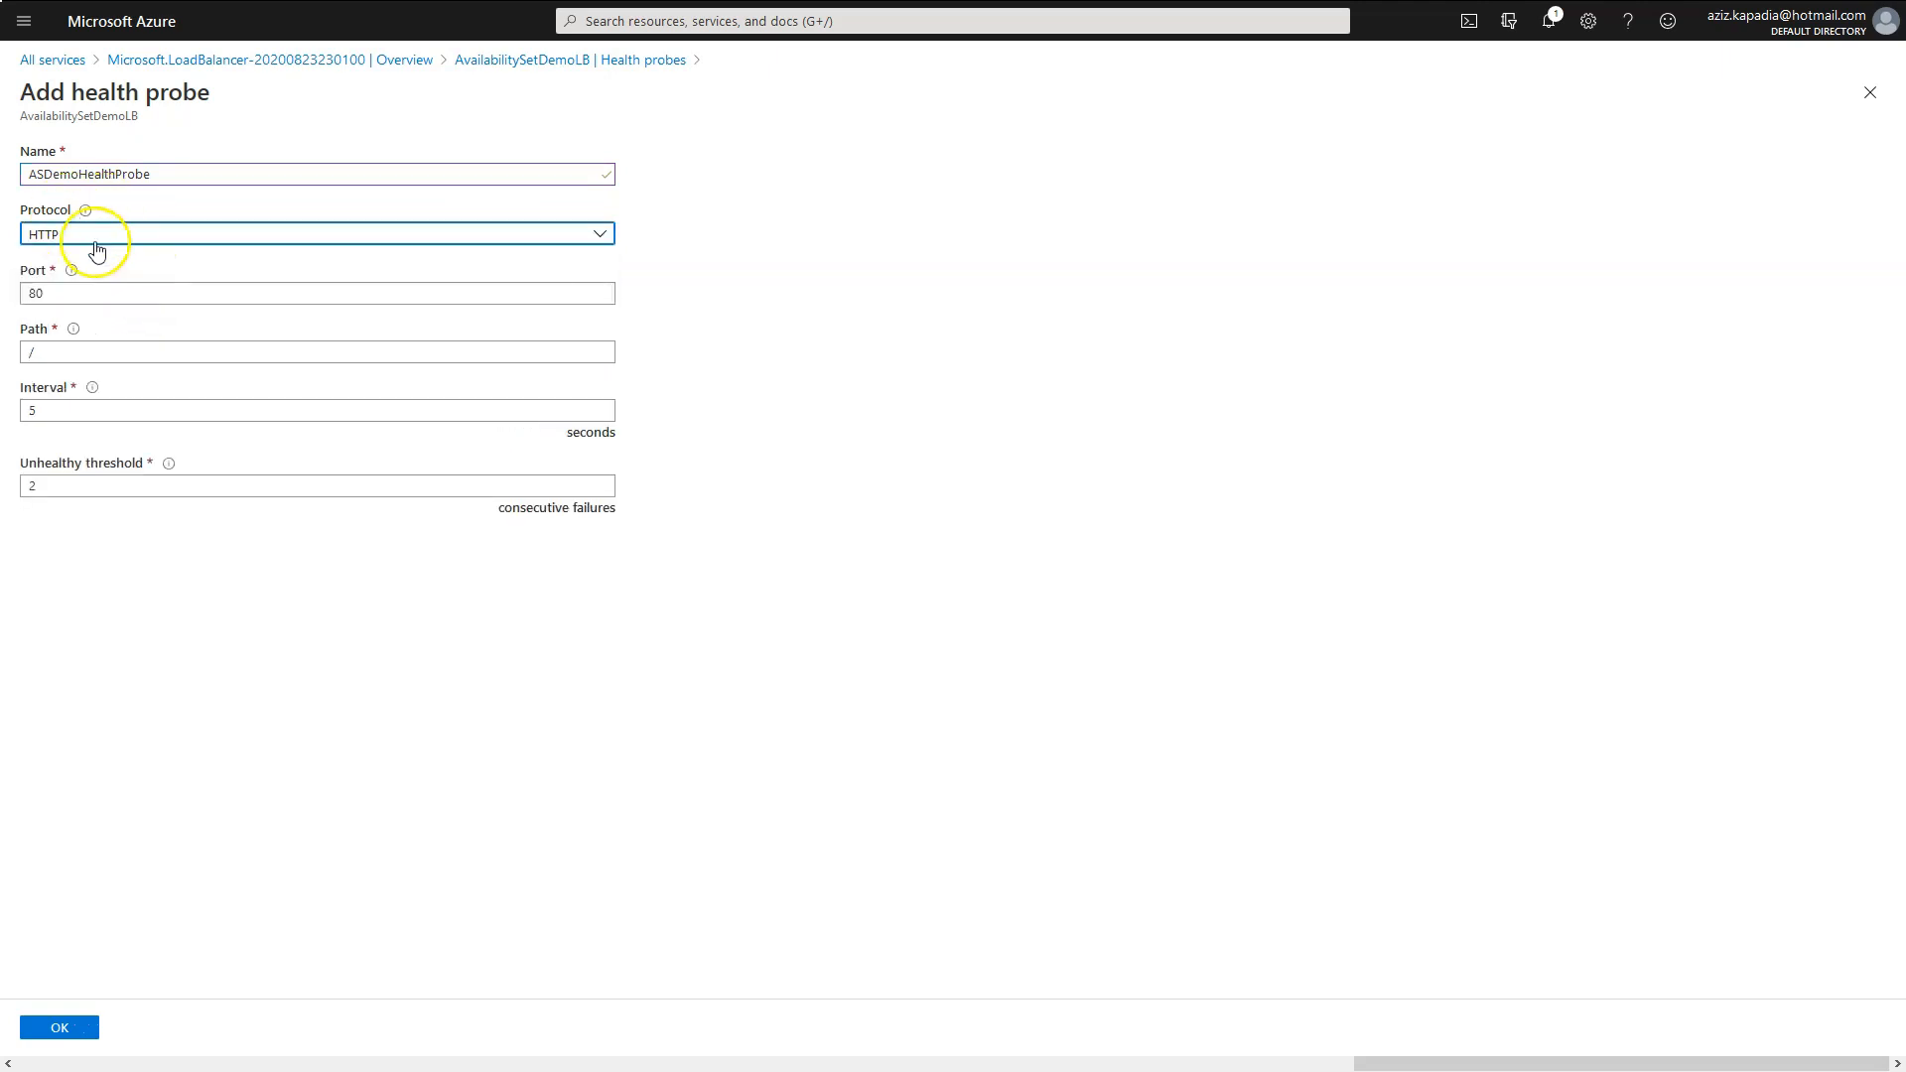
click(31, 411)
text(1)
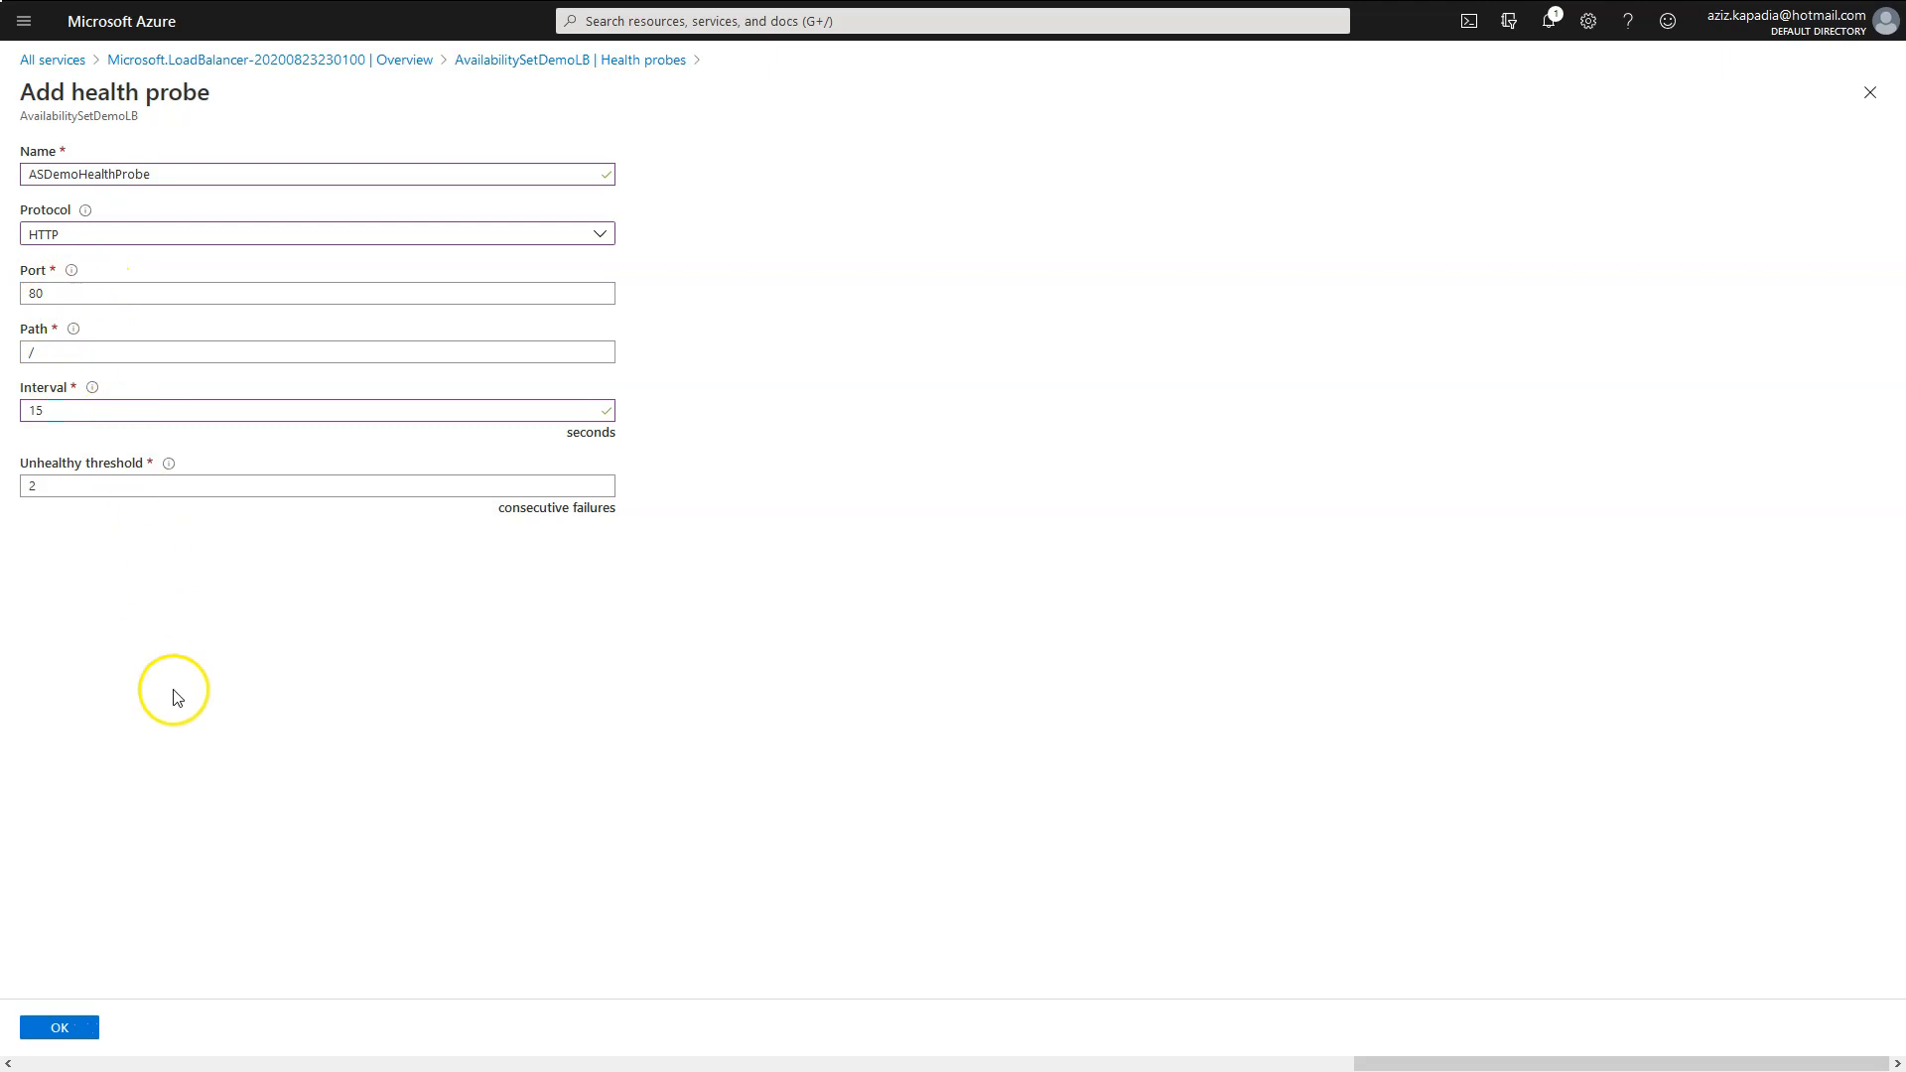
click(60, 1027)
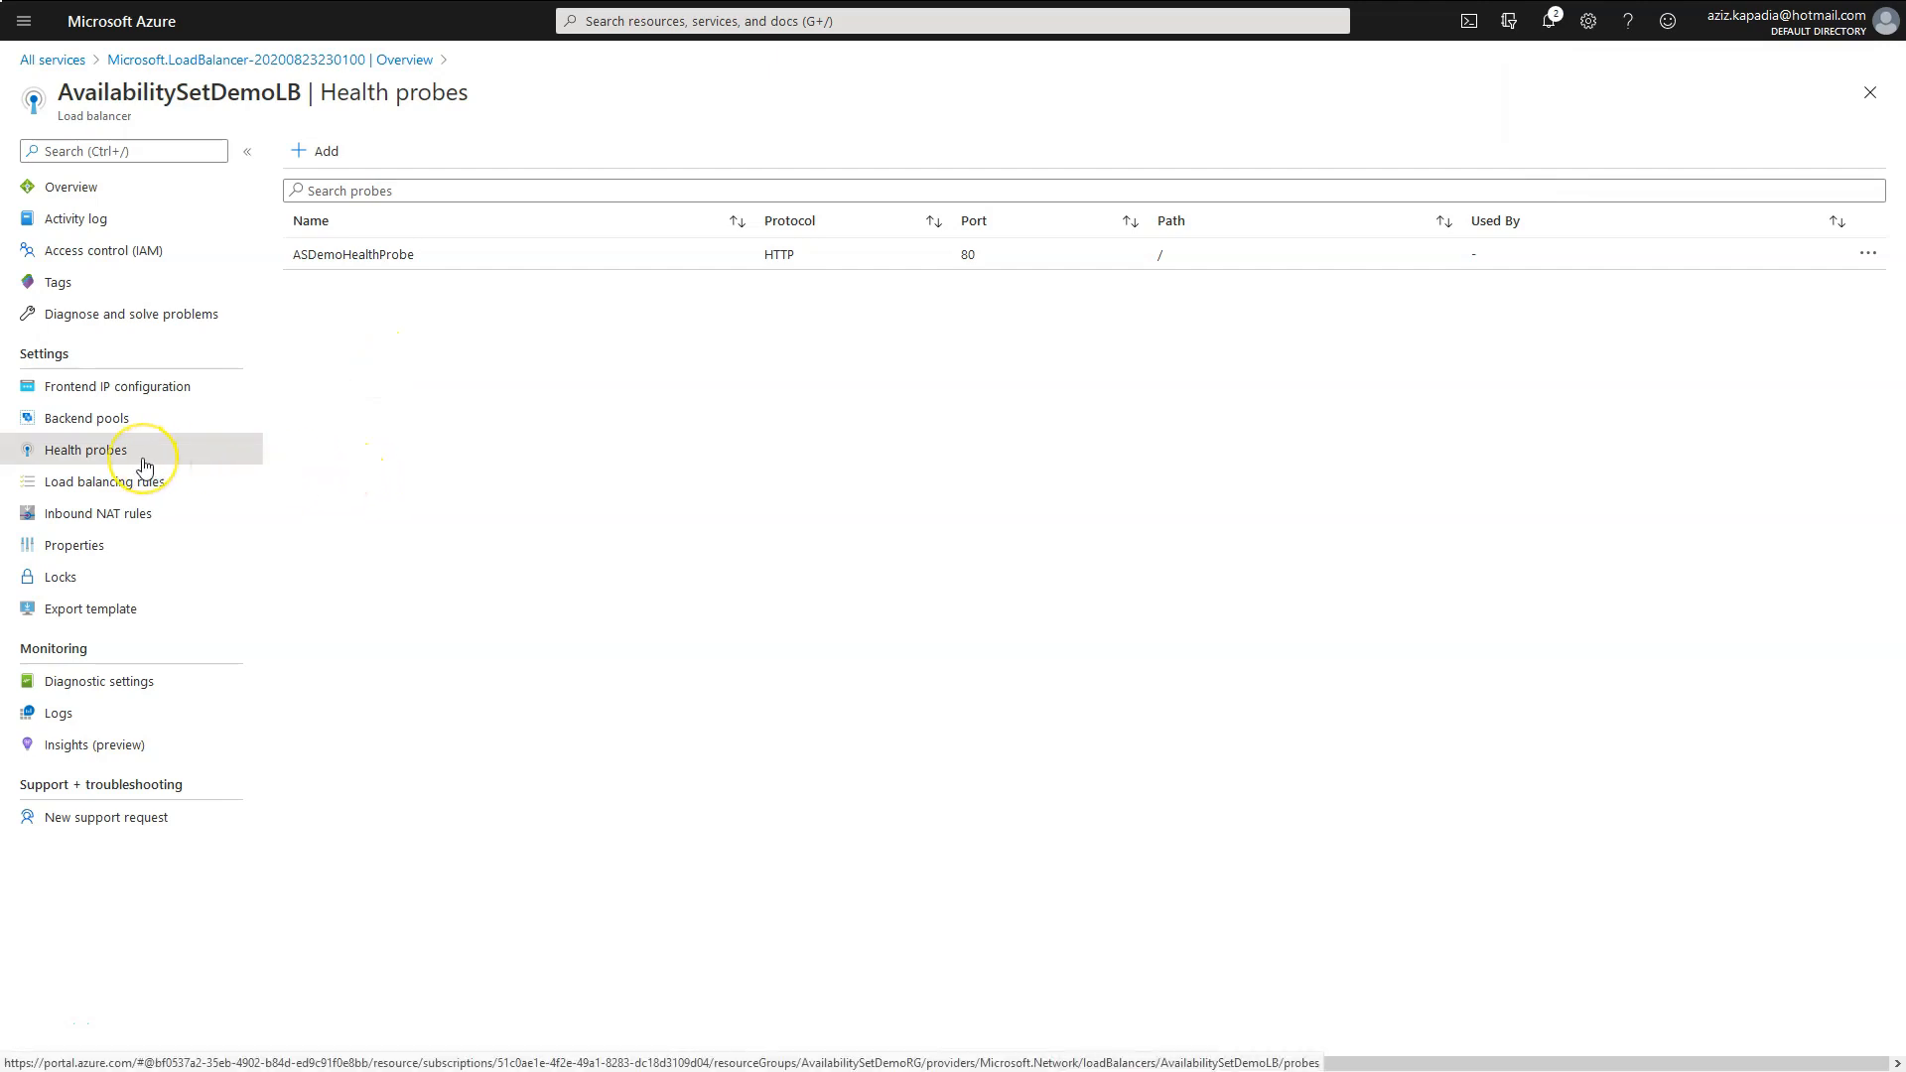
Add a load balancing rule named ASDemoHttpRule for TCP port 80, using ASDemoBEPool and ASDemoHealthProbe.
click(130, 492)
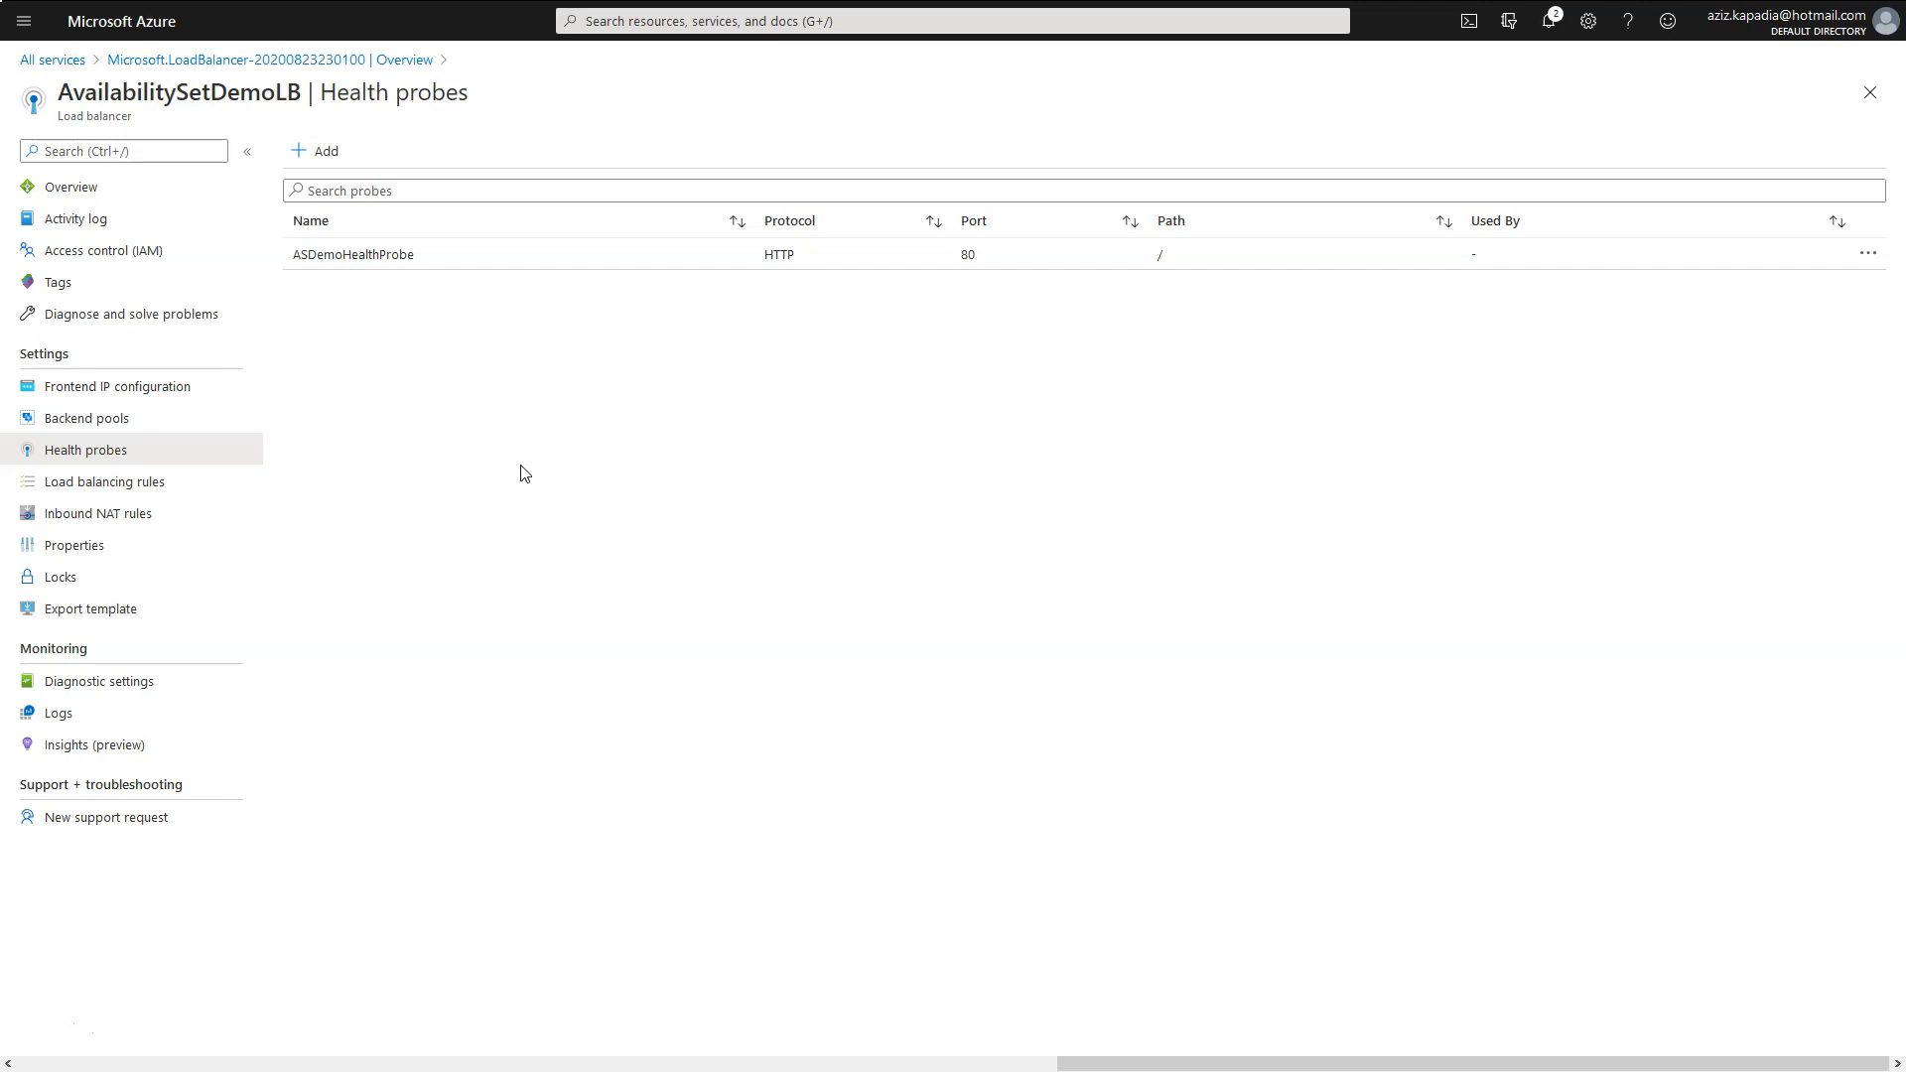
click(150, 487)
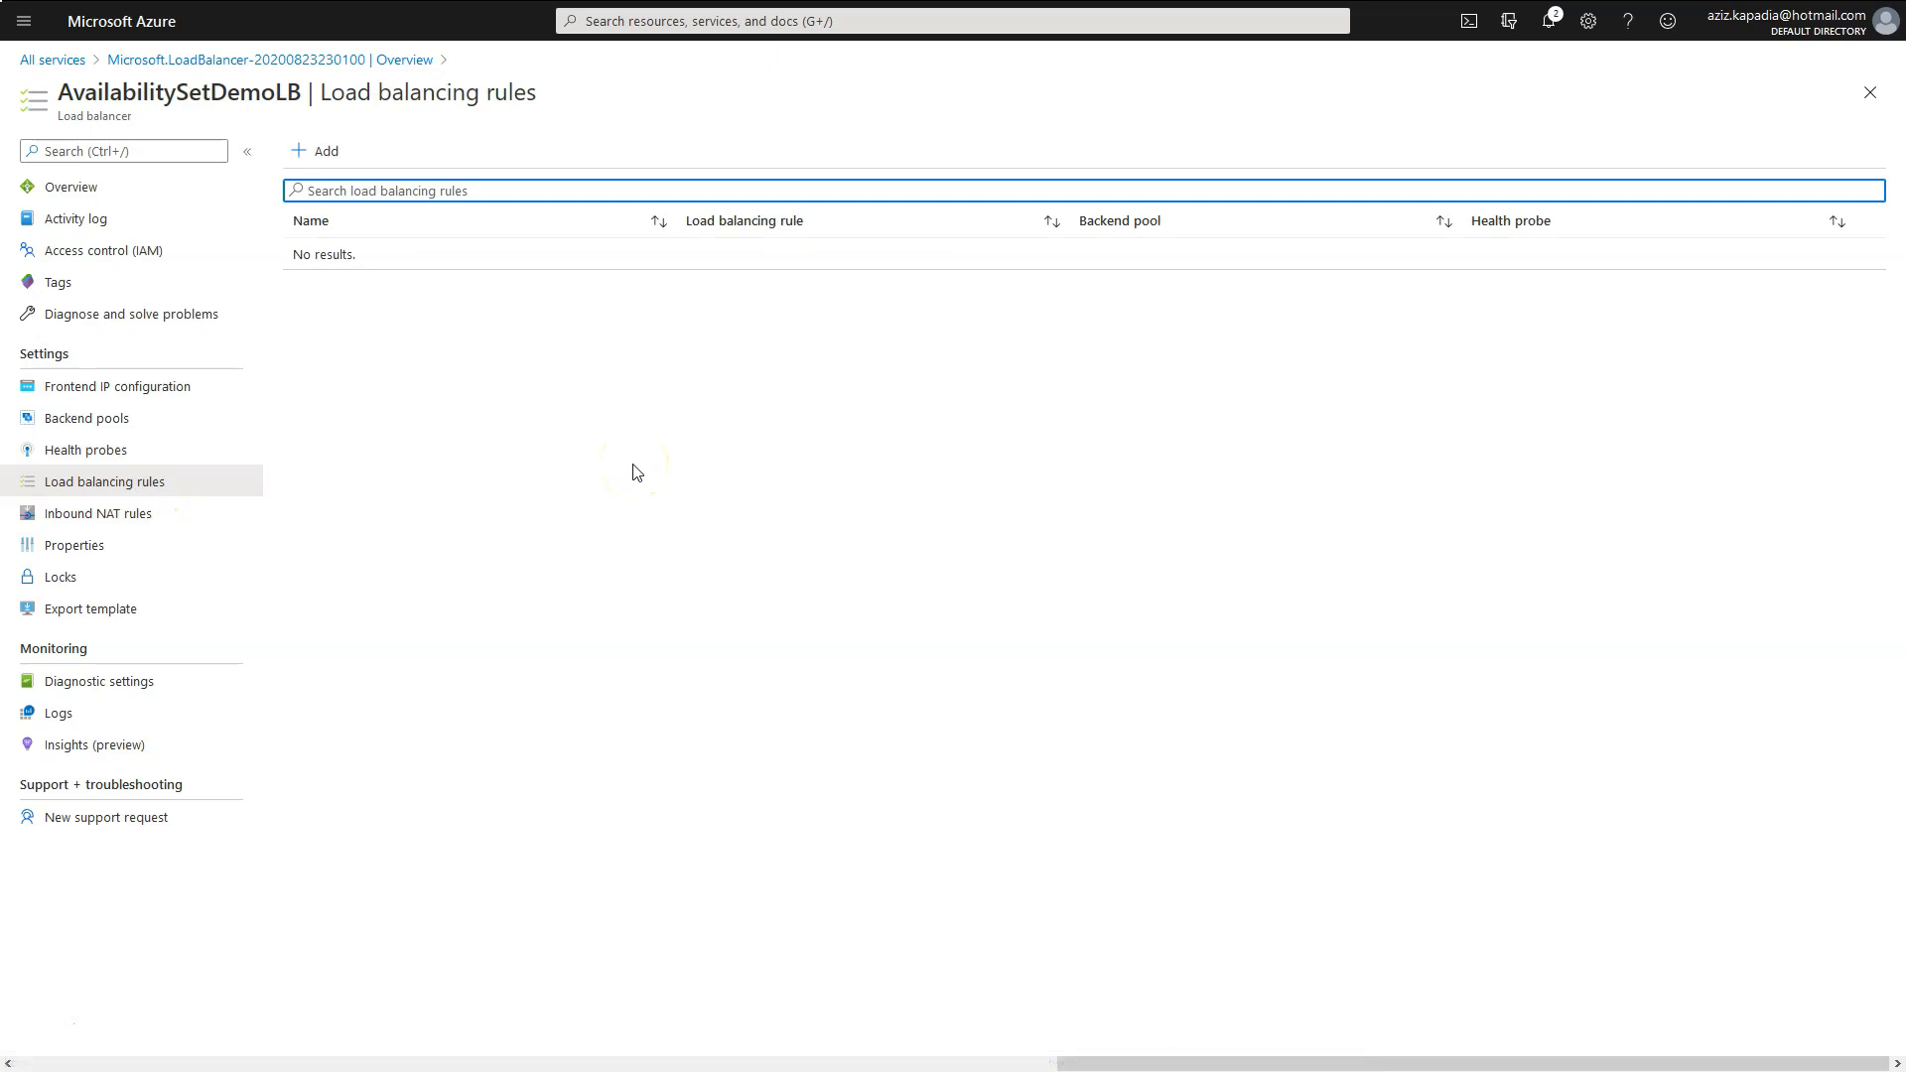
click(324, 155)
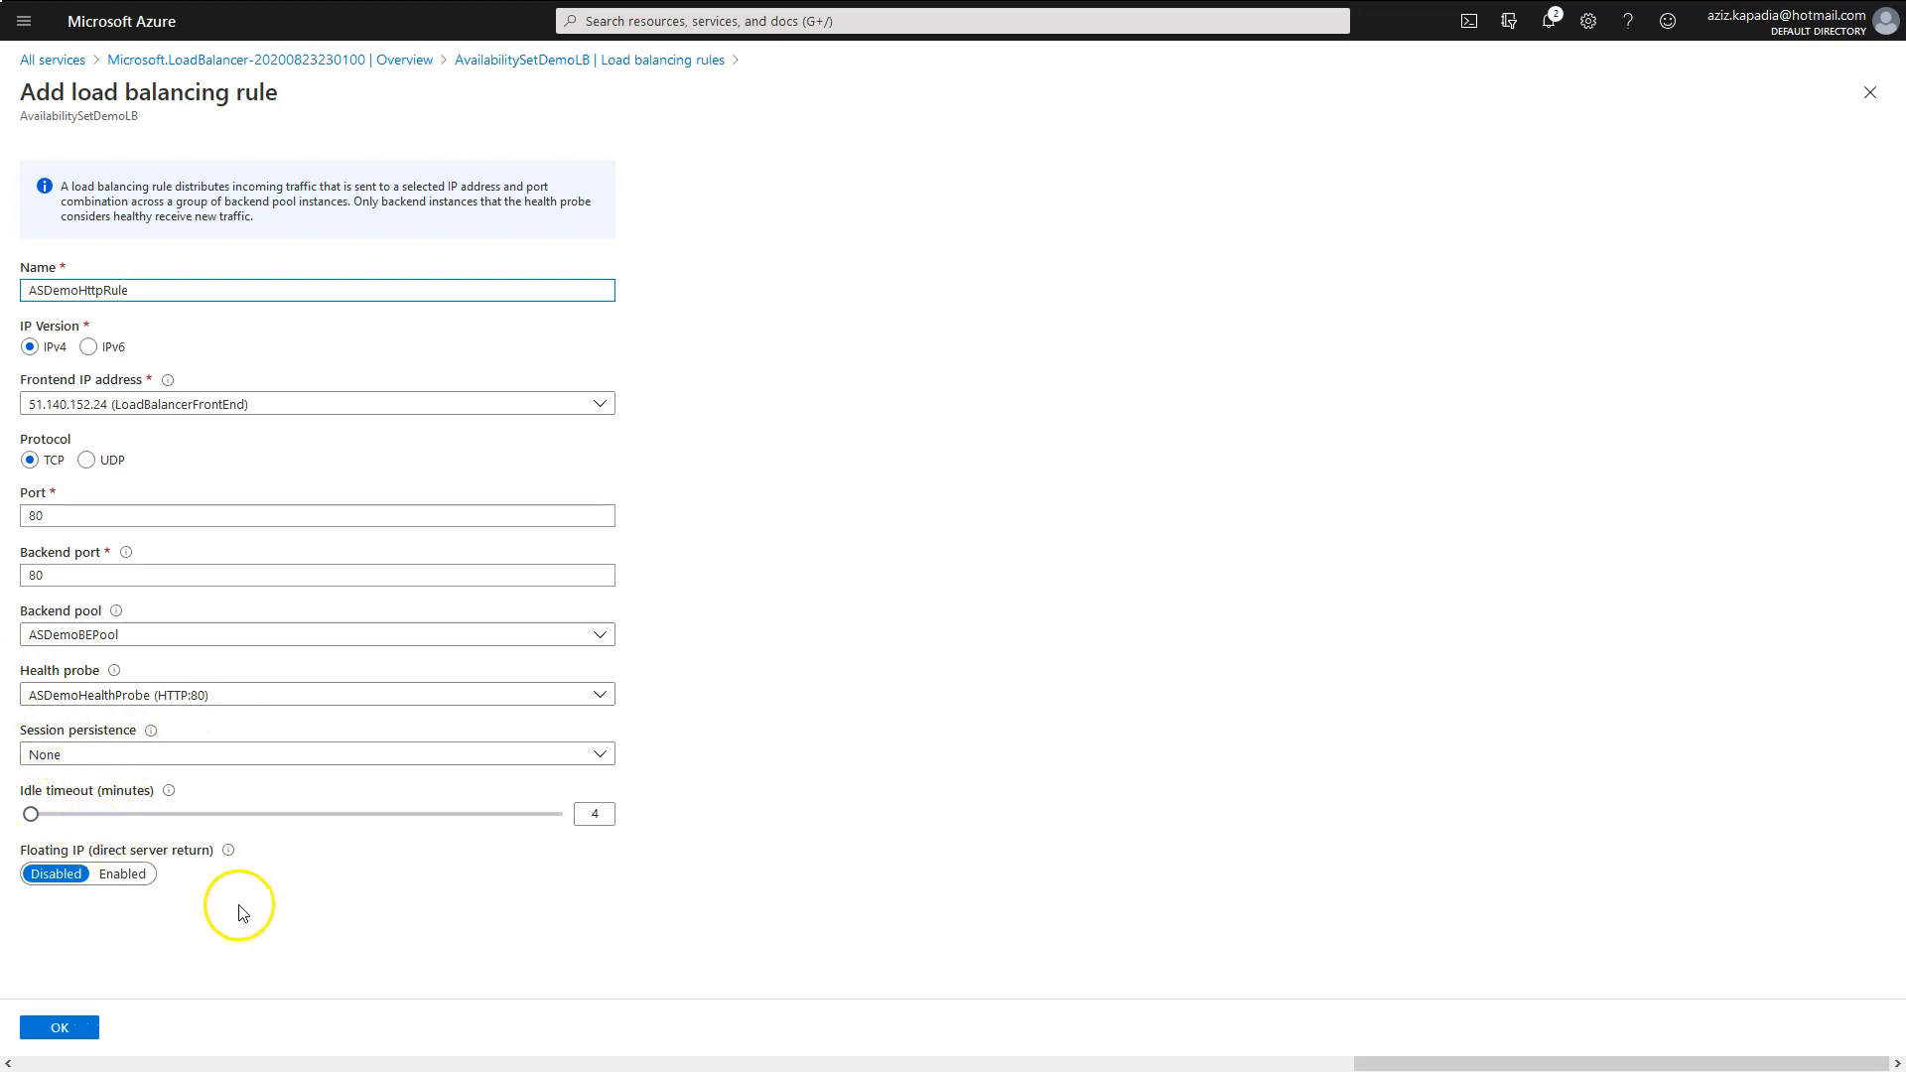
click(60, 1028)
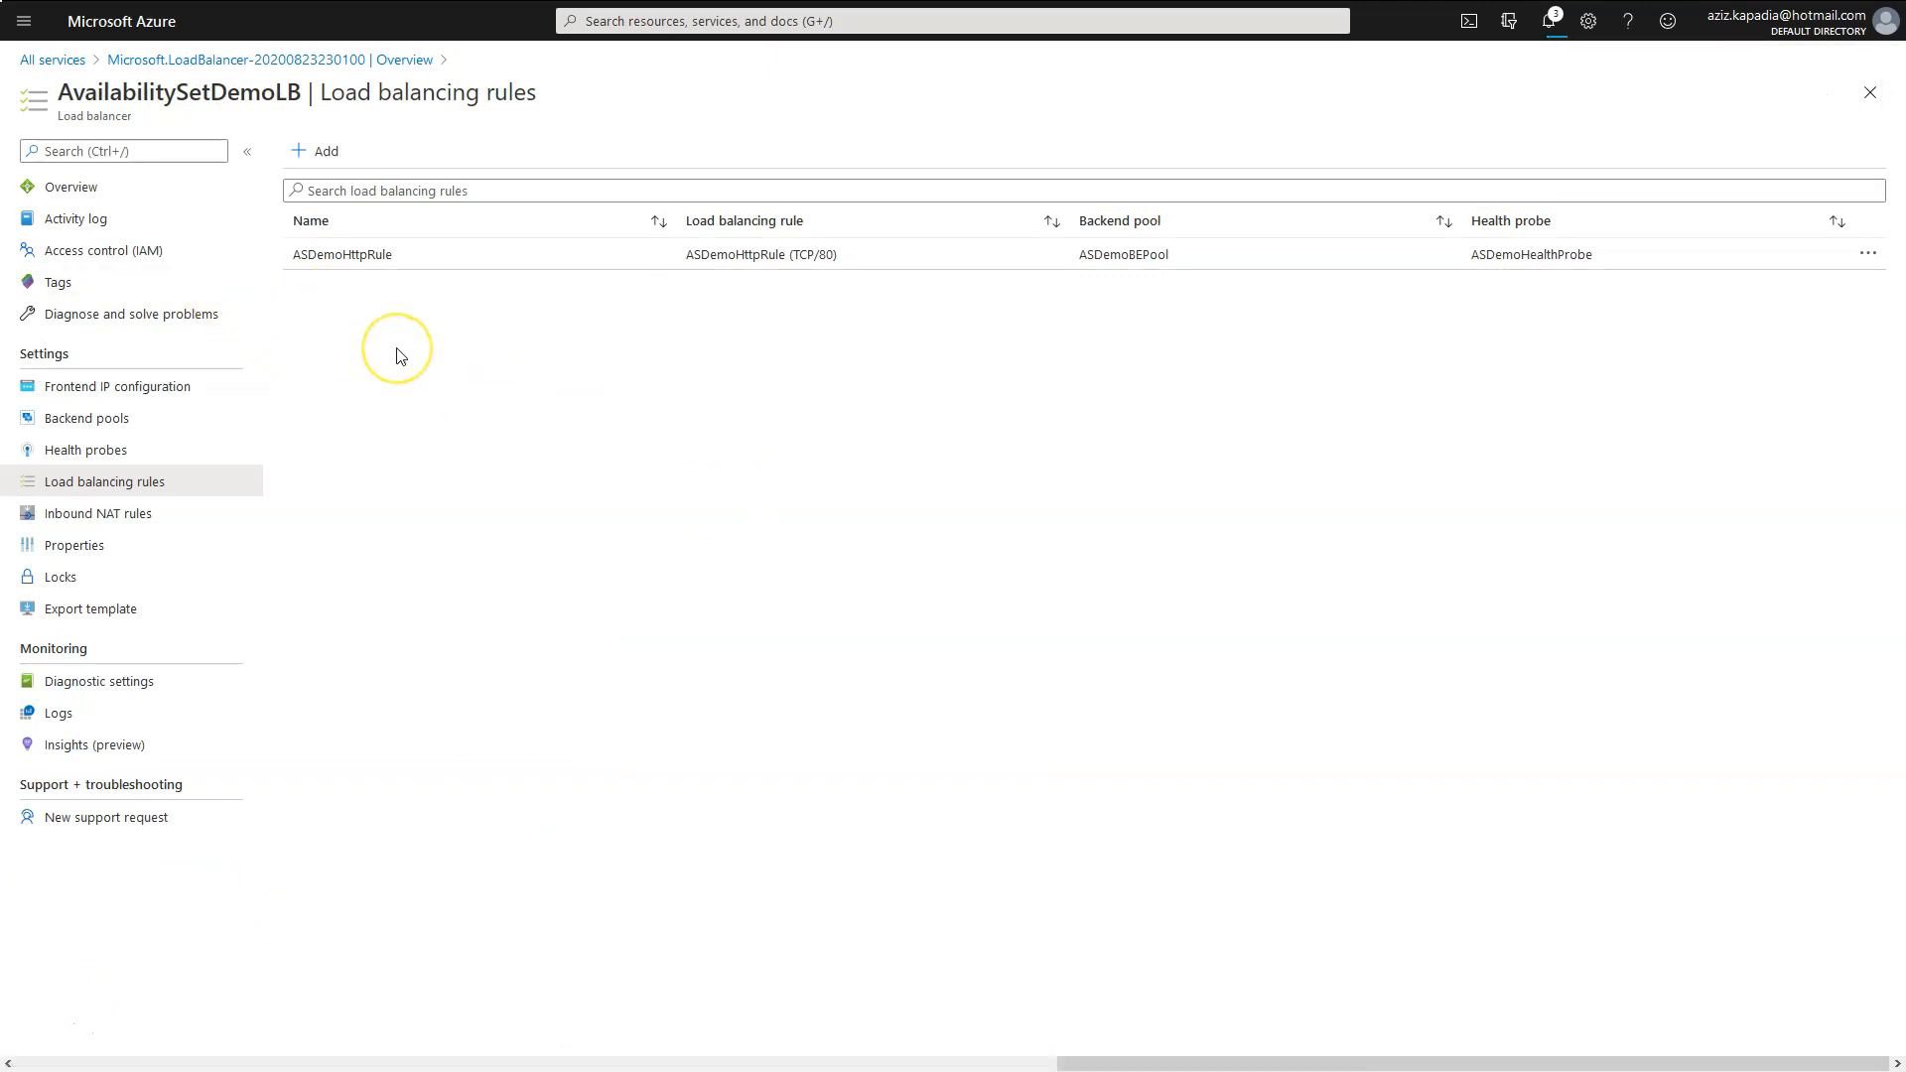
Find Availability Set in the Marketplace and start creating one.
click(24, 21)
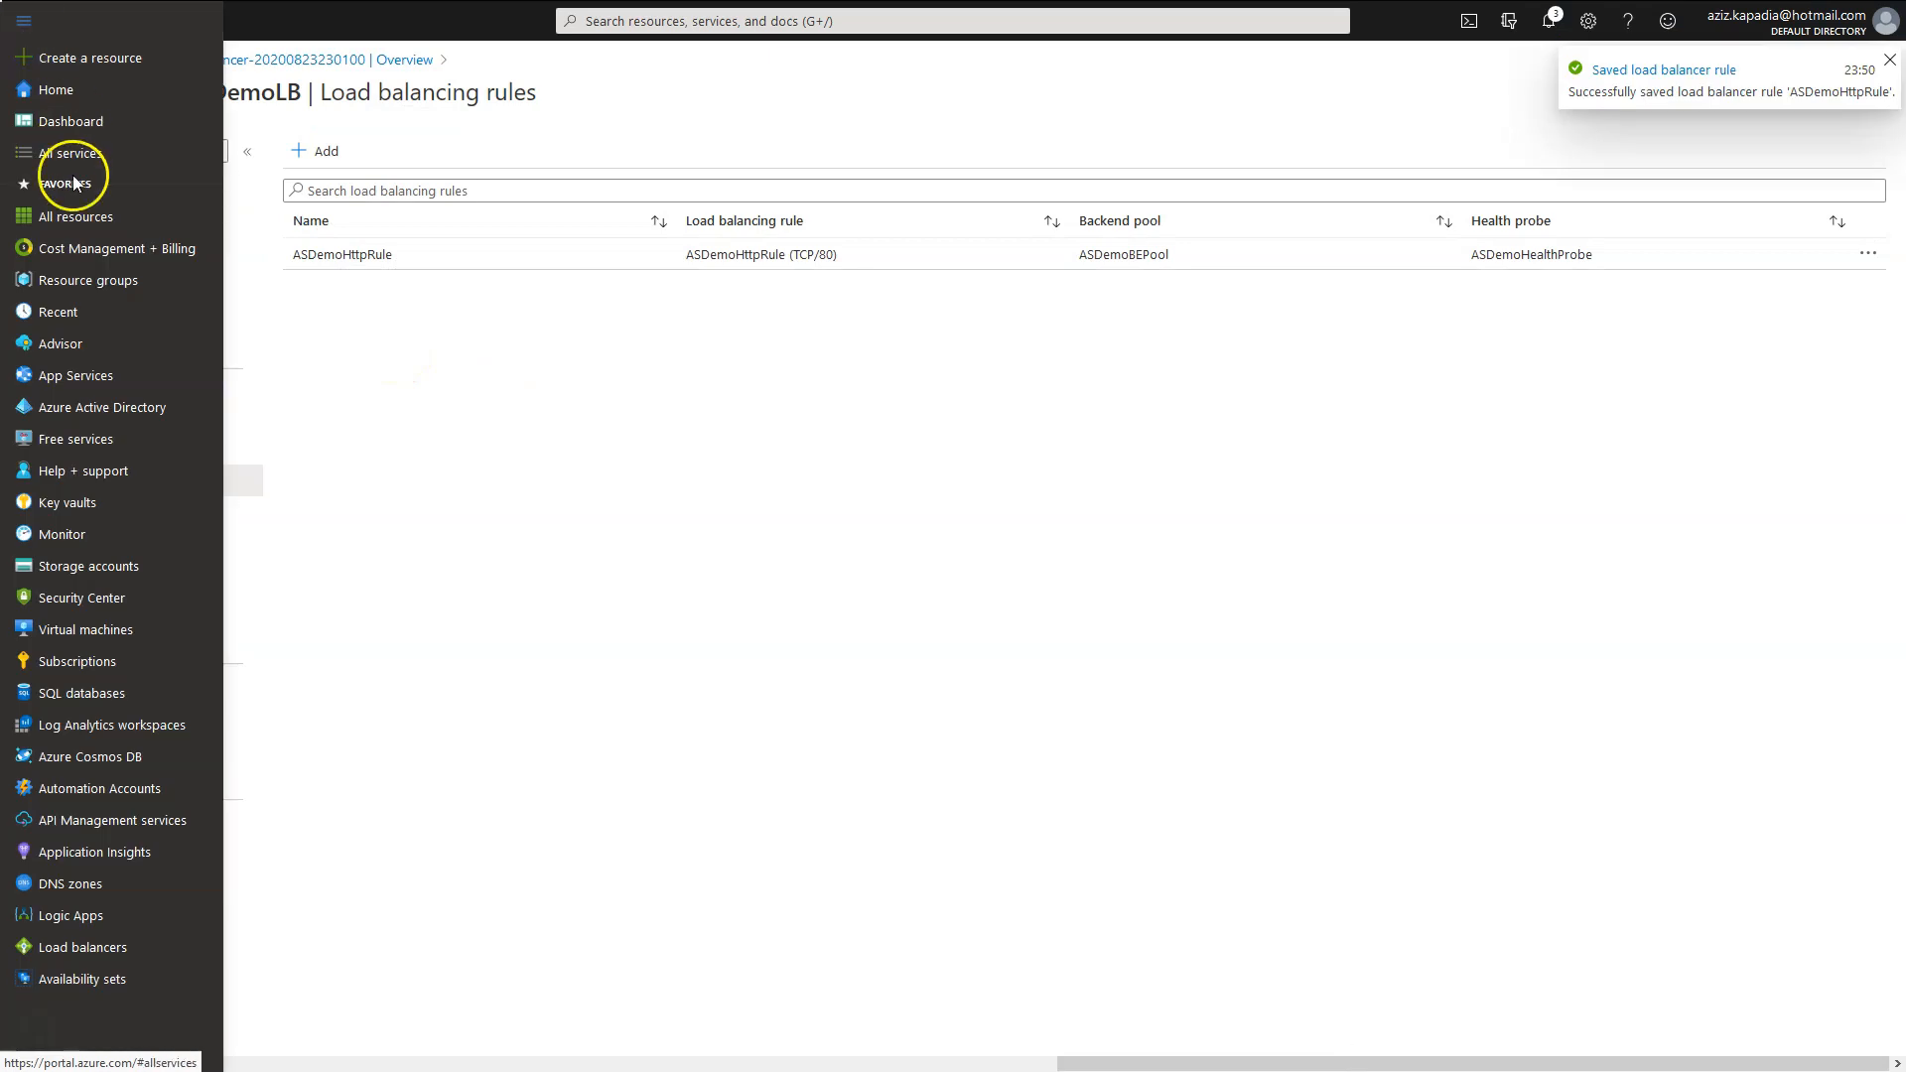
click(89, 58)
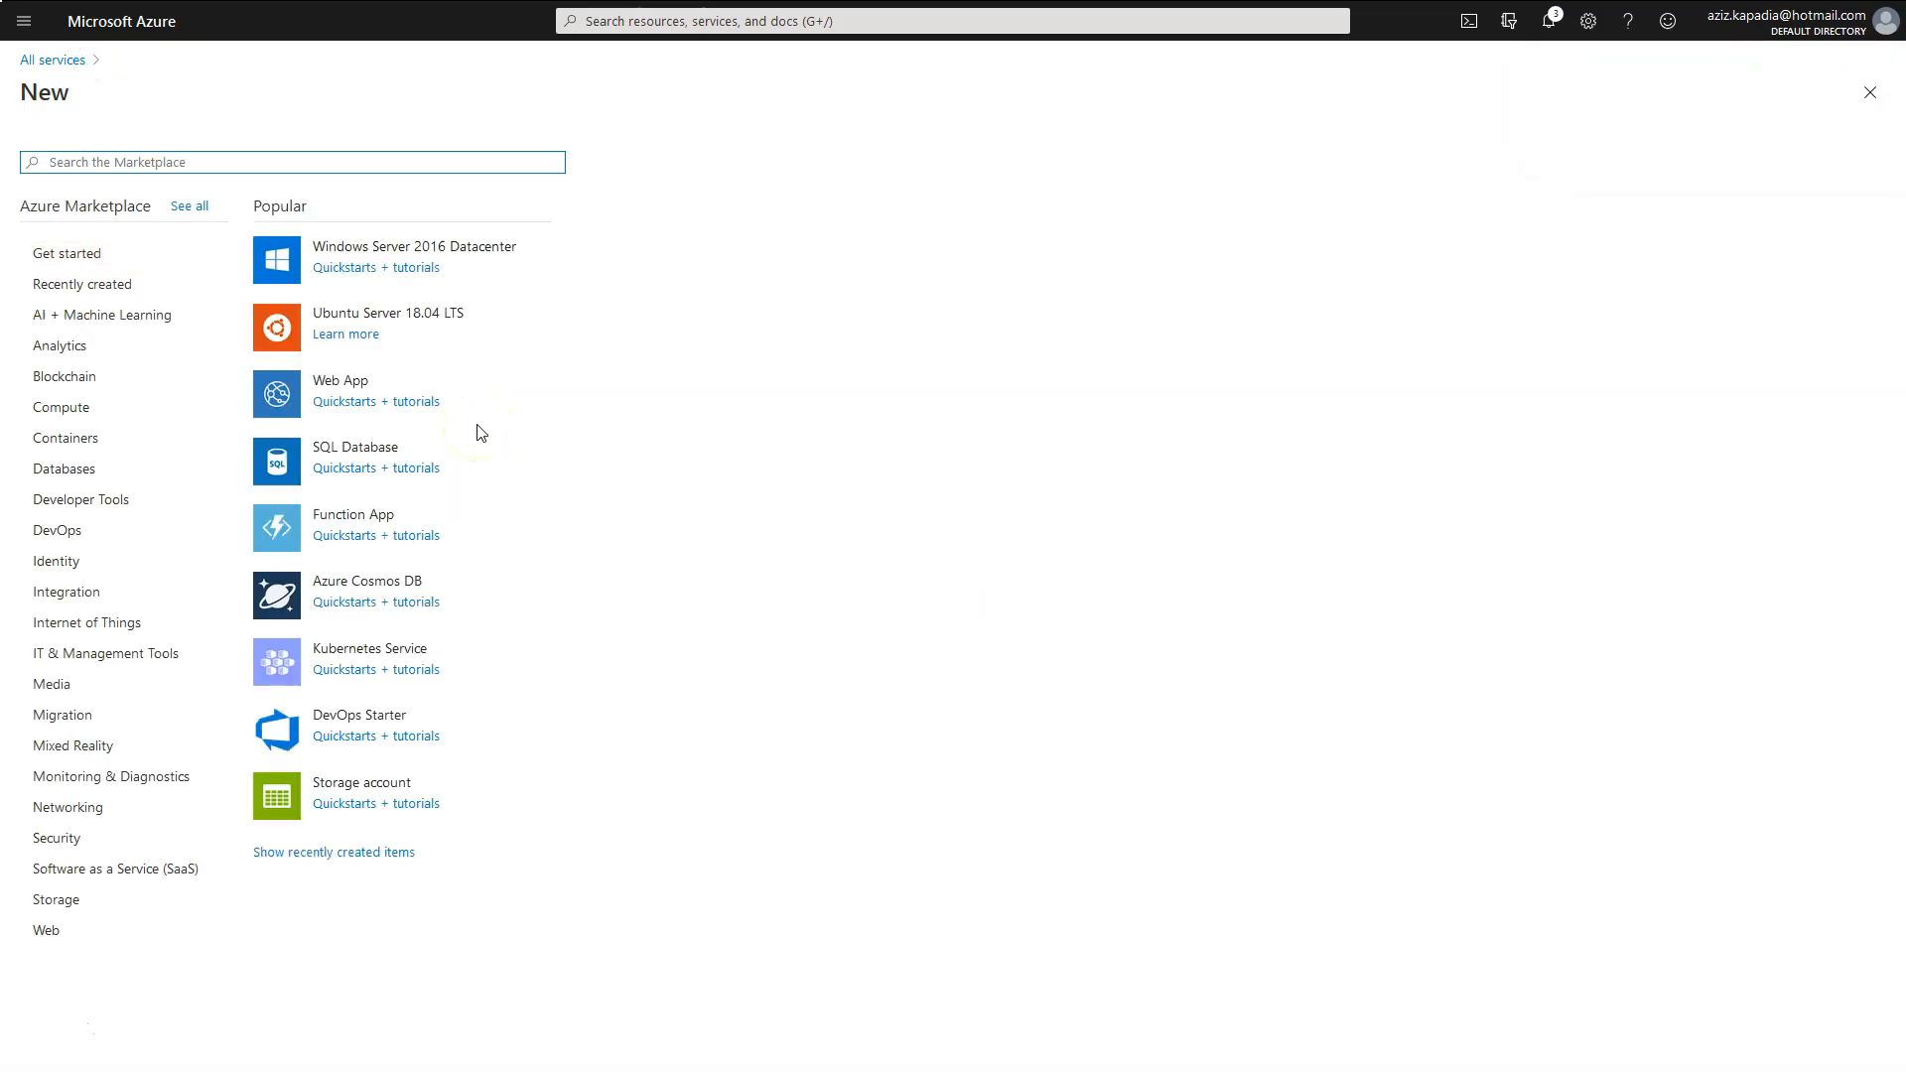
text(availa)
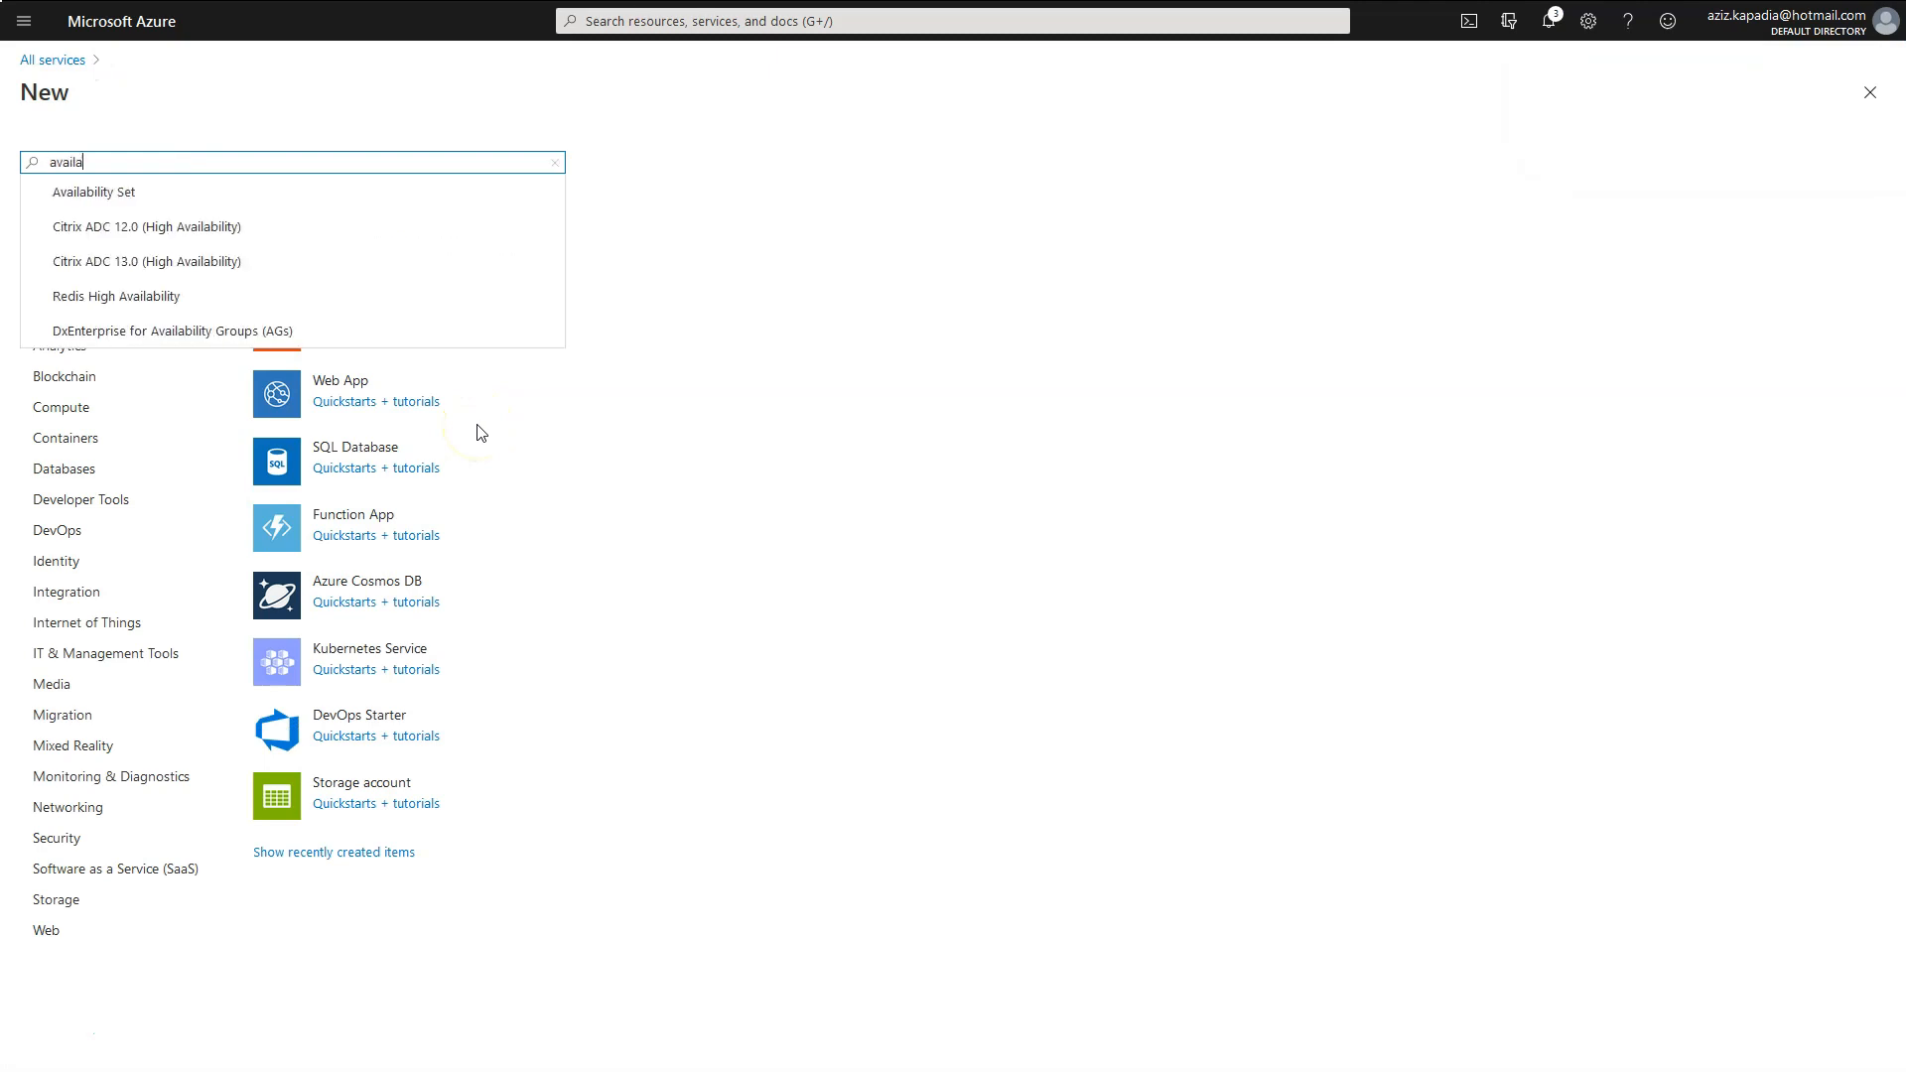
click(117, 190)
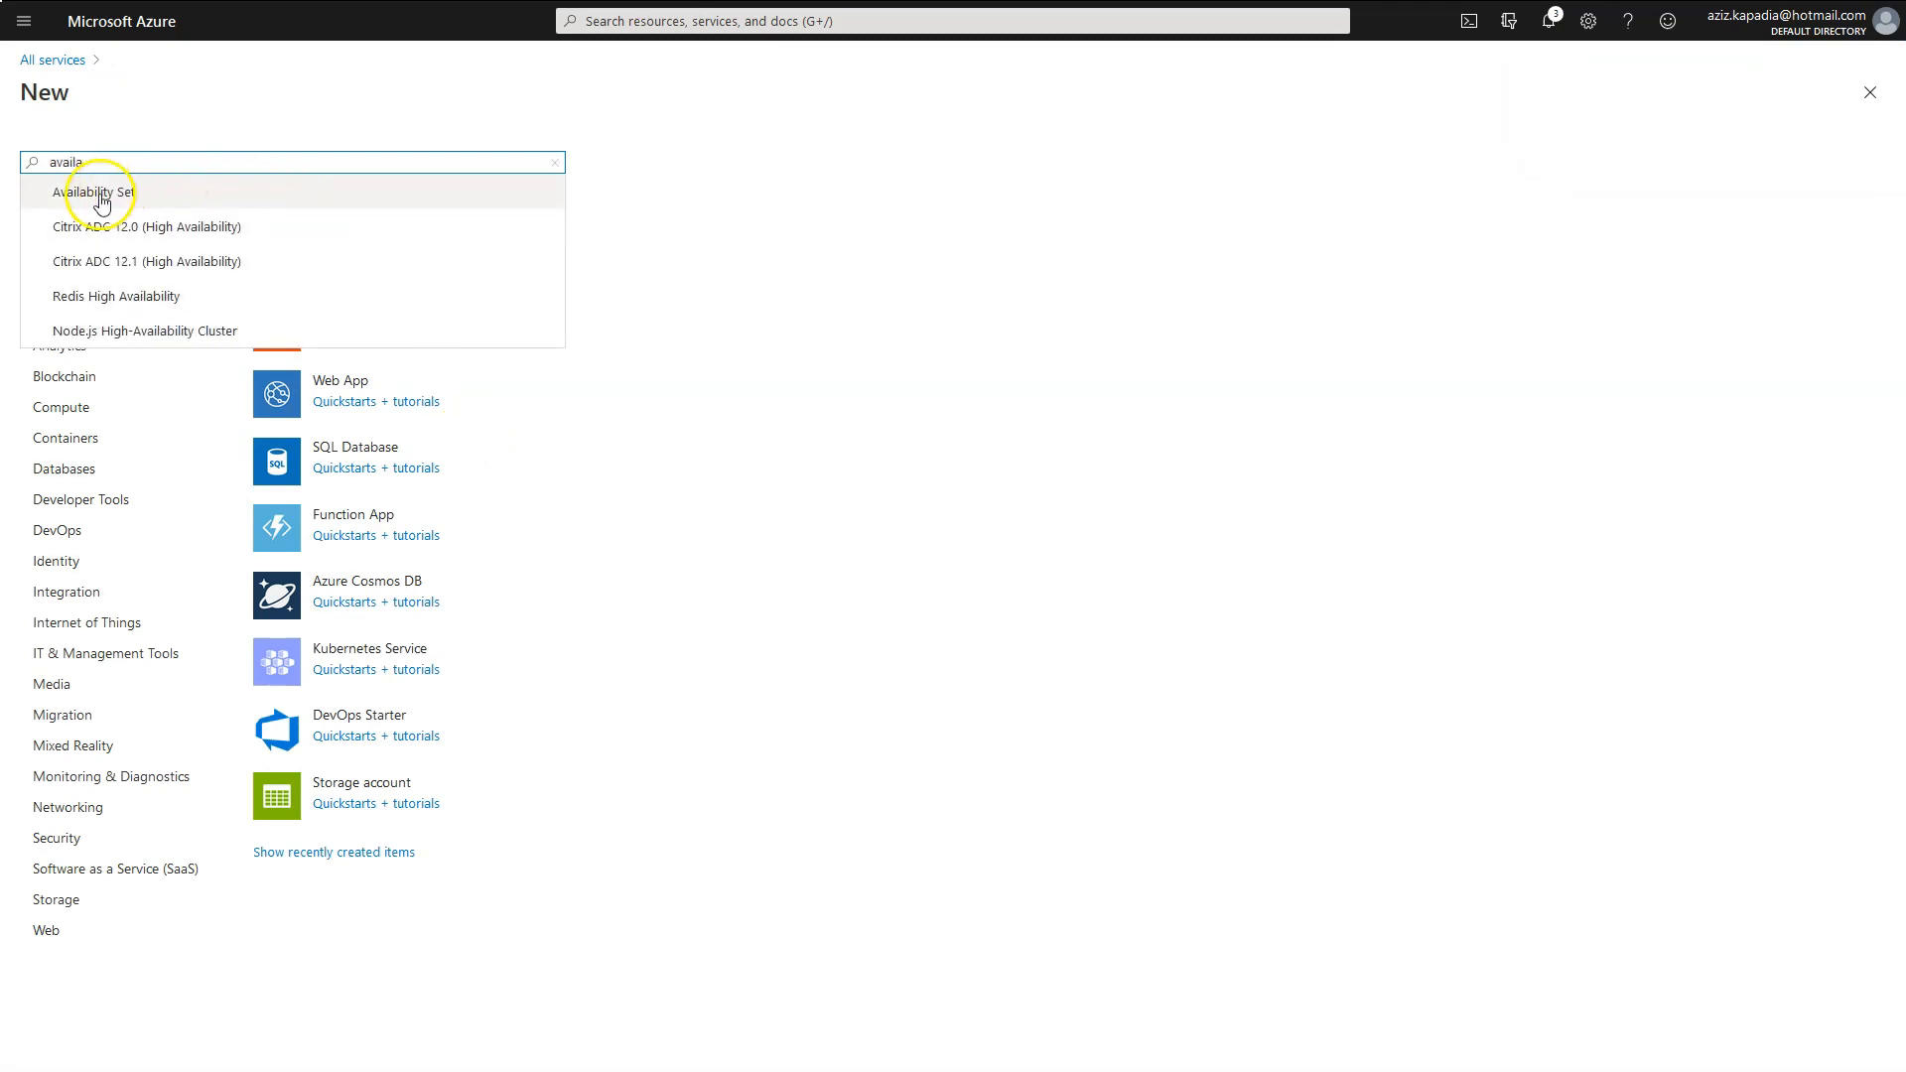
click(554, 289)
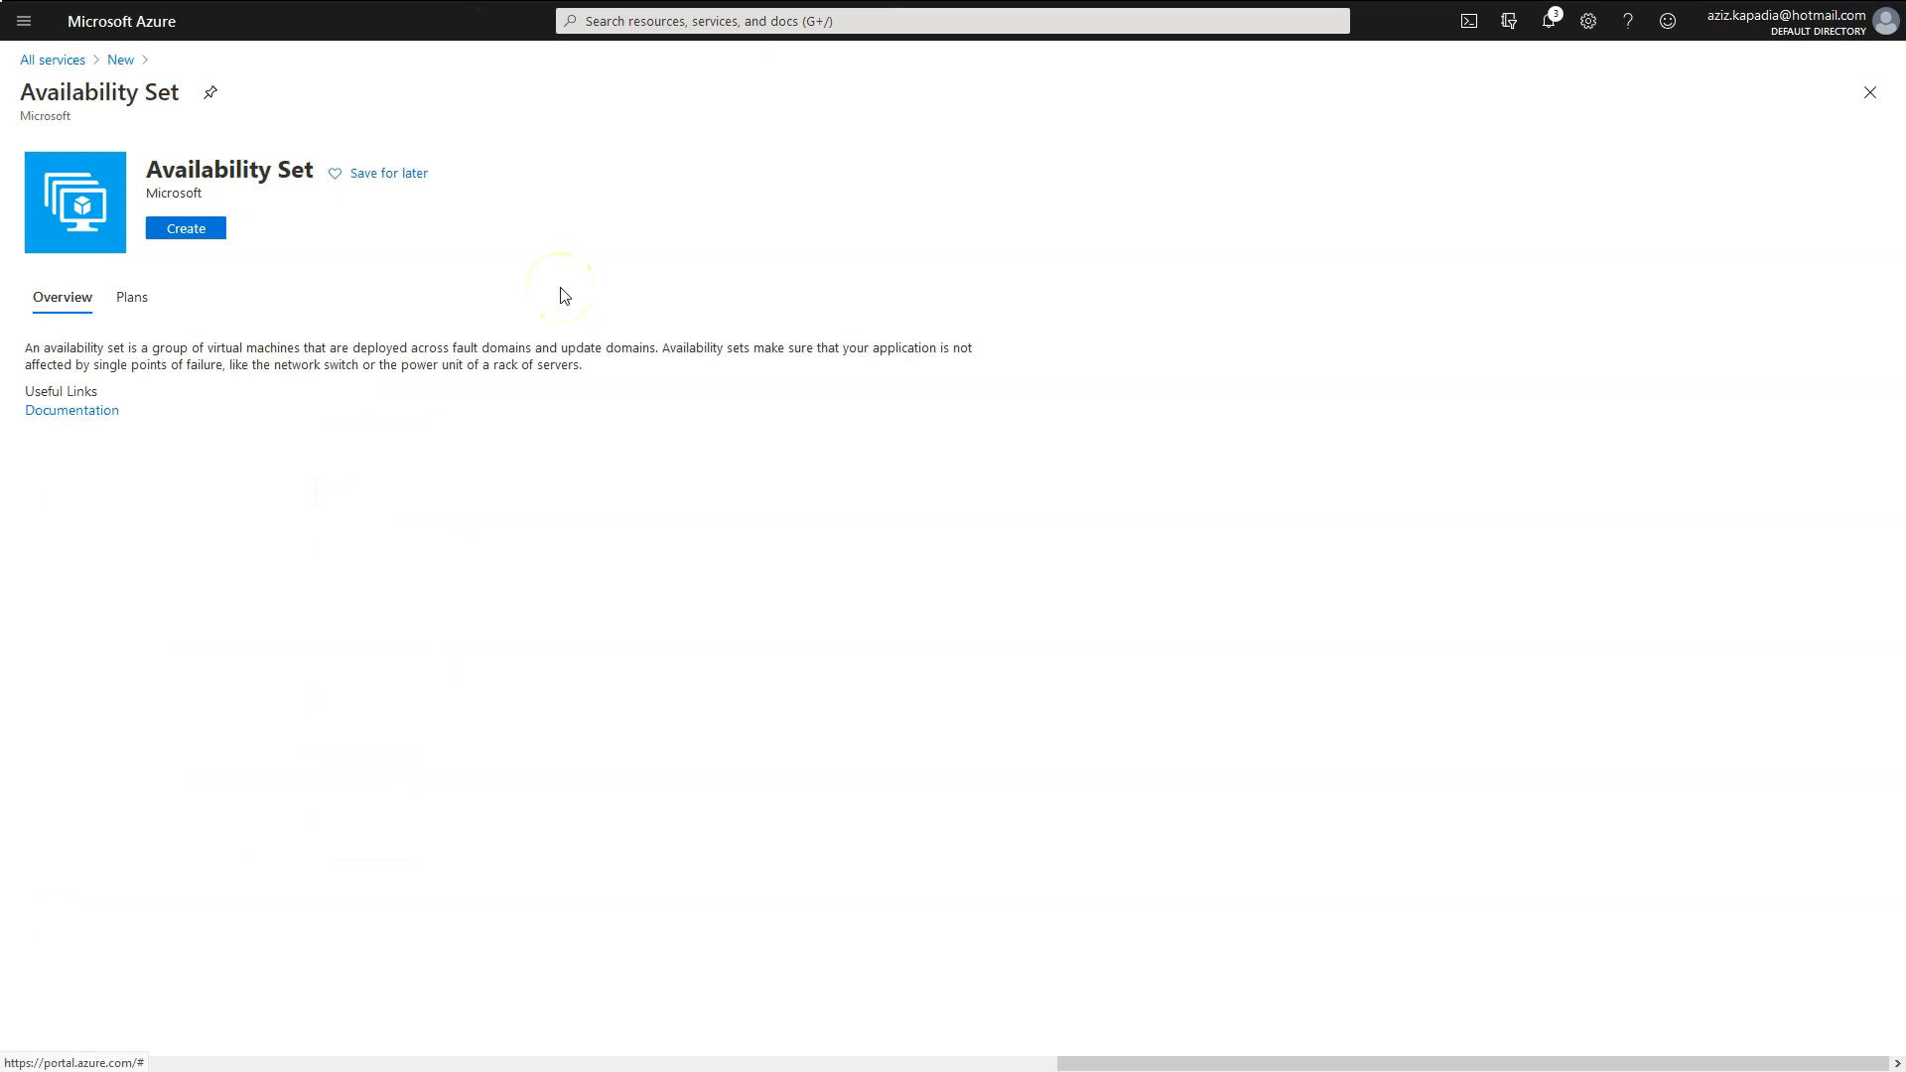
click(186, 229)
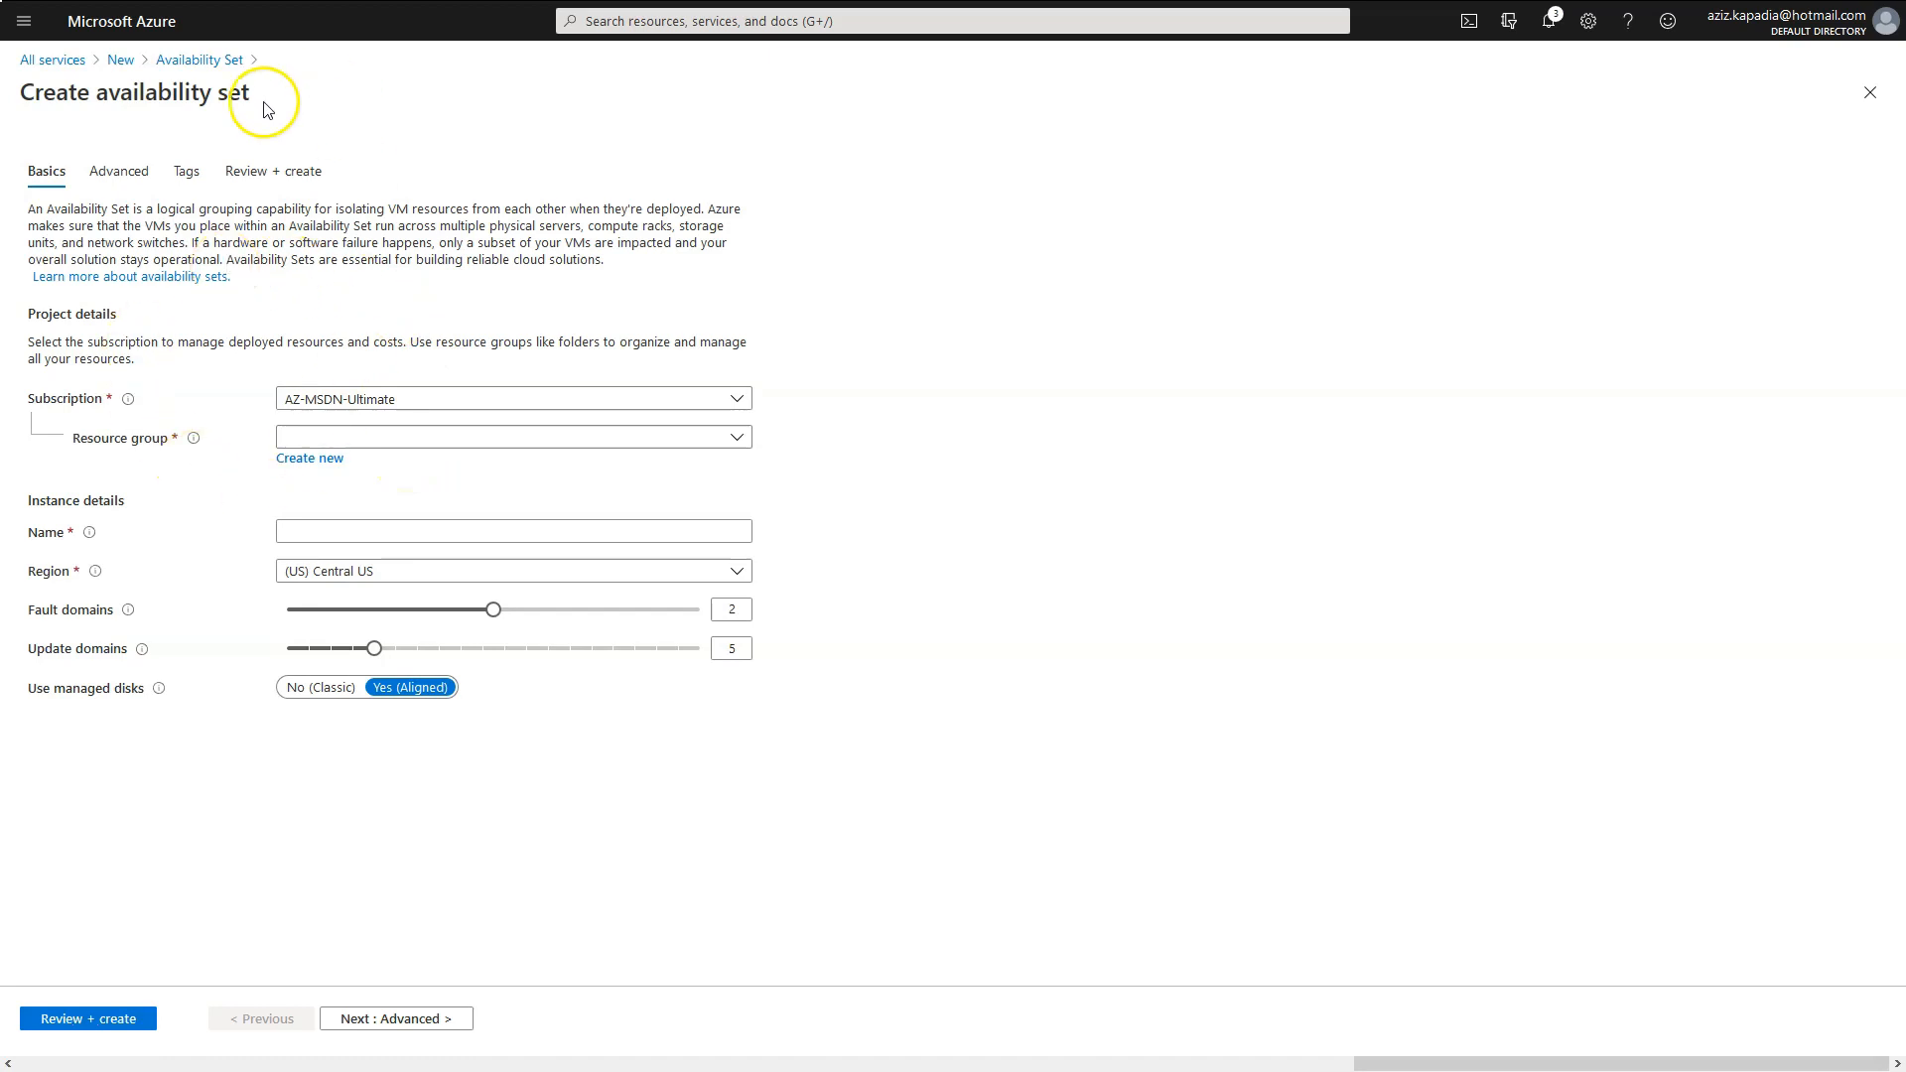
Set the availability set's resource group to AvailabilitySetDemoRG, name to DemoAS, region to UK South and update domains to 3.
click(459, 441)
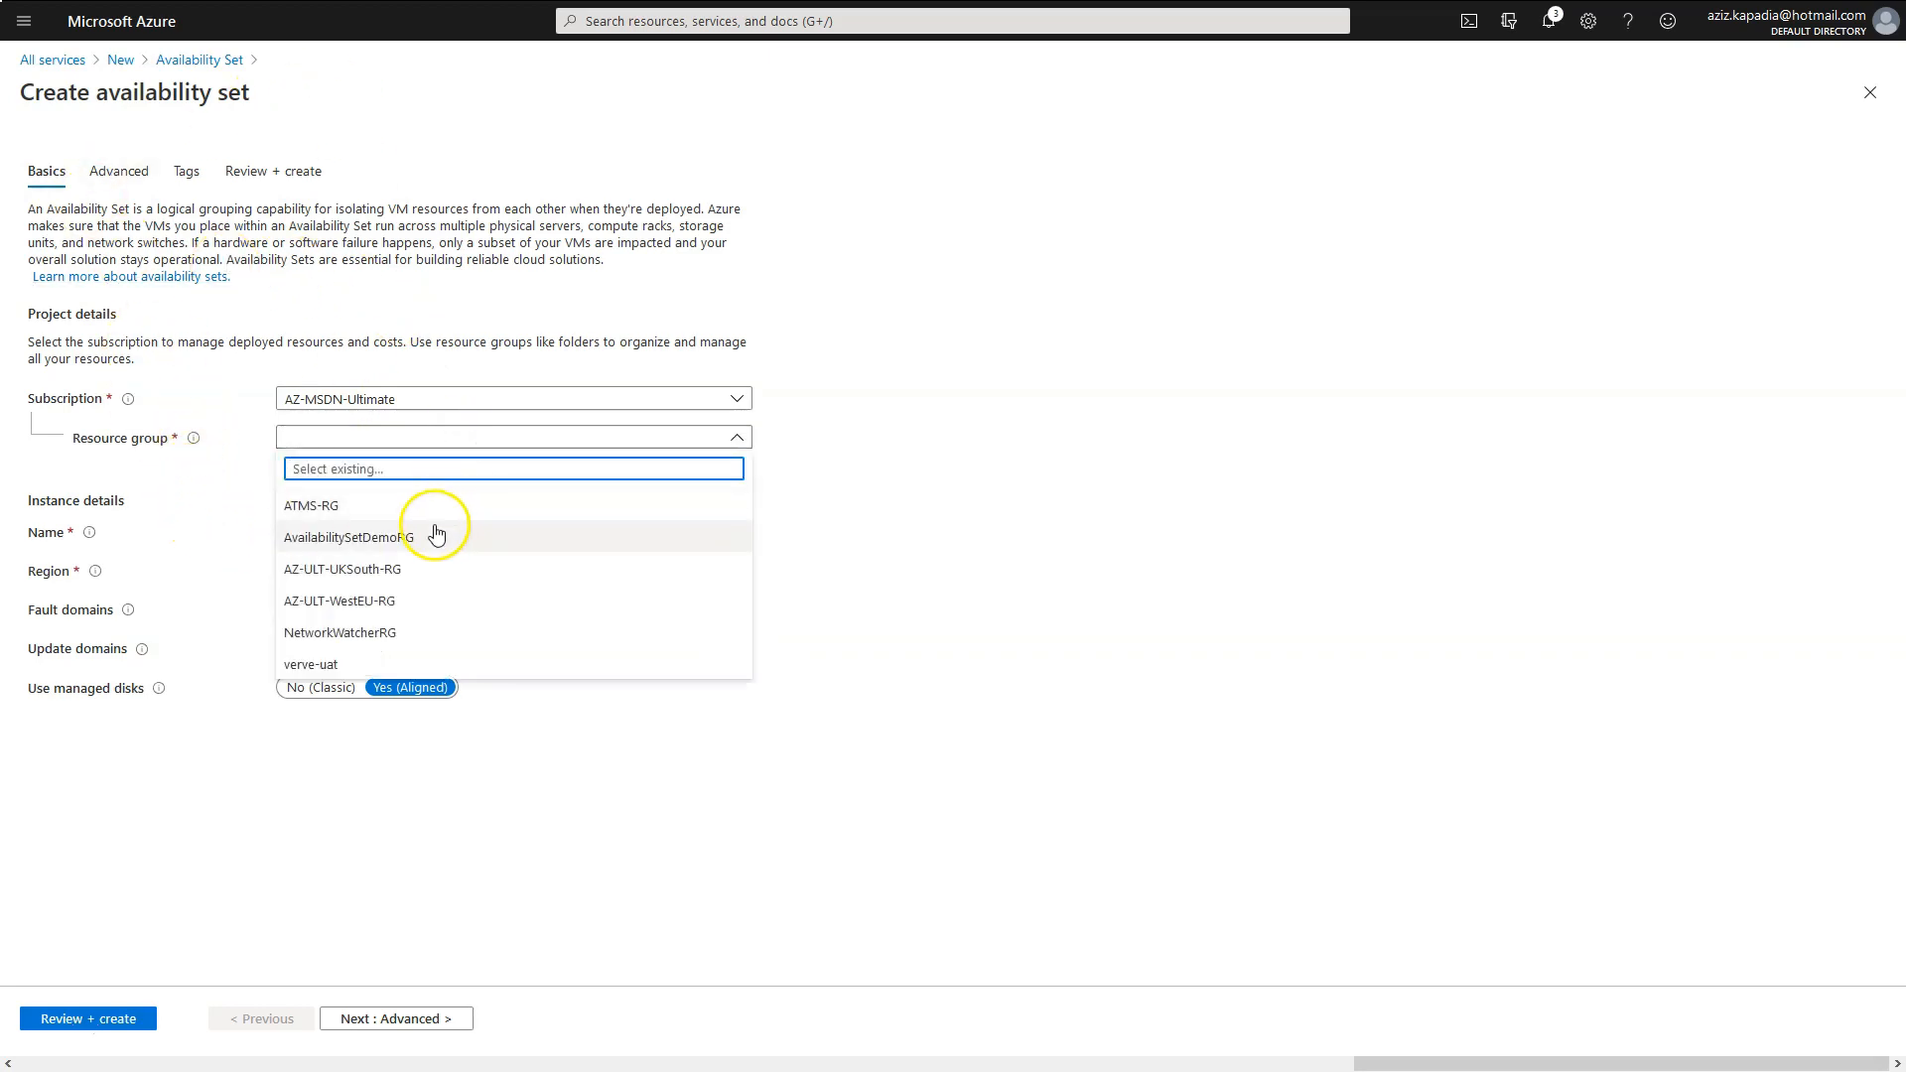
click(381, 541)
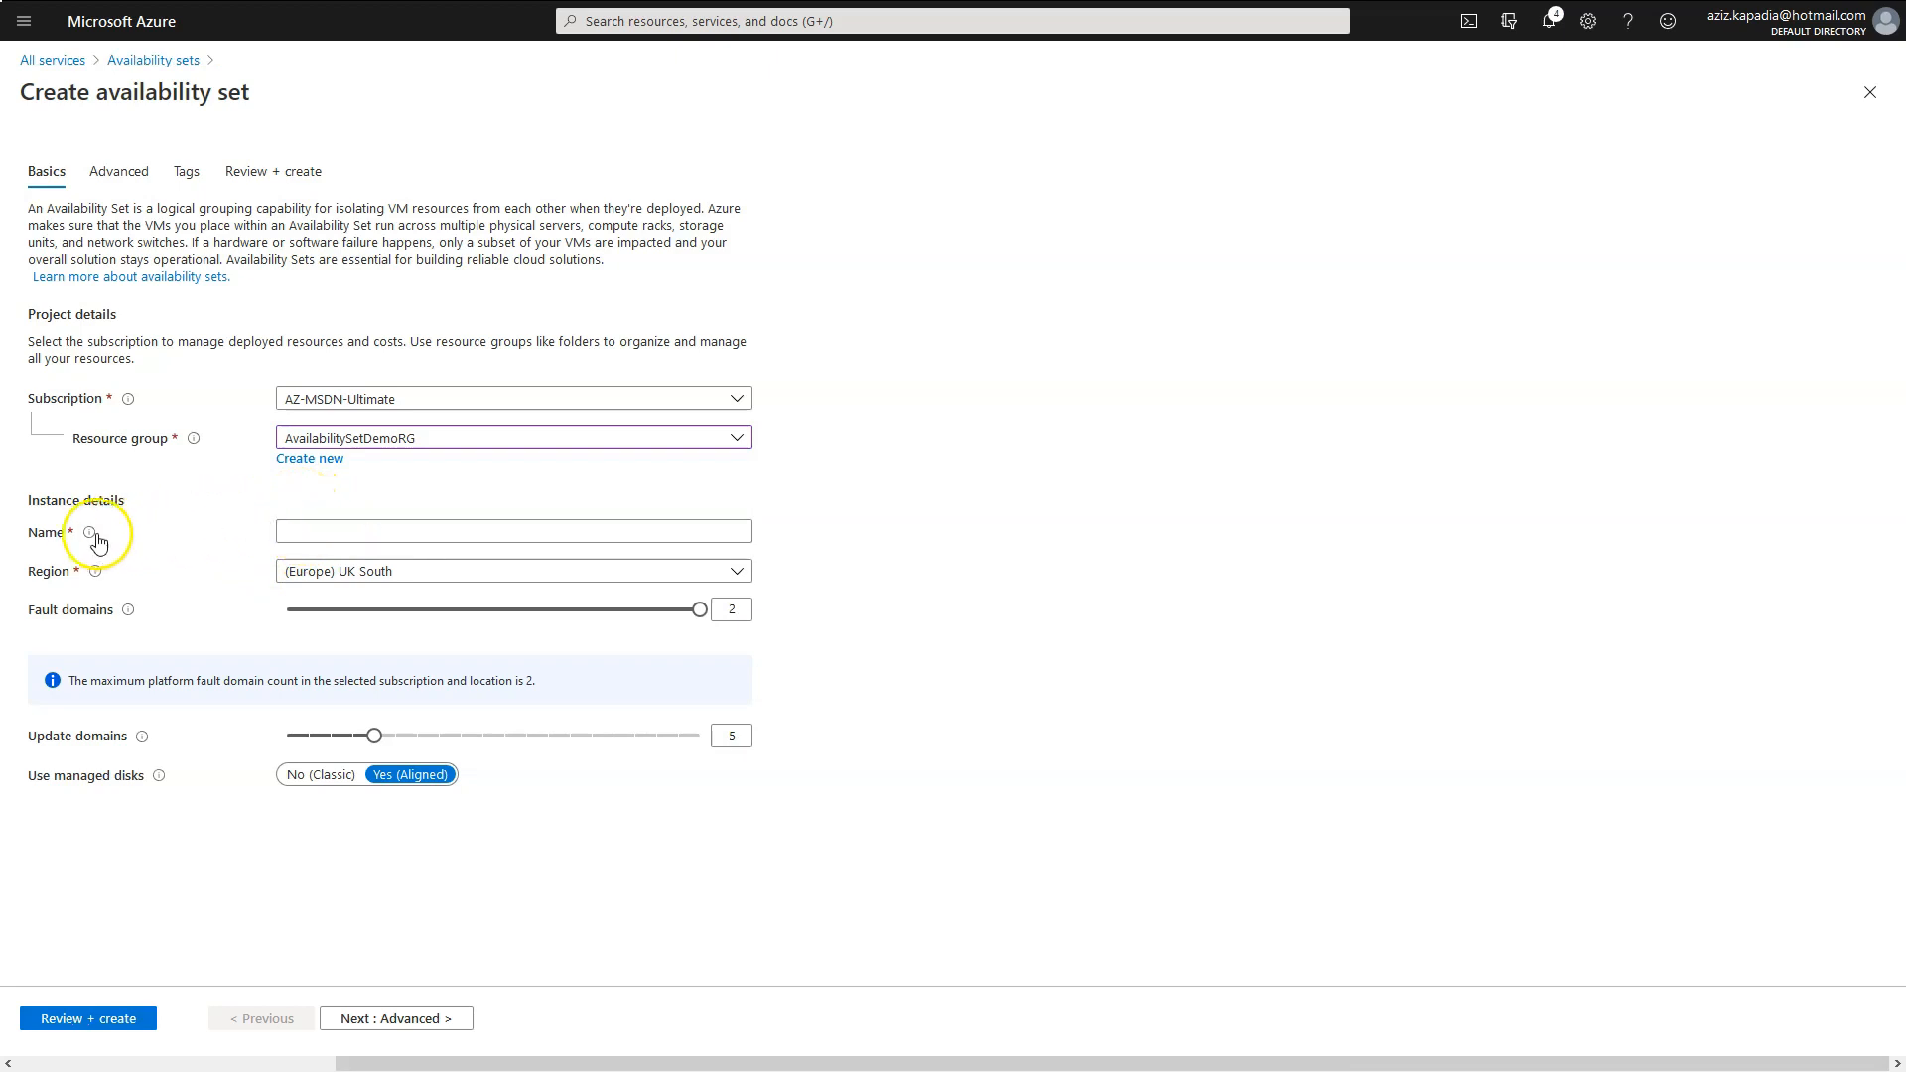
click(308, 530)
text(Demo)
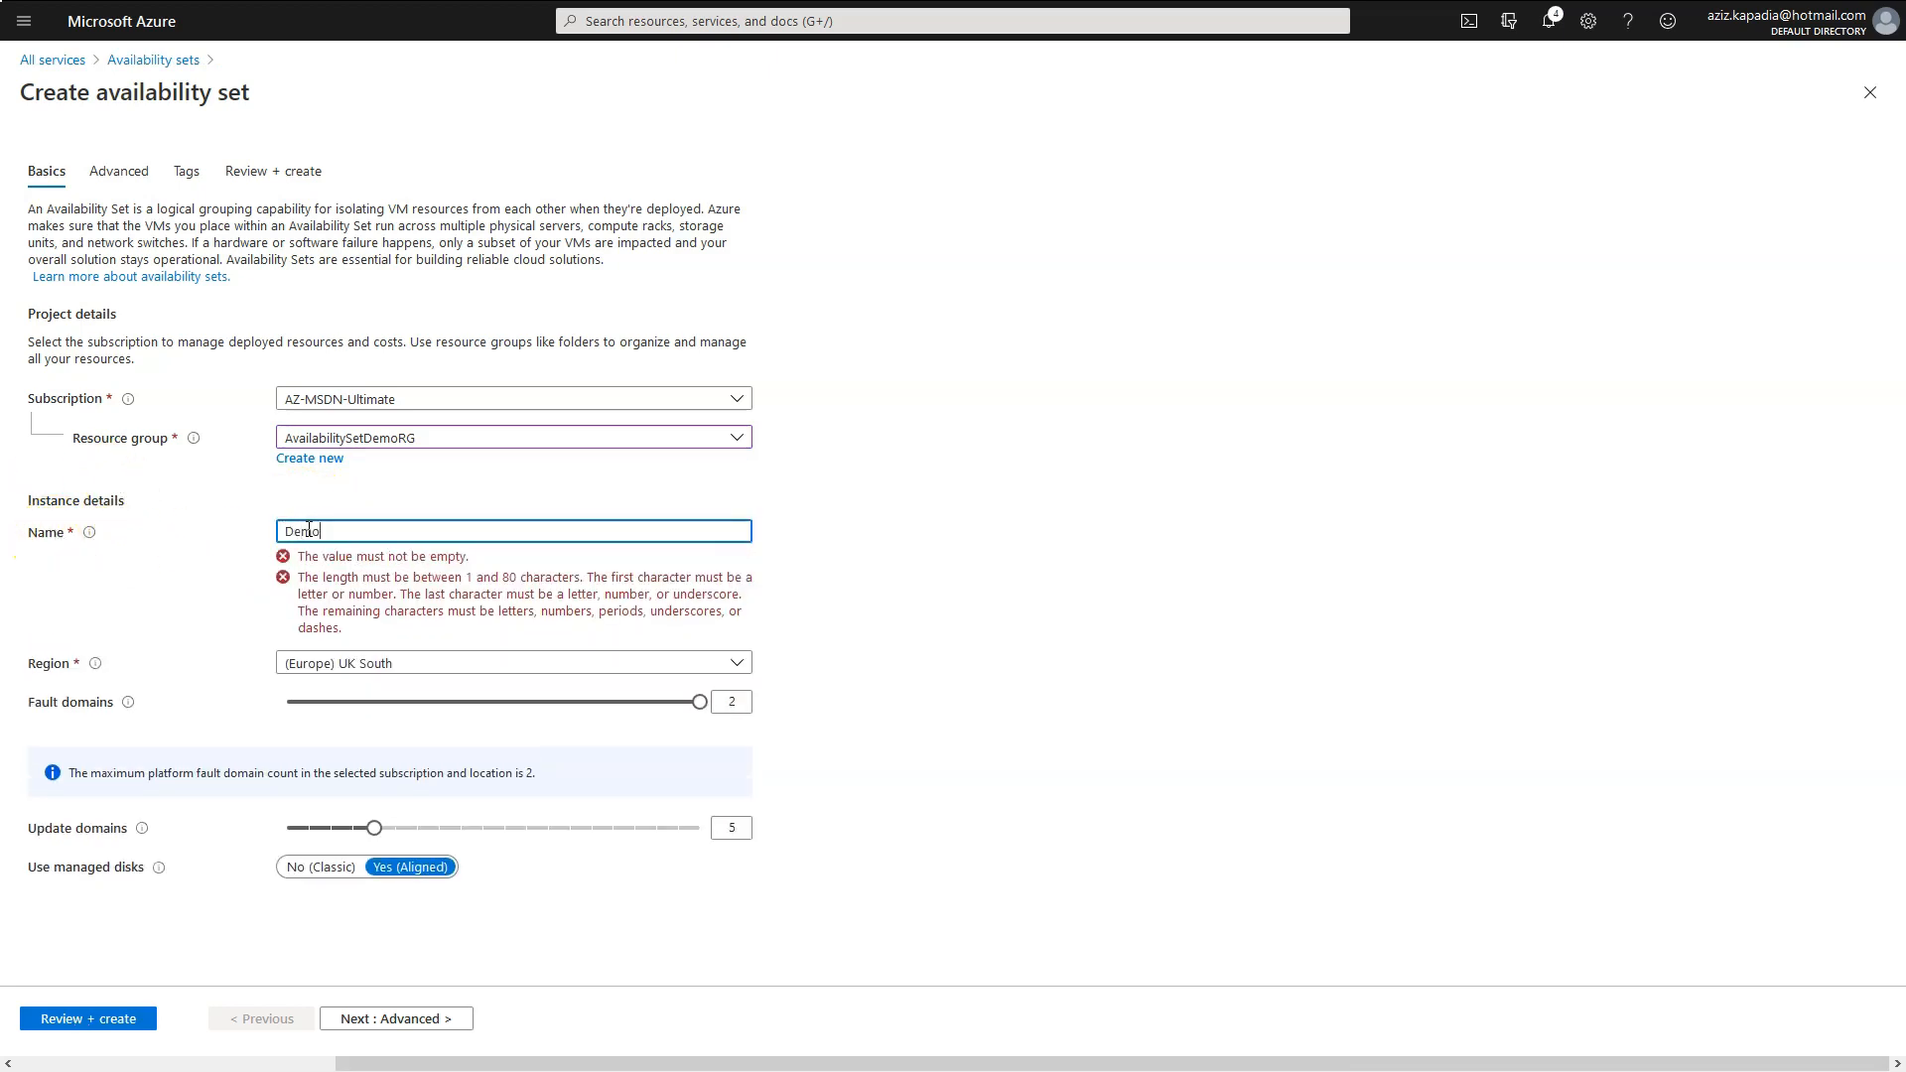
text(AS)
click(282, 568)
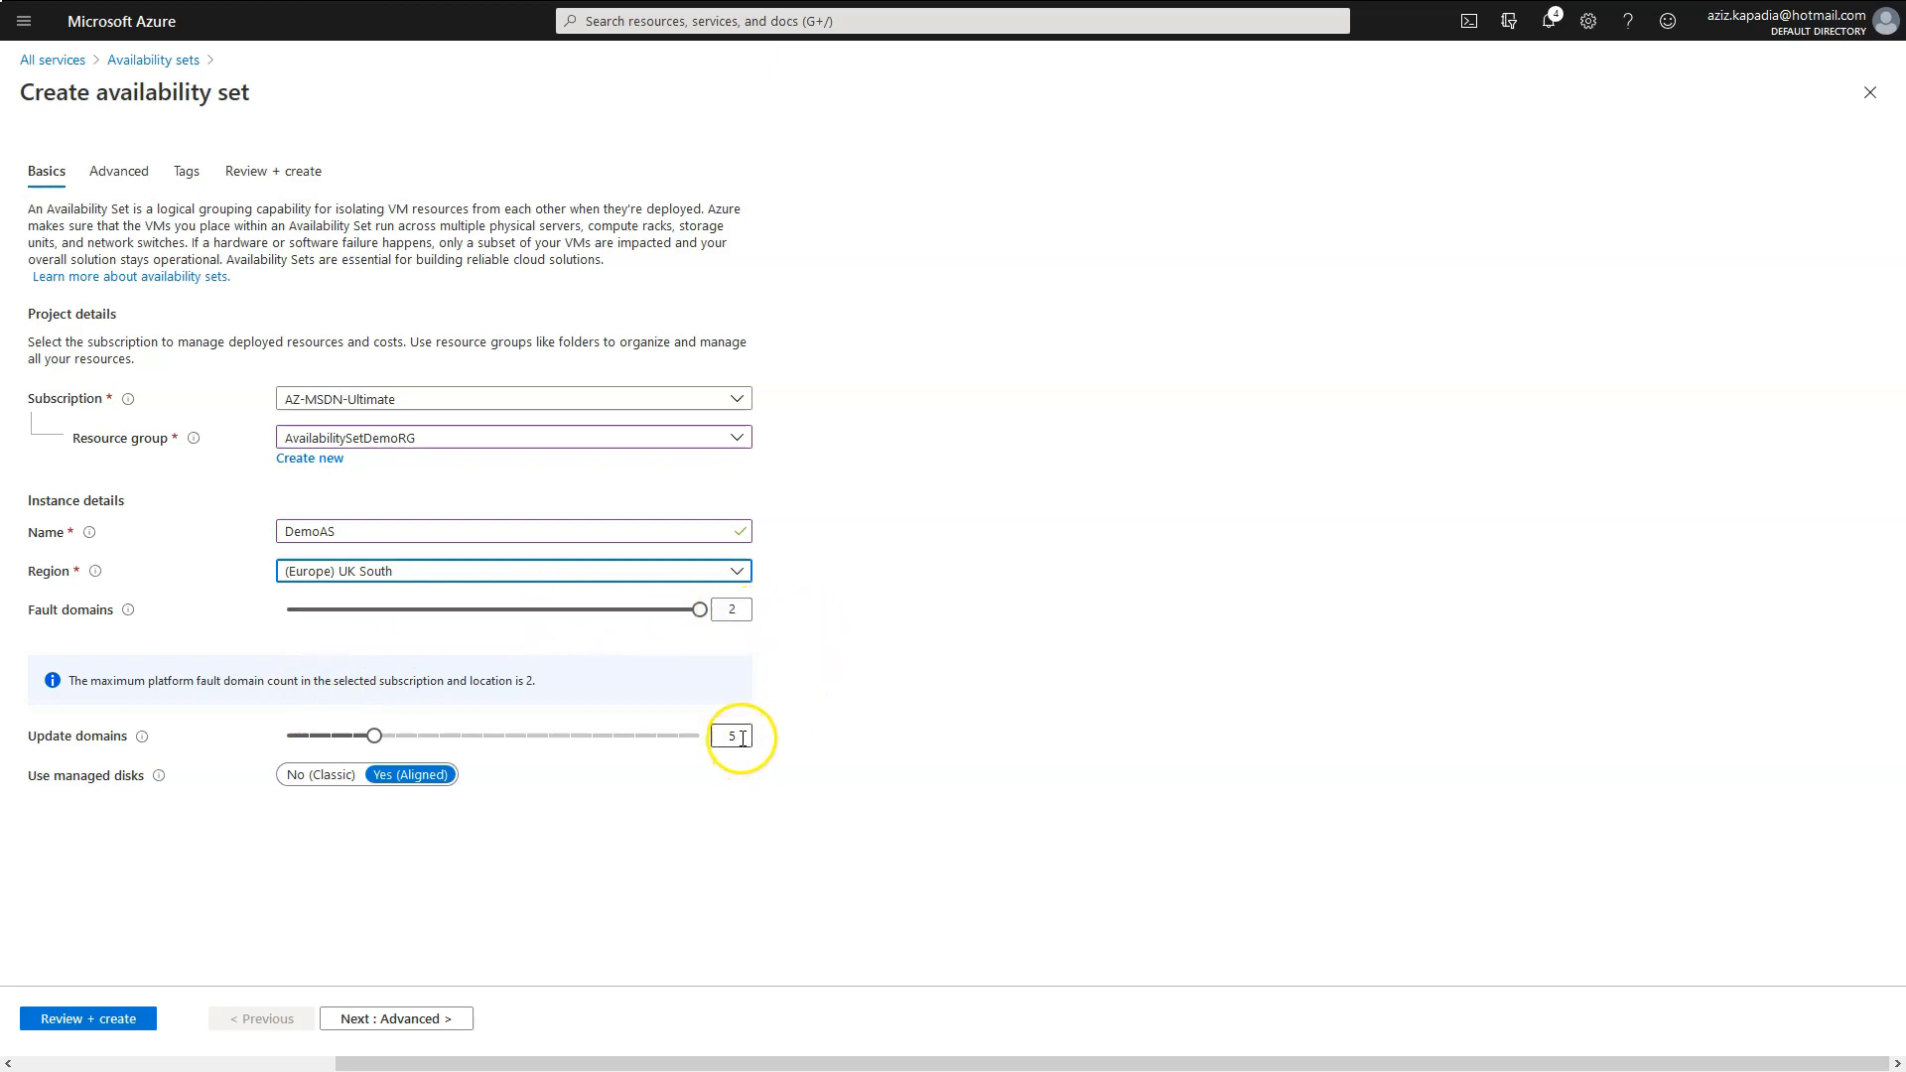
drag(373, 736, 334, 740)
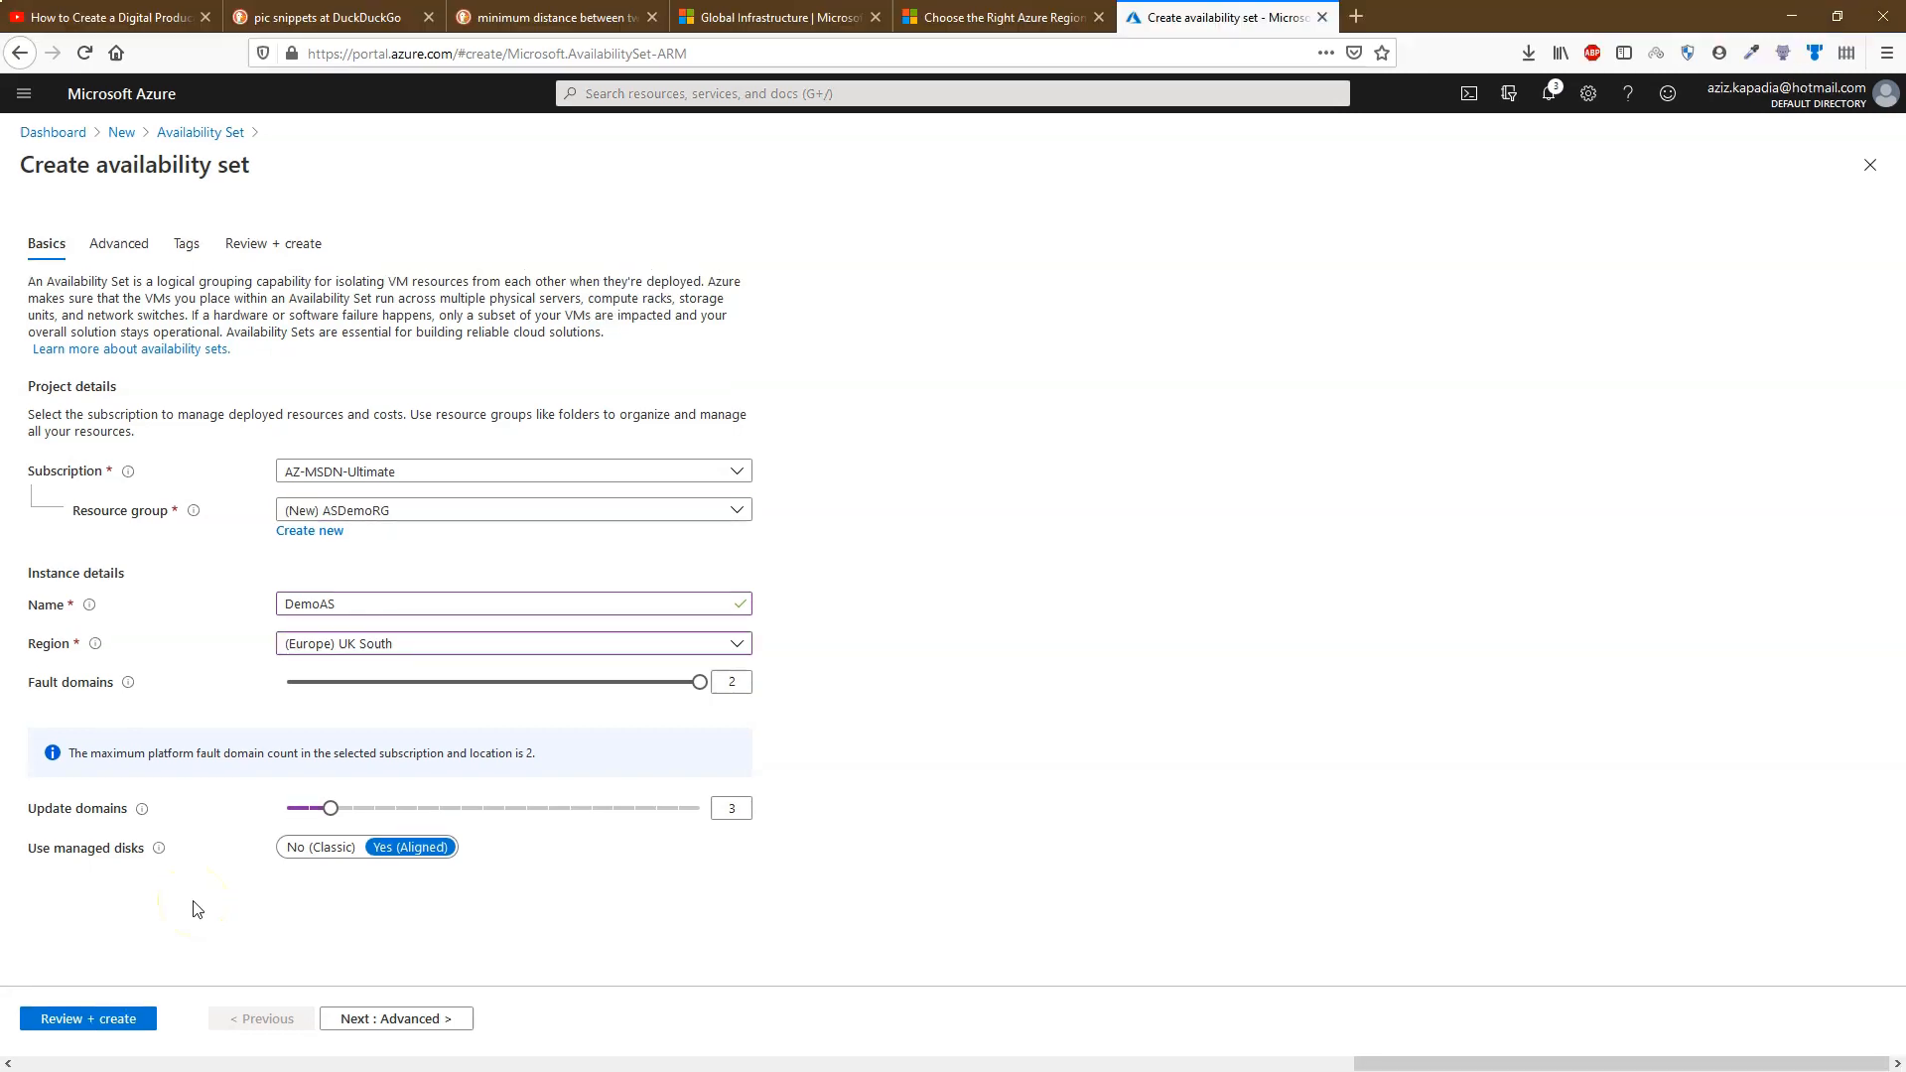
Tag the availability set with Project: Demo, then review its settings and create it.
click(387, 1023)
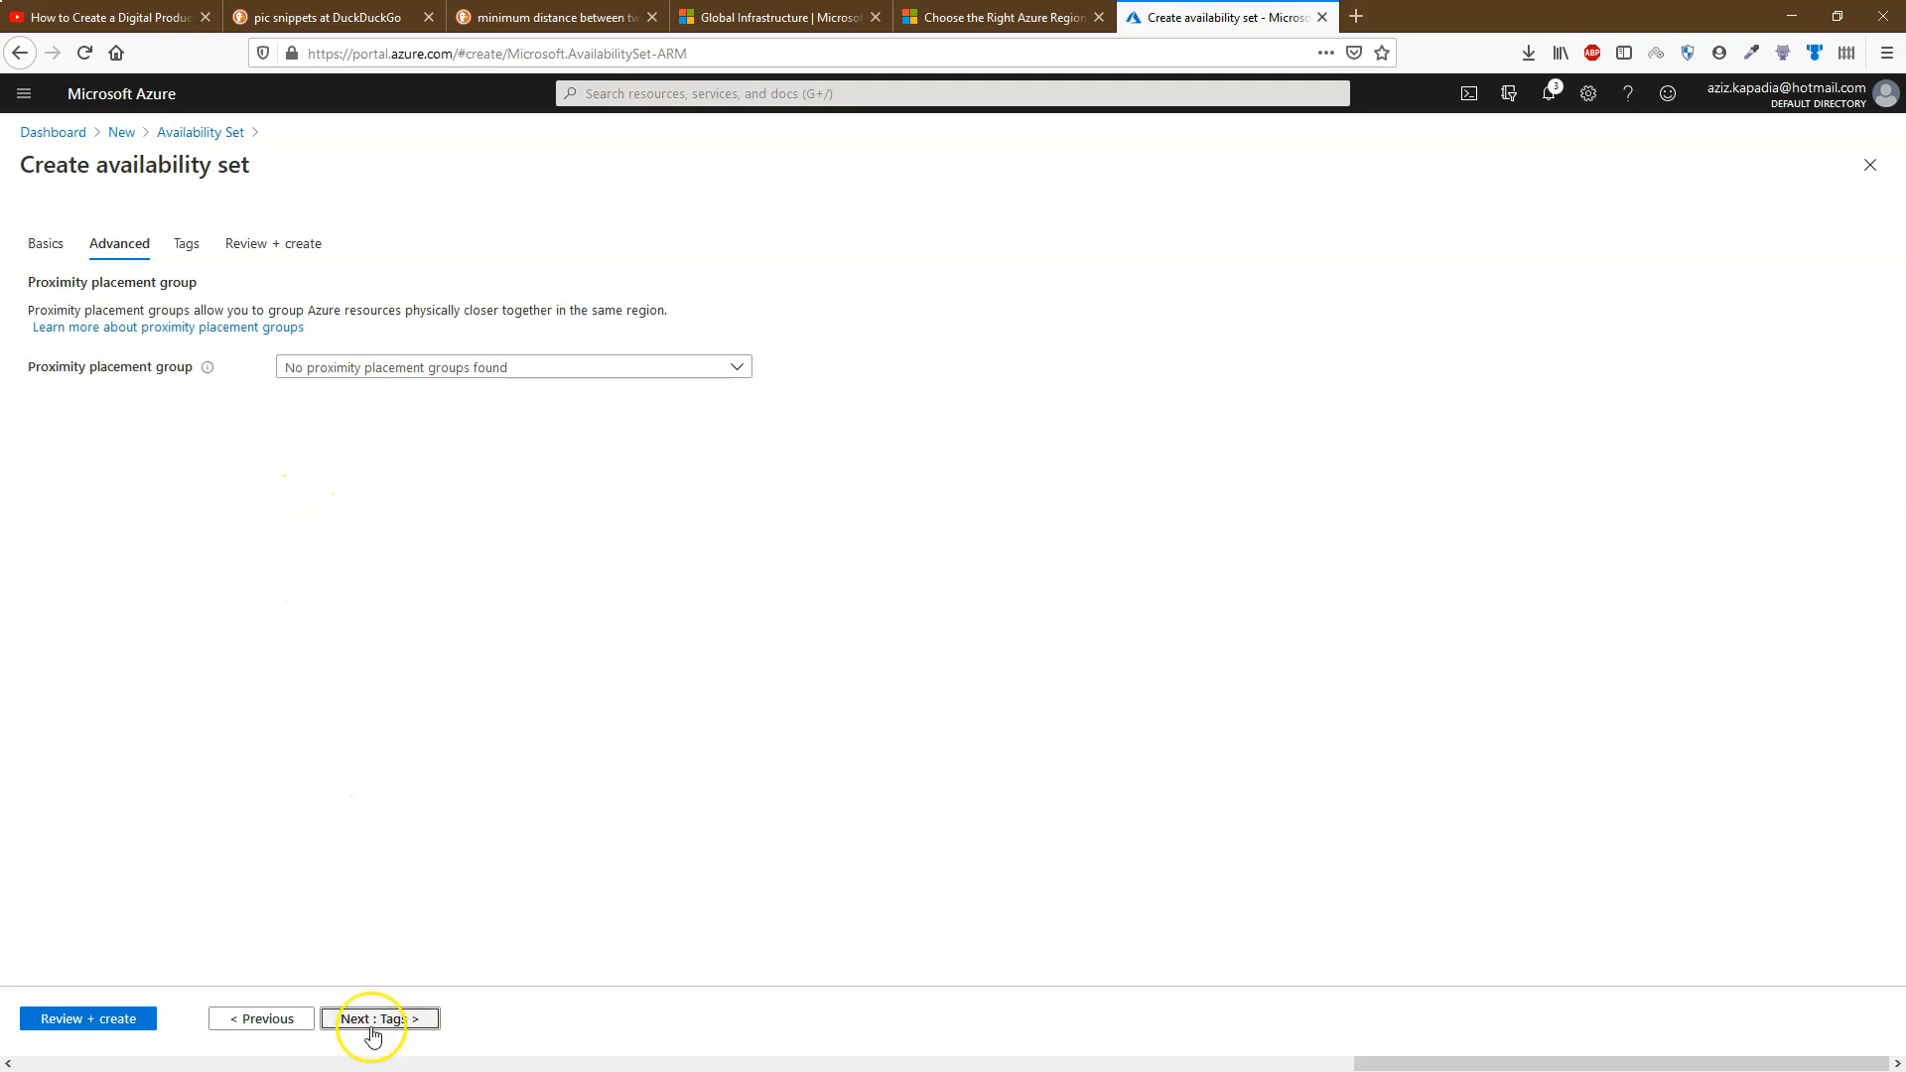
click(375, 1020)
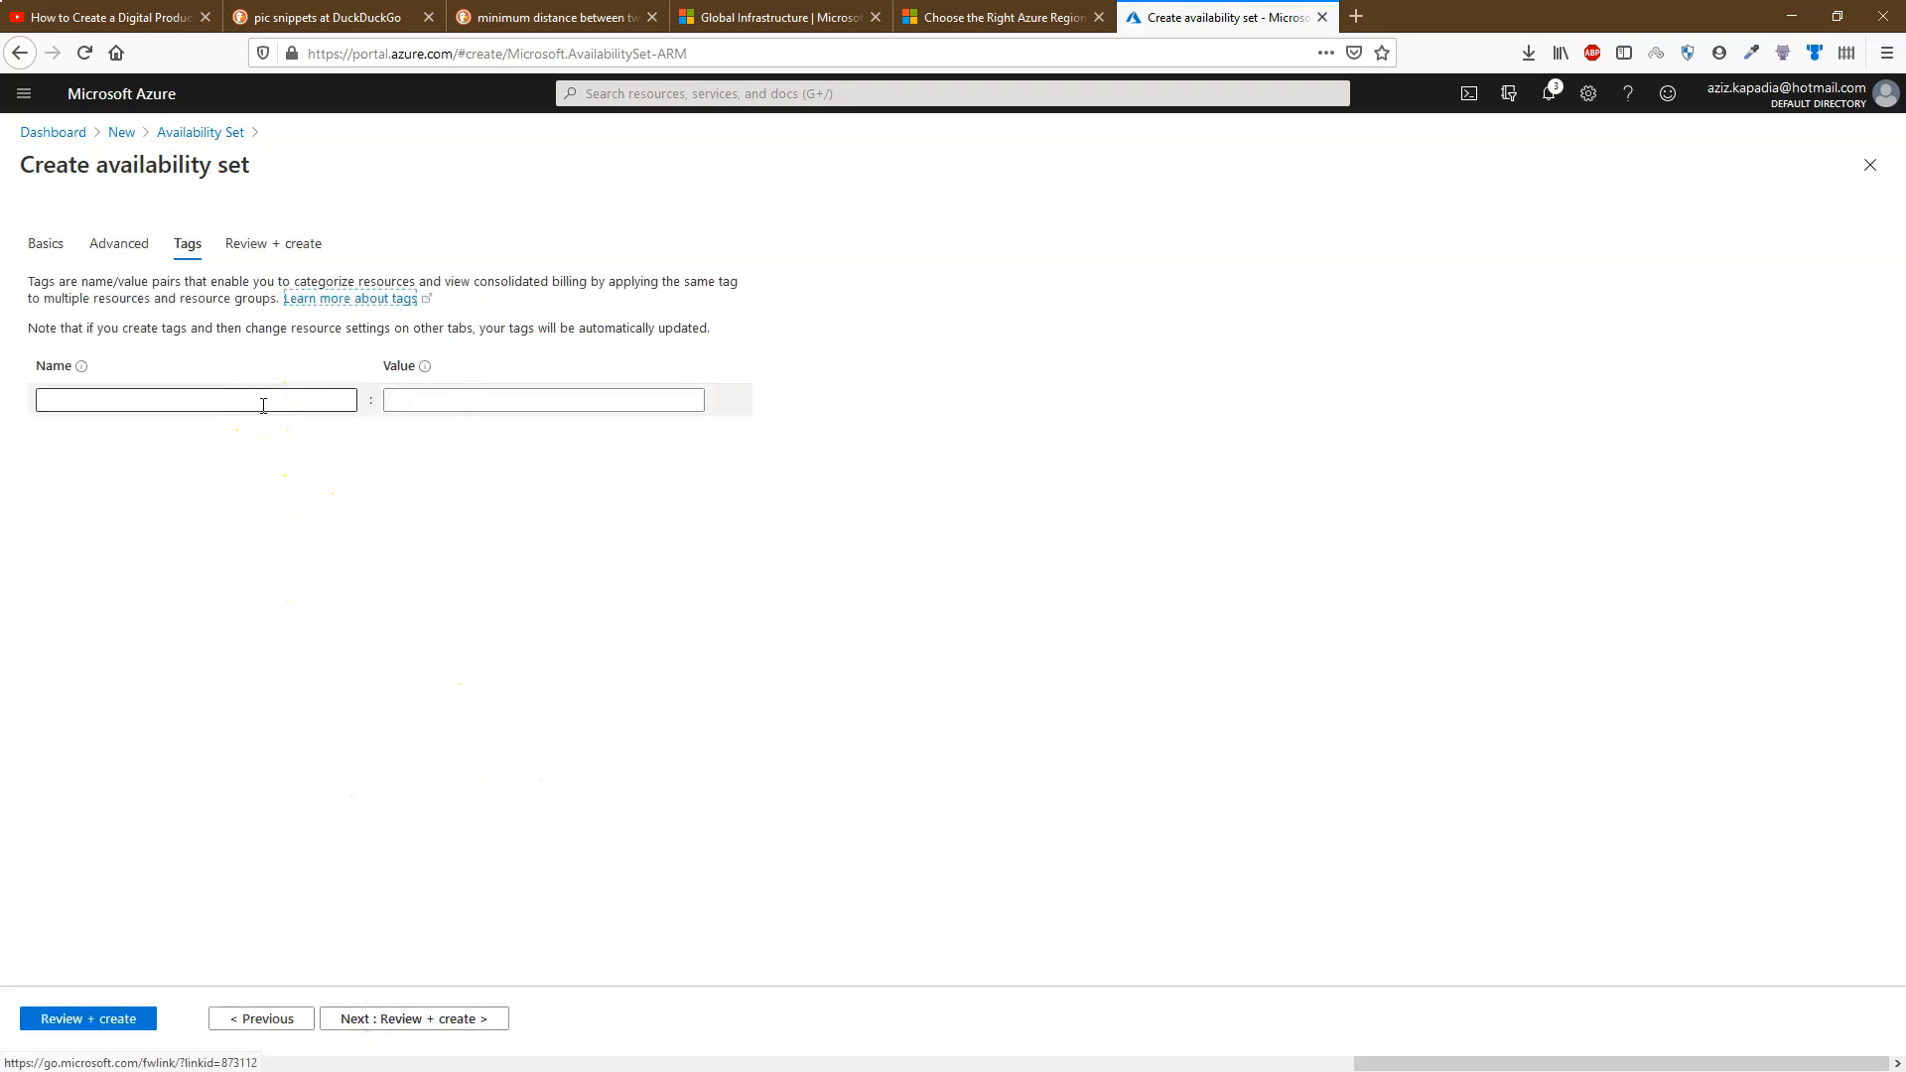
click(263, 405)
text(Proj)
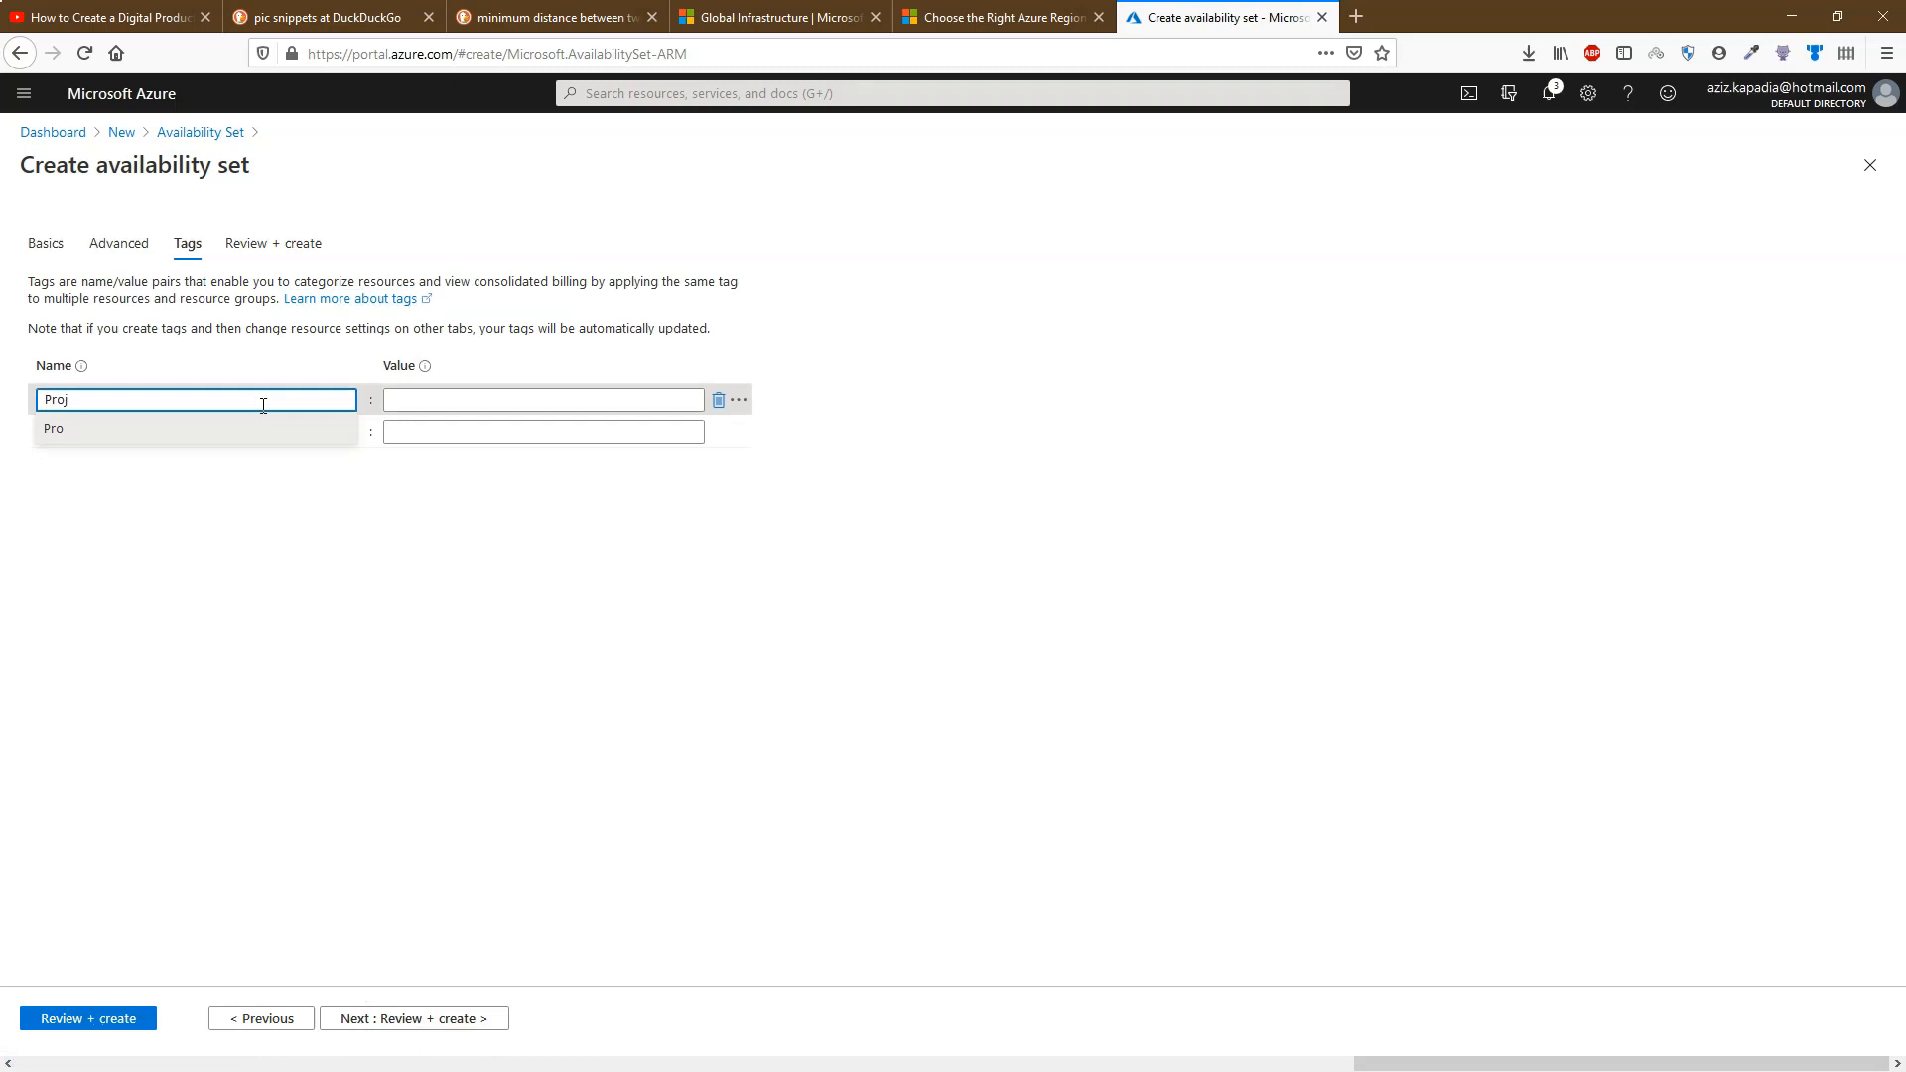
text(ect)
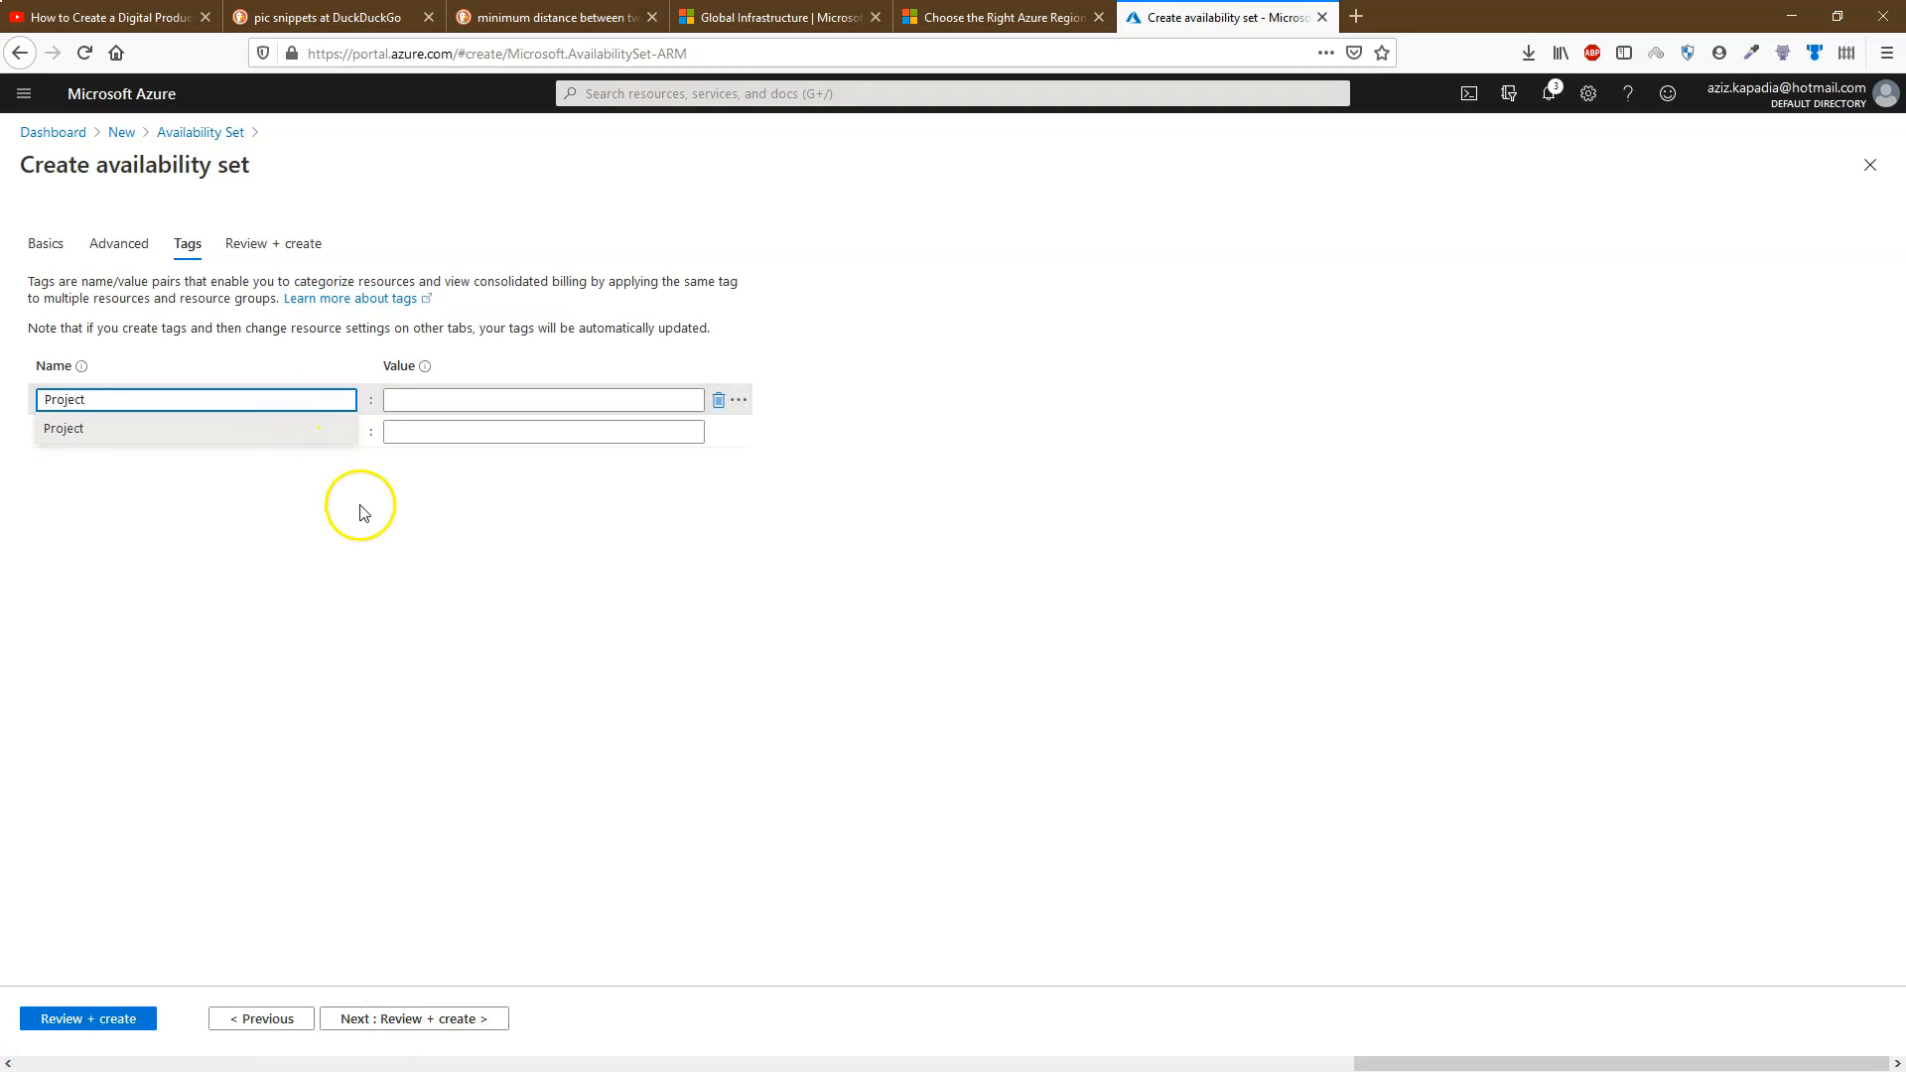
key(Tab)
text(Demo)
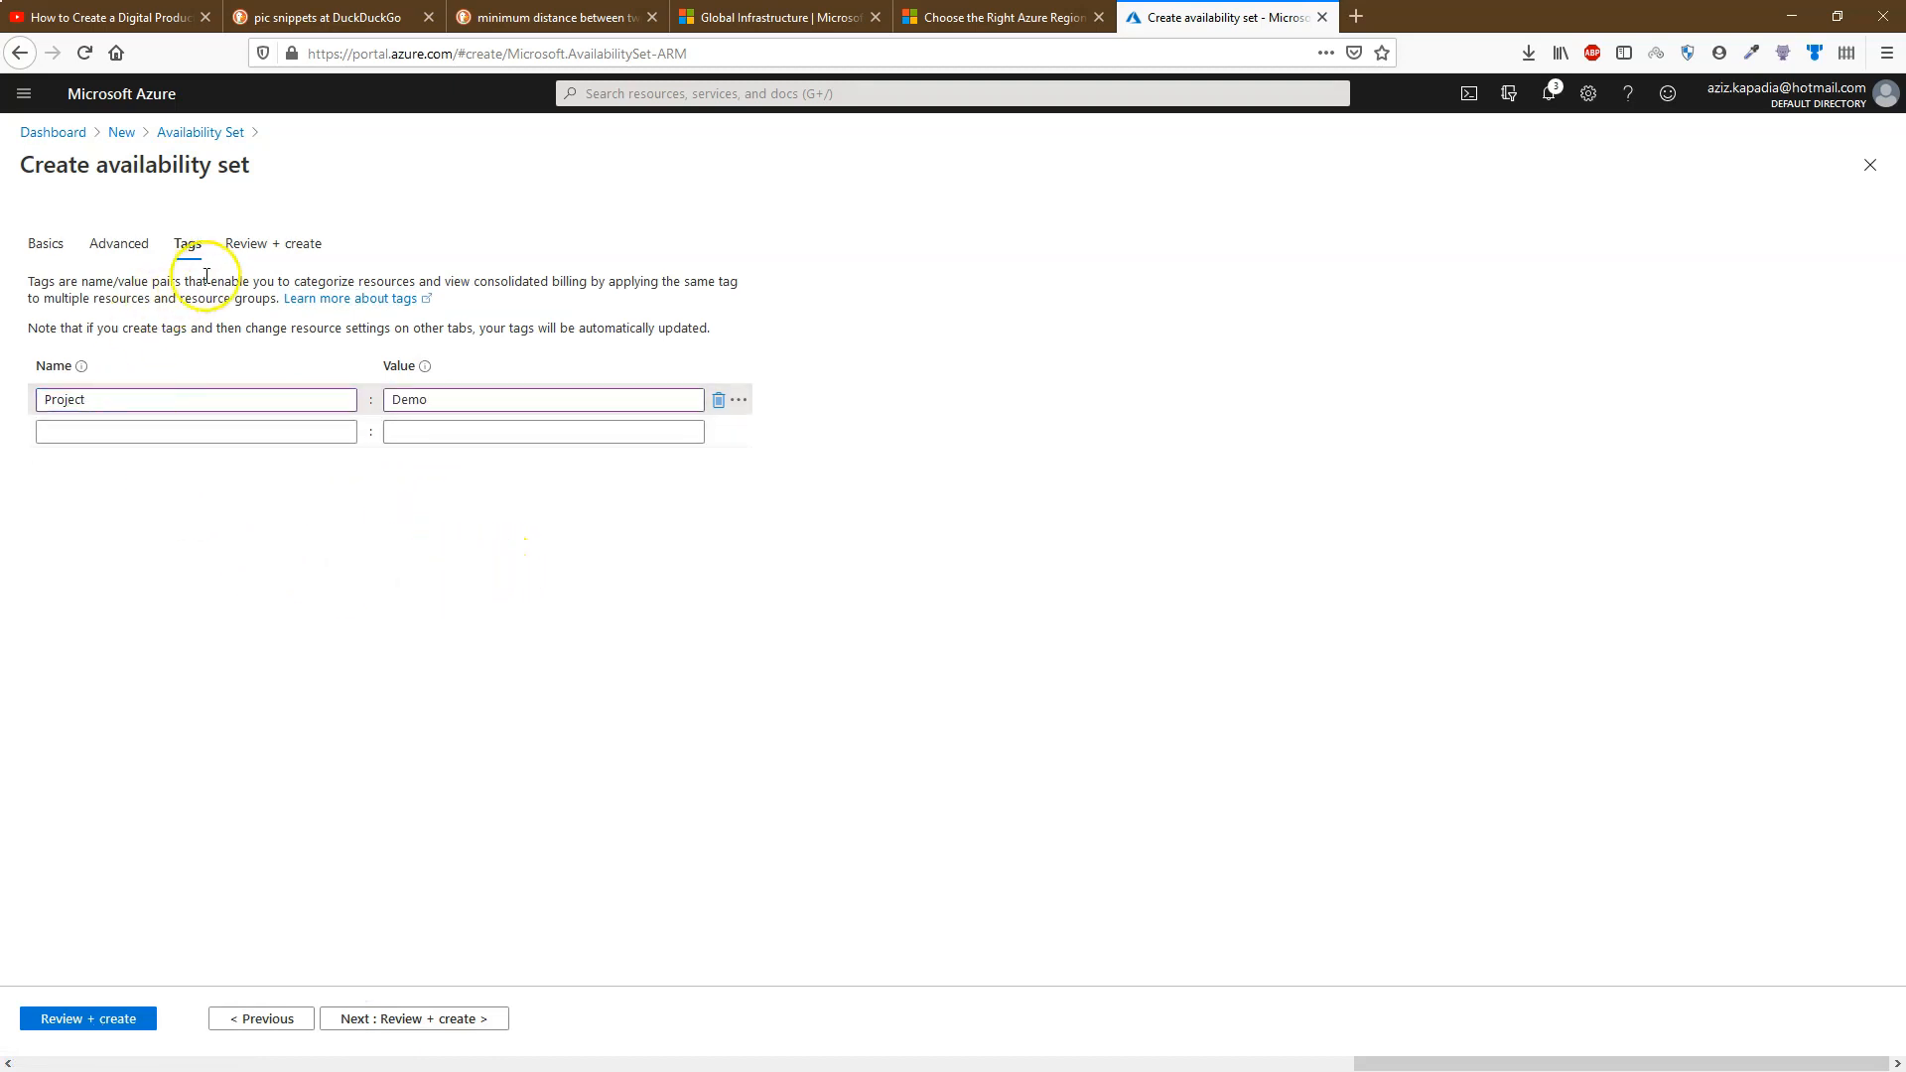
click(250, 246)
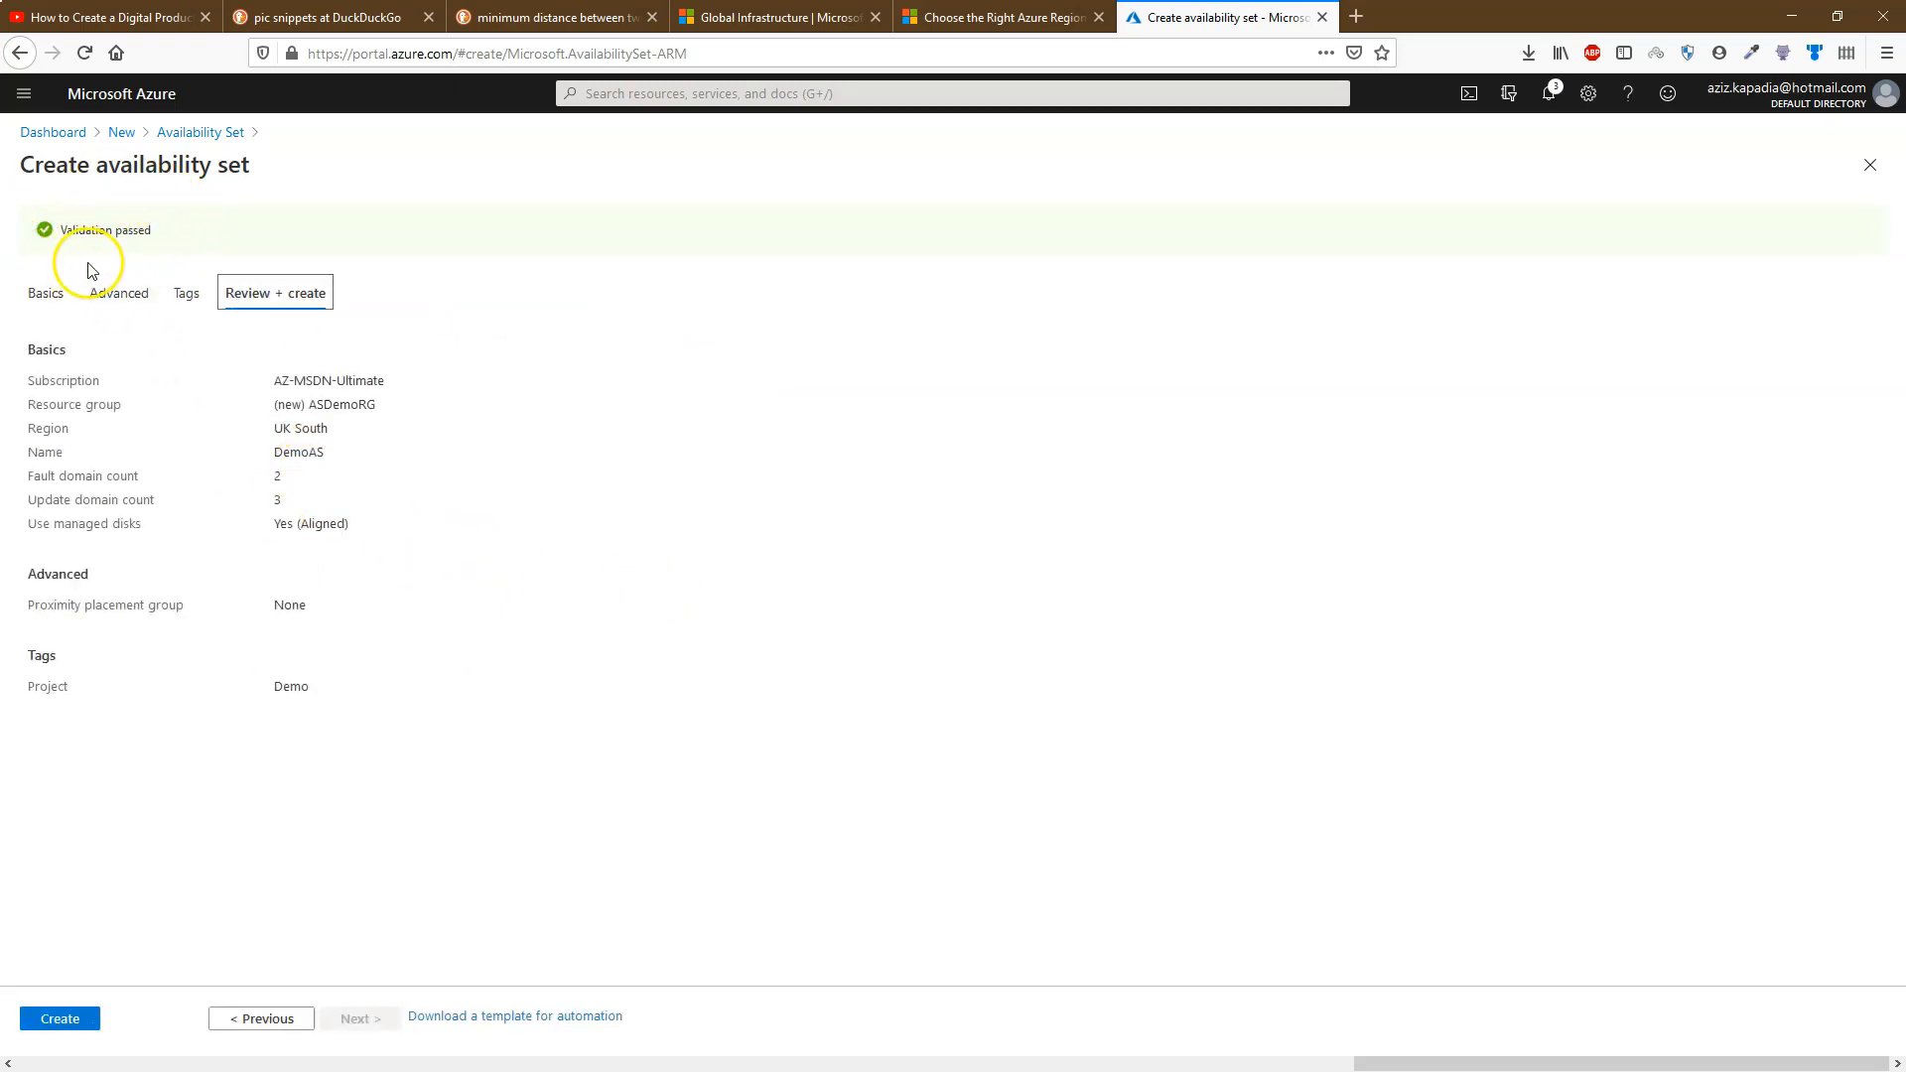
click(84, 1009)
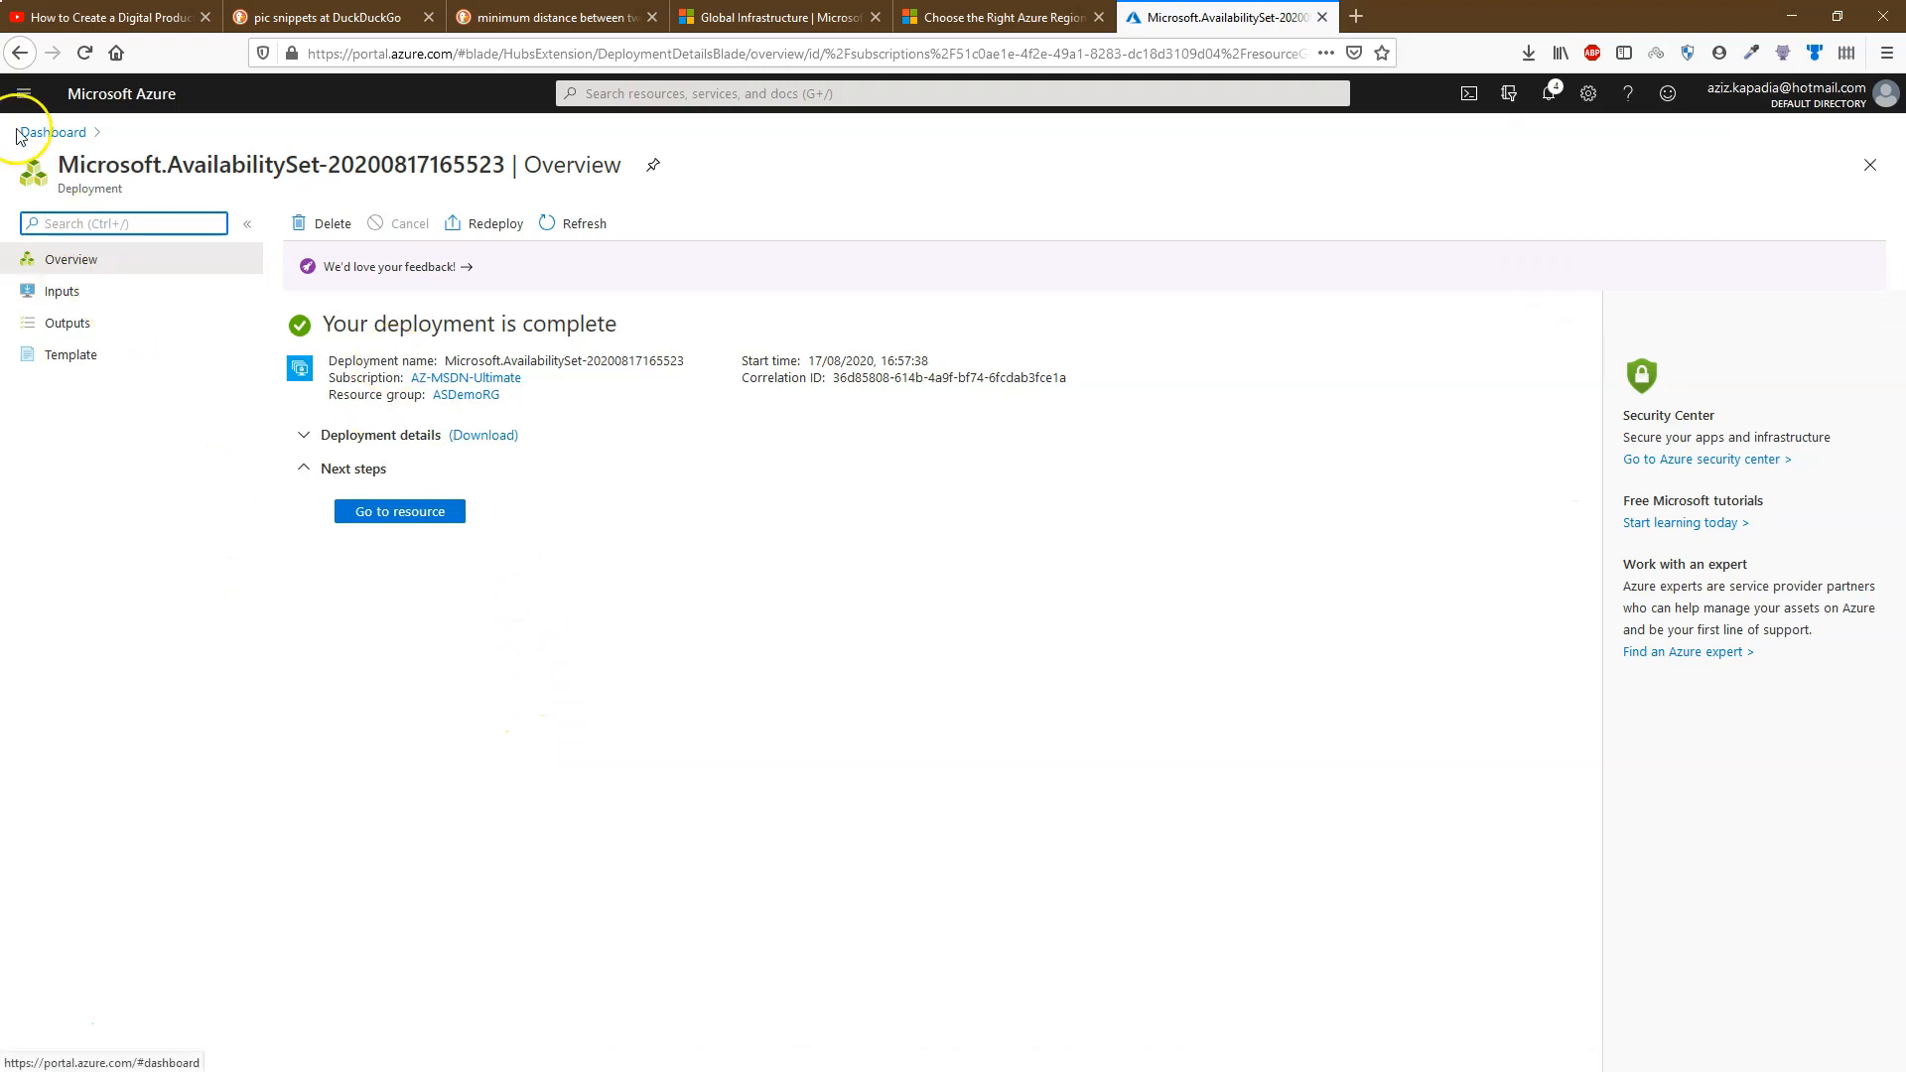
Start creating a virtual machine in resource group AvailabilitySetDemoRG and name it DemoVM01.
click(20, 96)
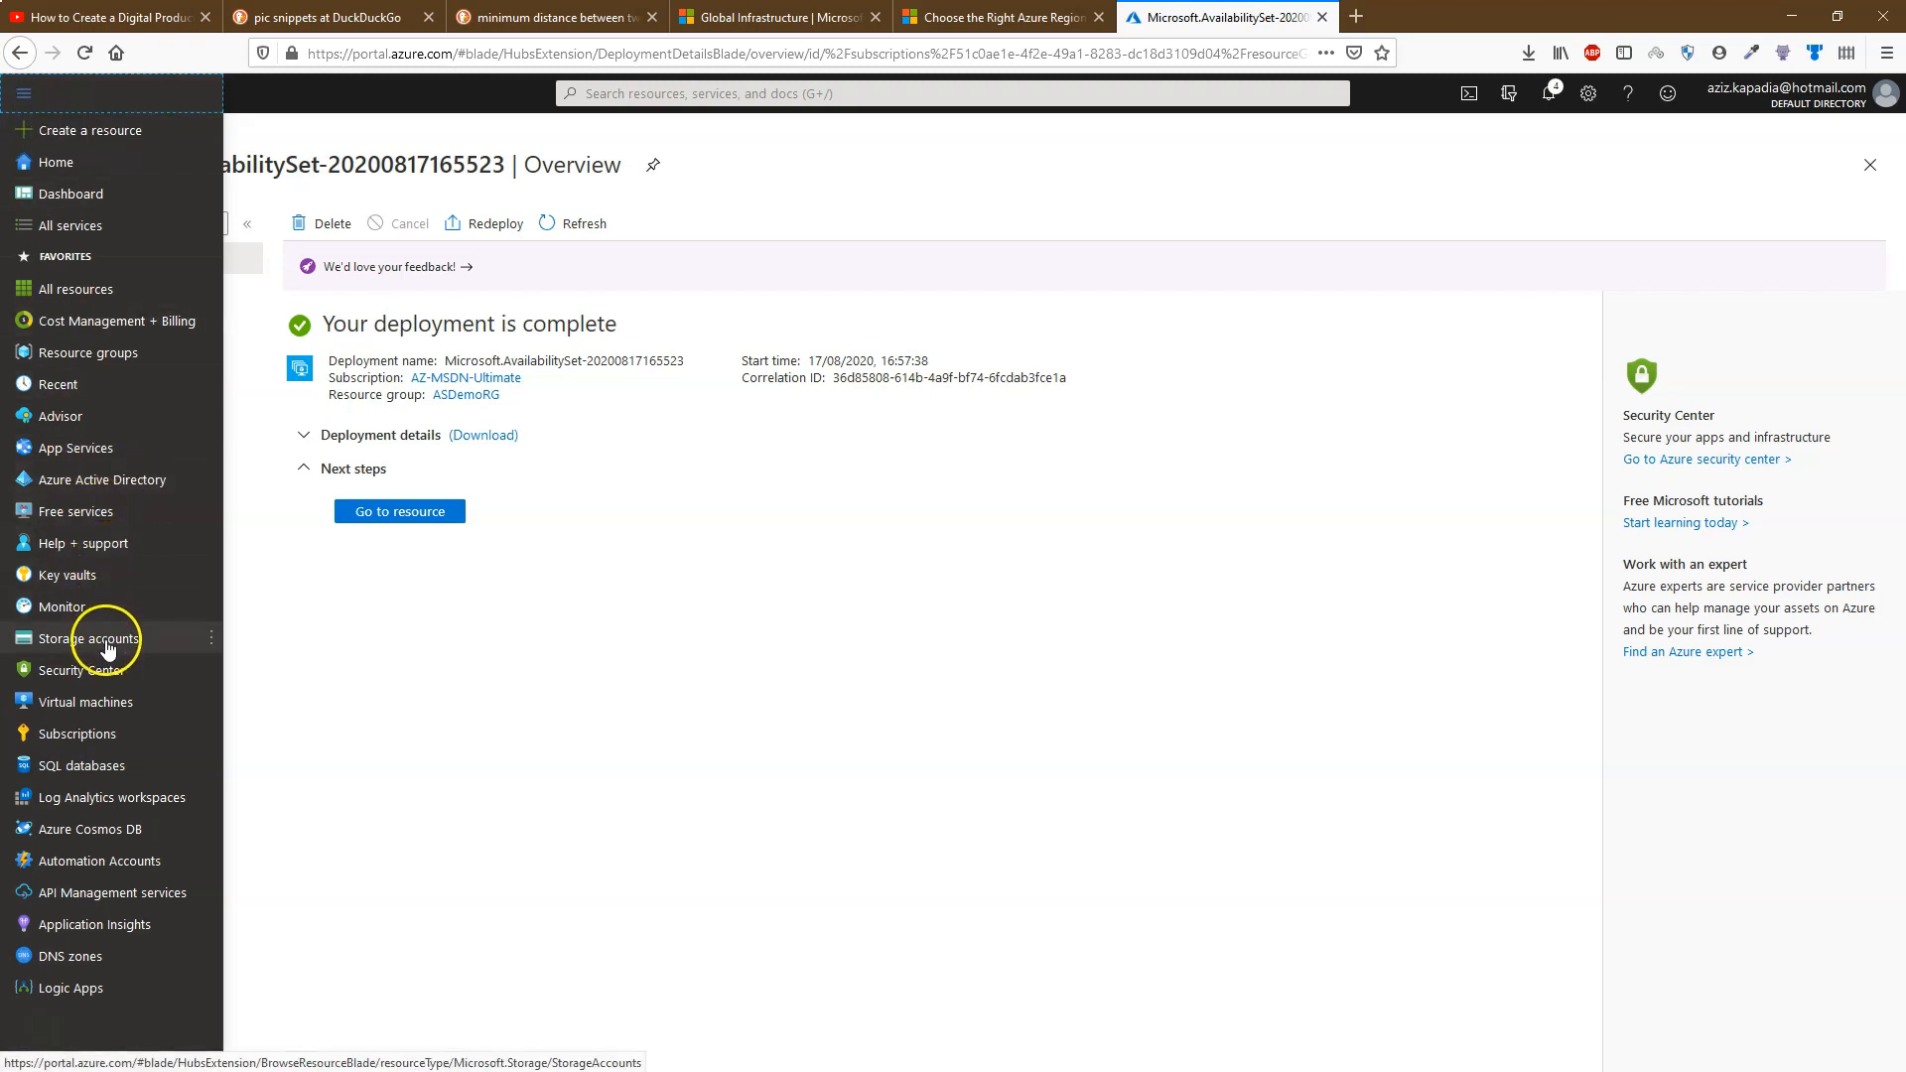
click(105, 702)
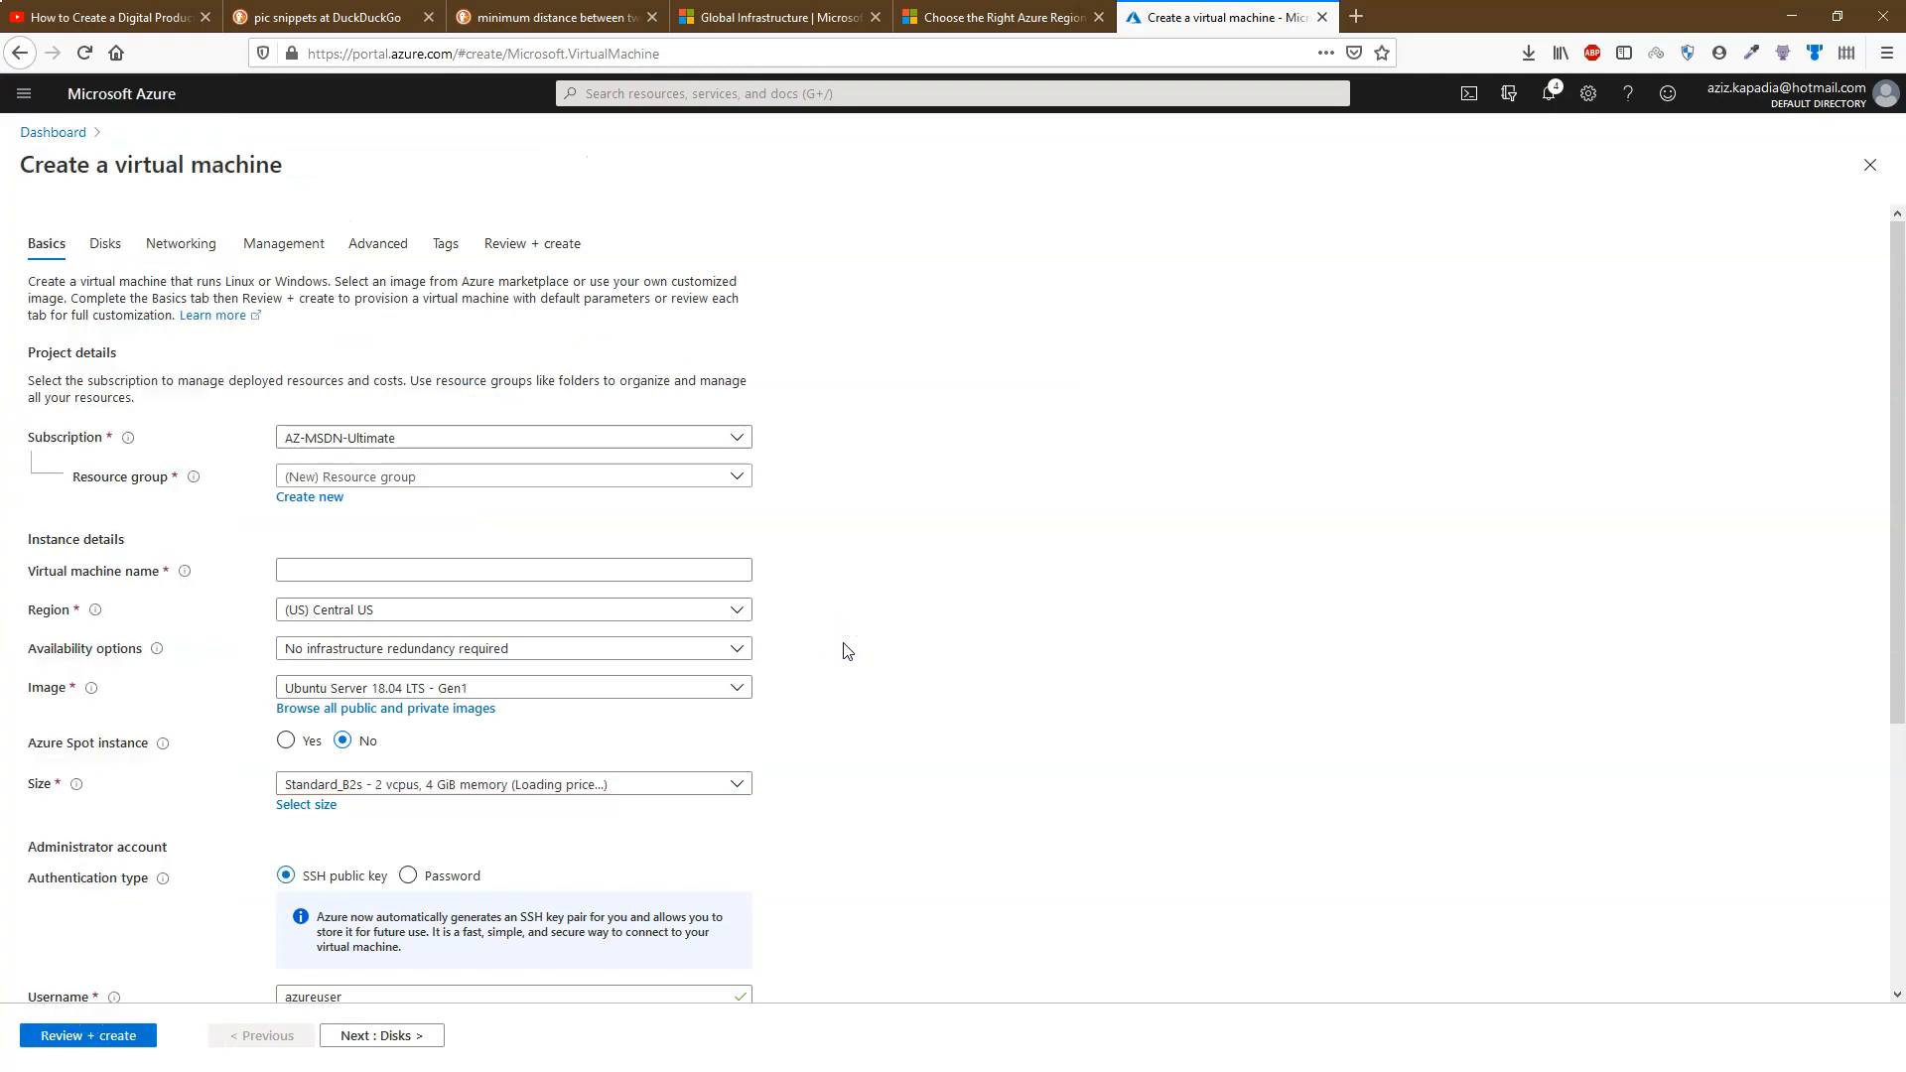
key(F11)
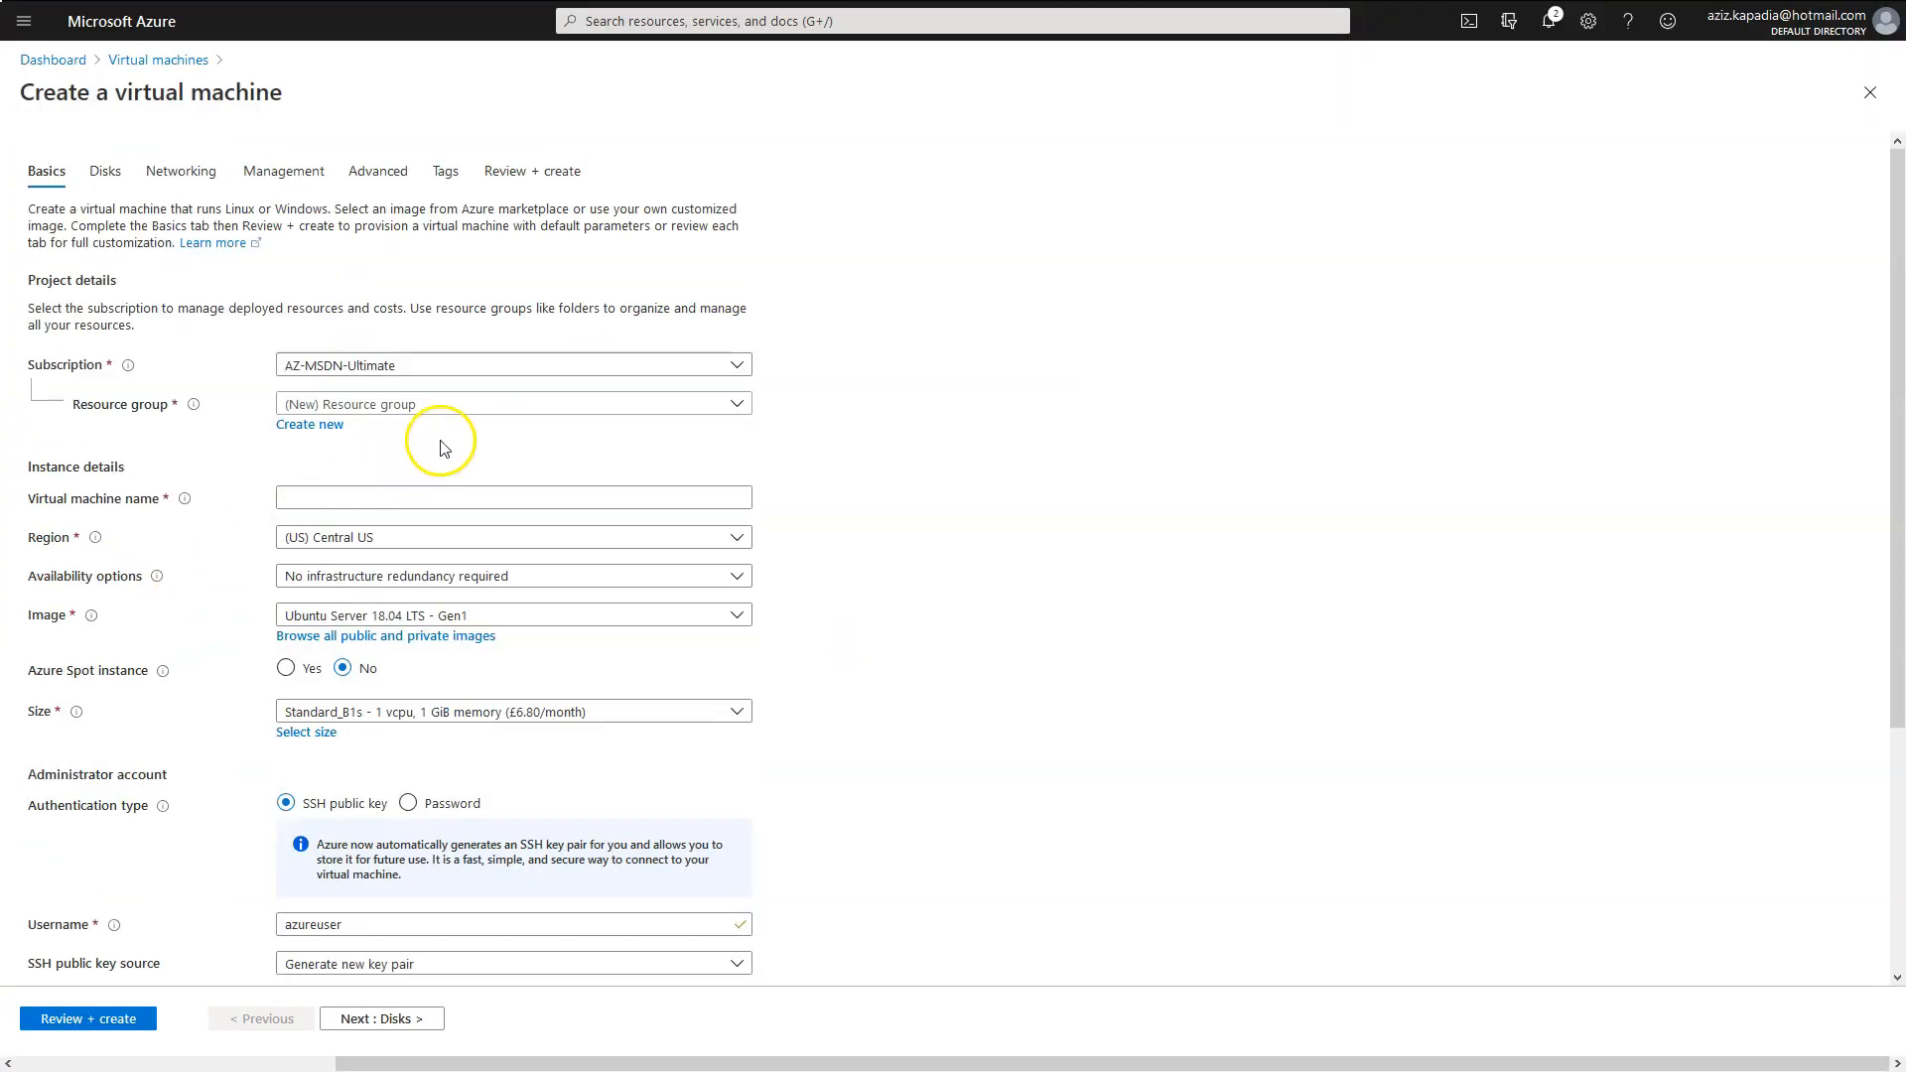
click(465, 407)
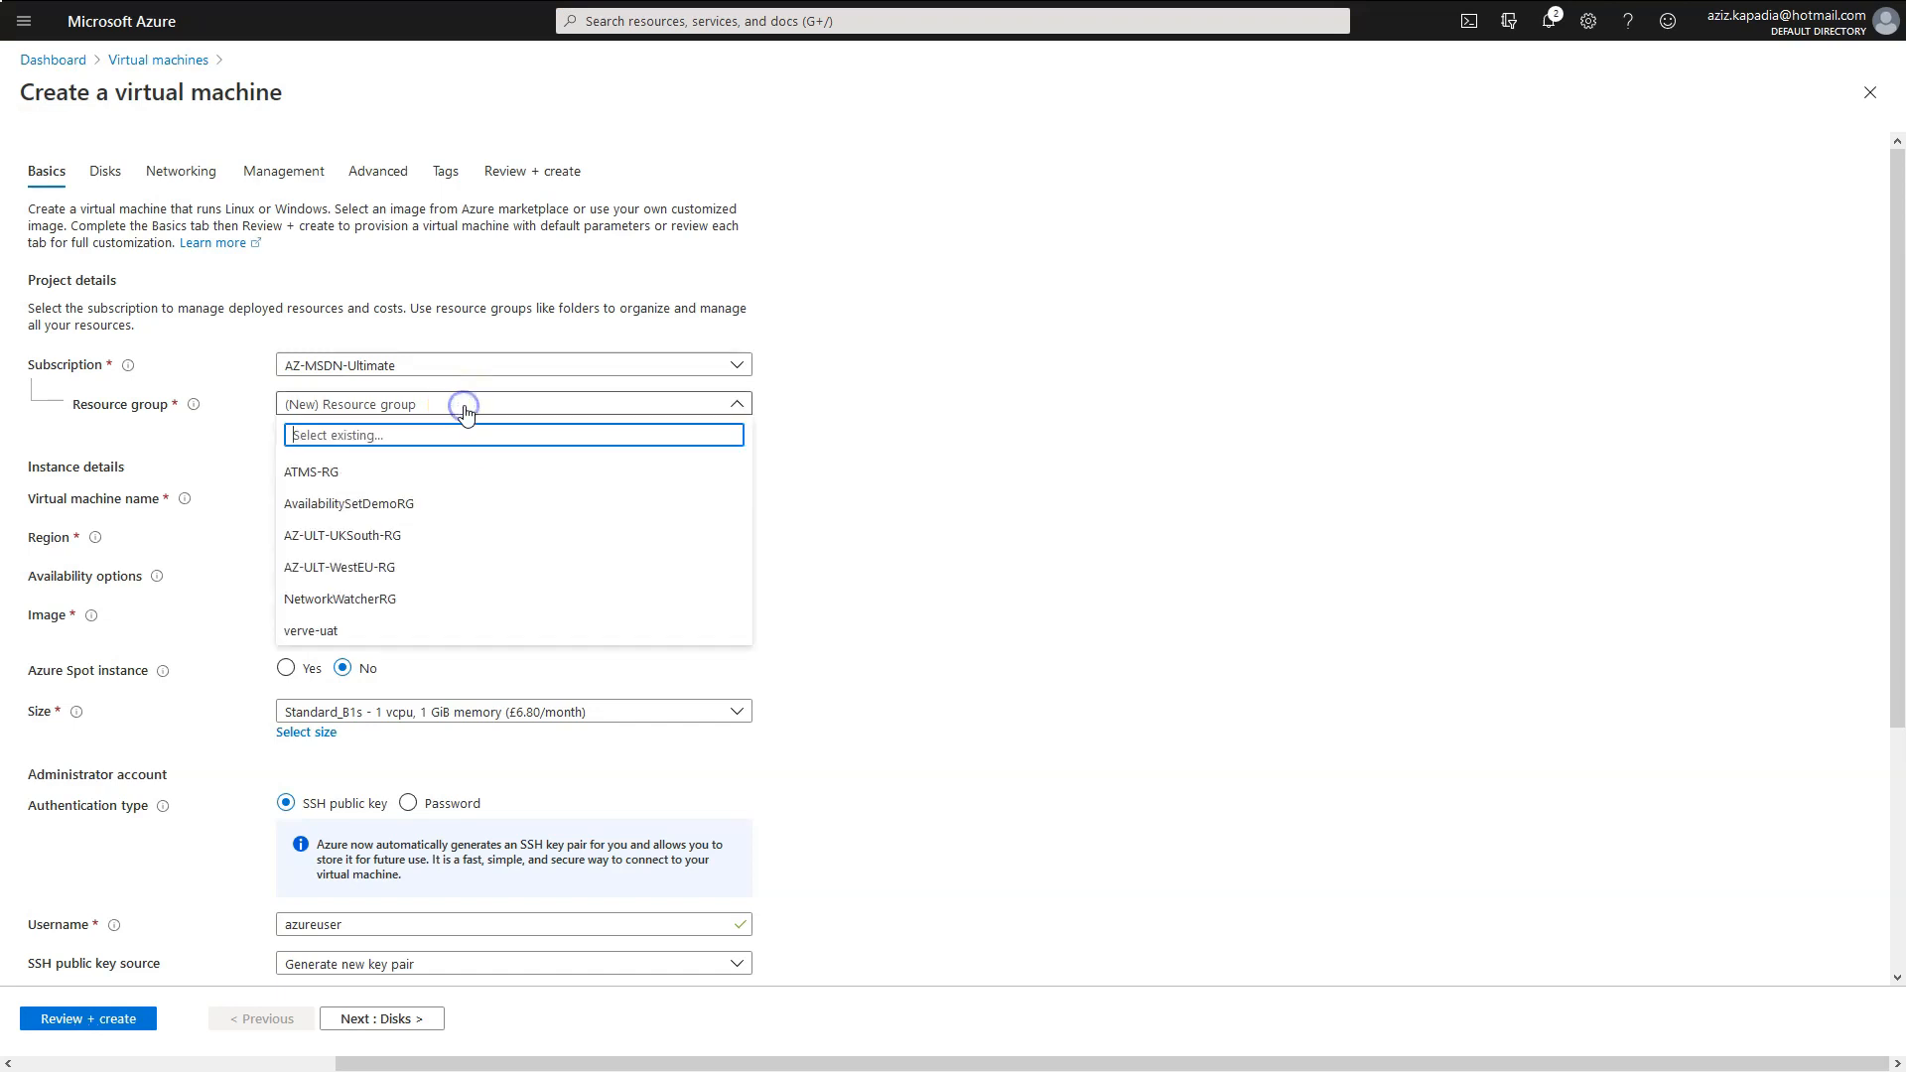
click(368, 506)
mouse_move(114, 929)
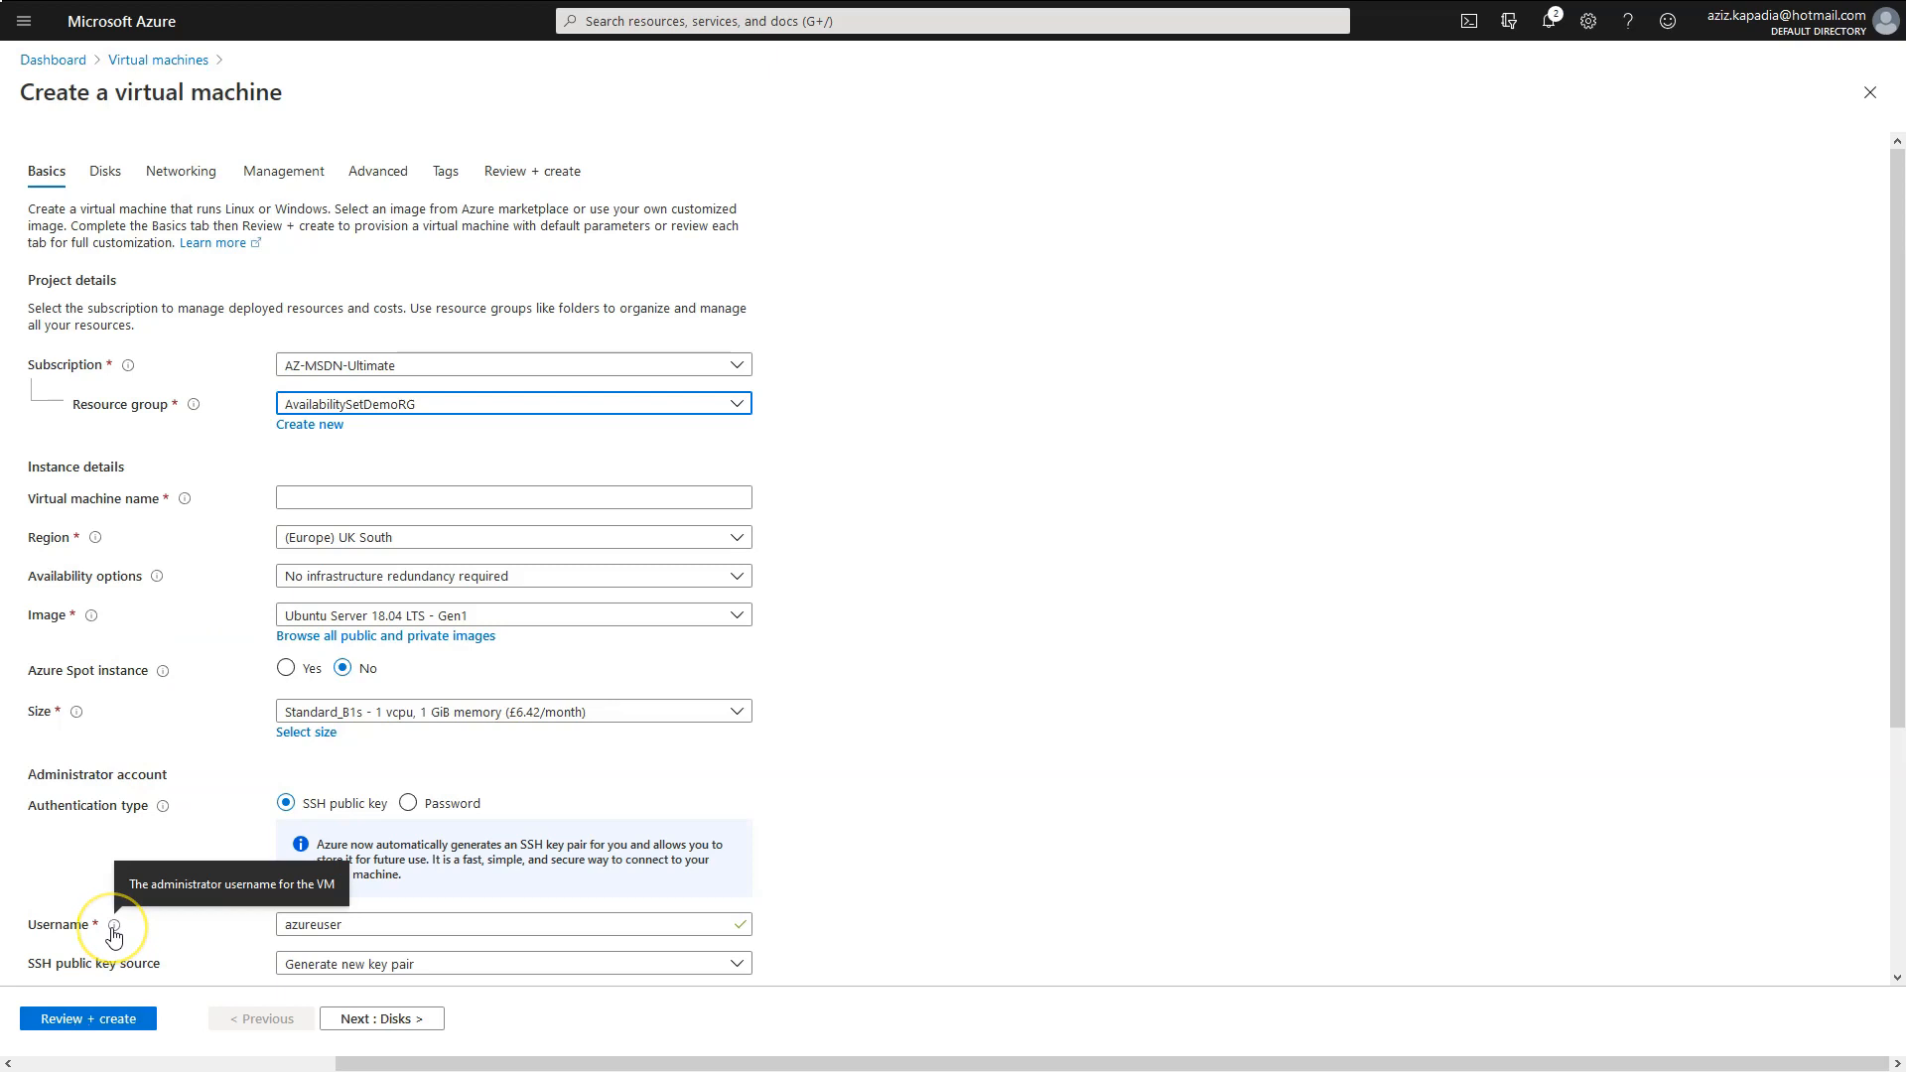
click(299, 496)
text(DemoVM01)
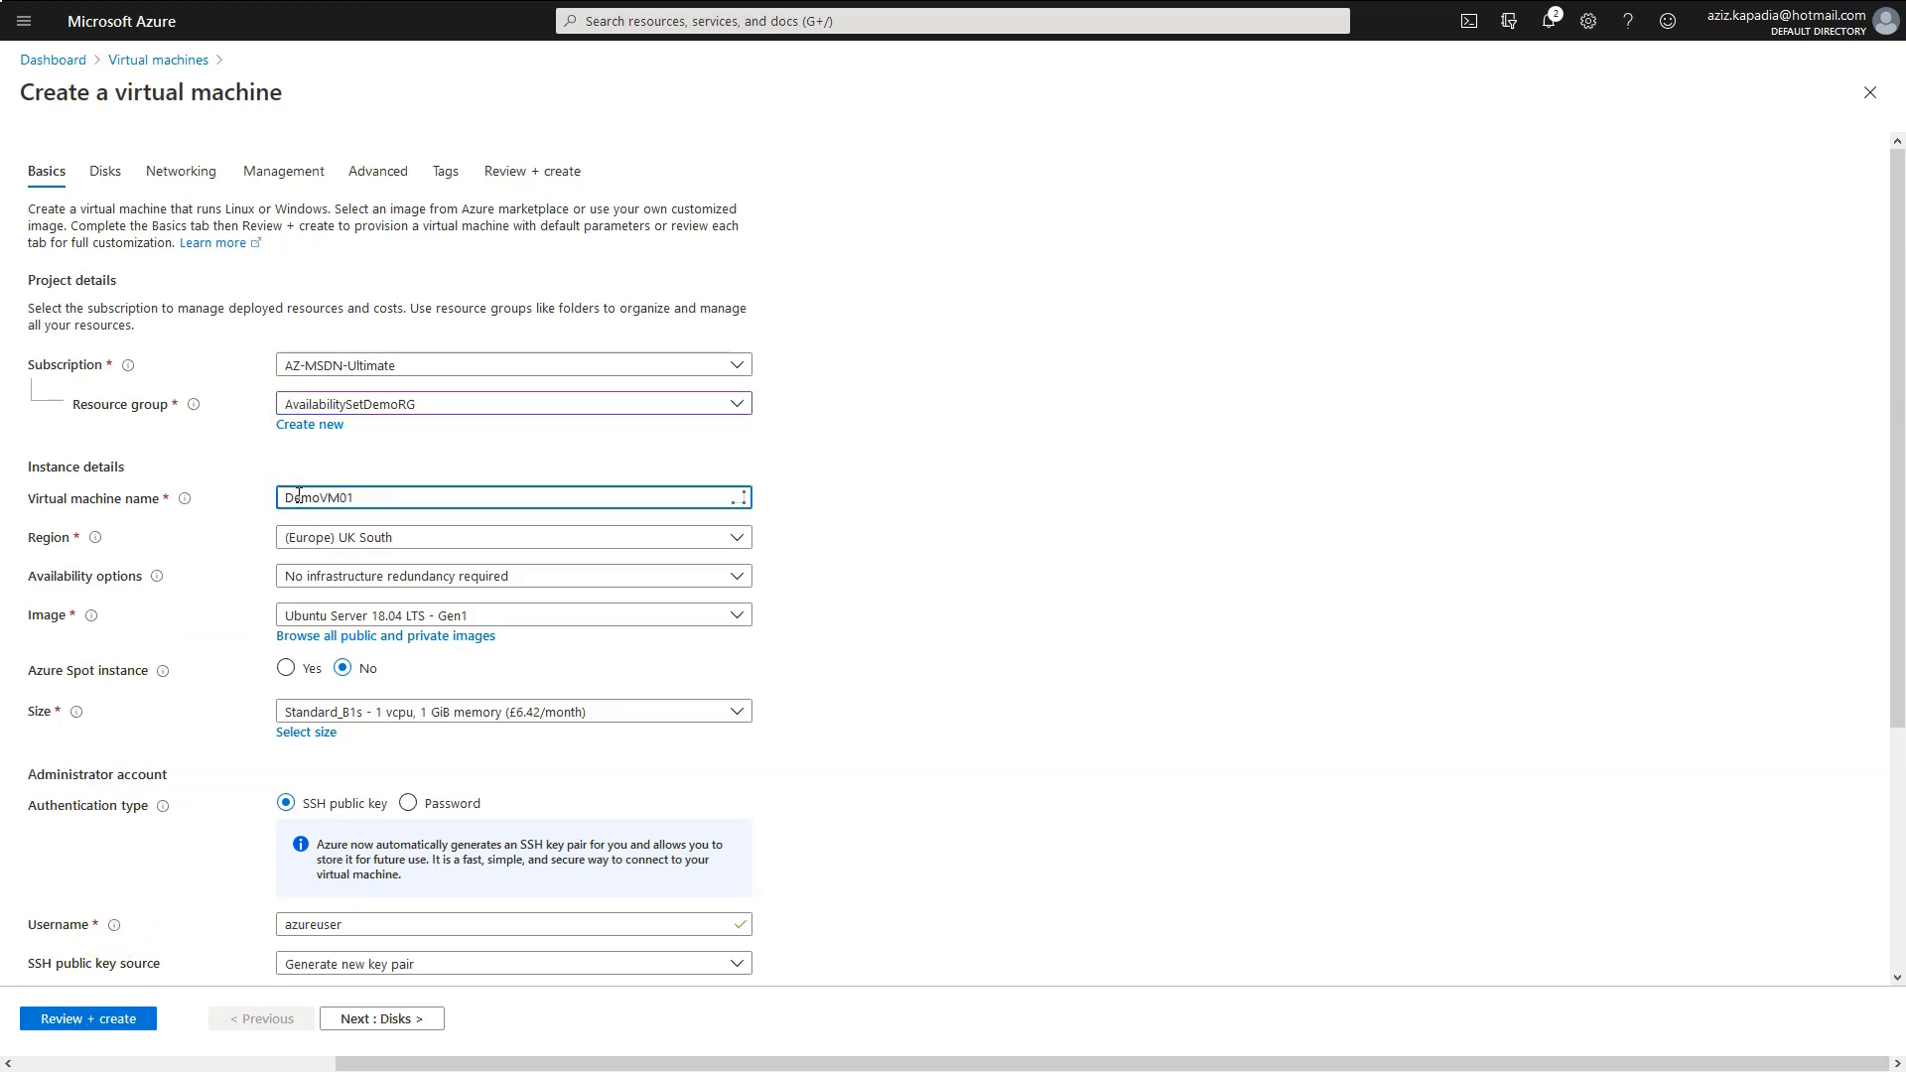
Set DemoVM01's availability option to Availability set and place it in the DemoAS availability set.
click(238, 604)
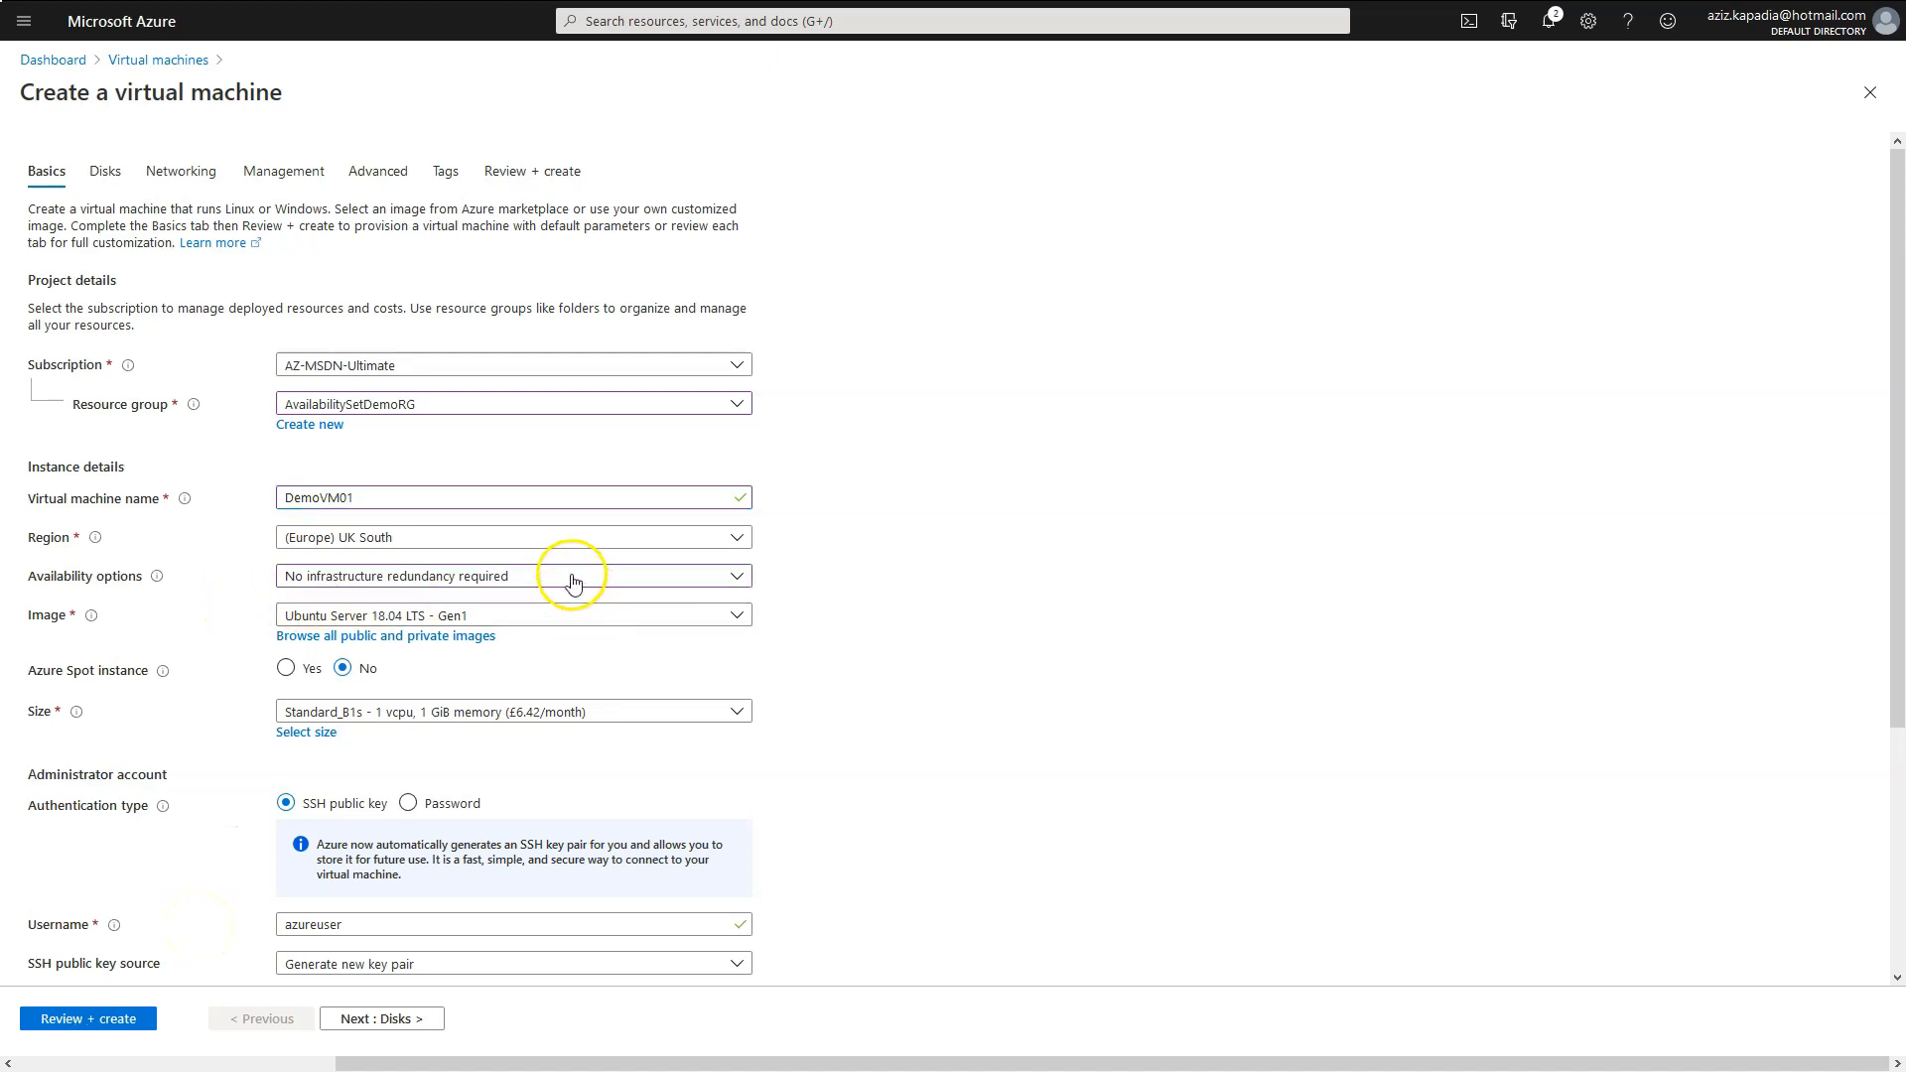
click(406, 578)
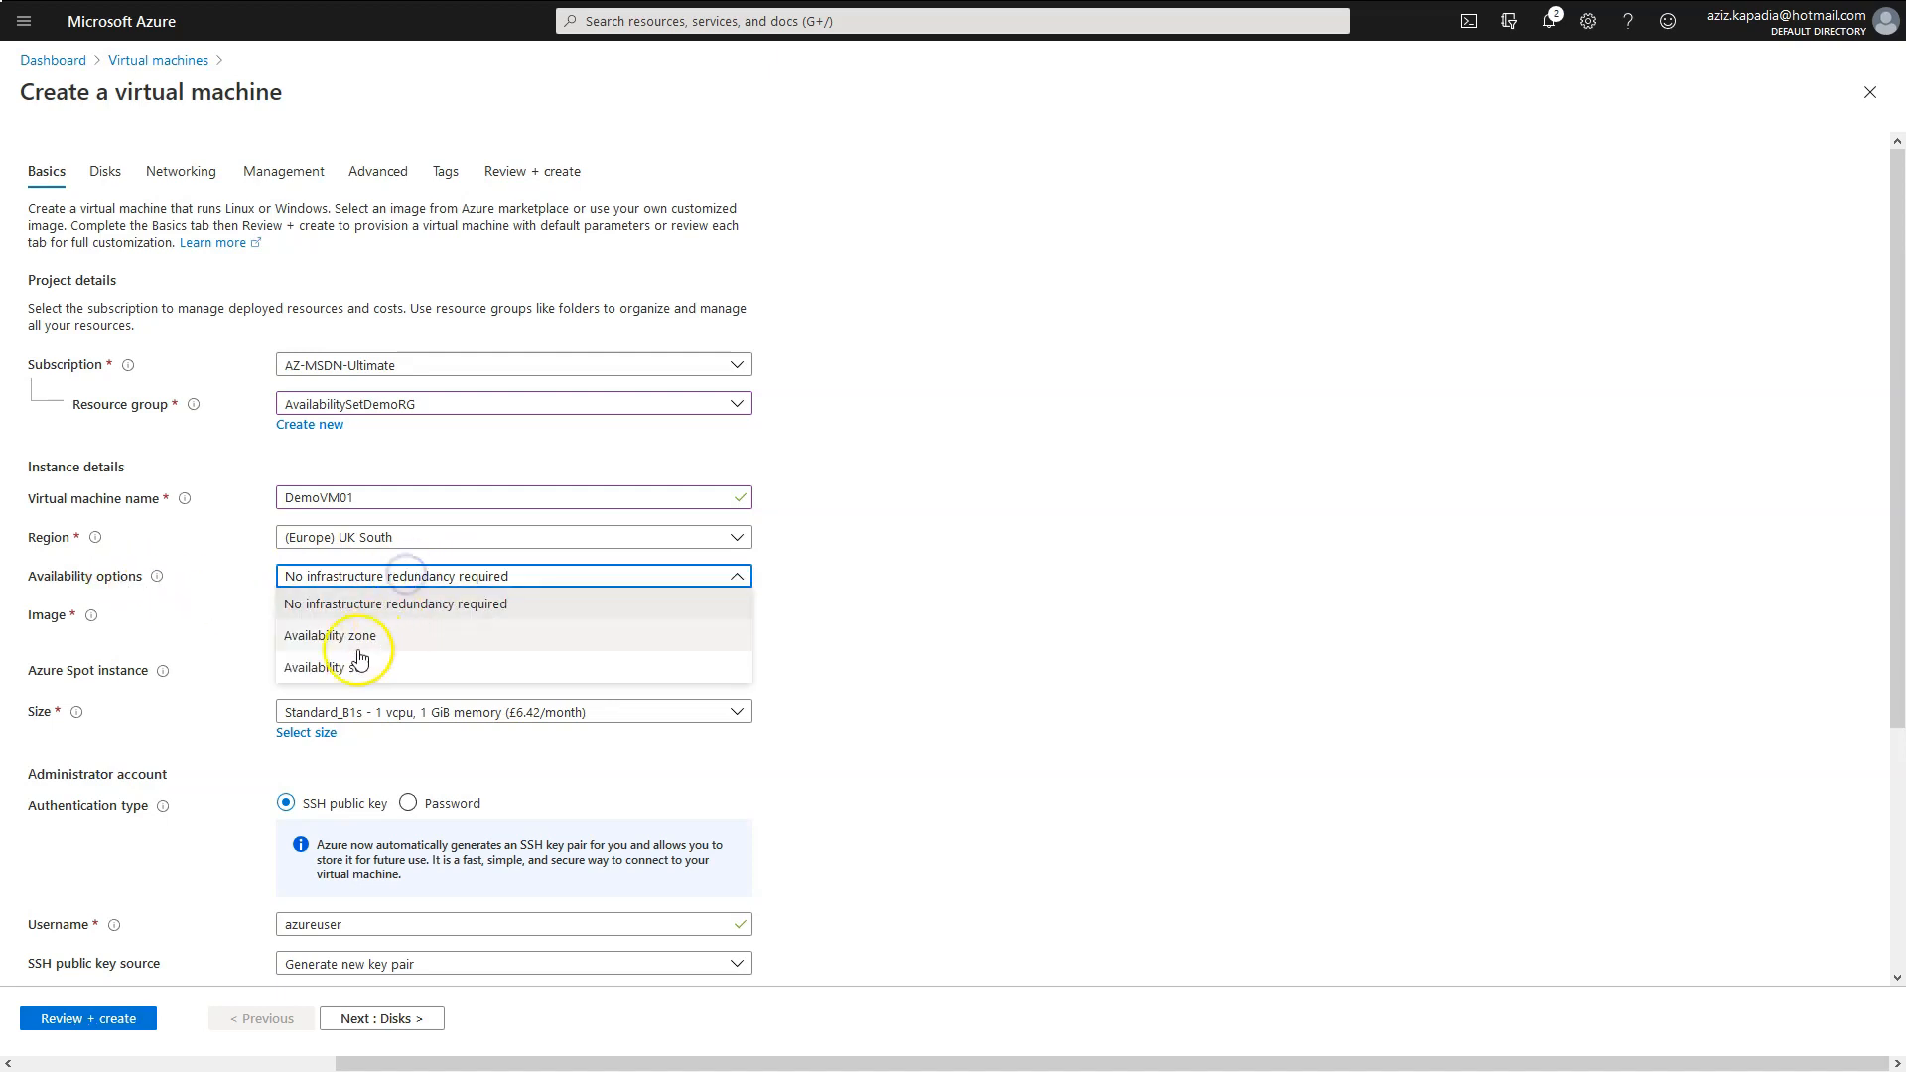
click(333, 667)
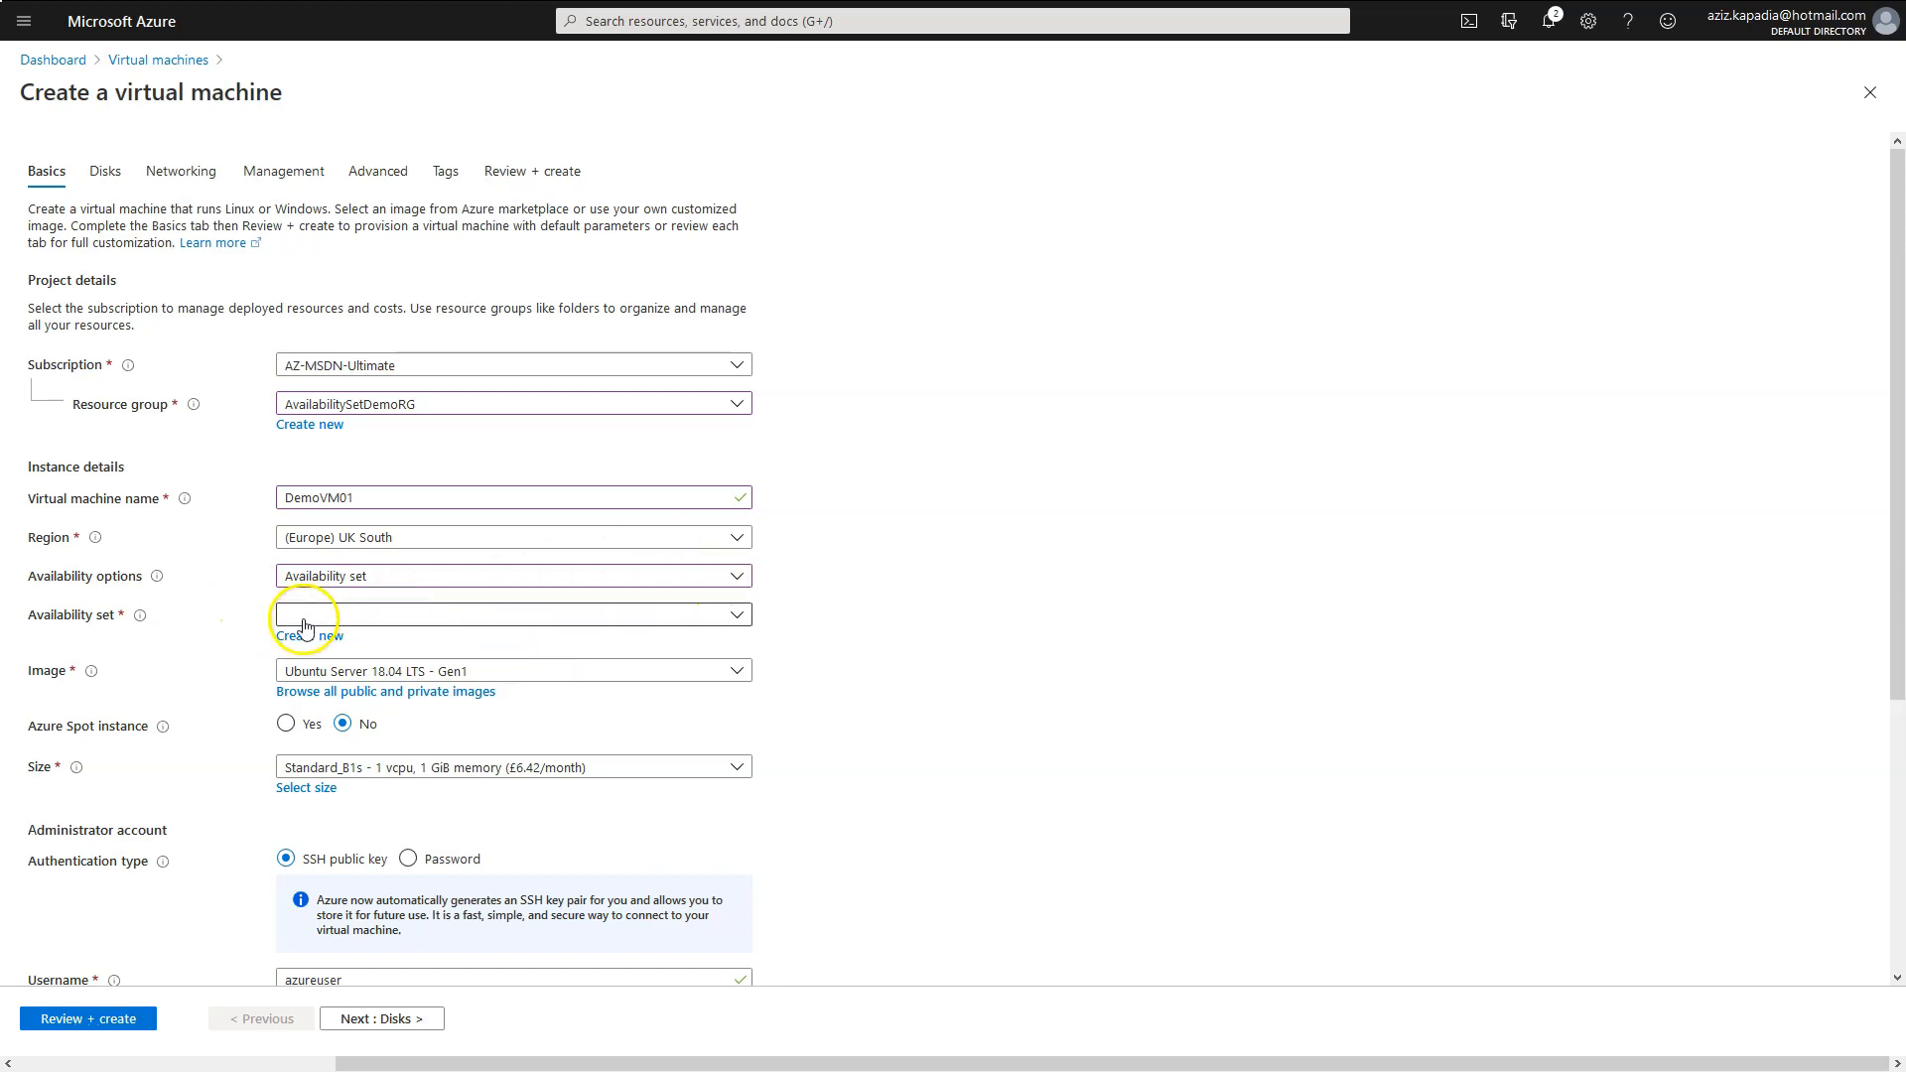
click(618, 614)
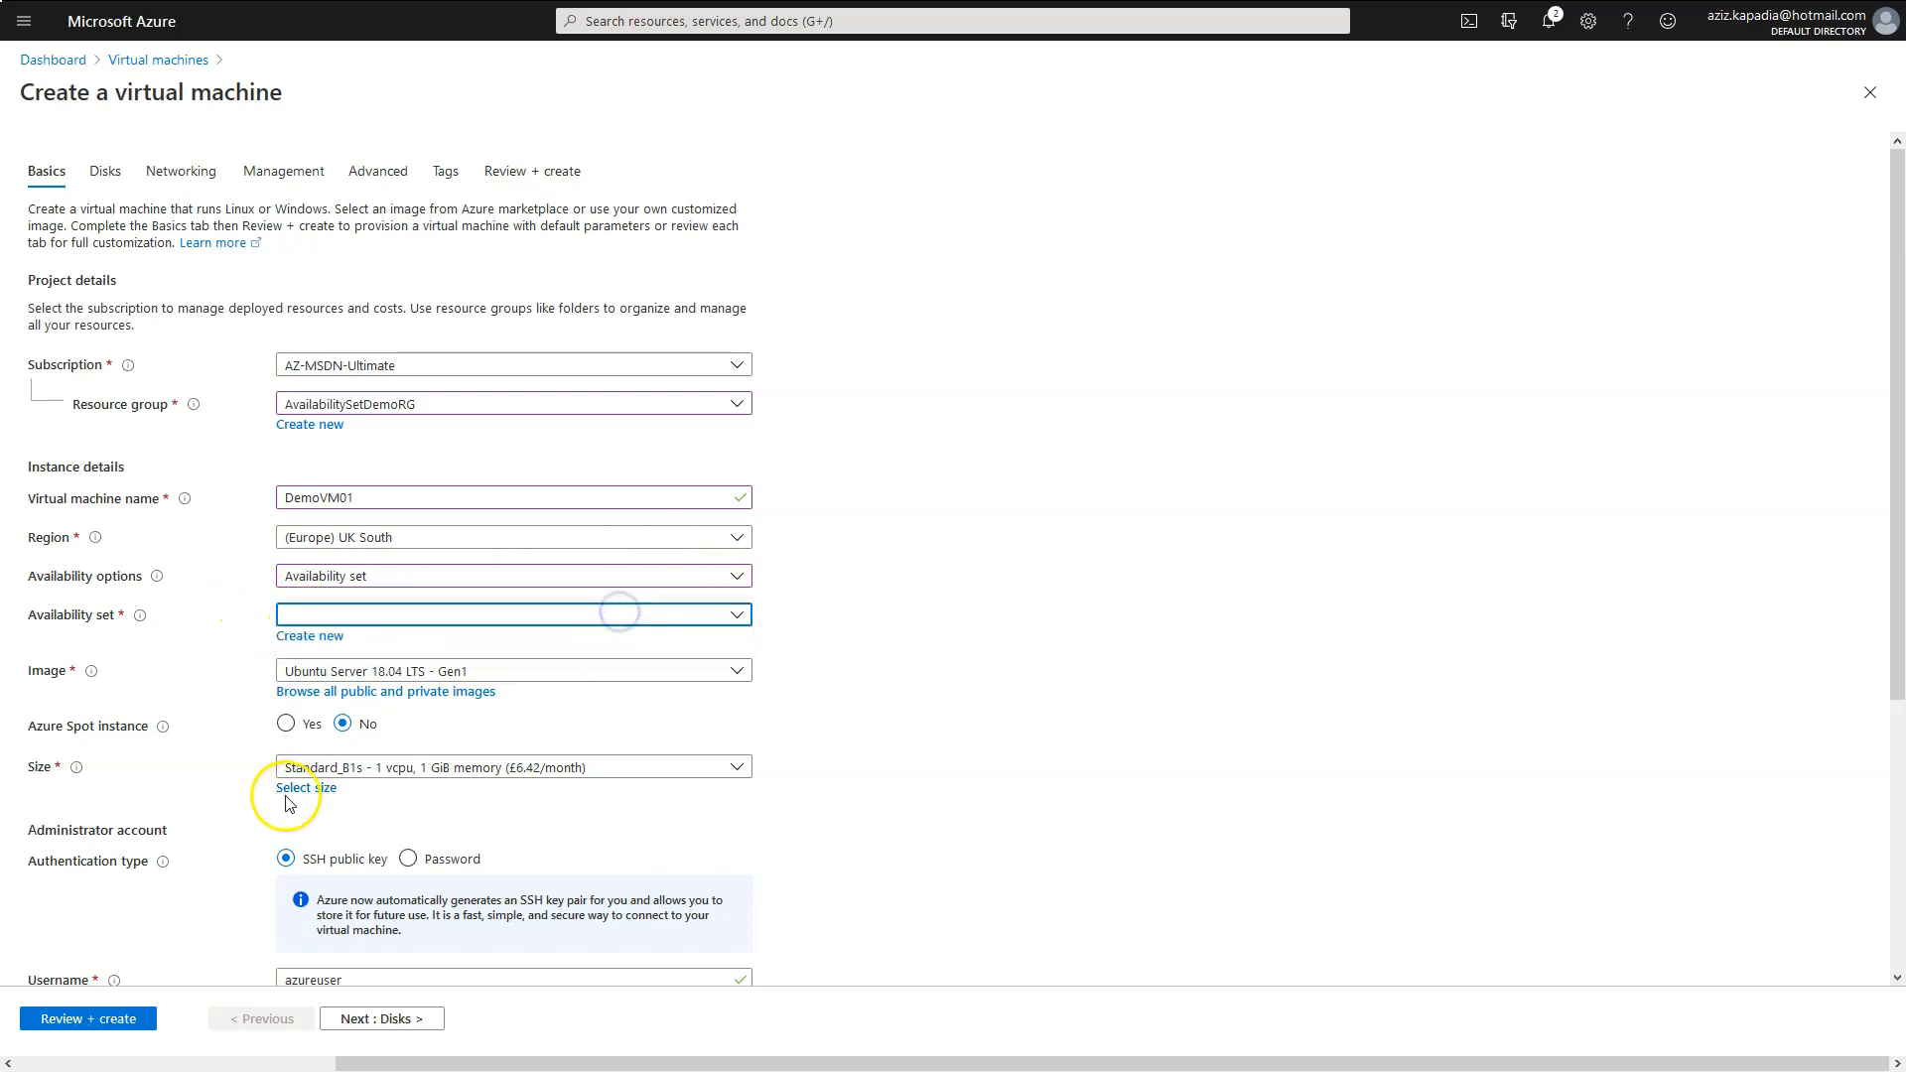
click(330, 623)
click(326, 645)
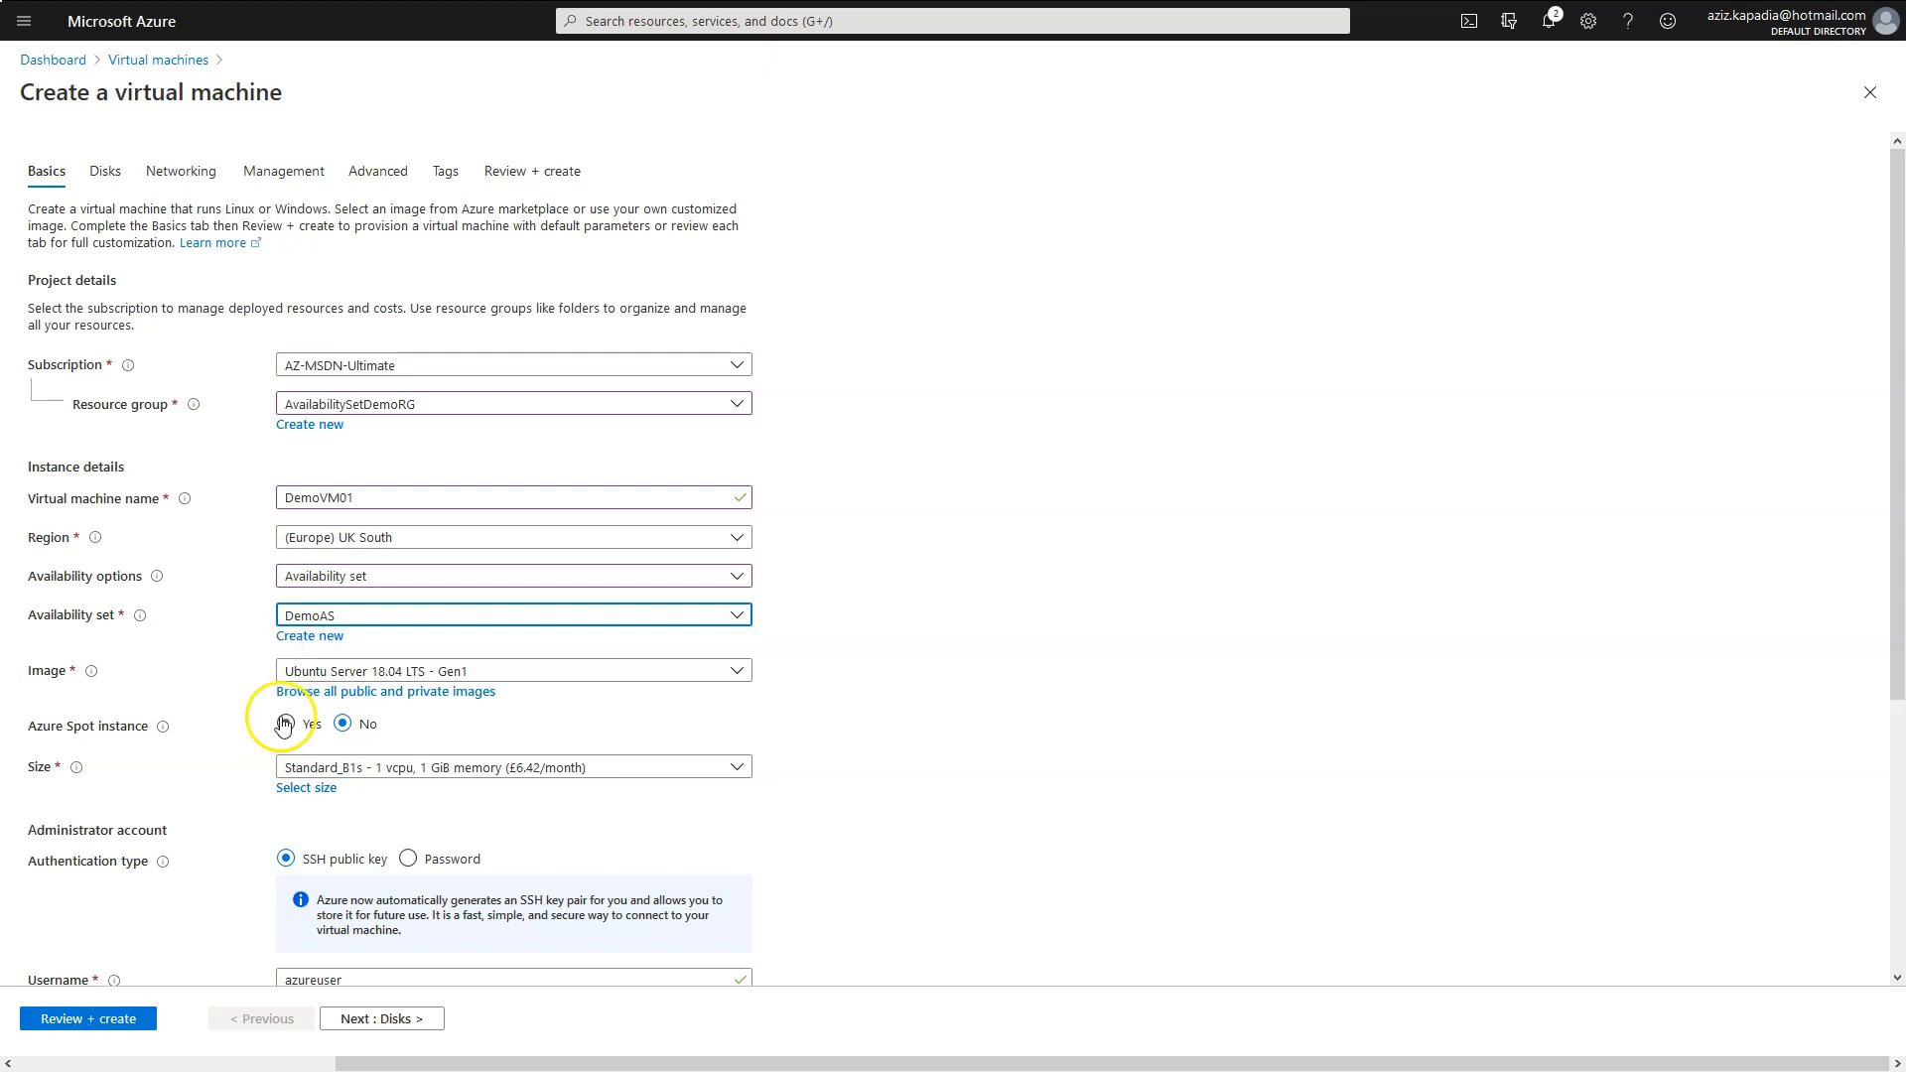
Choose the Windows Server 2019 Datacenter - Gen1 image and the Standard_B1s size for the virtual machine.
click(577, 677)
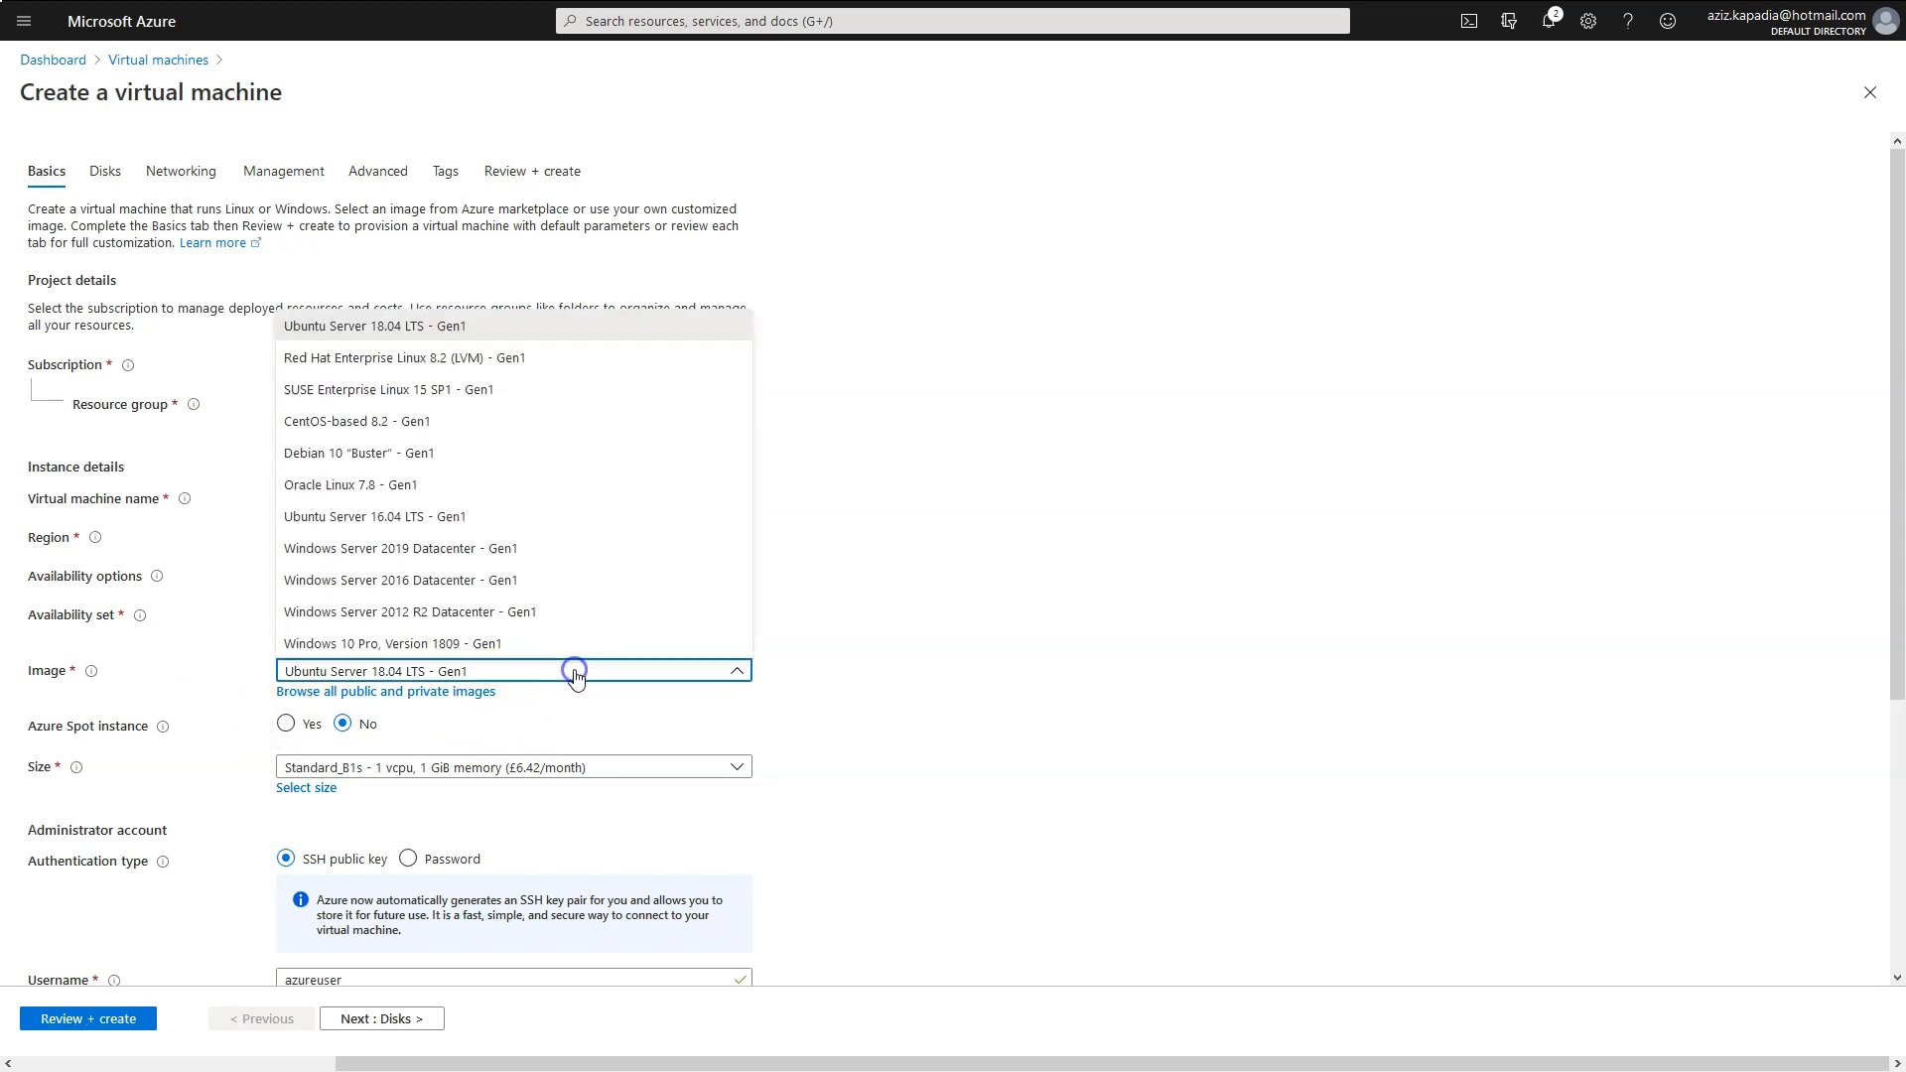
click(506, 554)
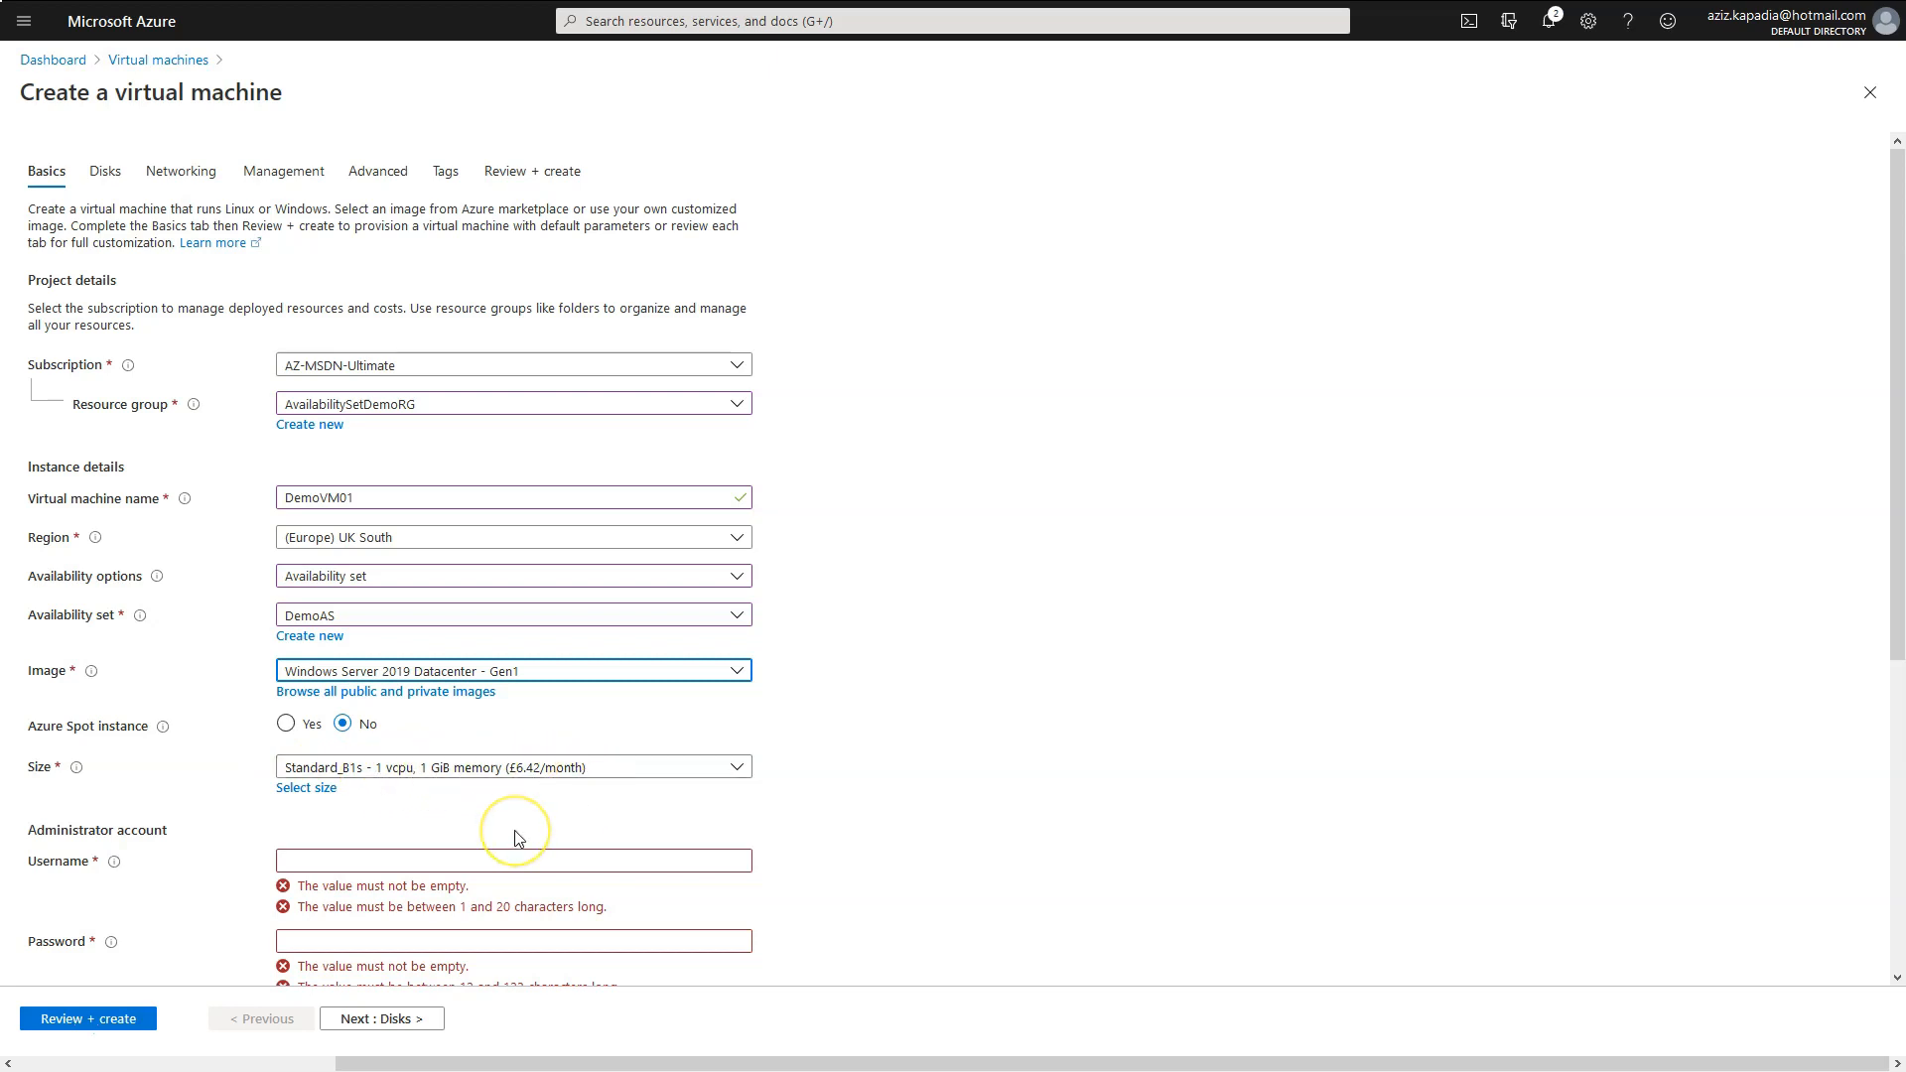
click(551, 768)
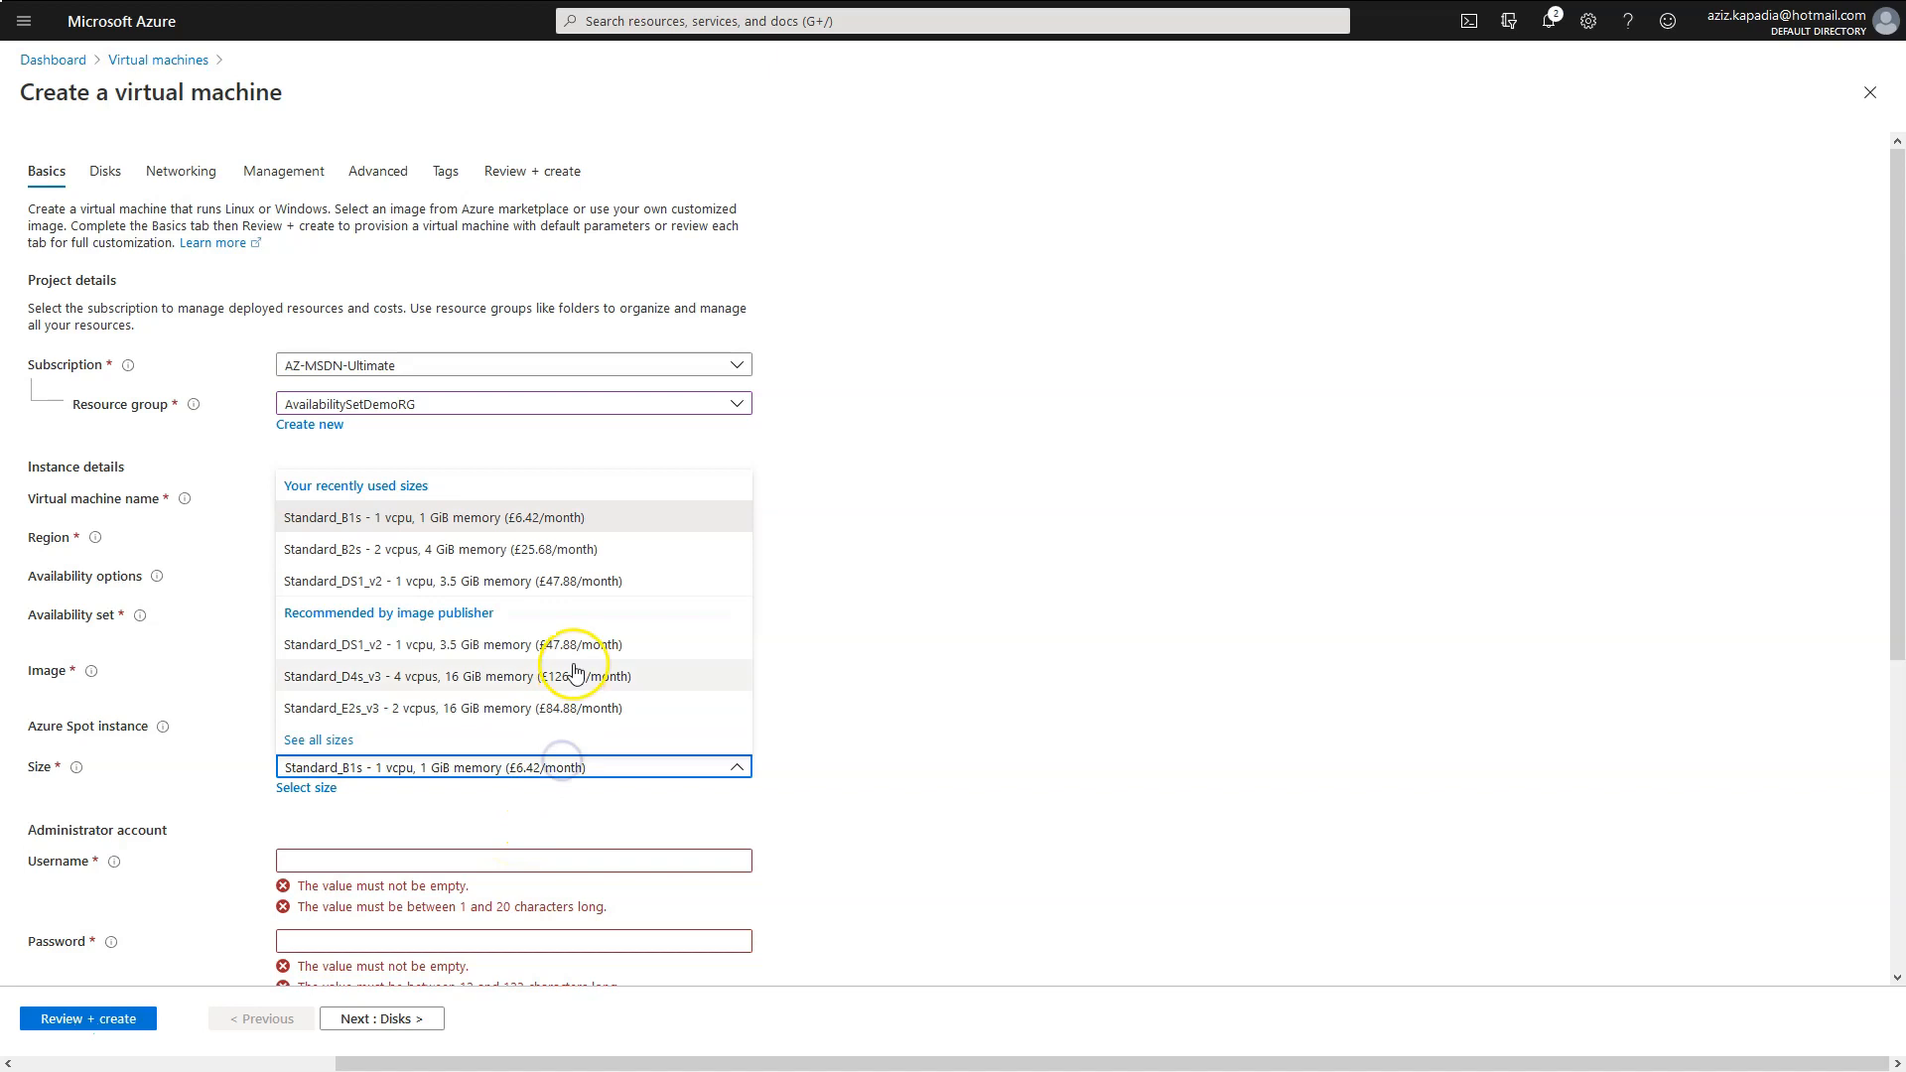
click(594, 524)
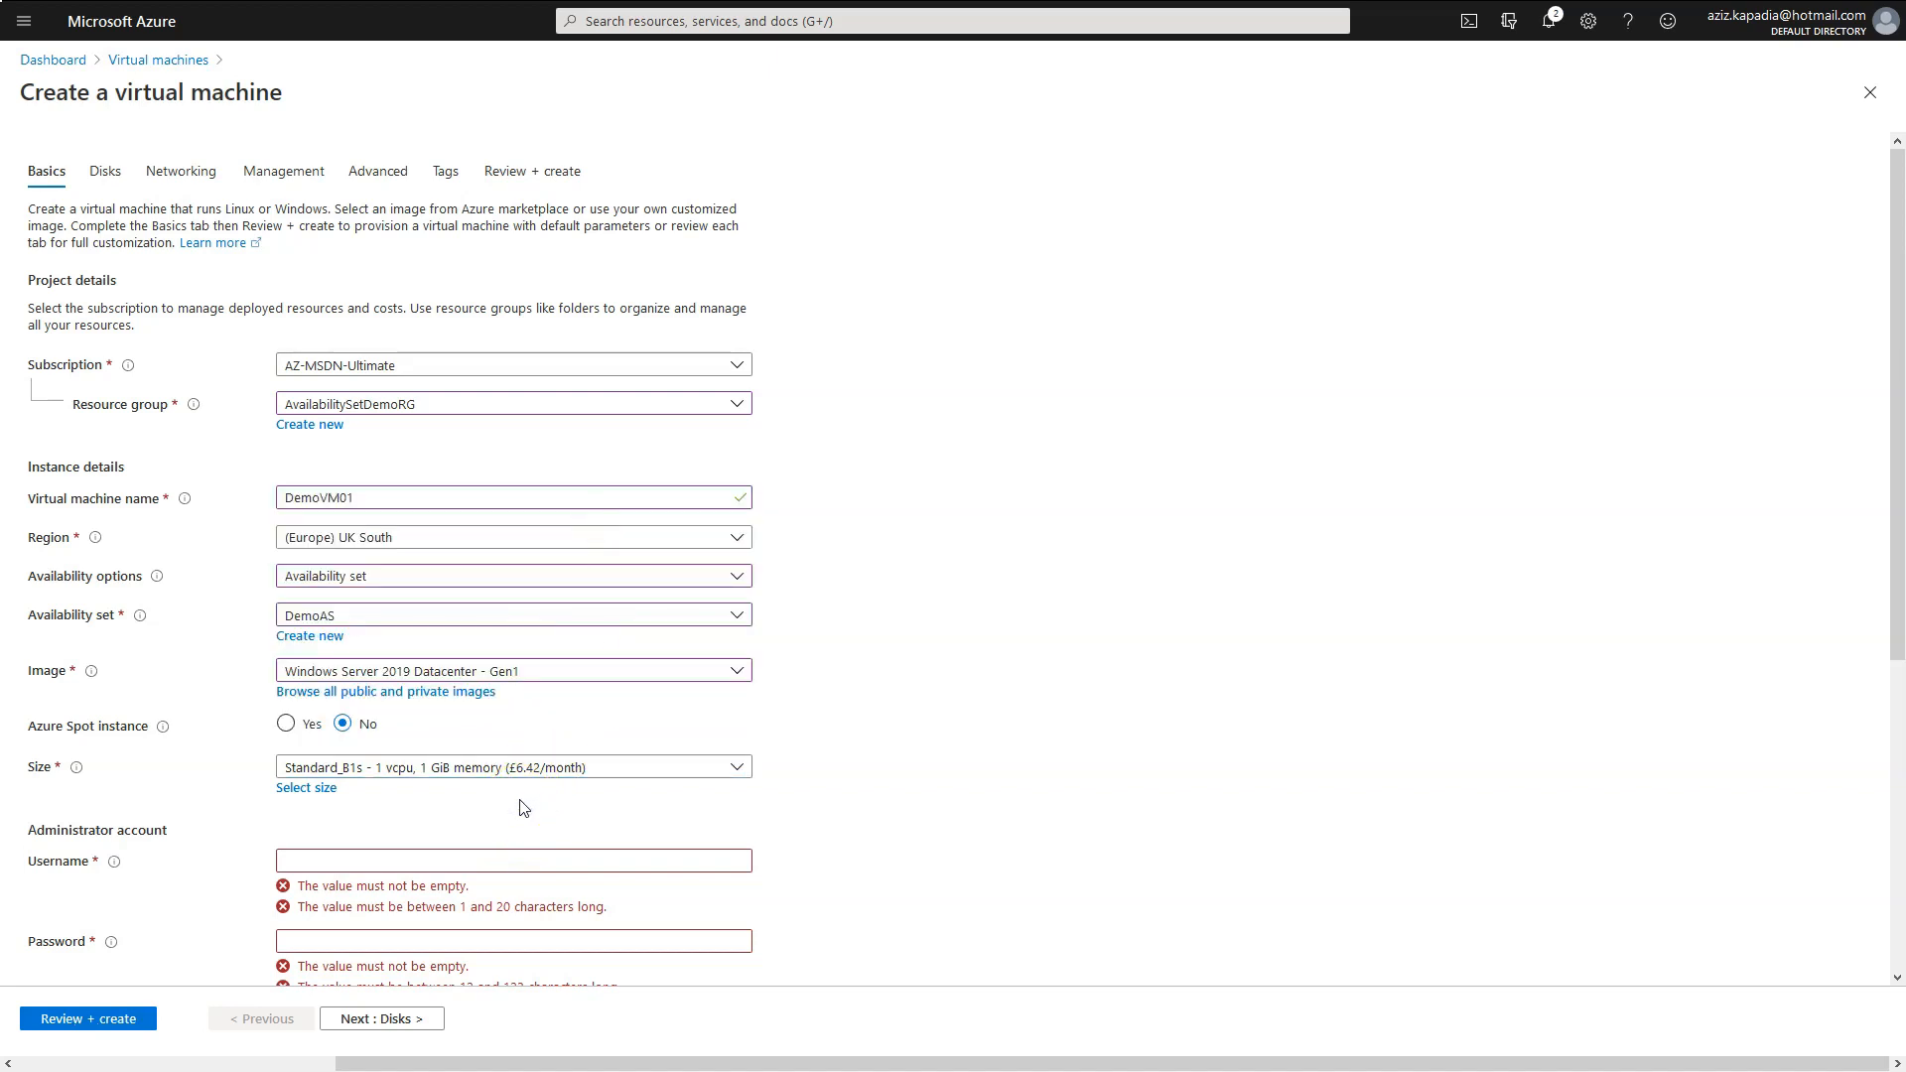
Set the administrator username to demouser01, then enter and confirm the account password.
scroll(524, 808, down, 2)
click(327, 709)
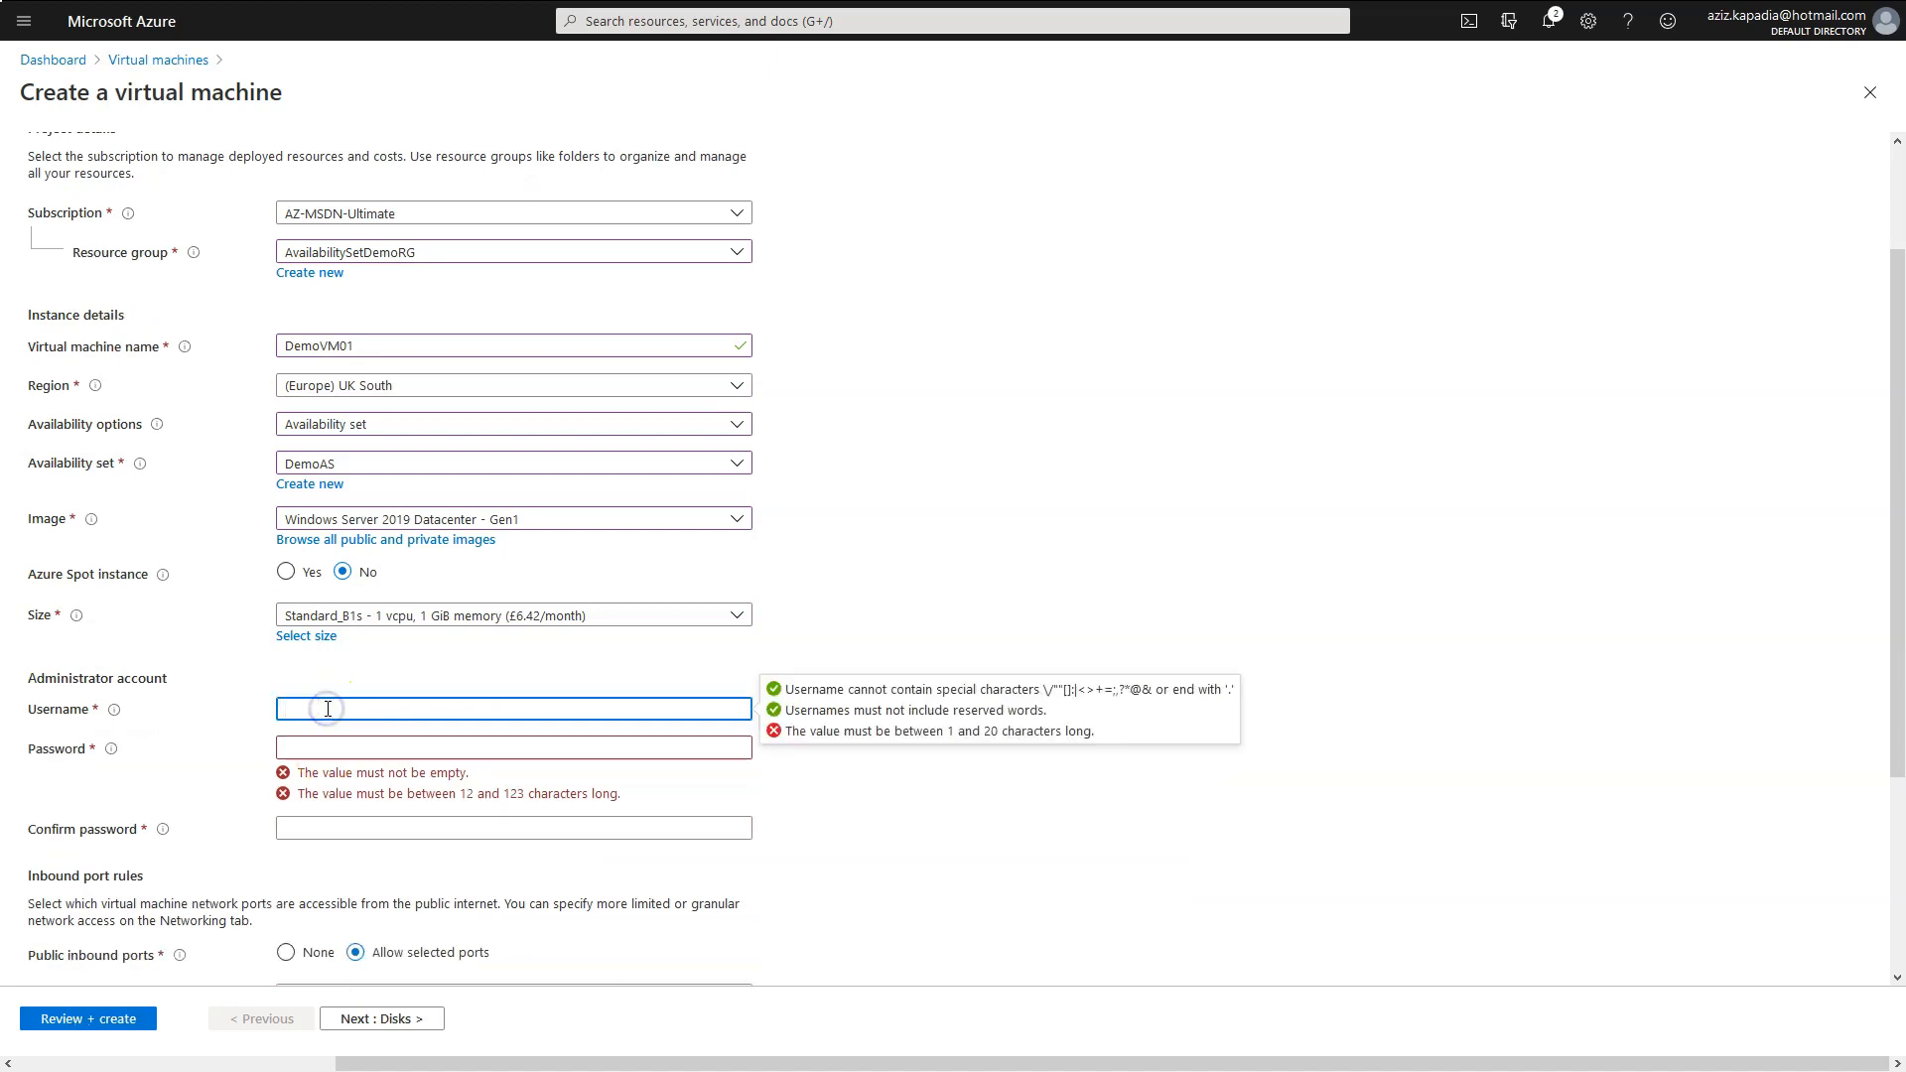
text(demouser01)
click(294, 755)
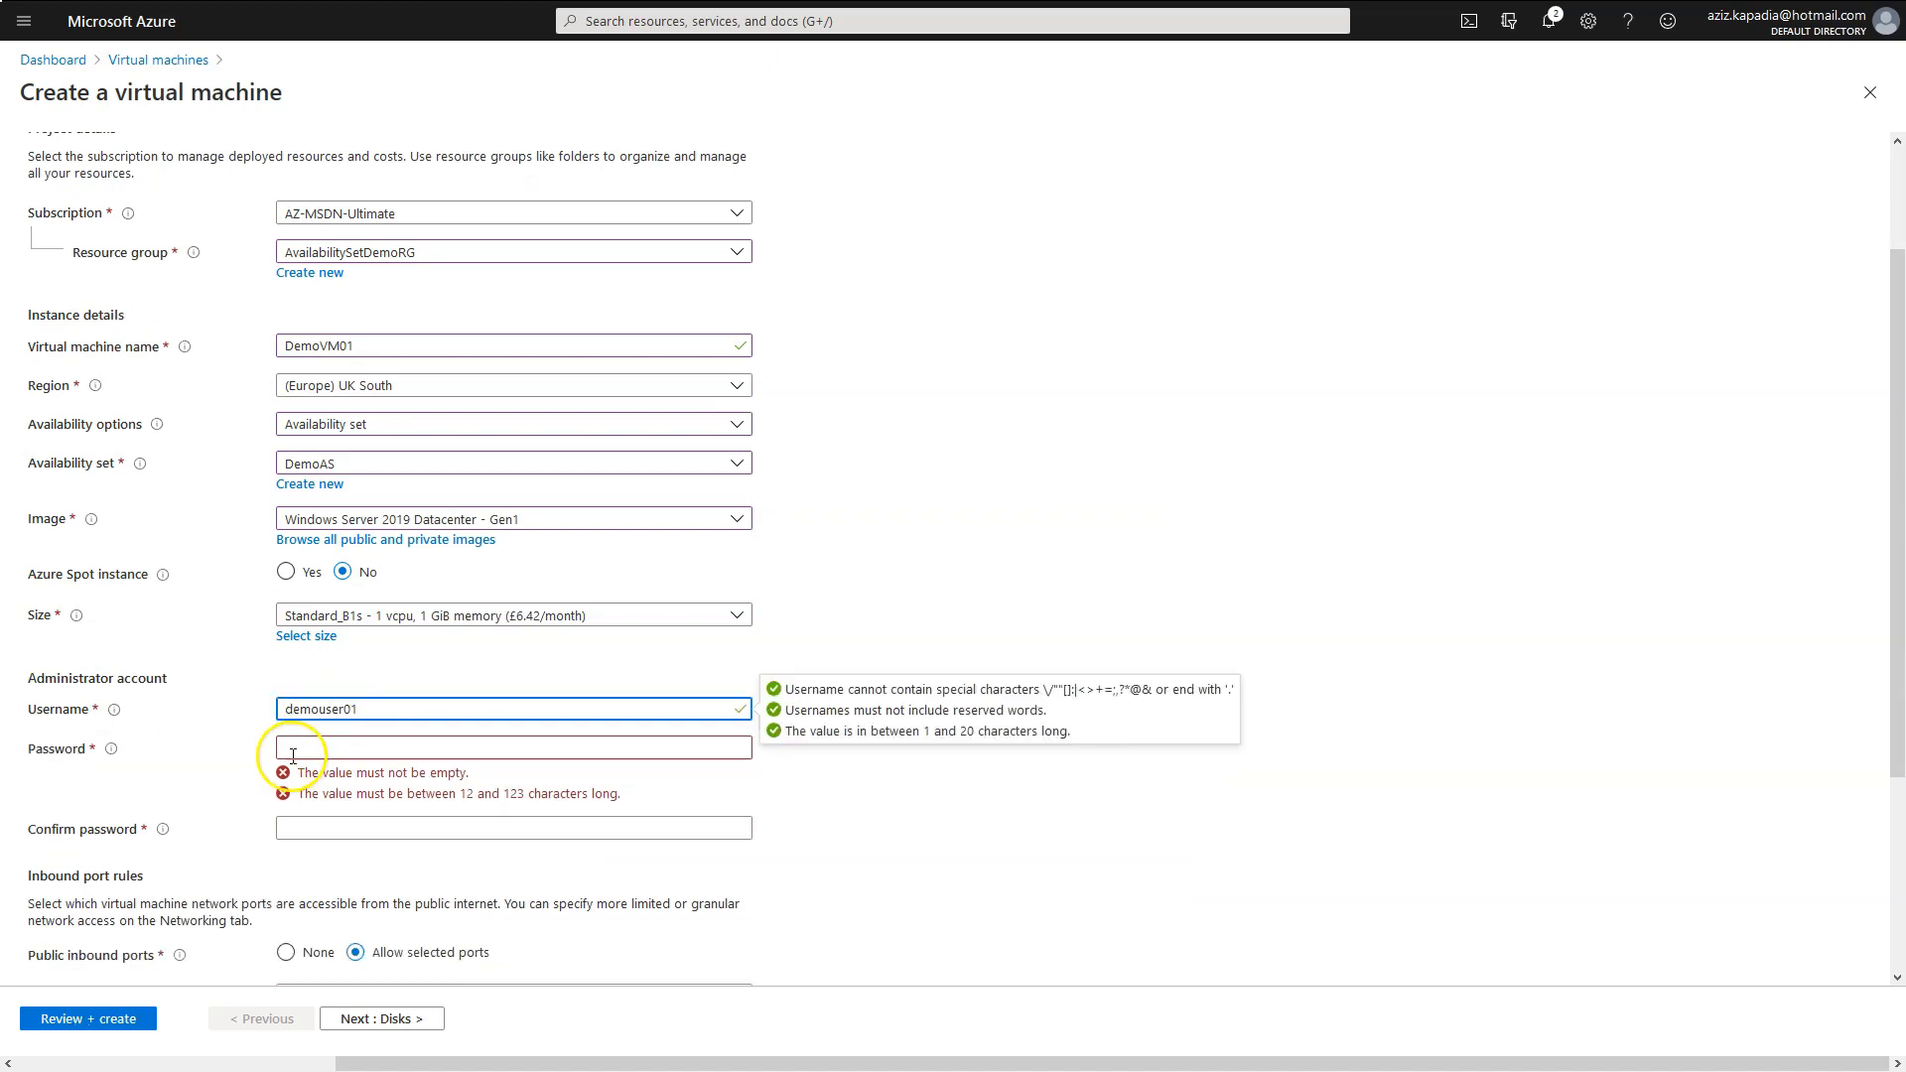
click(297, 743)
text(••••)
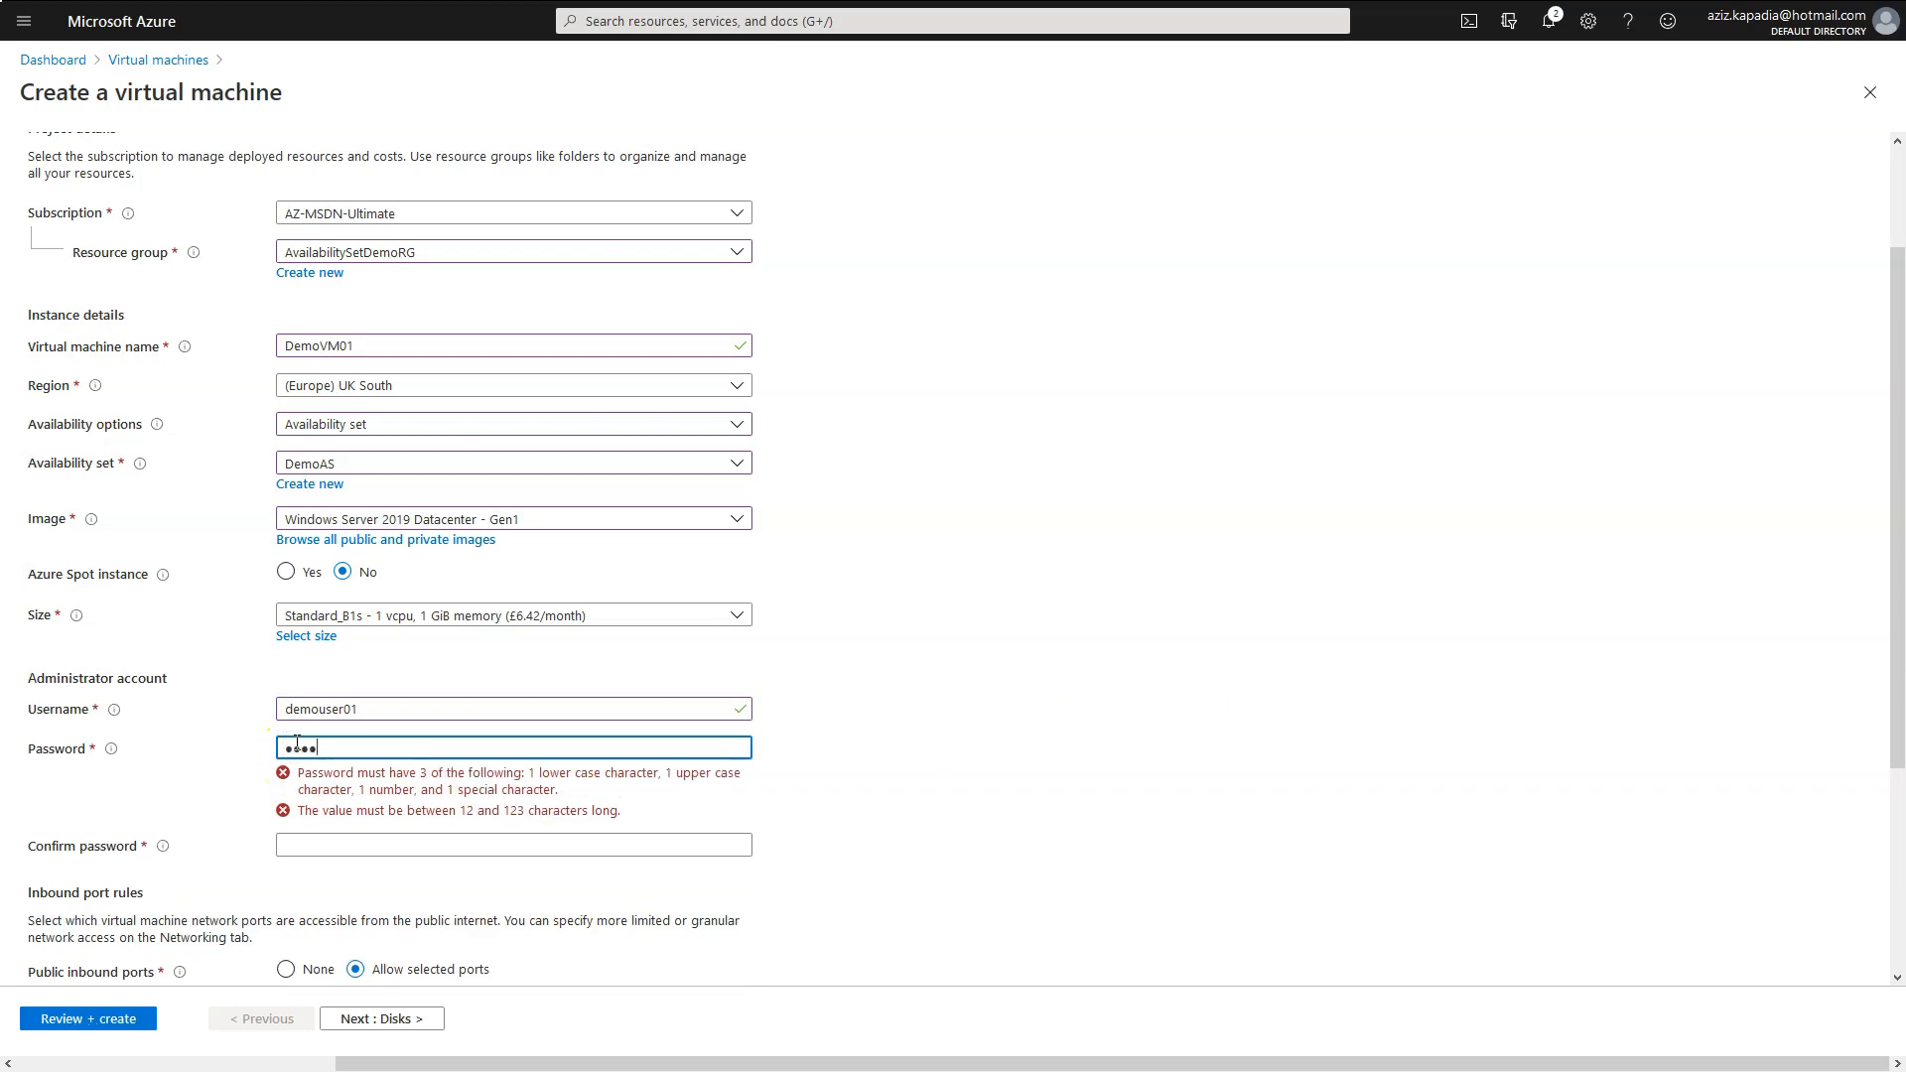
text(•)
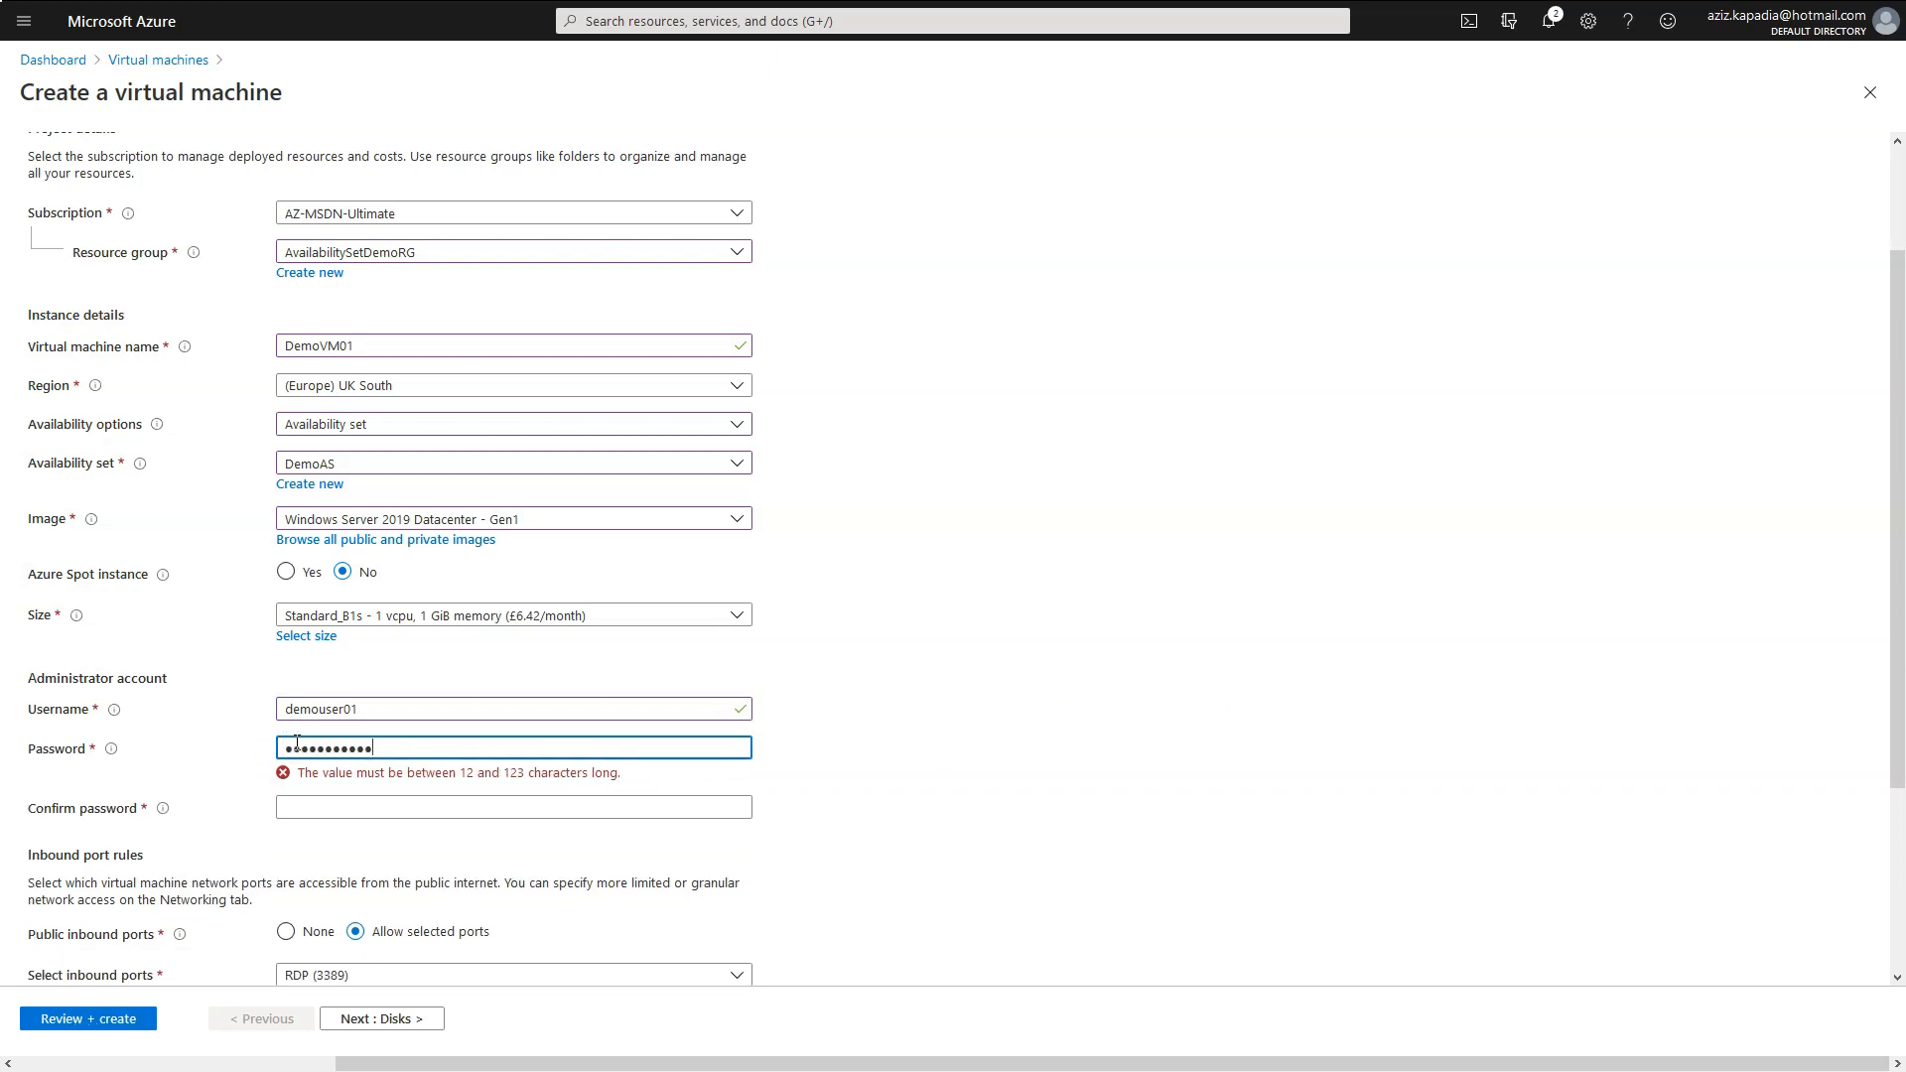
click(310, 789)
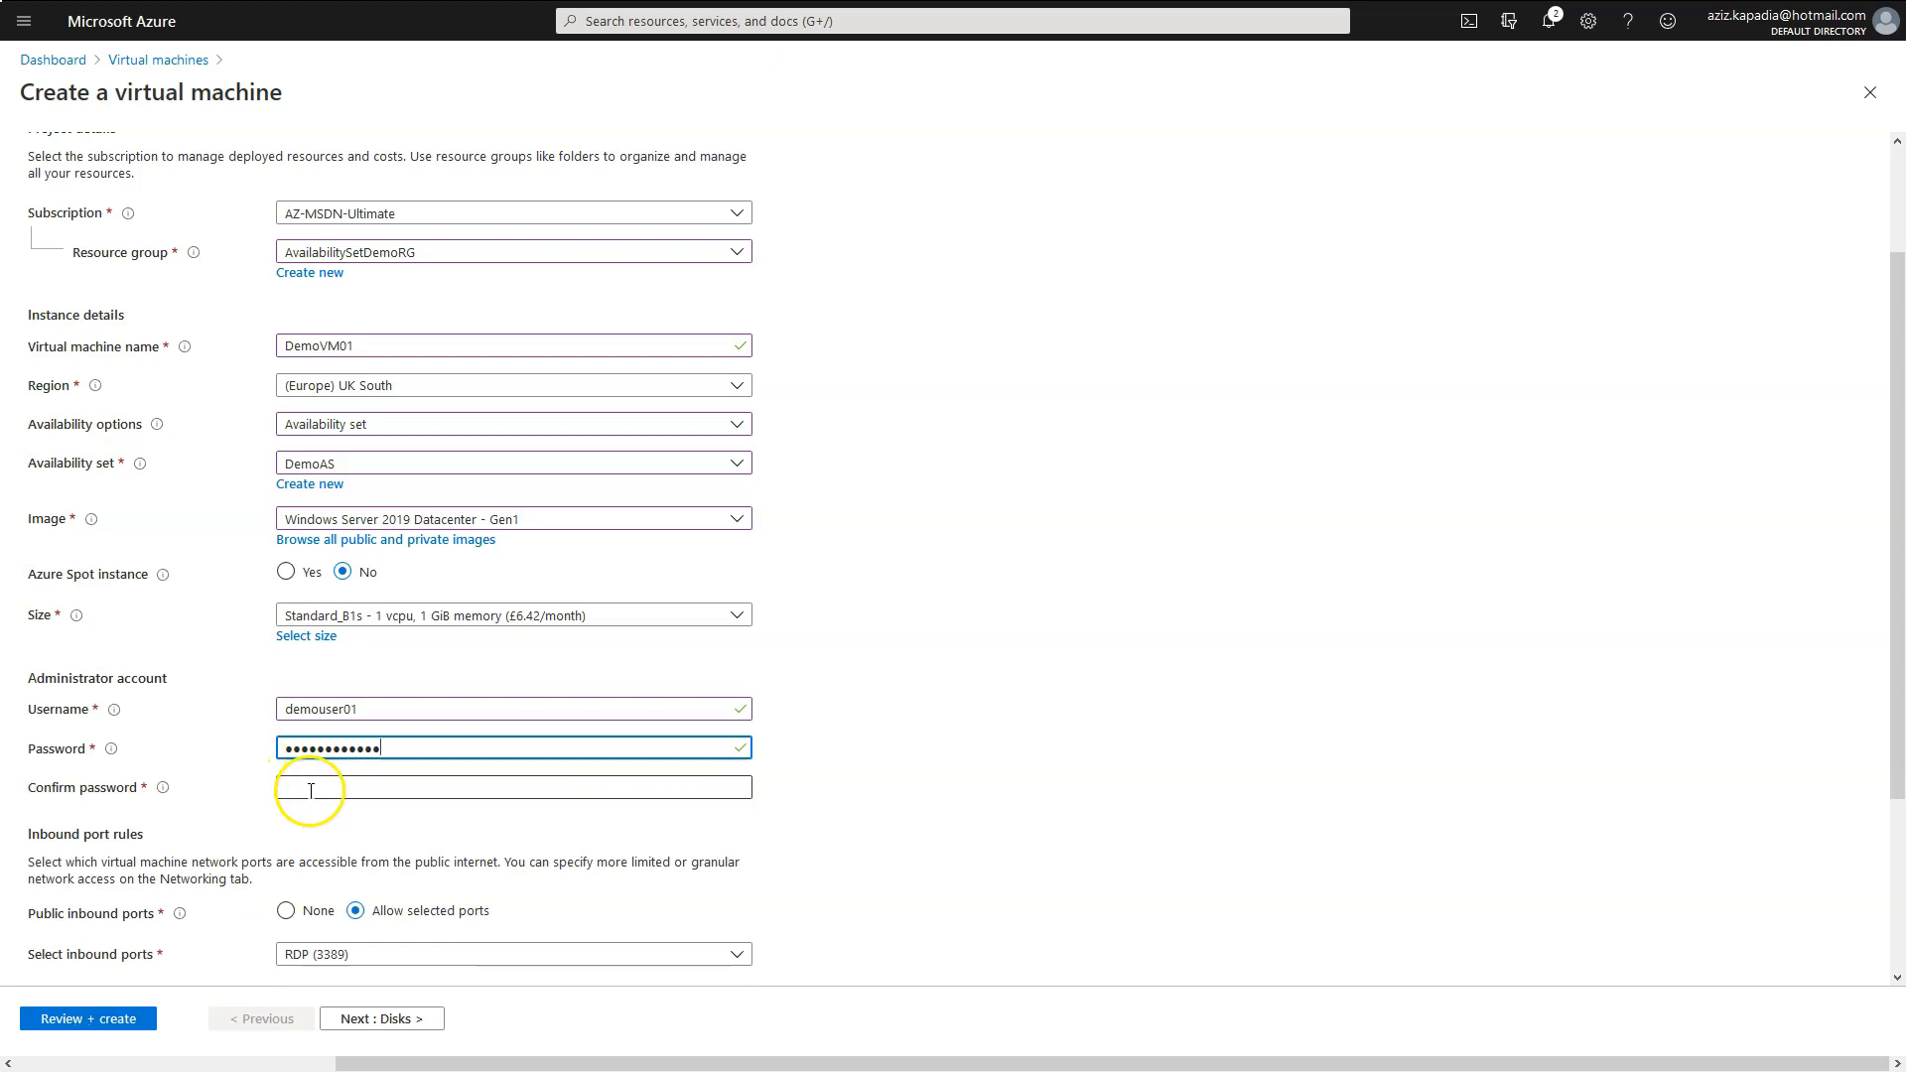
text(•)
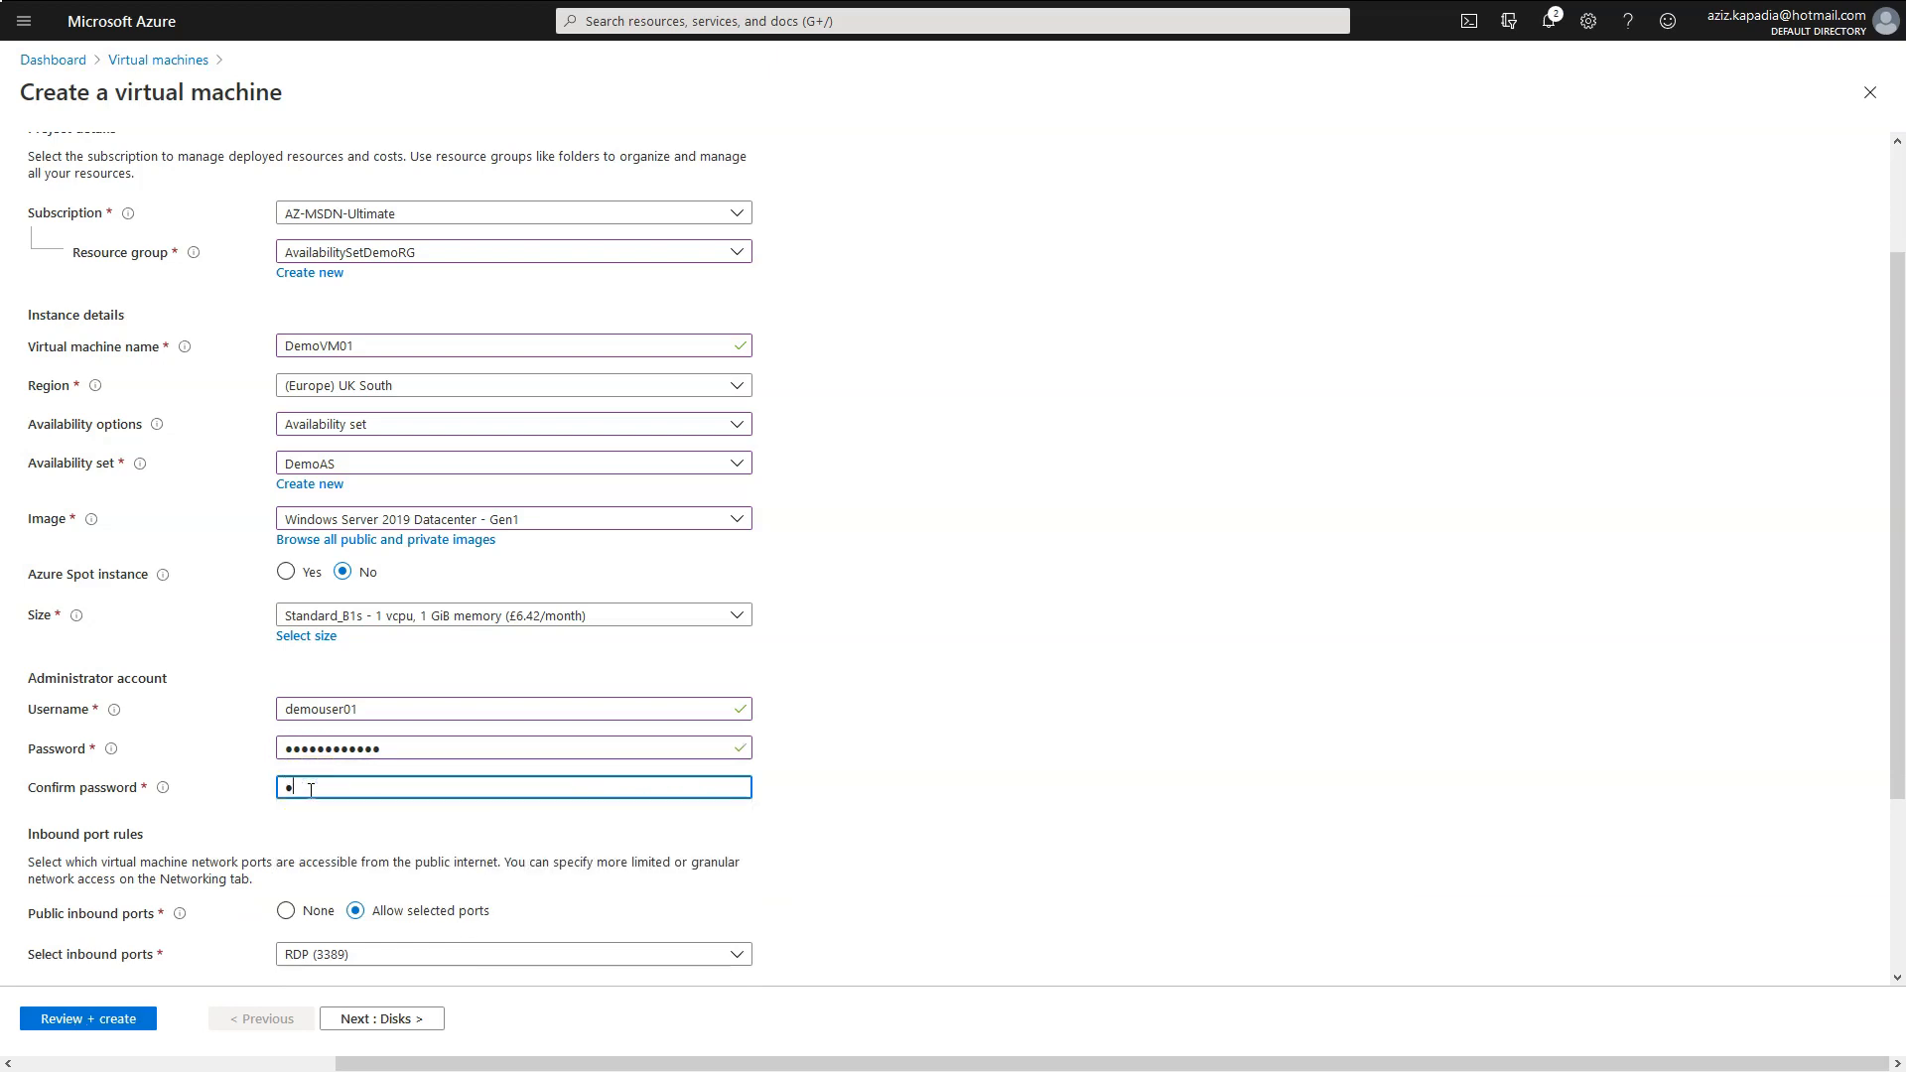
text(••••••••)
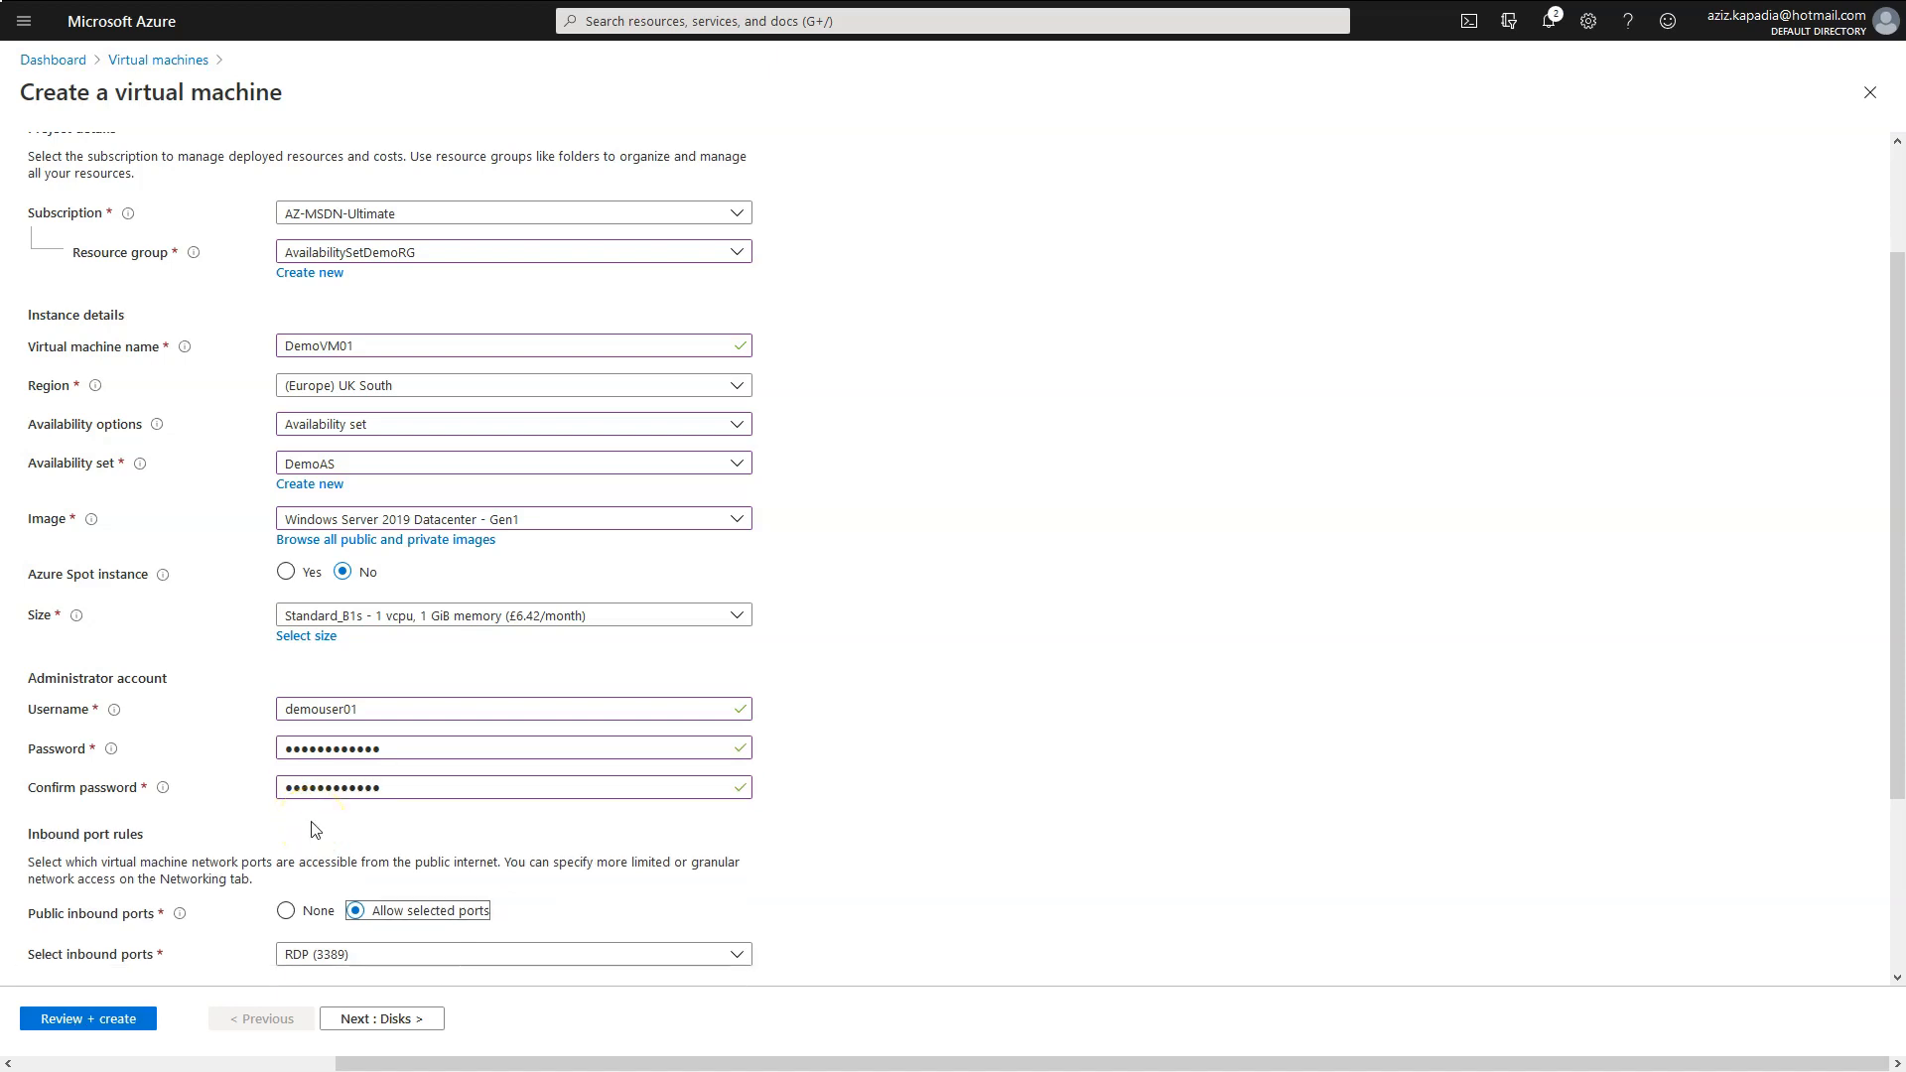
Set the virtual machine's public inbound ports to None in the basic settings.
scroll(316, 830, down, 2)
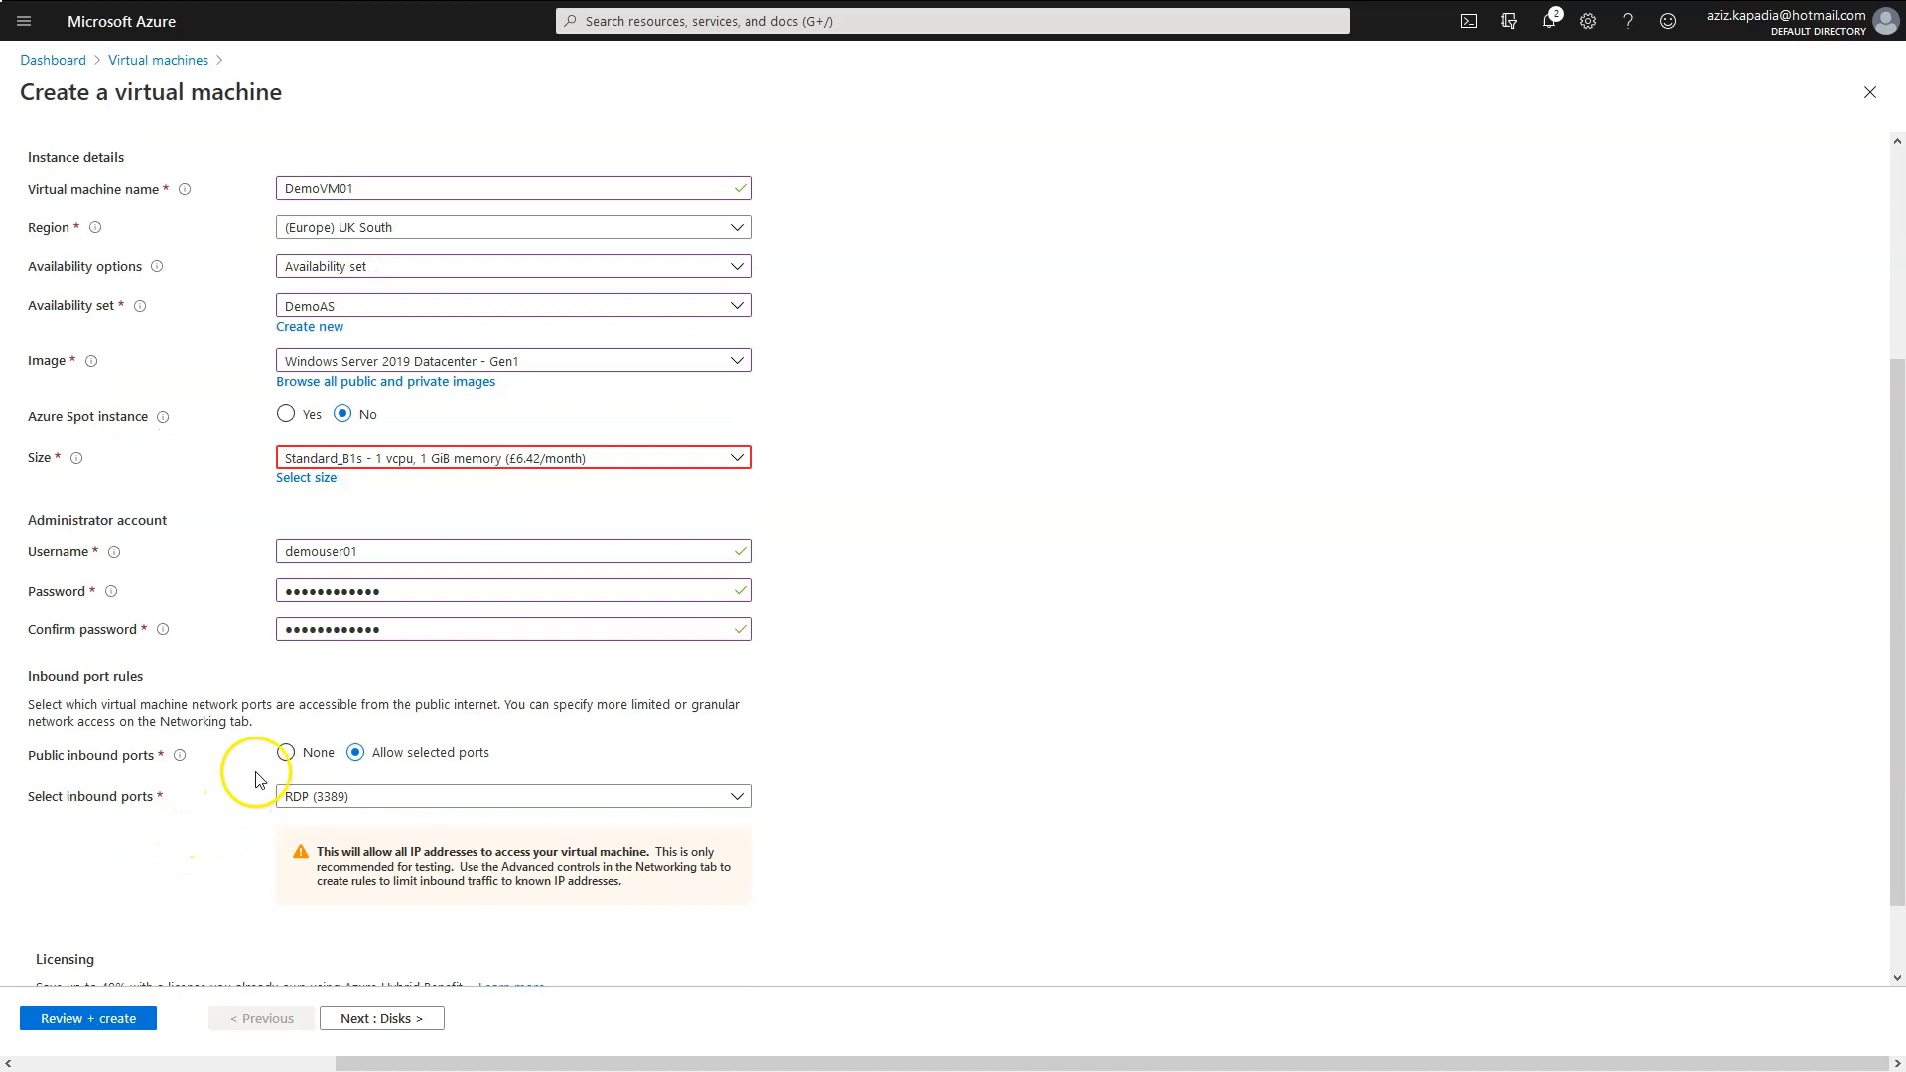
click(286, 754)
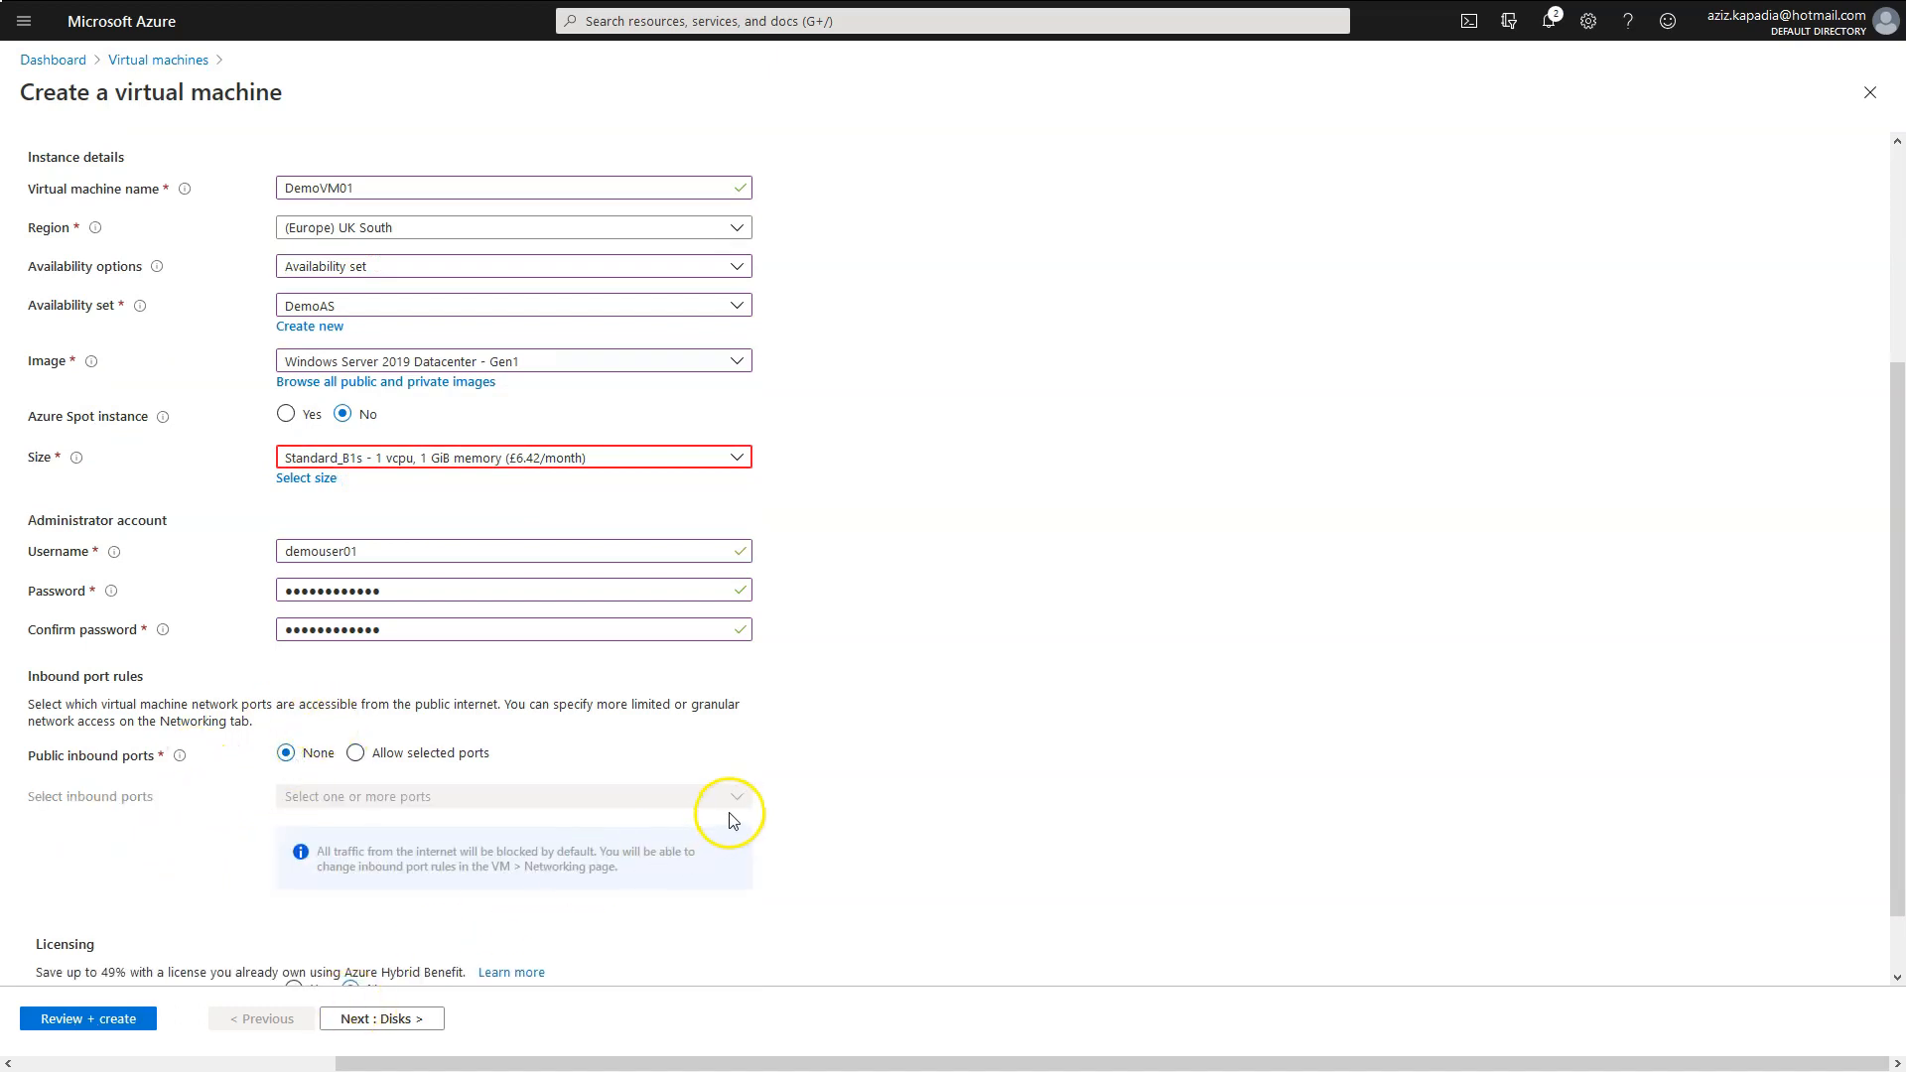
scroll(726, 810, down, 1)
Keep the default disk options and configure networking with public IP None and an Advanced NIC network security group, AvailabilitySetNSG.
click(415, 1015)
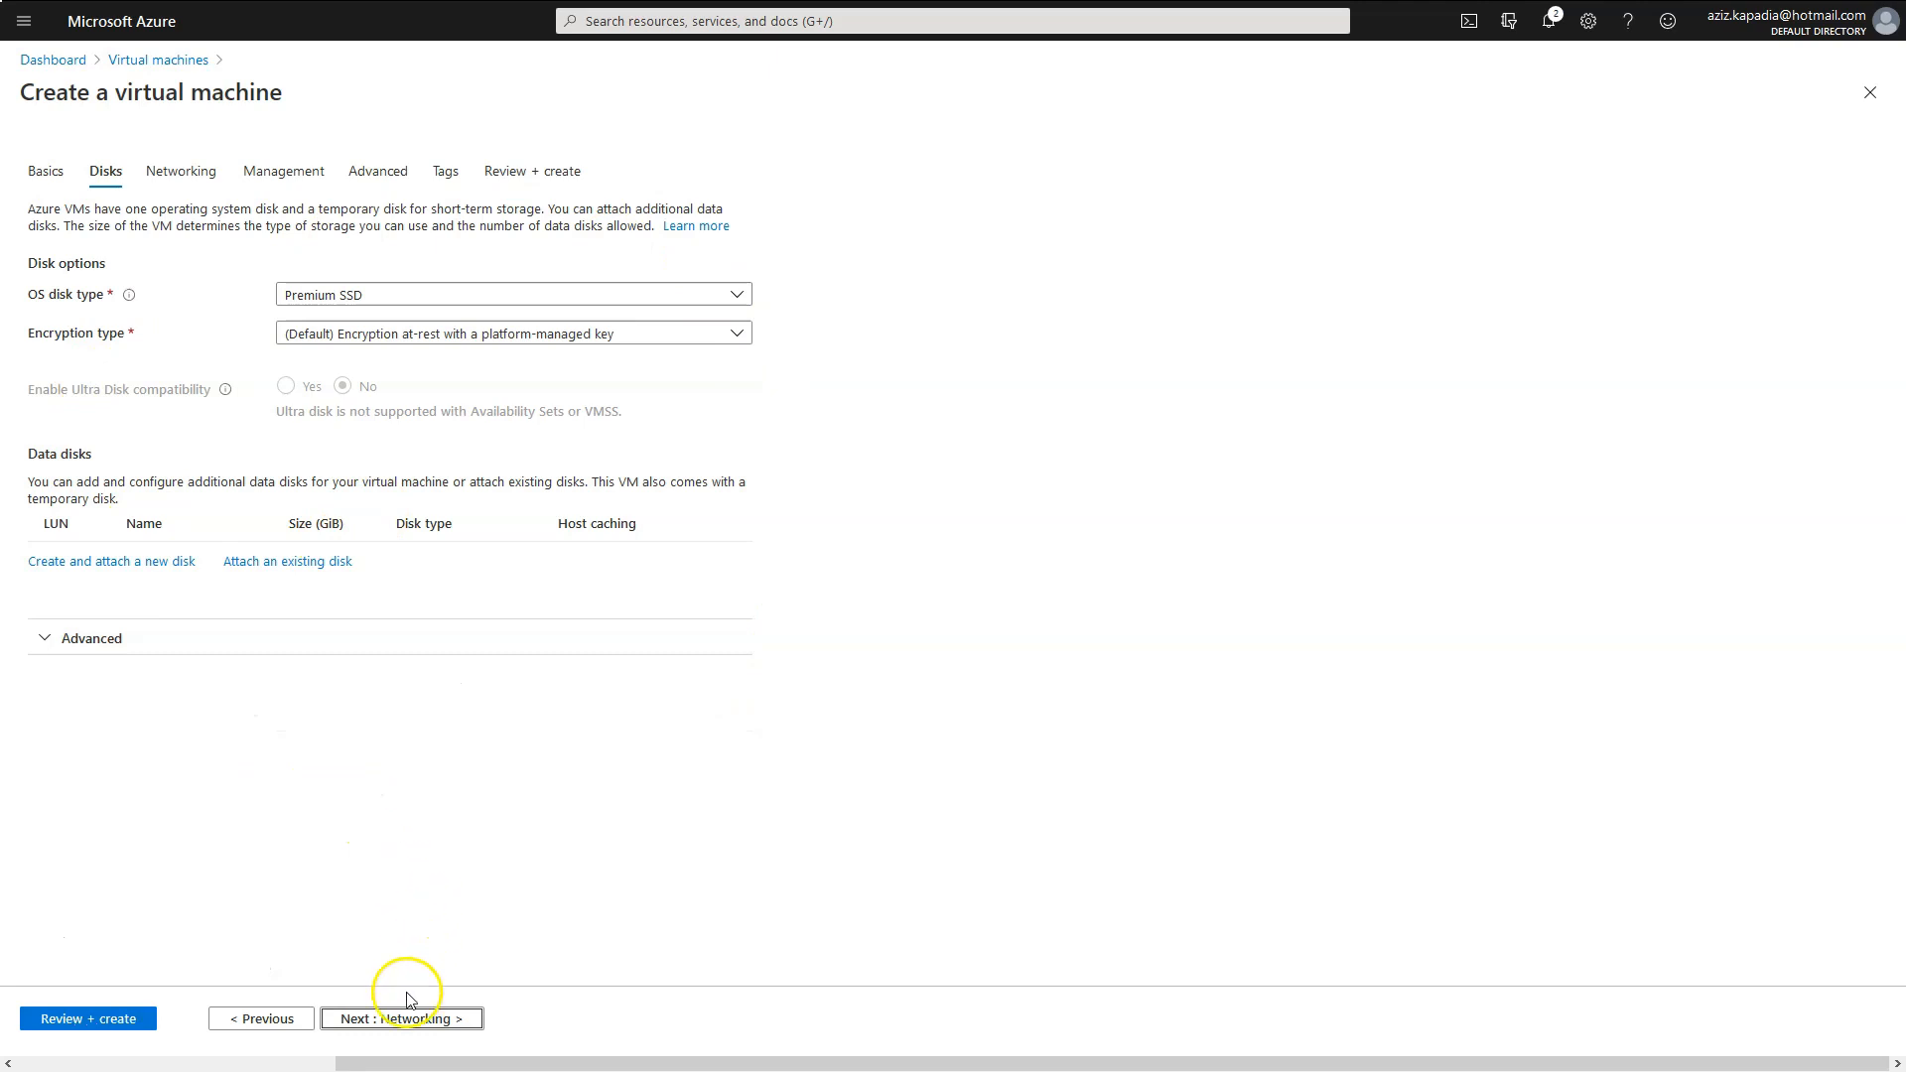
click(391, 1019)
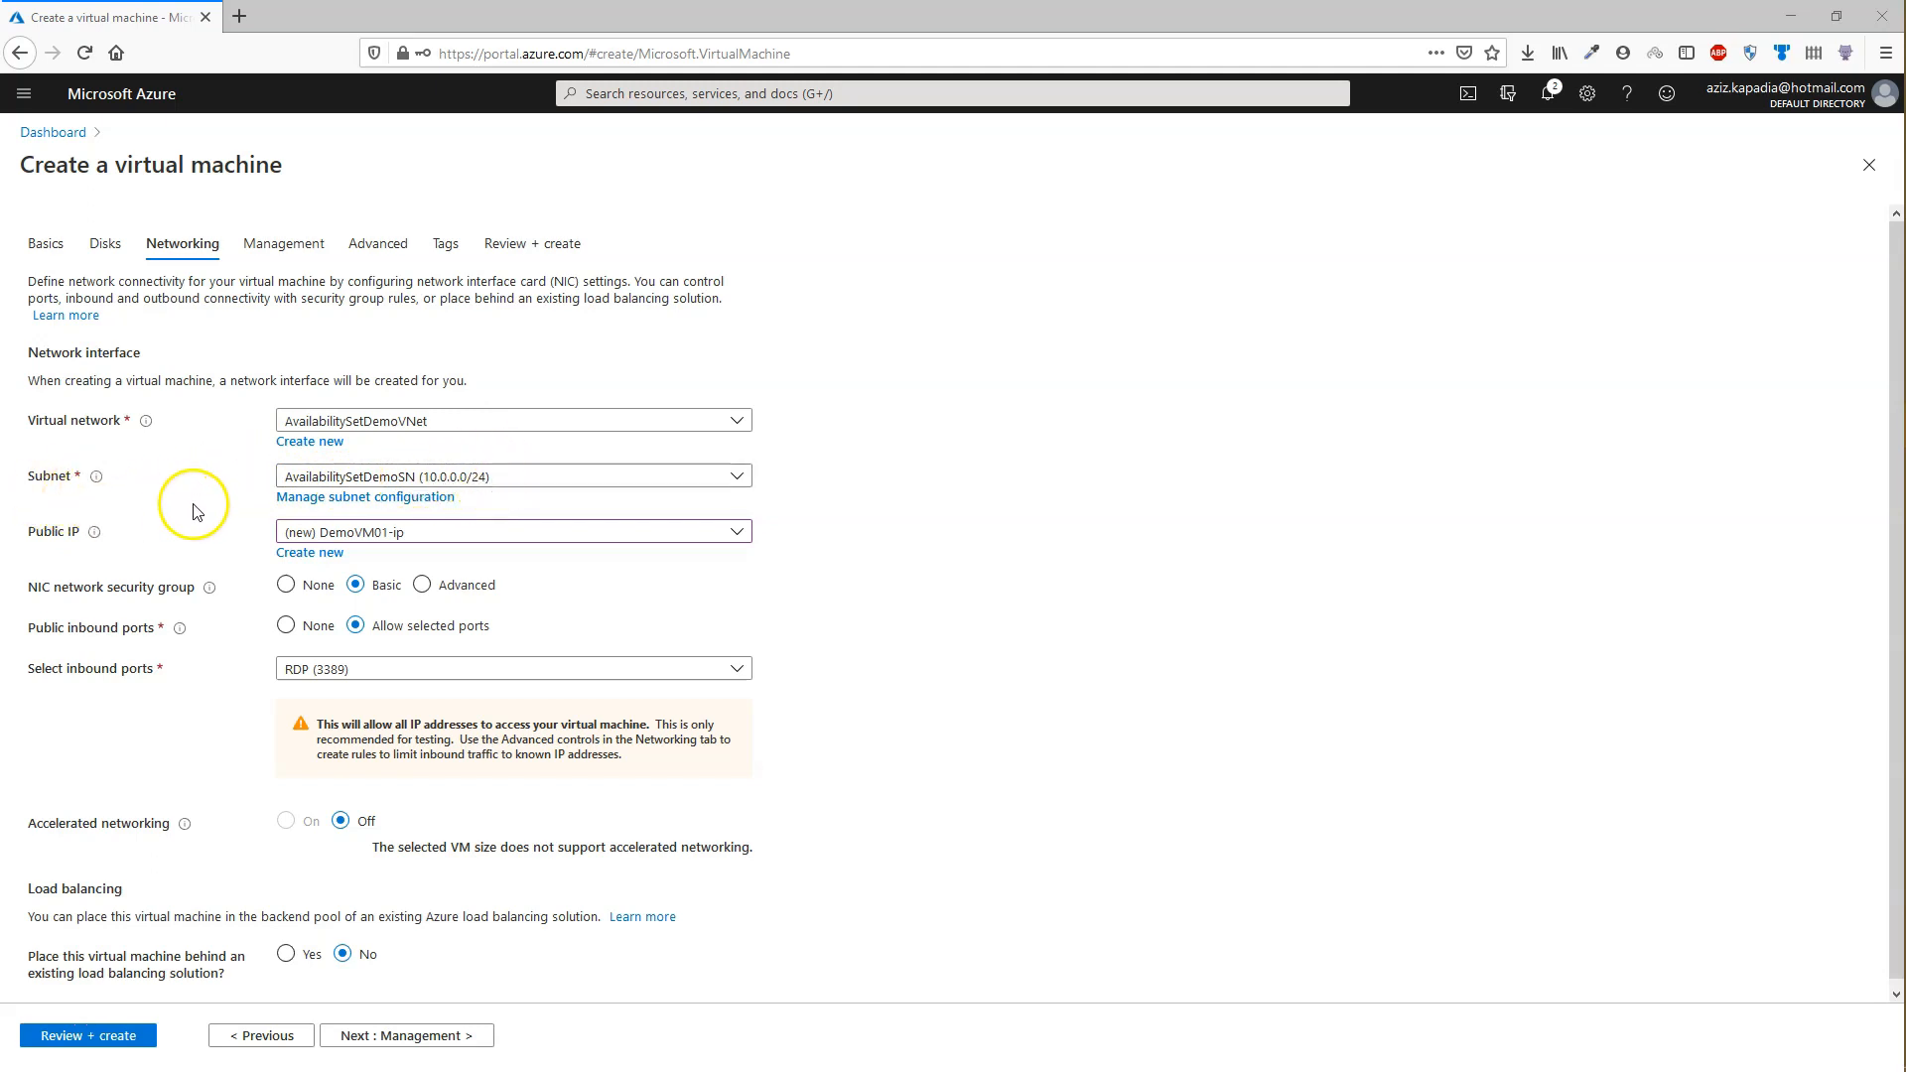
click(326, 532)
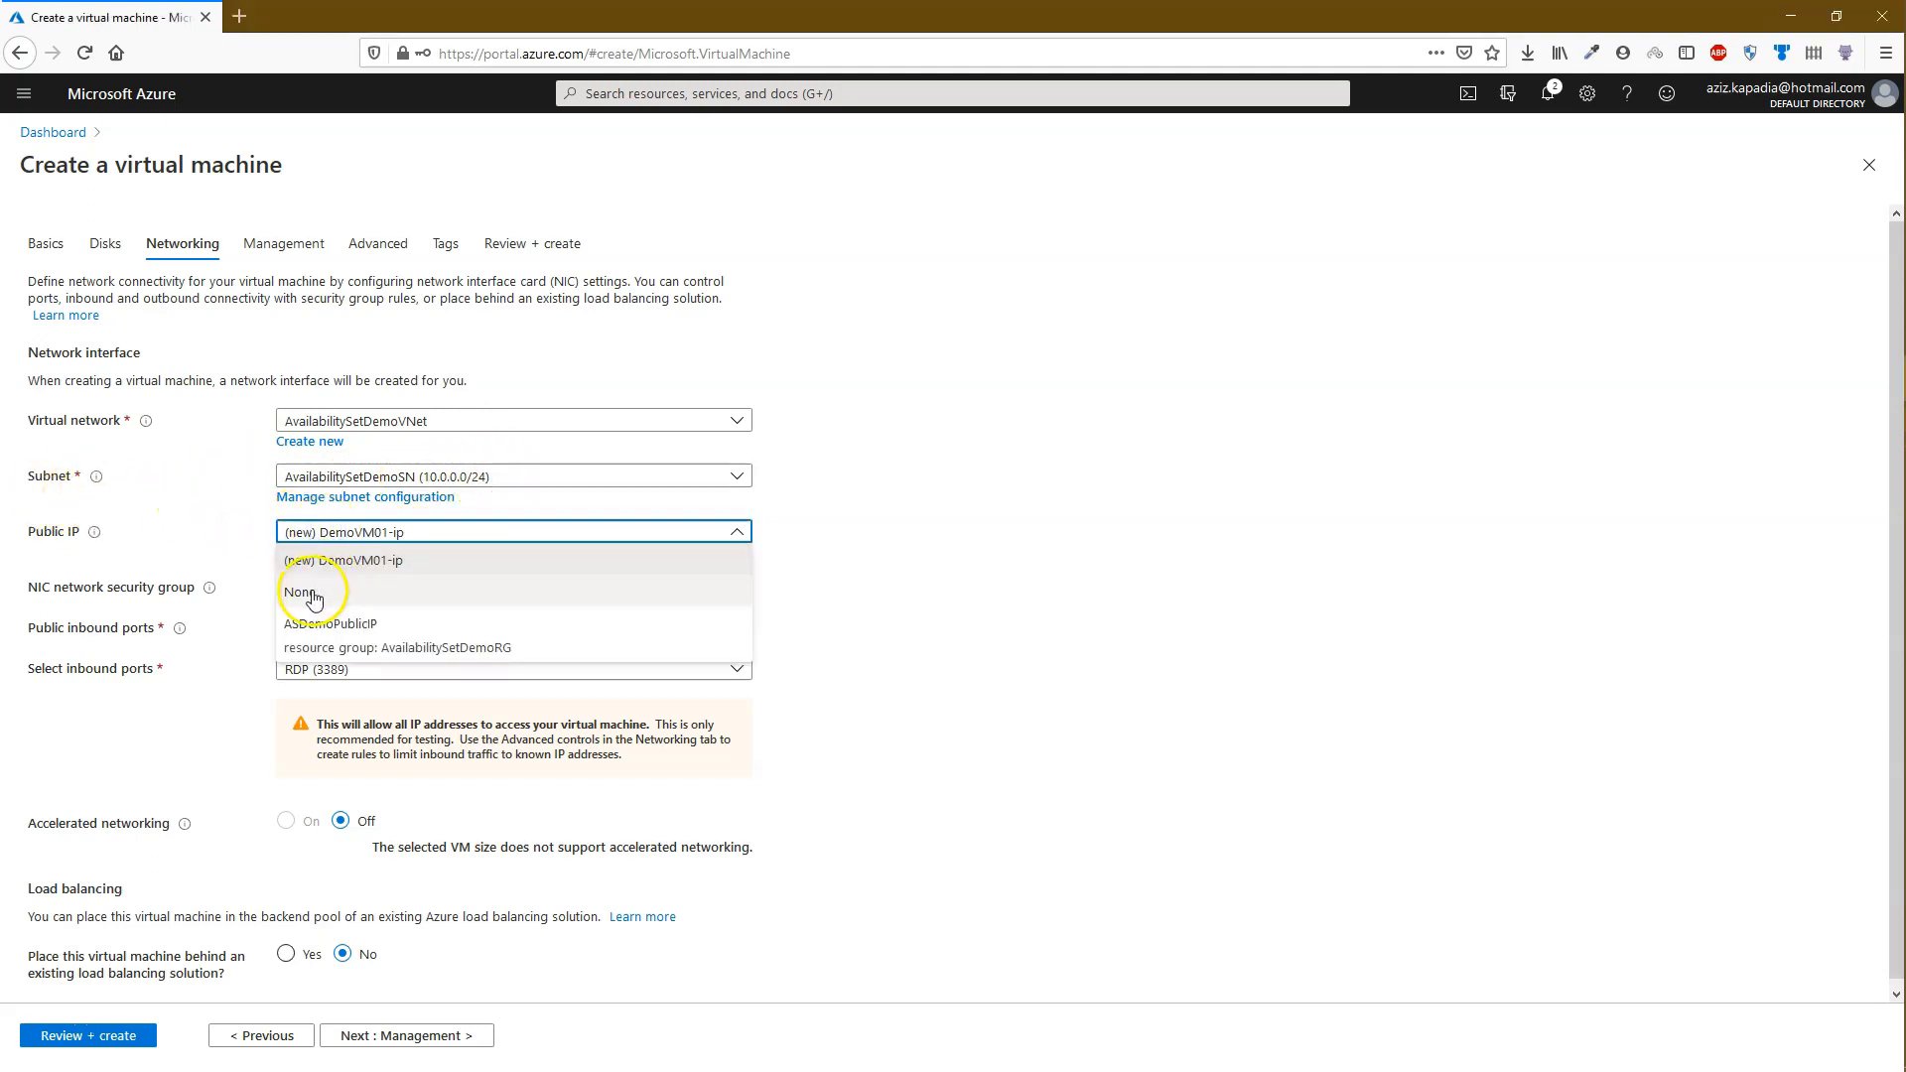
click(313, 595)
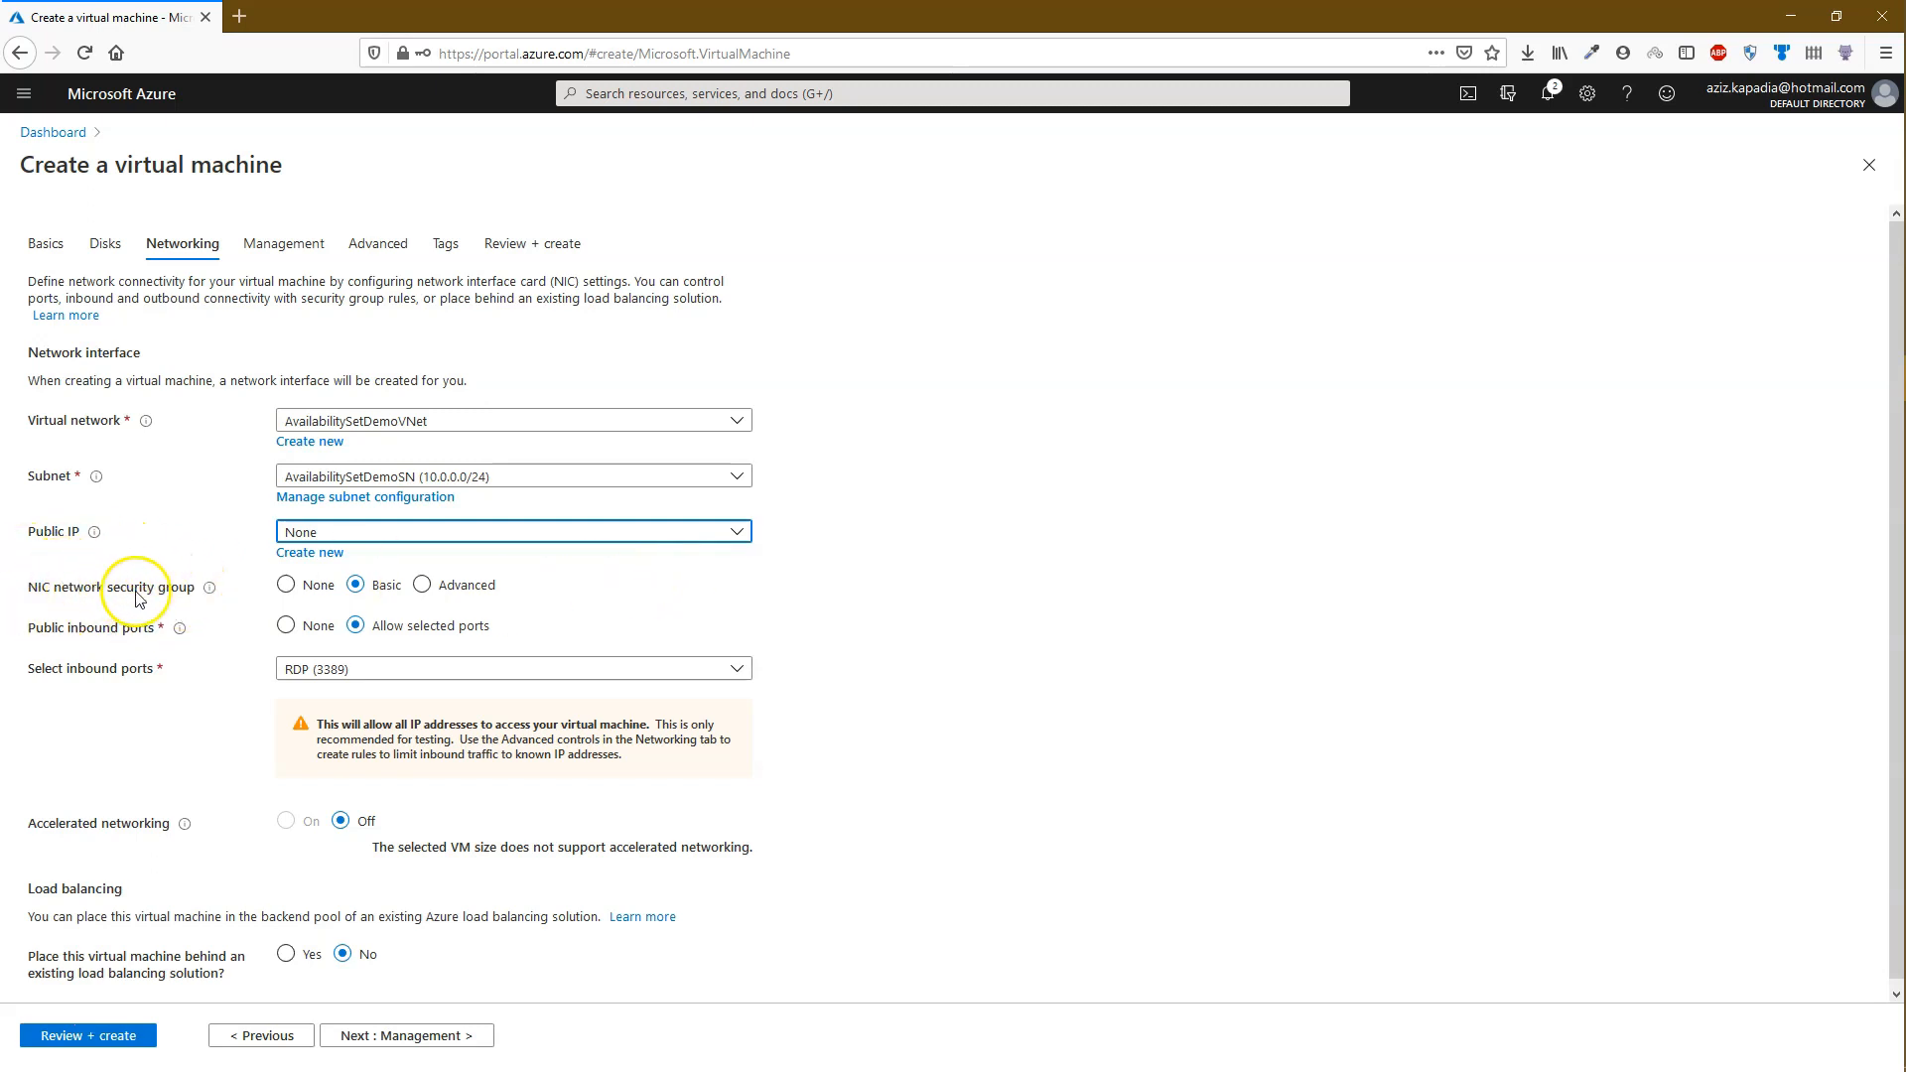
click(425, 586)
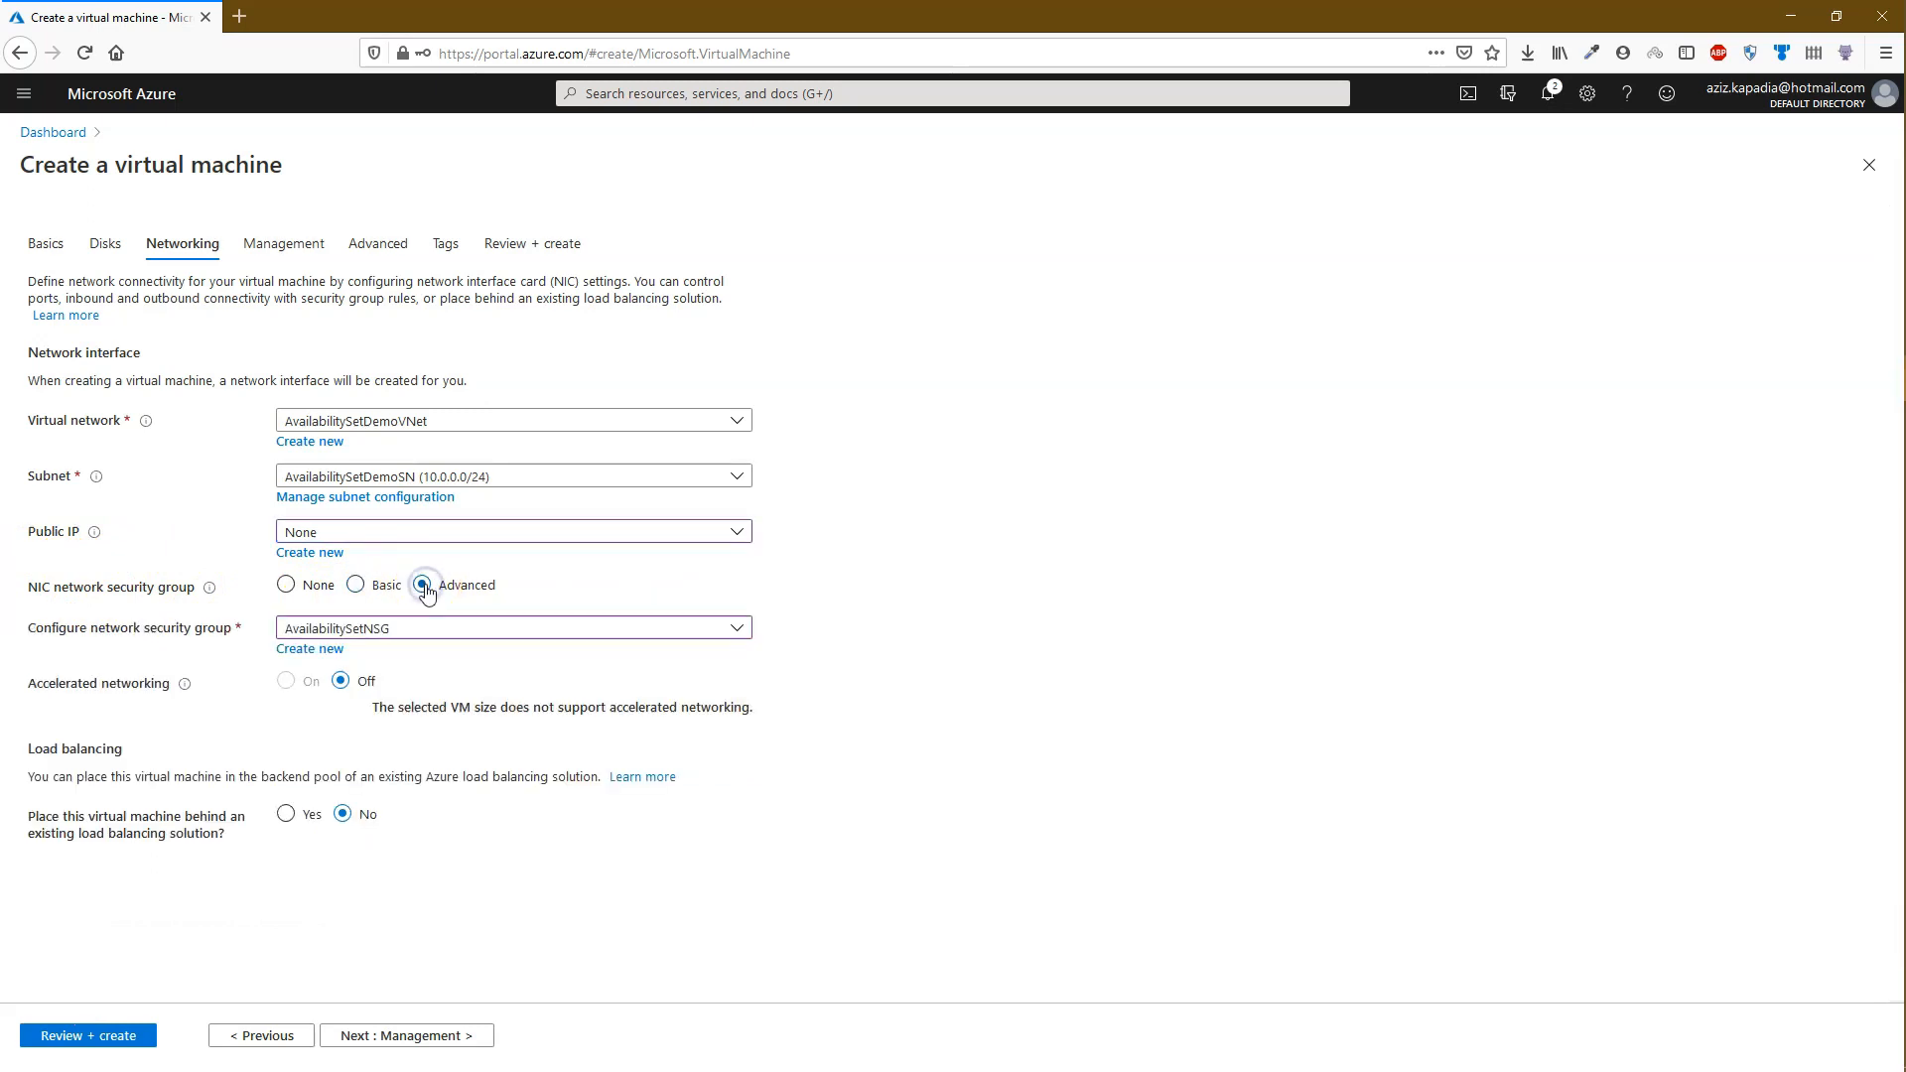
click(421, 628)
click(373, 690)
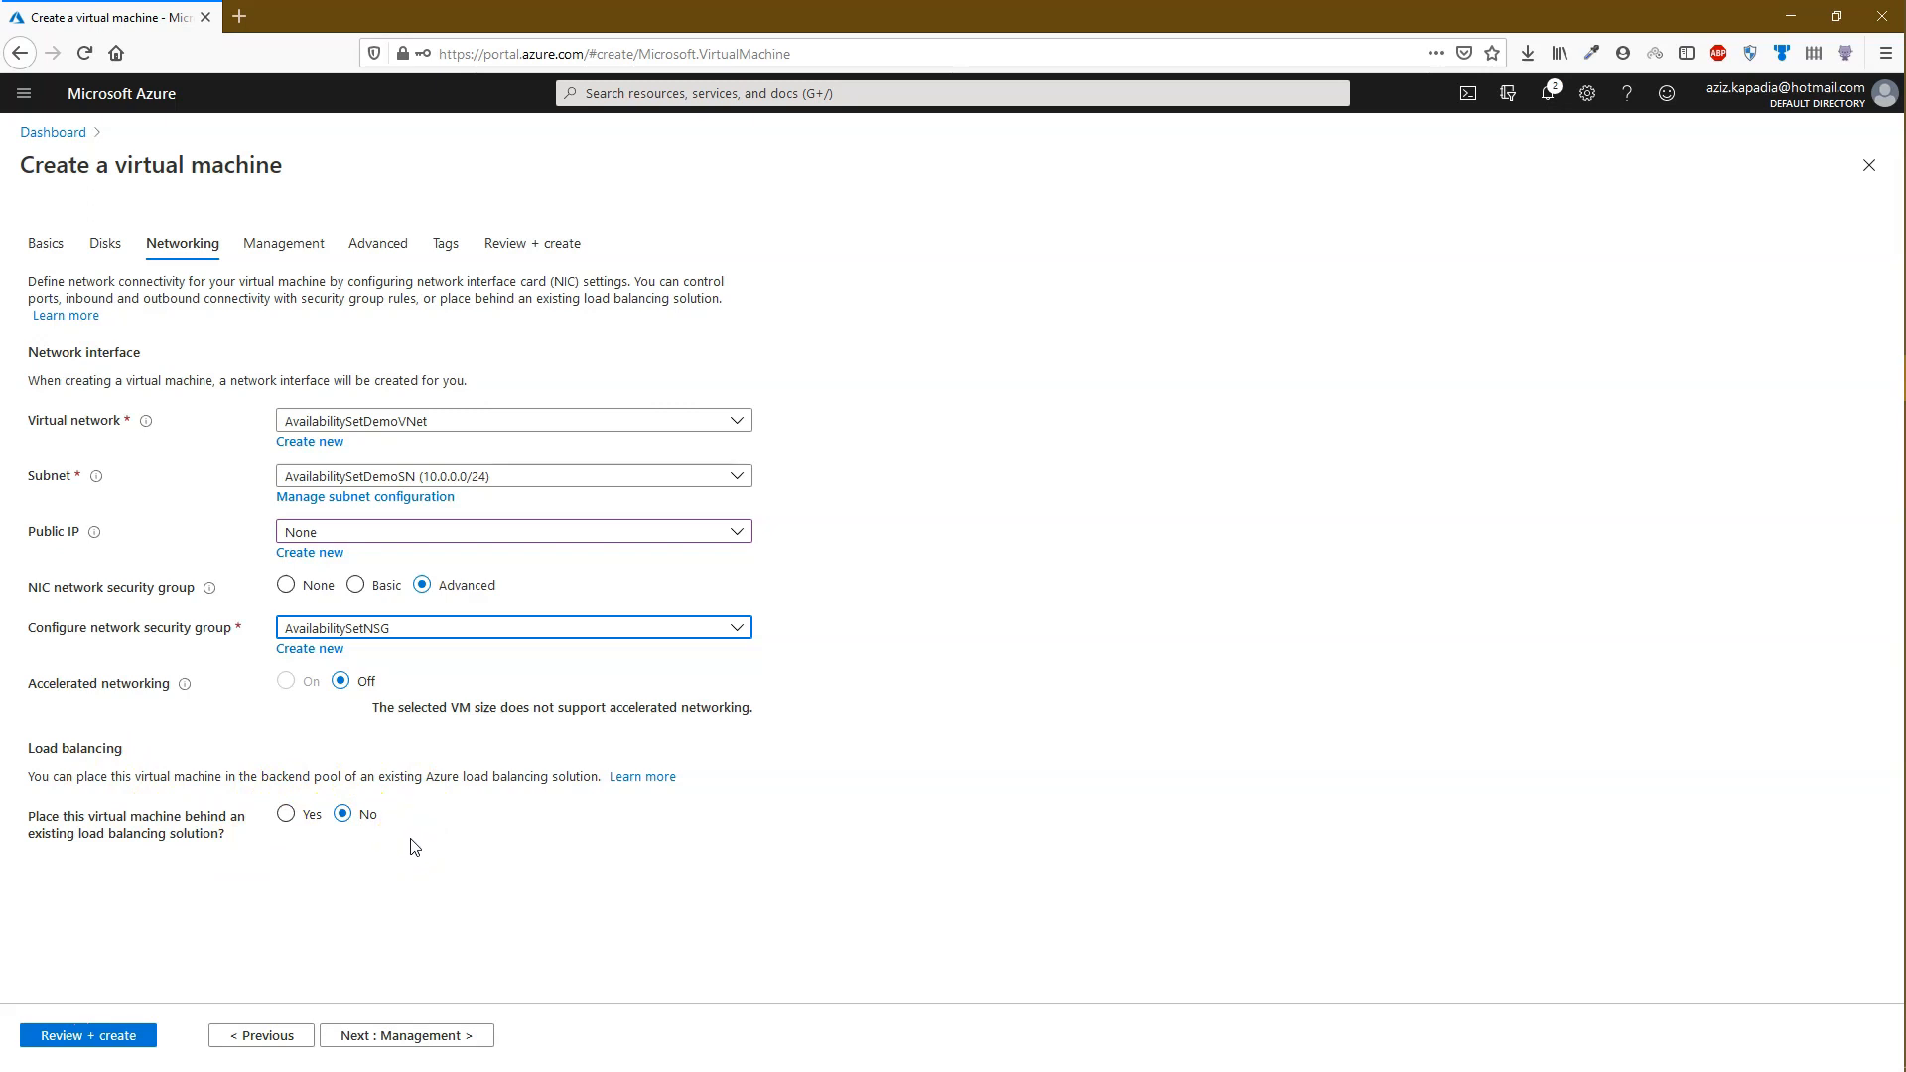
Turn off boot diagnostics and auto-shutdown in the virtual machine's management settings.
click(396, 1023)
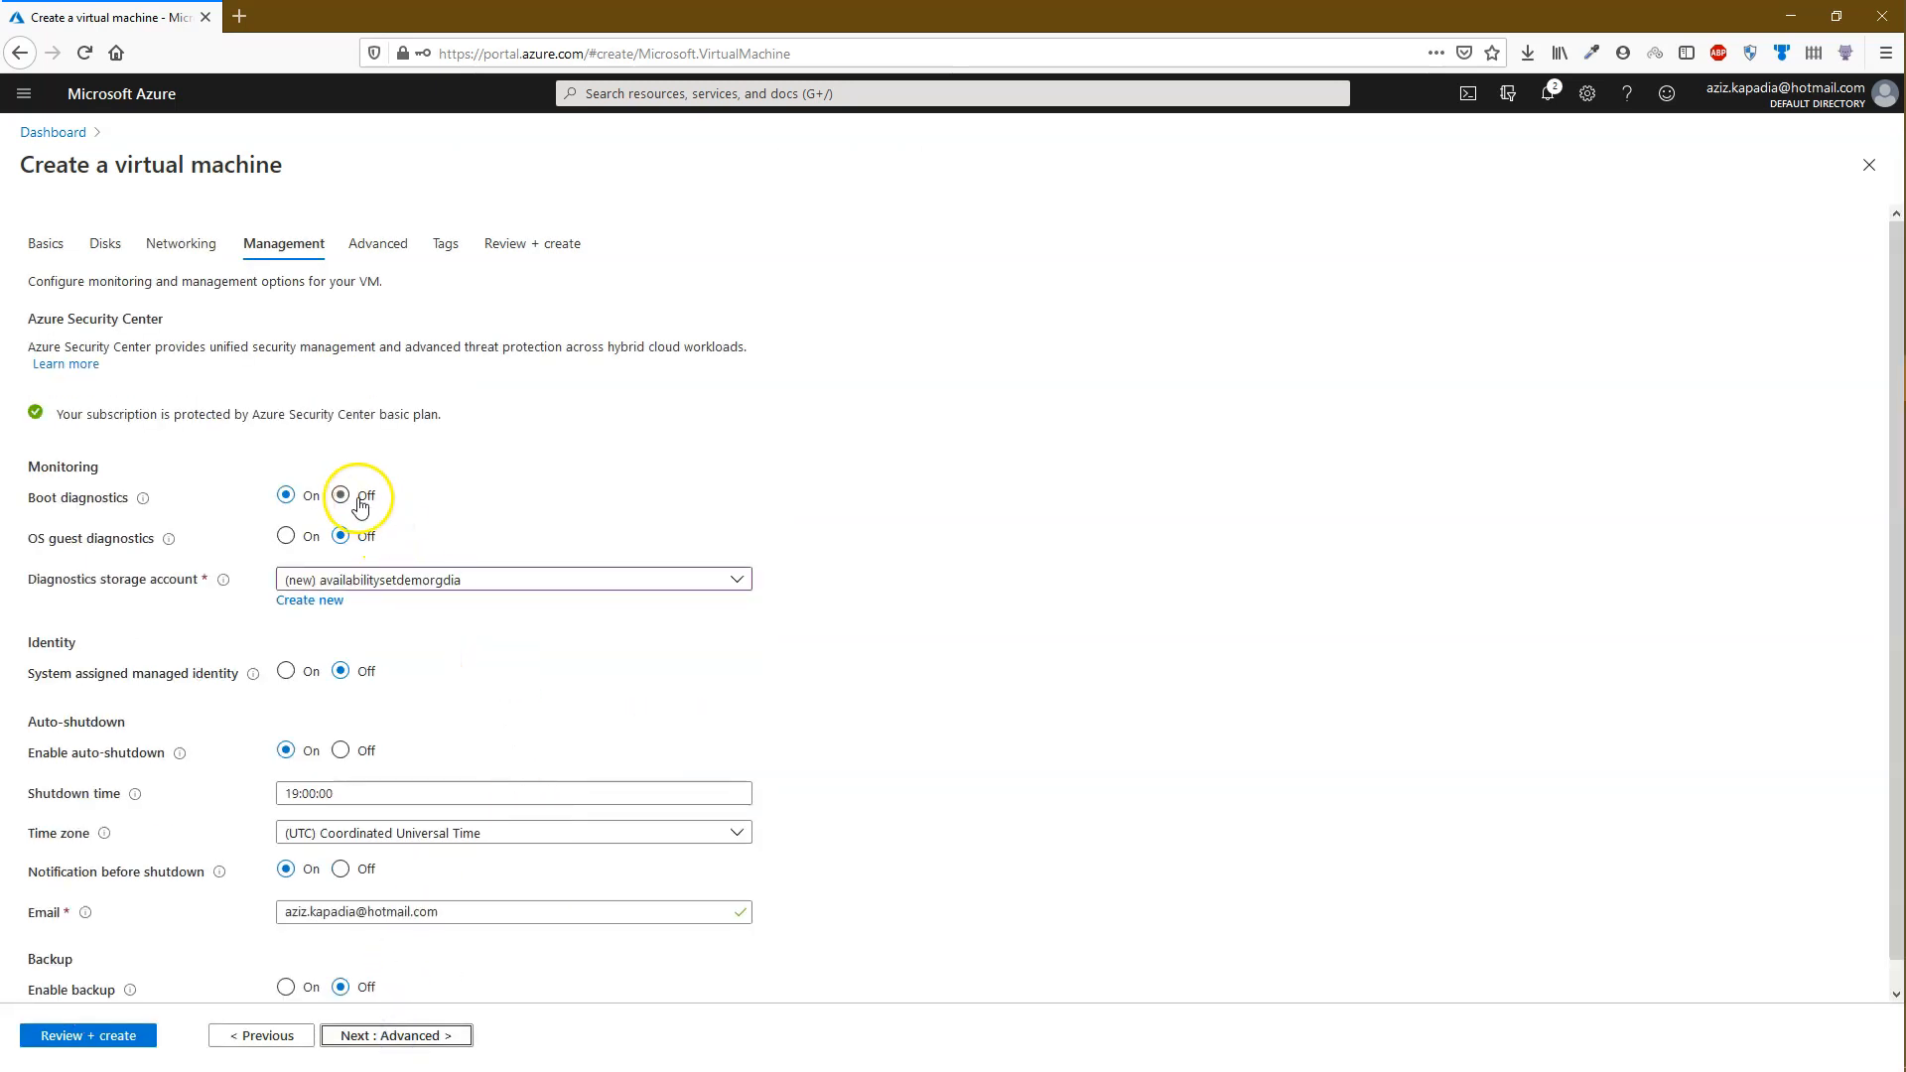
click(357, 500)
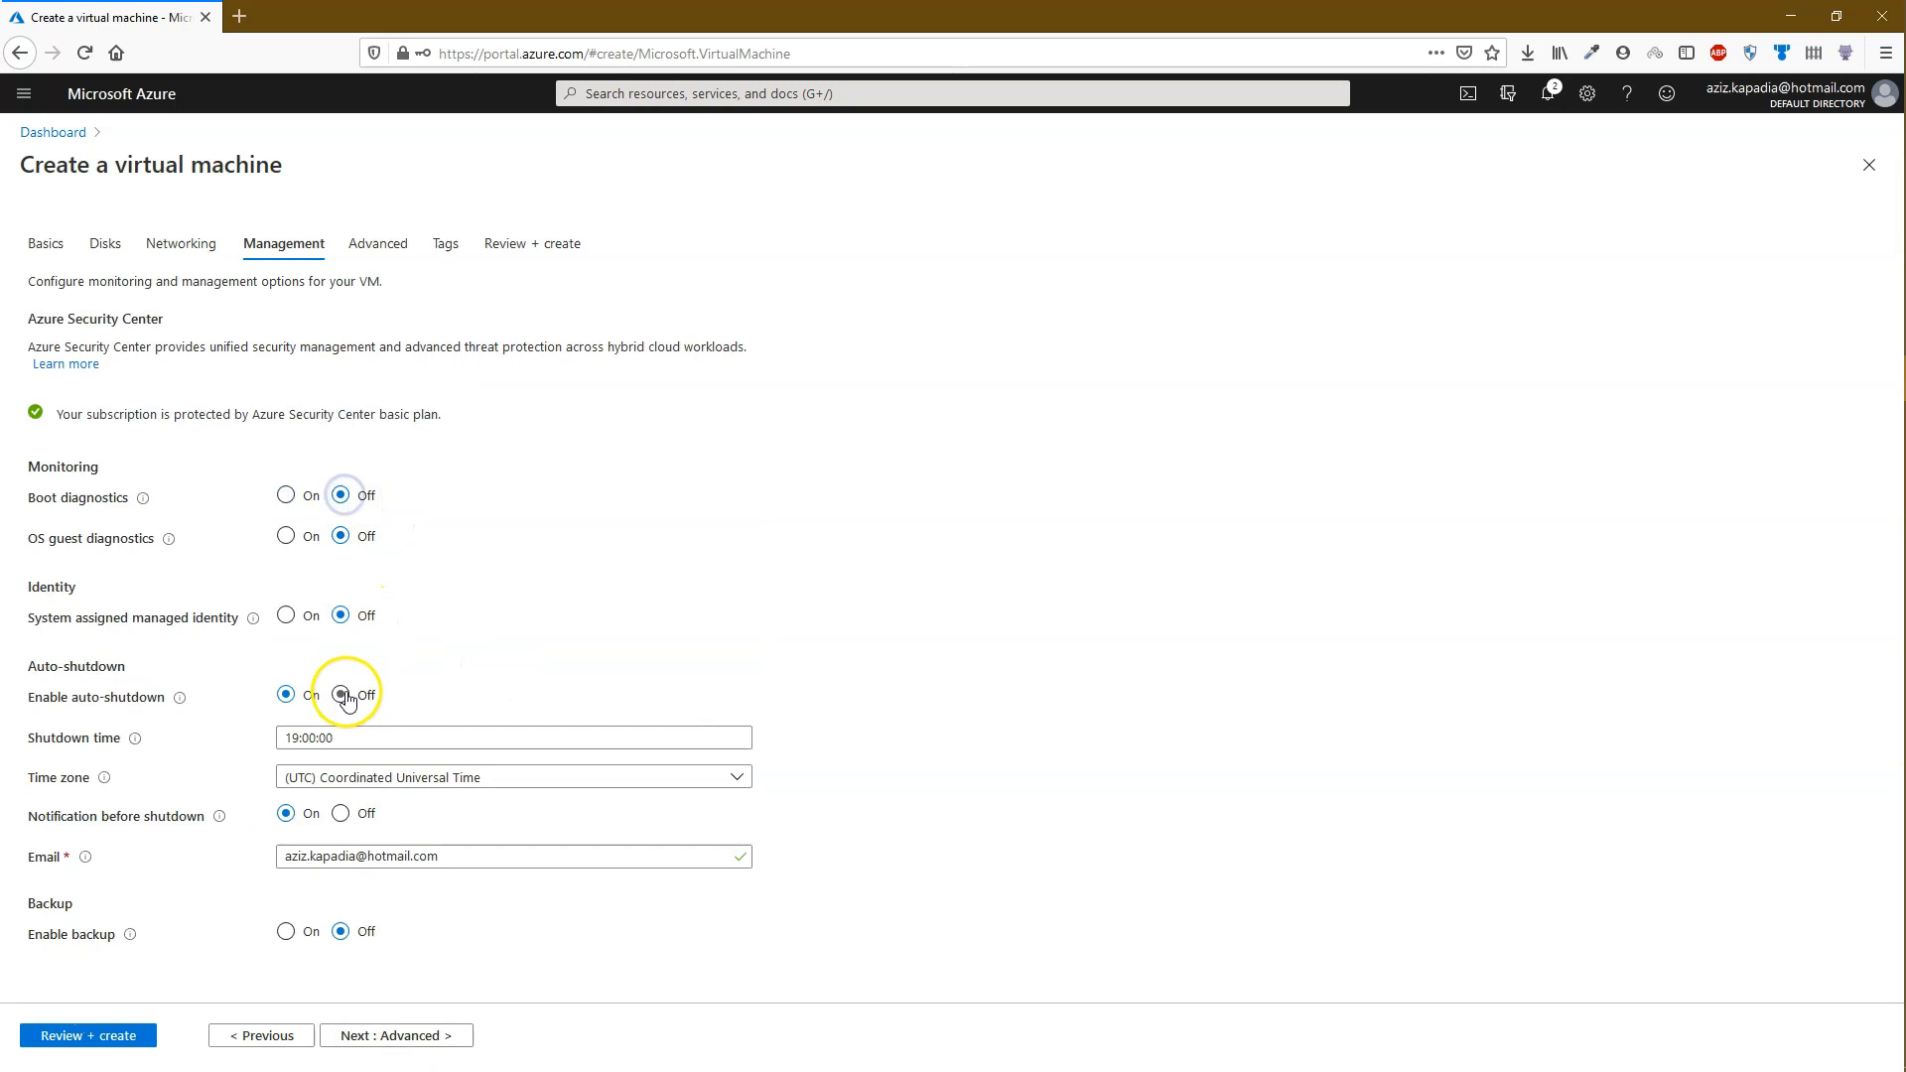
click(343, 695)
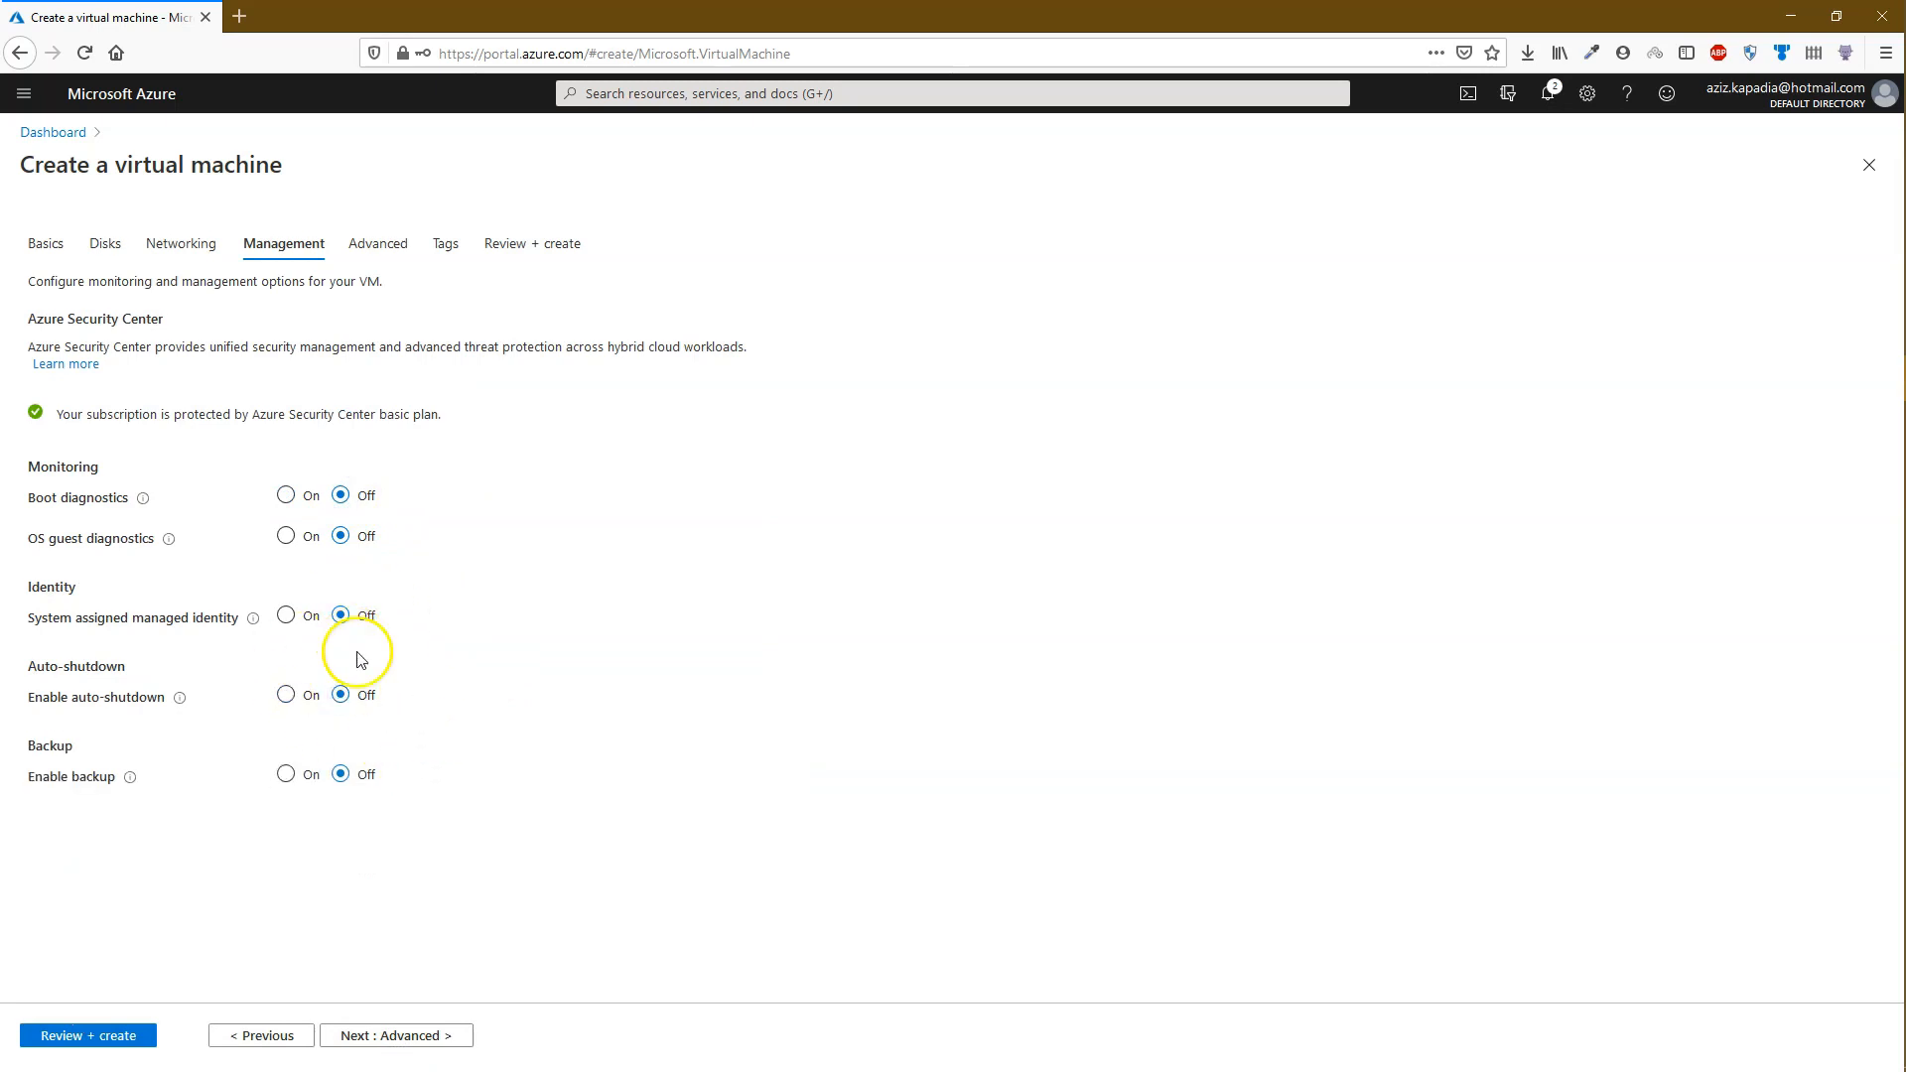
Set the VM generation to Gen 2 in the virtual machine's advanced settings.
click(385, 1035)
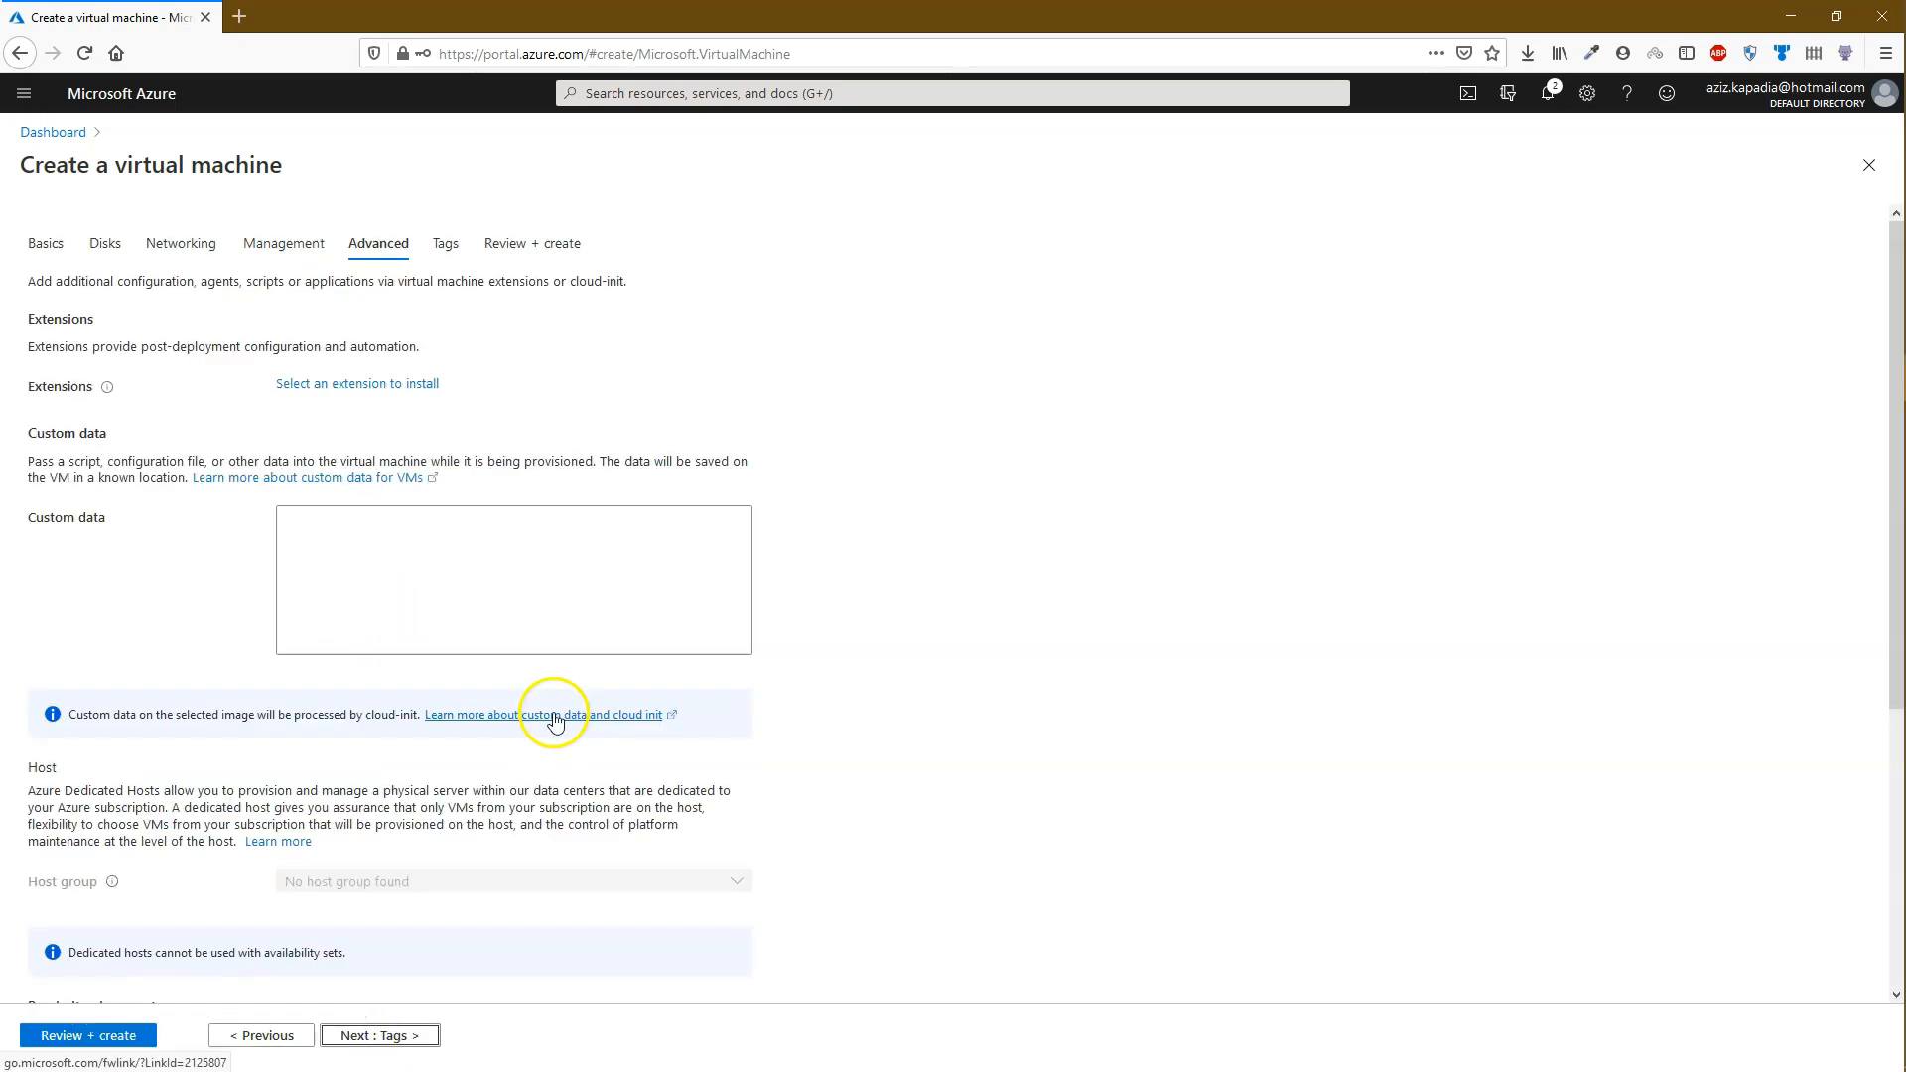
scroll(389, 958, down, 2)
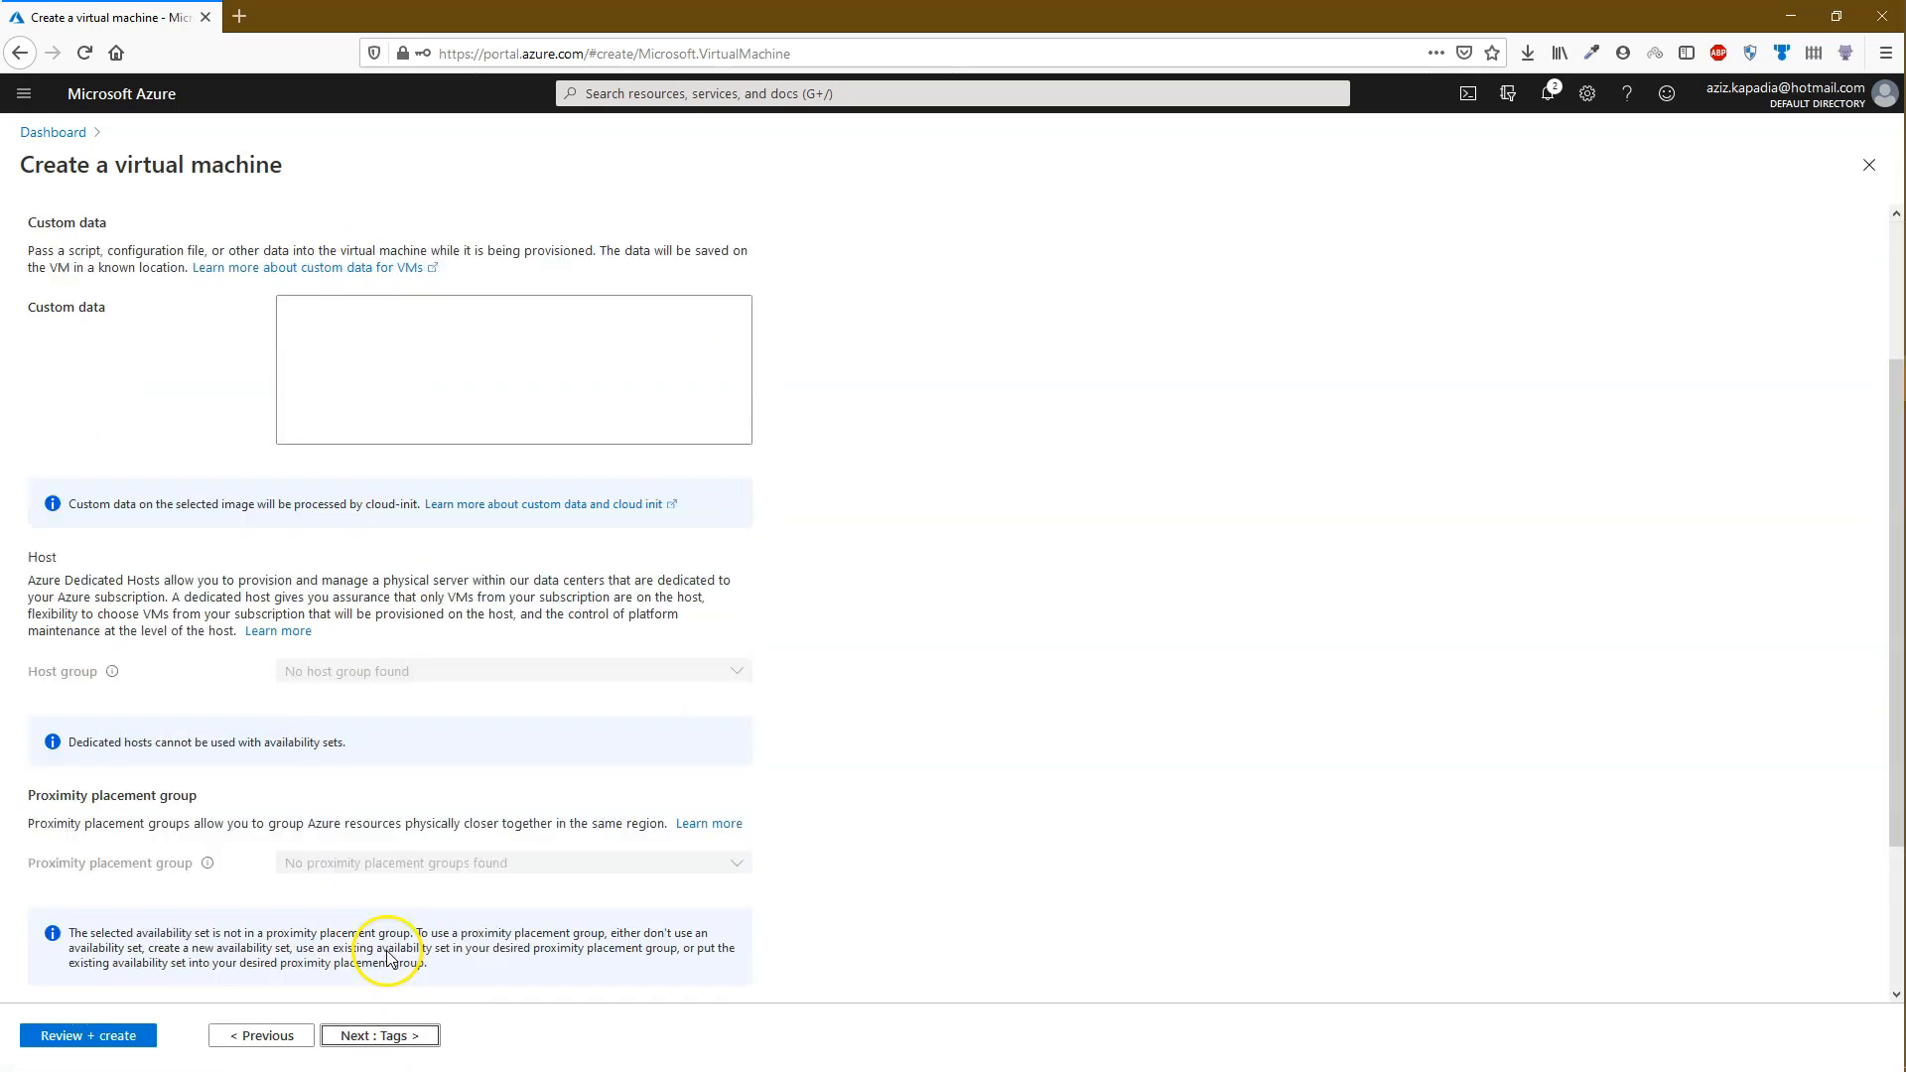
scroll(388, 958, down, 2)
click(358, 884)
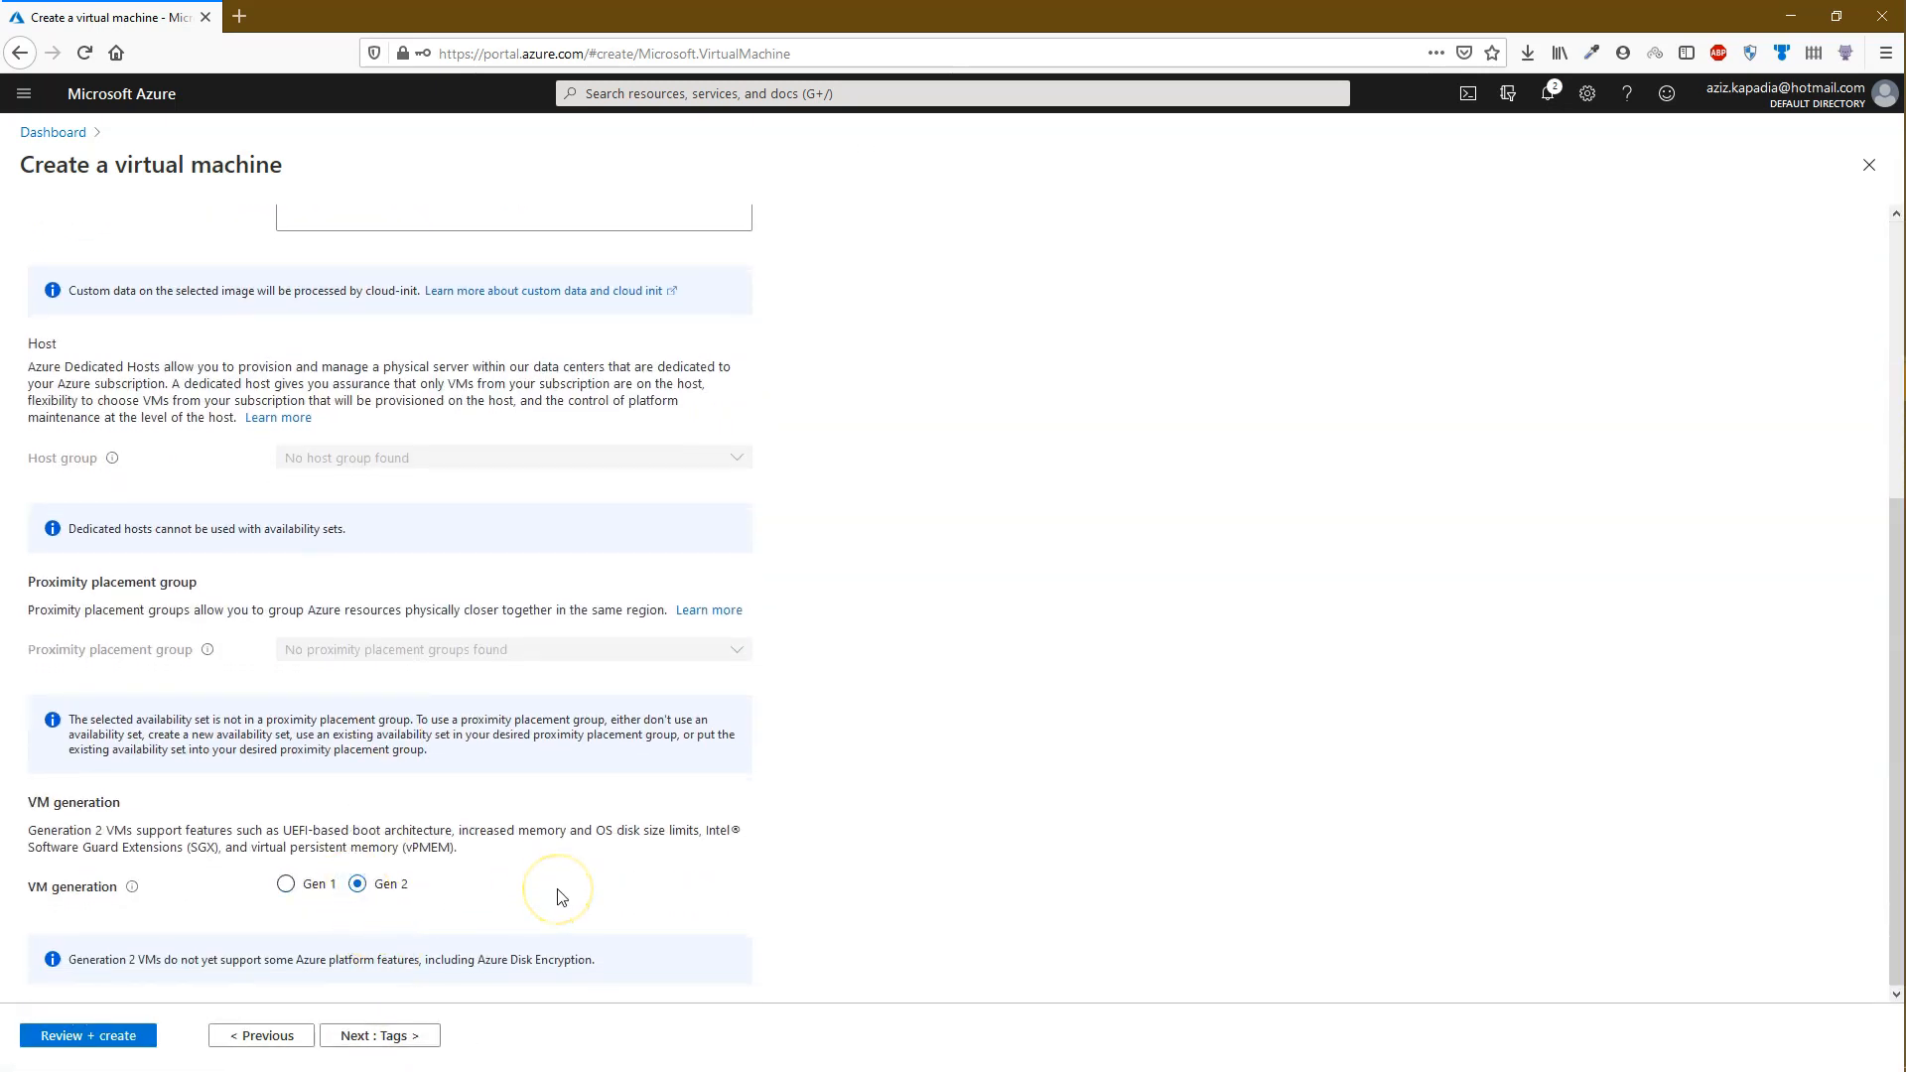
Tag the virtual machine's resources with Project: Demo.
click(399, 1036)
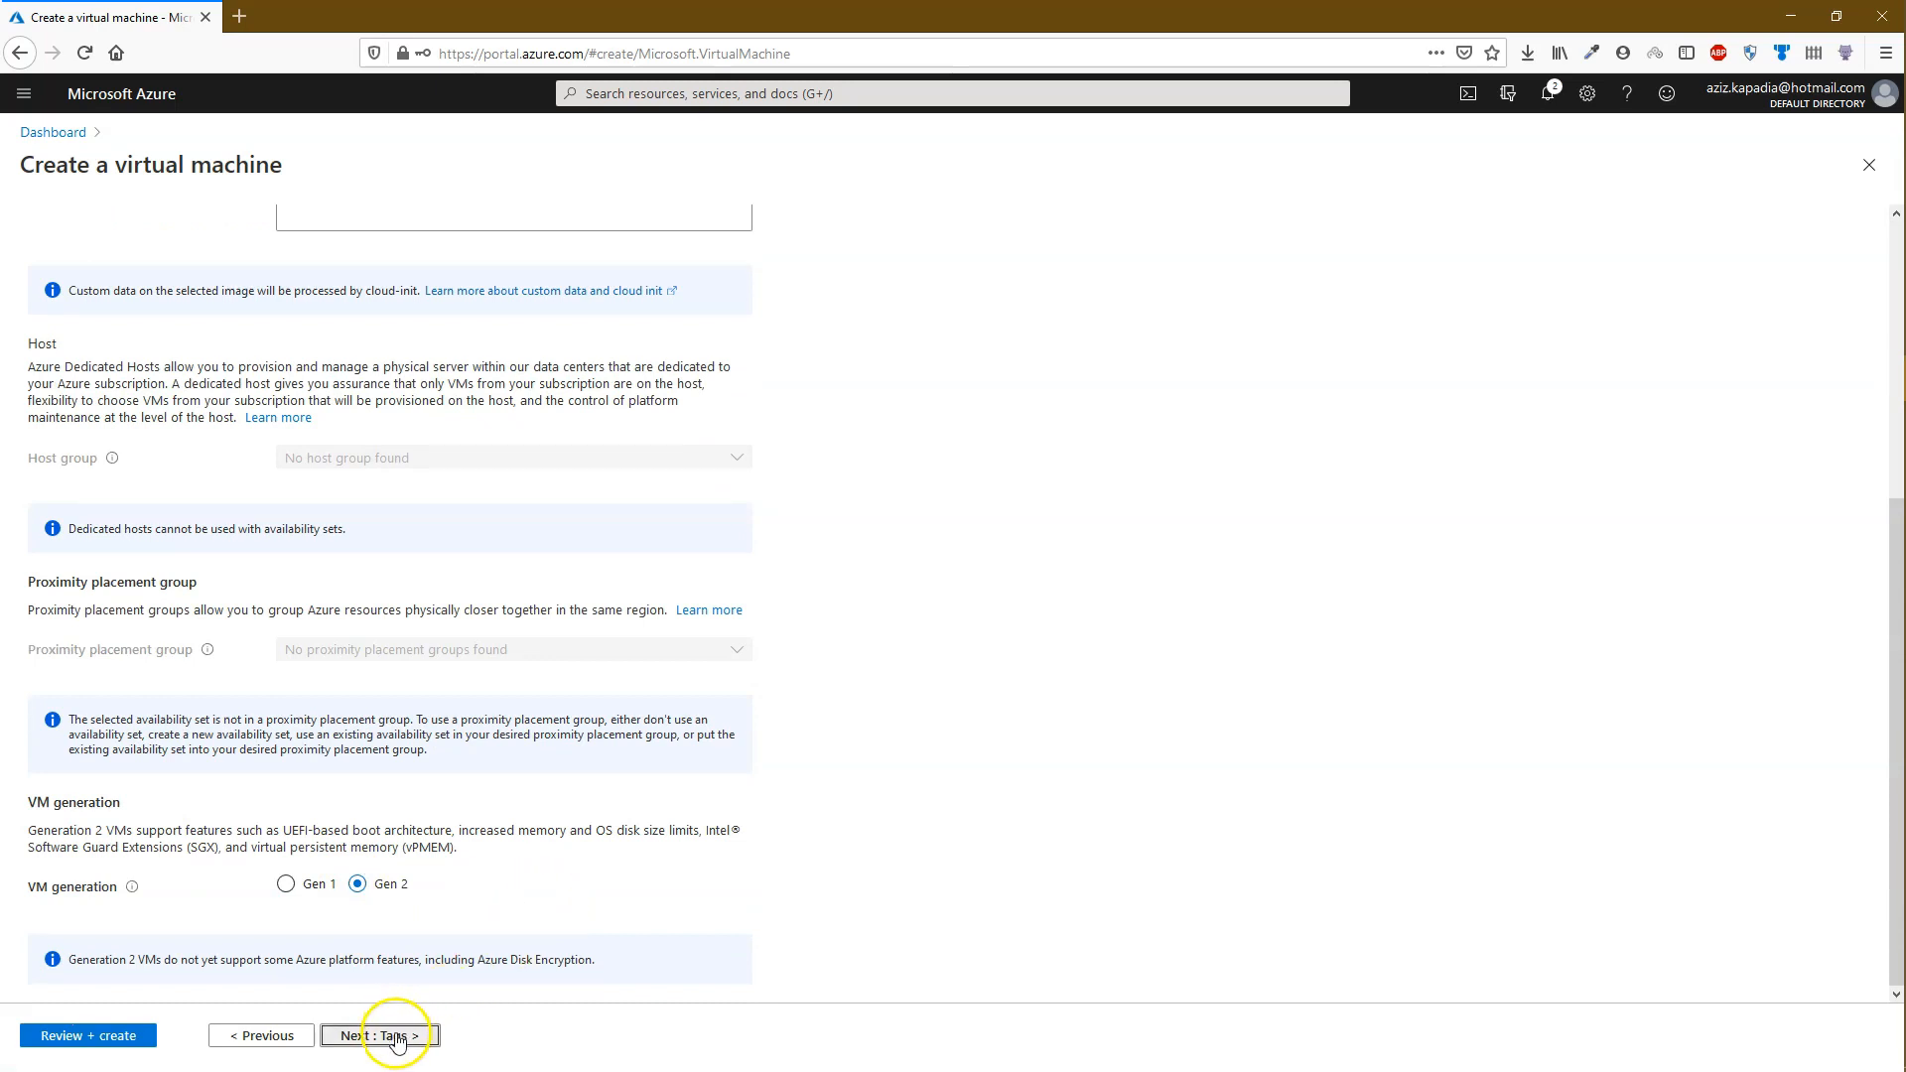
click(224, 400)
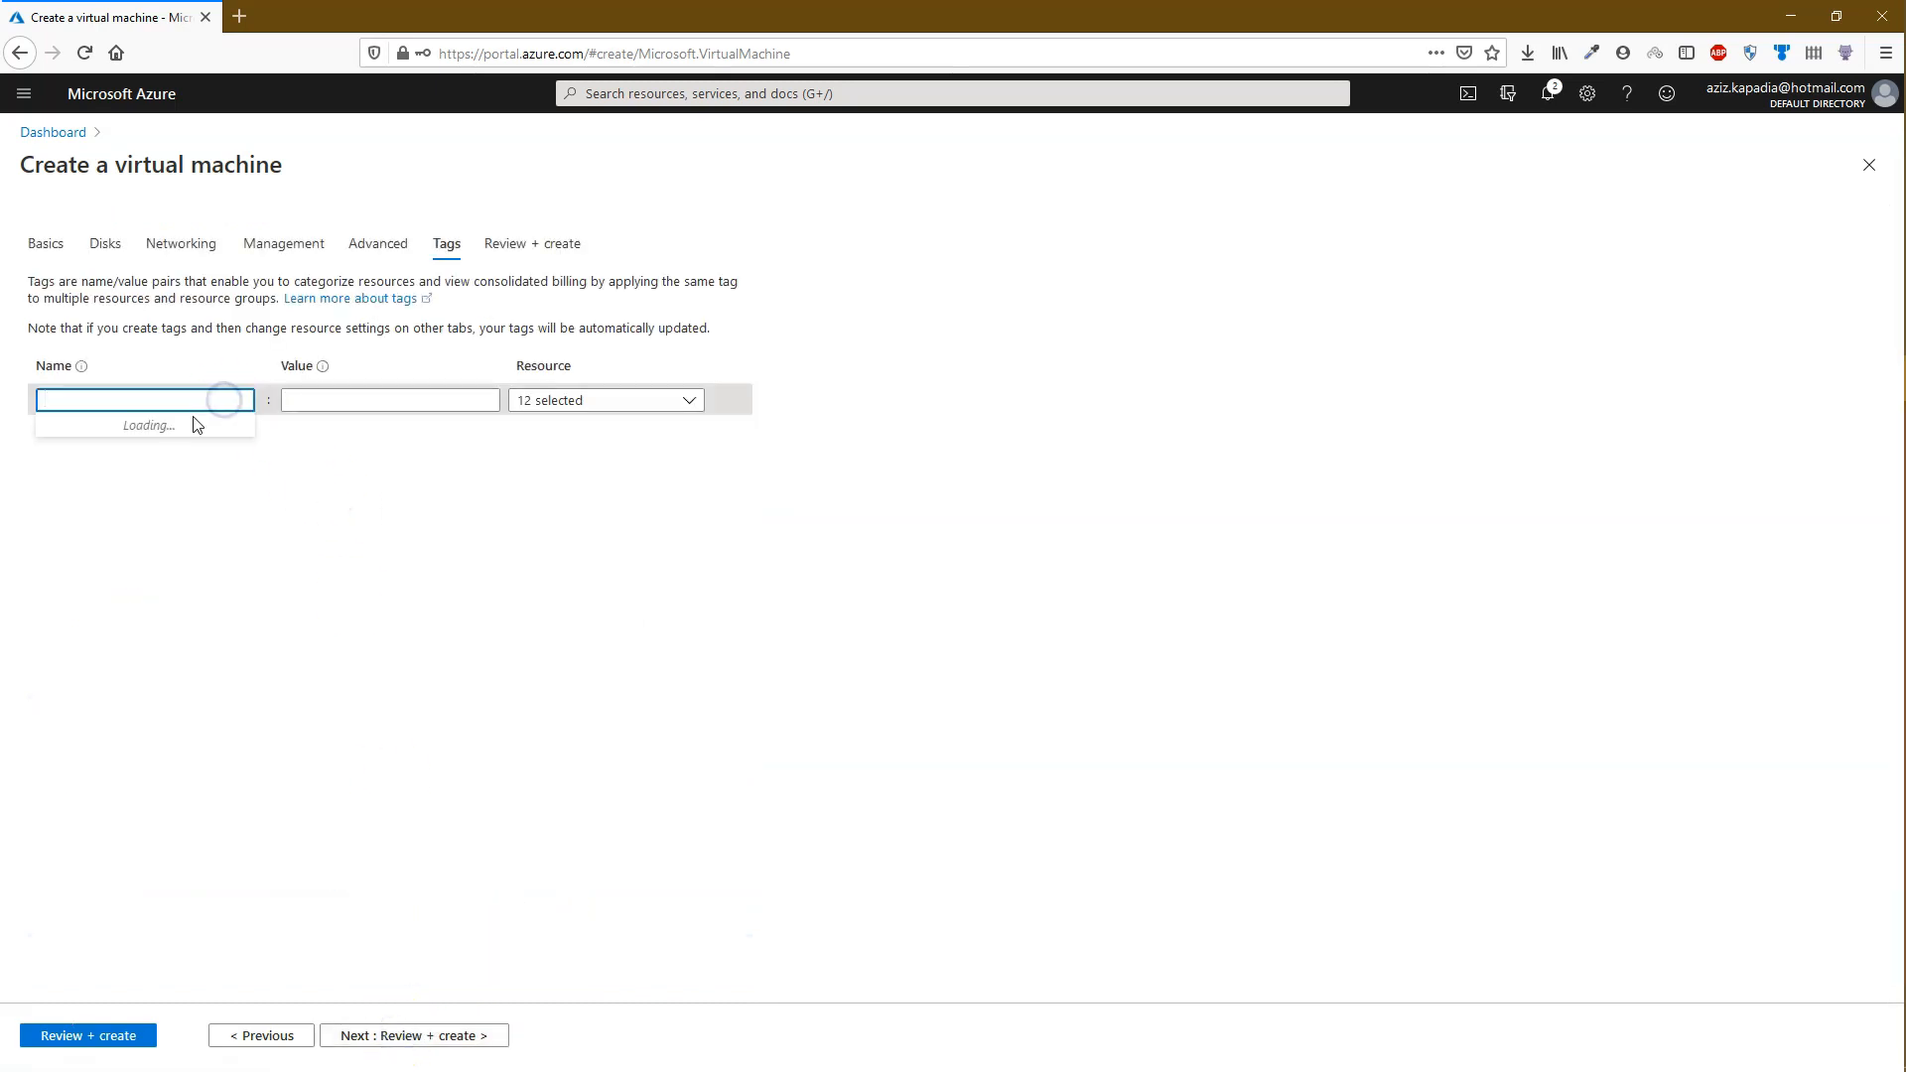
click(104, 492)
click(315, 397)
click(311, 428)
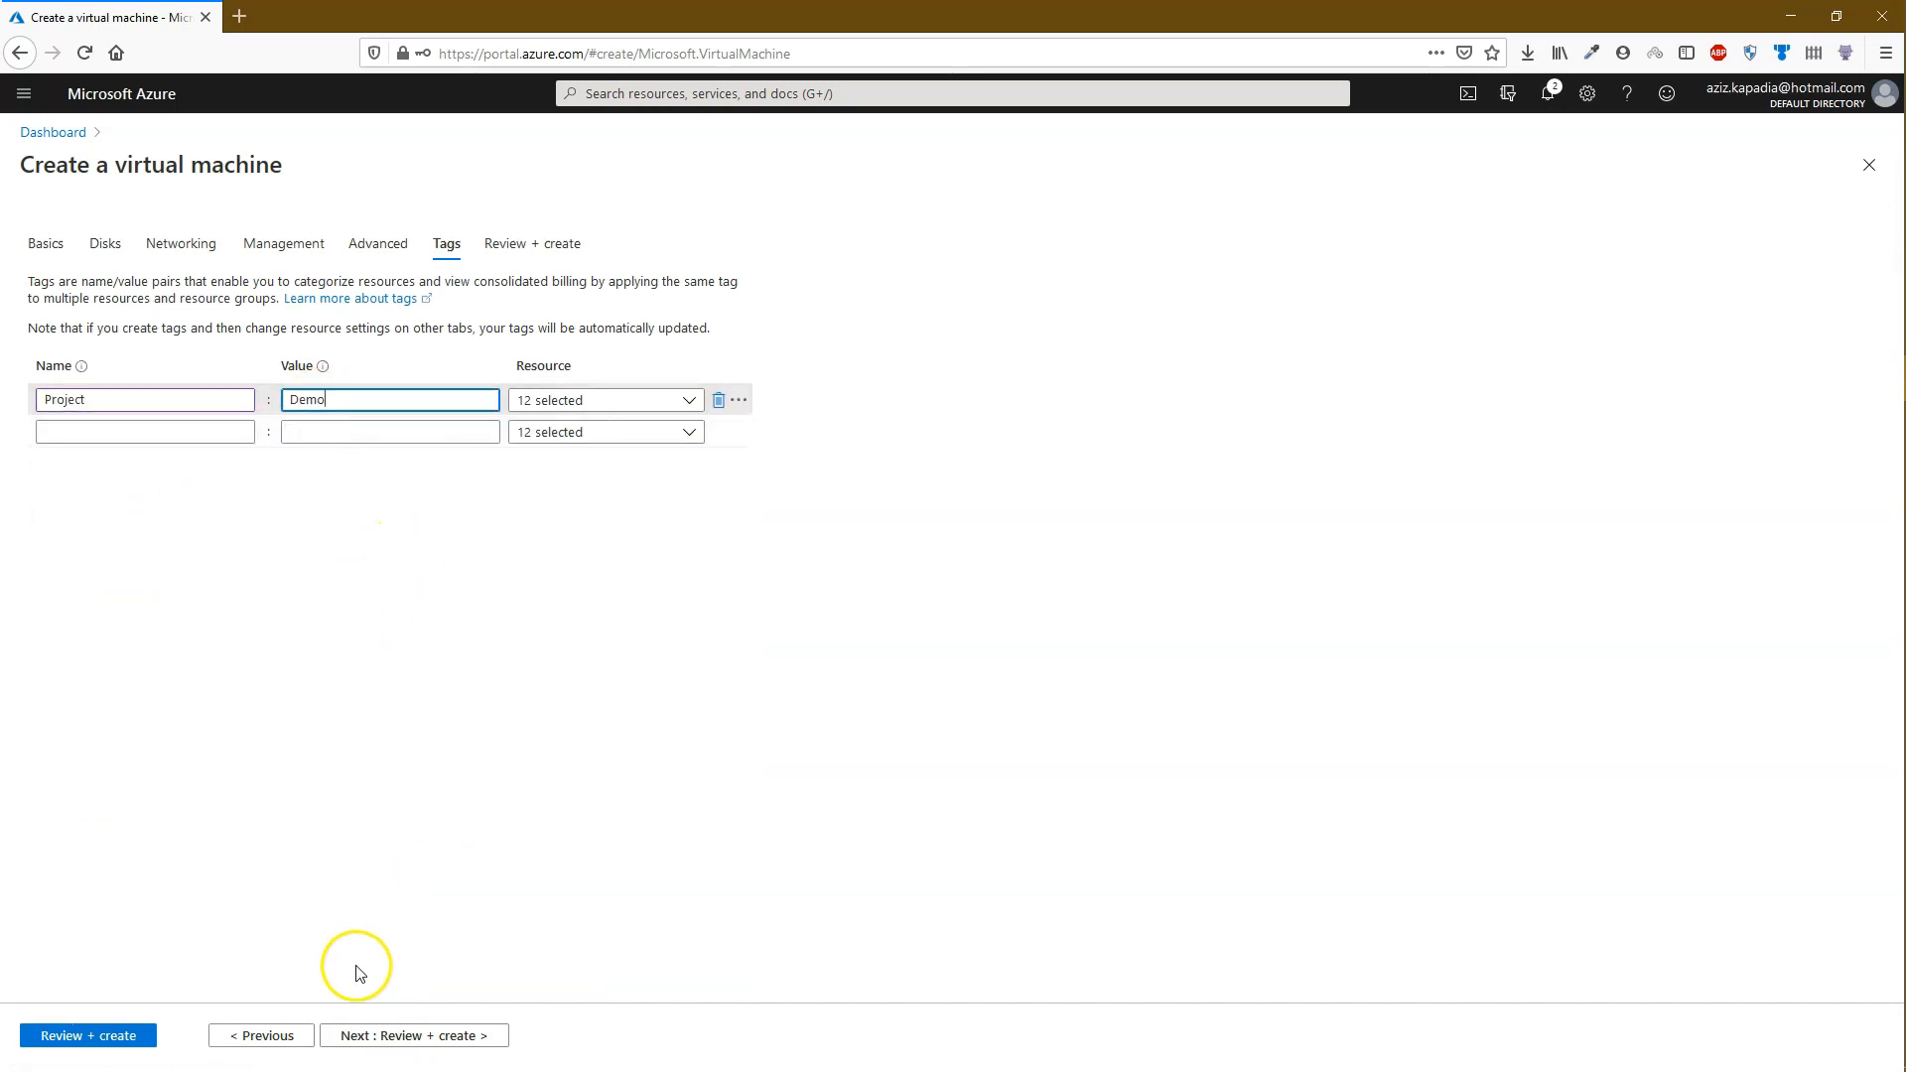
Review DemoVM01's complete configuration and create the virtual machine.
click(383, 1036)
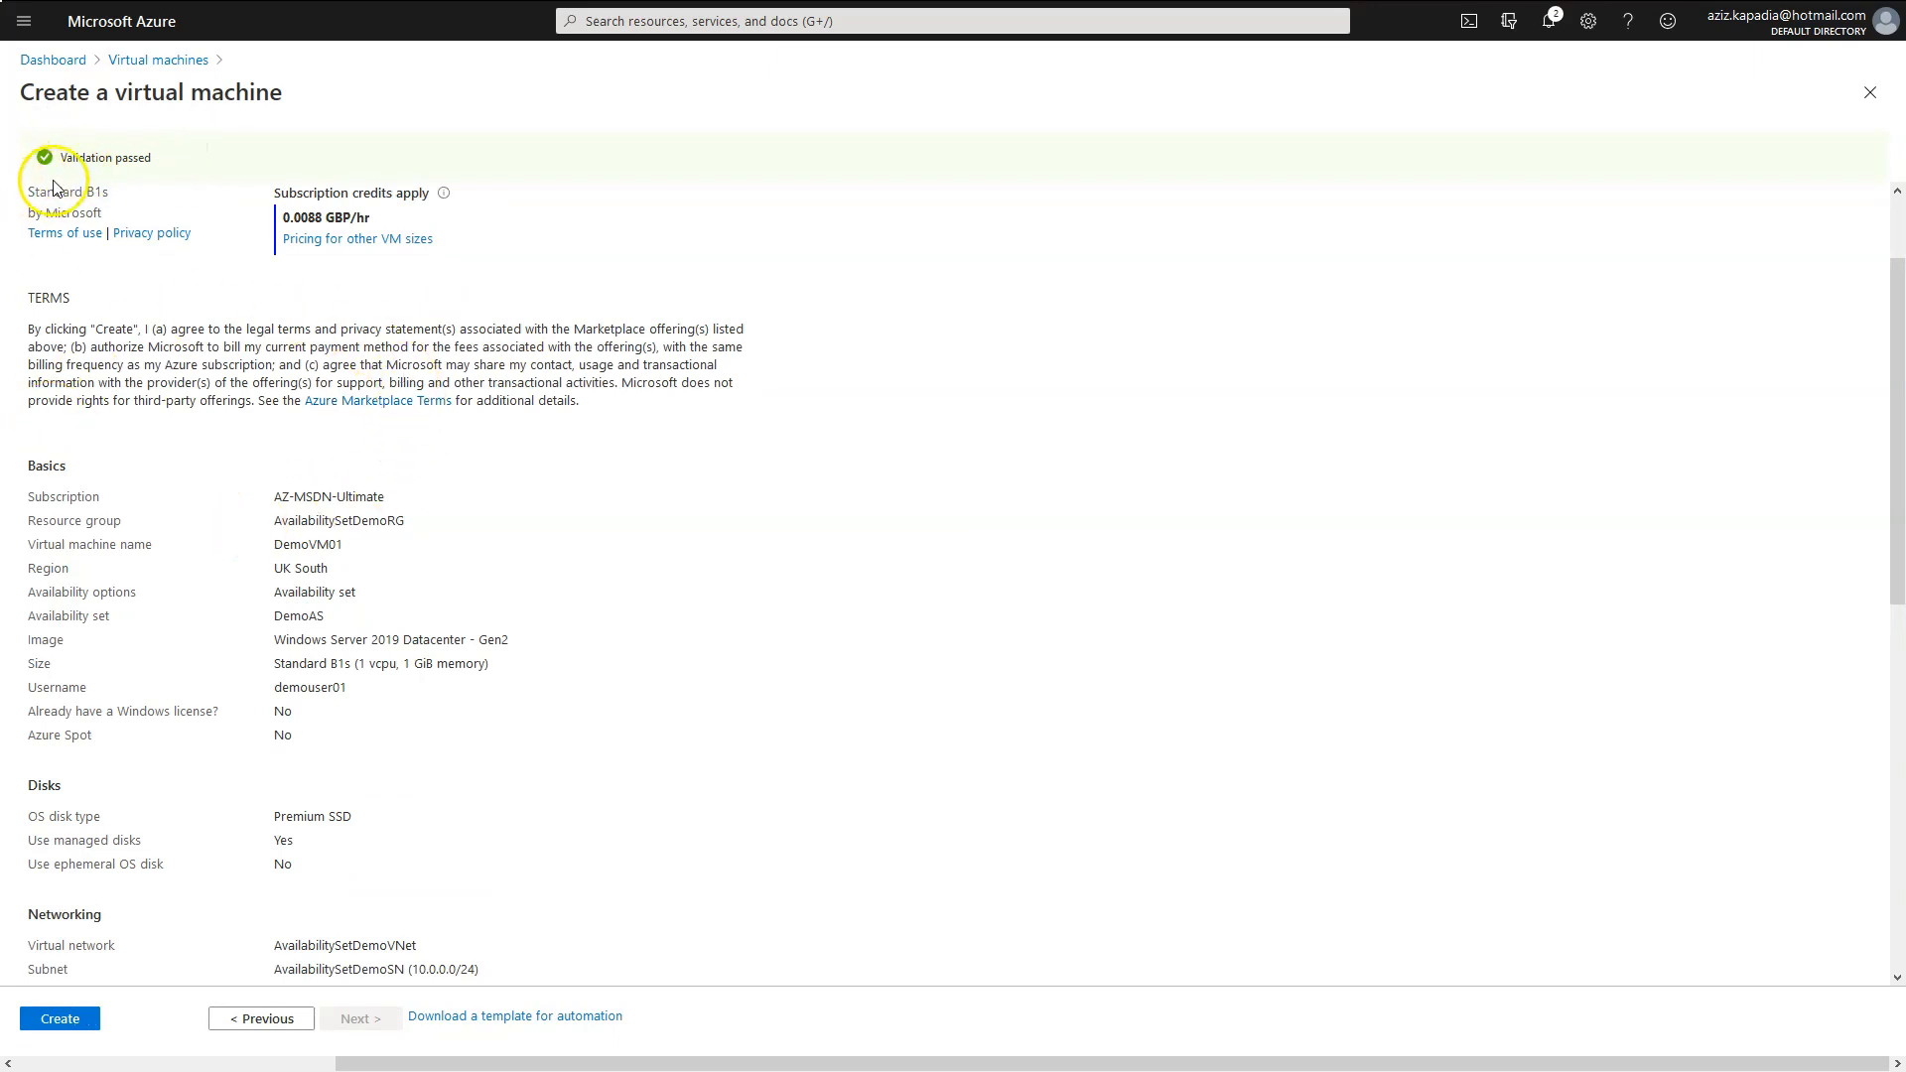
scroll(226, 592, down, 8)
scroll(226, 596, down, 2)
click(74, 1019)
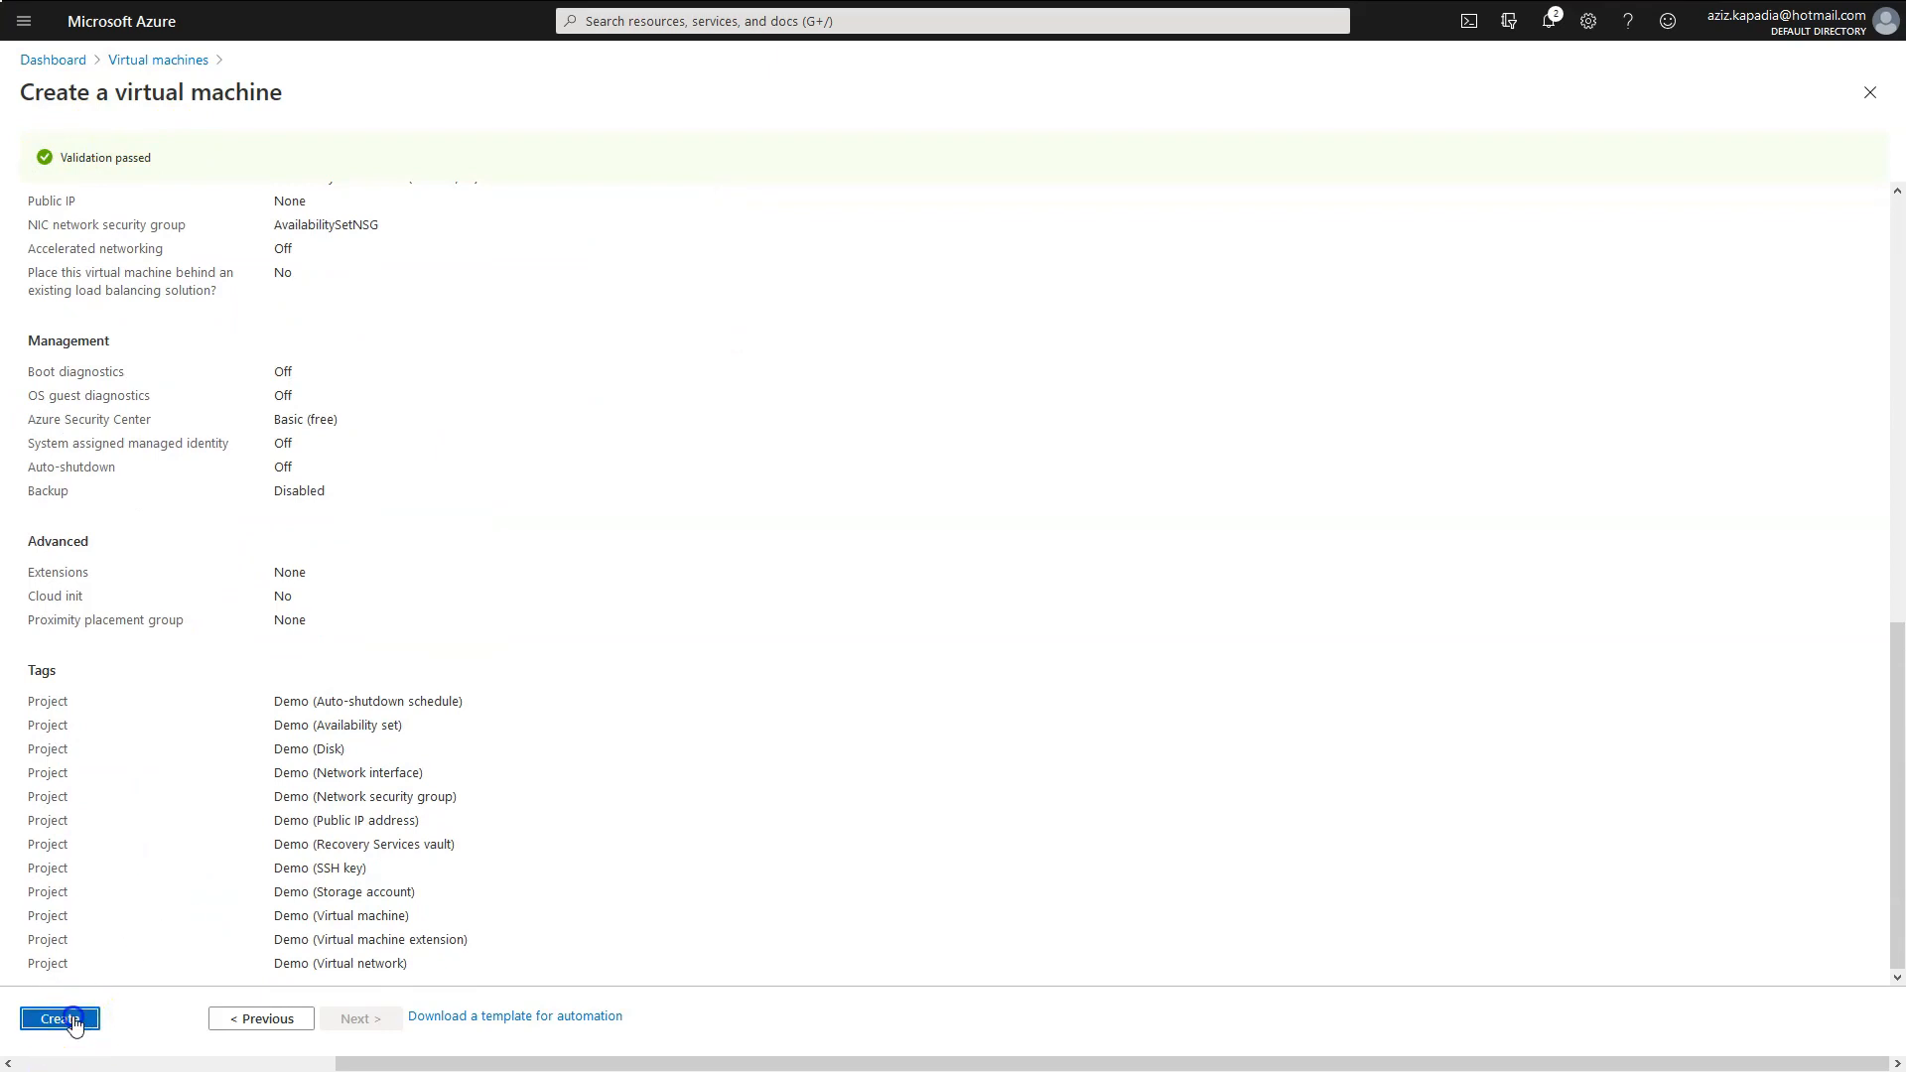
Submit the validated virtual machine configuration for creation.
click(54, 1021)
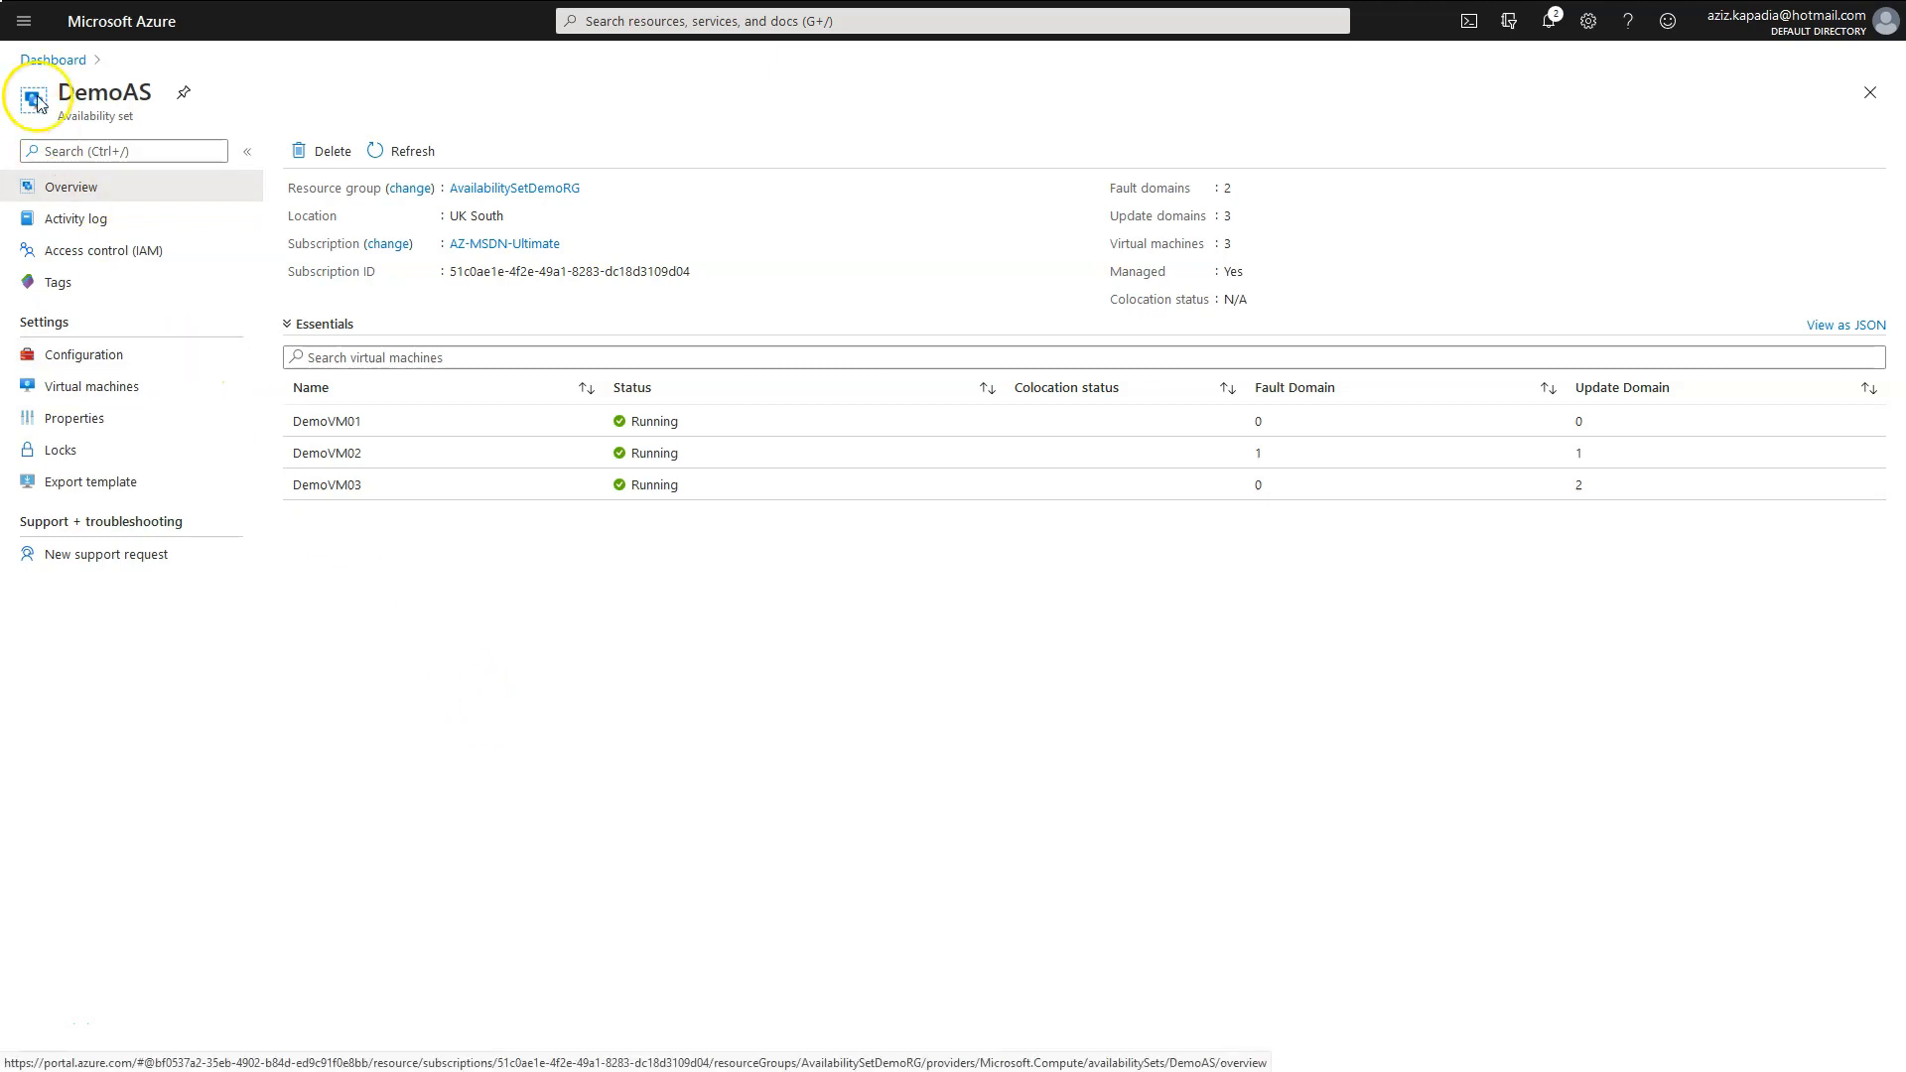
Find the load balancers service among all services and open the backend pools of AvailabilitySetDemoLB.
click(24, 21)
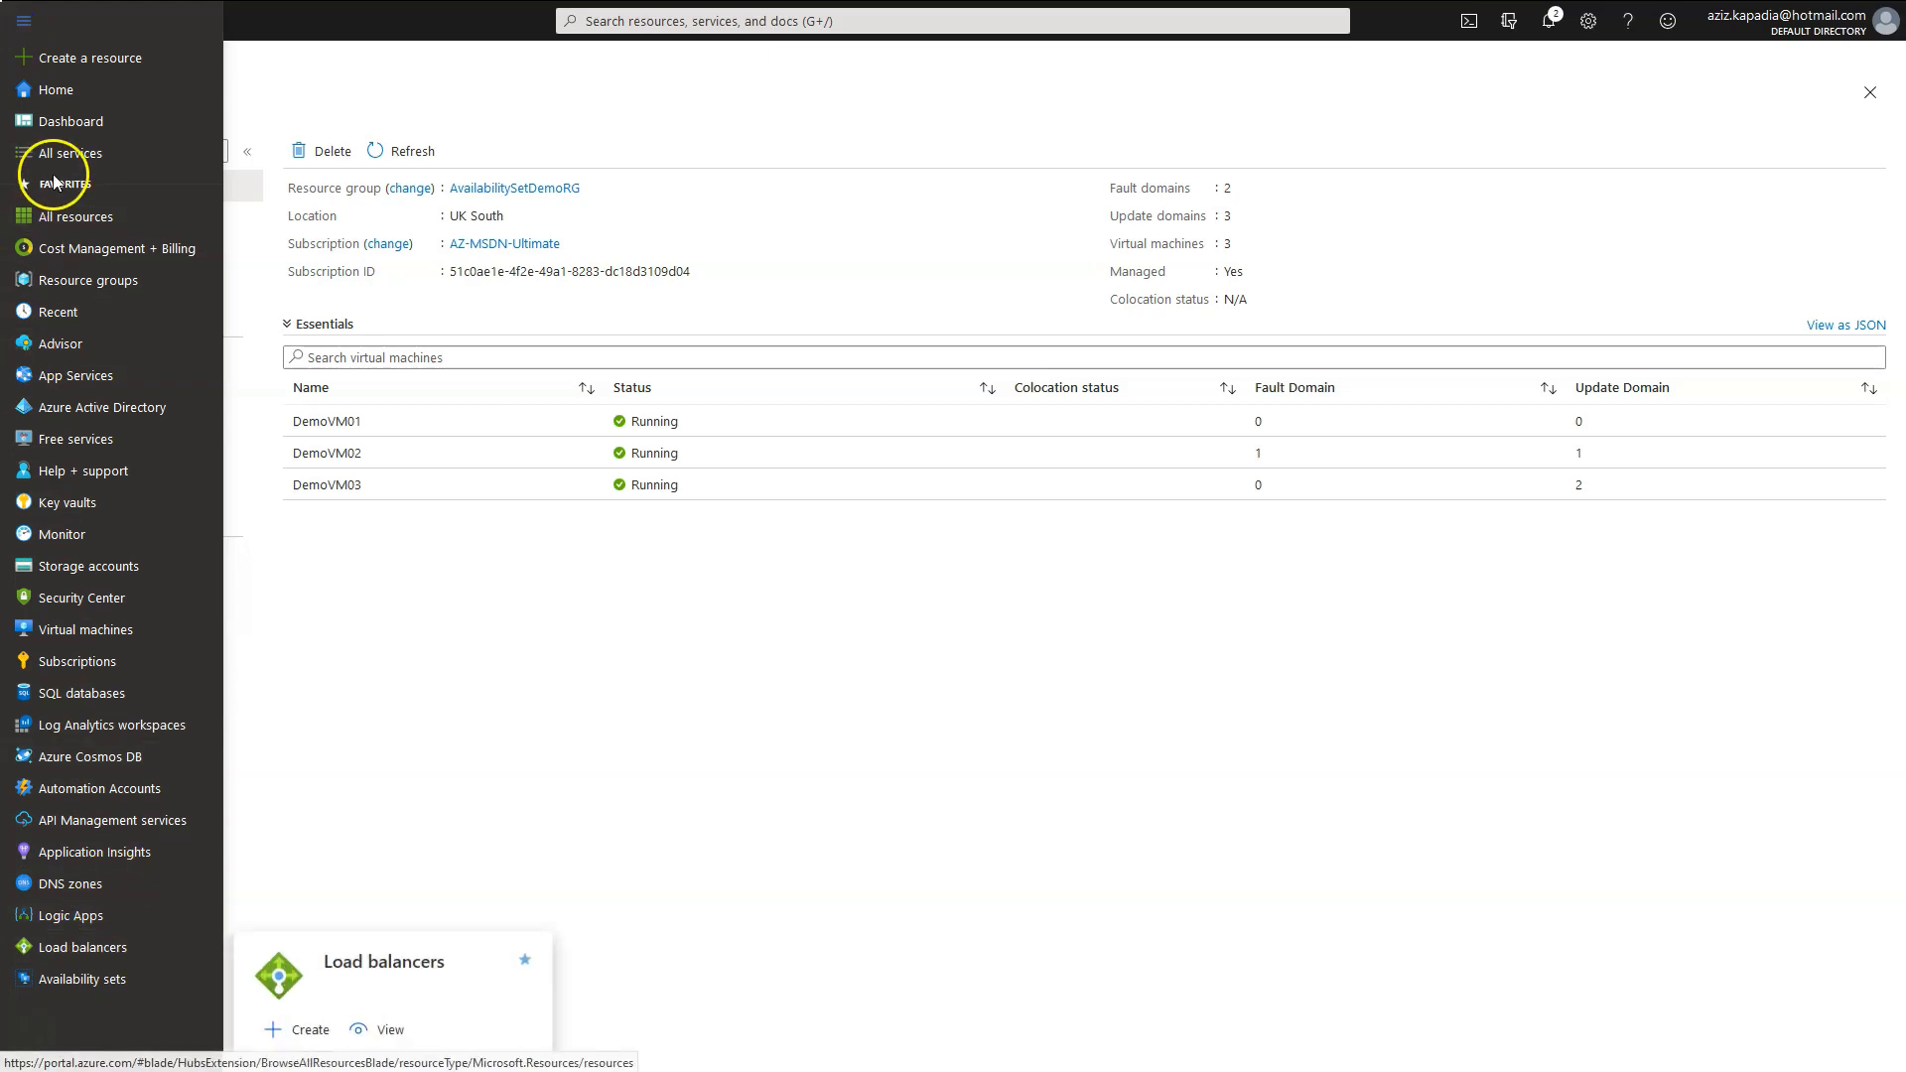
click(69, 154)
click(191, 74)
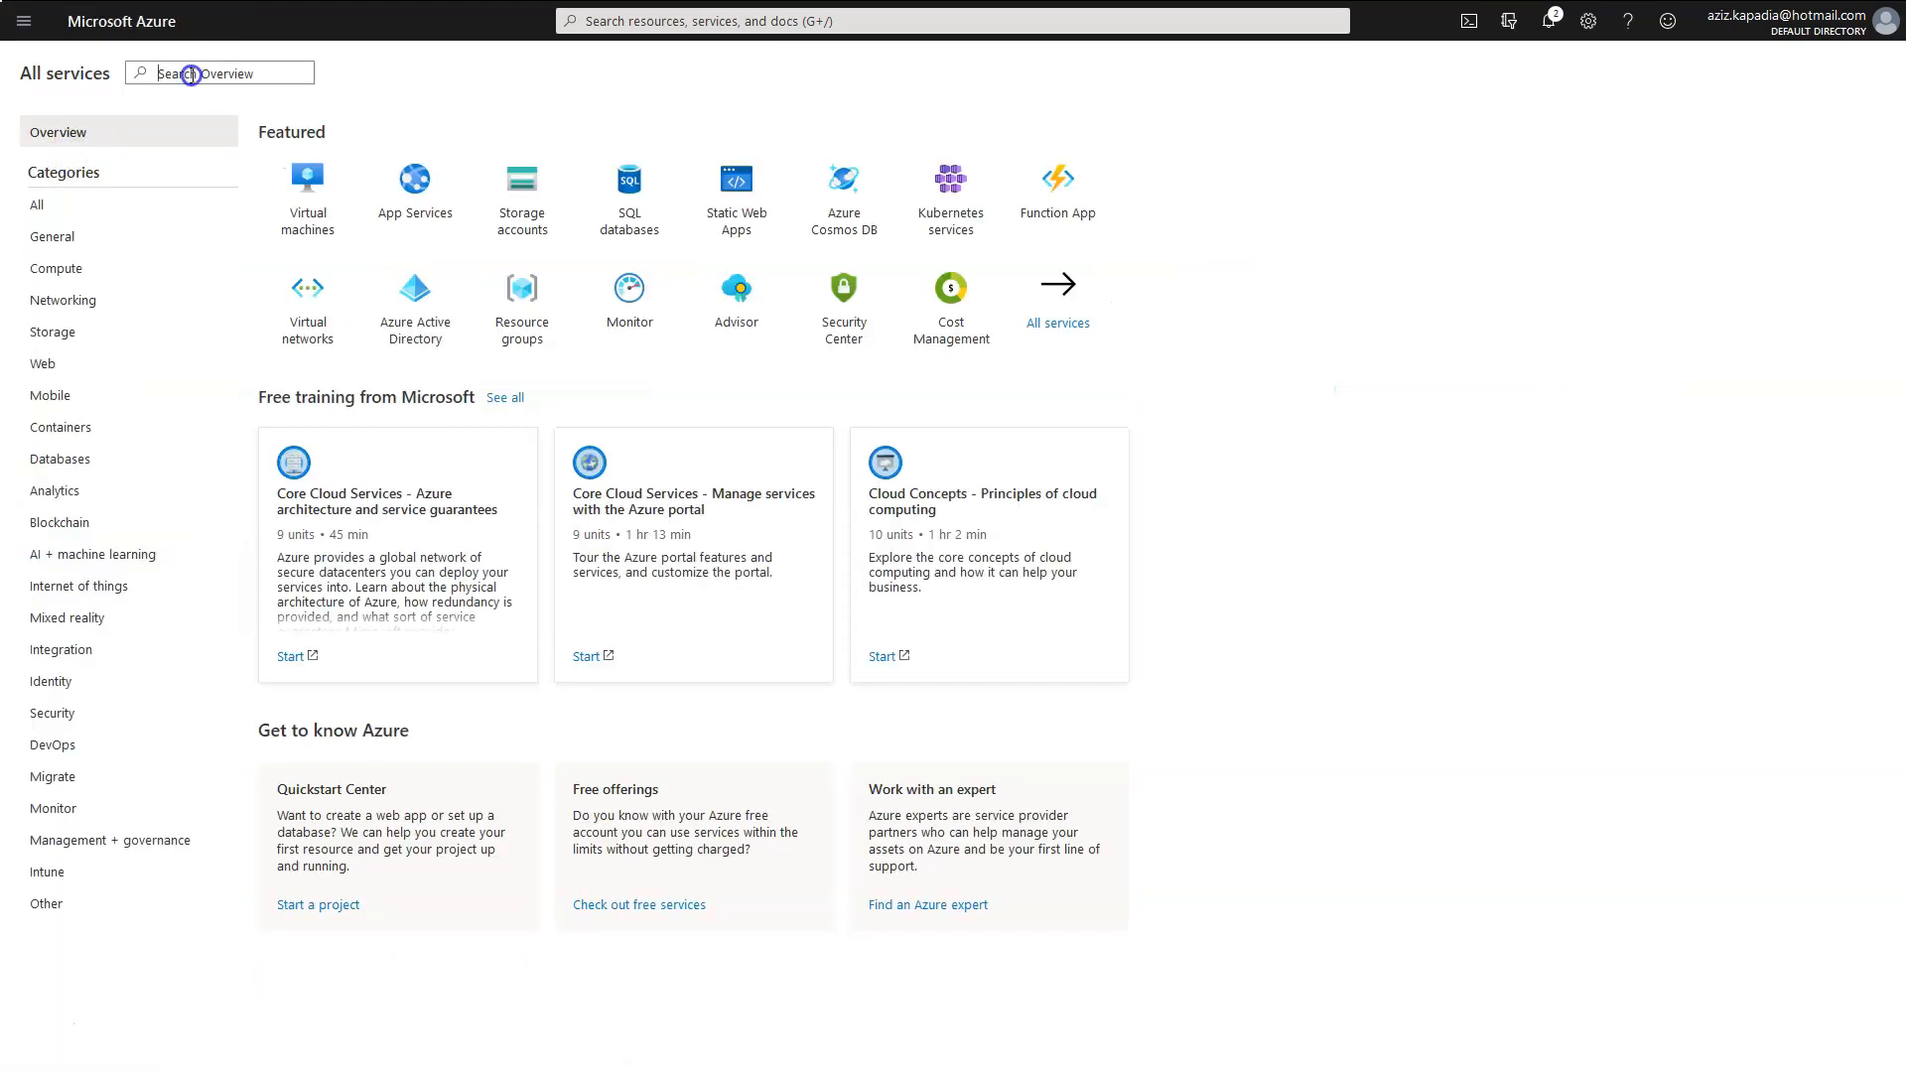
text(load bal)
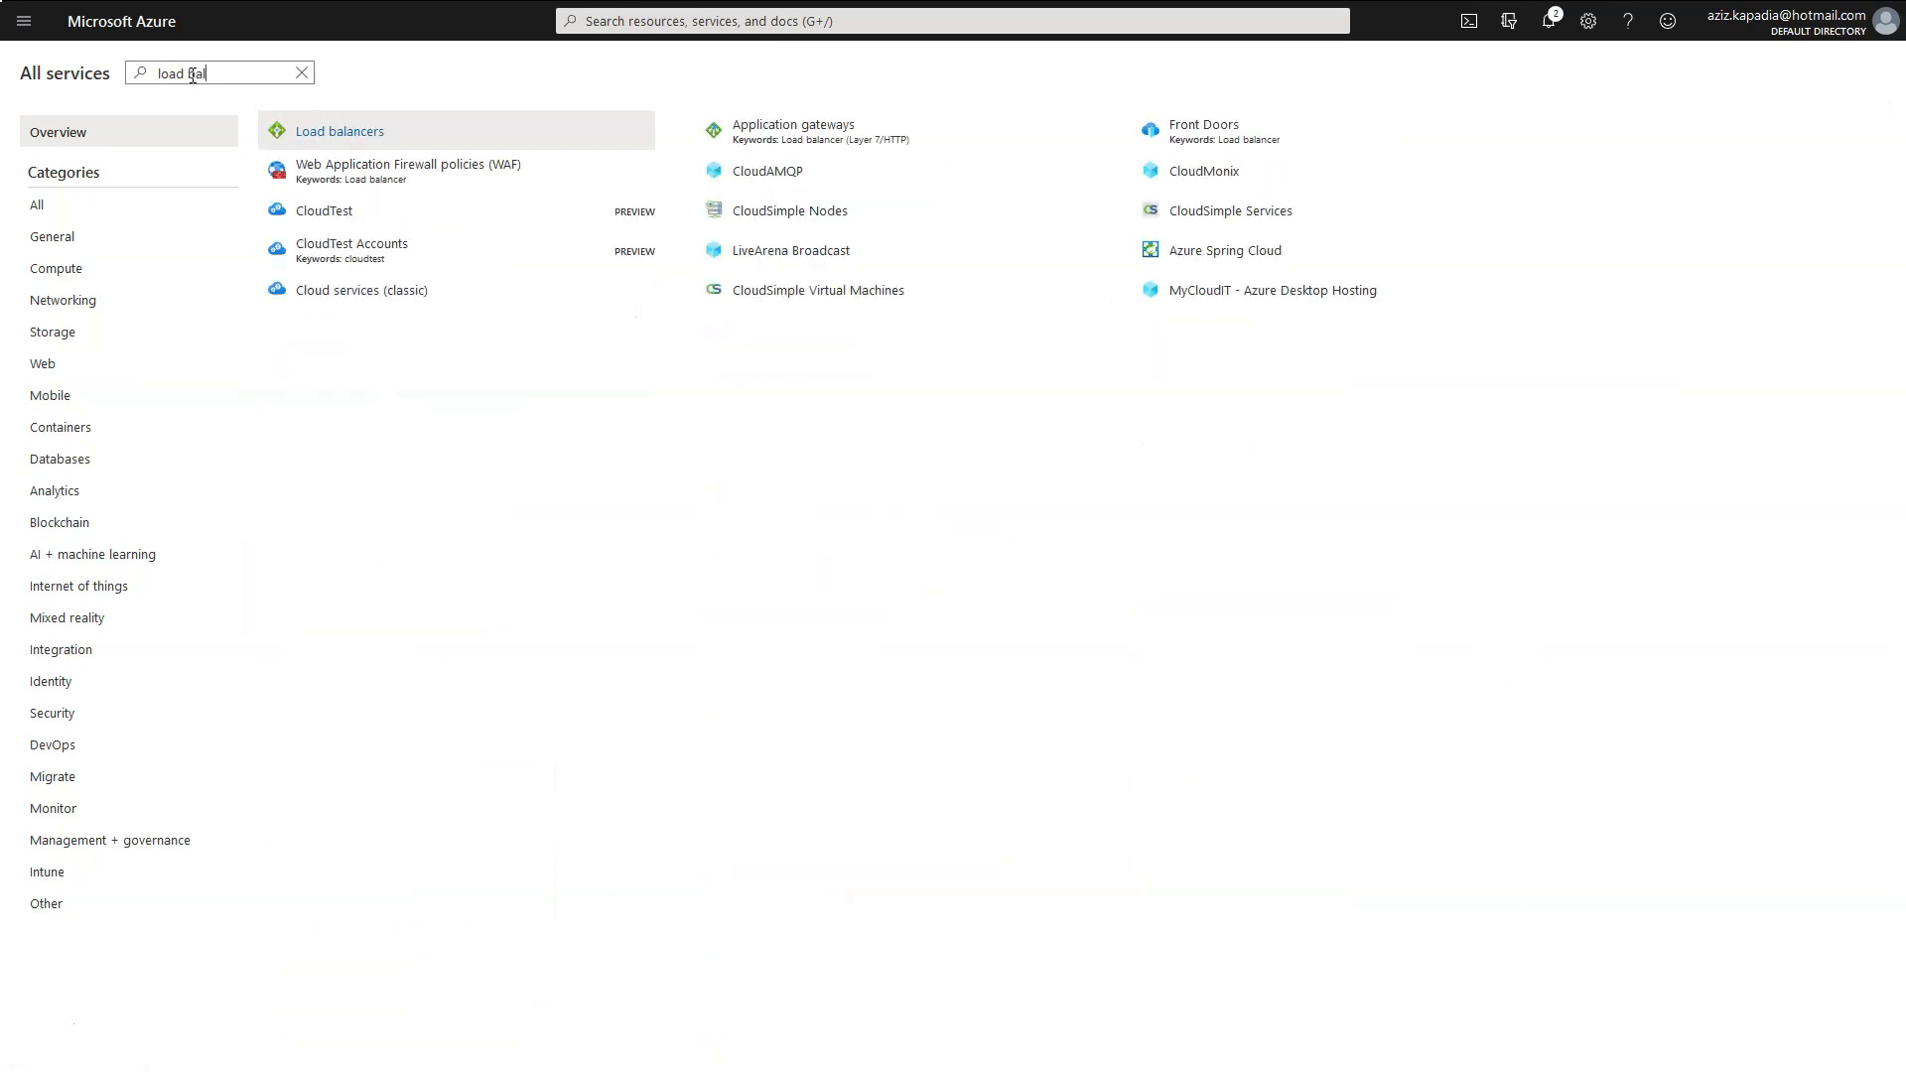
click(320, 129)
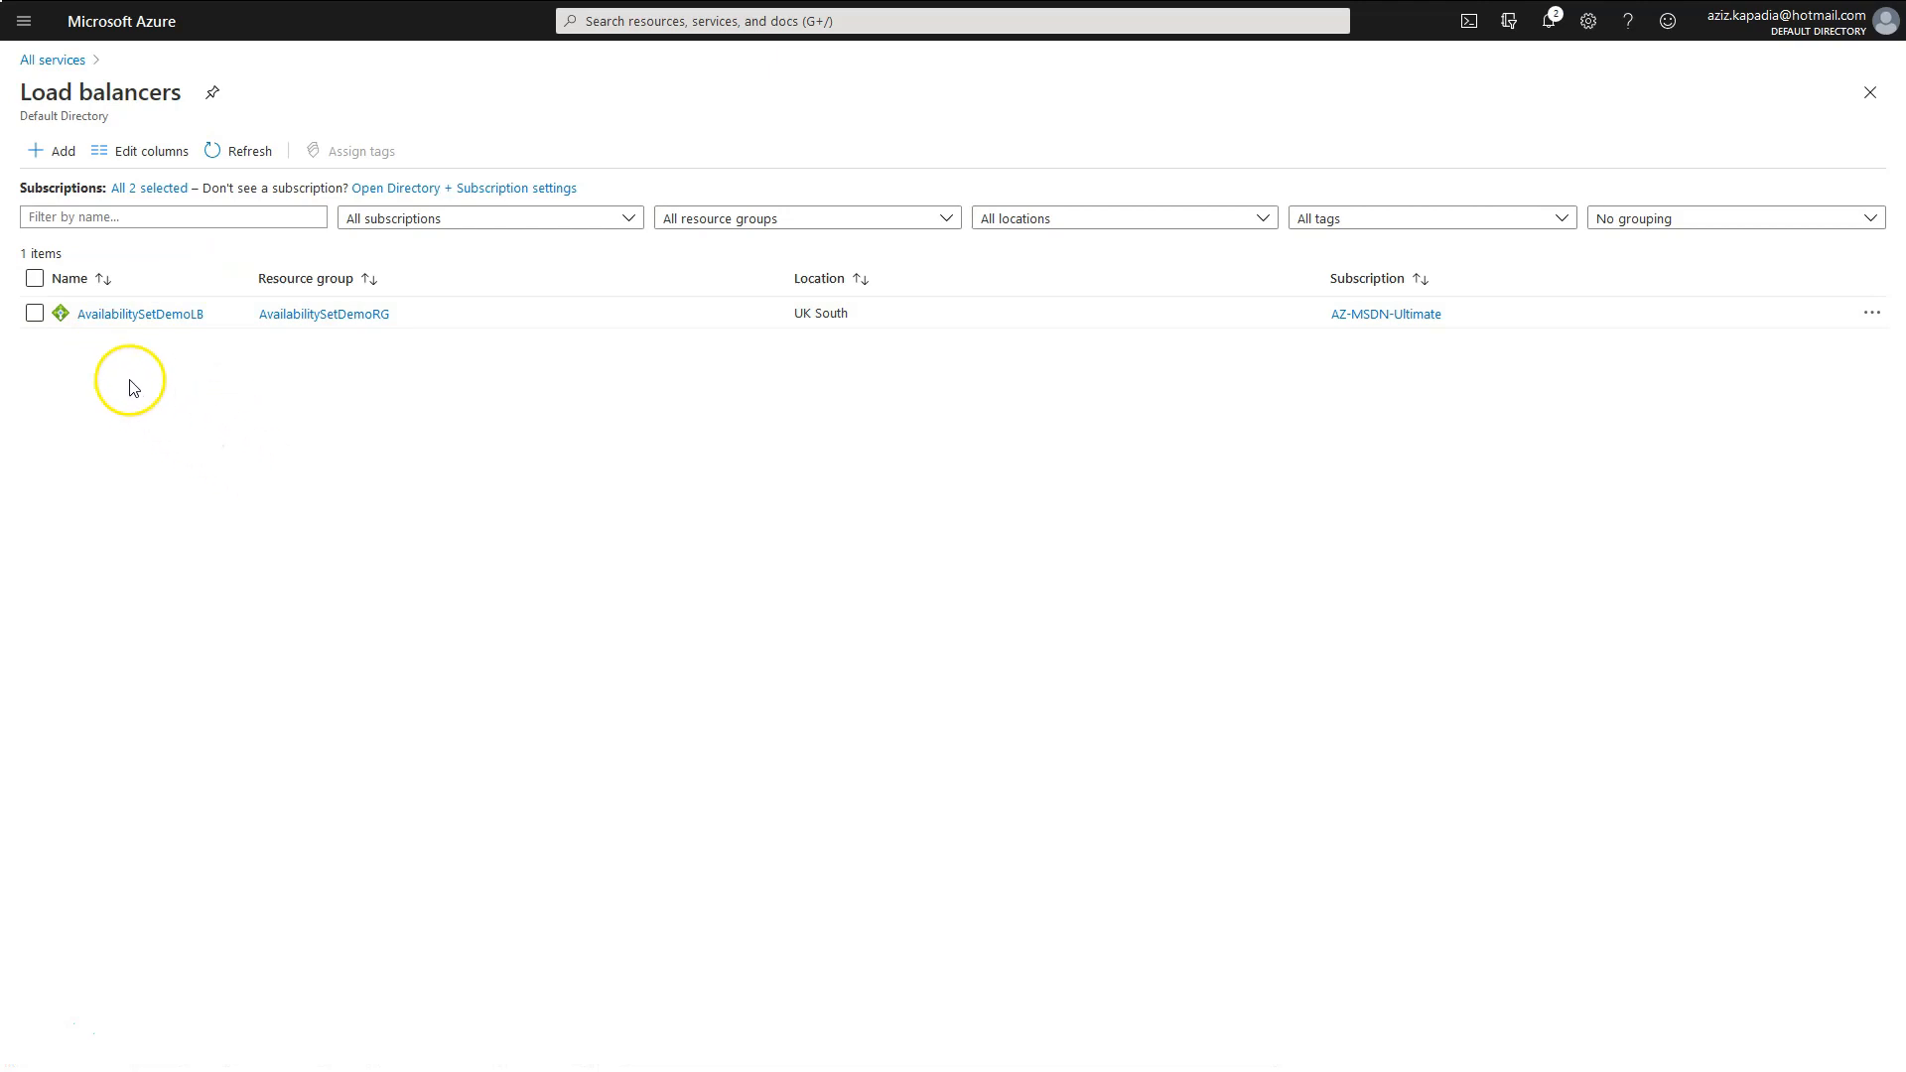
click(140, 313)
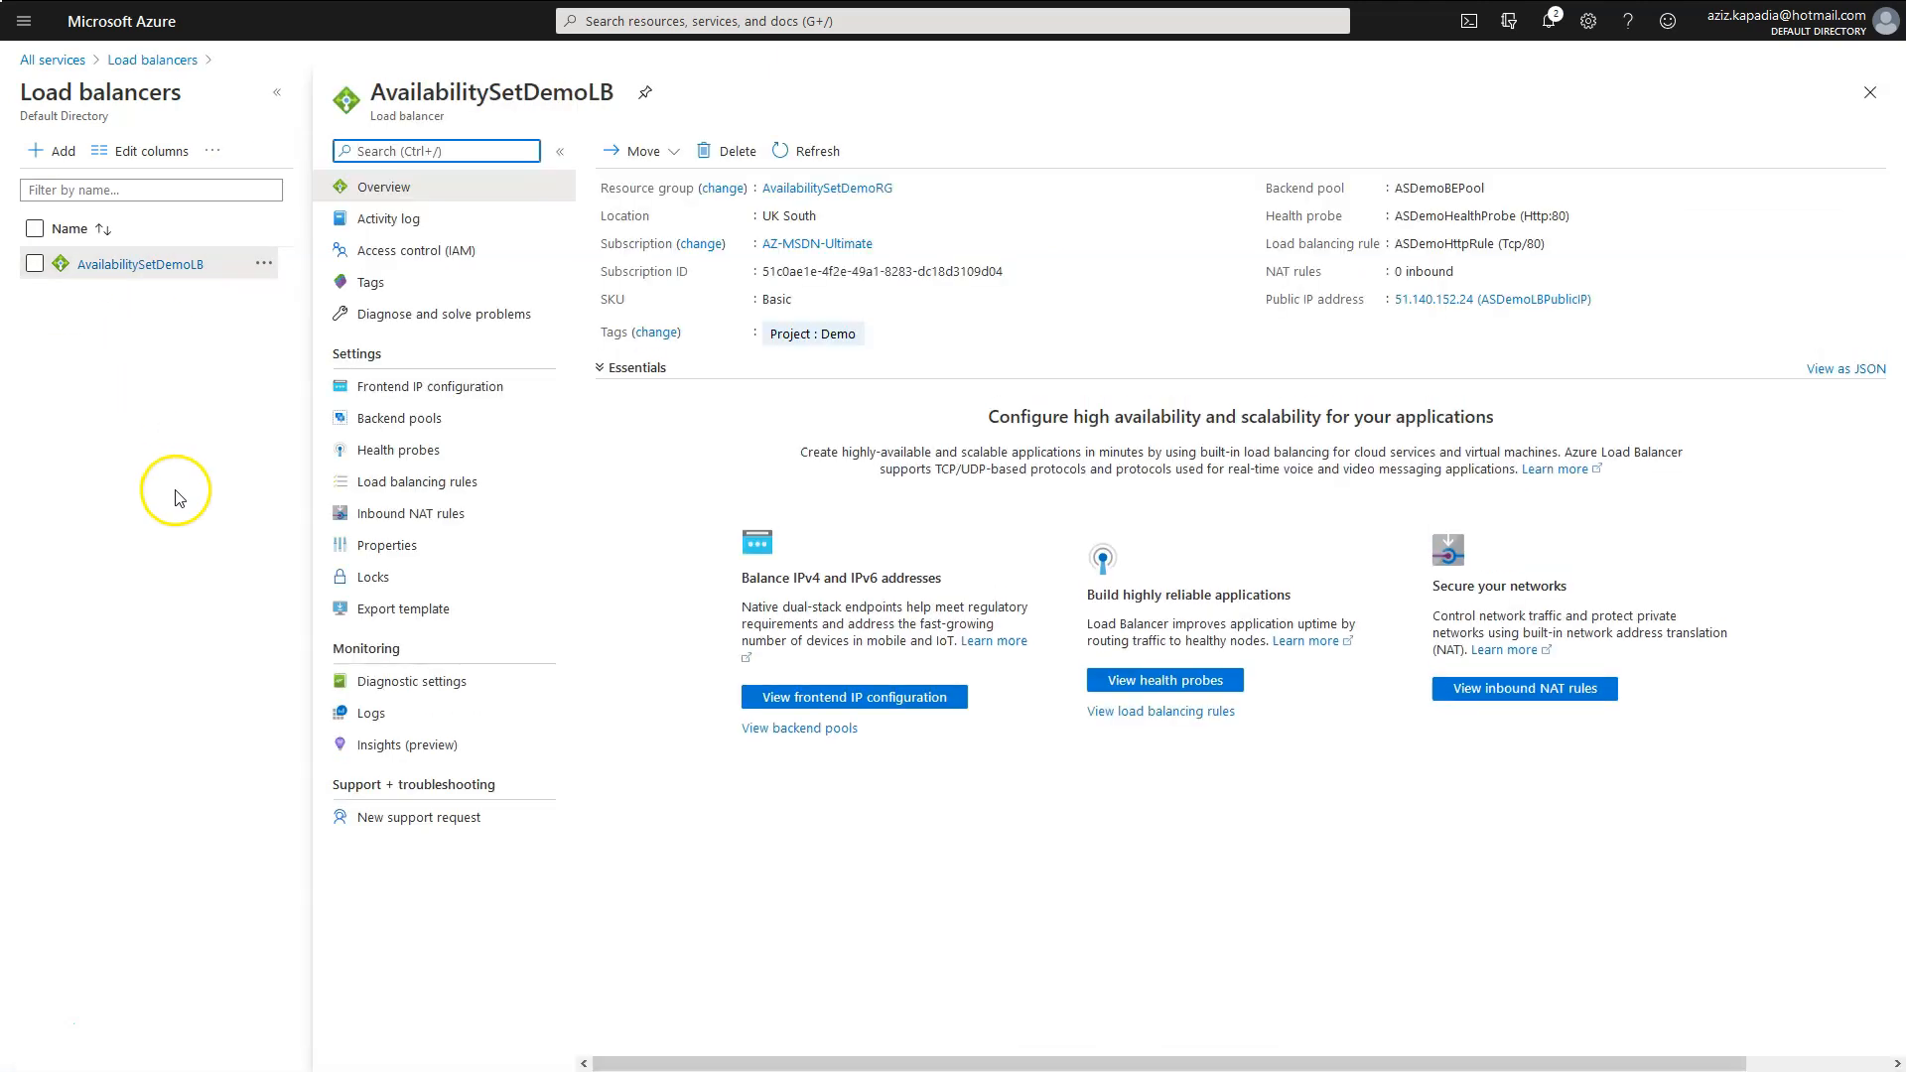
click(377, 419)
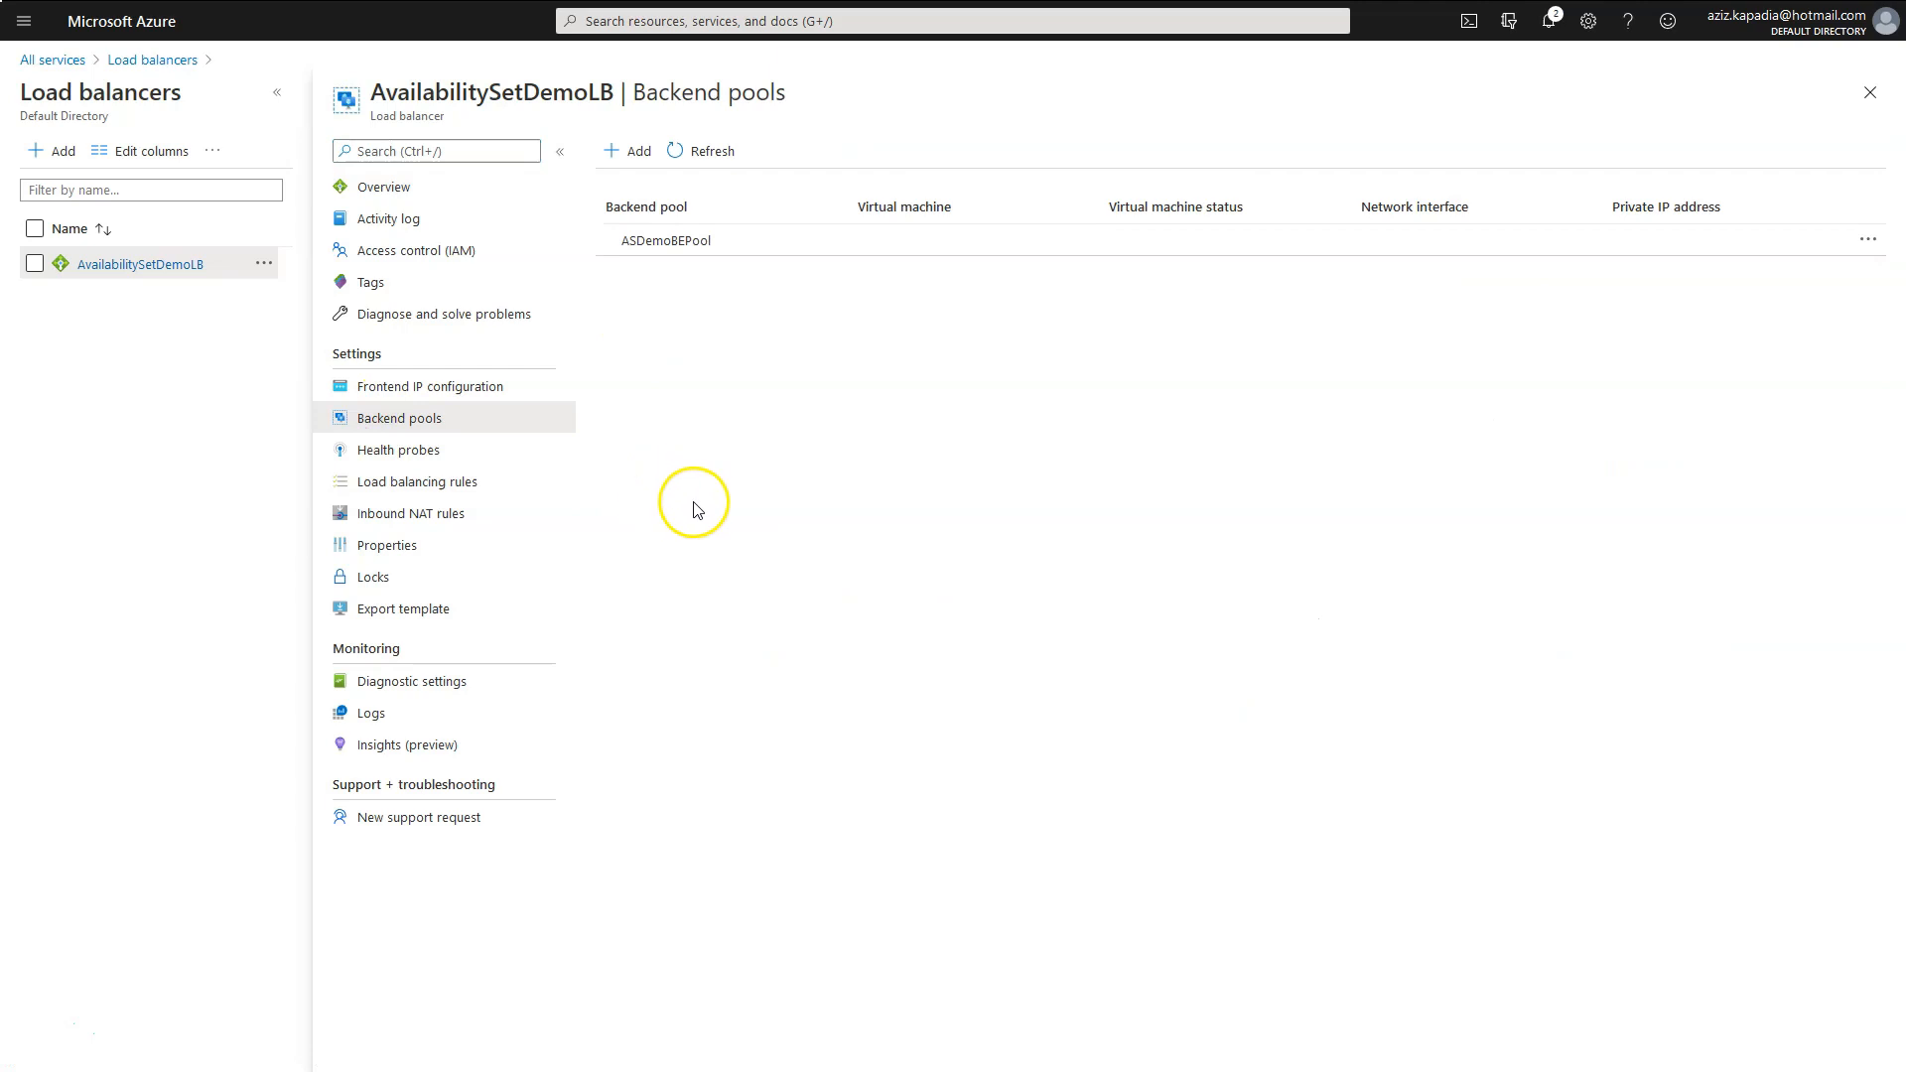
Set ASDemoBEPool's virtual network to AvailabilitySetDemoVNet and associate the pool with virtual machines.
click(670, 245)
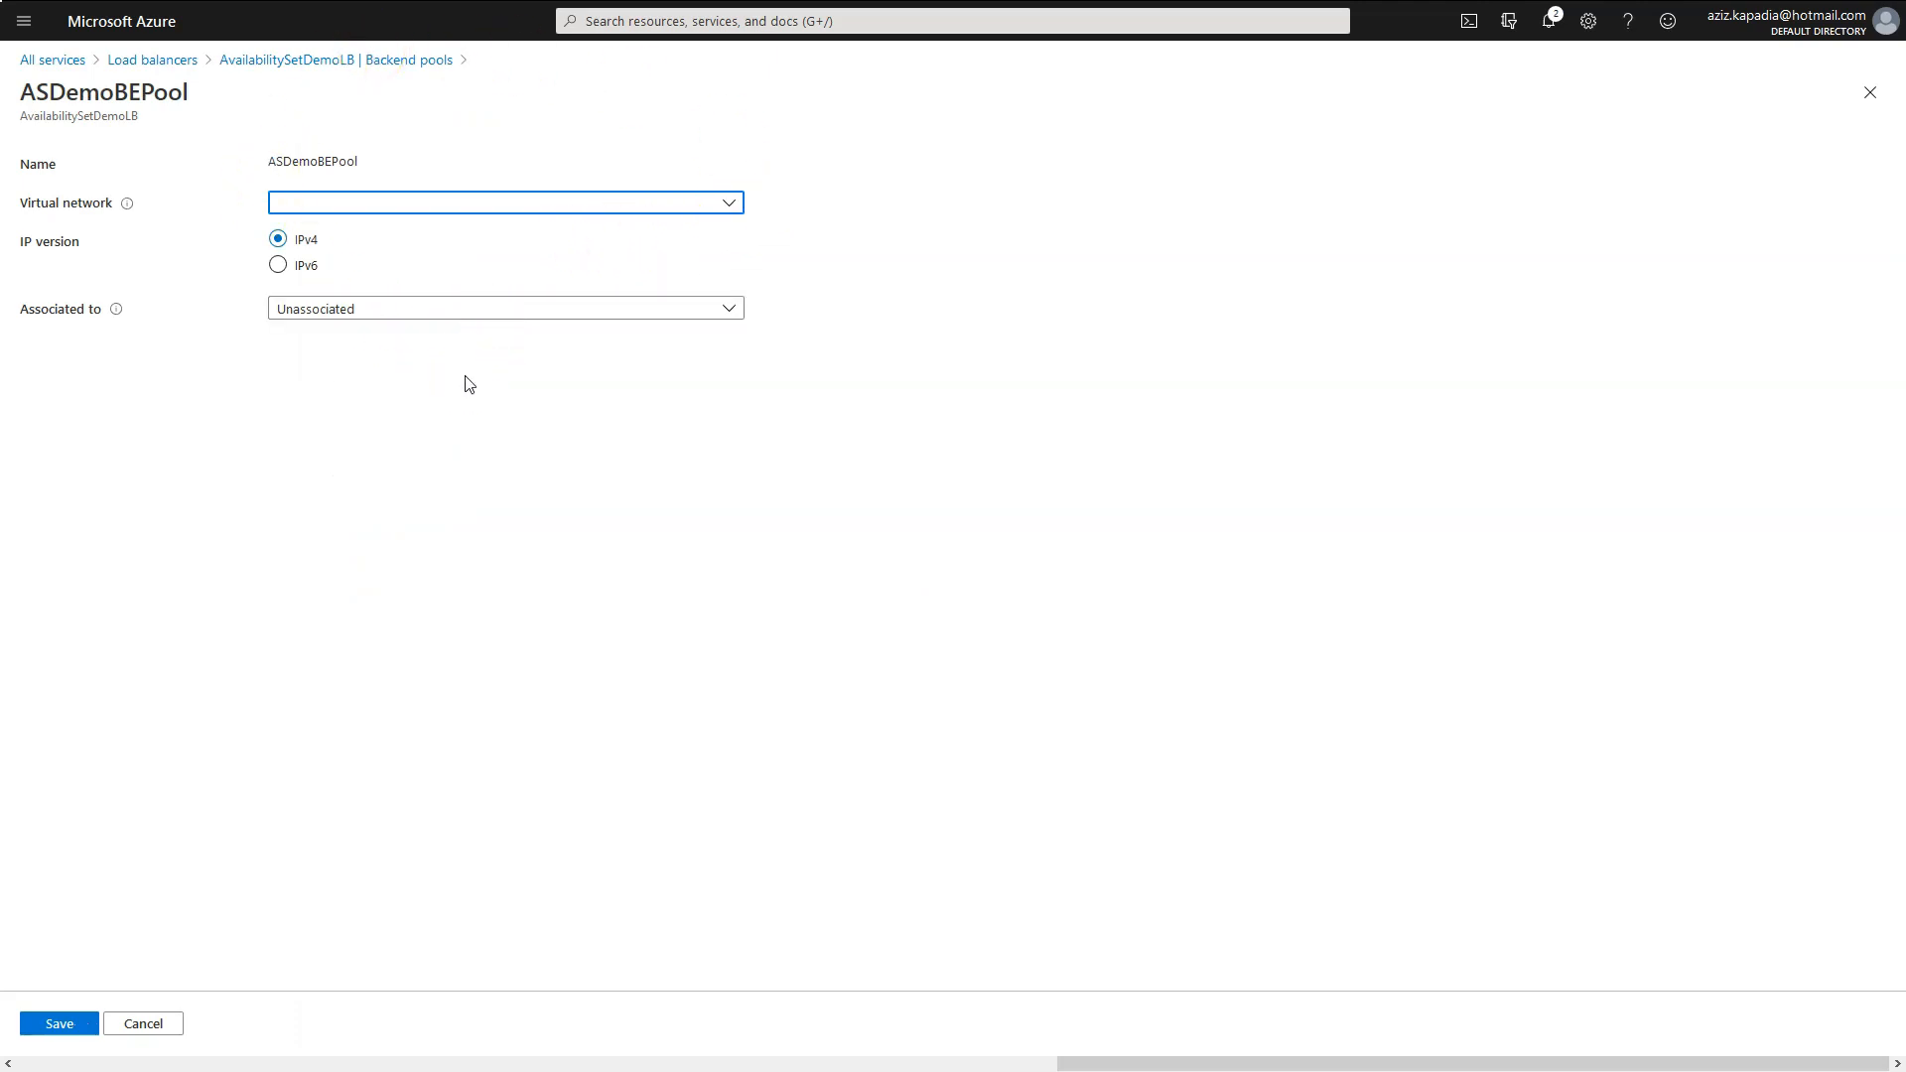
click(498, 204)
click(375, 271)
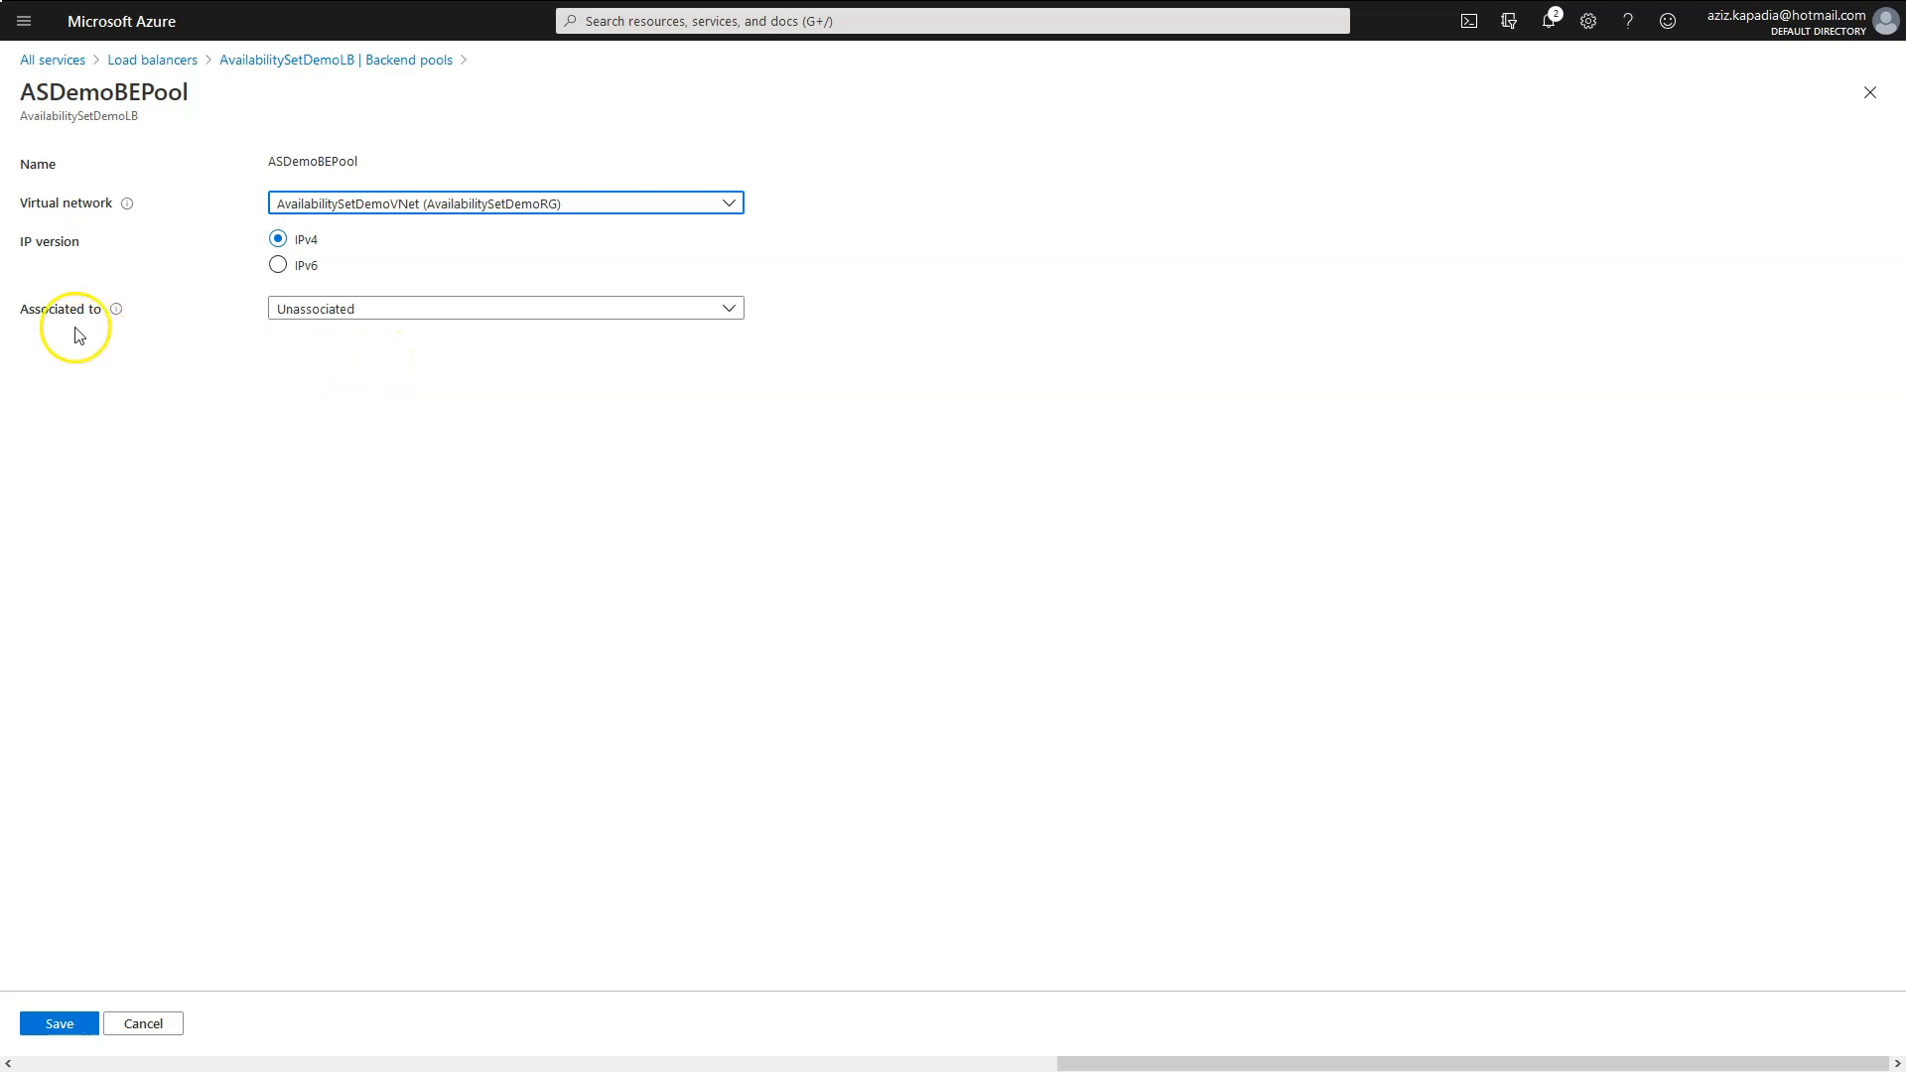
click(350, 310)
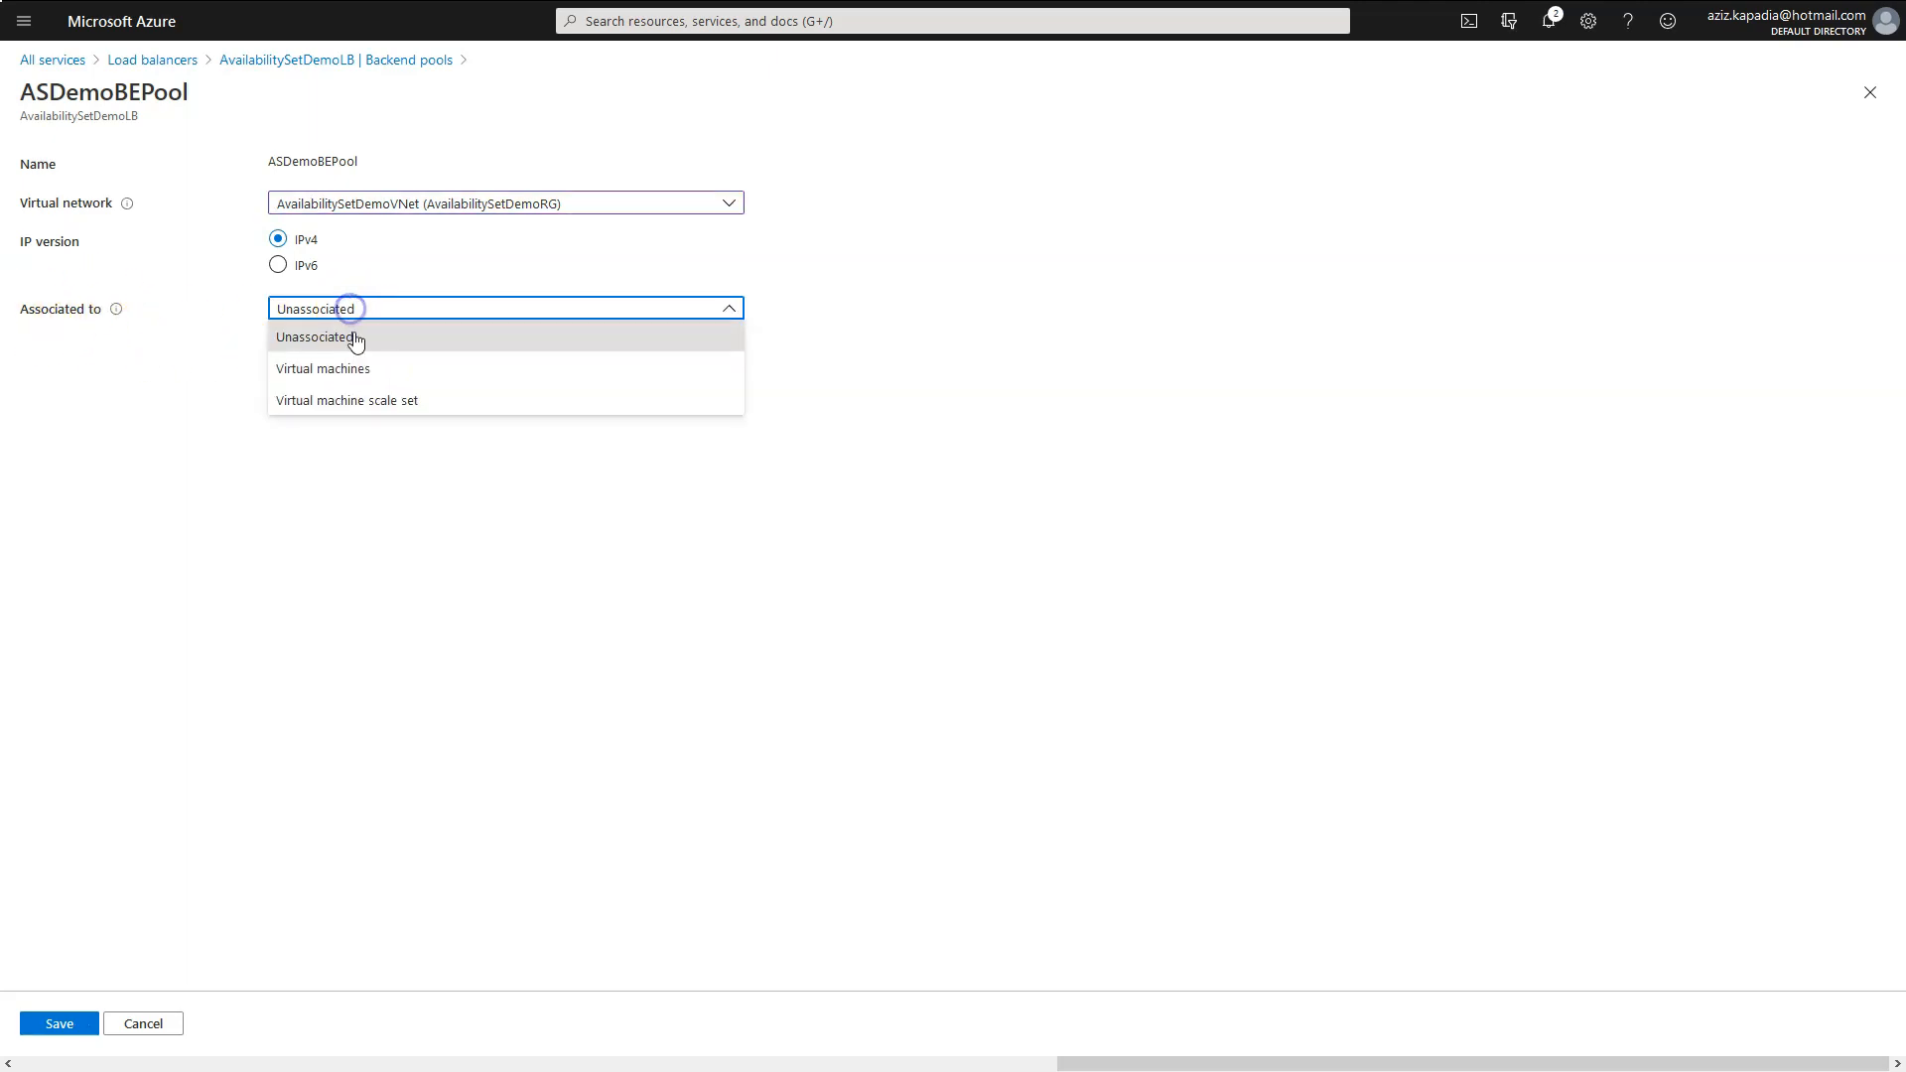
click(357, 365)
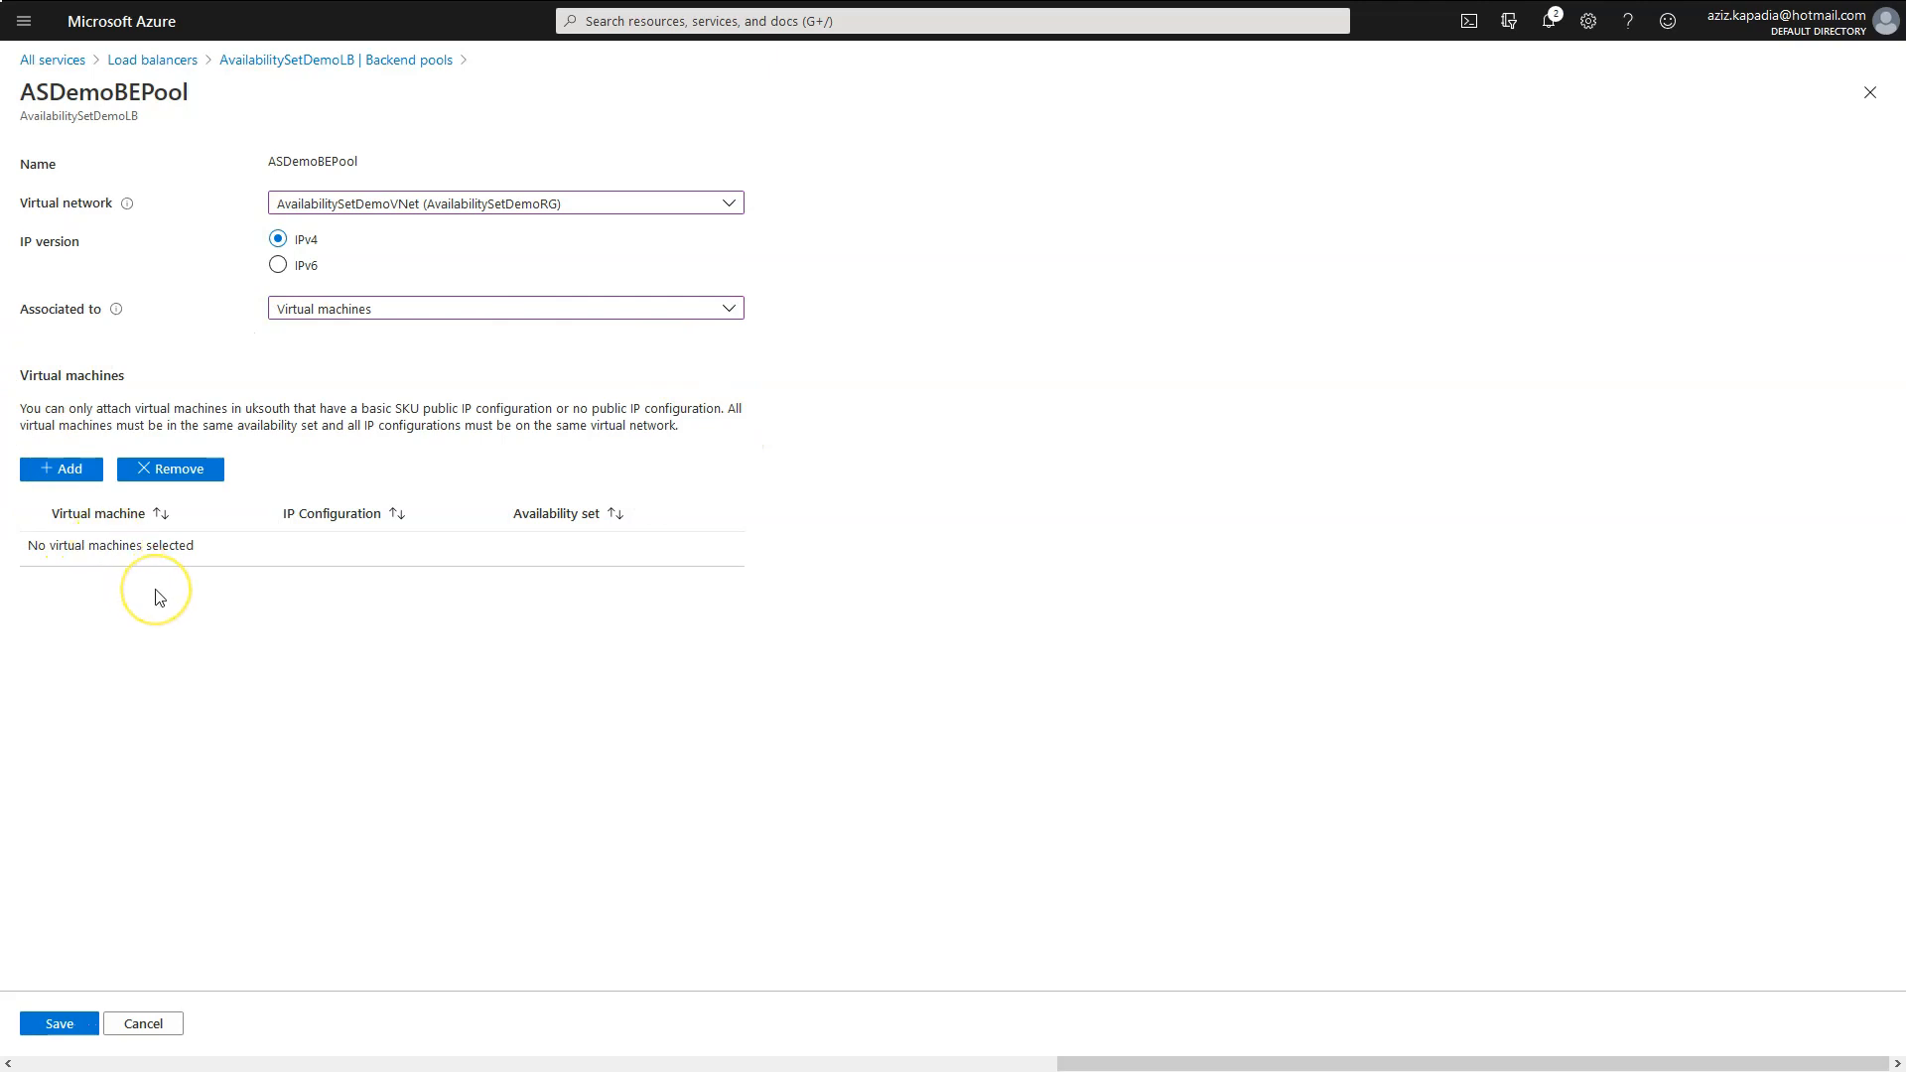
Add DemoVM01, DemoVM02 and DemoVM03 to ASDemoBEPool, save the pool and expand its list of members.
click(56, 473)
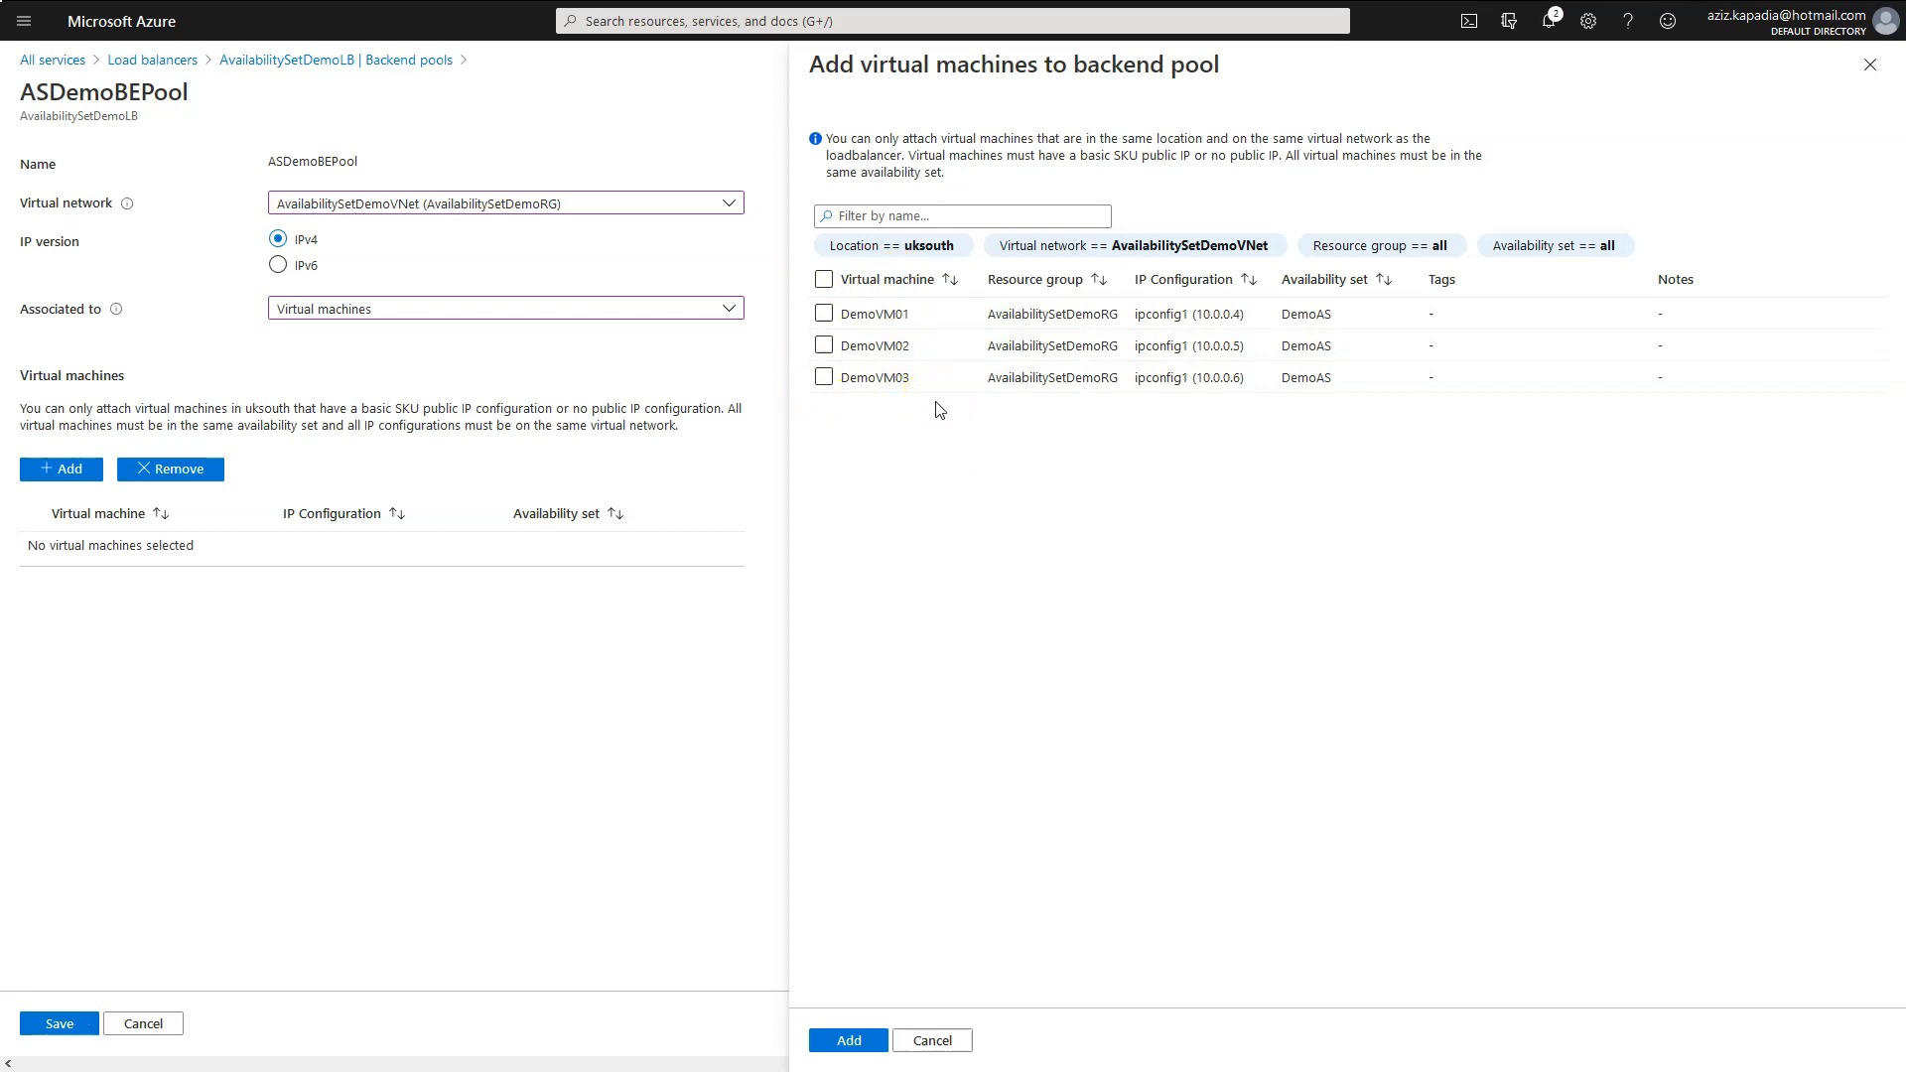
click(823, 314)
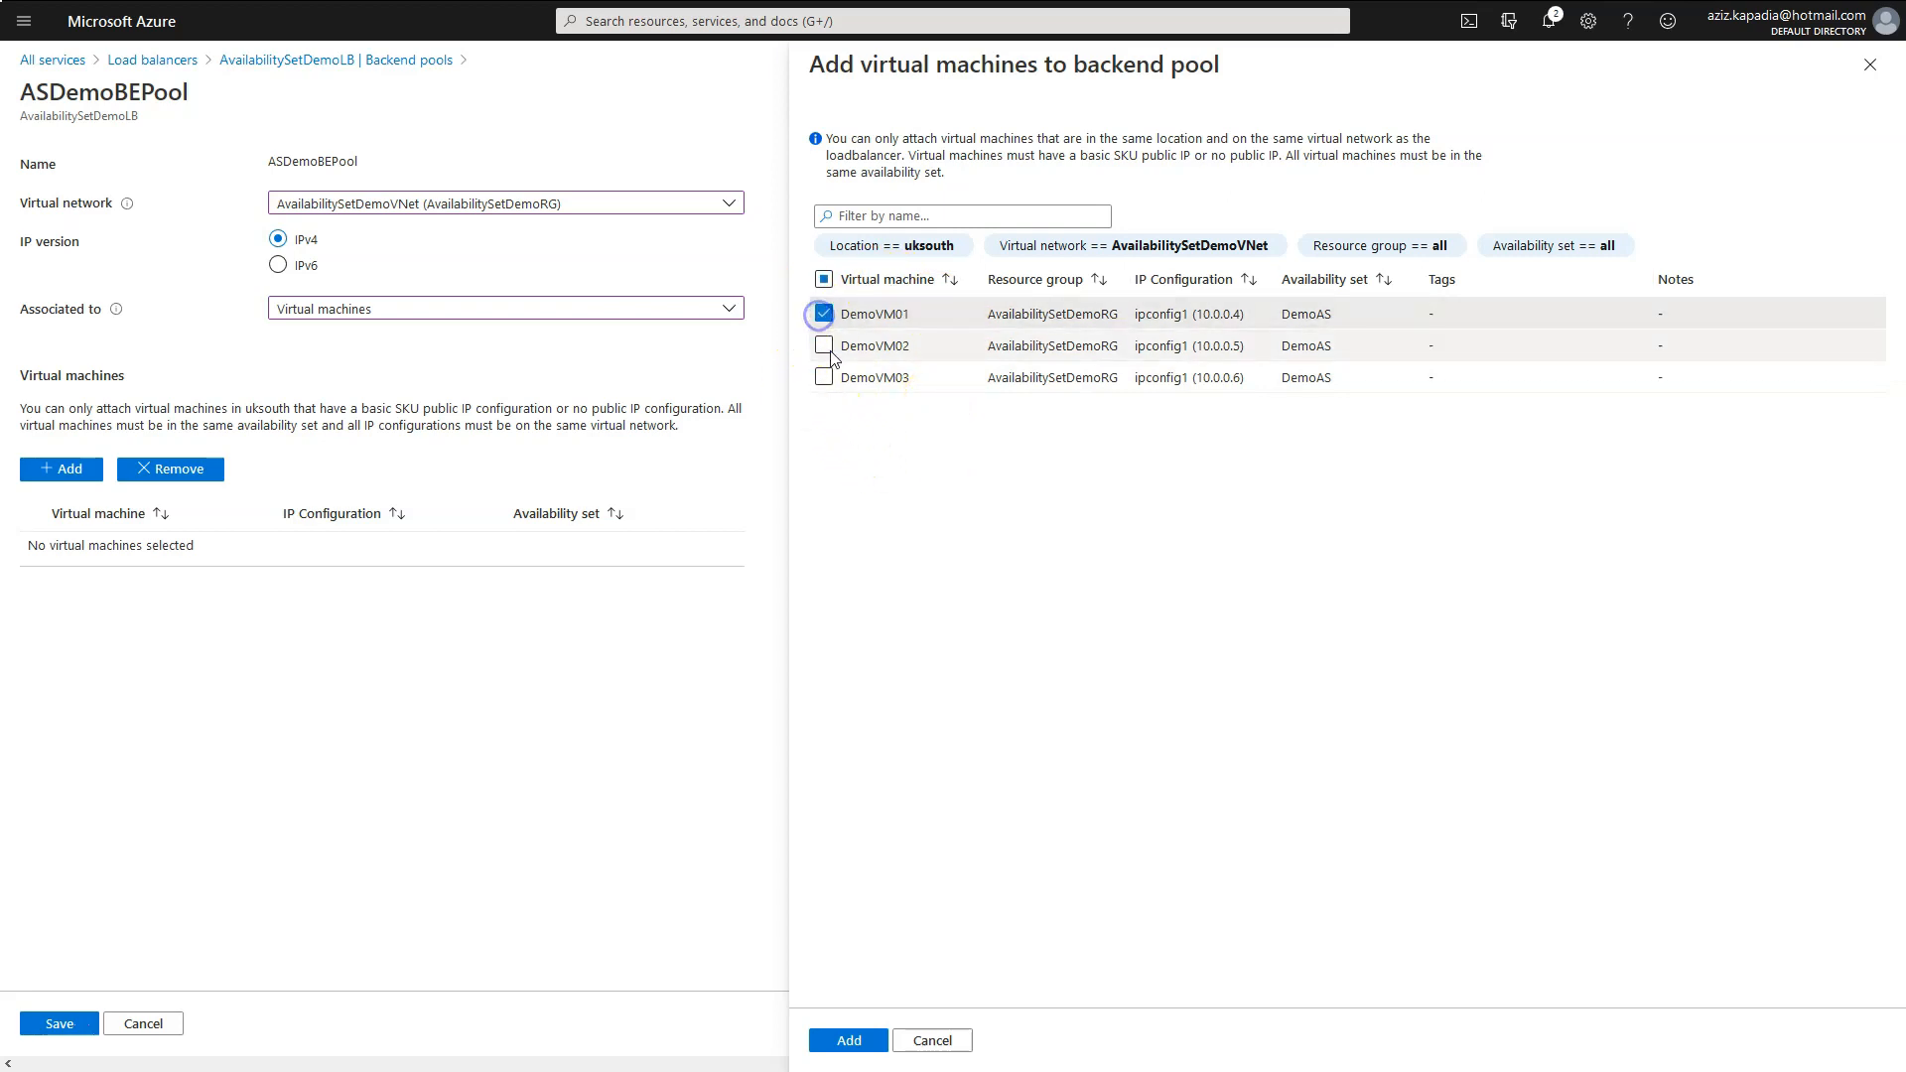
click(823, 346)
click(823, 378)
click(849, 1040)
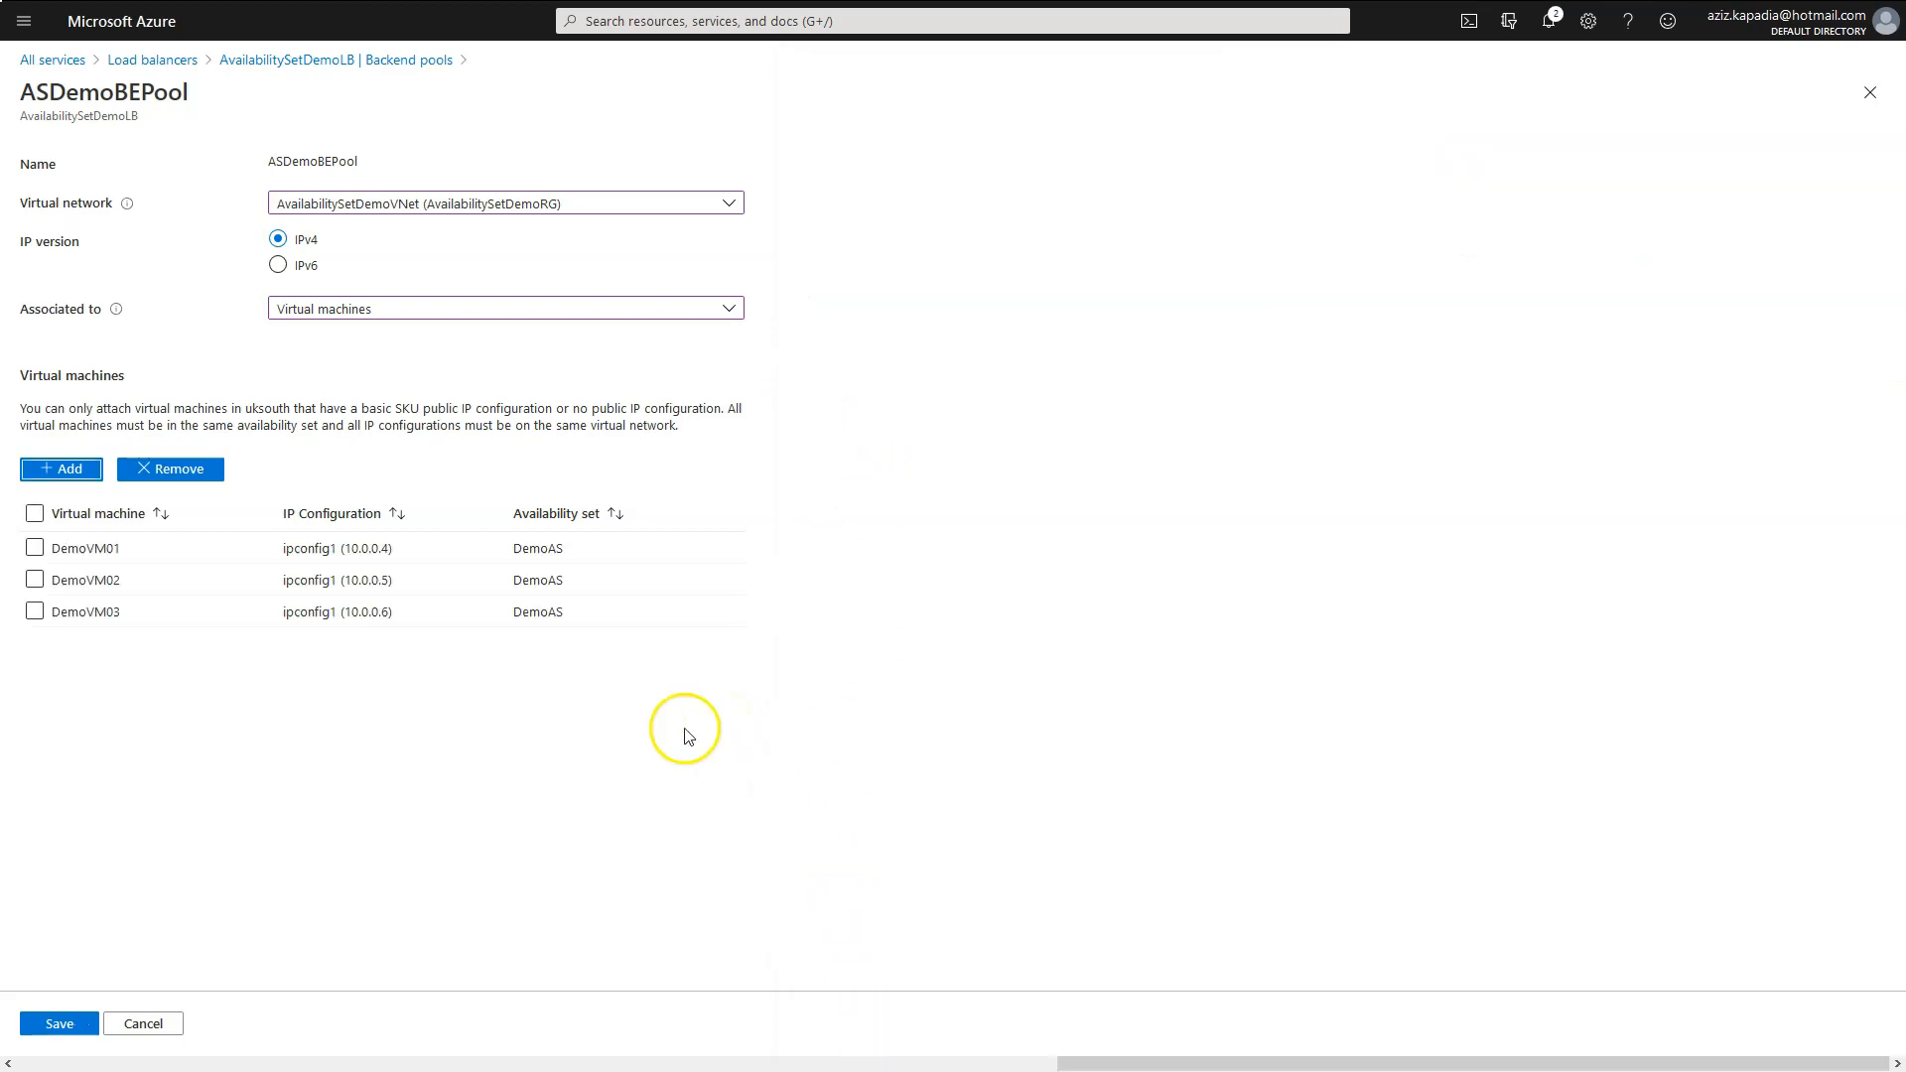
click(68, 1020)
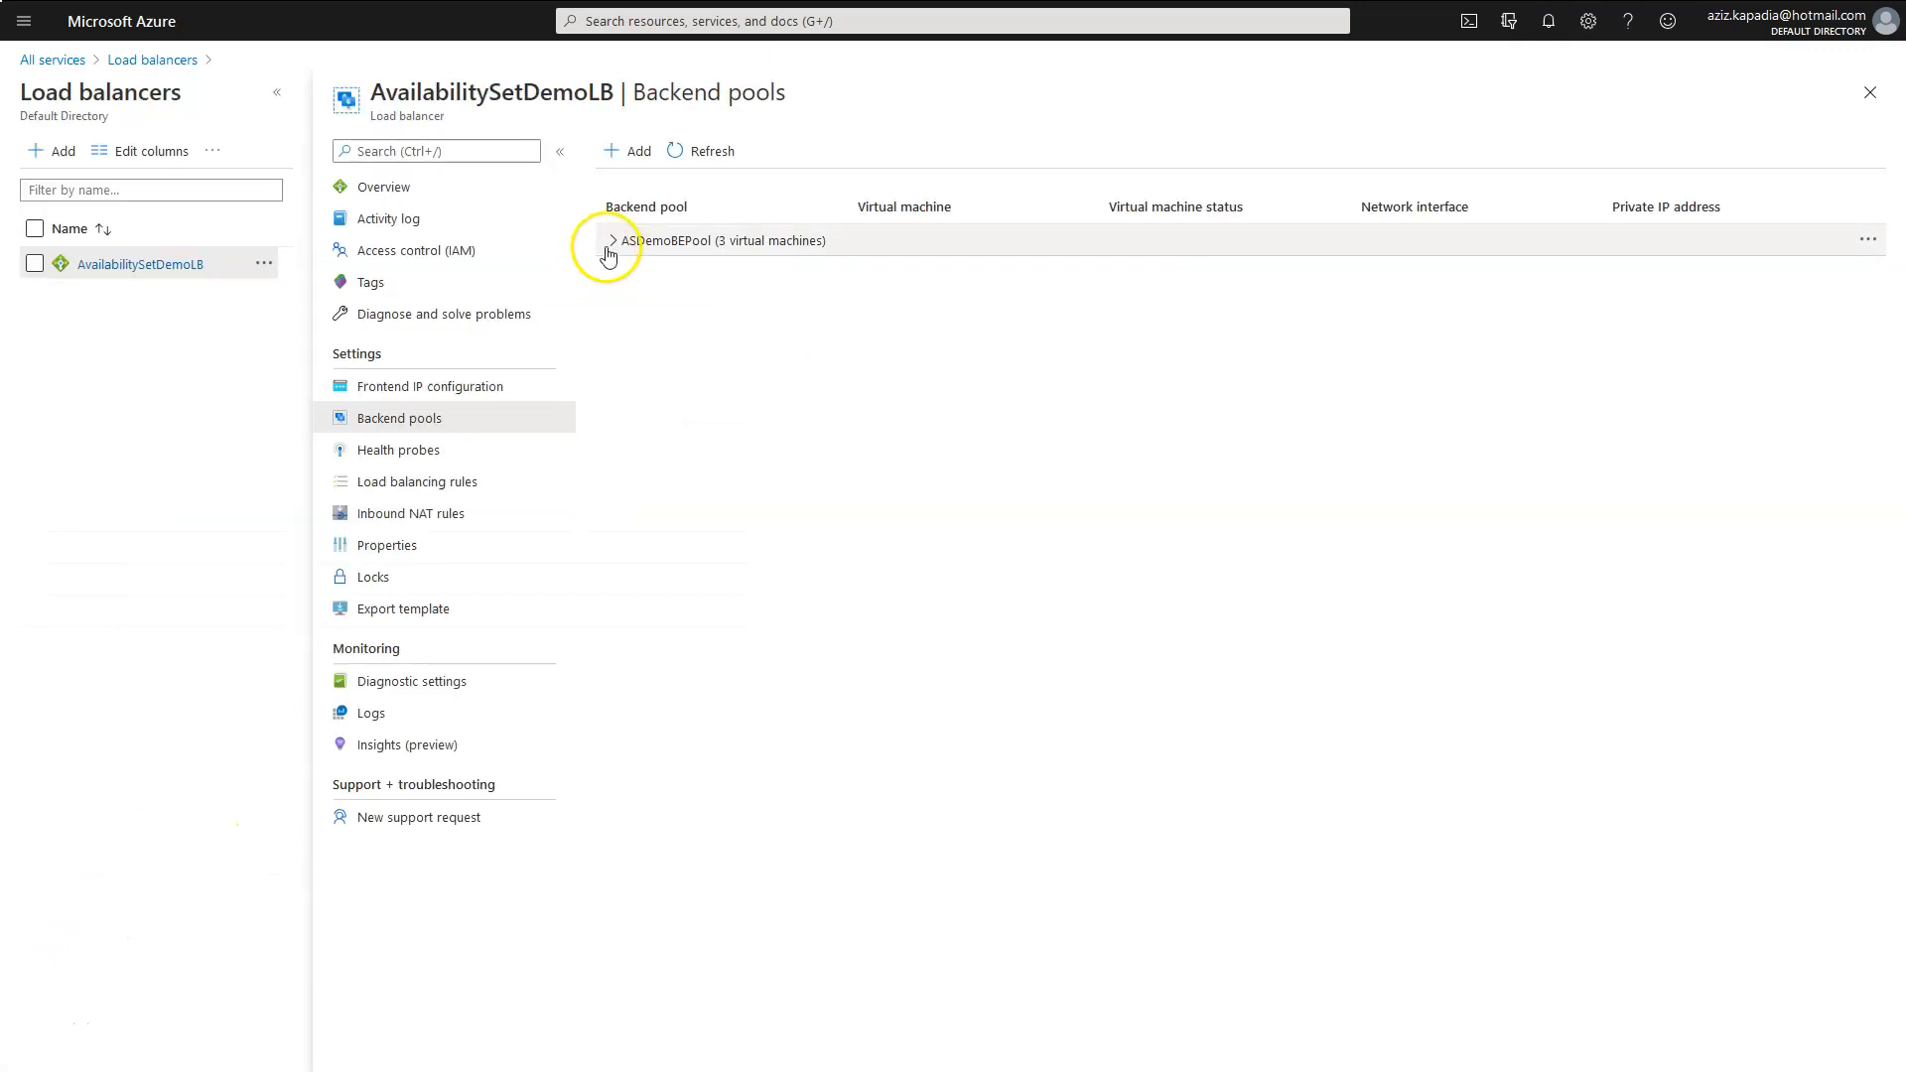
click(611, 241)
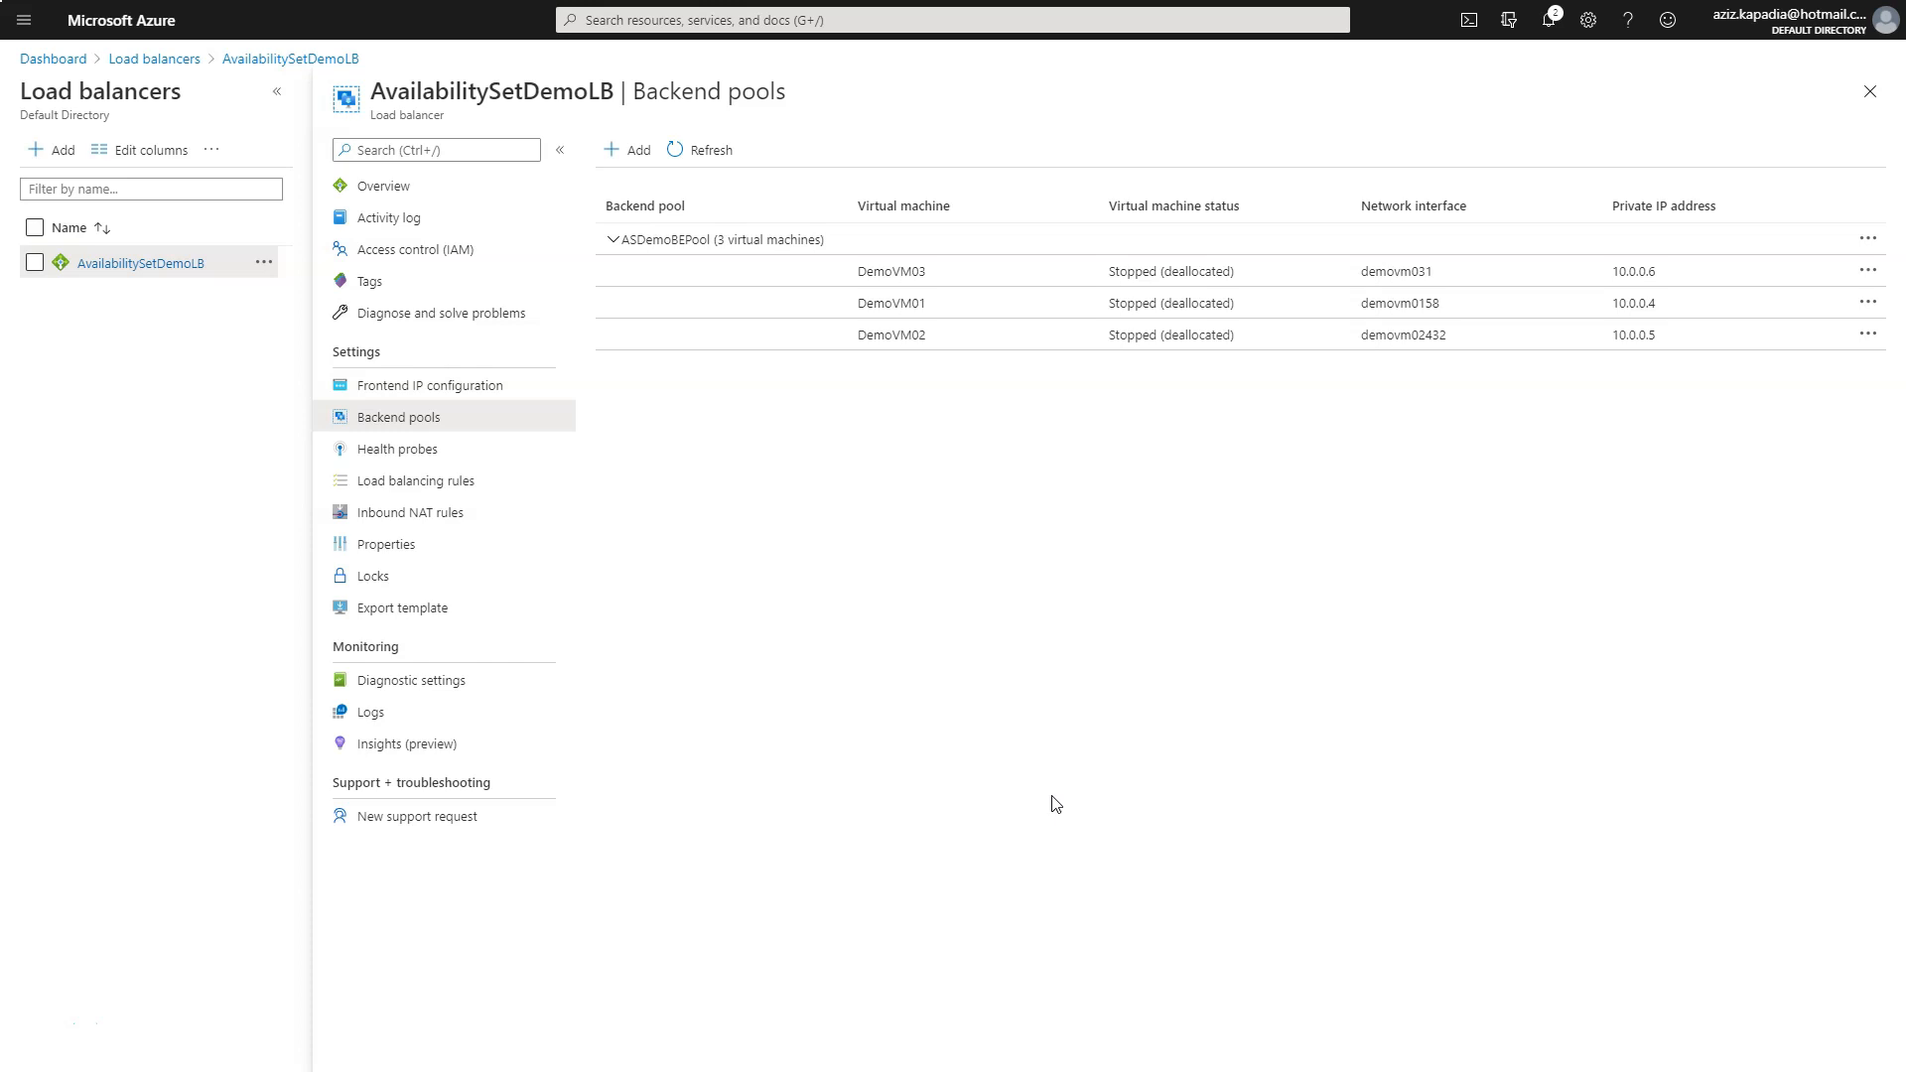
Open the Bastion connection page of the virtual machine DemoVM01.
click(25, 22)
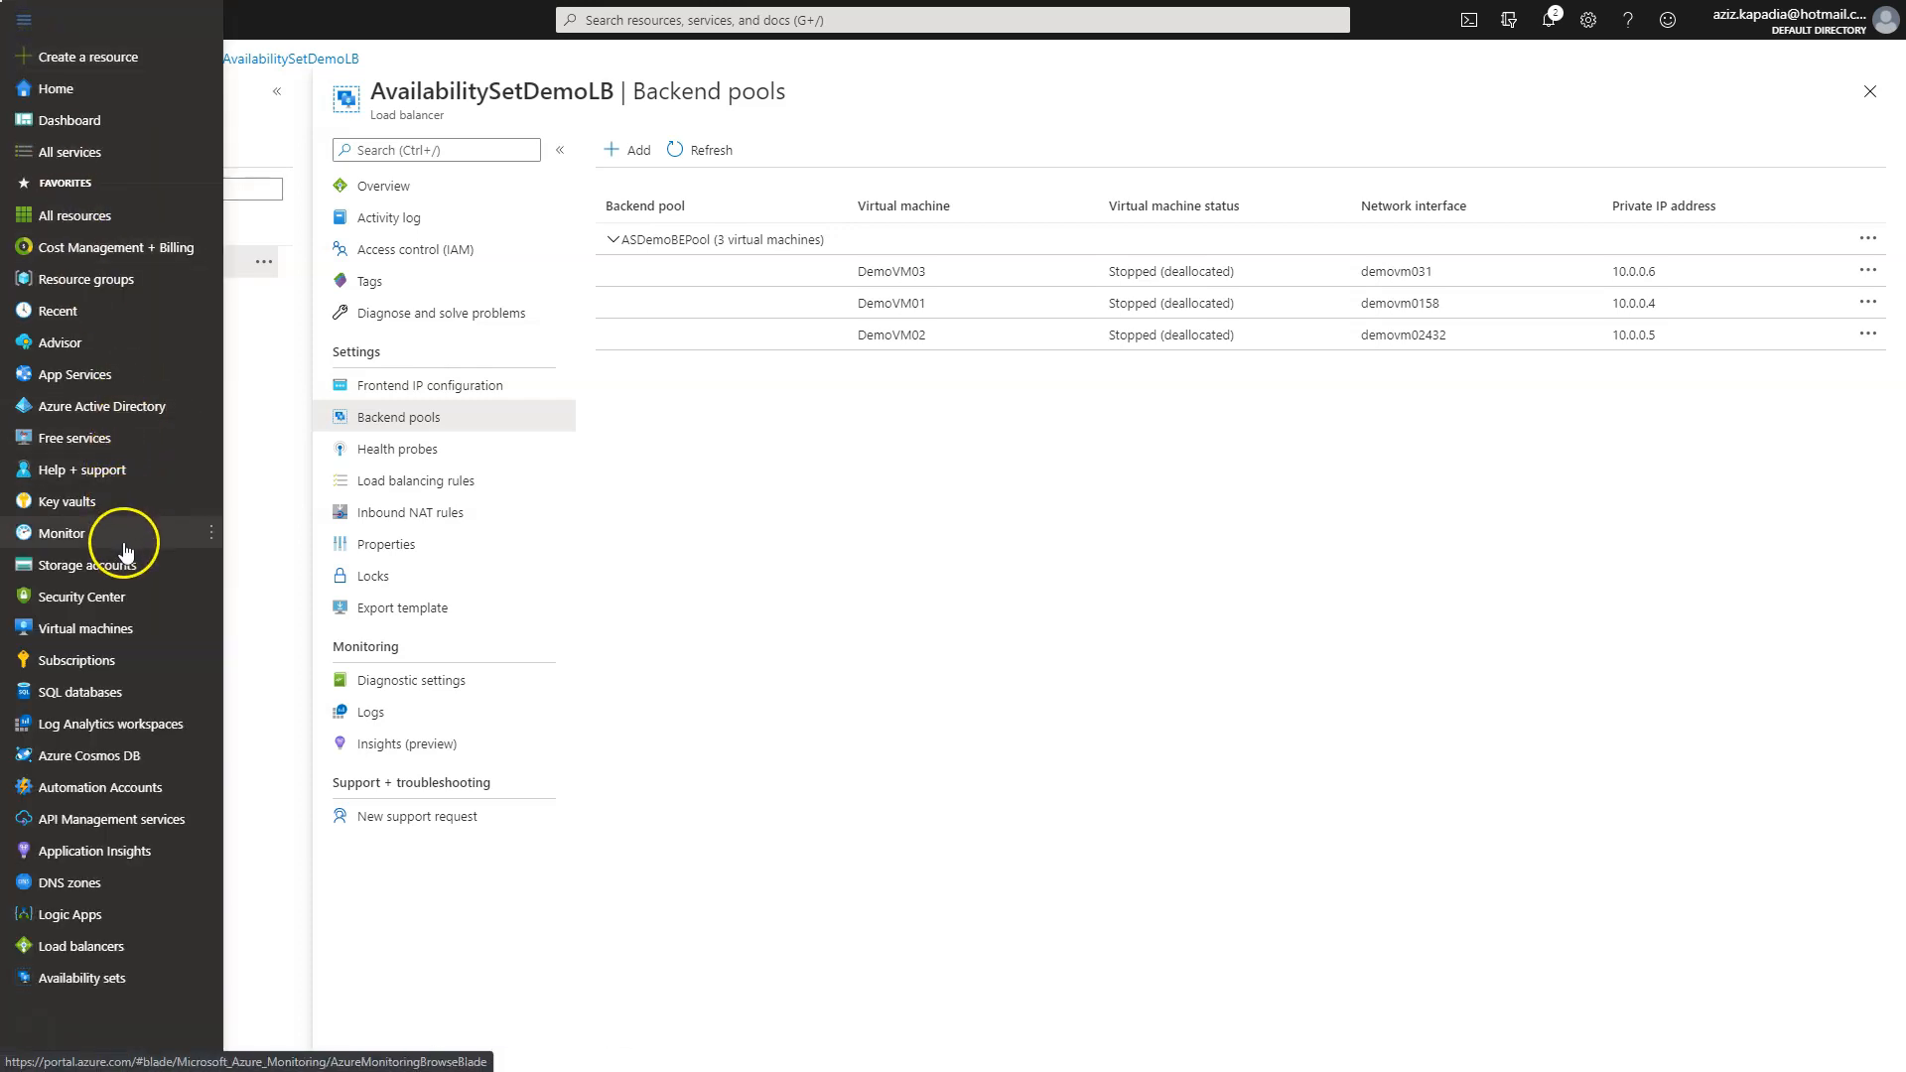
click(119, 628)
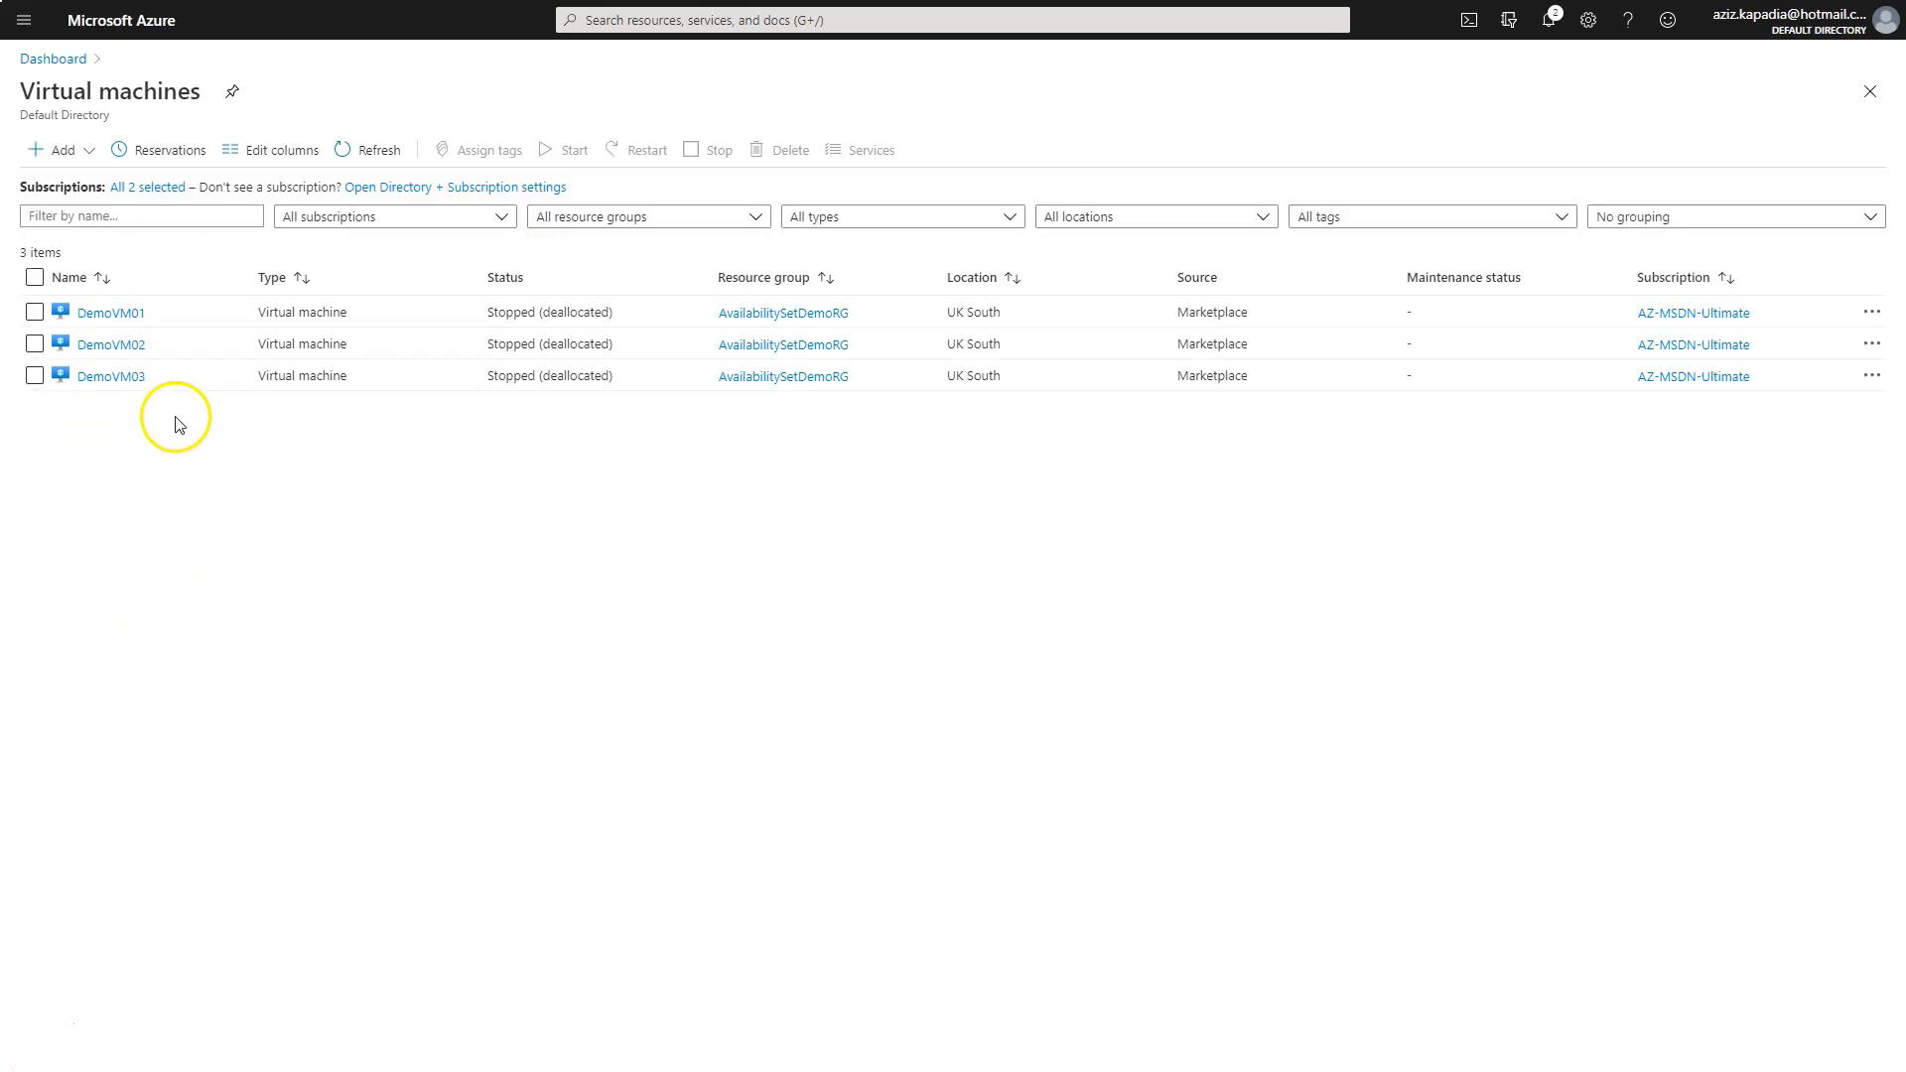
click(111, 312)
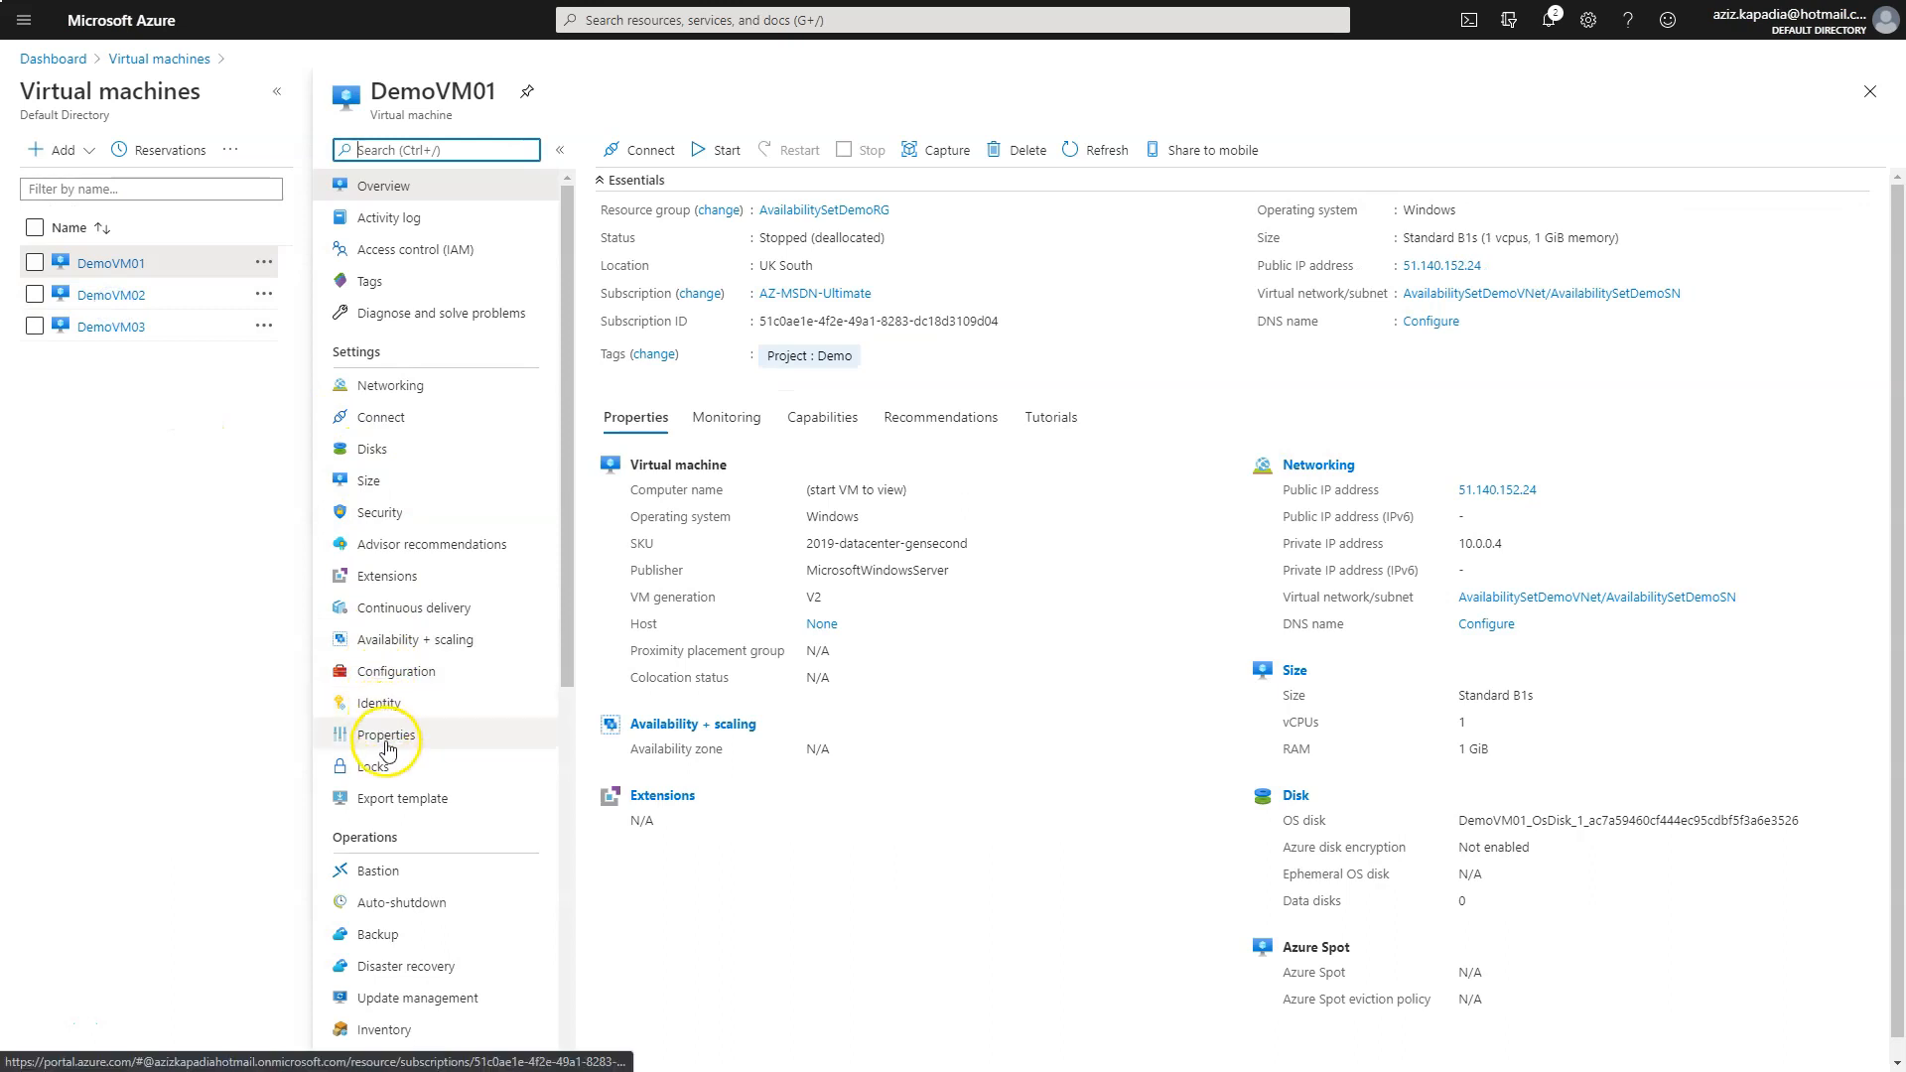
click(379, 871)
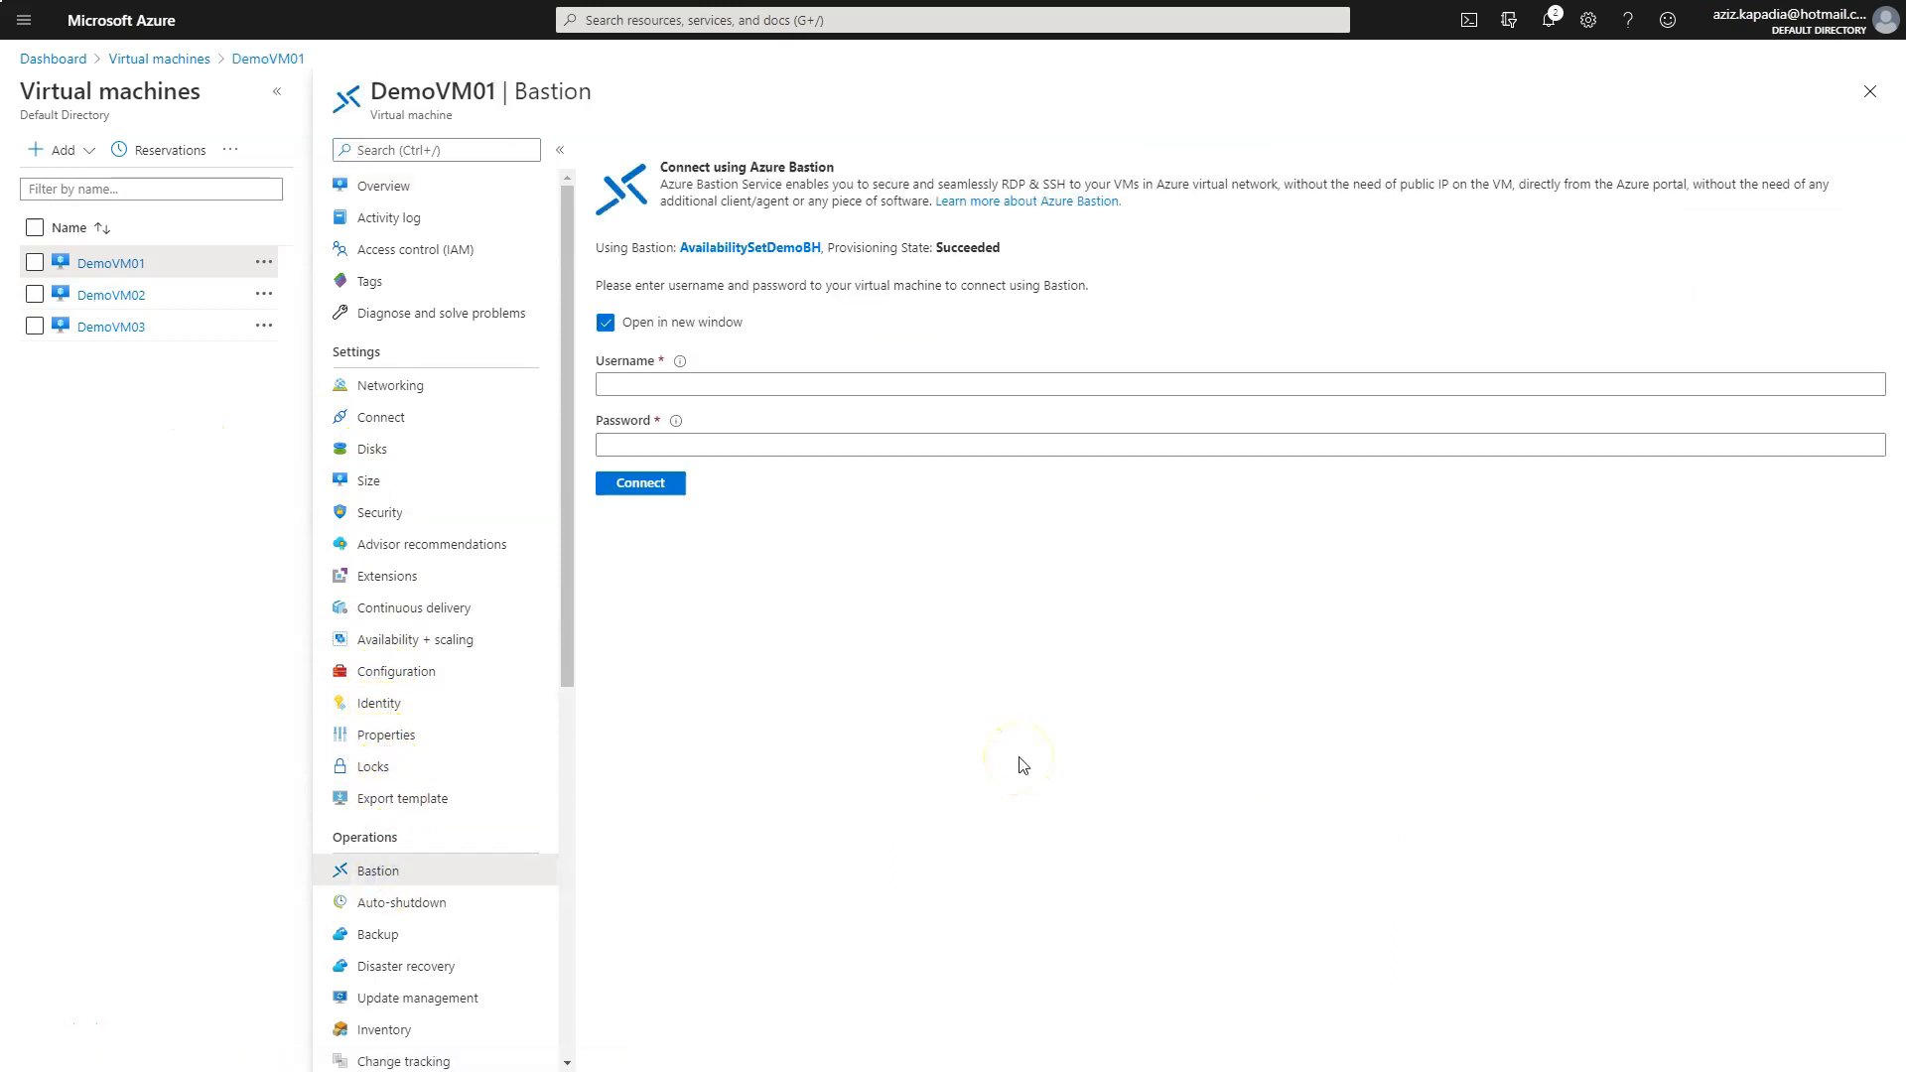
Connect to DemoVM01 through Bastion with username demouser01 and the account password, allowing clipboard access for the session.
click(804, 385)
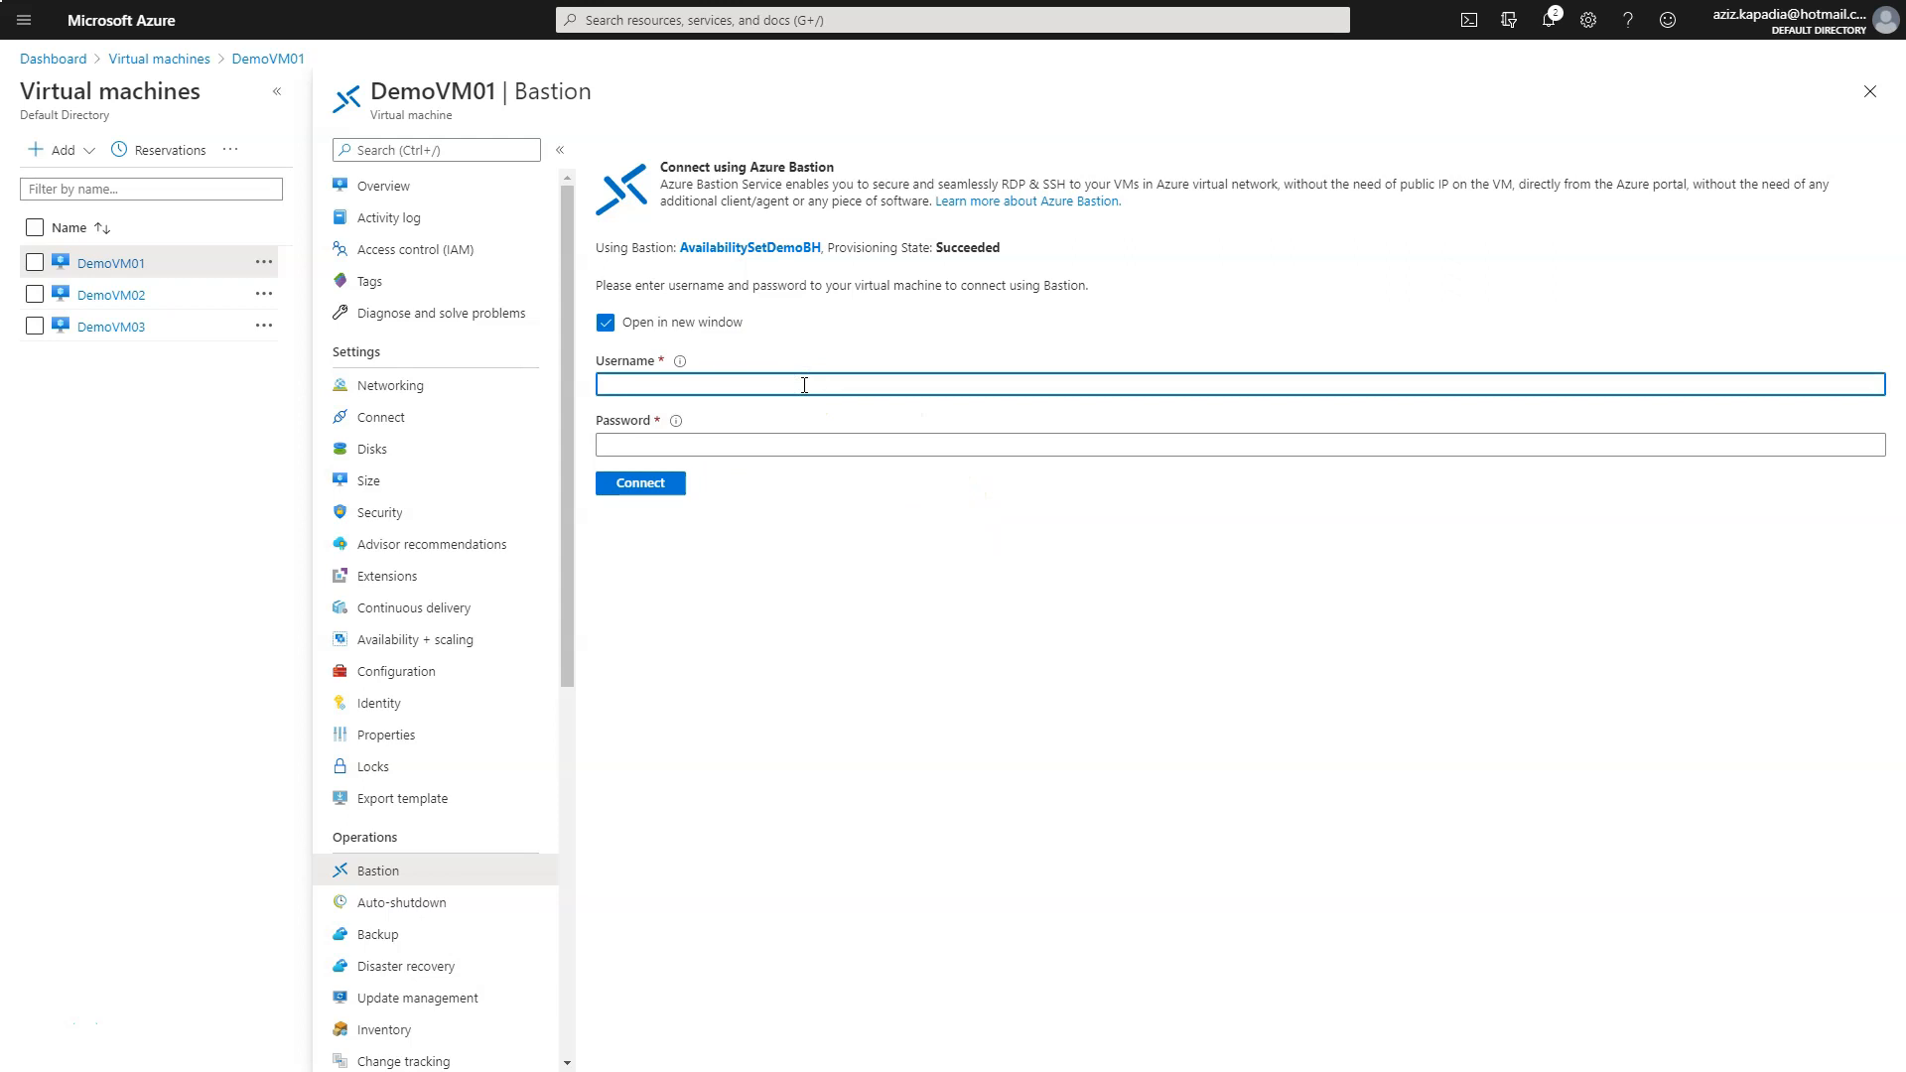
key(Tab)
text(P)
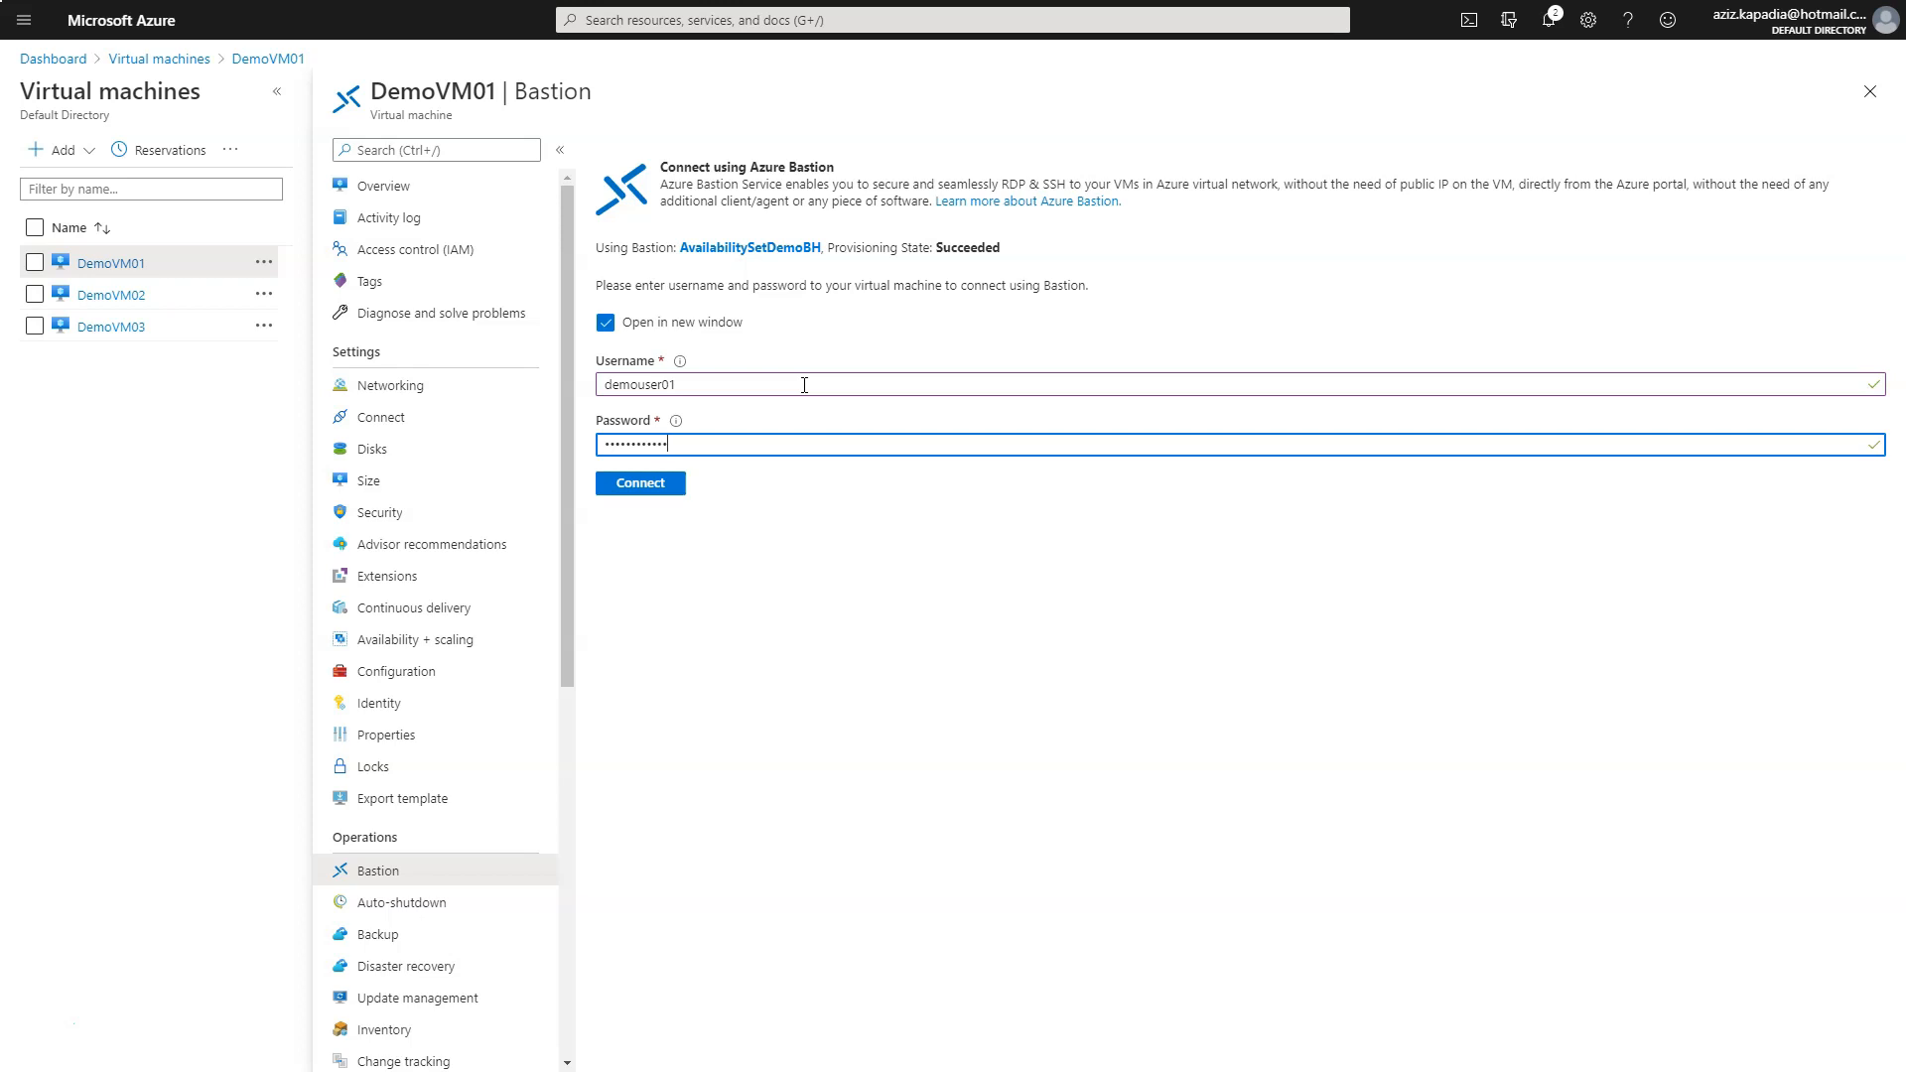
click(659, 483)
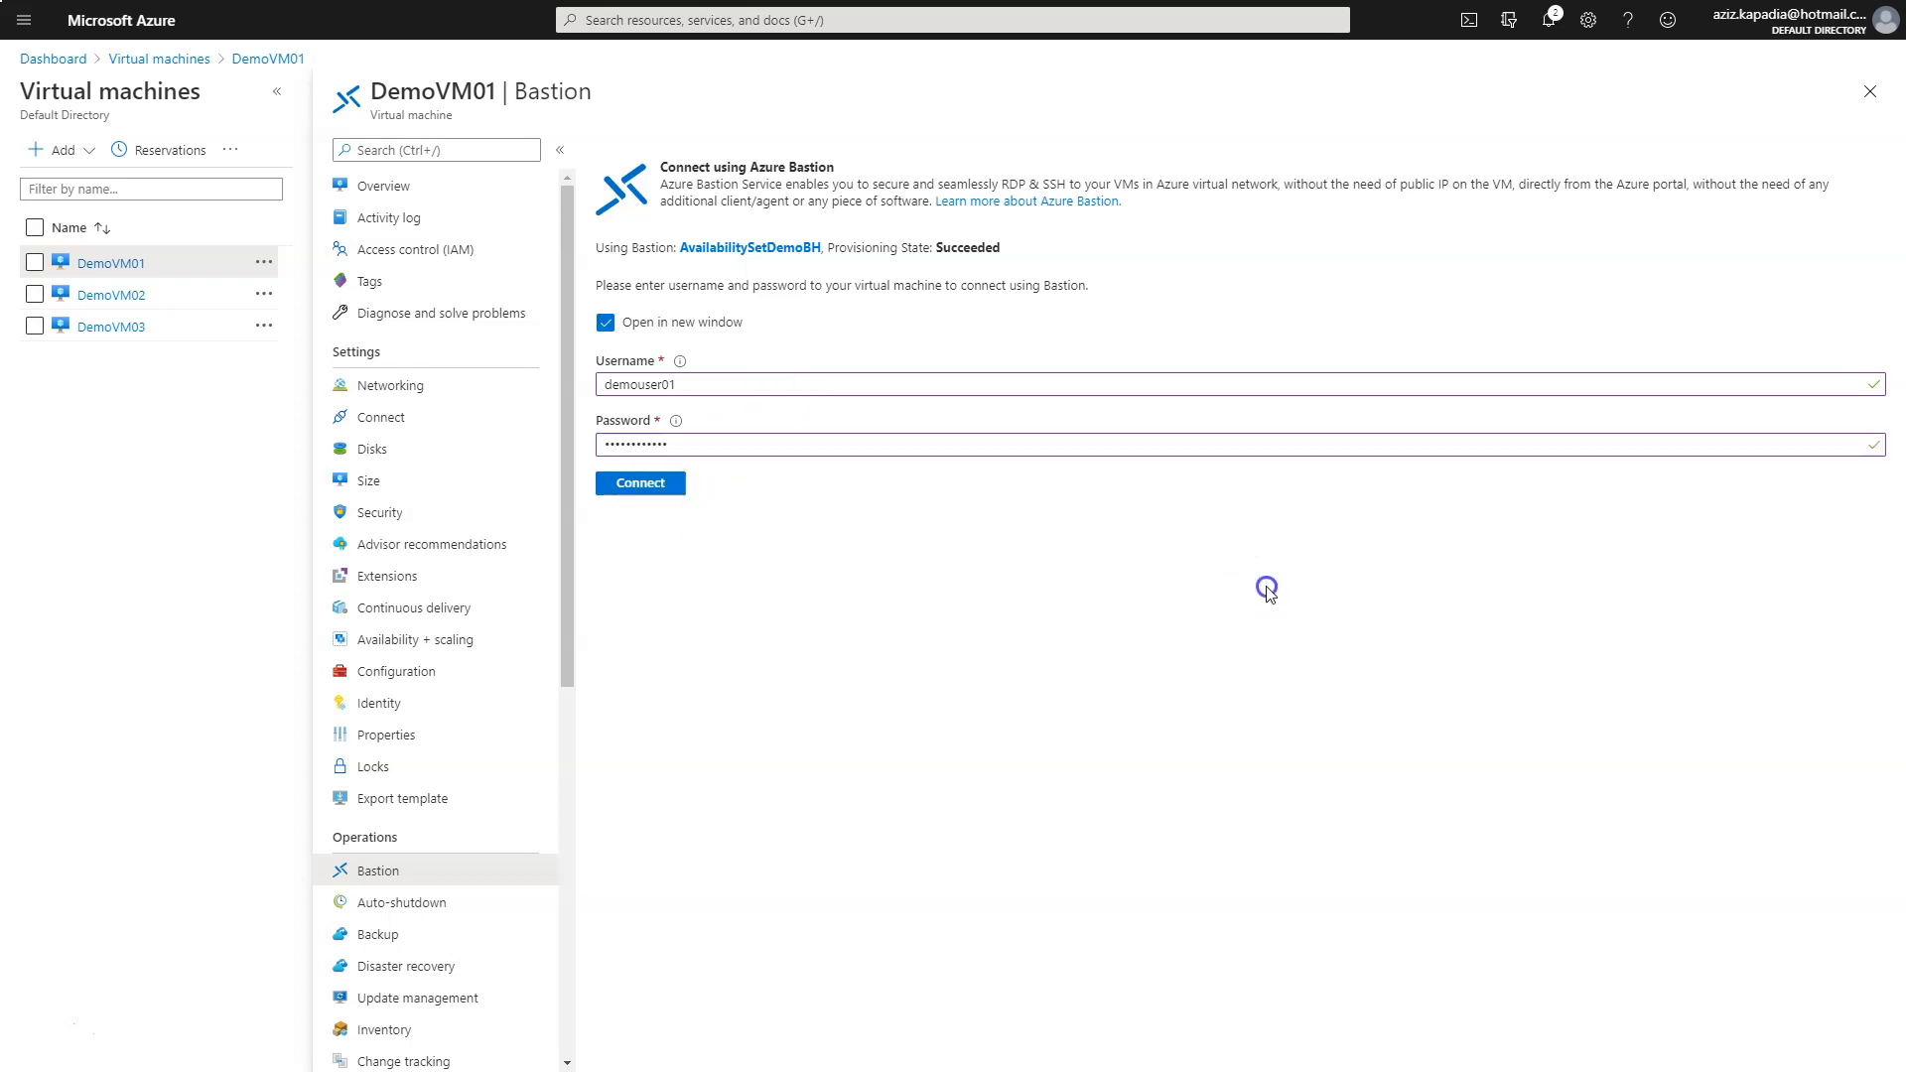
click(663, 491)
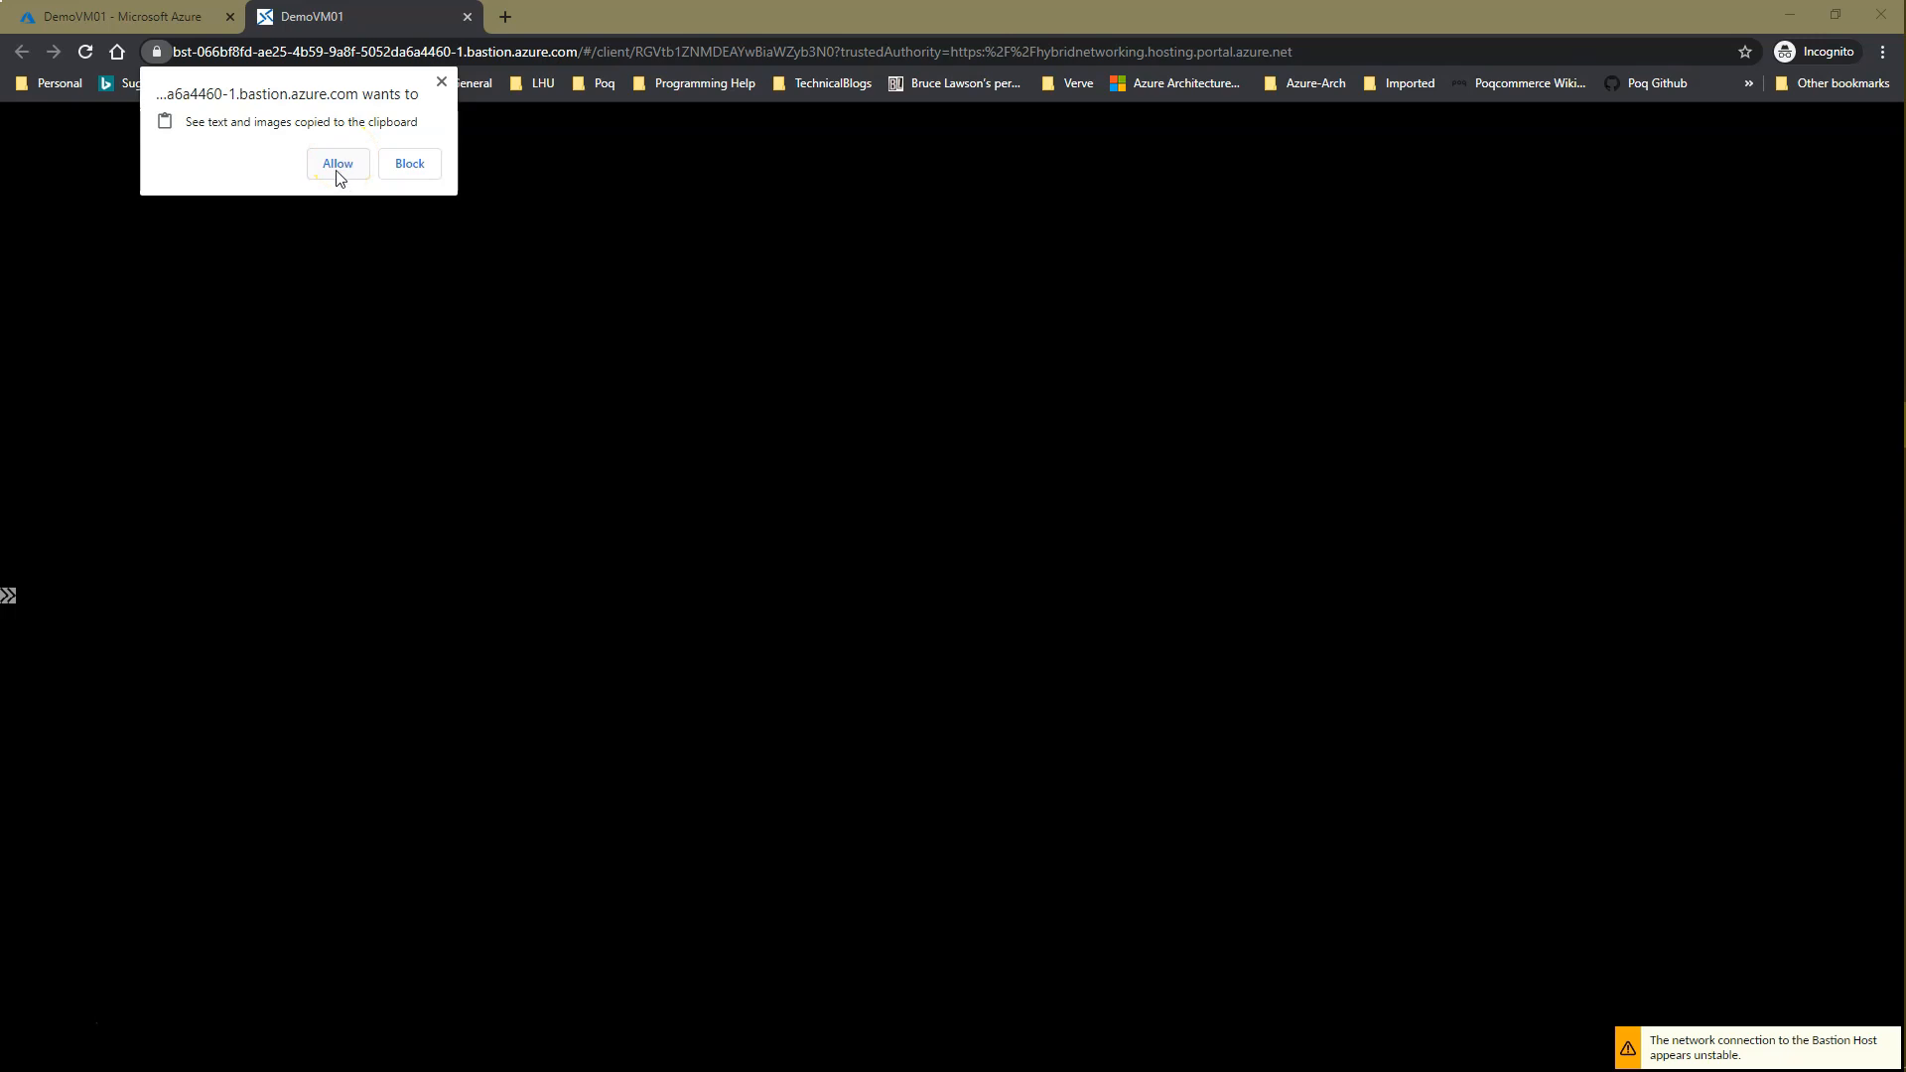
click(338, 164)
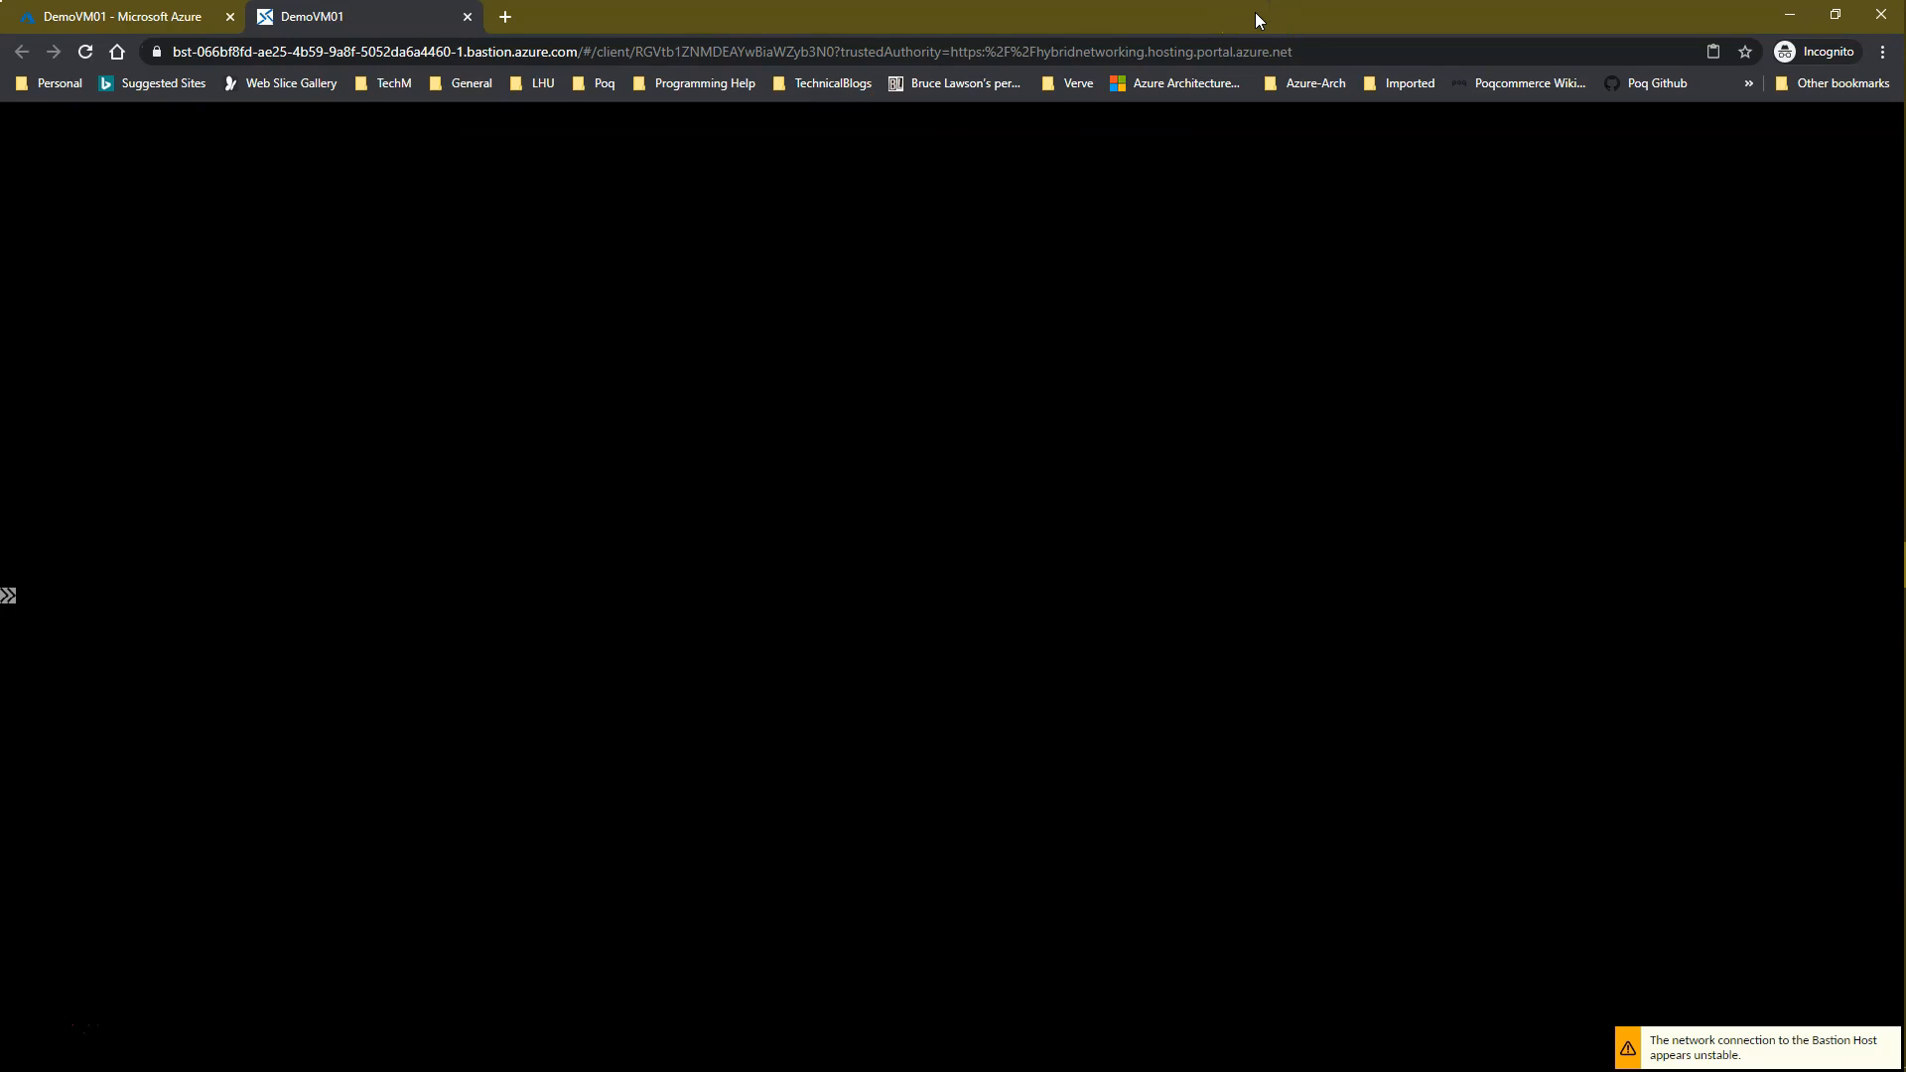
click(906, 672)
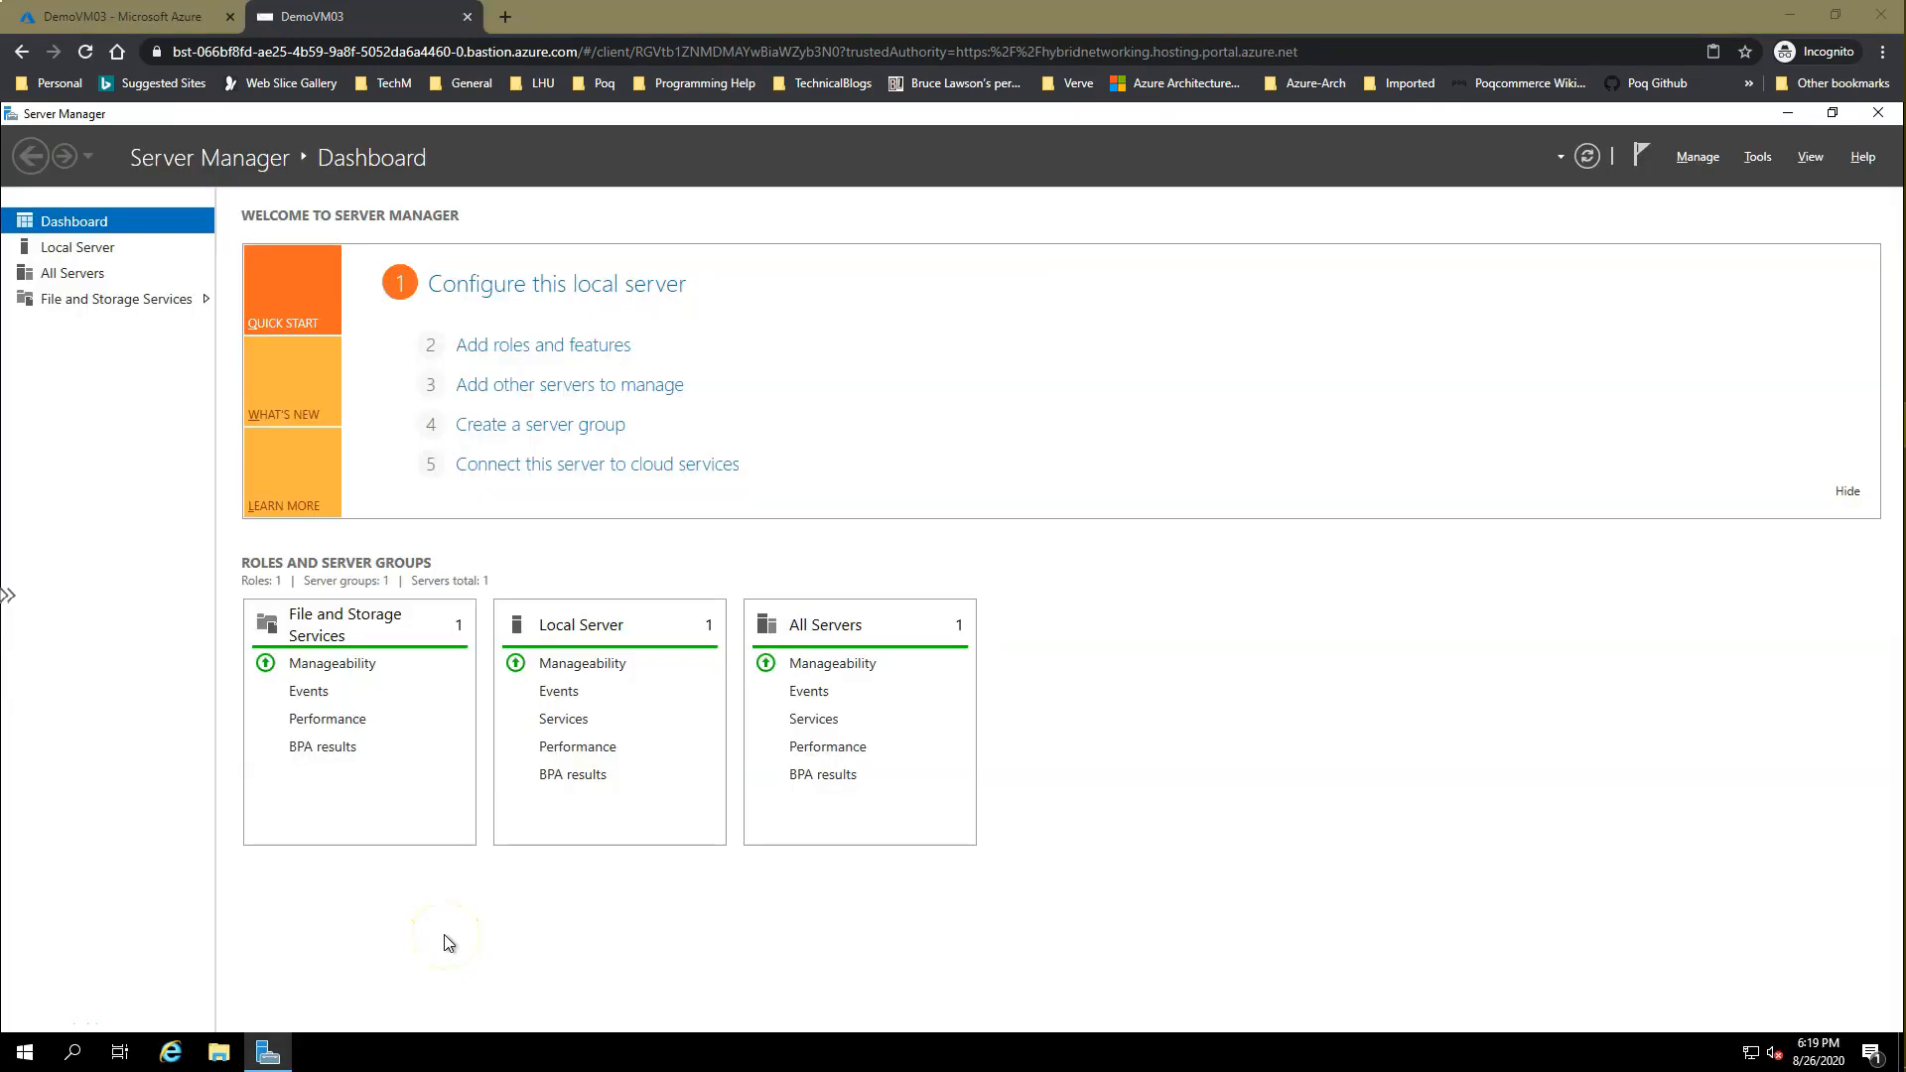
Launch Windows PowerShell in the remote session and run Install-WindowsFeature -name Web-Server -IncludeManagementTools.
click(26, 1060)
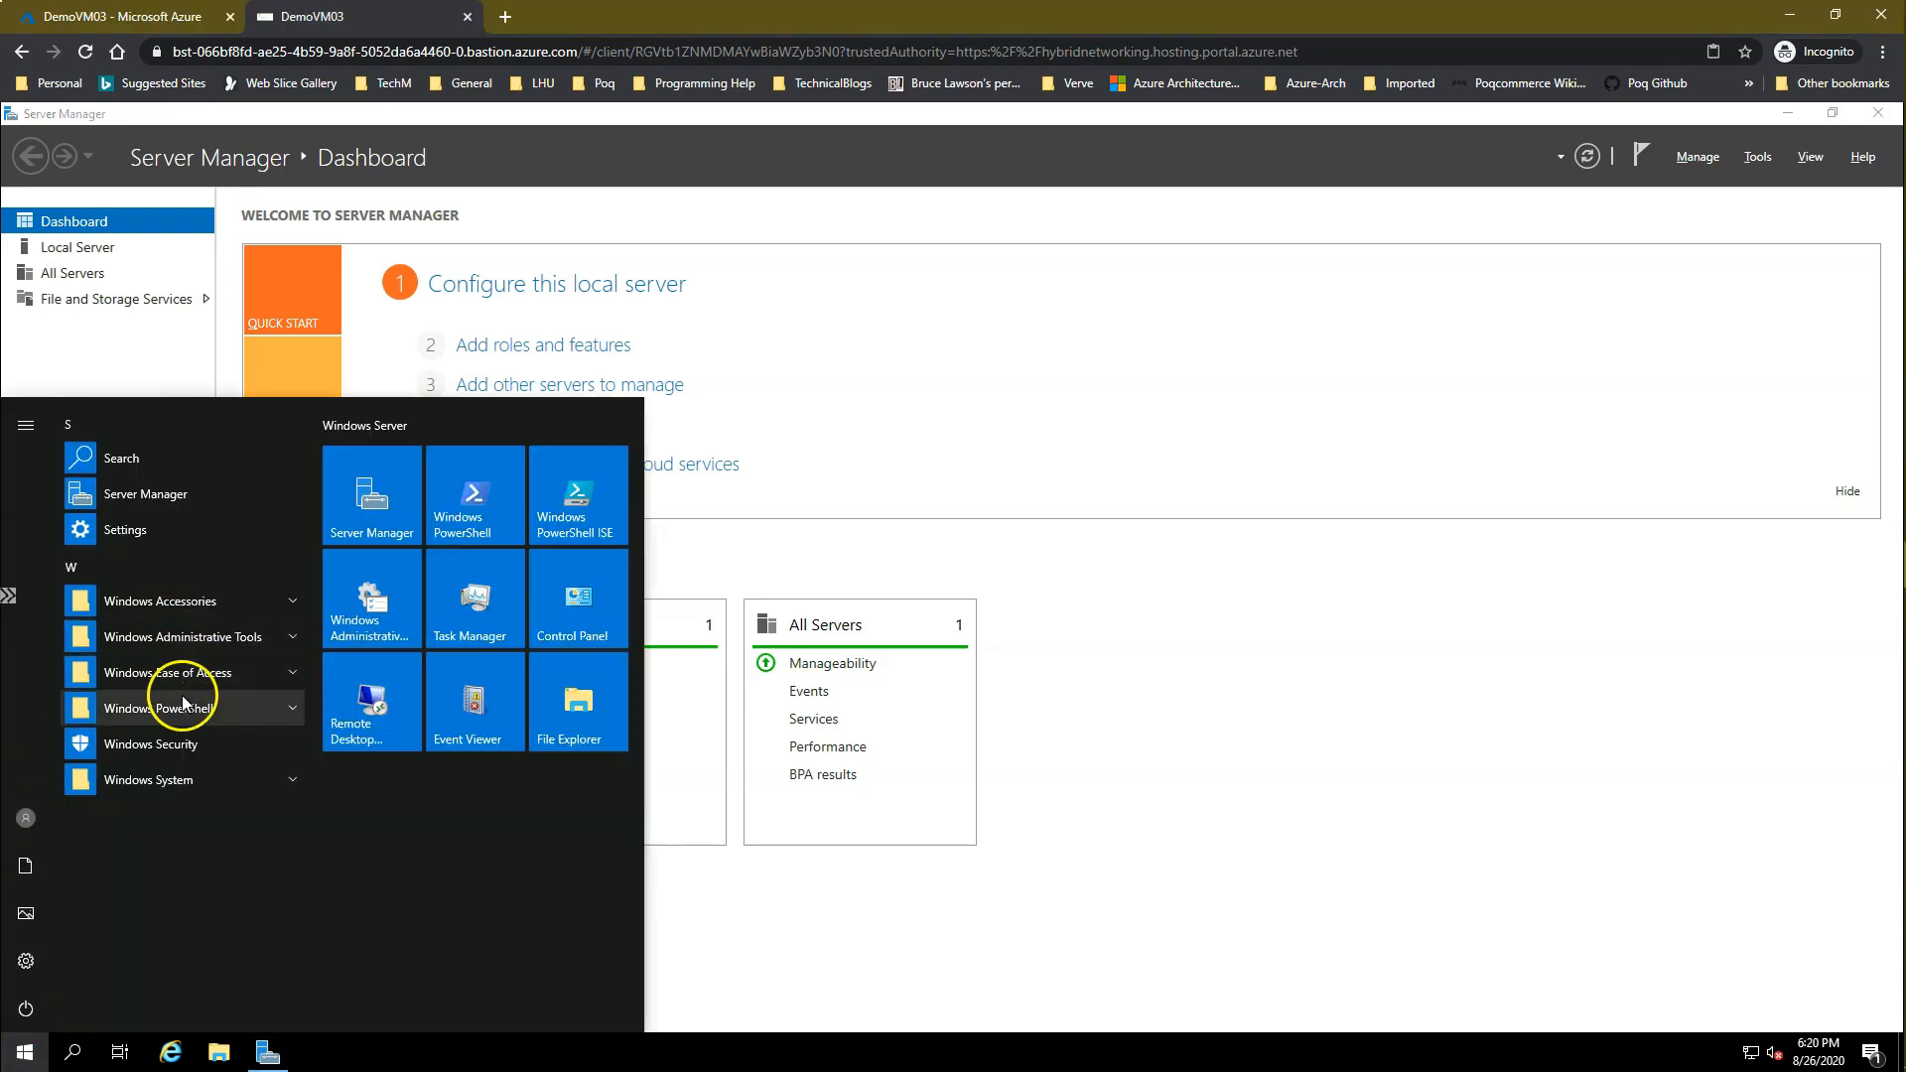
click(159, 708)
click(169, 746)
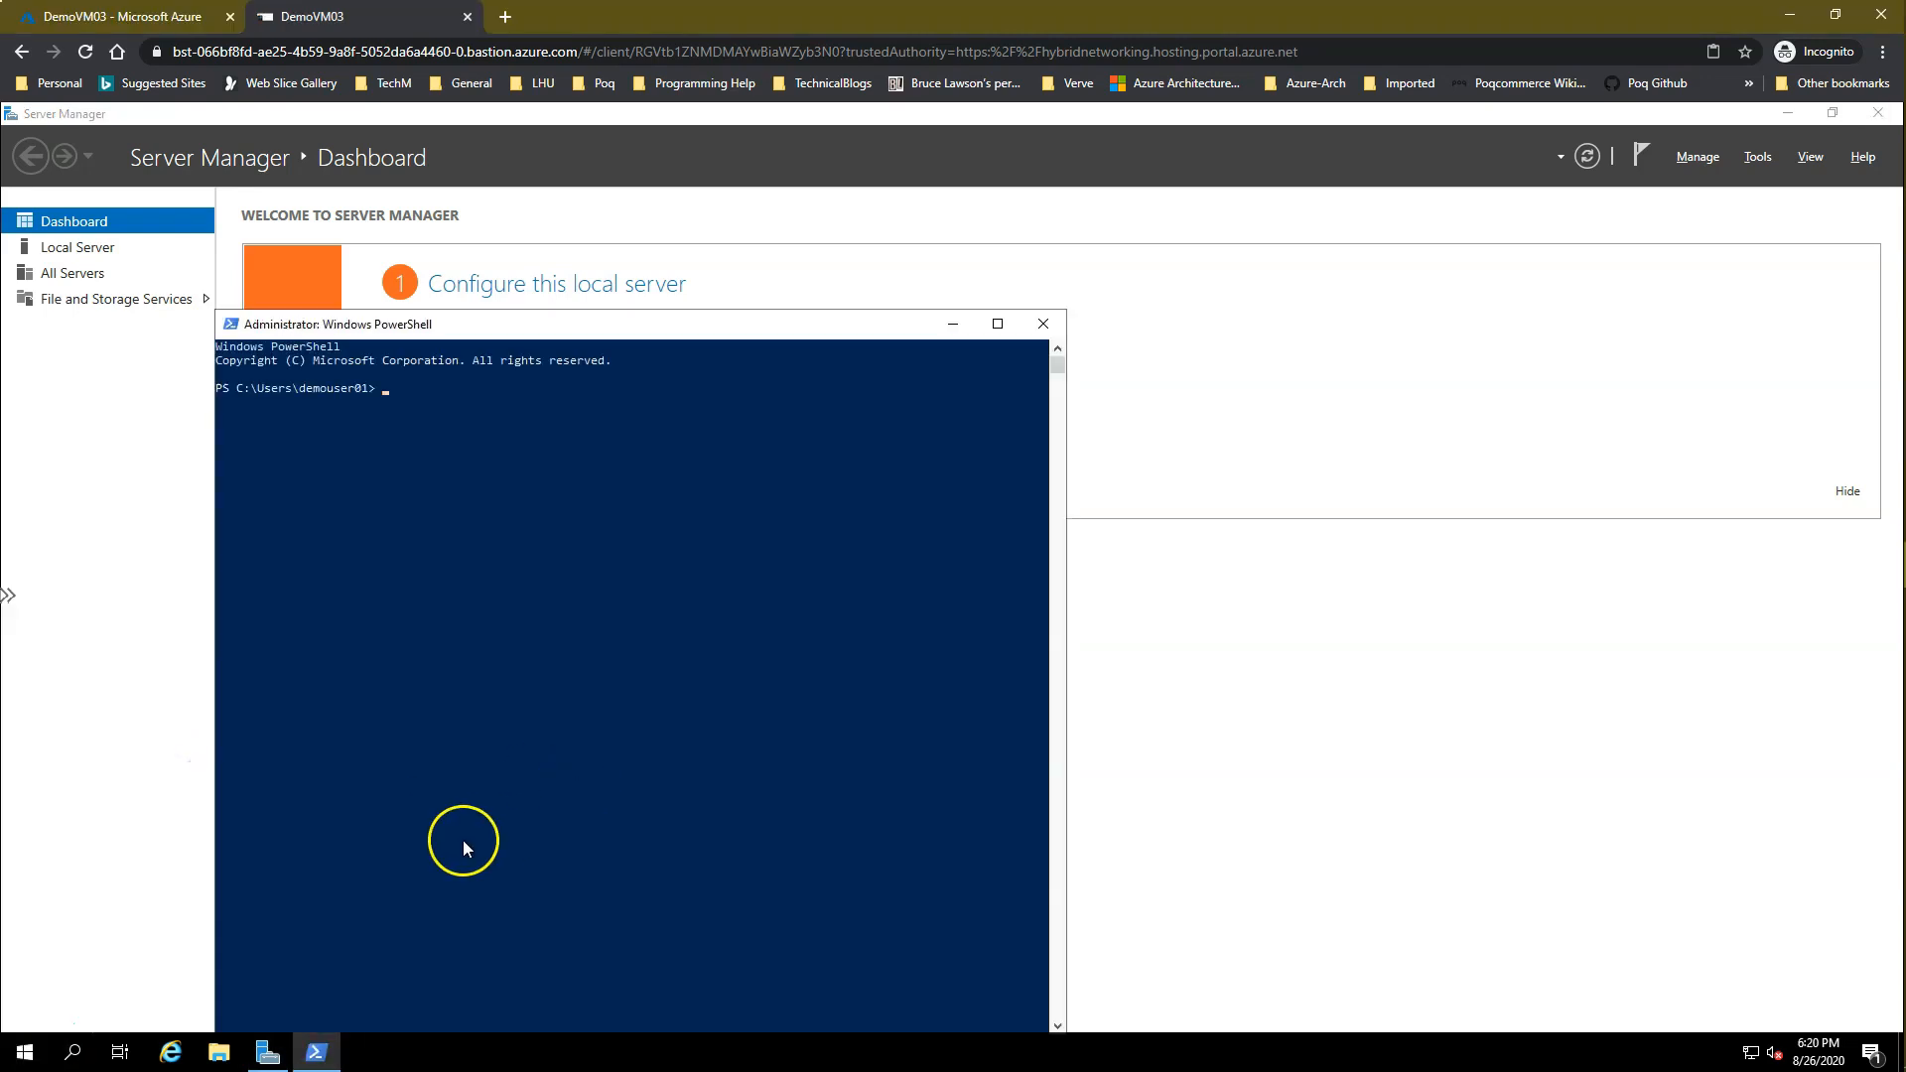
key(alt+Tab)
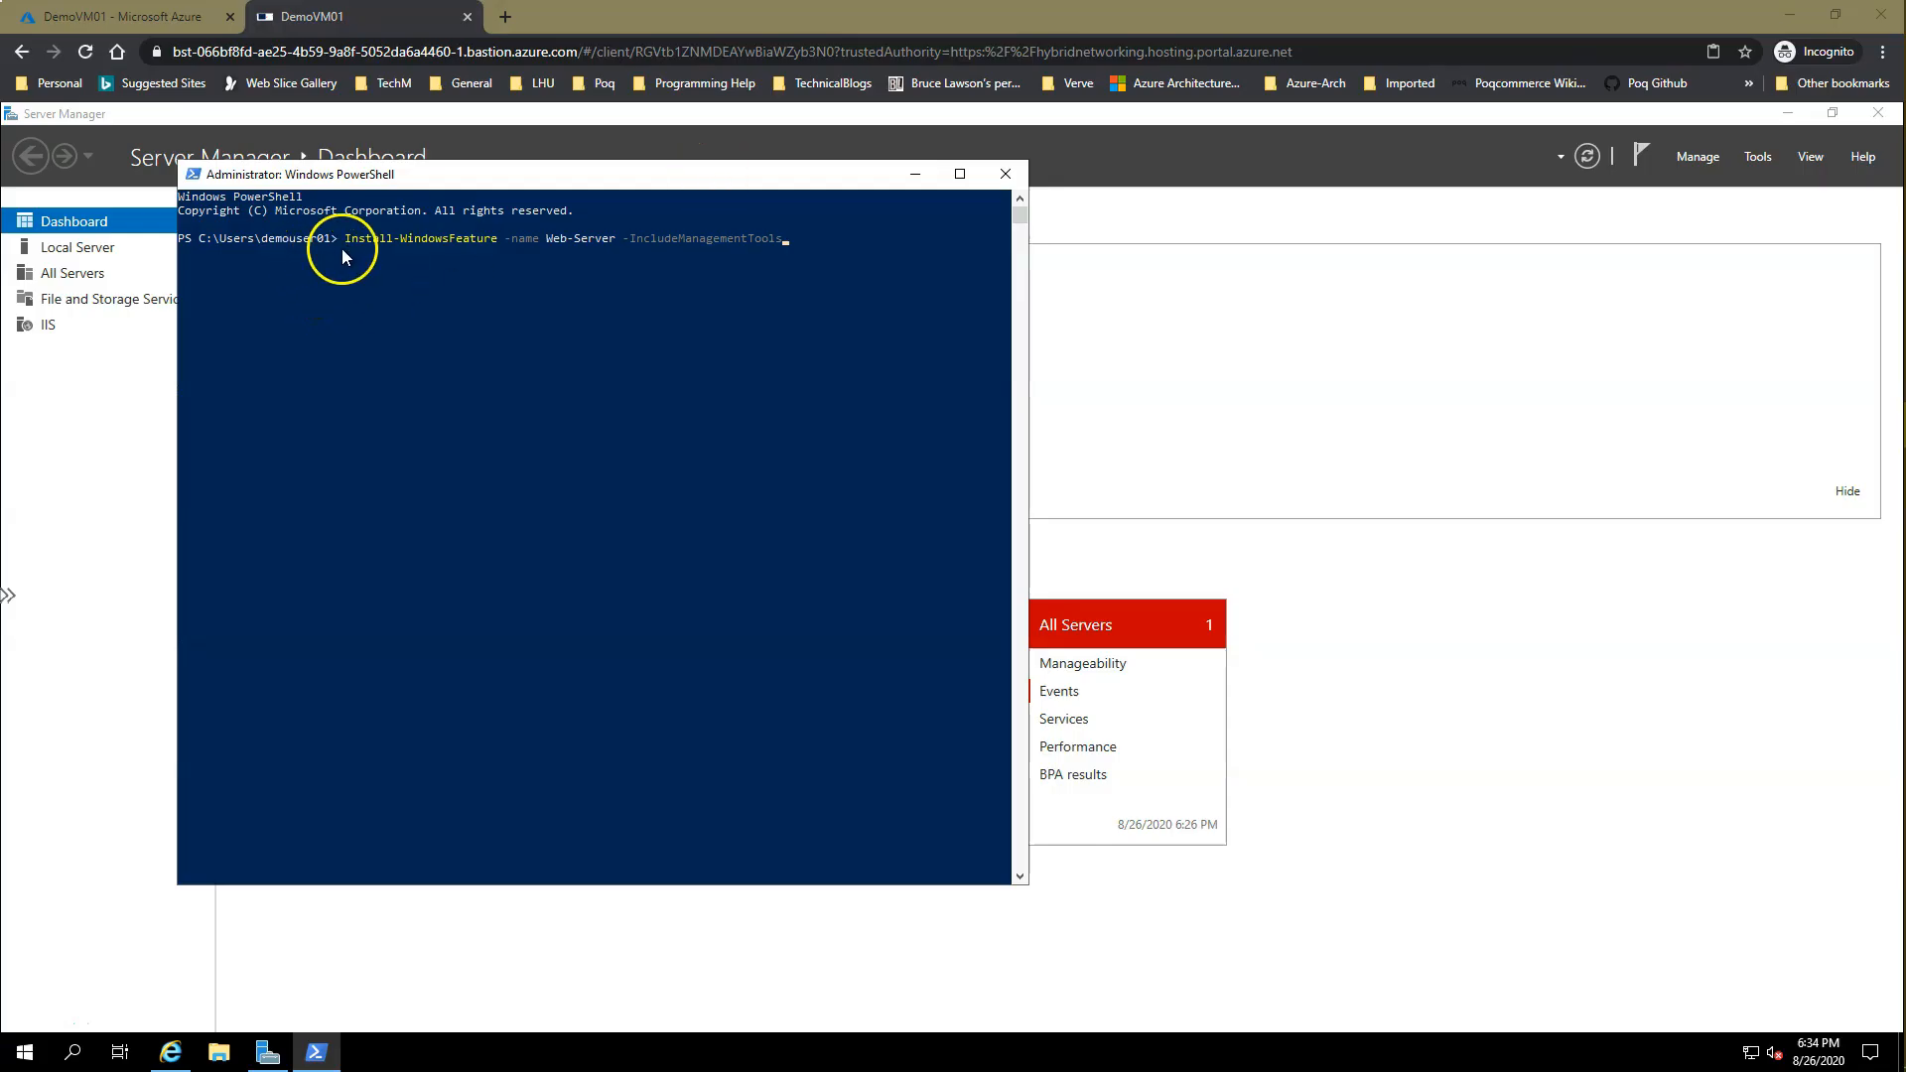
click(790, 244)
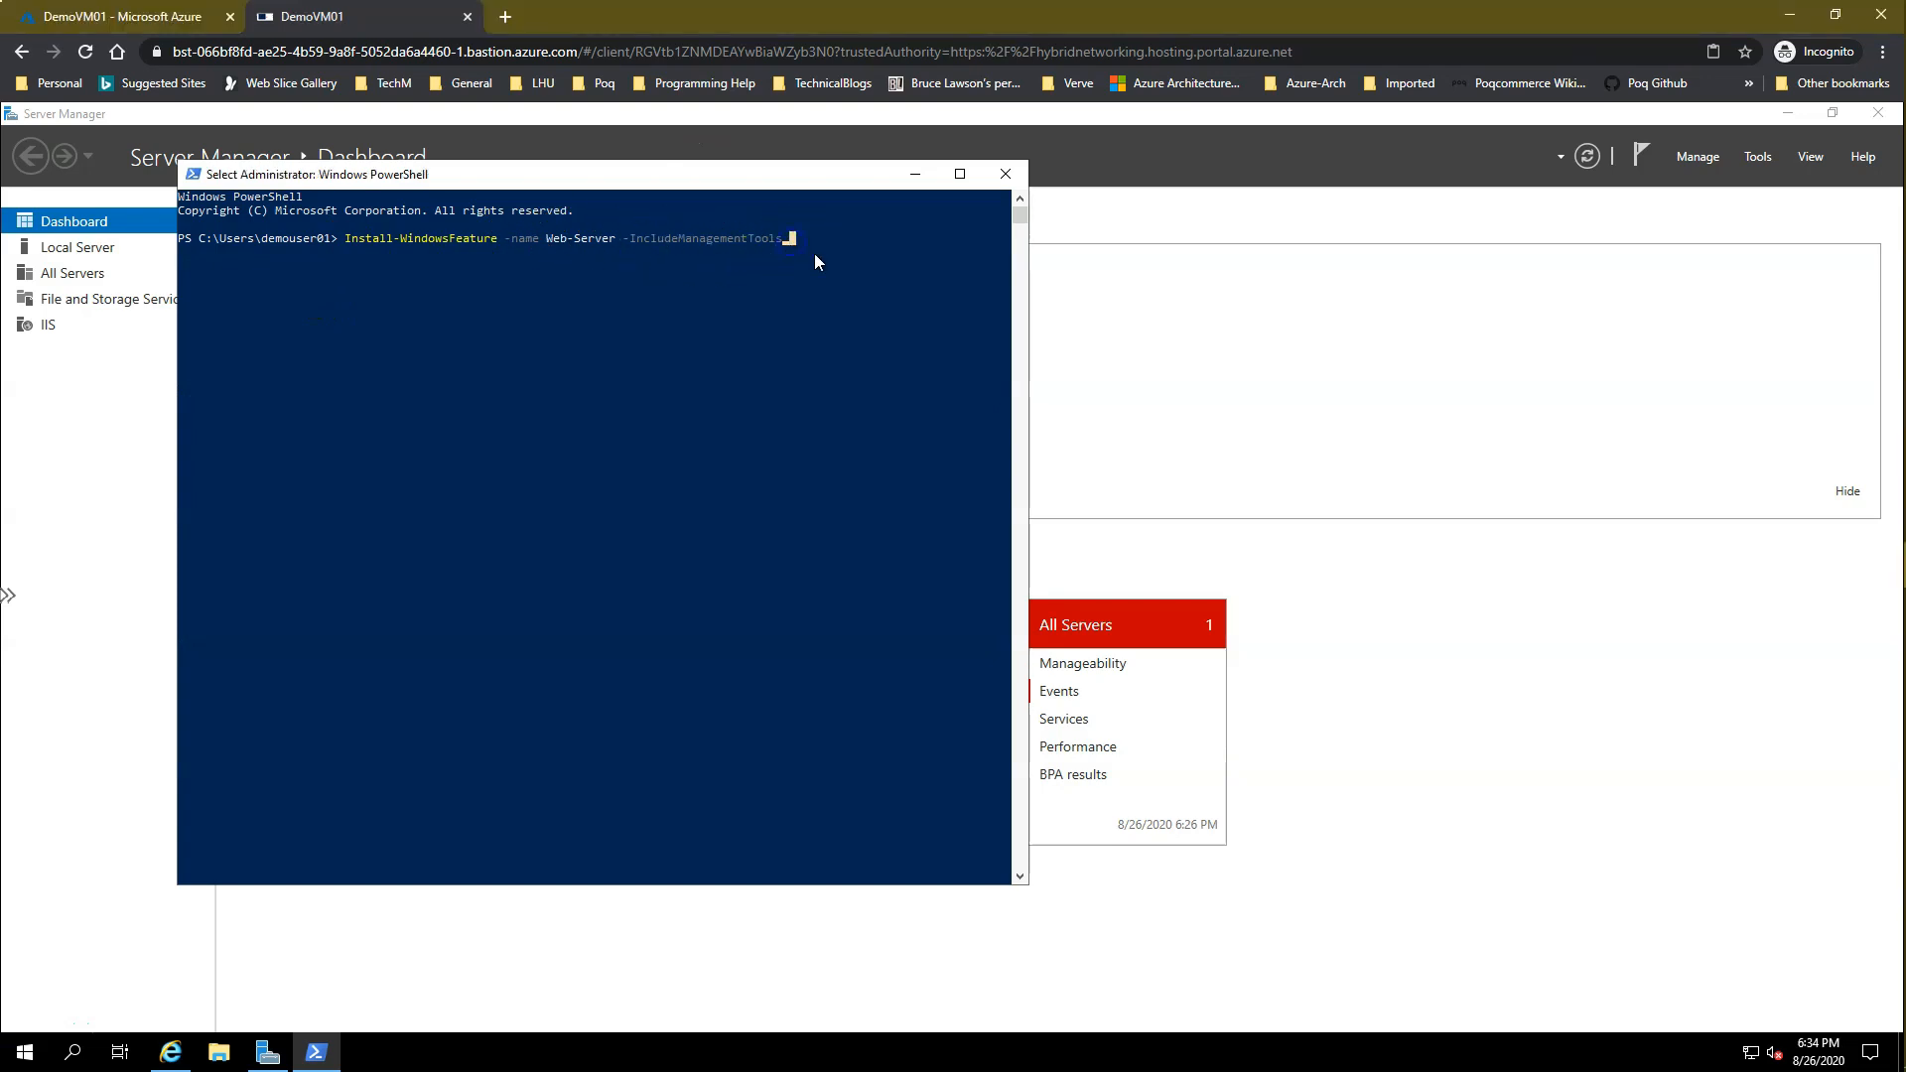
key(Return)
key(Return)
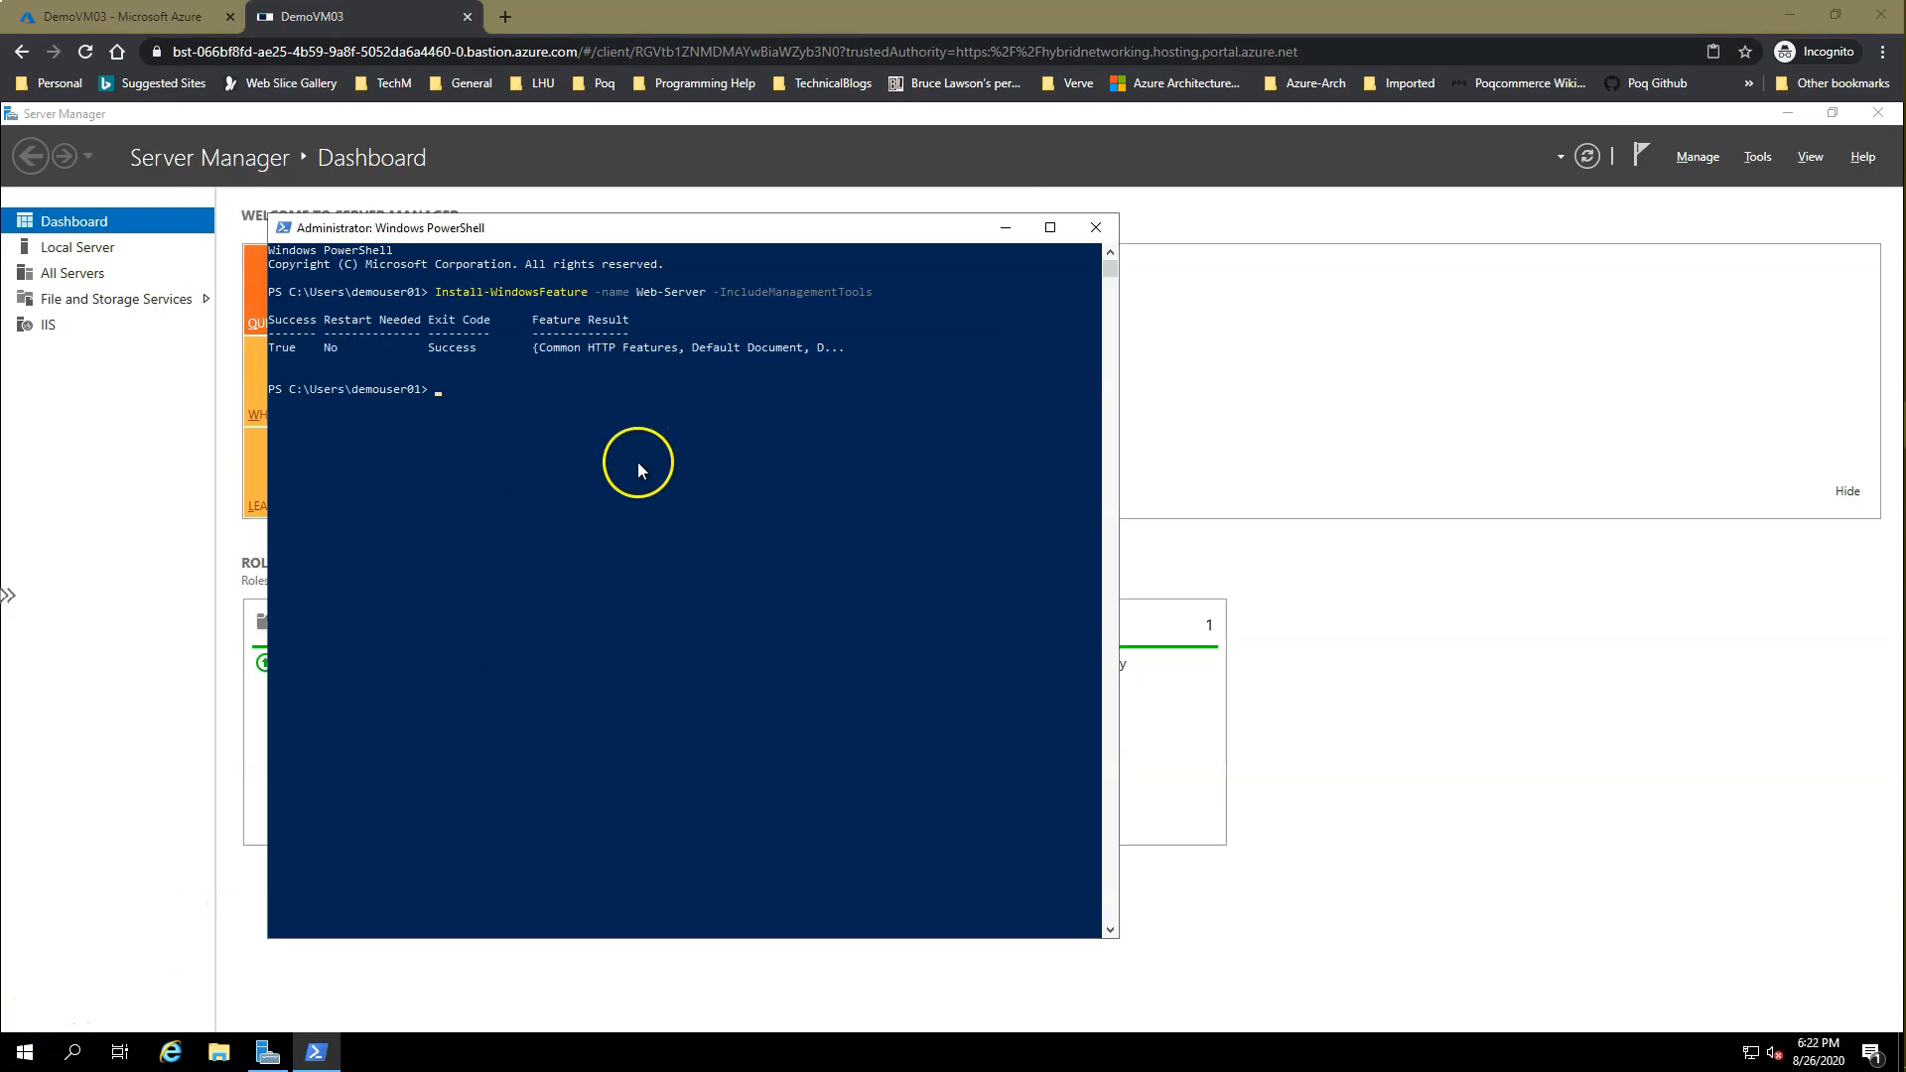
Delete the default IIS page by running remove-item C:\inetpub\wwwroot\iisstart.htm in PowerShell.
text(remove-item  C:\inetpub\wwwroot\iisstart.htm)
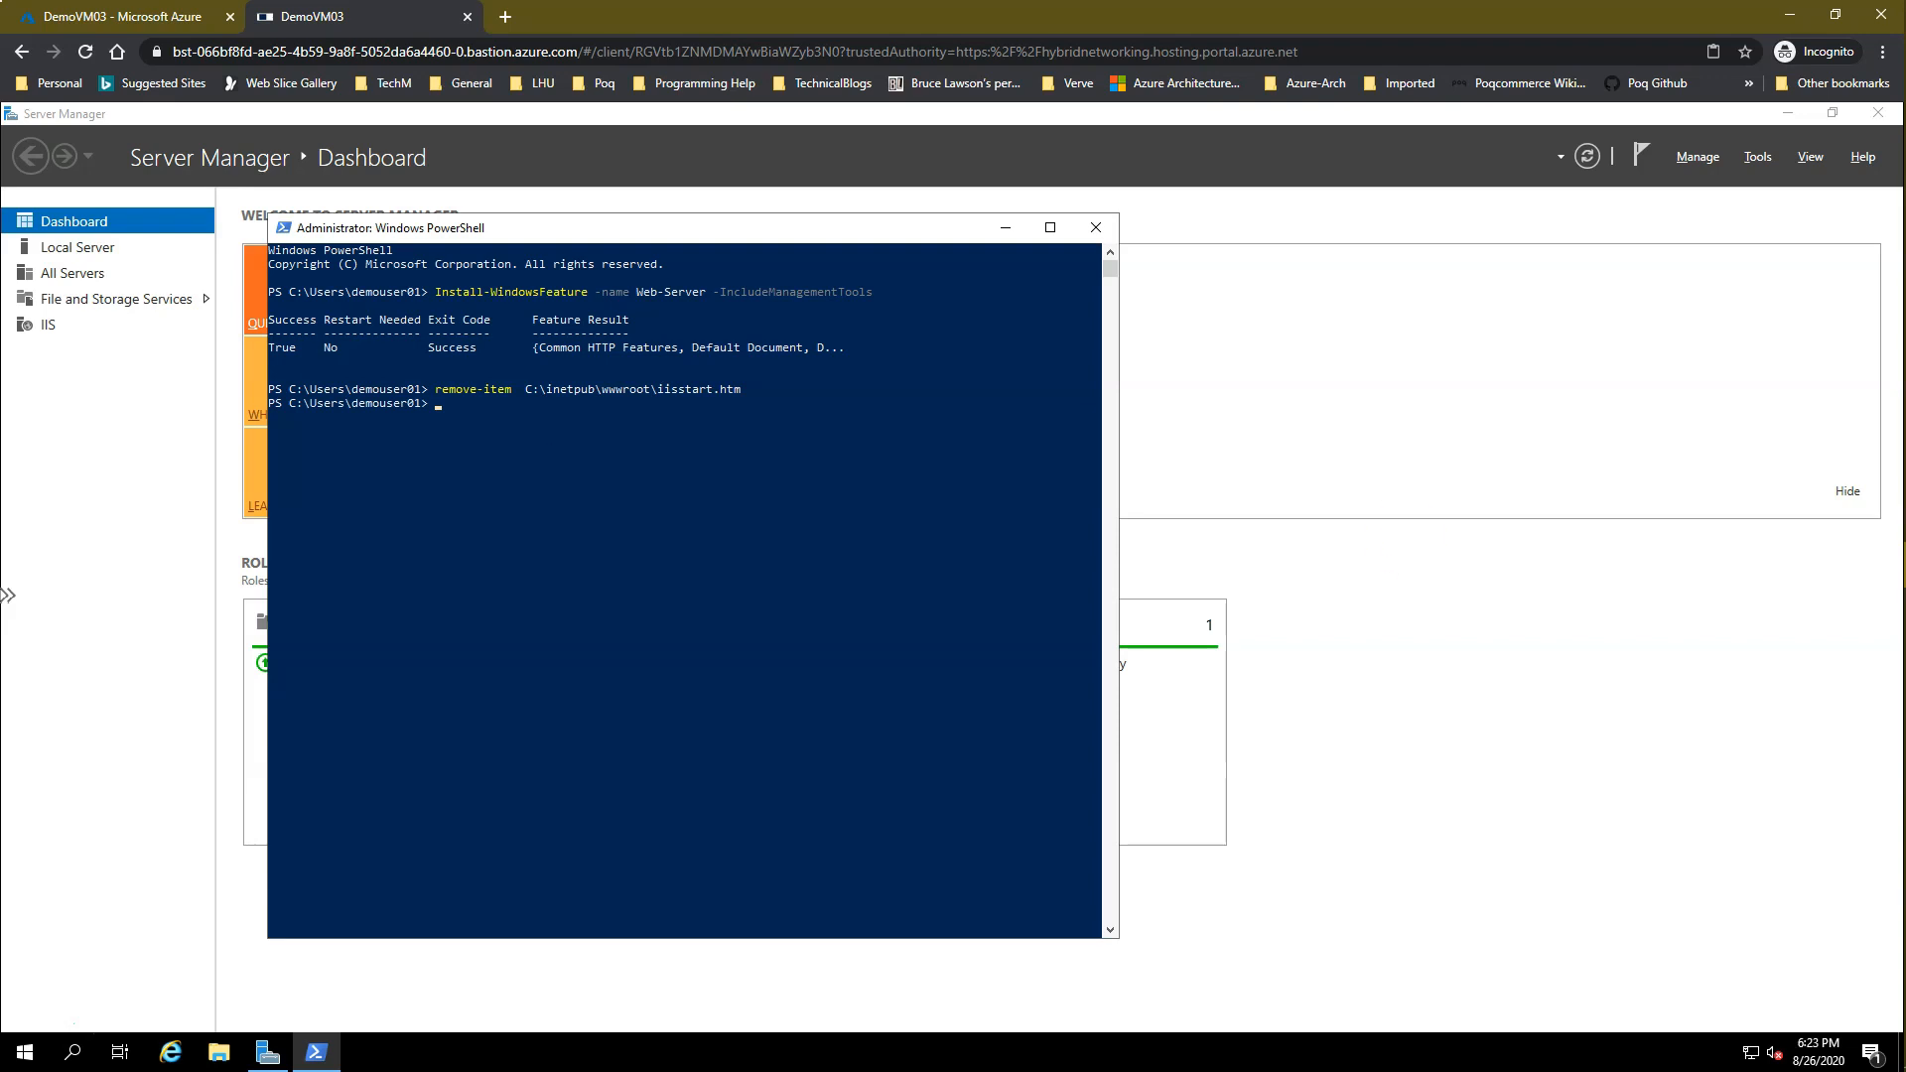
key(alt+Tab)
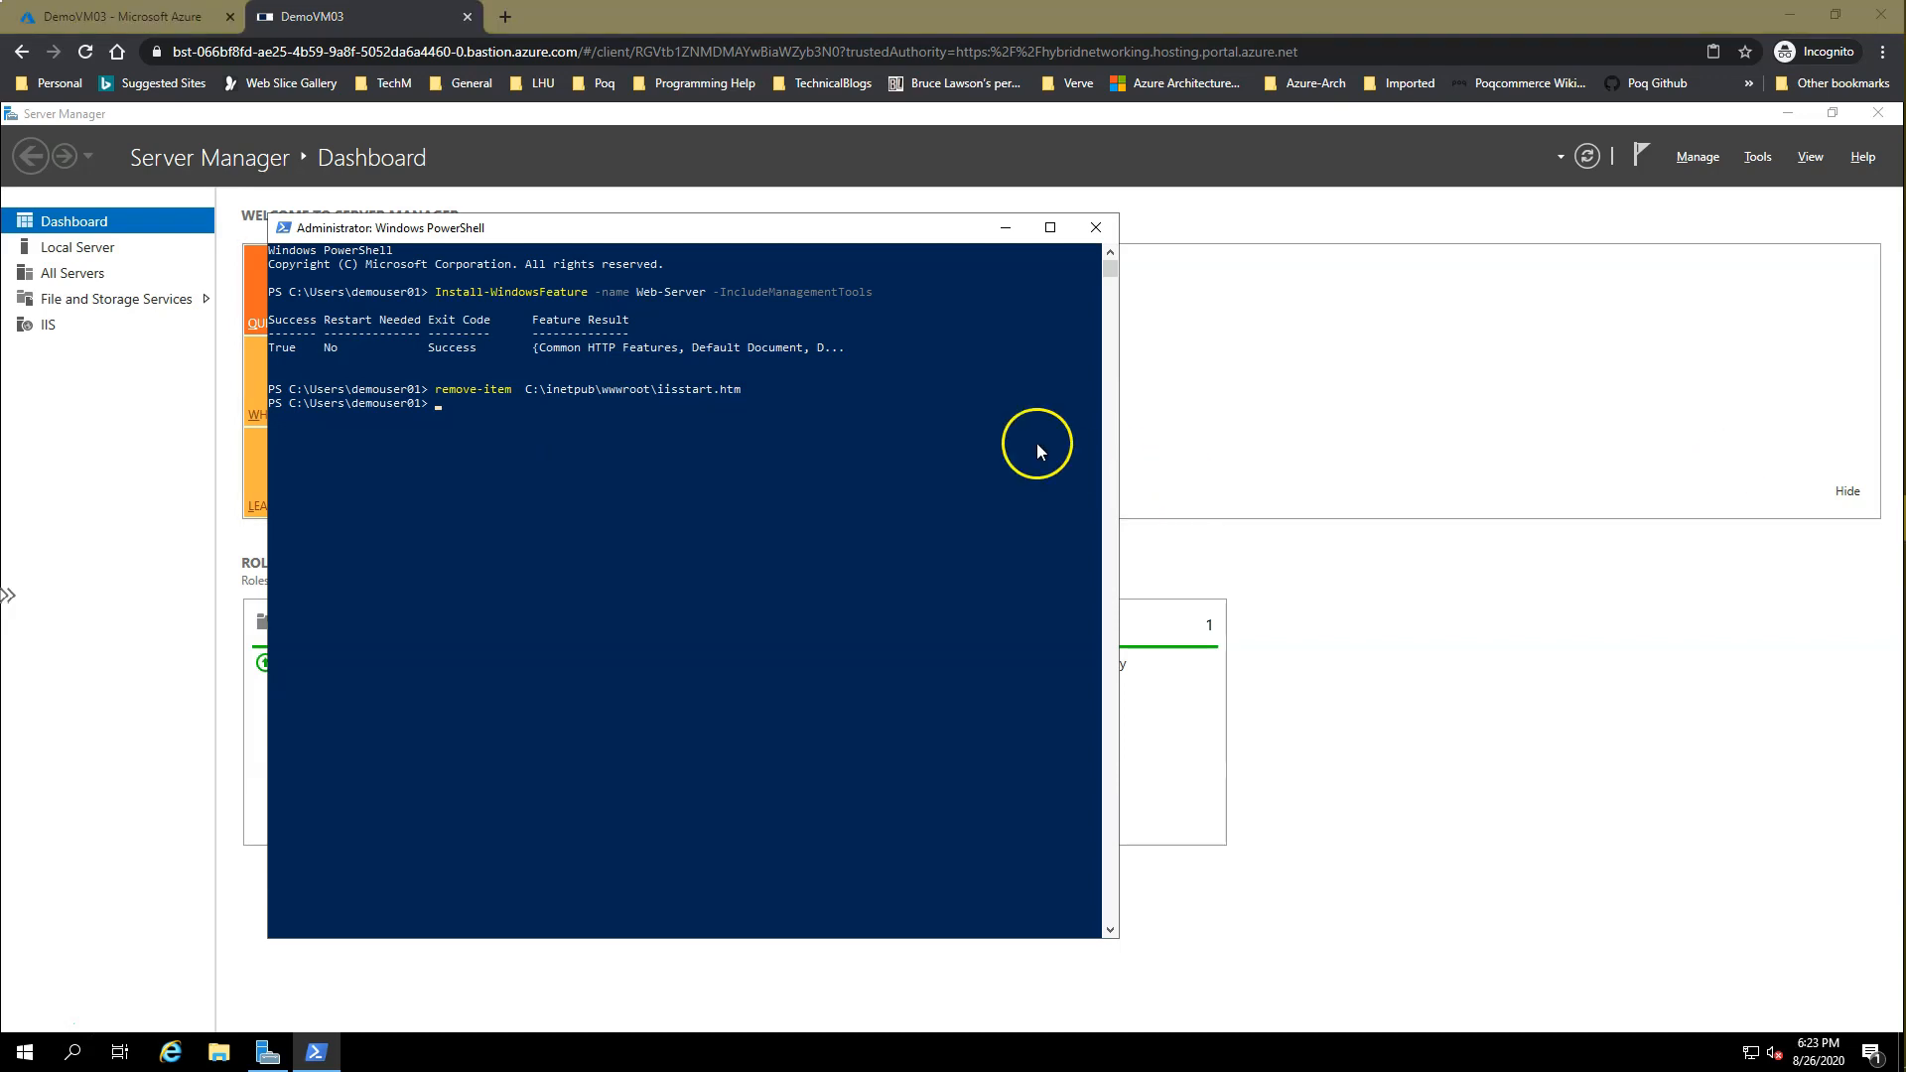
click(444, 403)
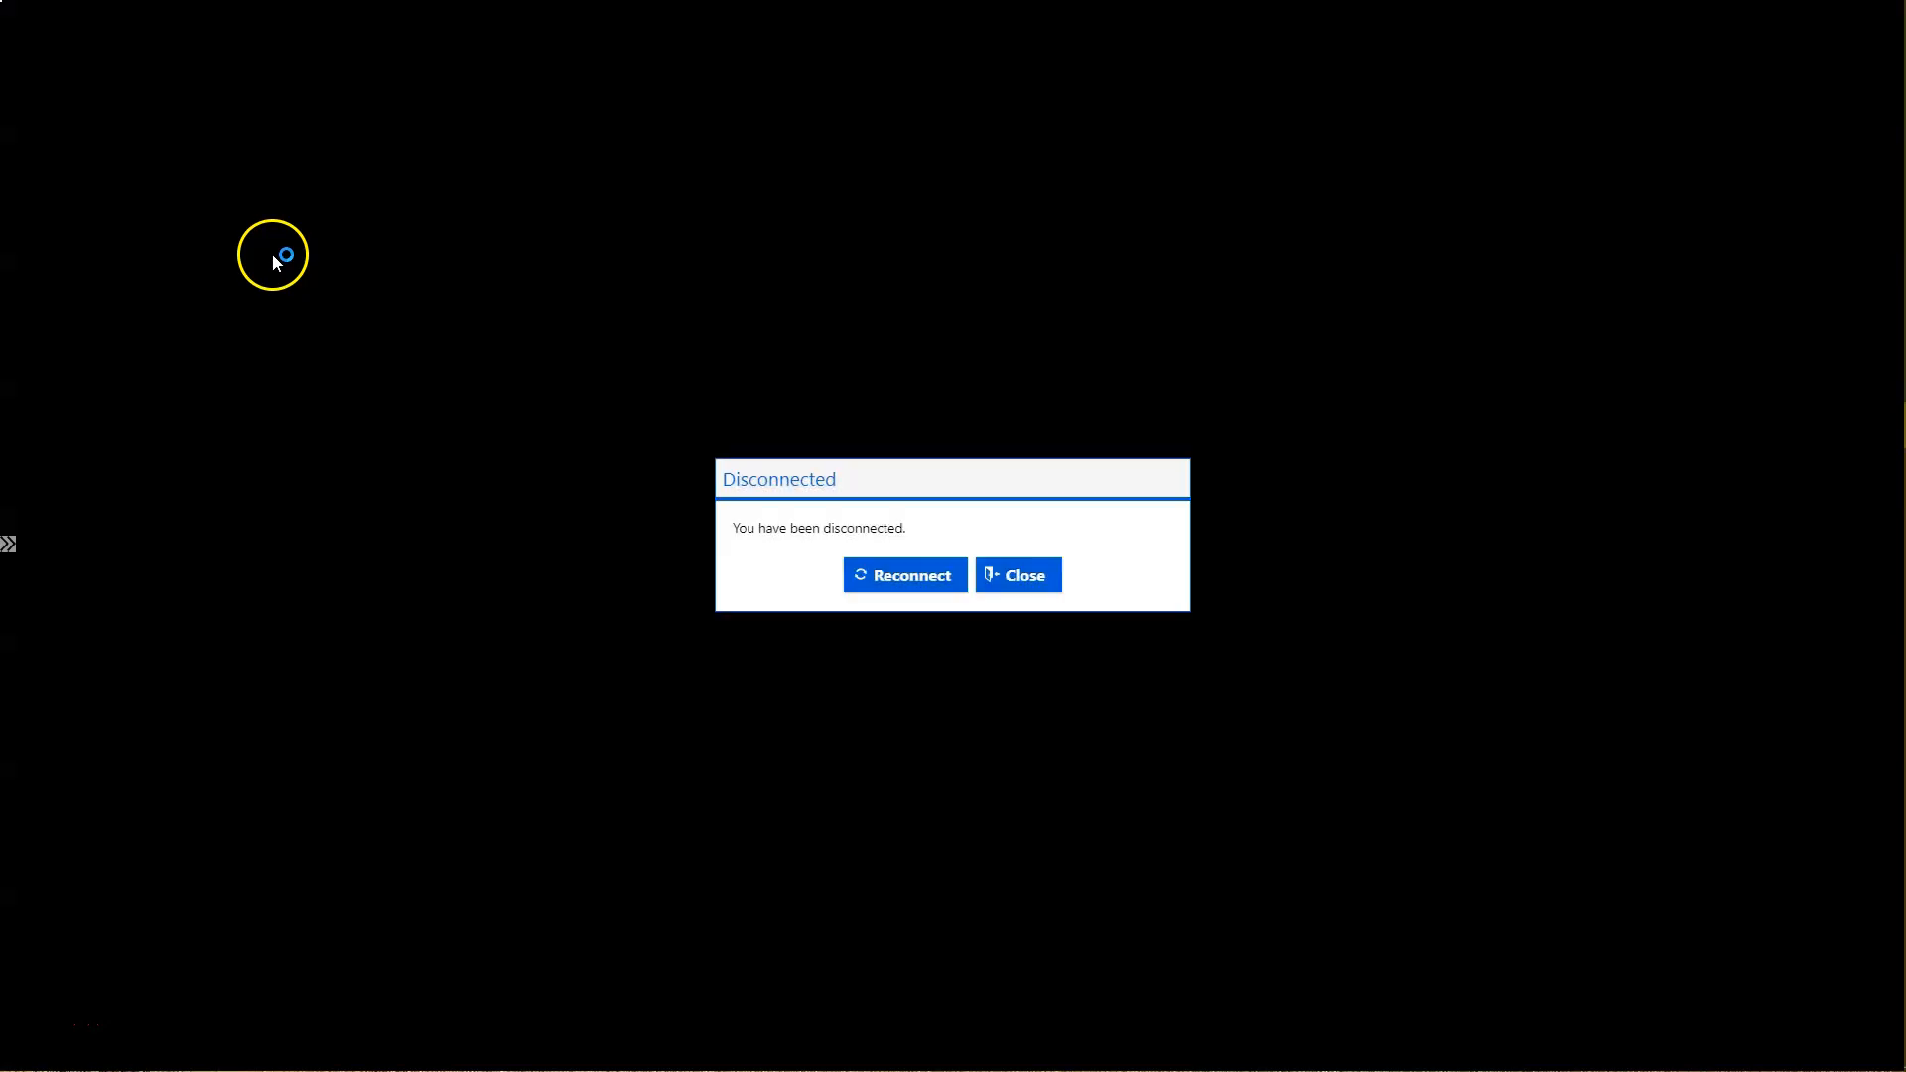
Reconnect the disconnected Bastion session to the virtual machine.
click(924, 582)
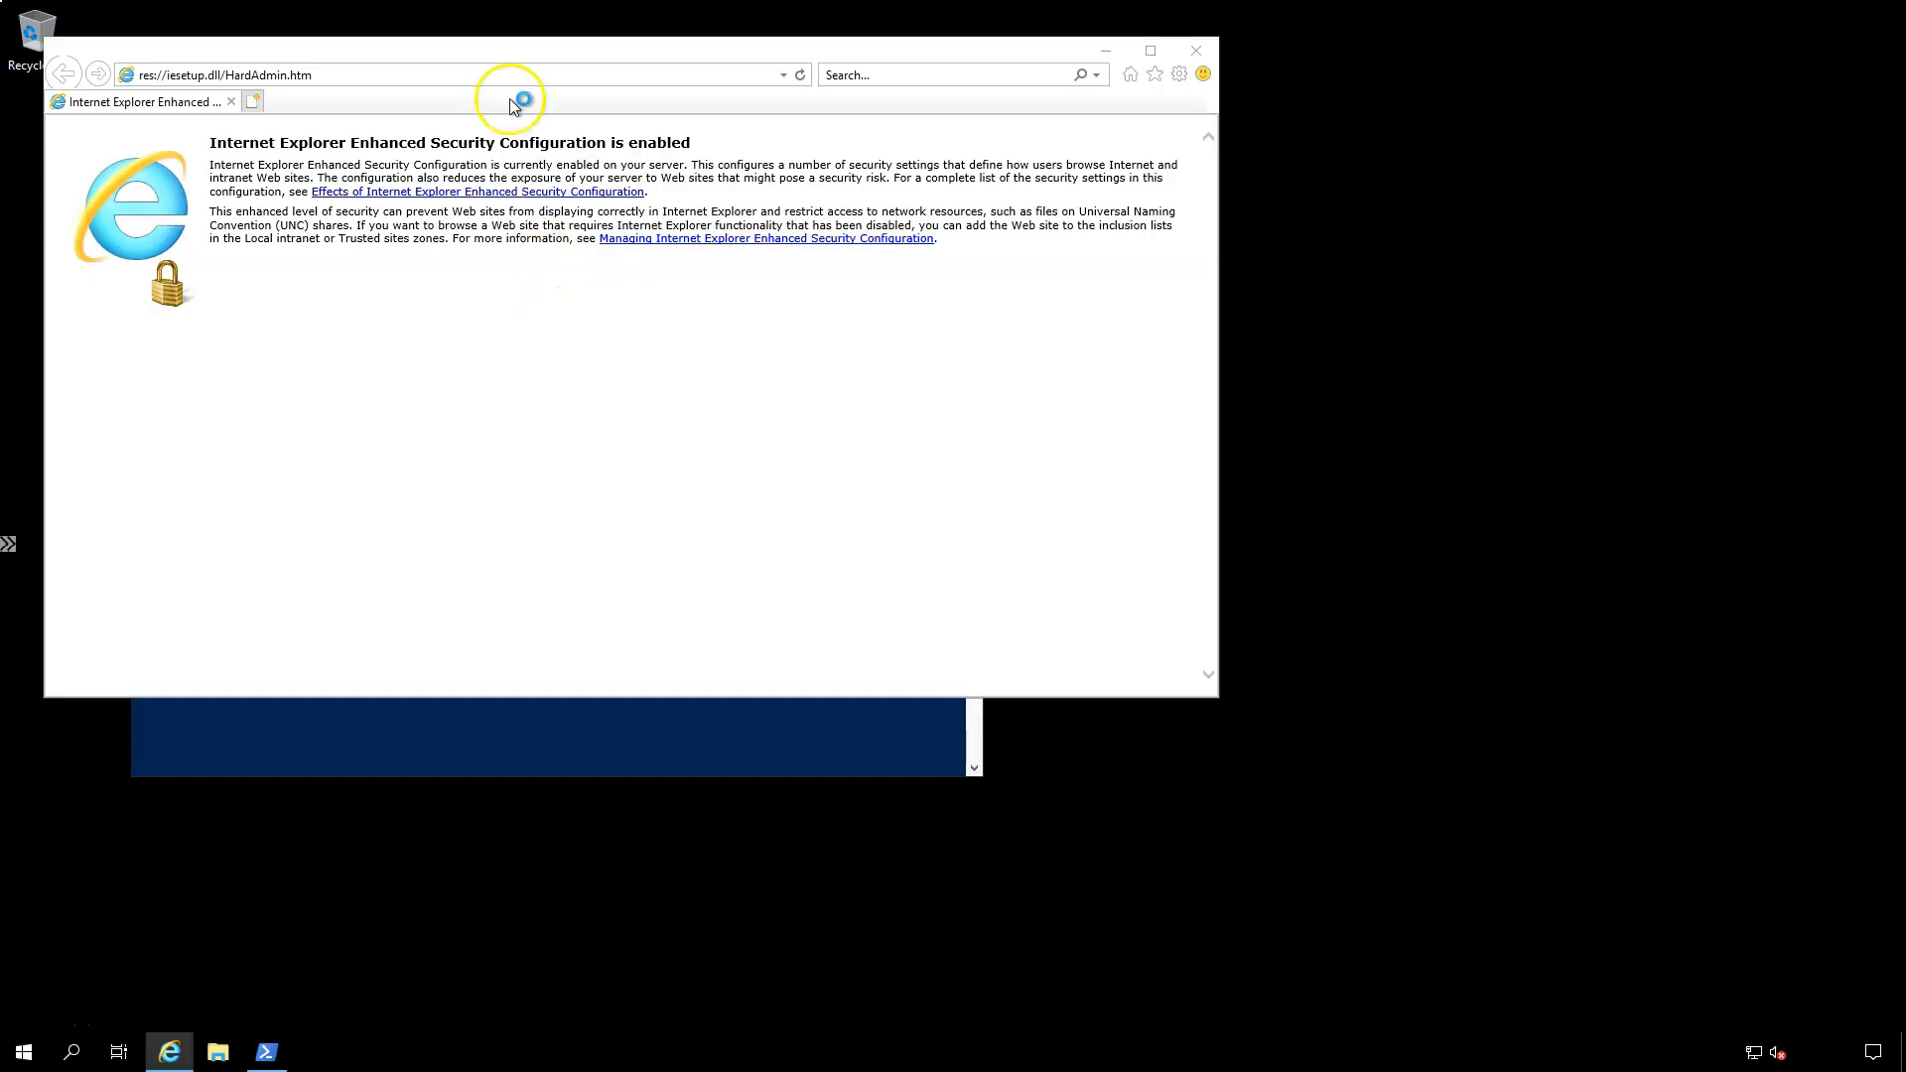
click(504, 75)
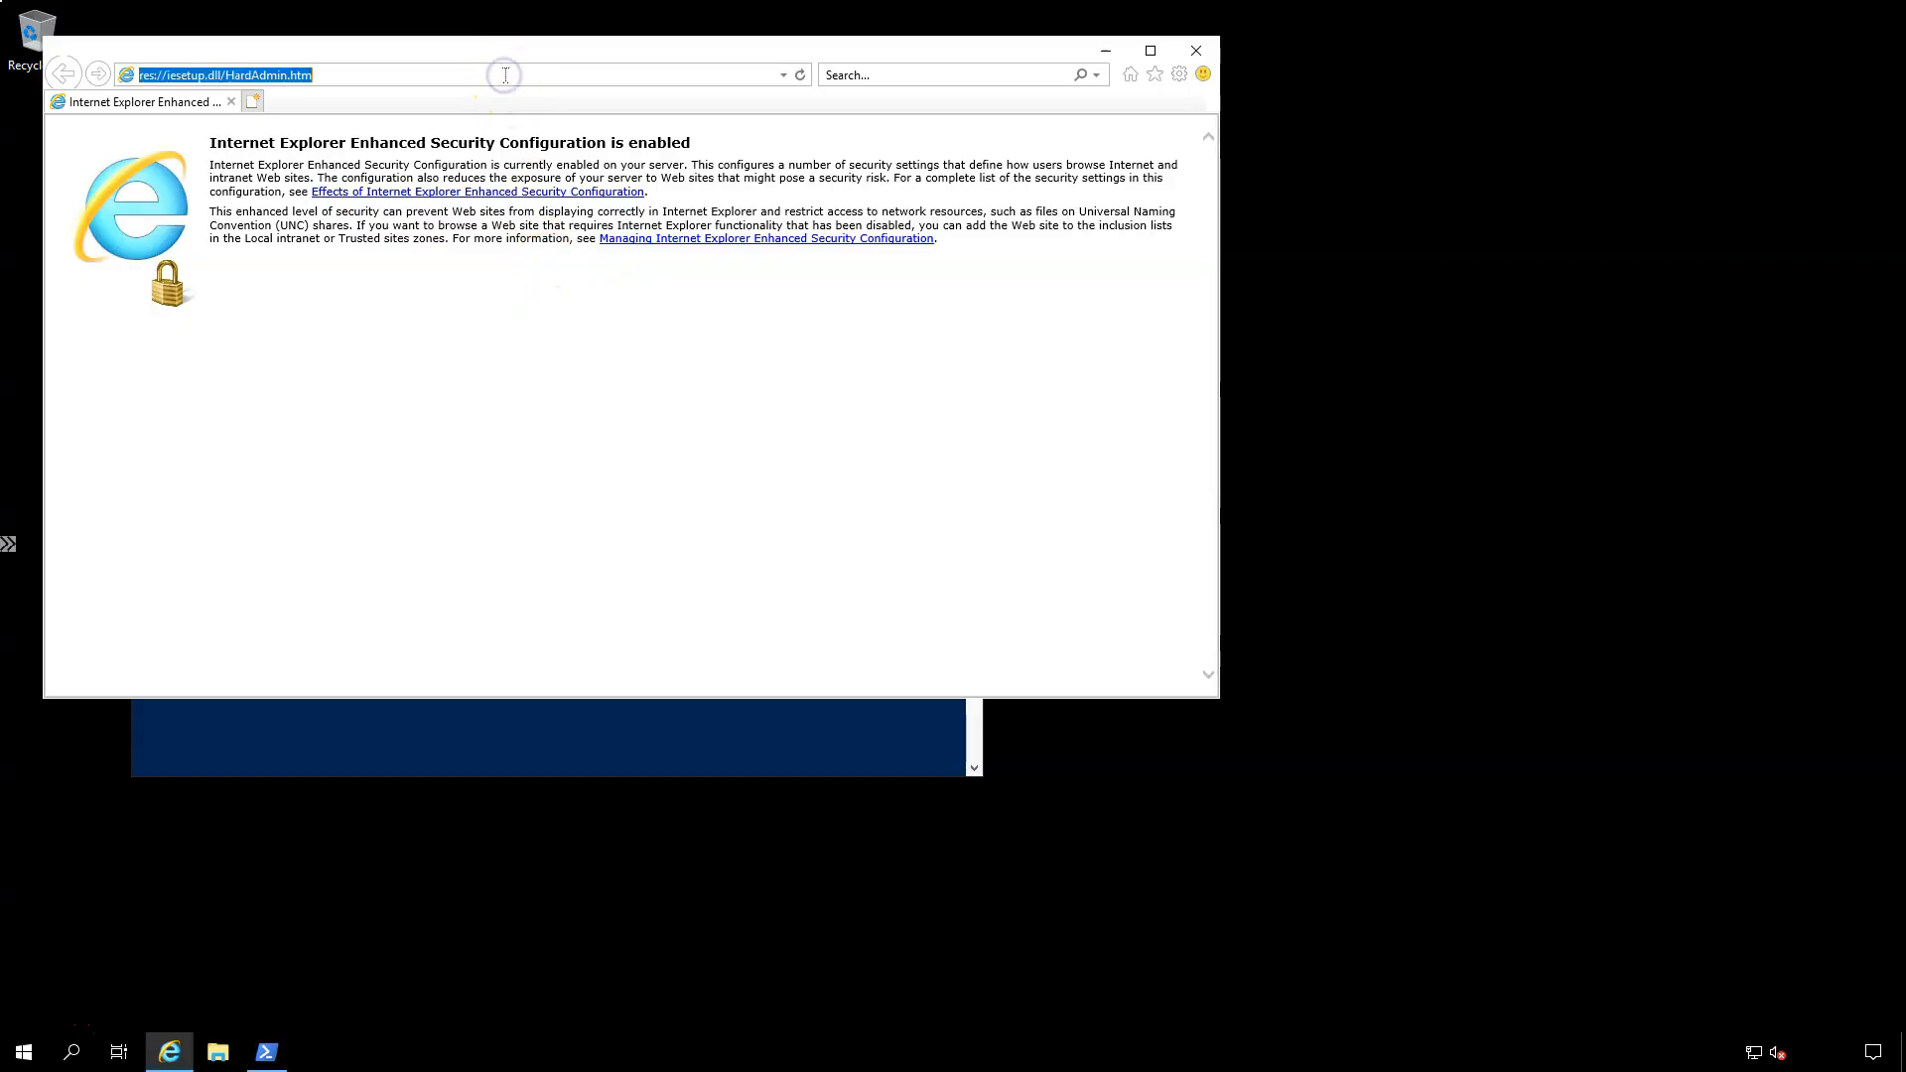
text(http://)
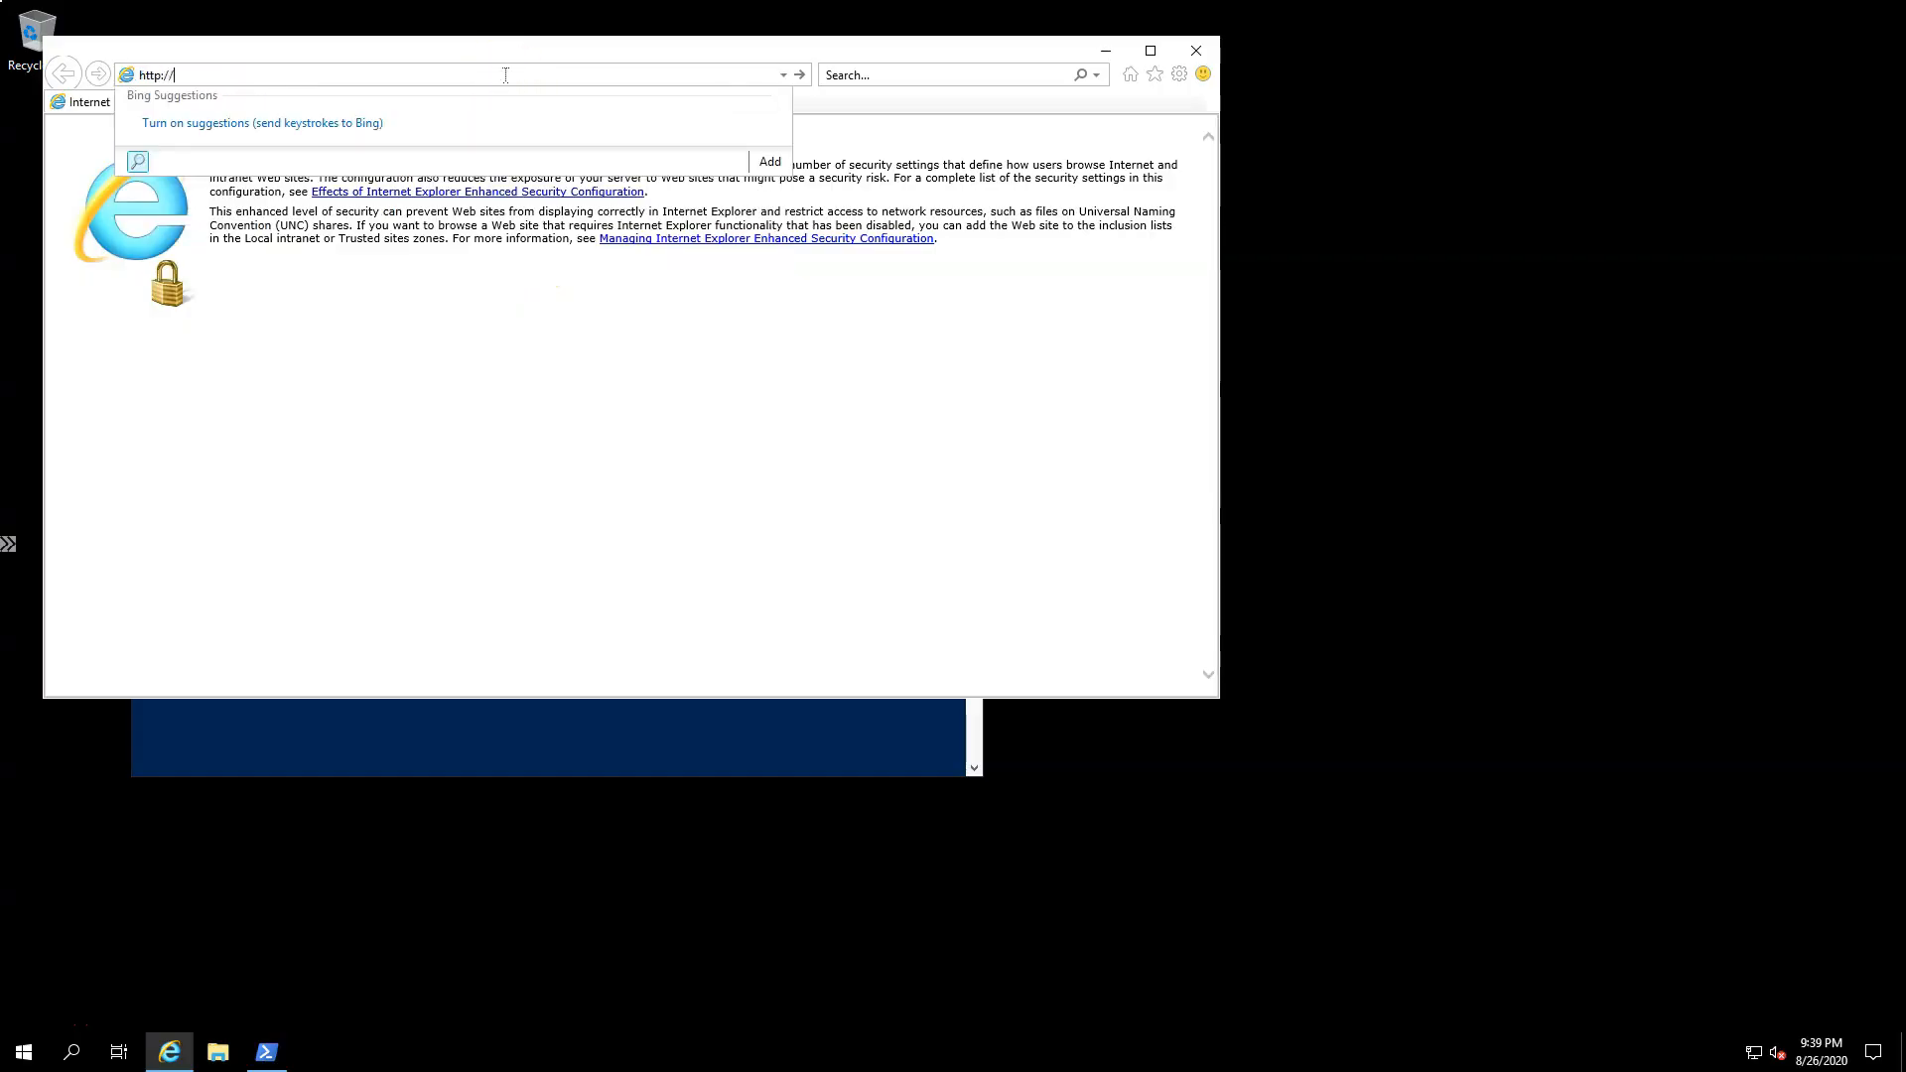
text(localhost)
key(Return)
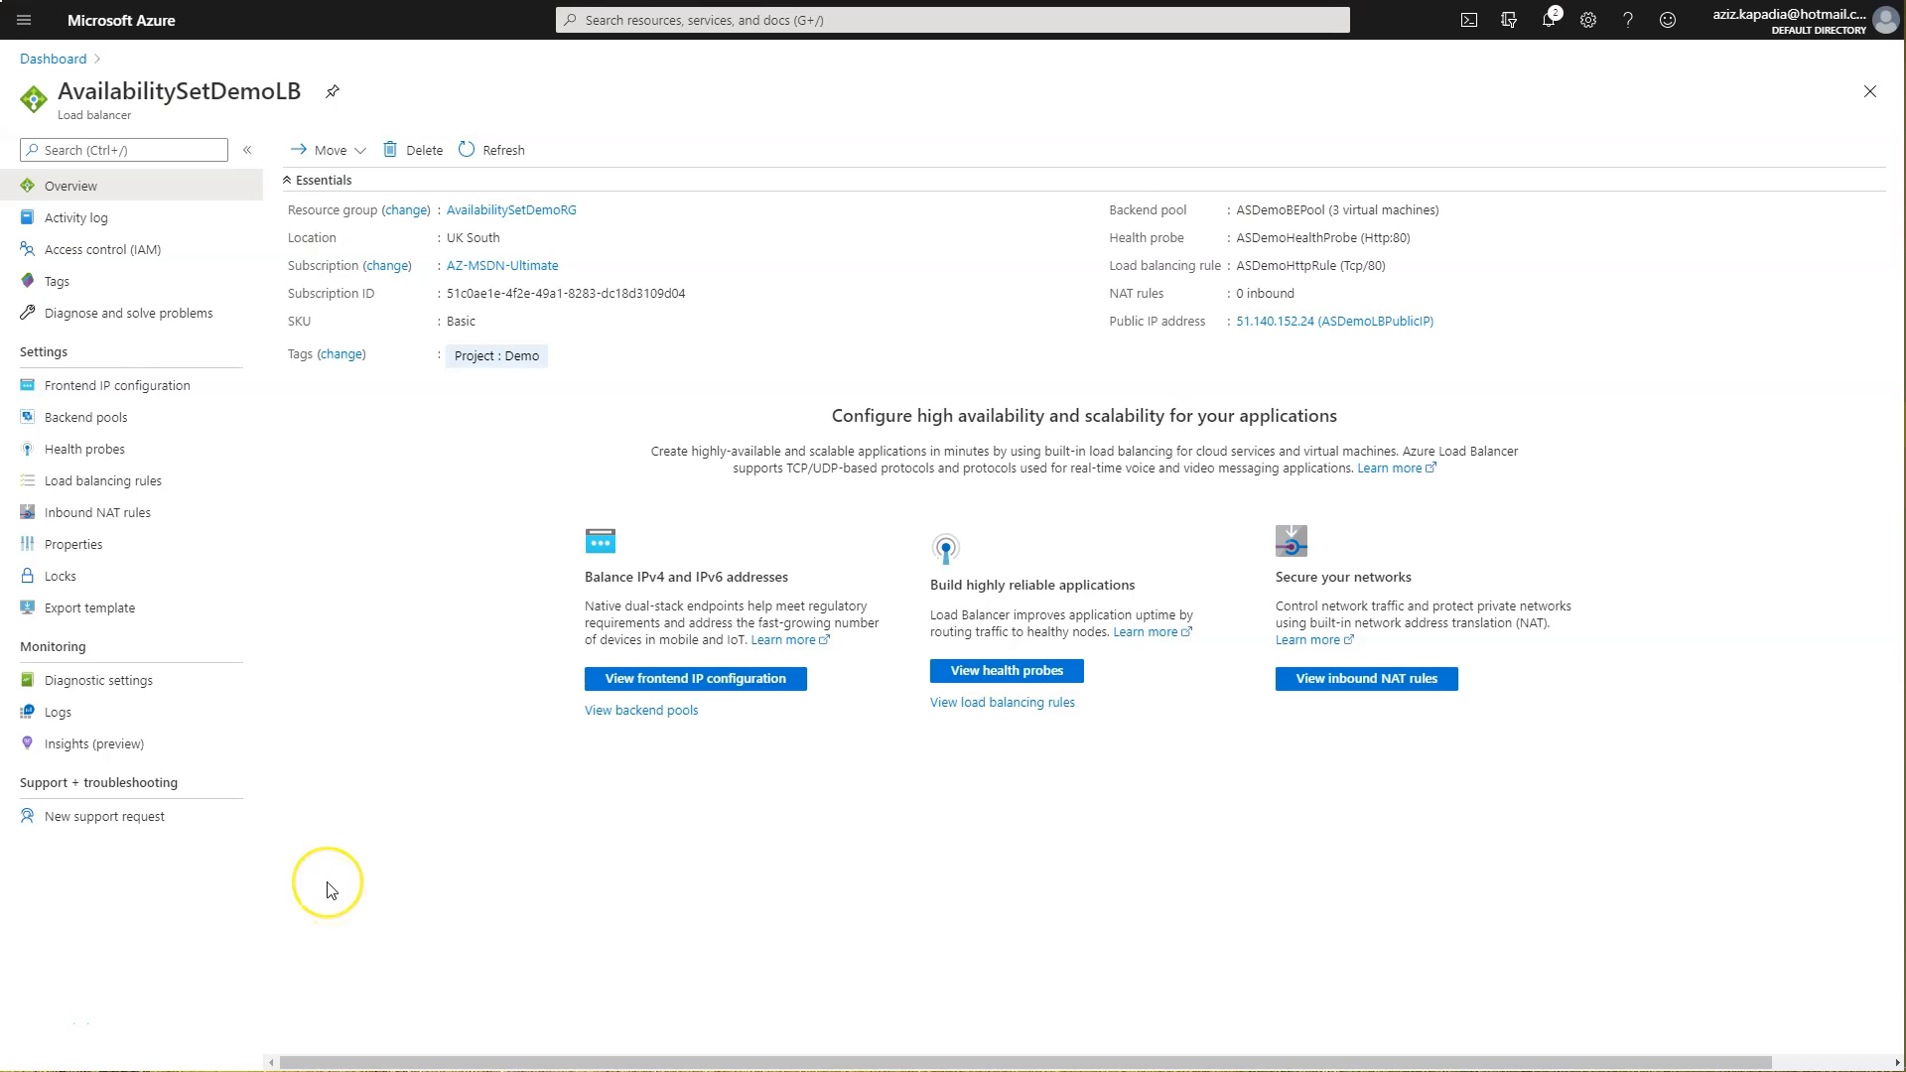
Open the frontend IP configuration of the AvailabilitySetDemoLB load balancer and select its public IP address.
key(XF86AudioLowerVolume)
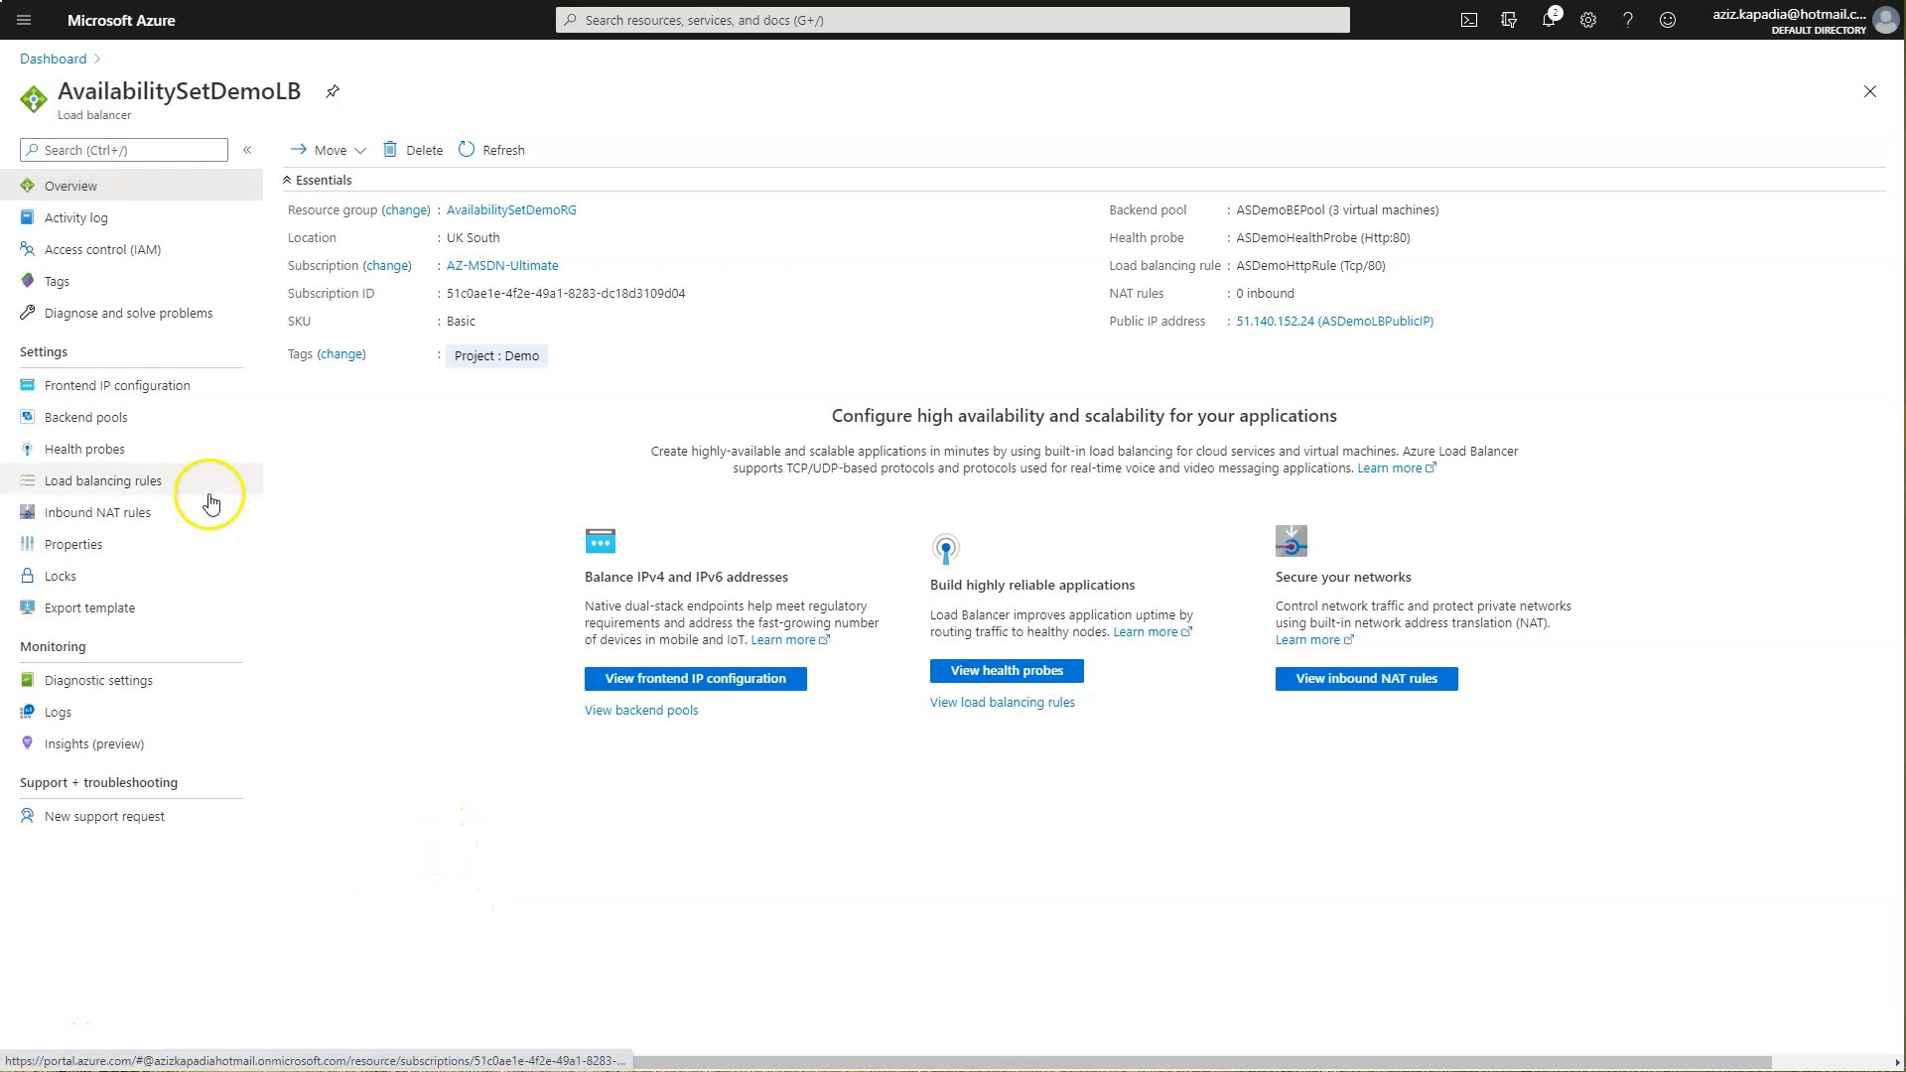
click(24, 20)
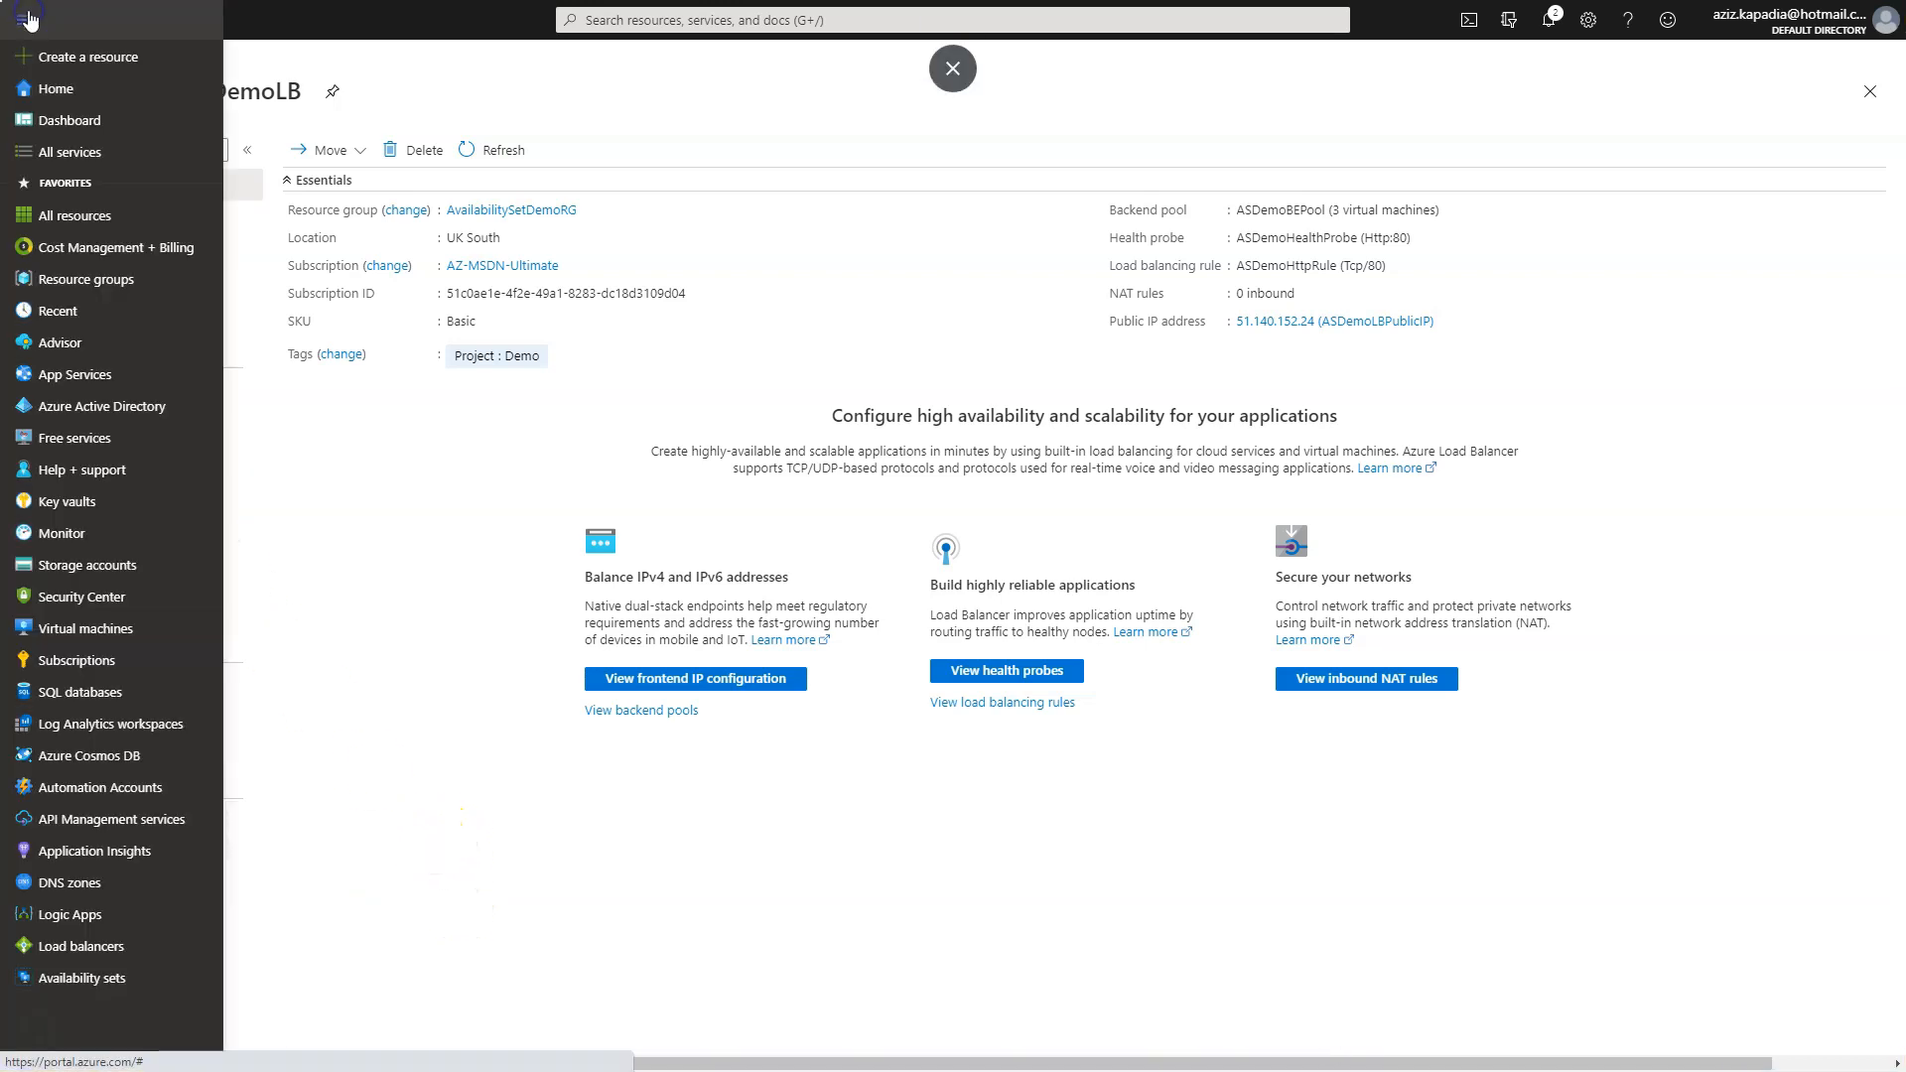
click(99, 945)
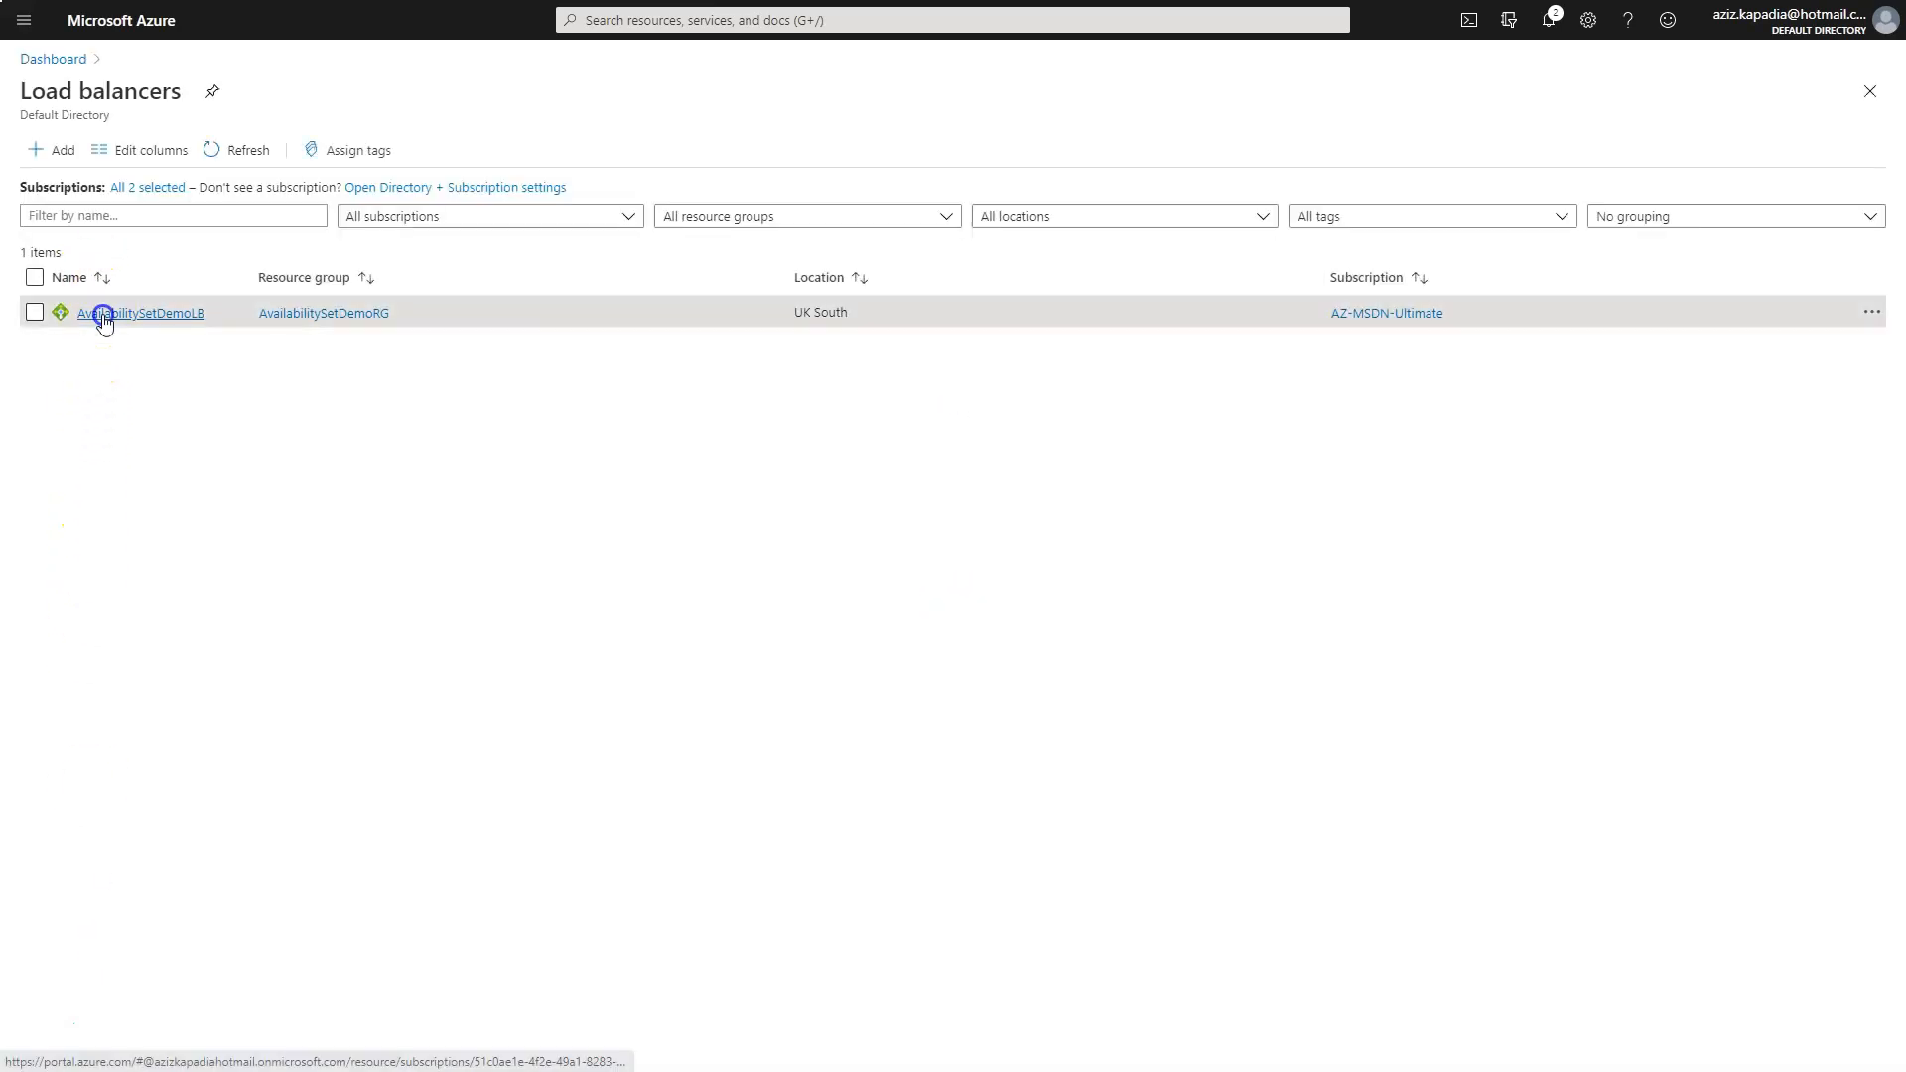
click(104, 314)
click(456, 388)
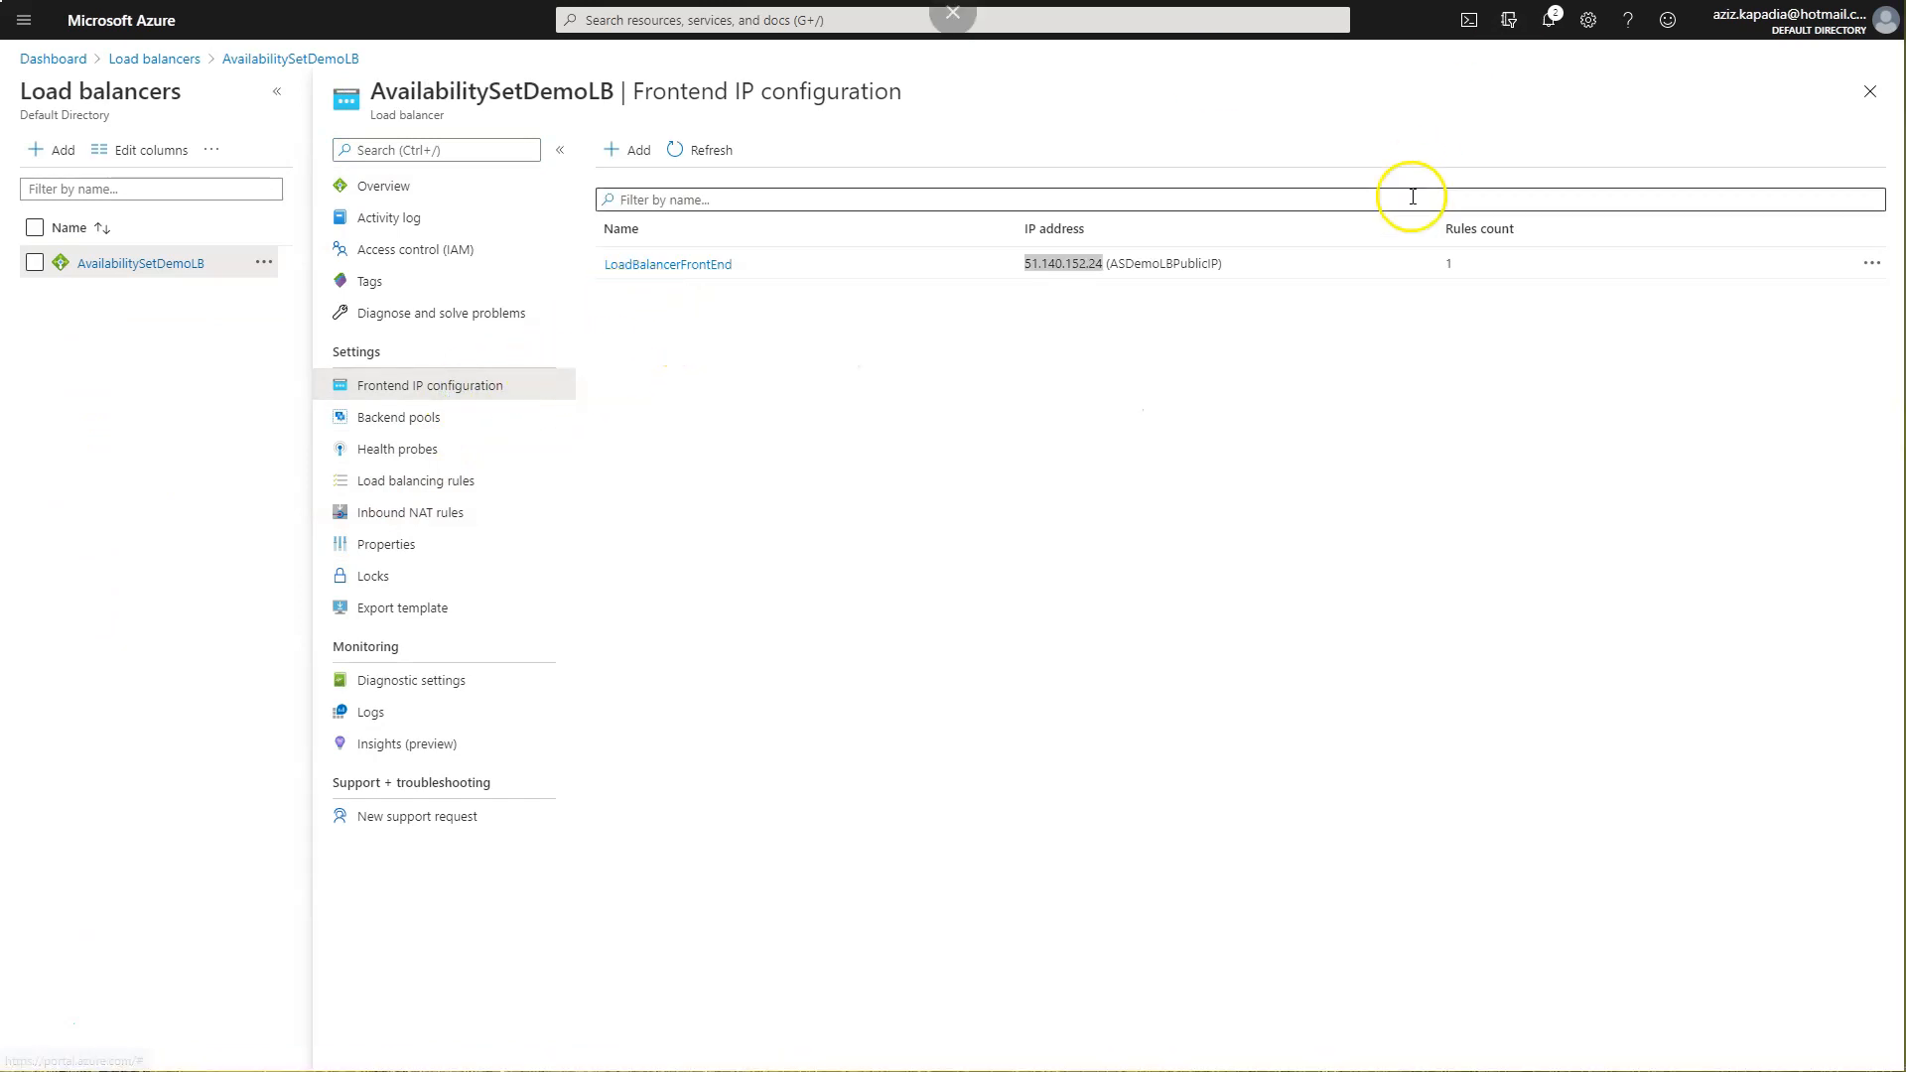
double_click(1044, 263)
drag(1025, 262, 1103, 264)
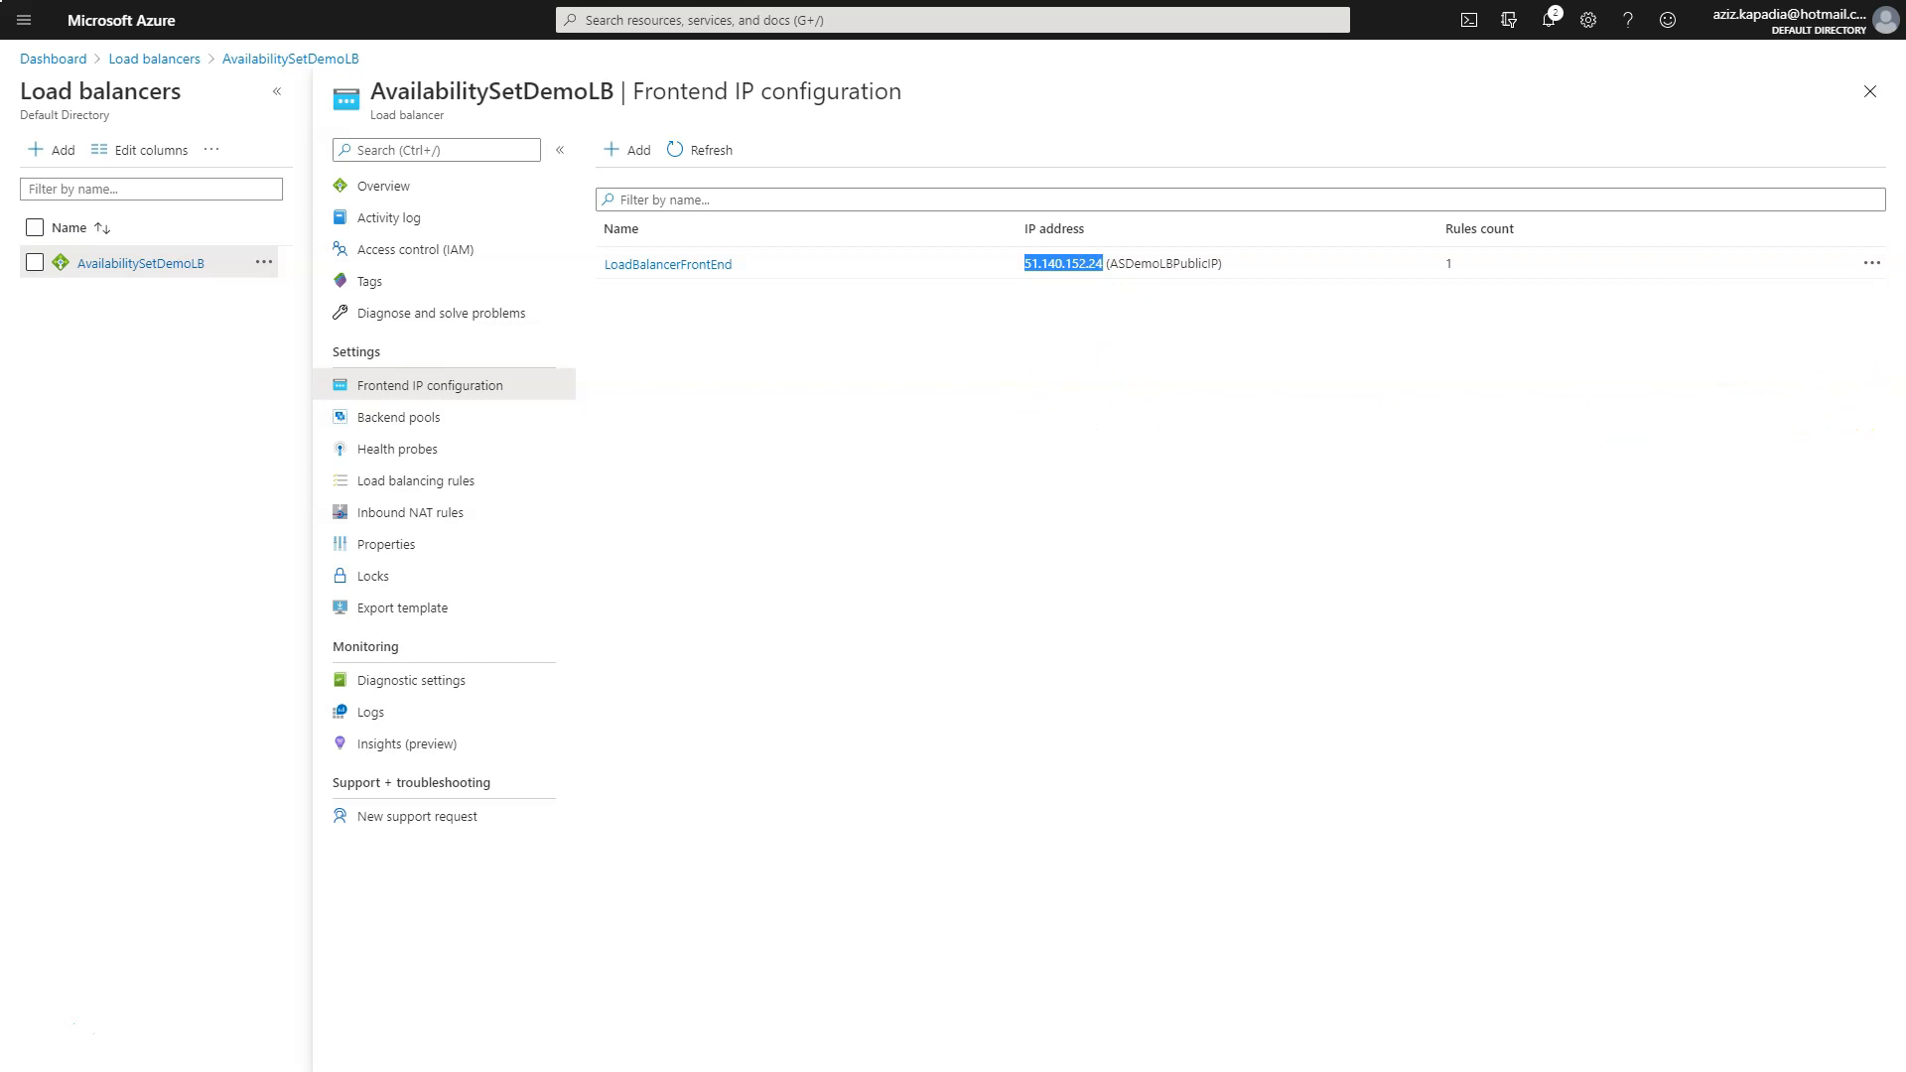
Switch to the private Firefox window and reload 51.140.152.24 repeatedly to see which host answers.
key(alt+Tab)
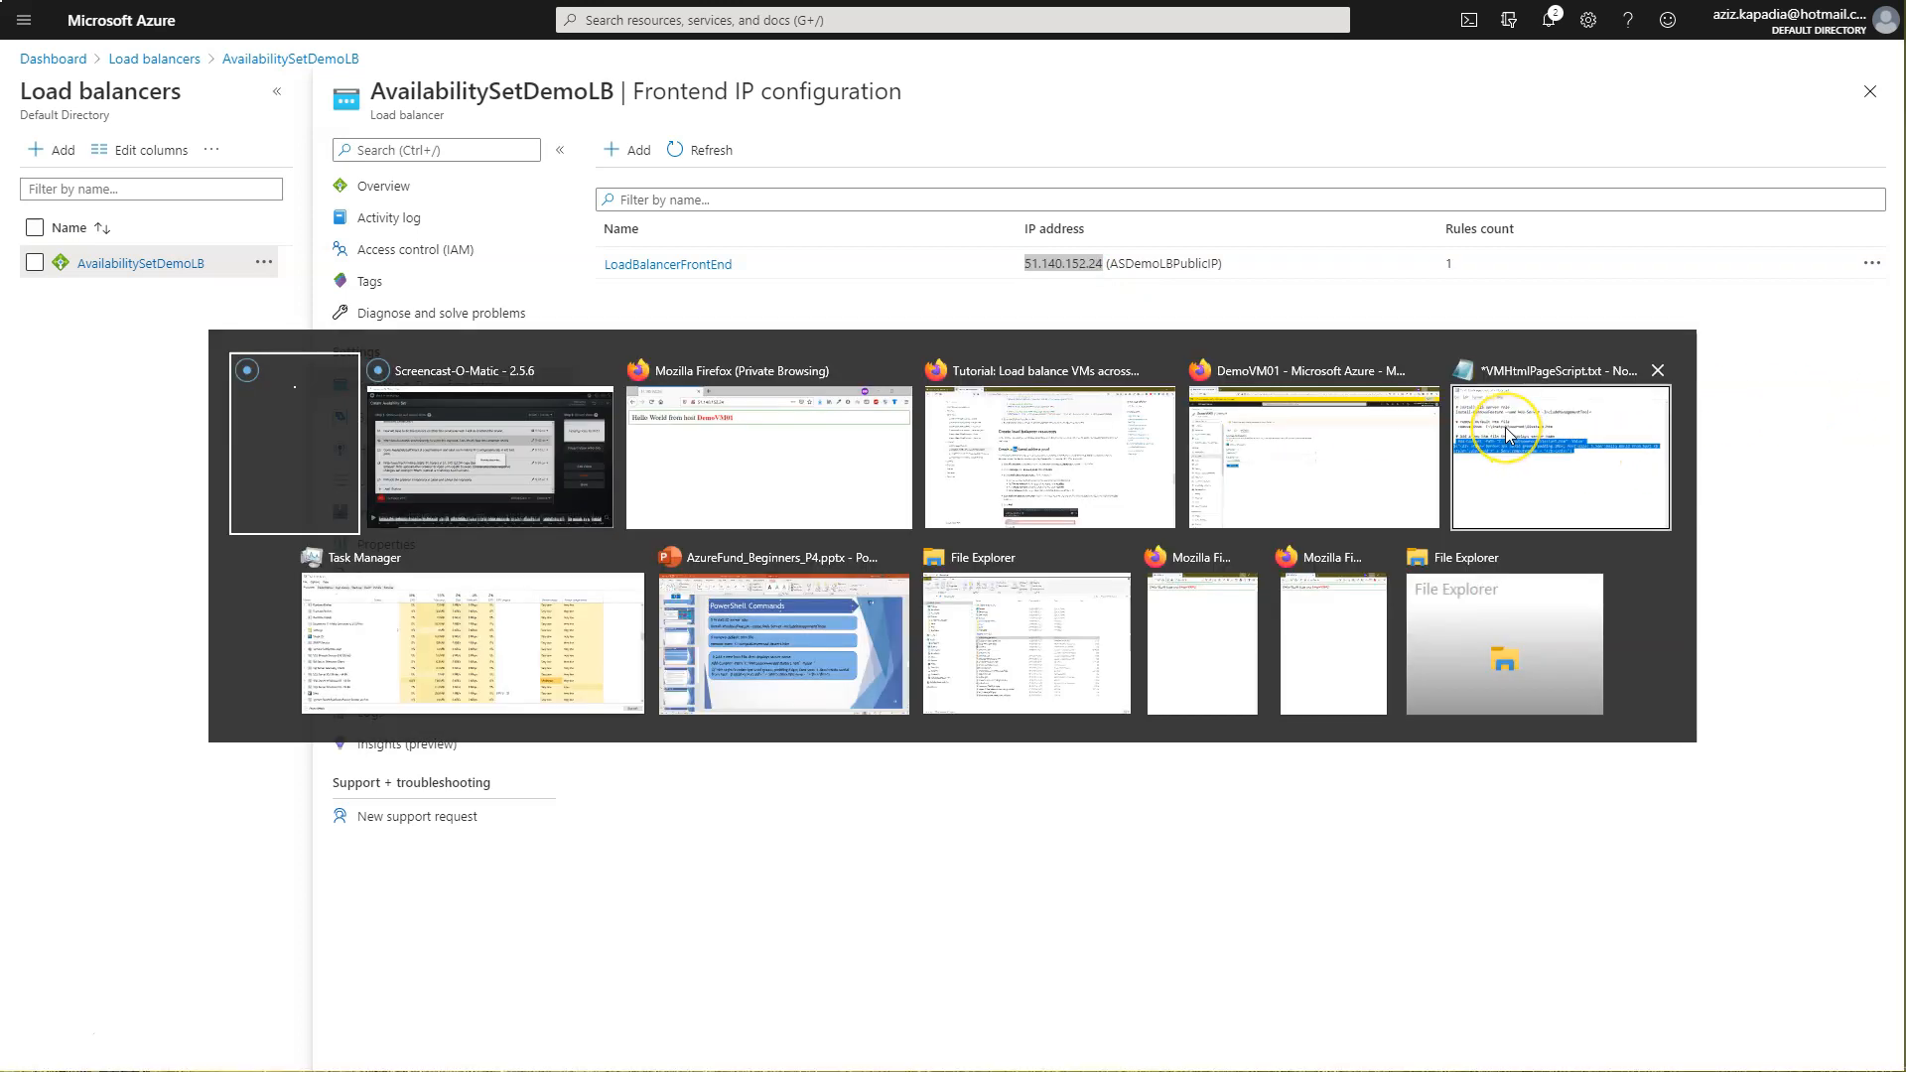
key(alt+Tab)
key(alt+Tab)
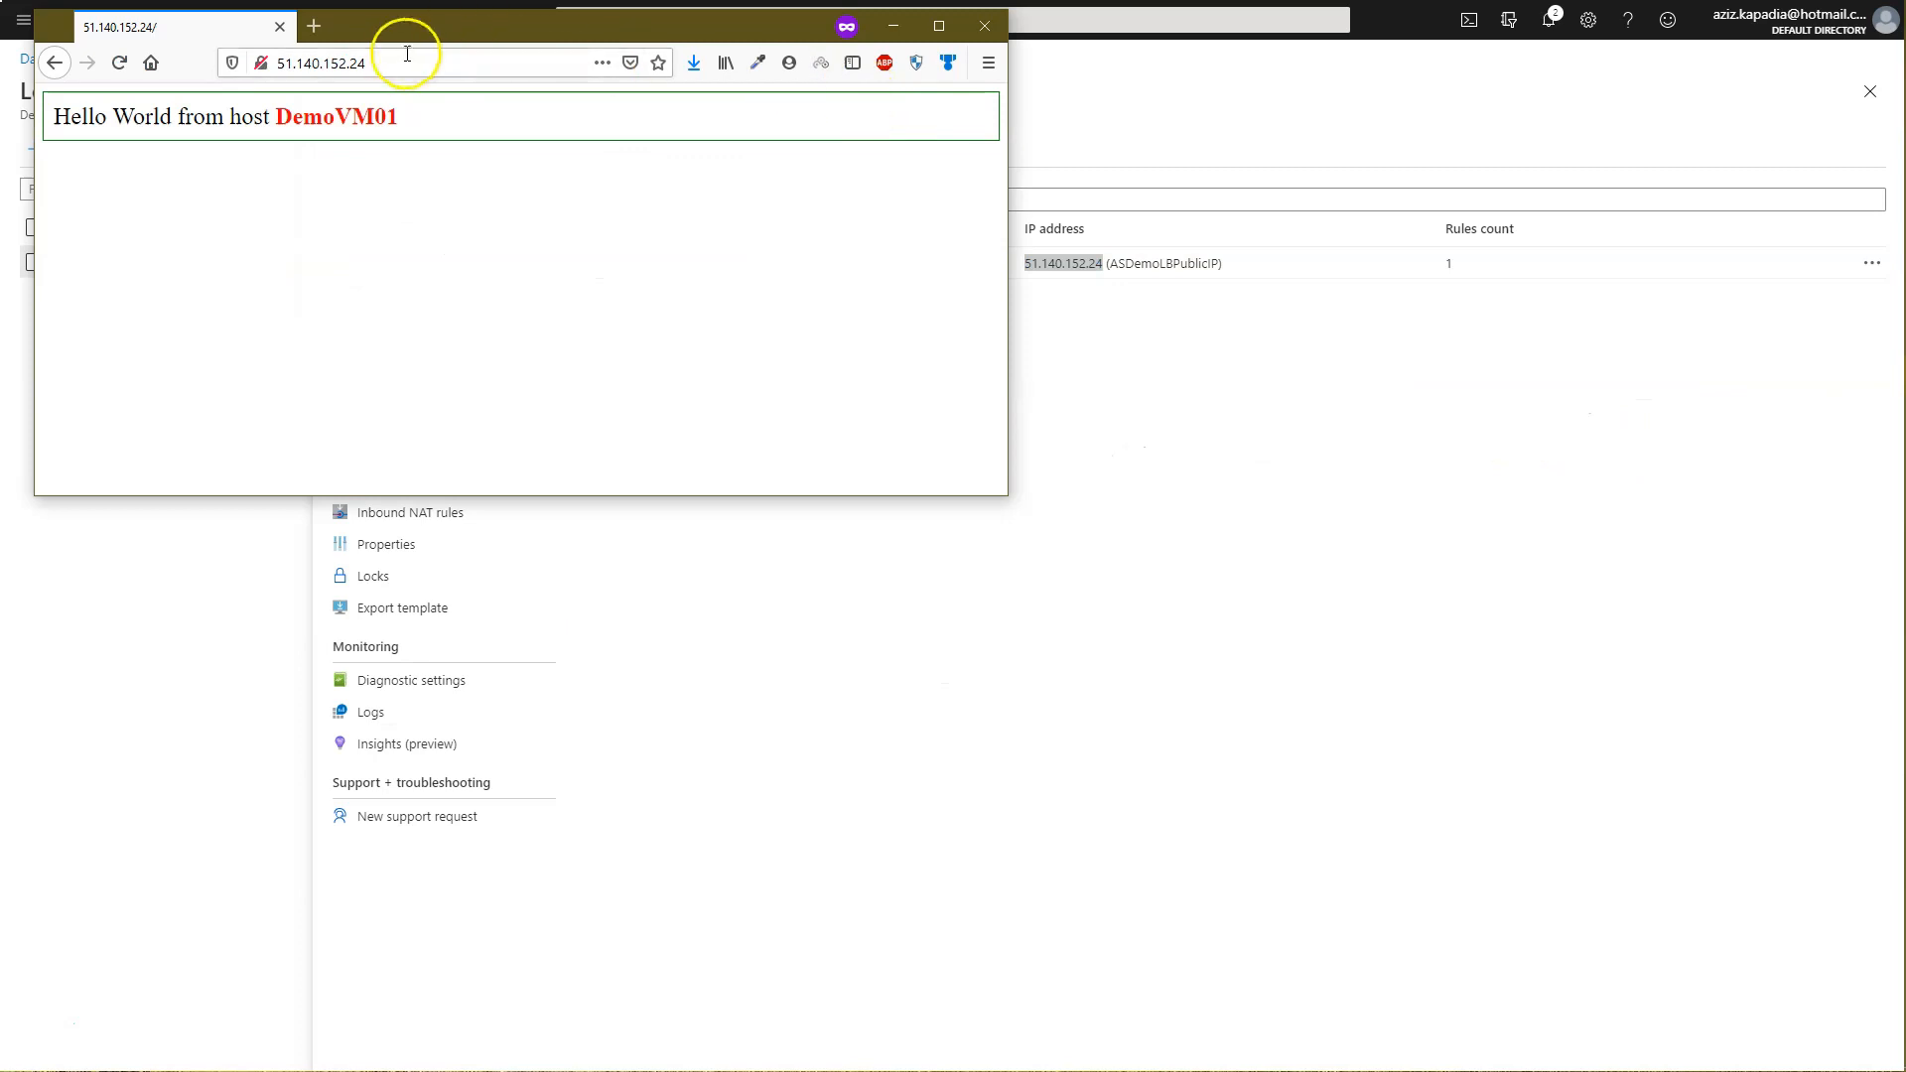
click(398, 61)
key(ctrl+c)
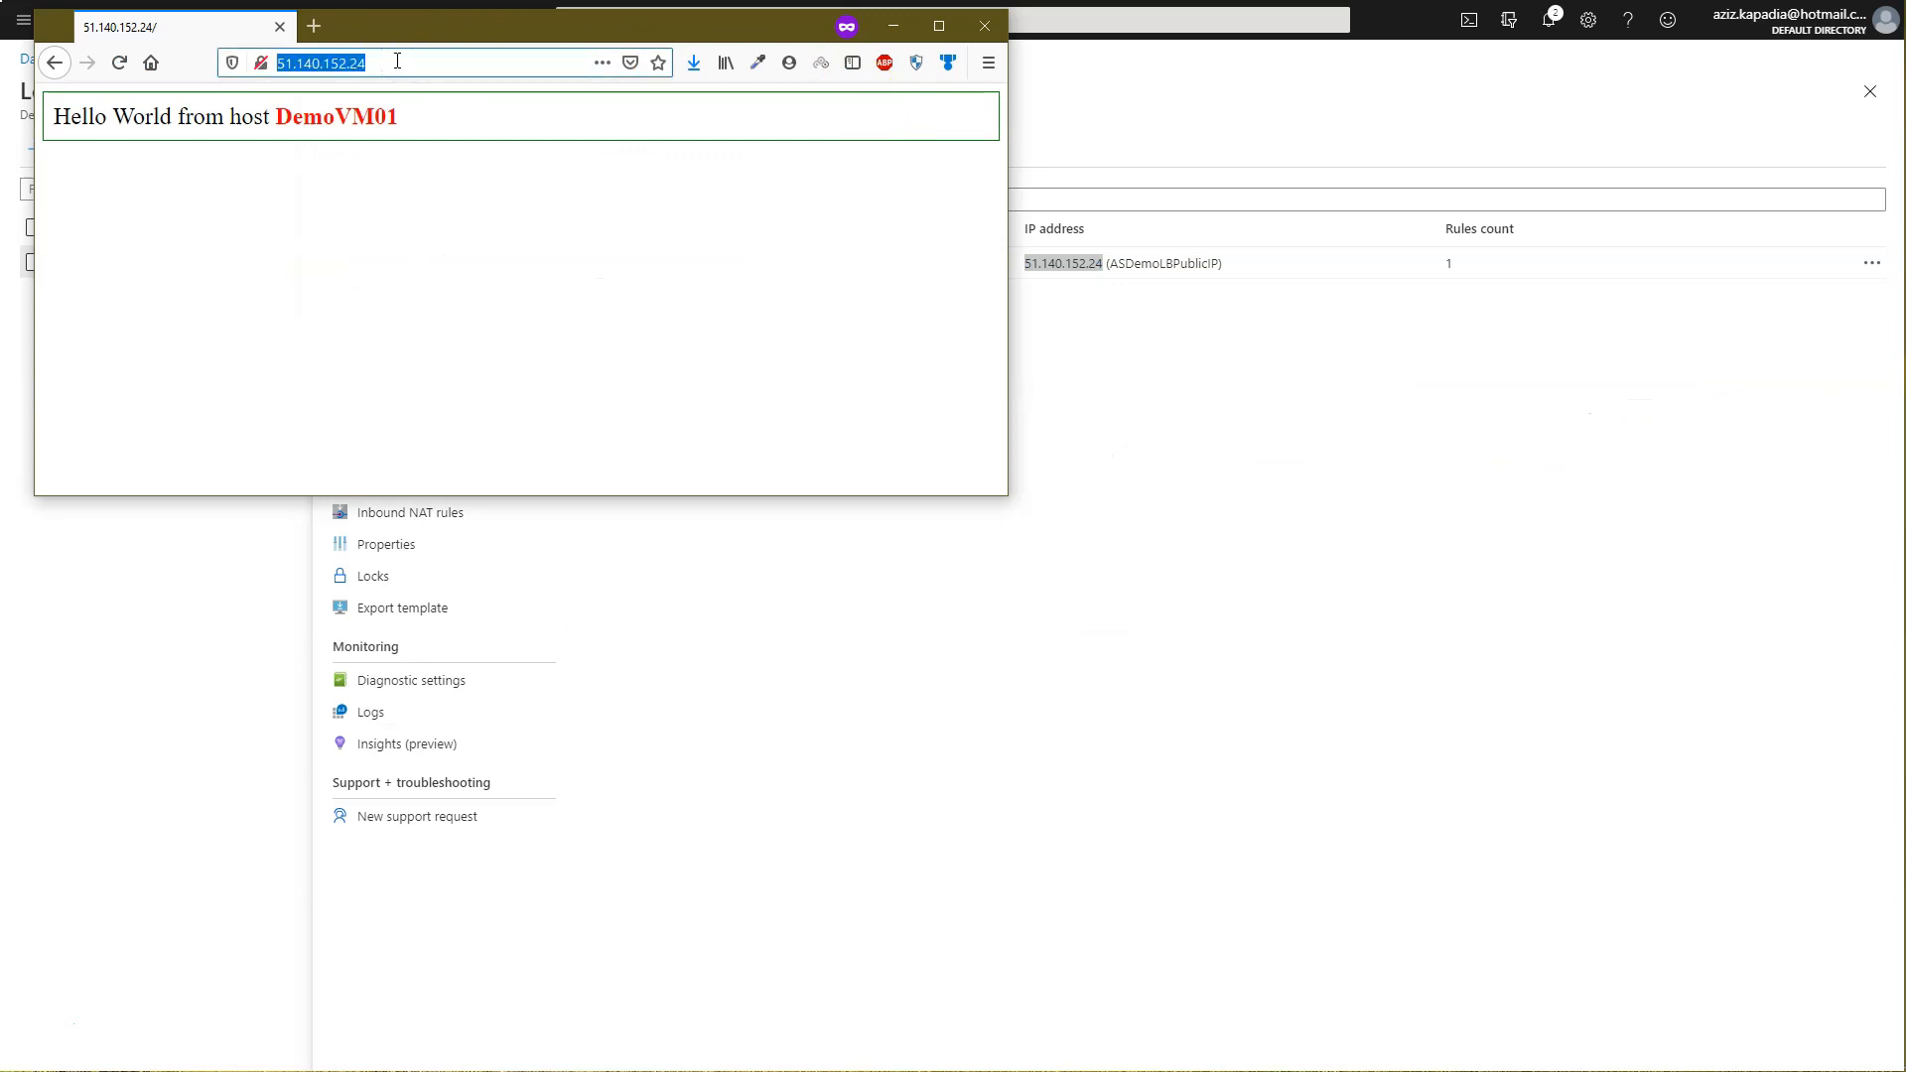
key(Return)
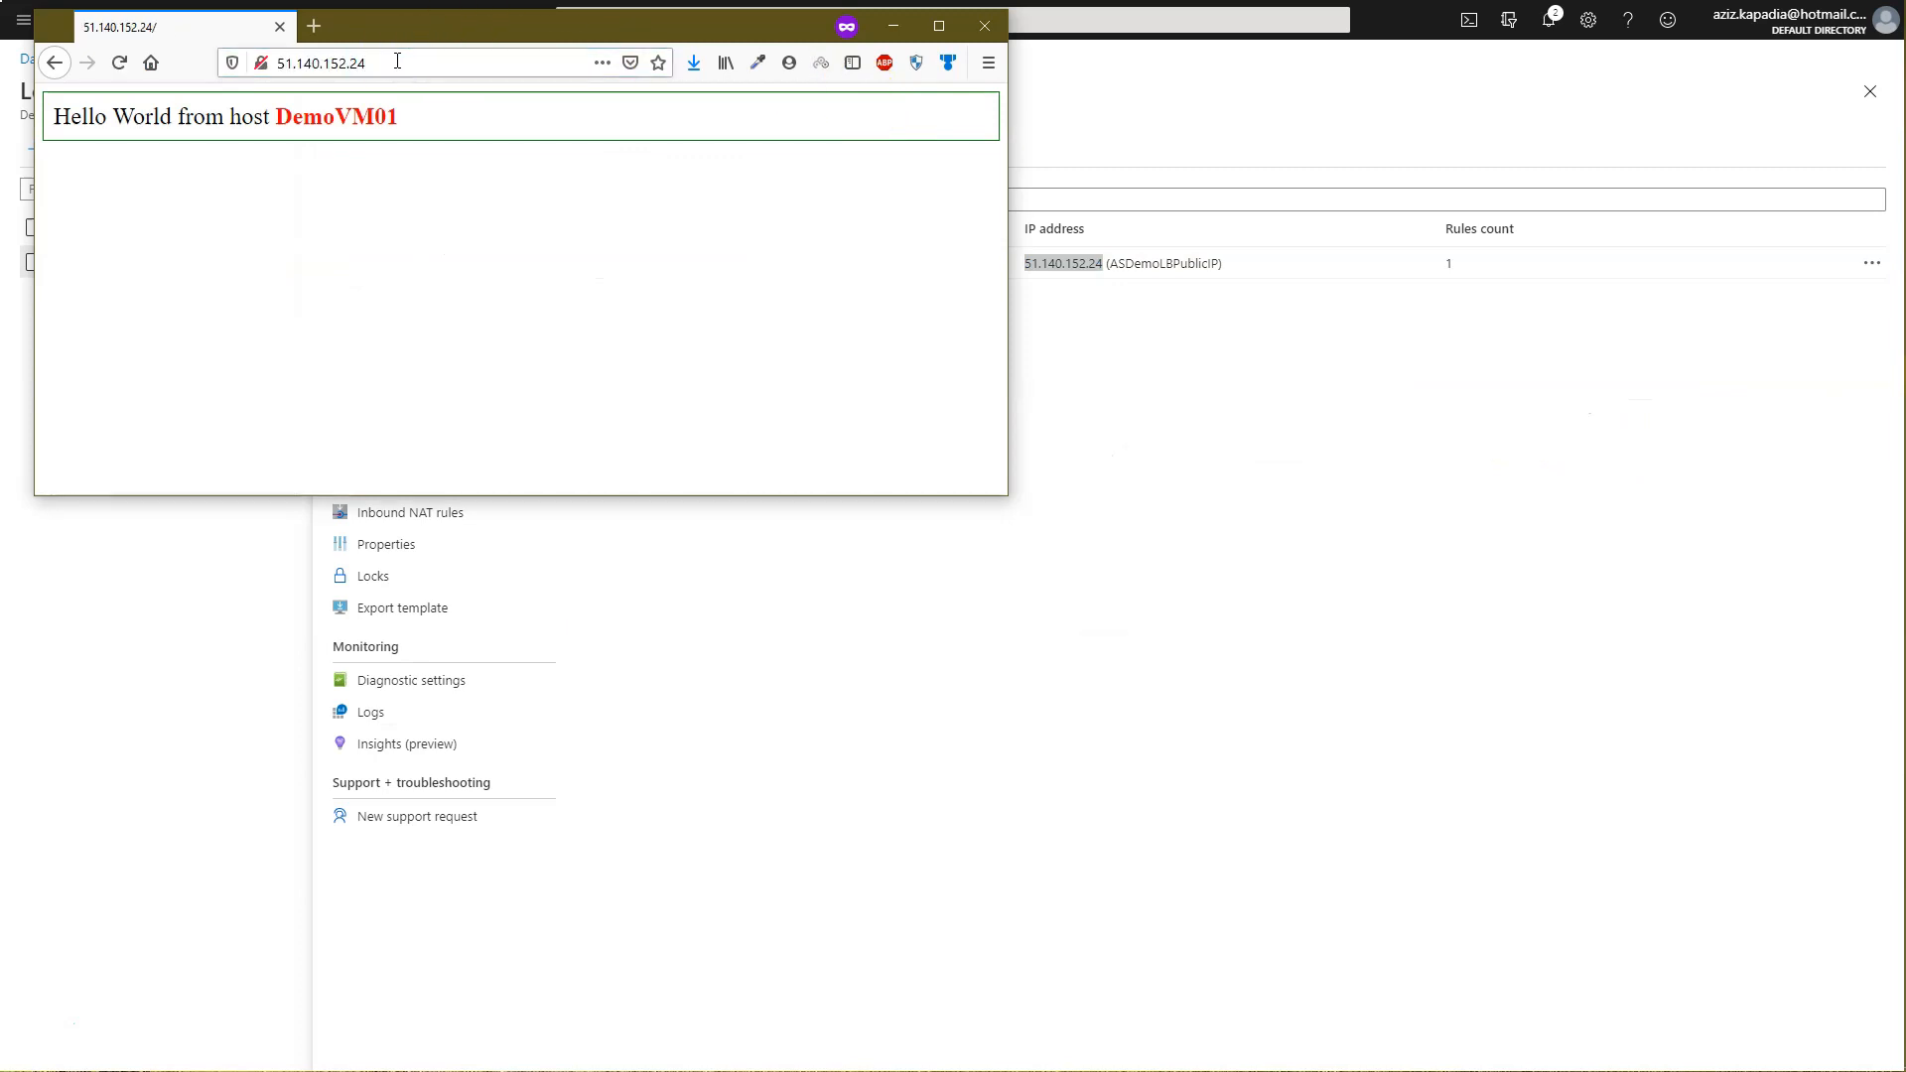
click(119, 62)
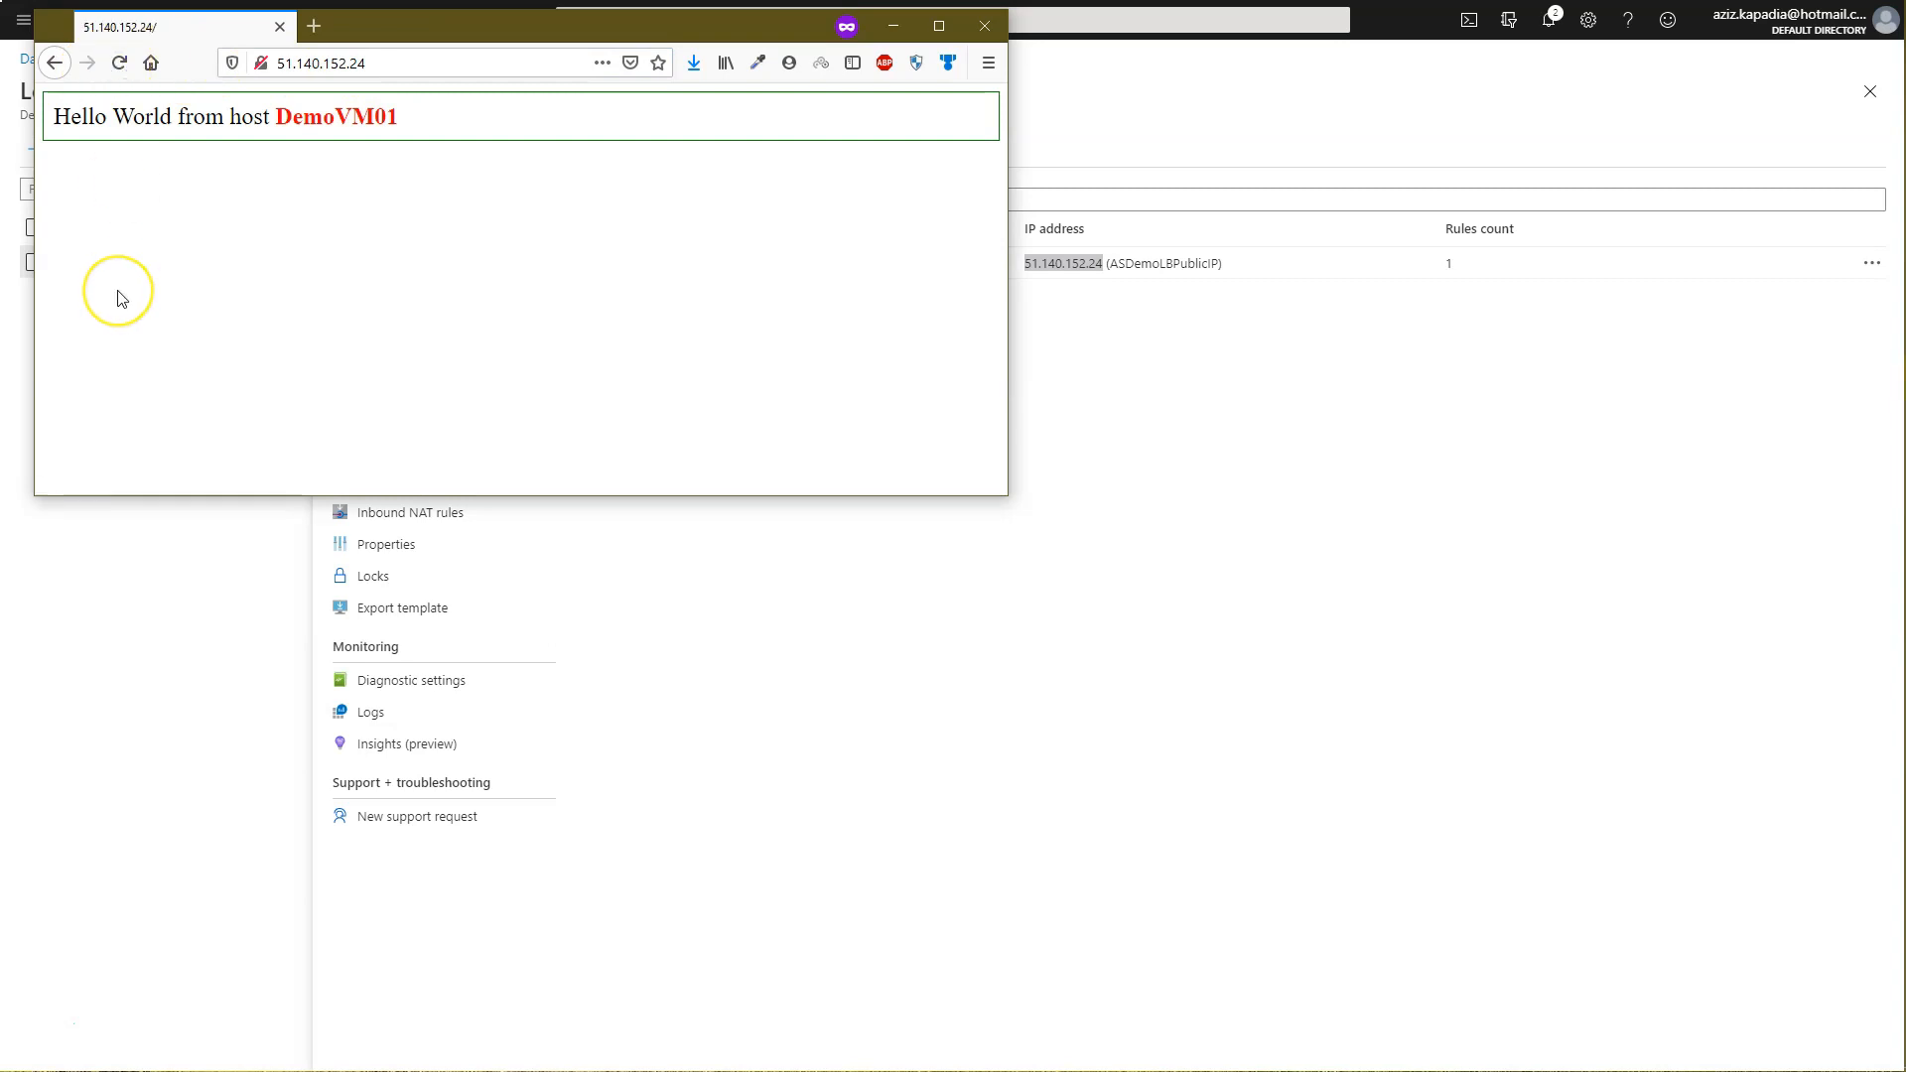
key(F5)
key(F5)
key(F5)
key(F5)
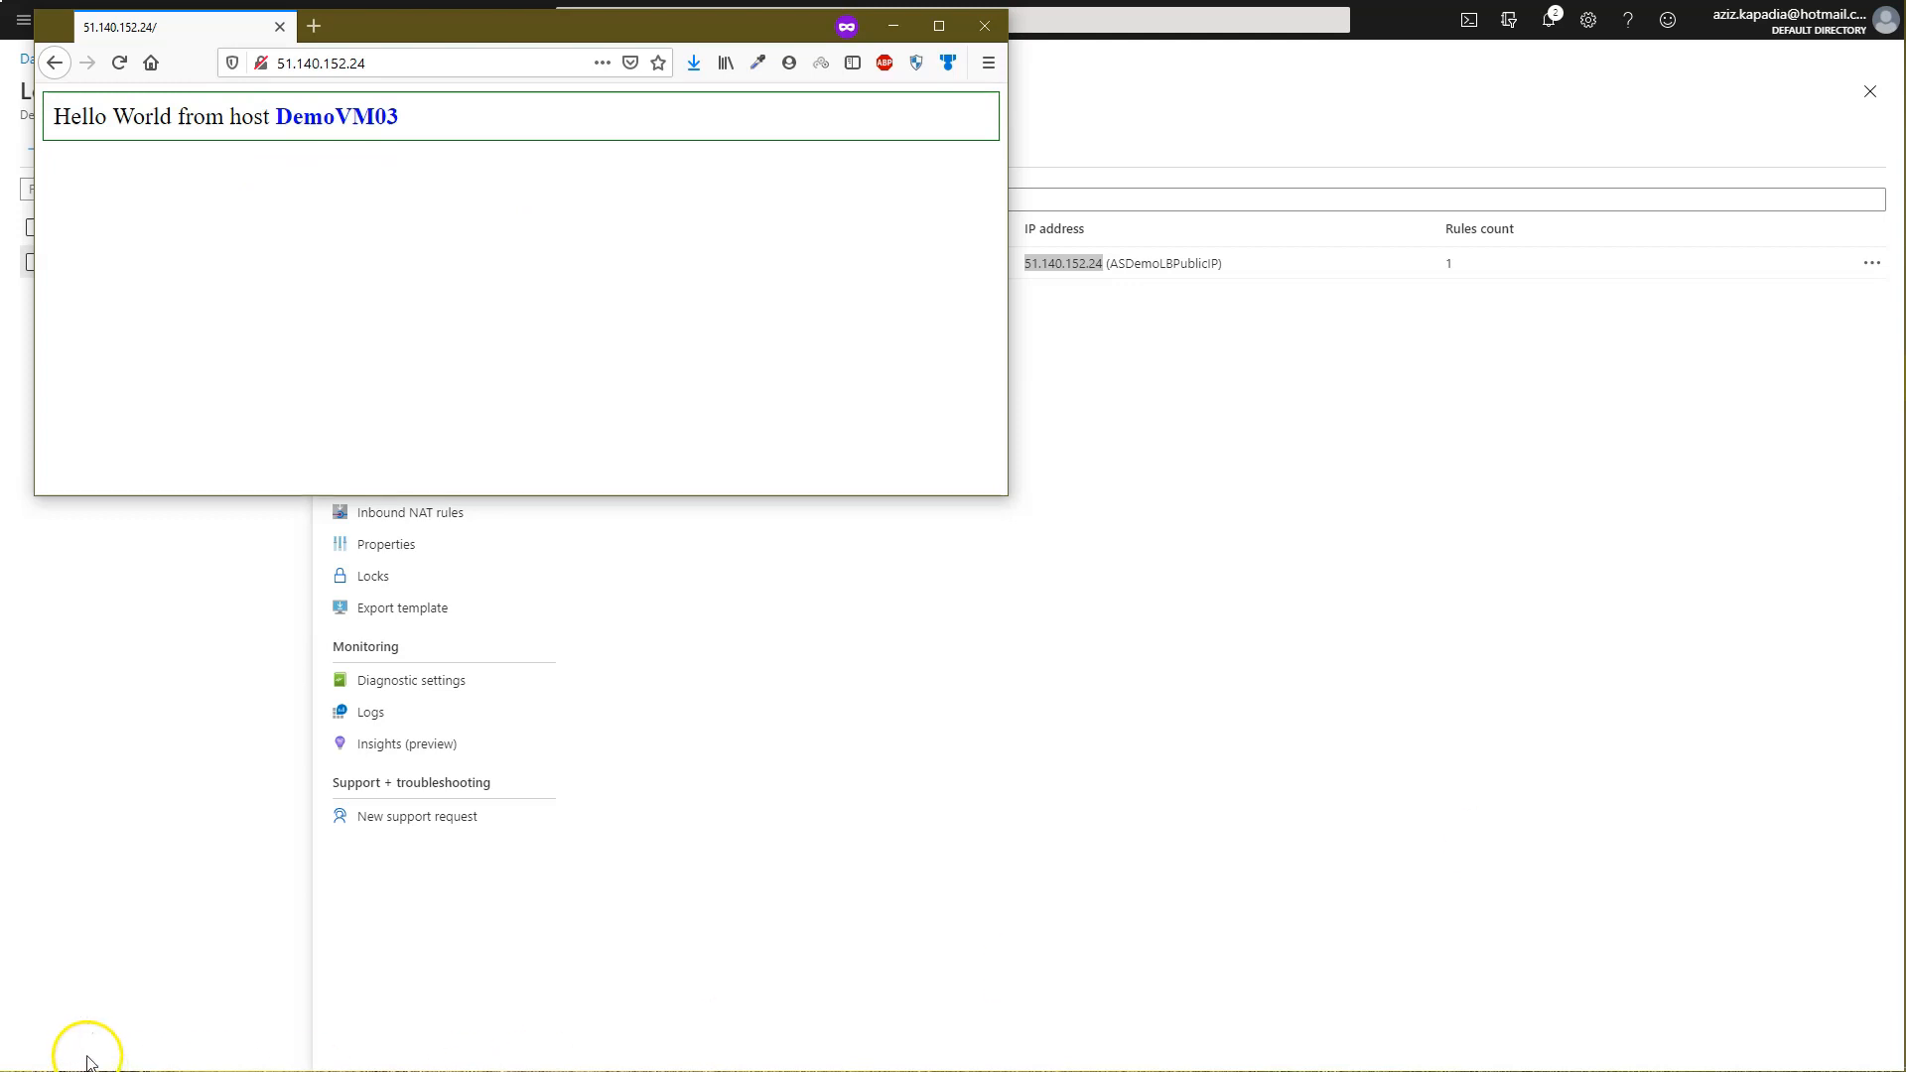
click(119, 63)
Load 51.140.152.24 in two more private Firefox windows, arranged apart, to compare the responding hosts.
key(ctrl+shift+p)
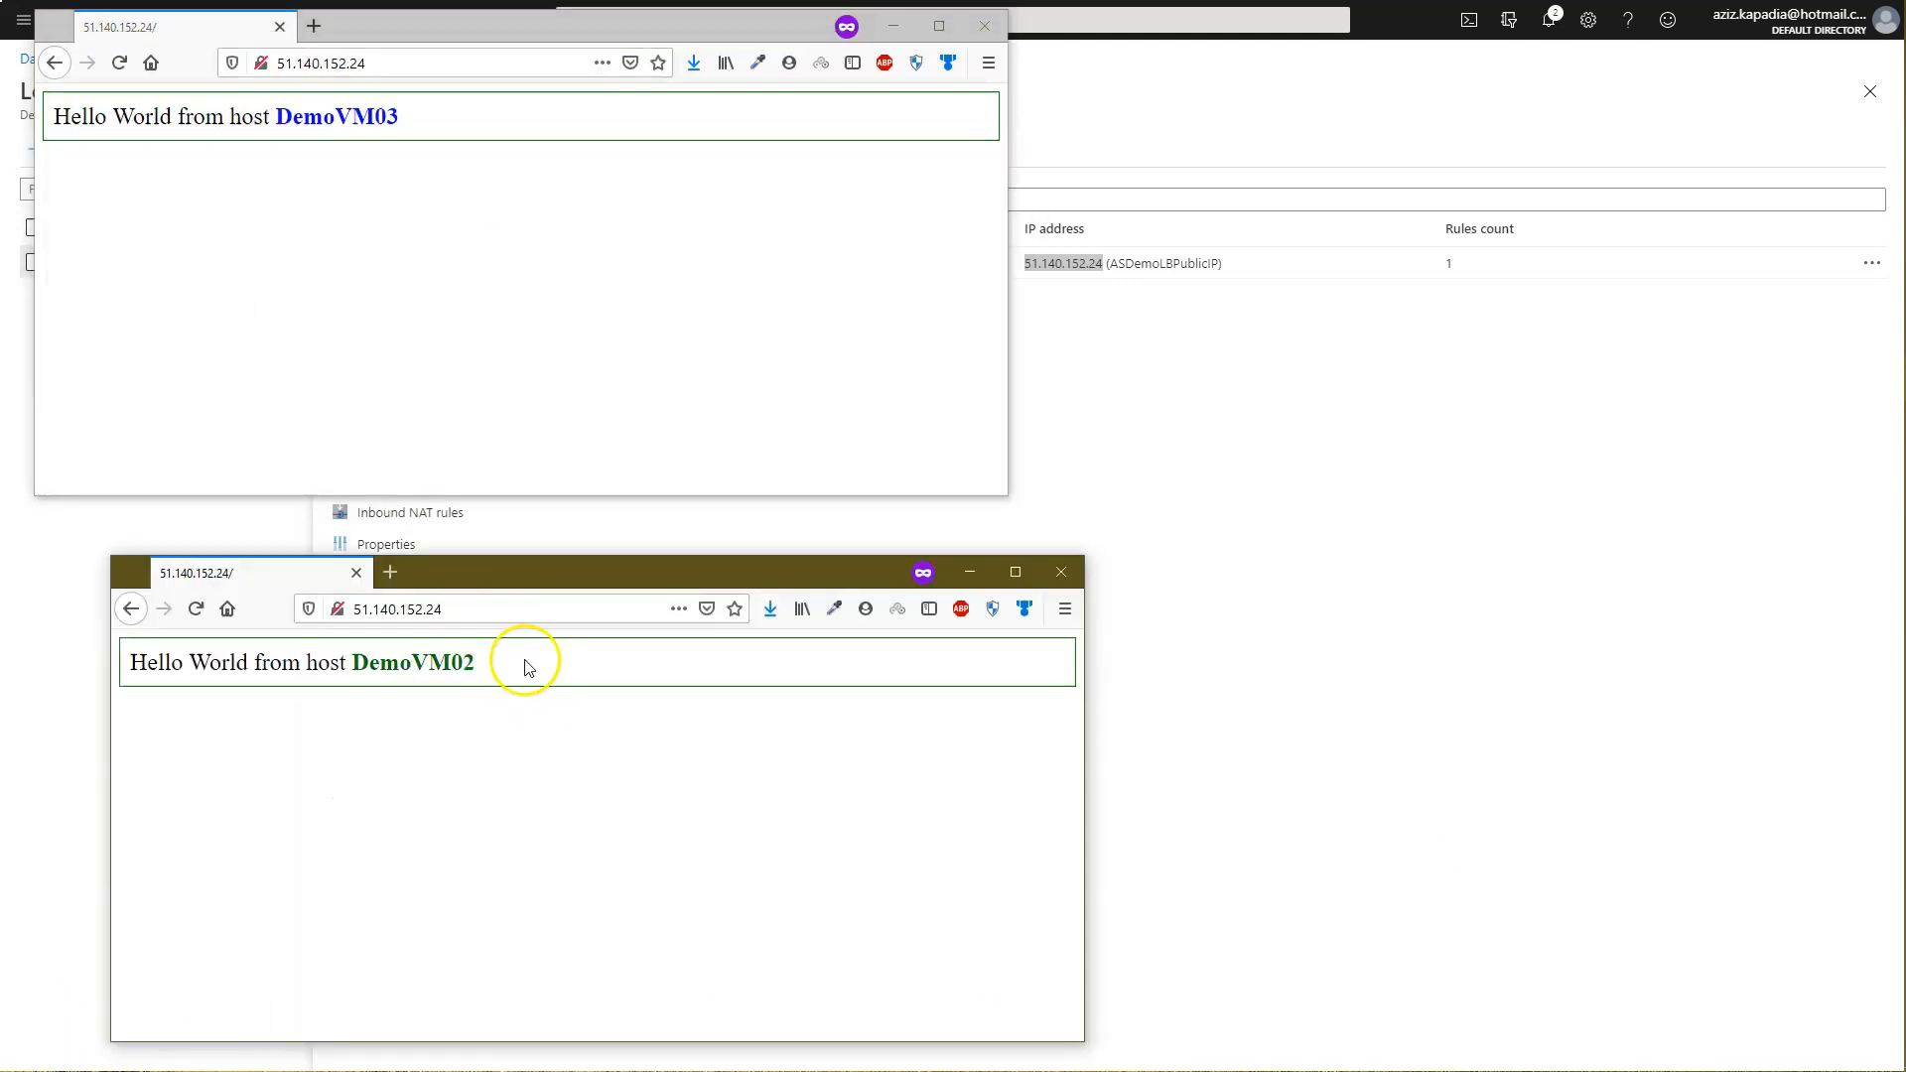
key(ctrl+shift+p)
drag(604, 592, 1515, 184)
click(1362, 226)
key(ctrl+v)
key(Return)
click(1258, 377)
key(F5)
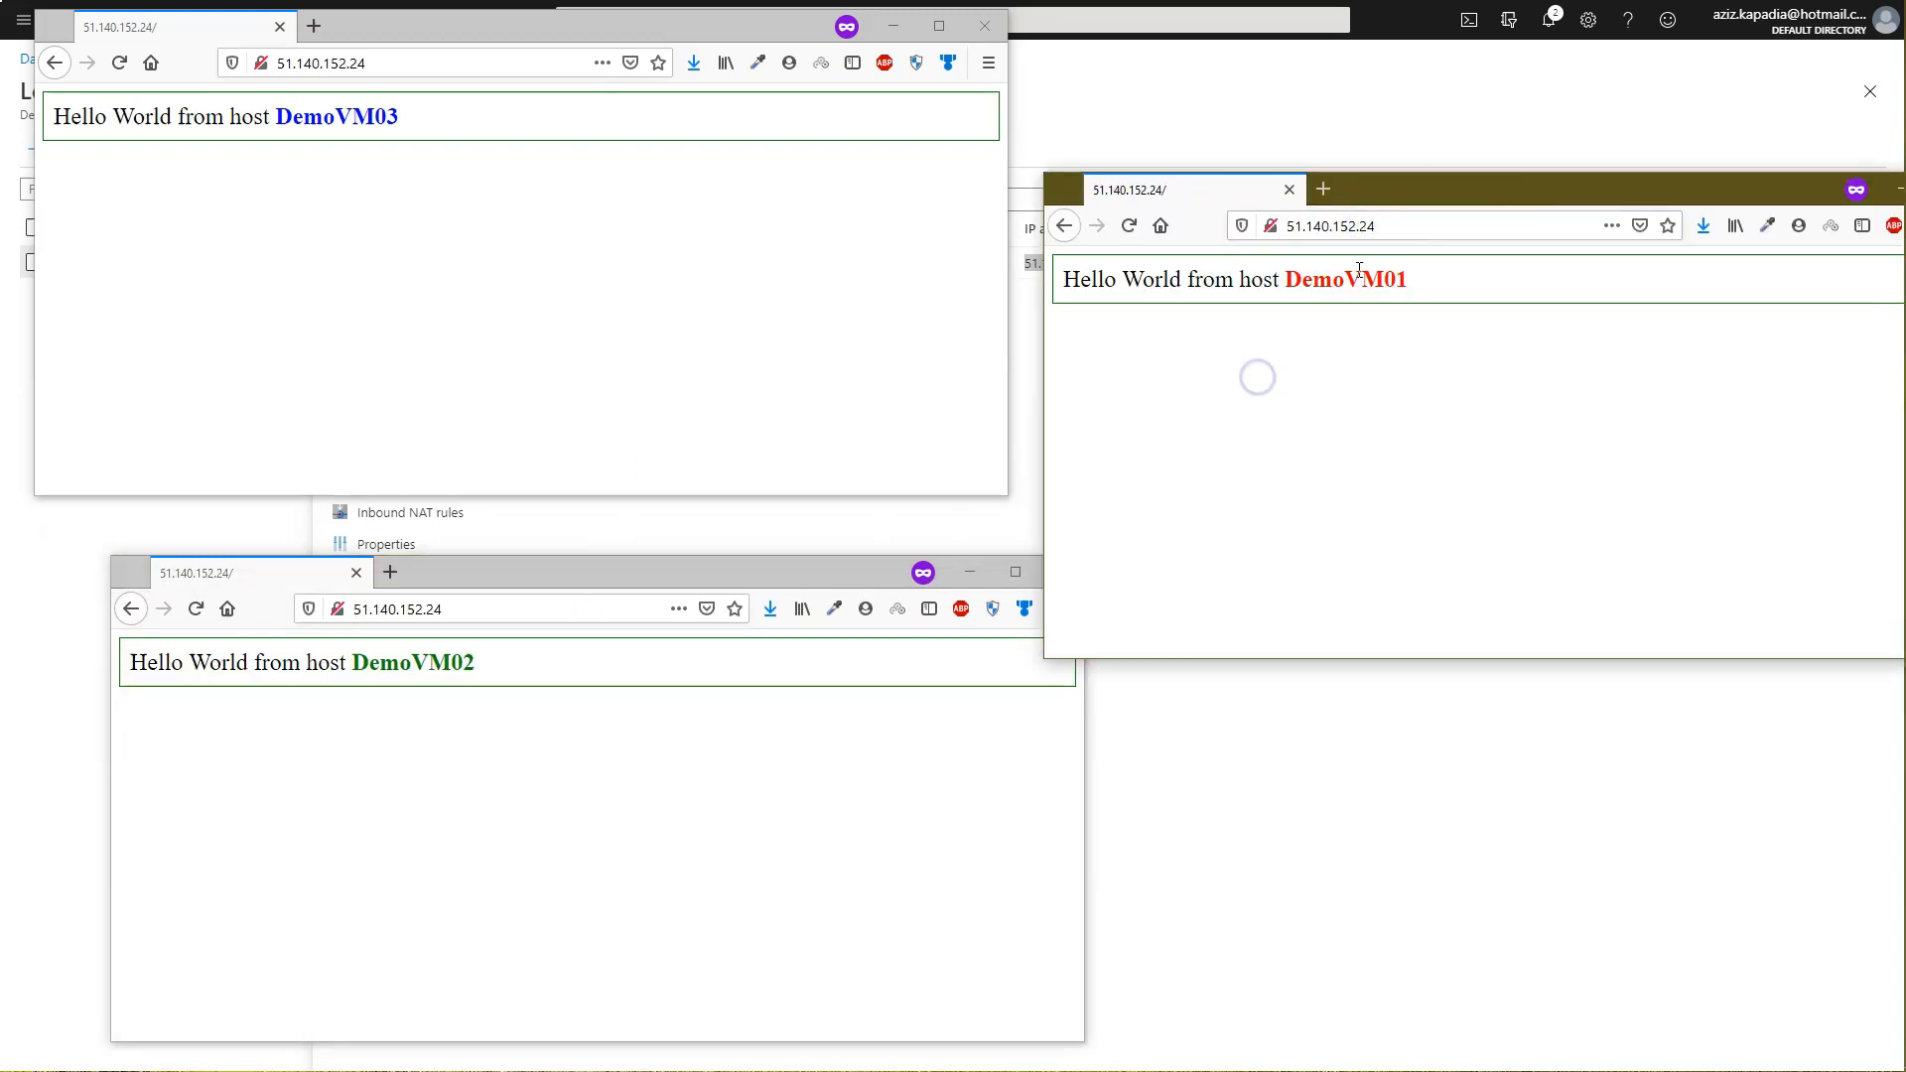
click(37, 1030)
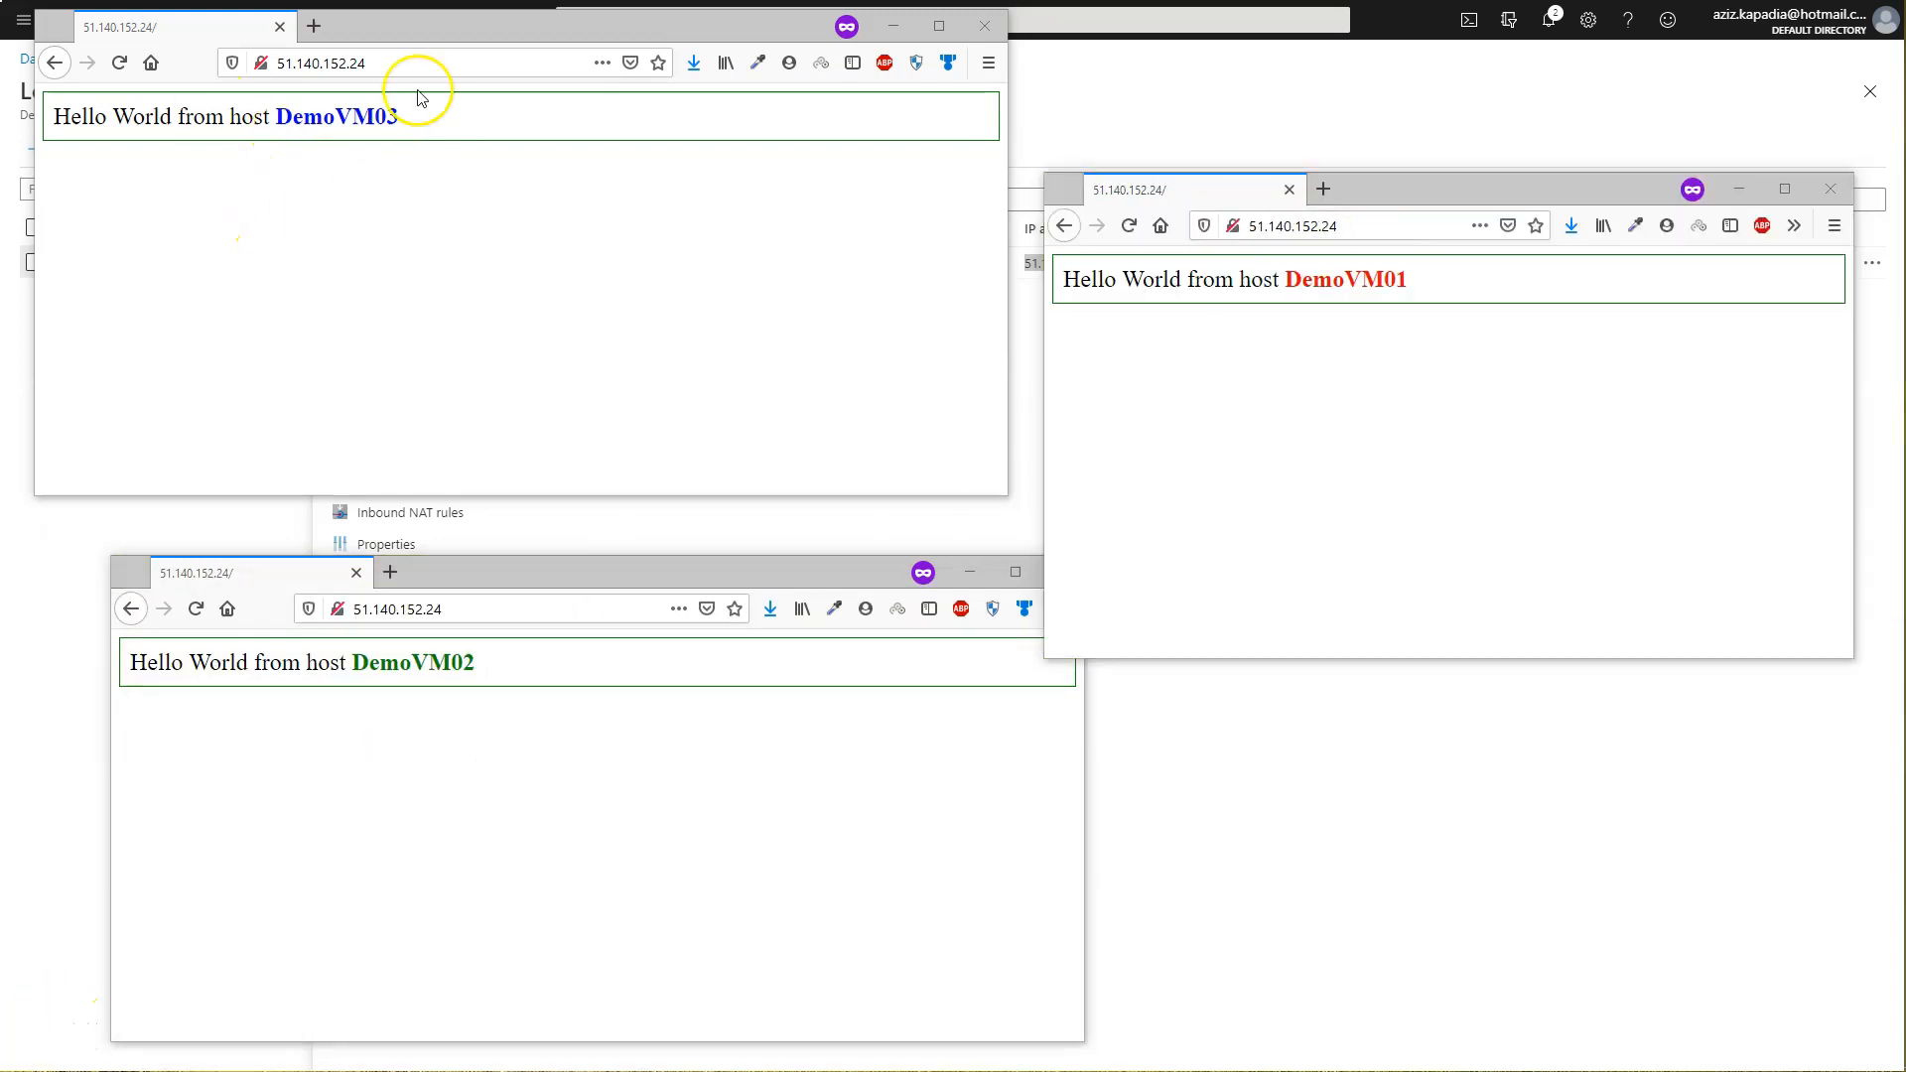
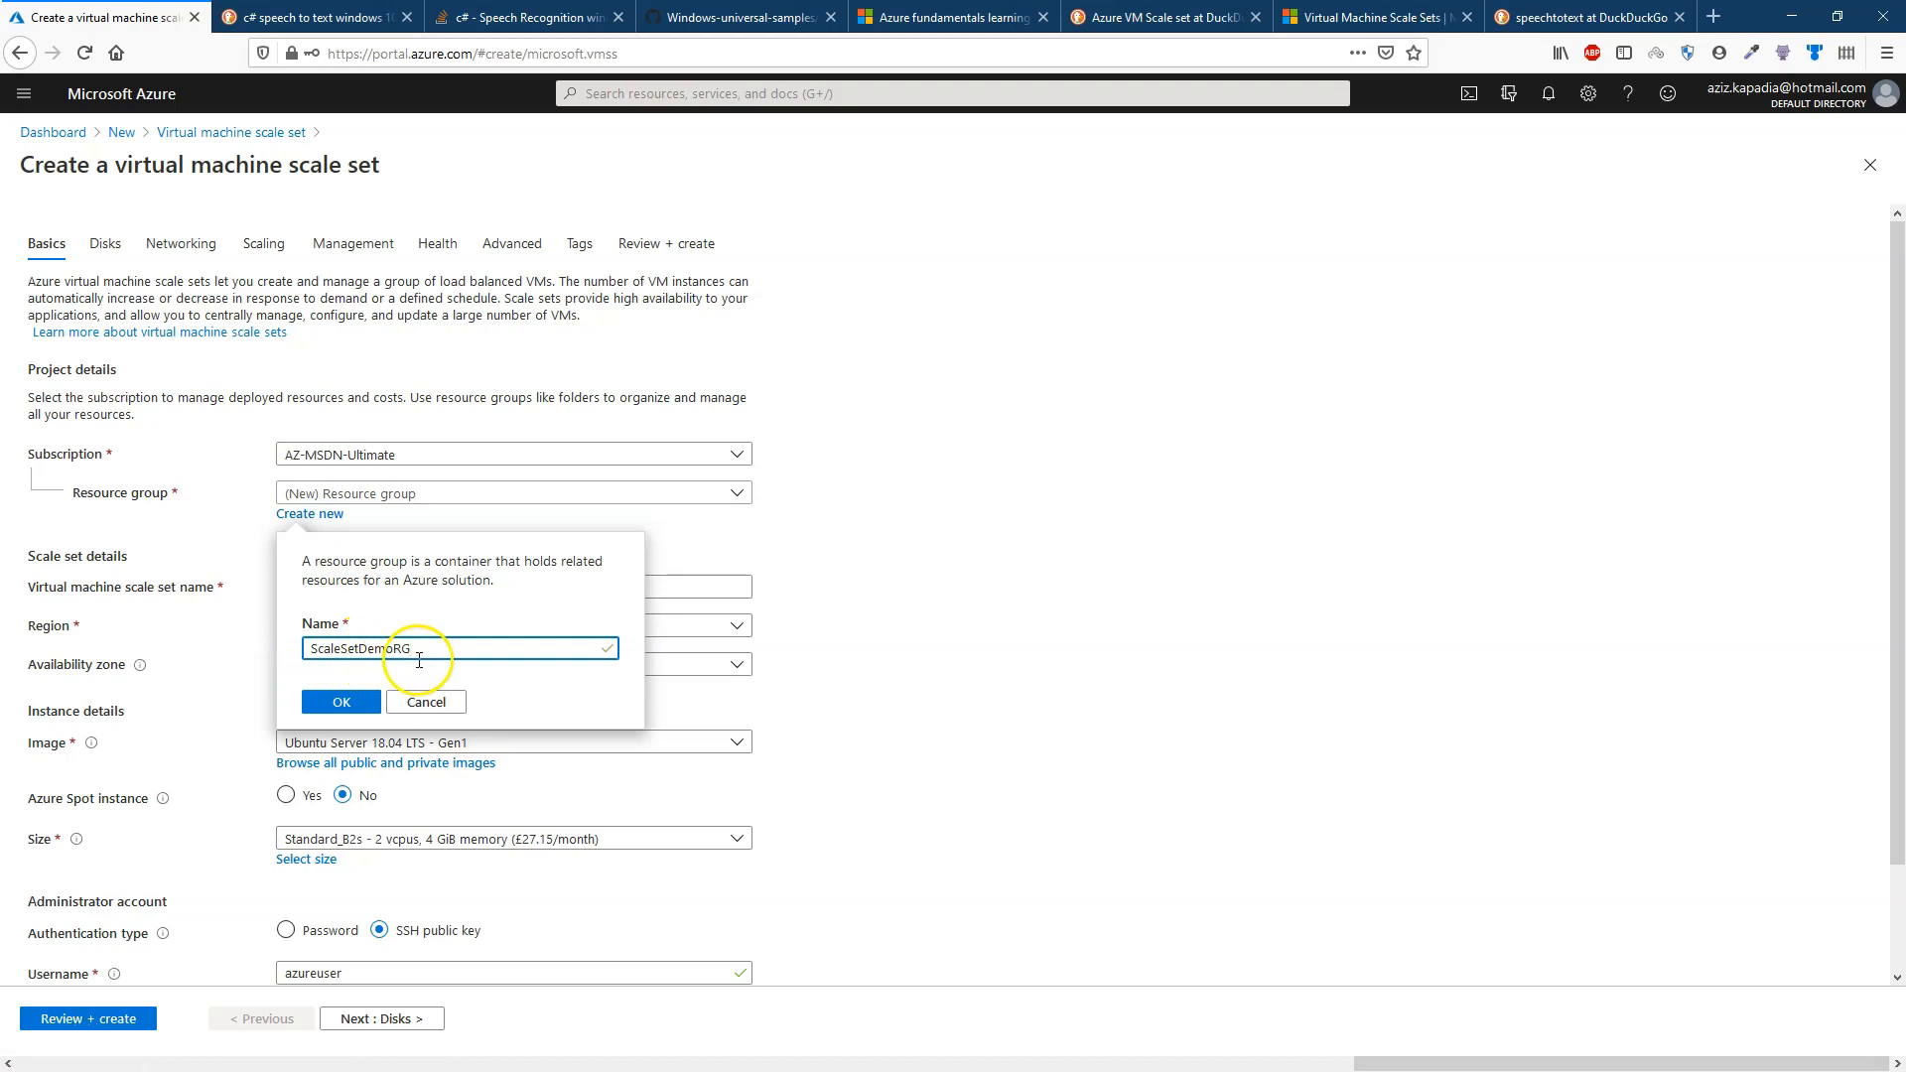
Create the new resource group ScaleSetDemoRG and name the virtual machine scale set VMDemoSS.
click(340, 702)
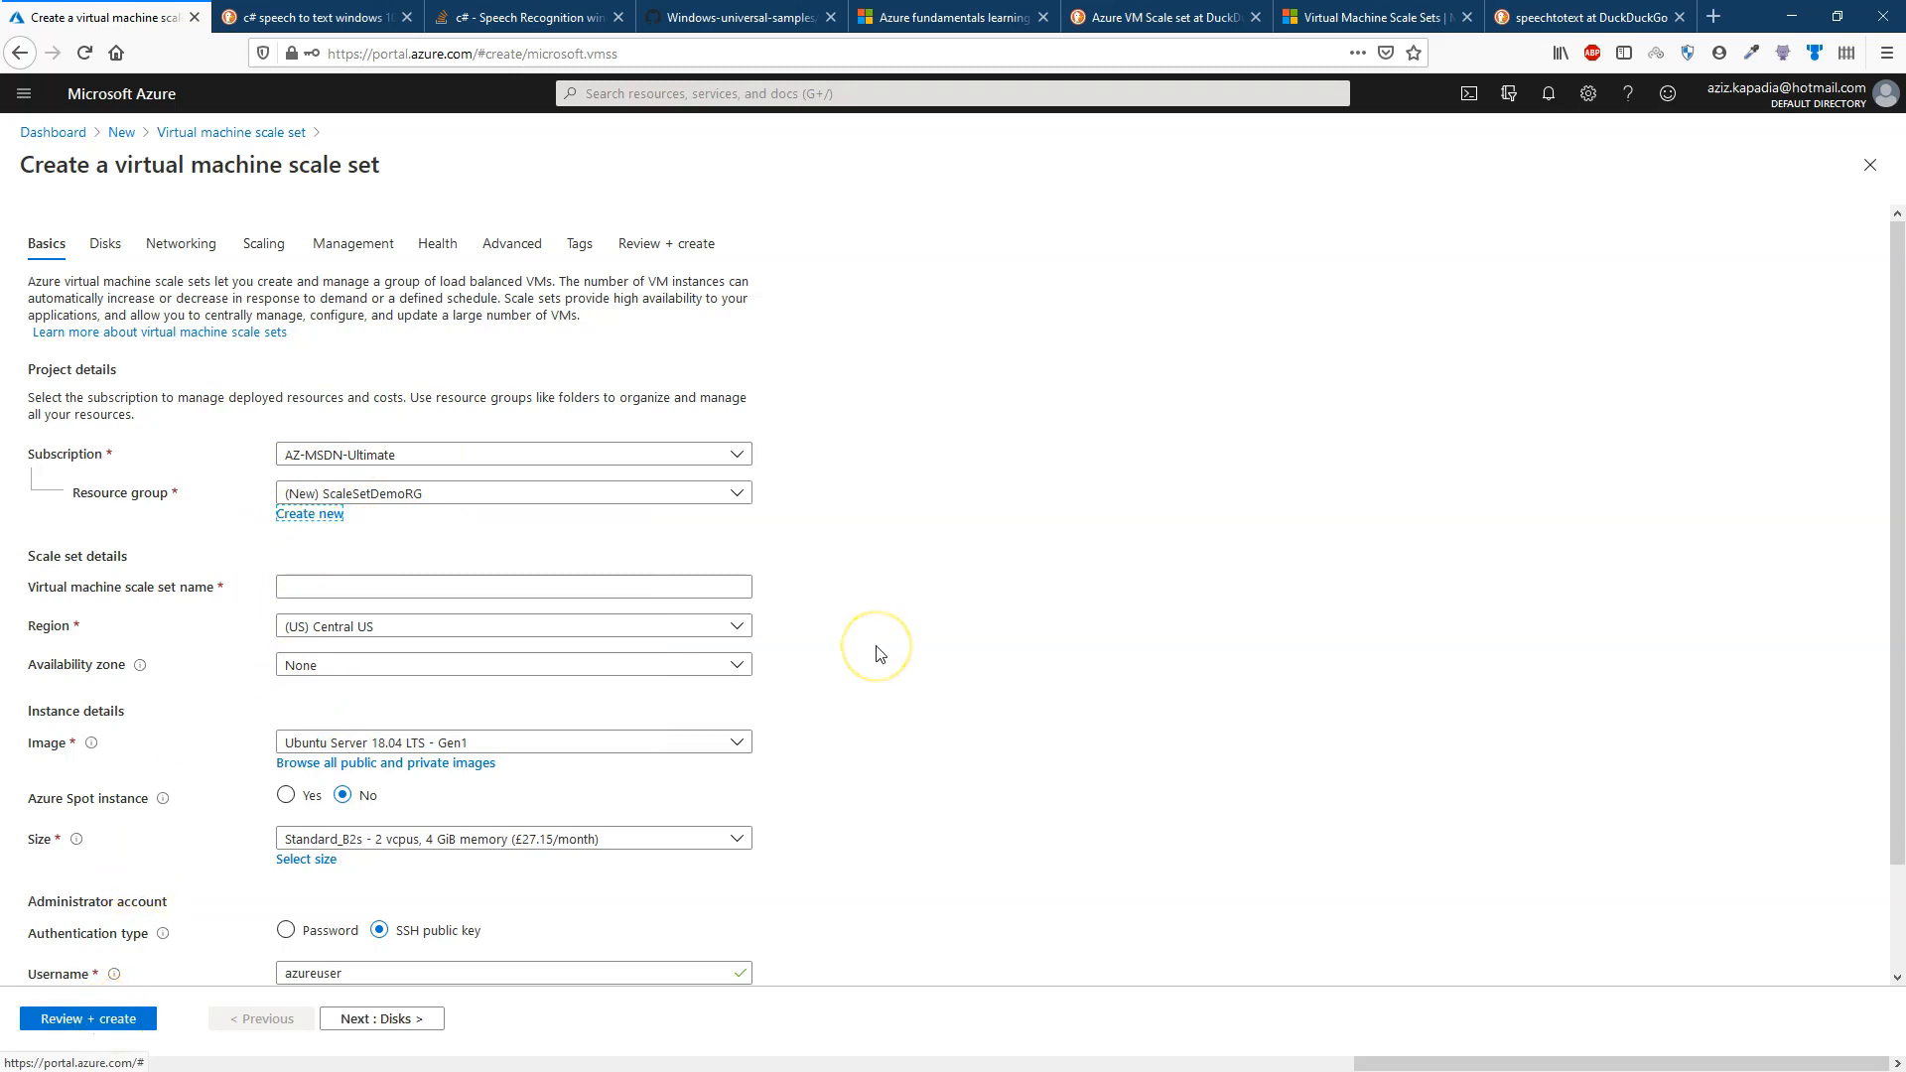
click(481, 582)
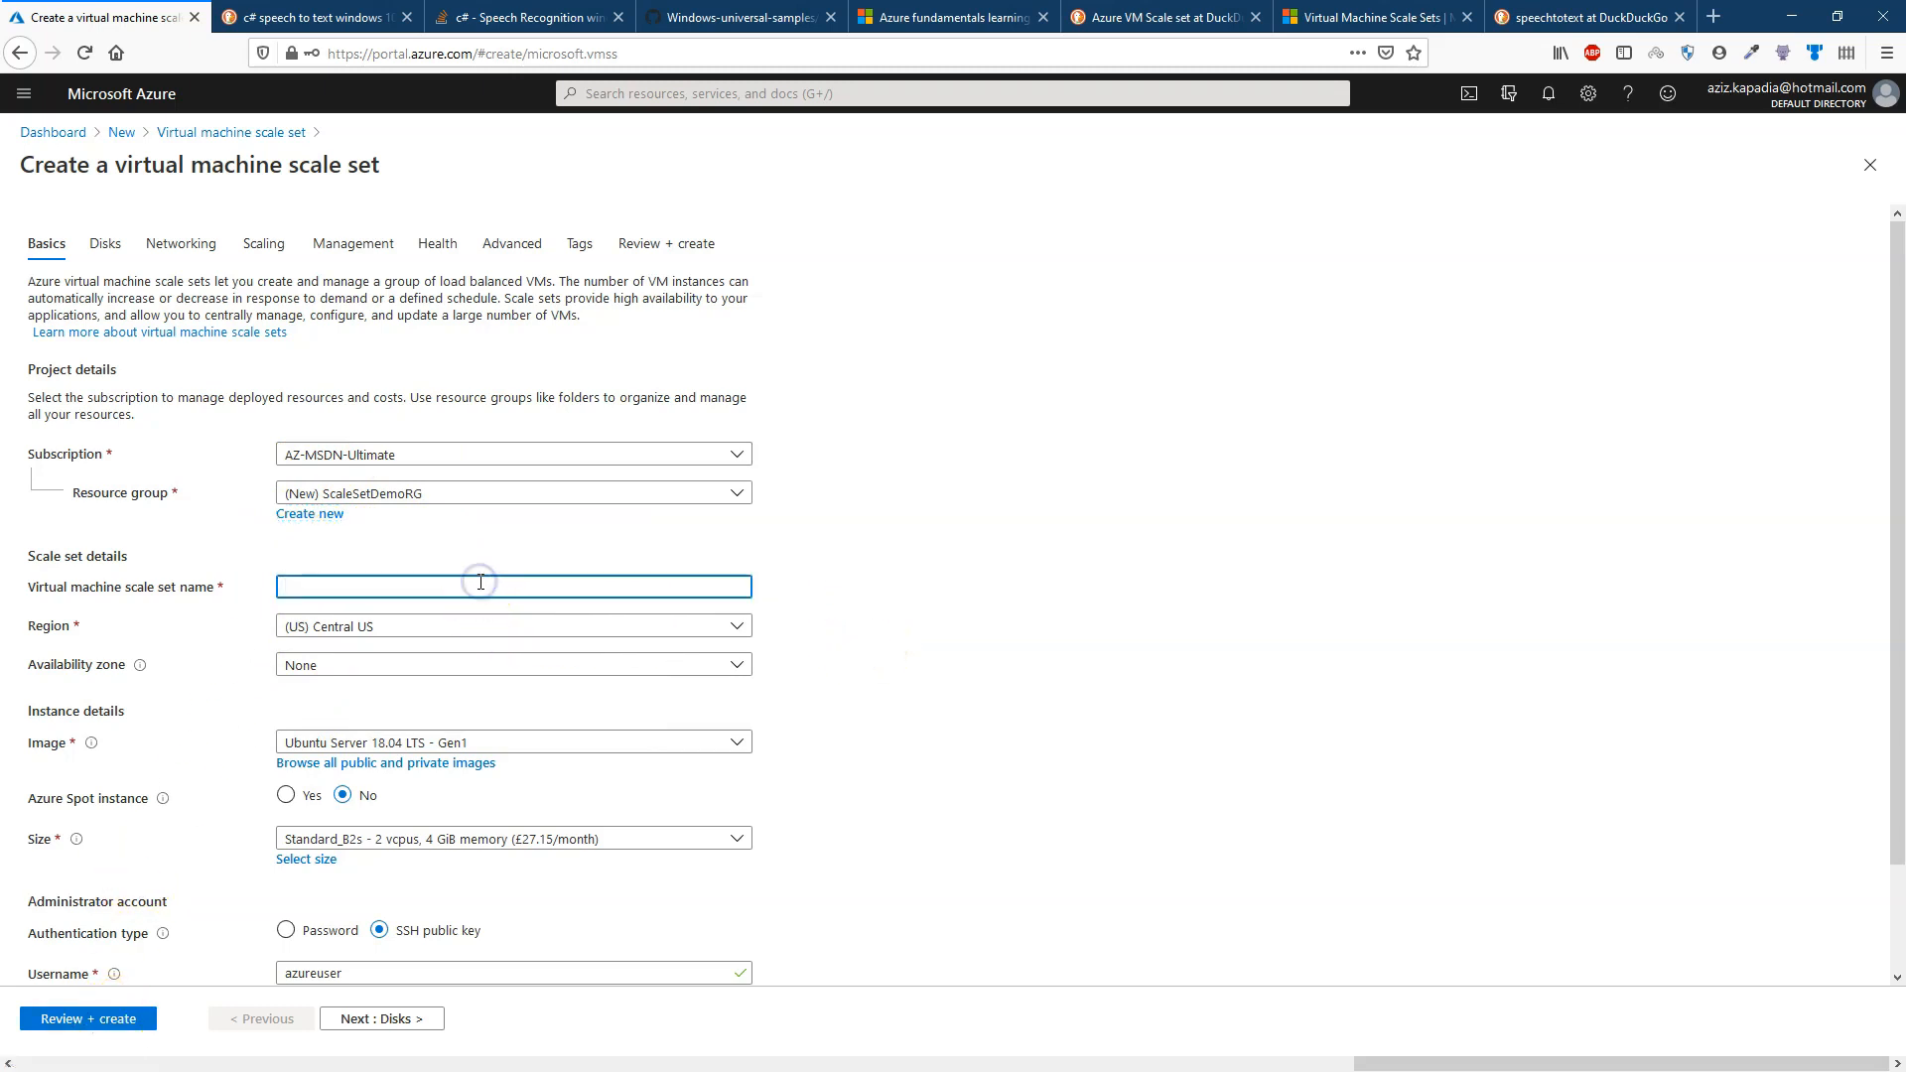
text(VMDe)
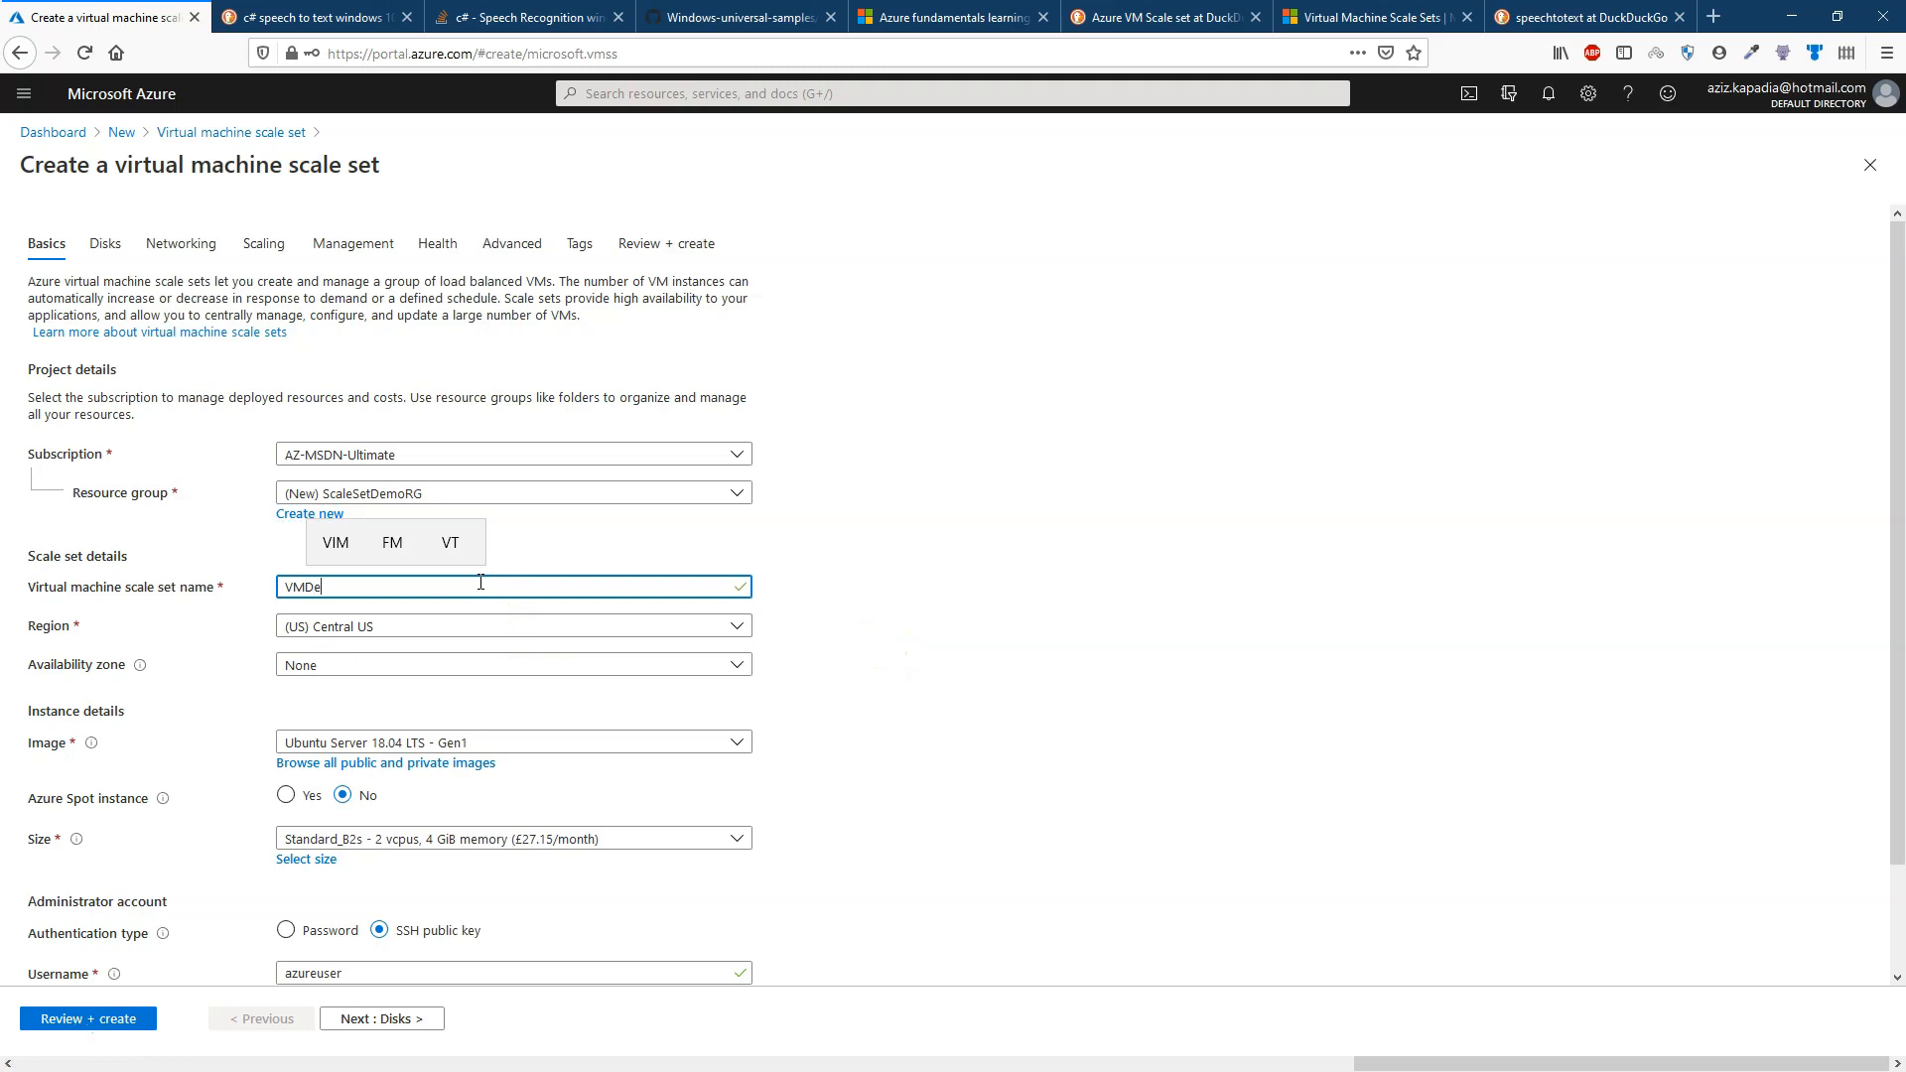
text(moSS)
click(234, 957)
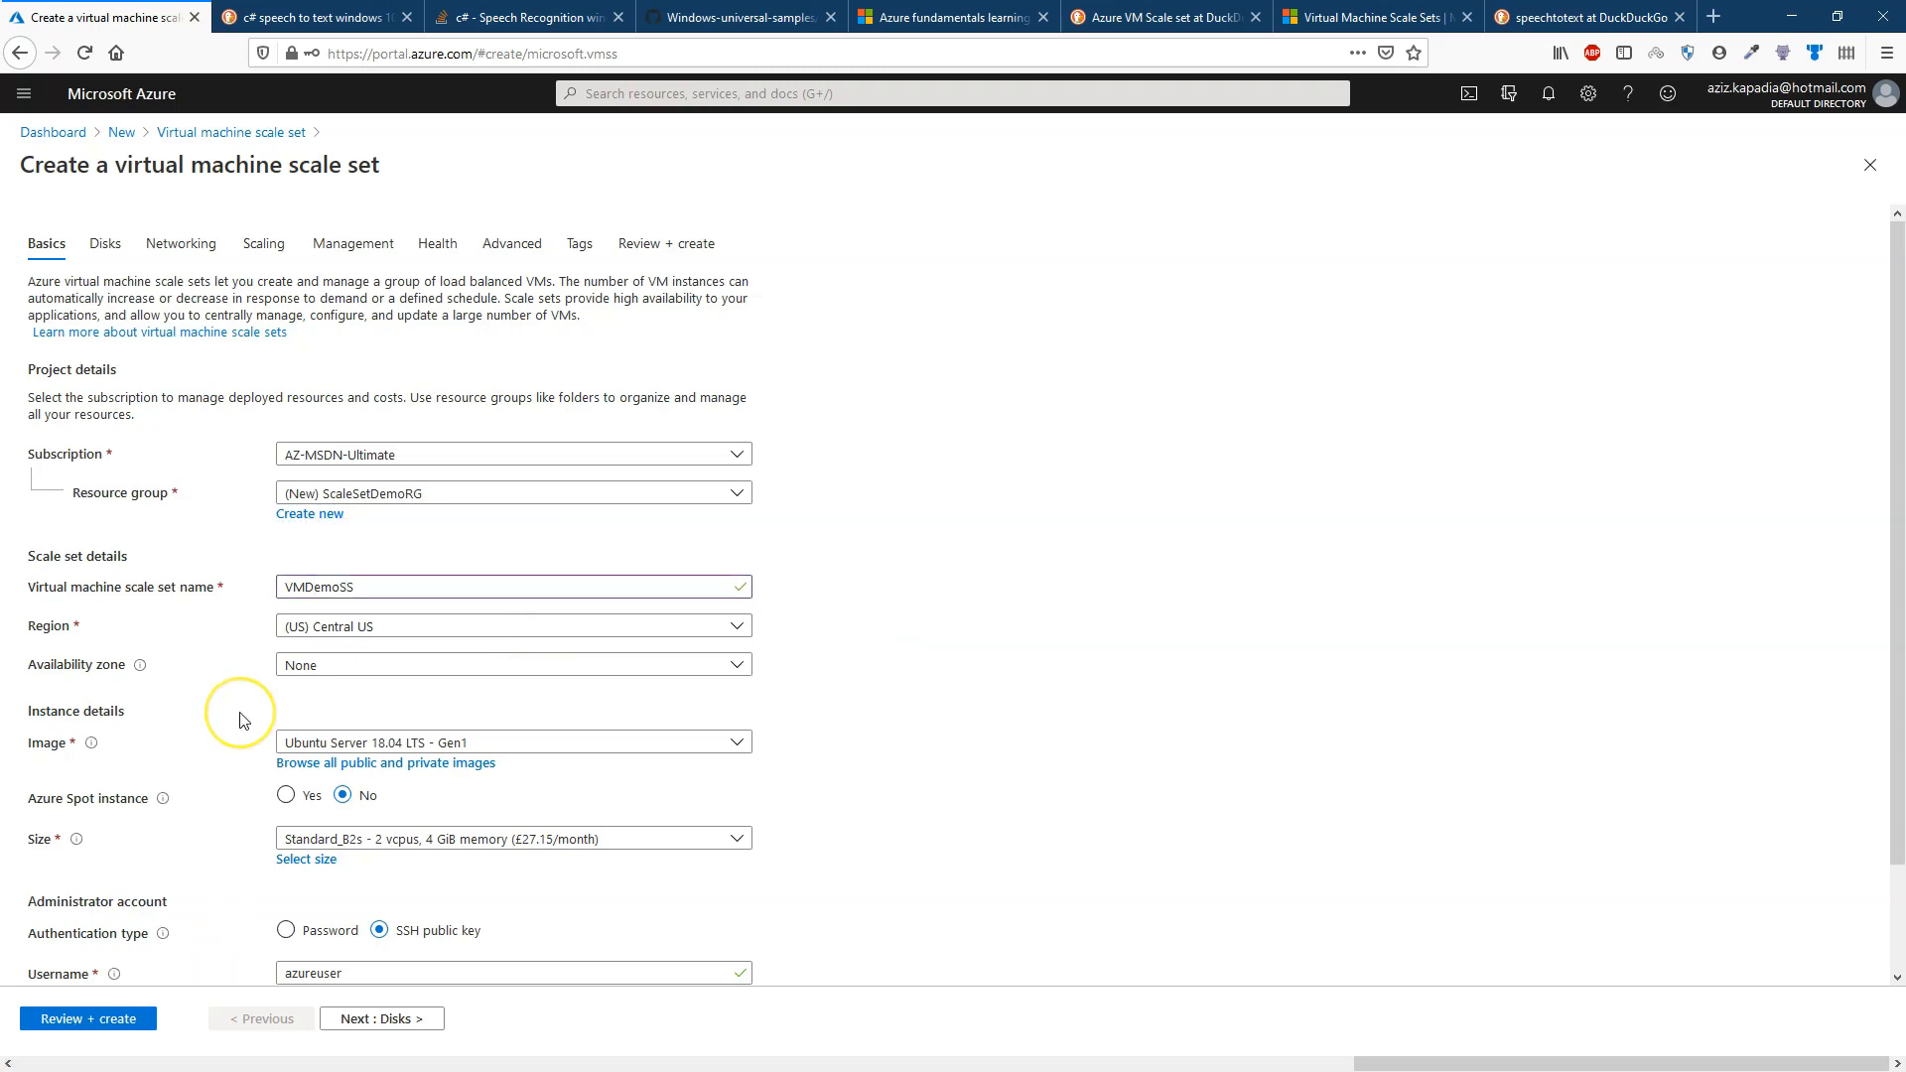
Set the scale set's region to (Europe) UK South and select availability zones 1 and 2.
click(370, 629)
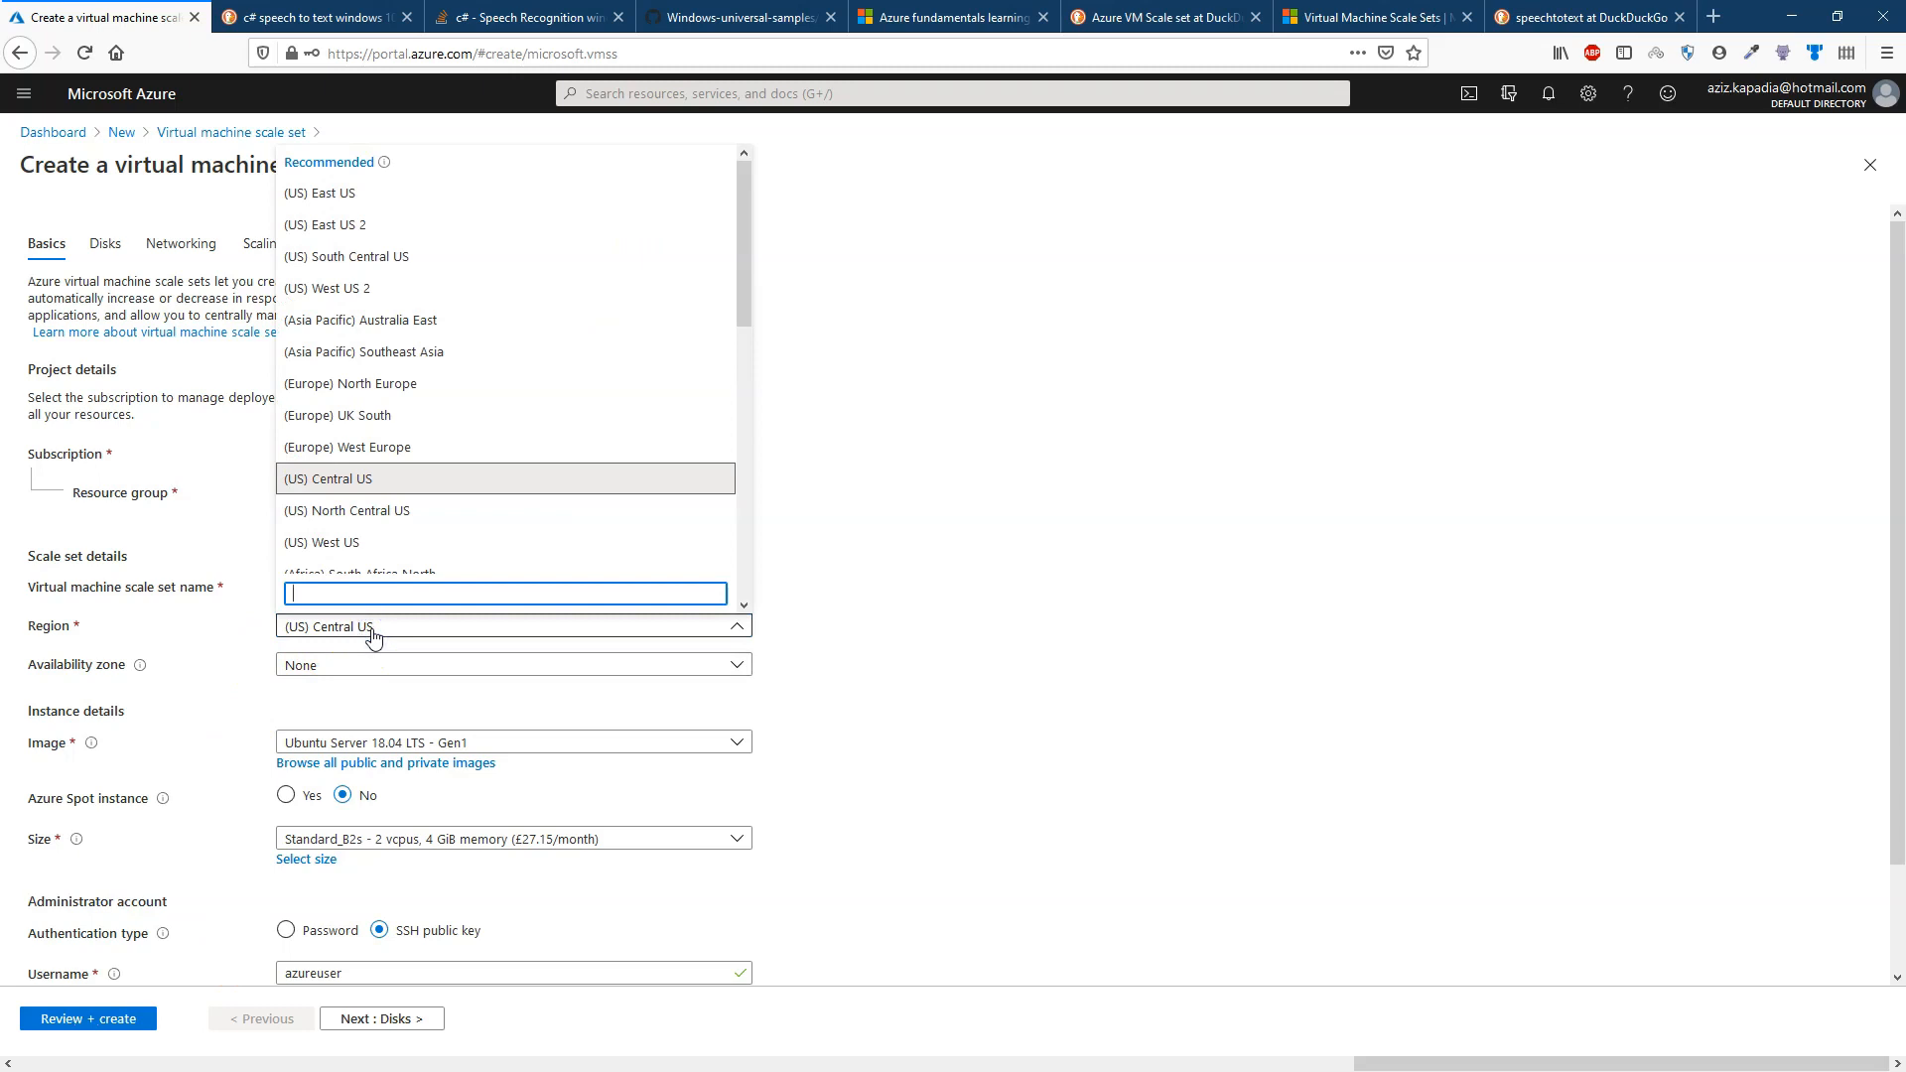
click(385, 416)
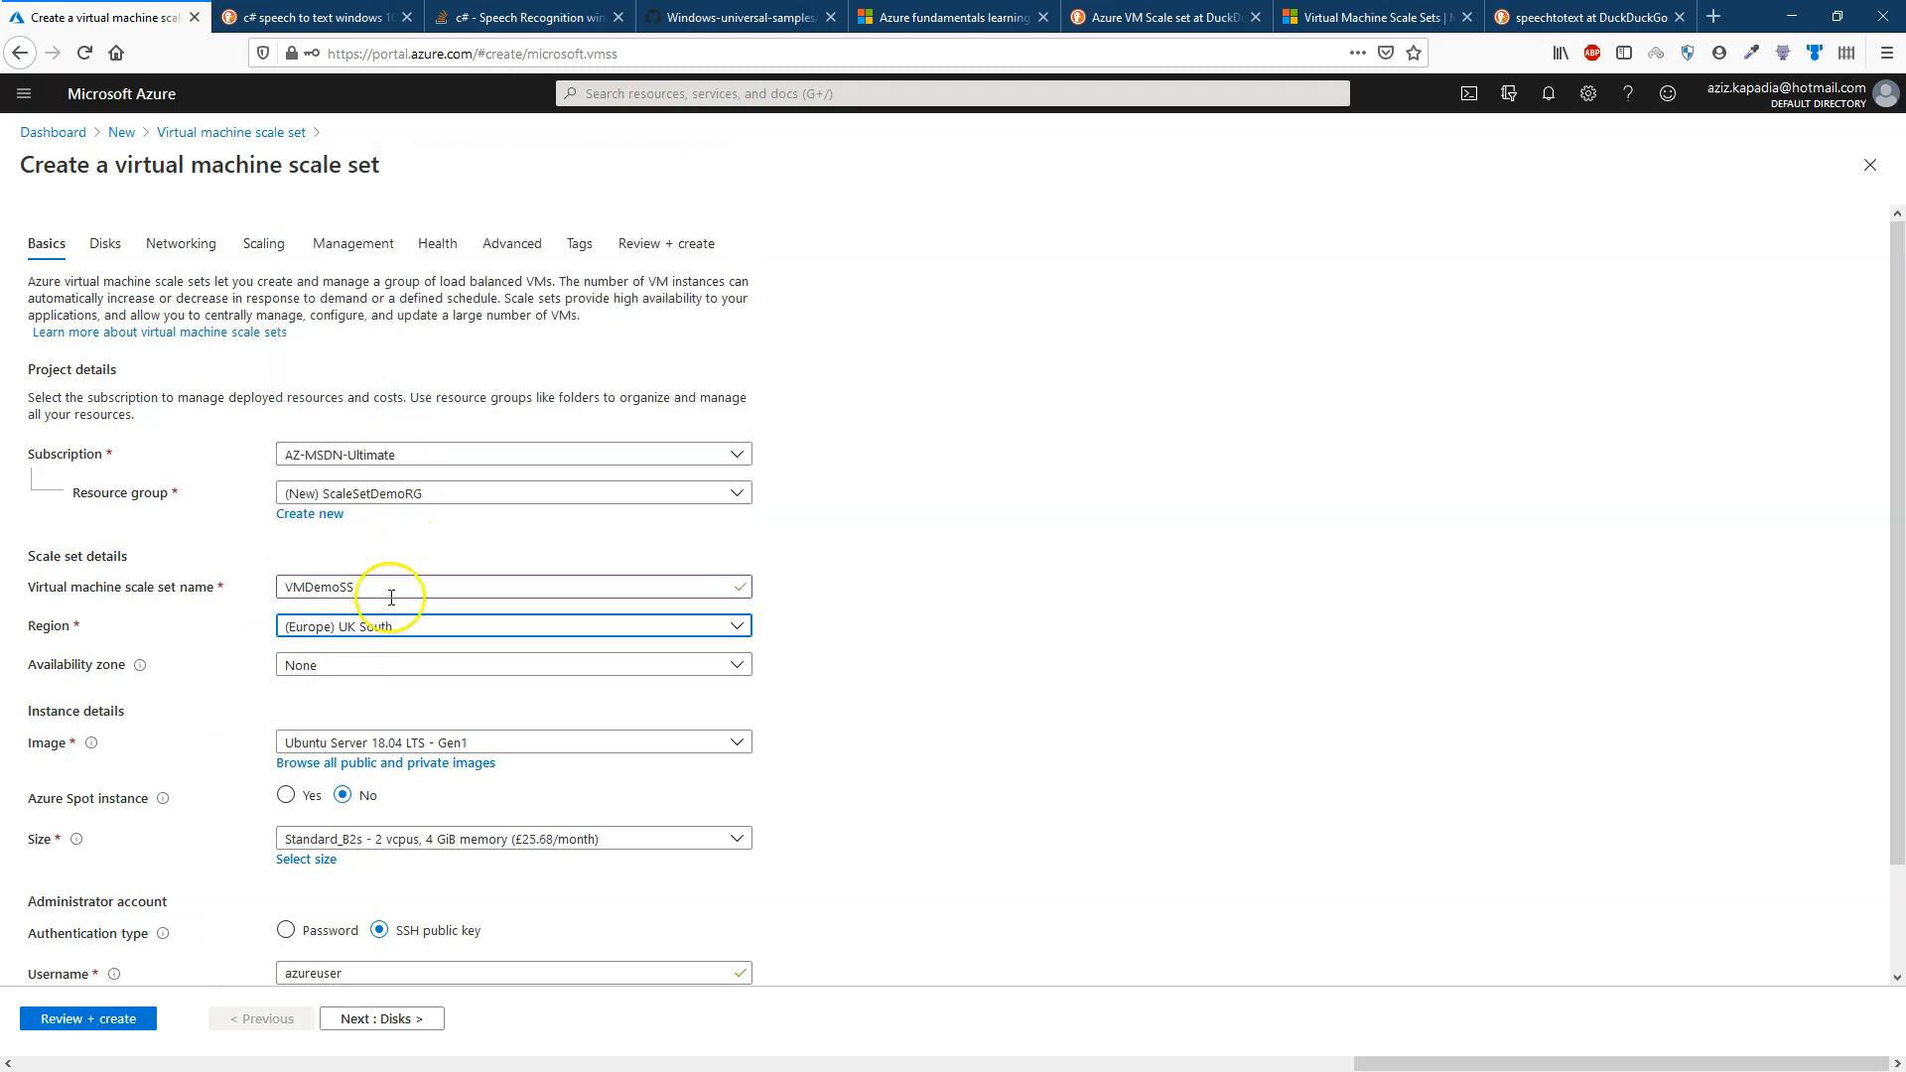
click(329, 671)
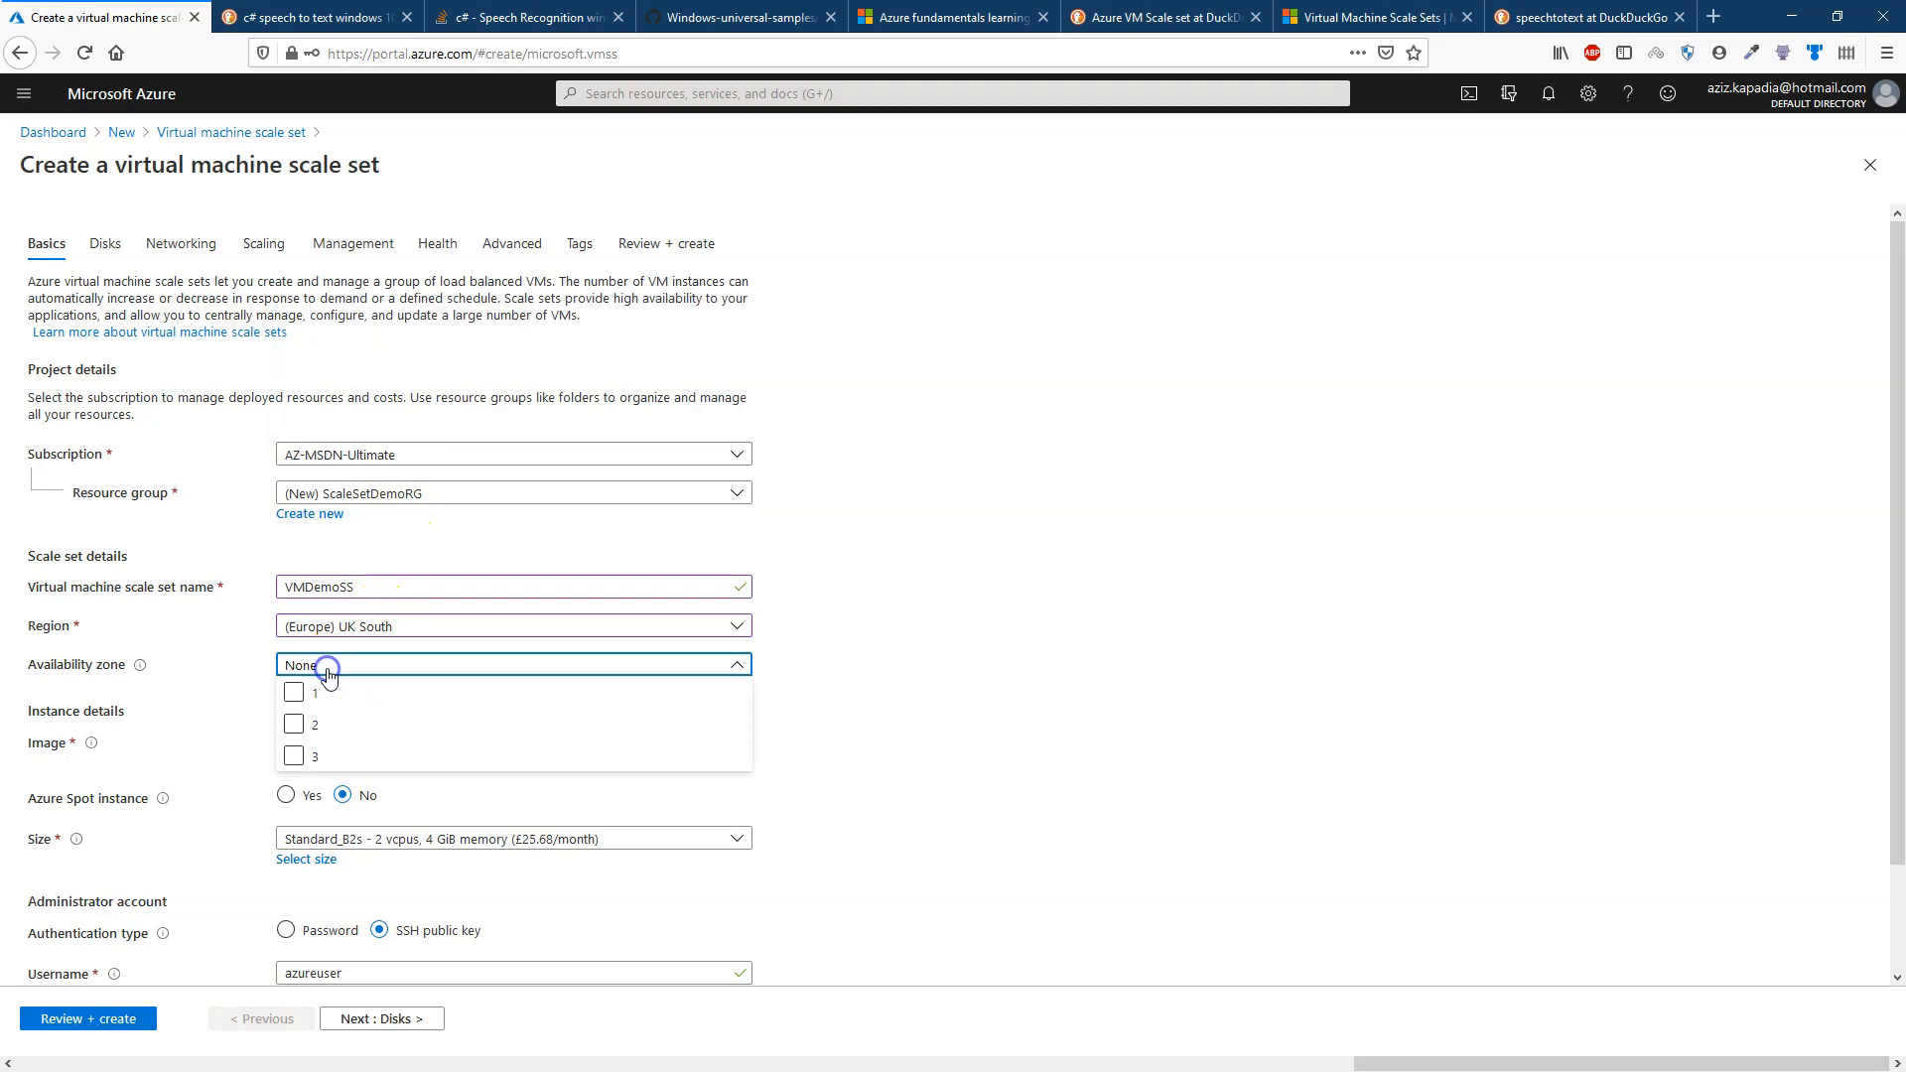
click(293, 693)
click(293, 725)
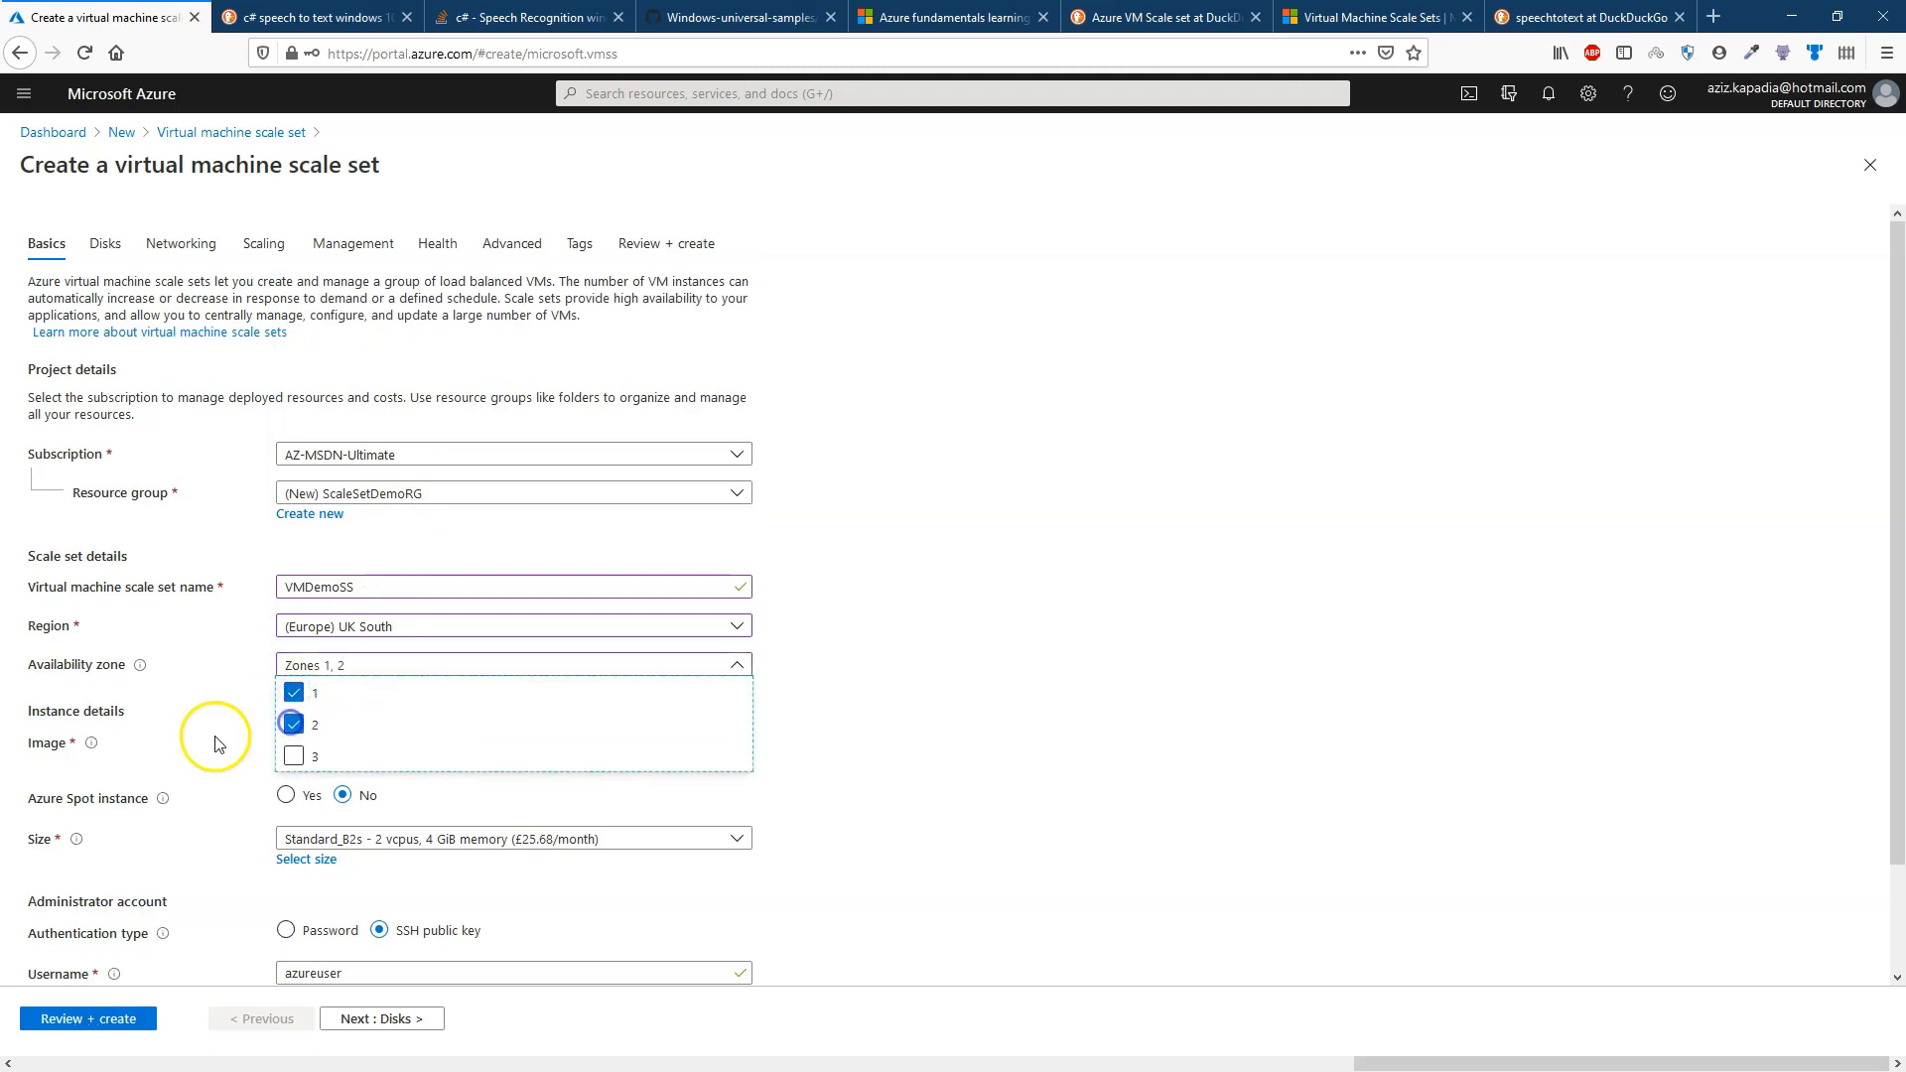
click(213, 703)
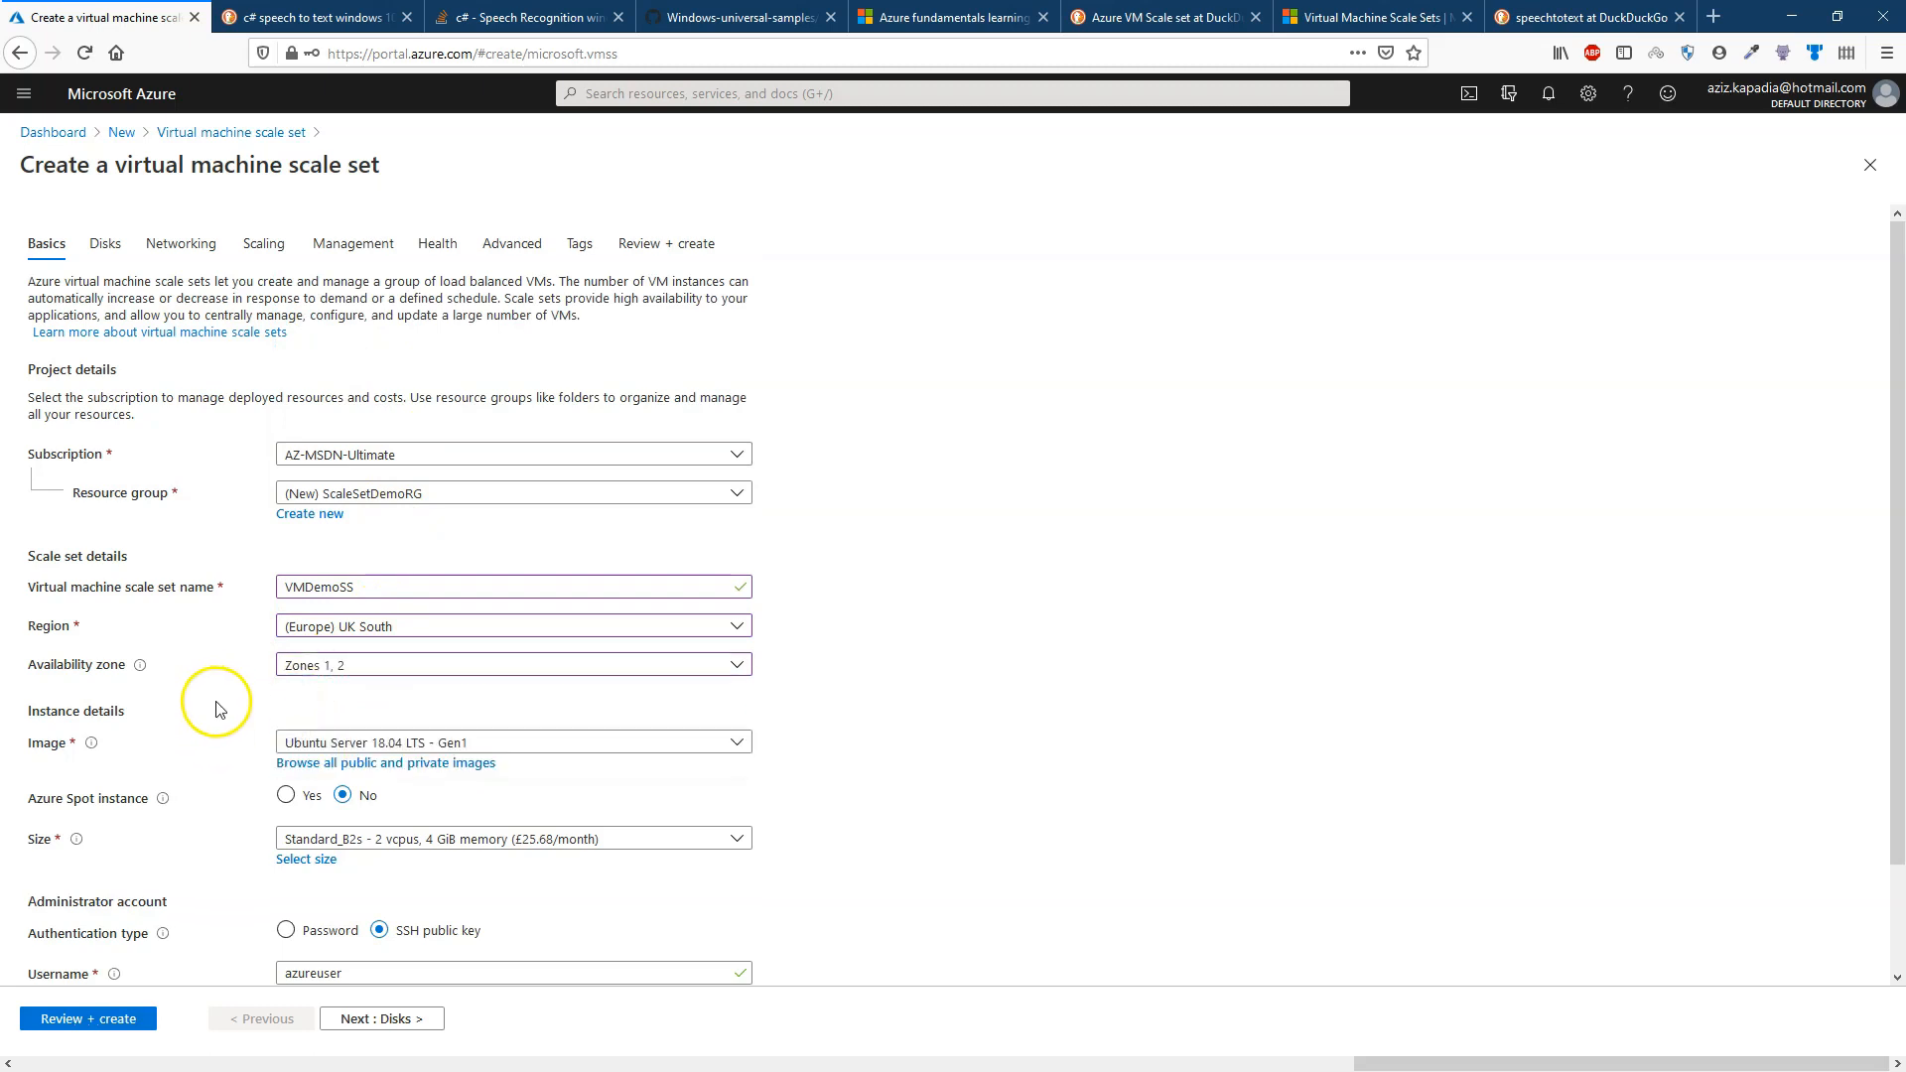
Switch the region to (Europe) UK West to check its availability zone support, and return it to (Europe) UK South.
click(410, 628)
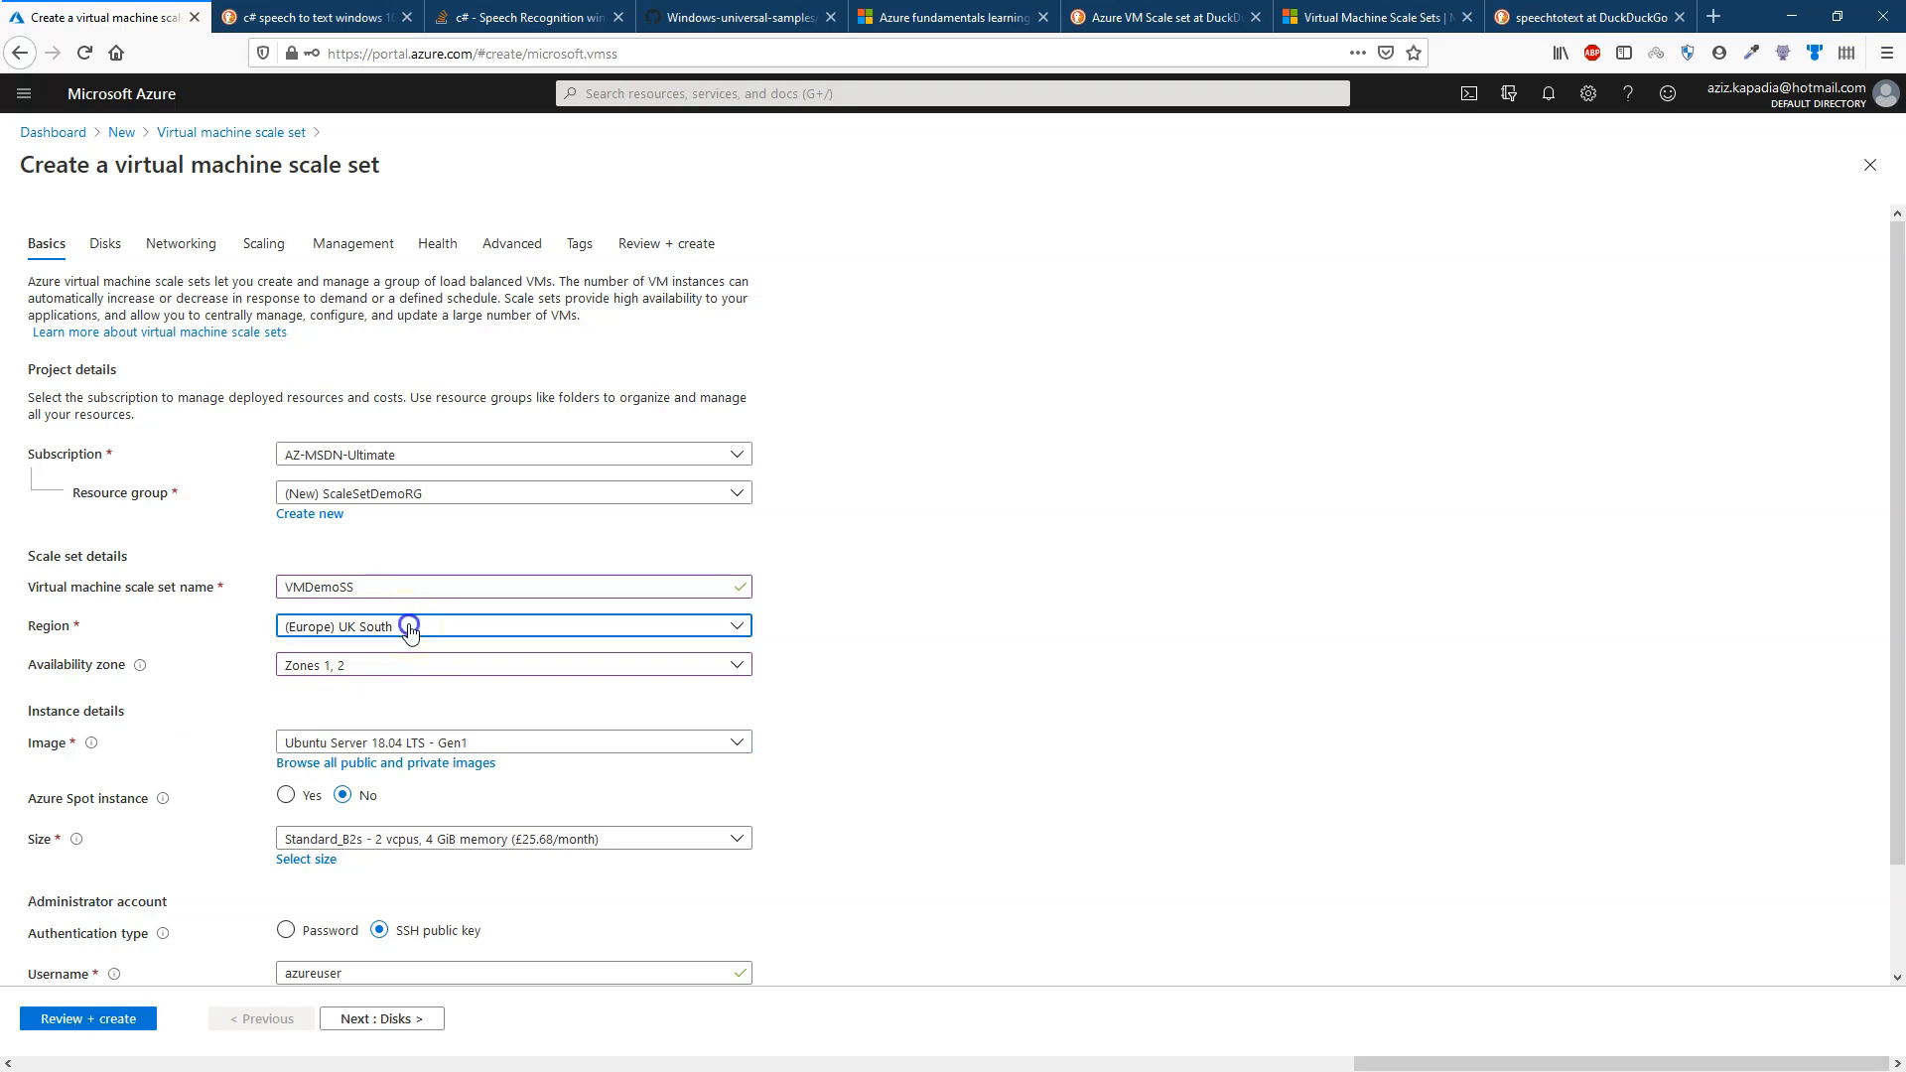
scroll(462, 508, down, 8)
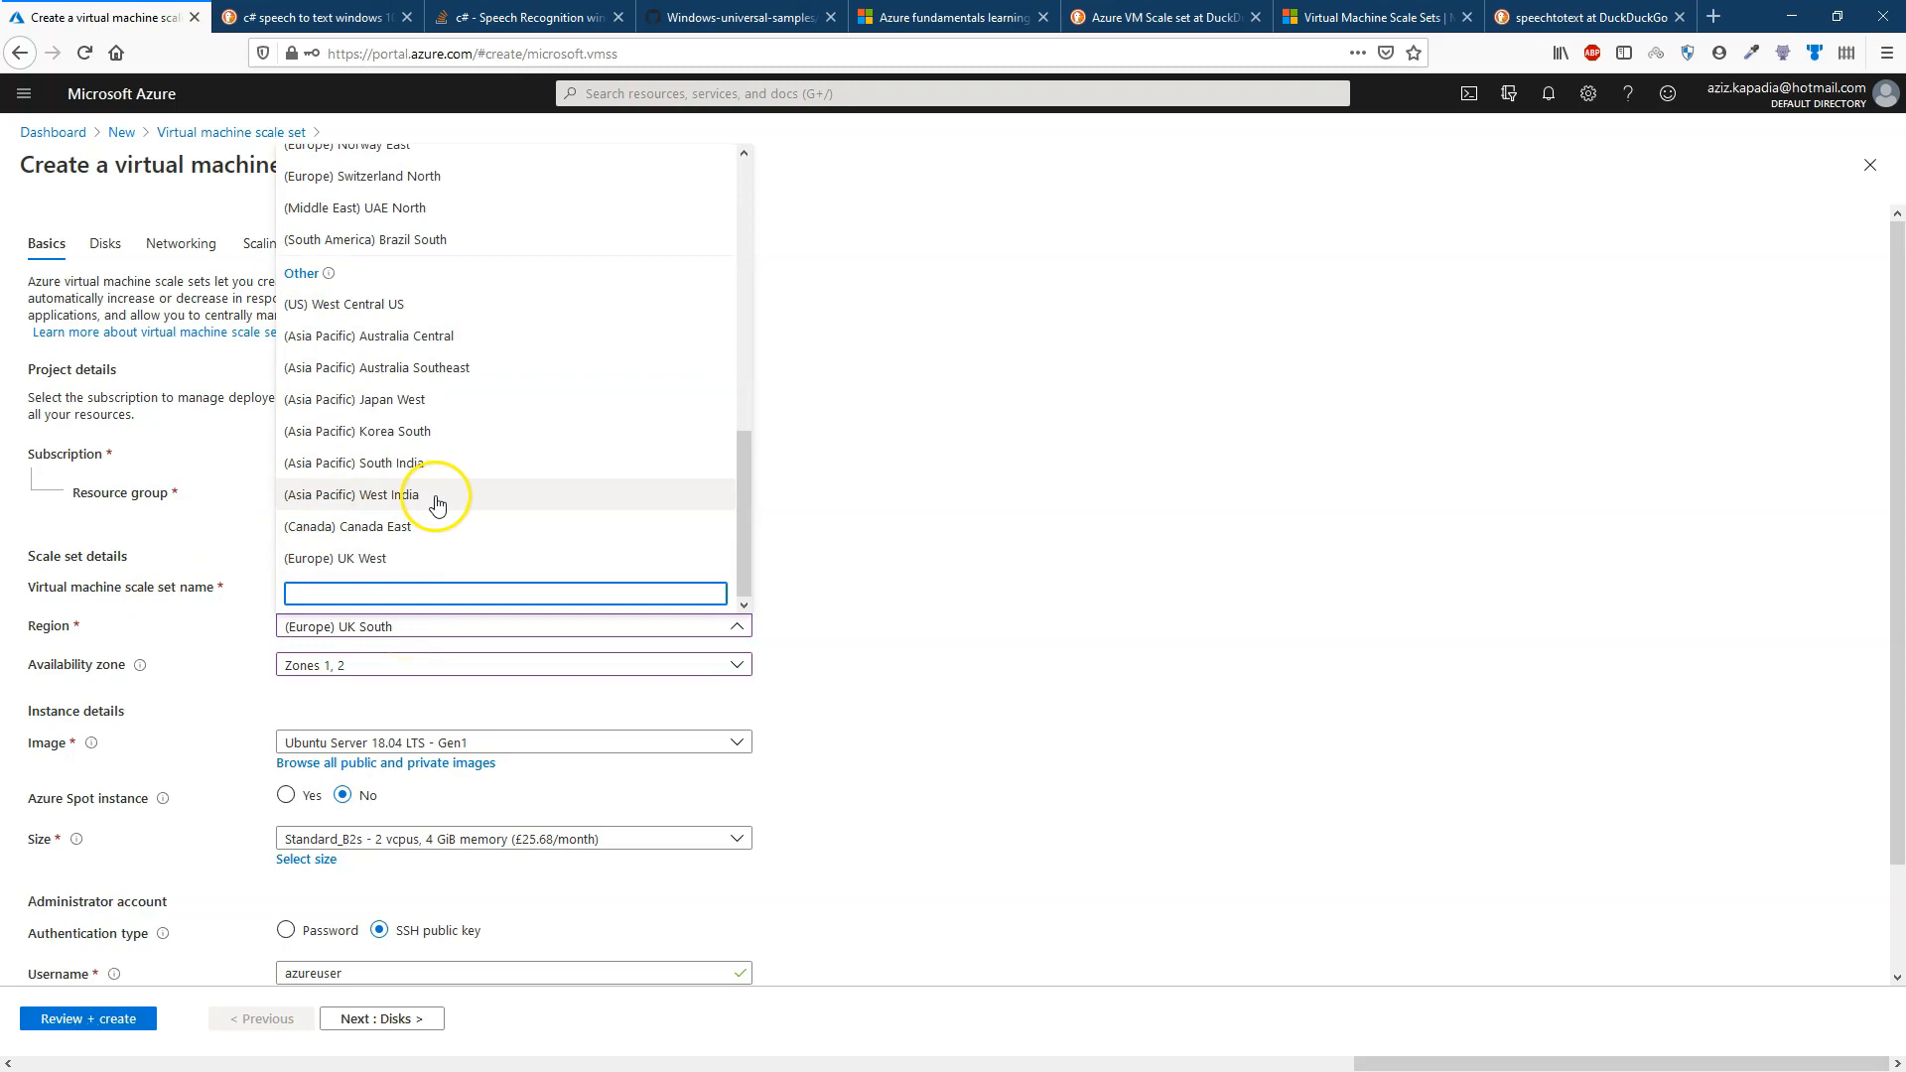
click(347, 559)
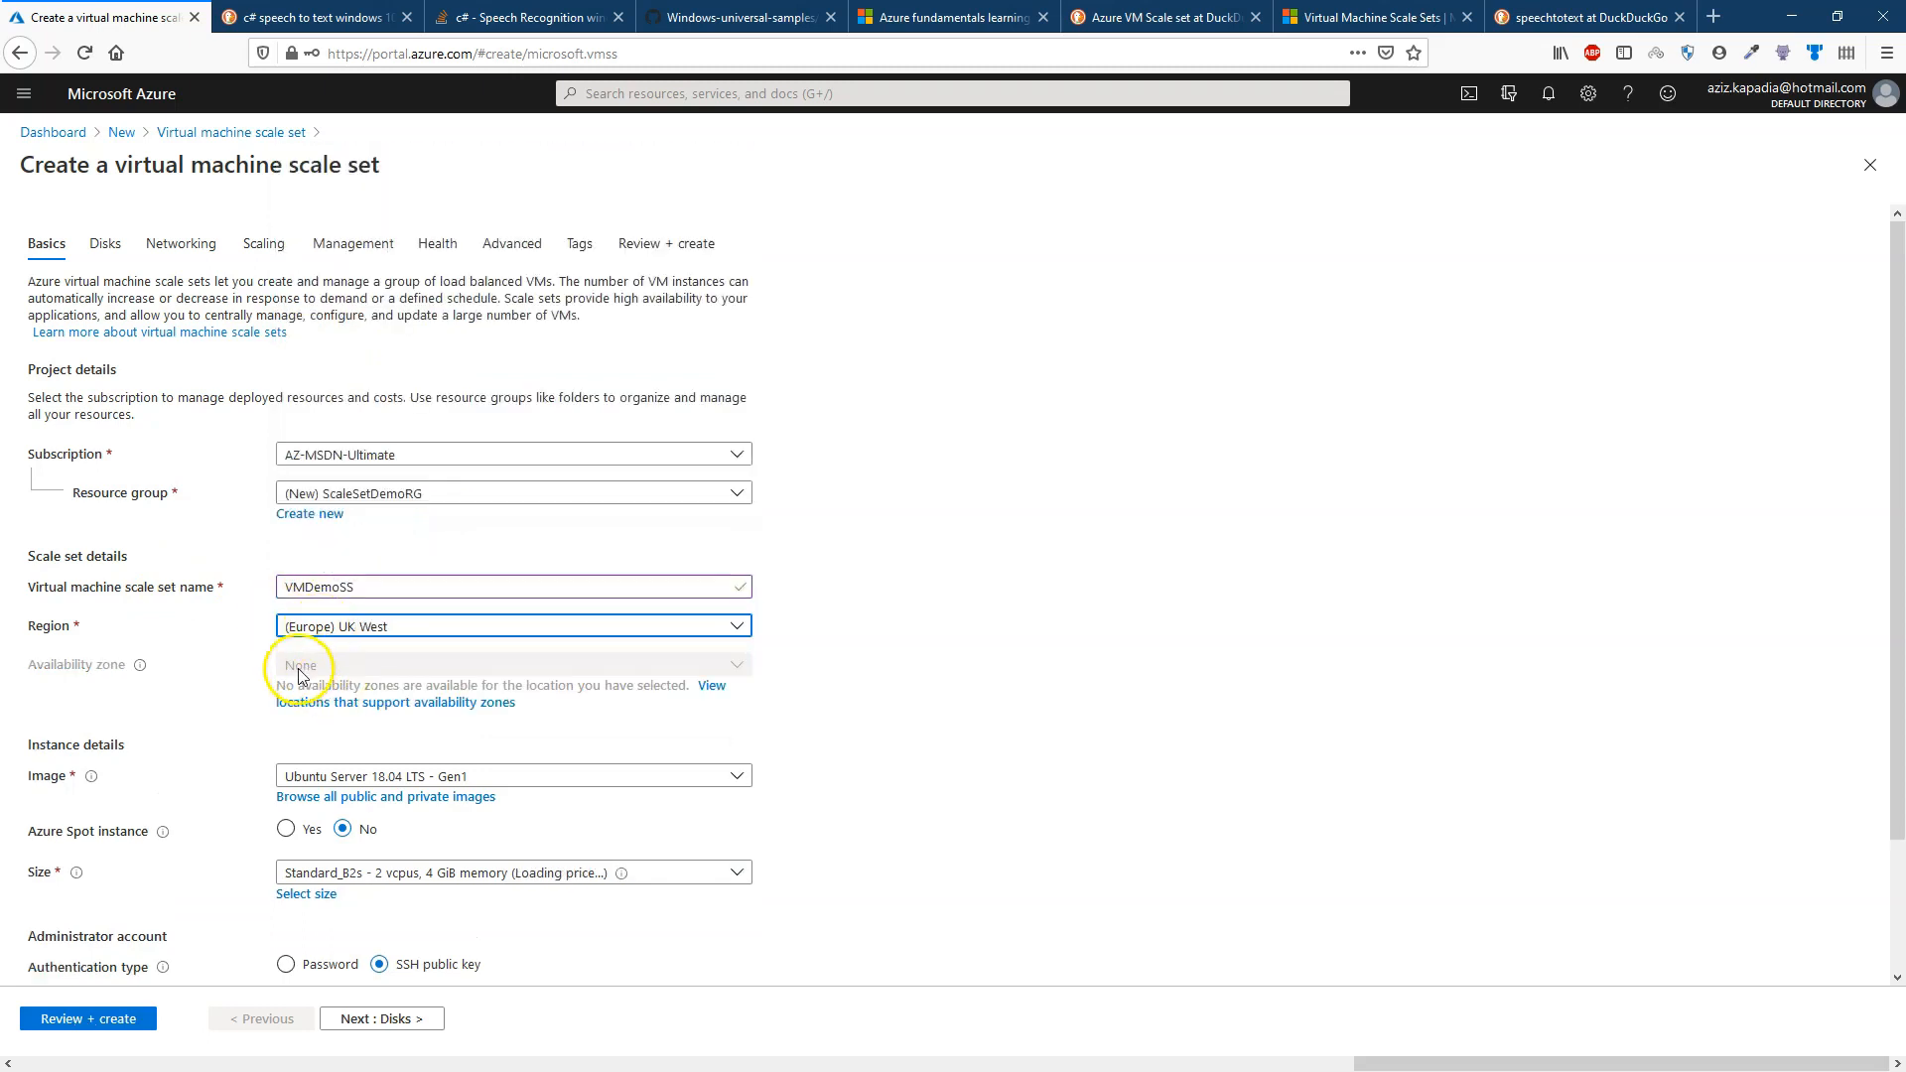
click(326, 626)
scroll(429, 483, up, 5)
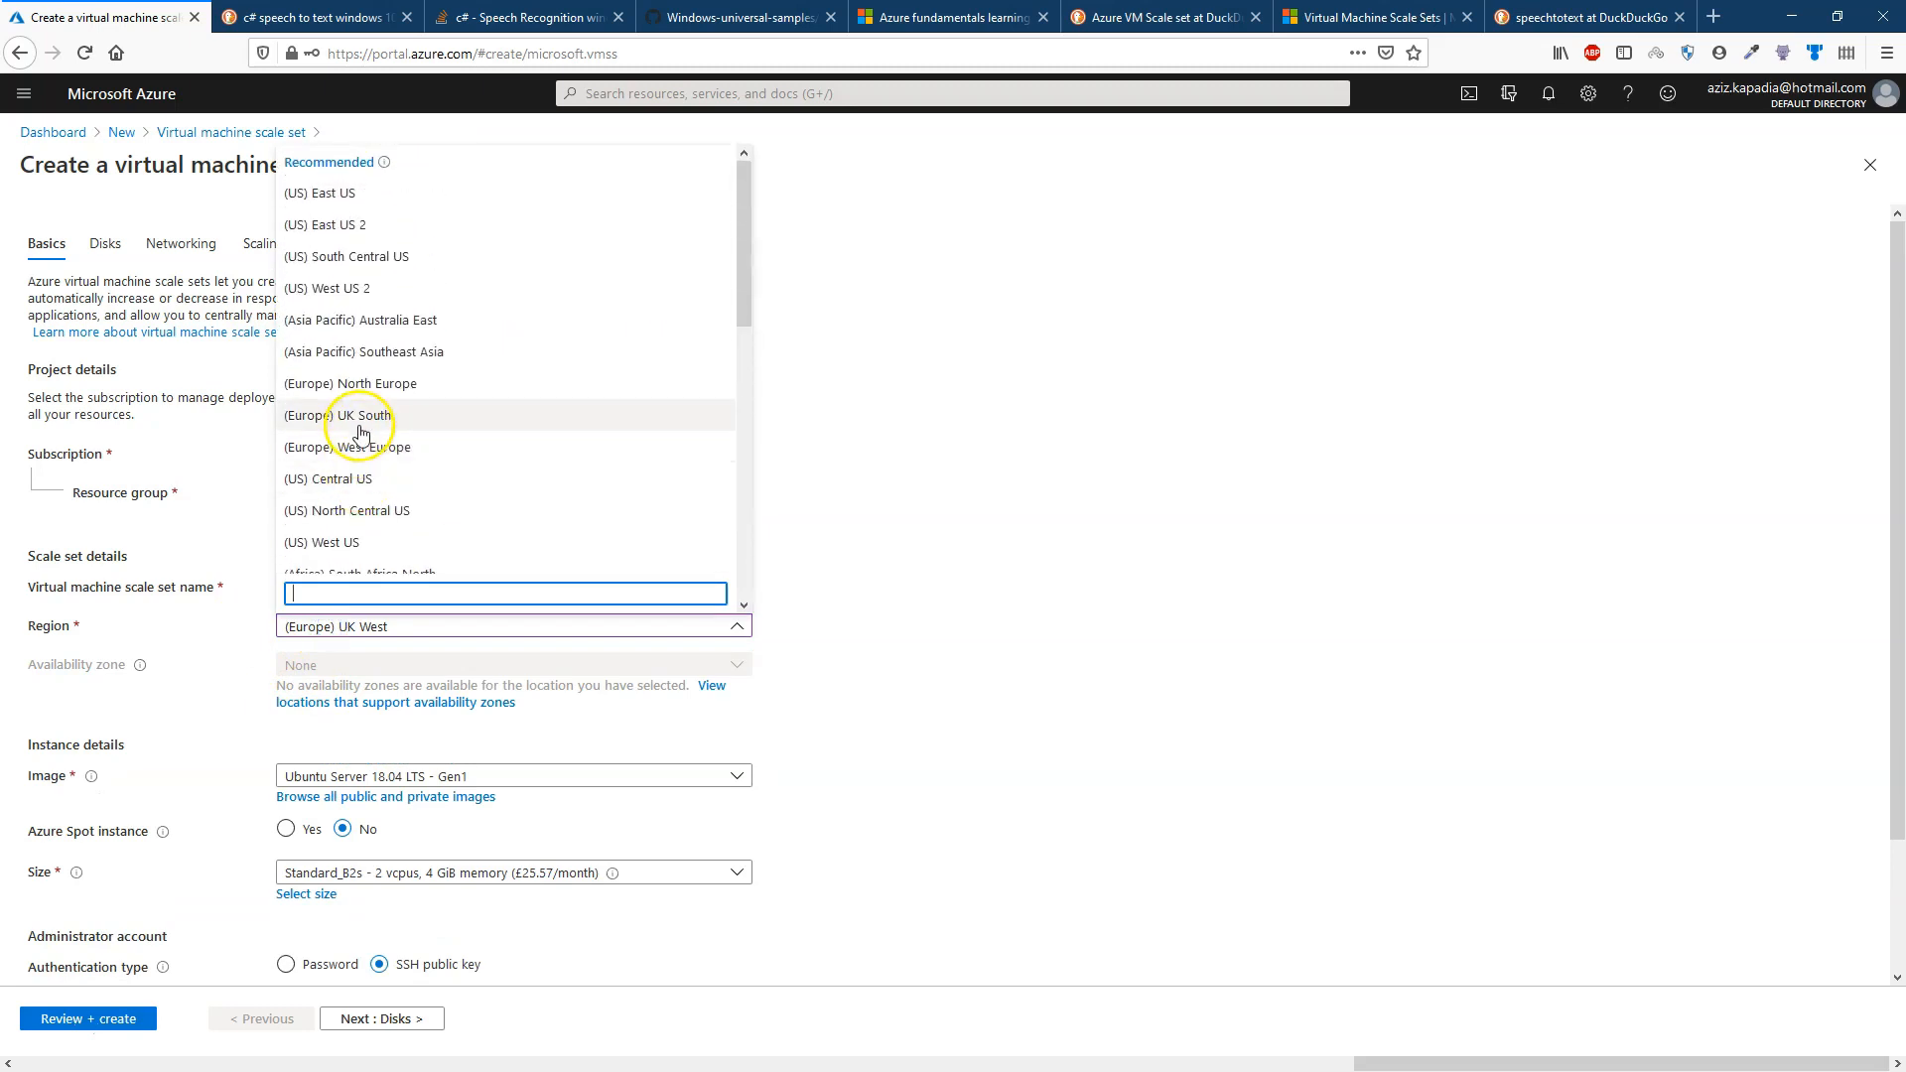
click(361, 416)
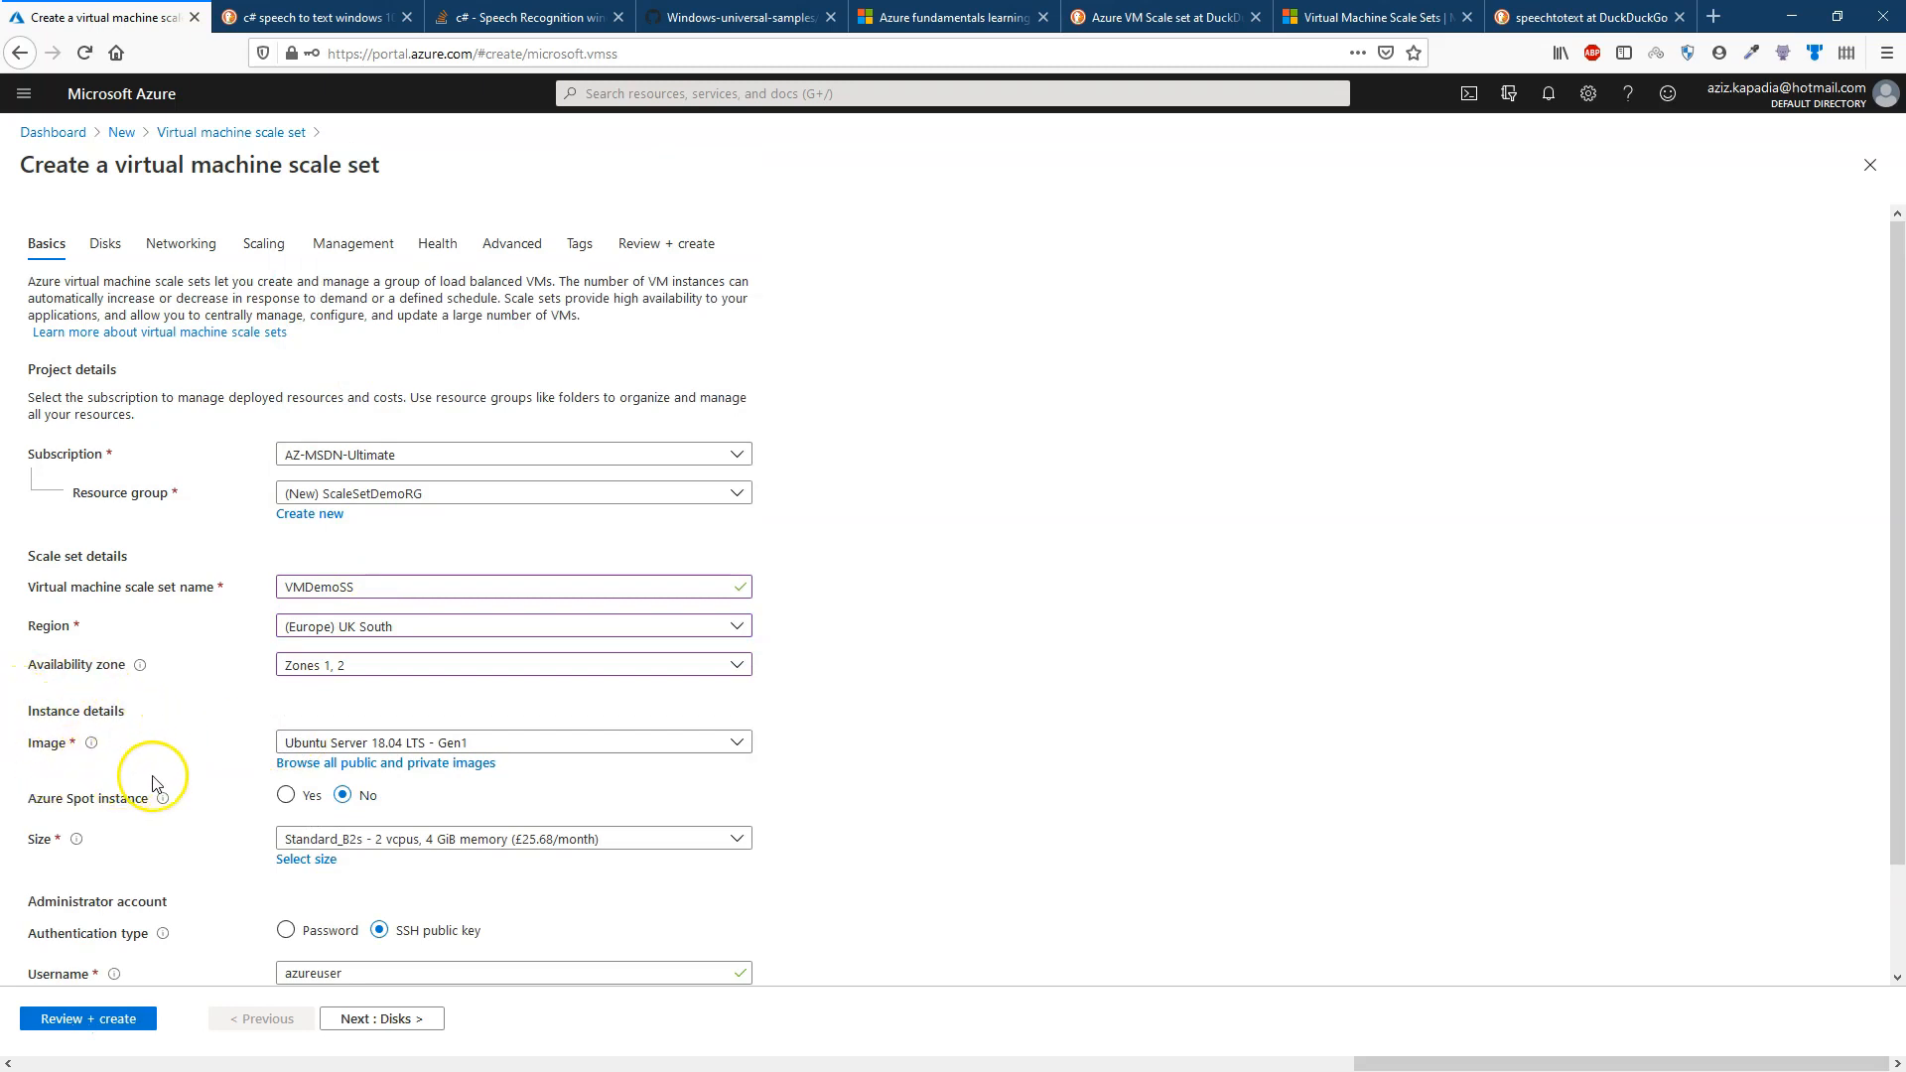
Set the scale set image to Windows Server 2019 Datacenter - Gen1 and the size to Standard_B2s.
click(321, 751)
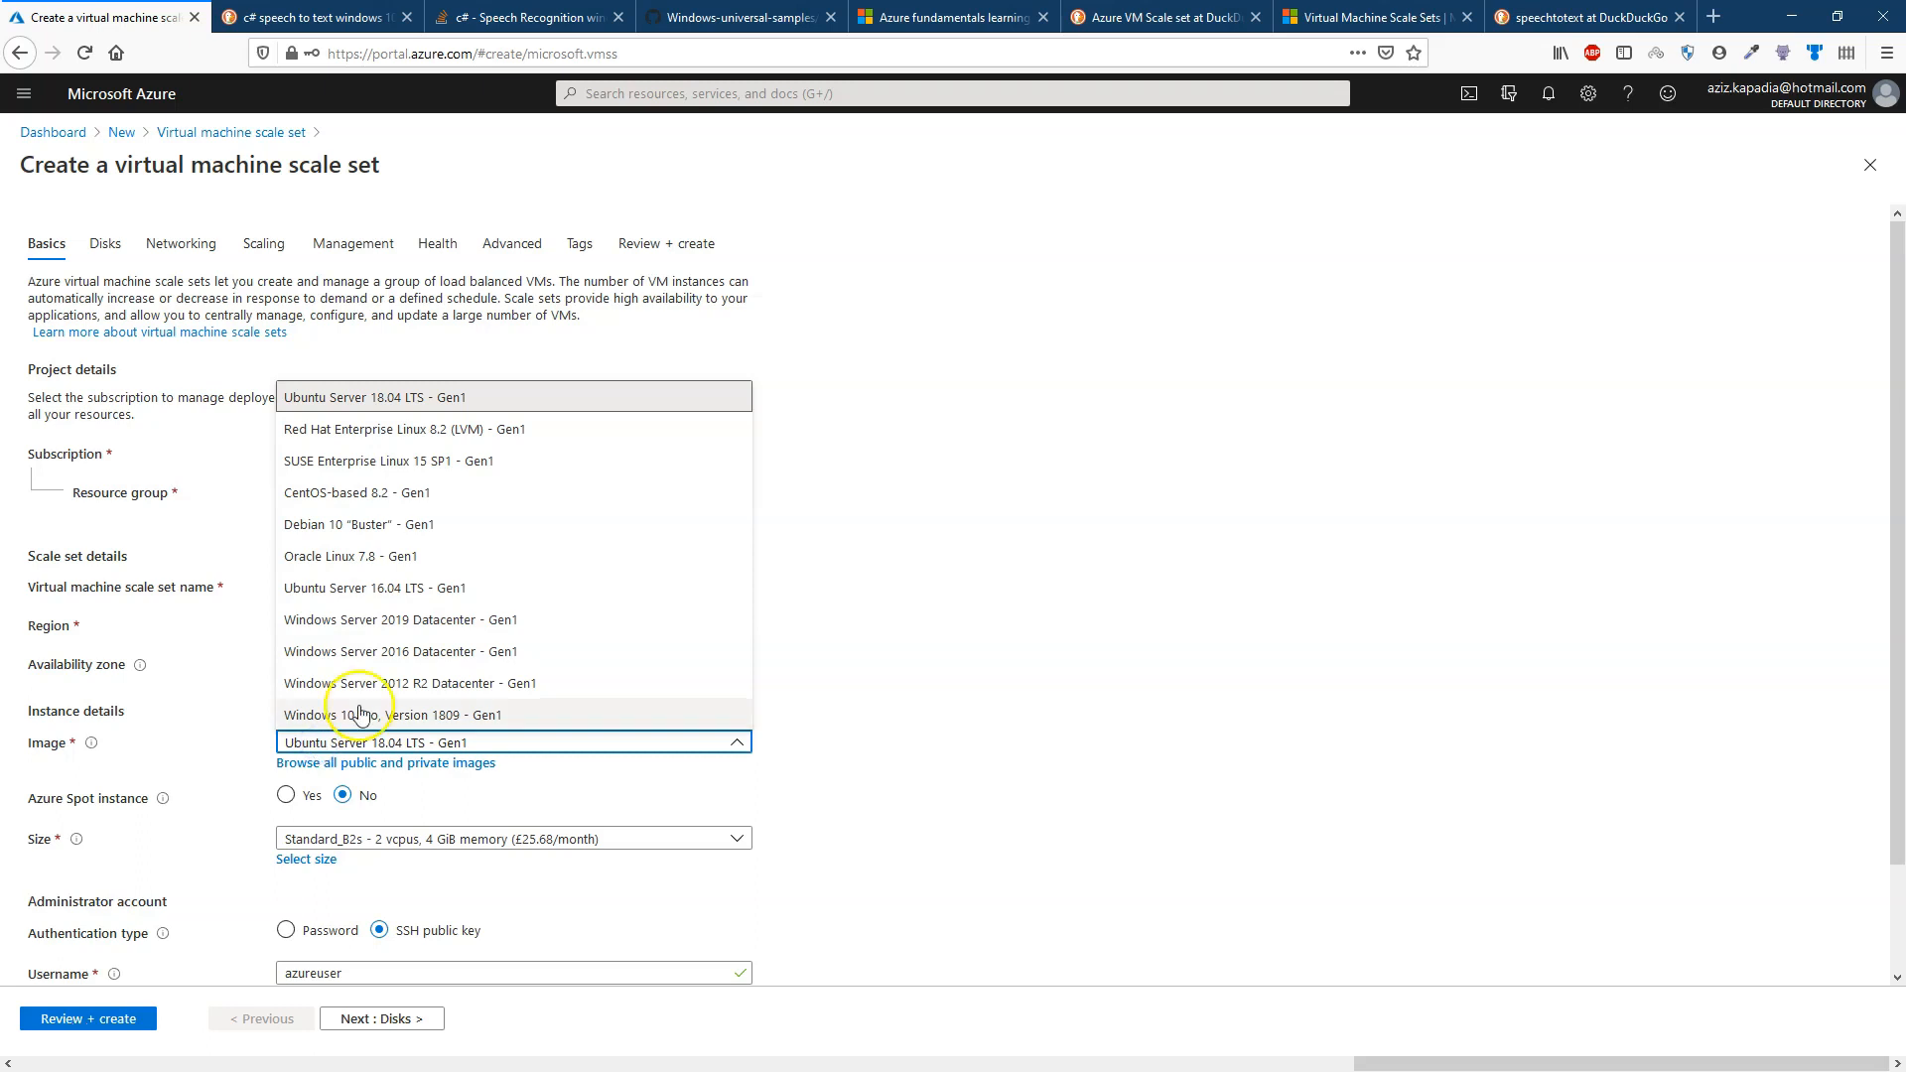
click(438, 623)
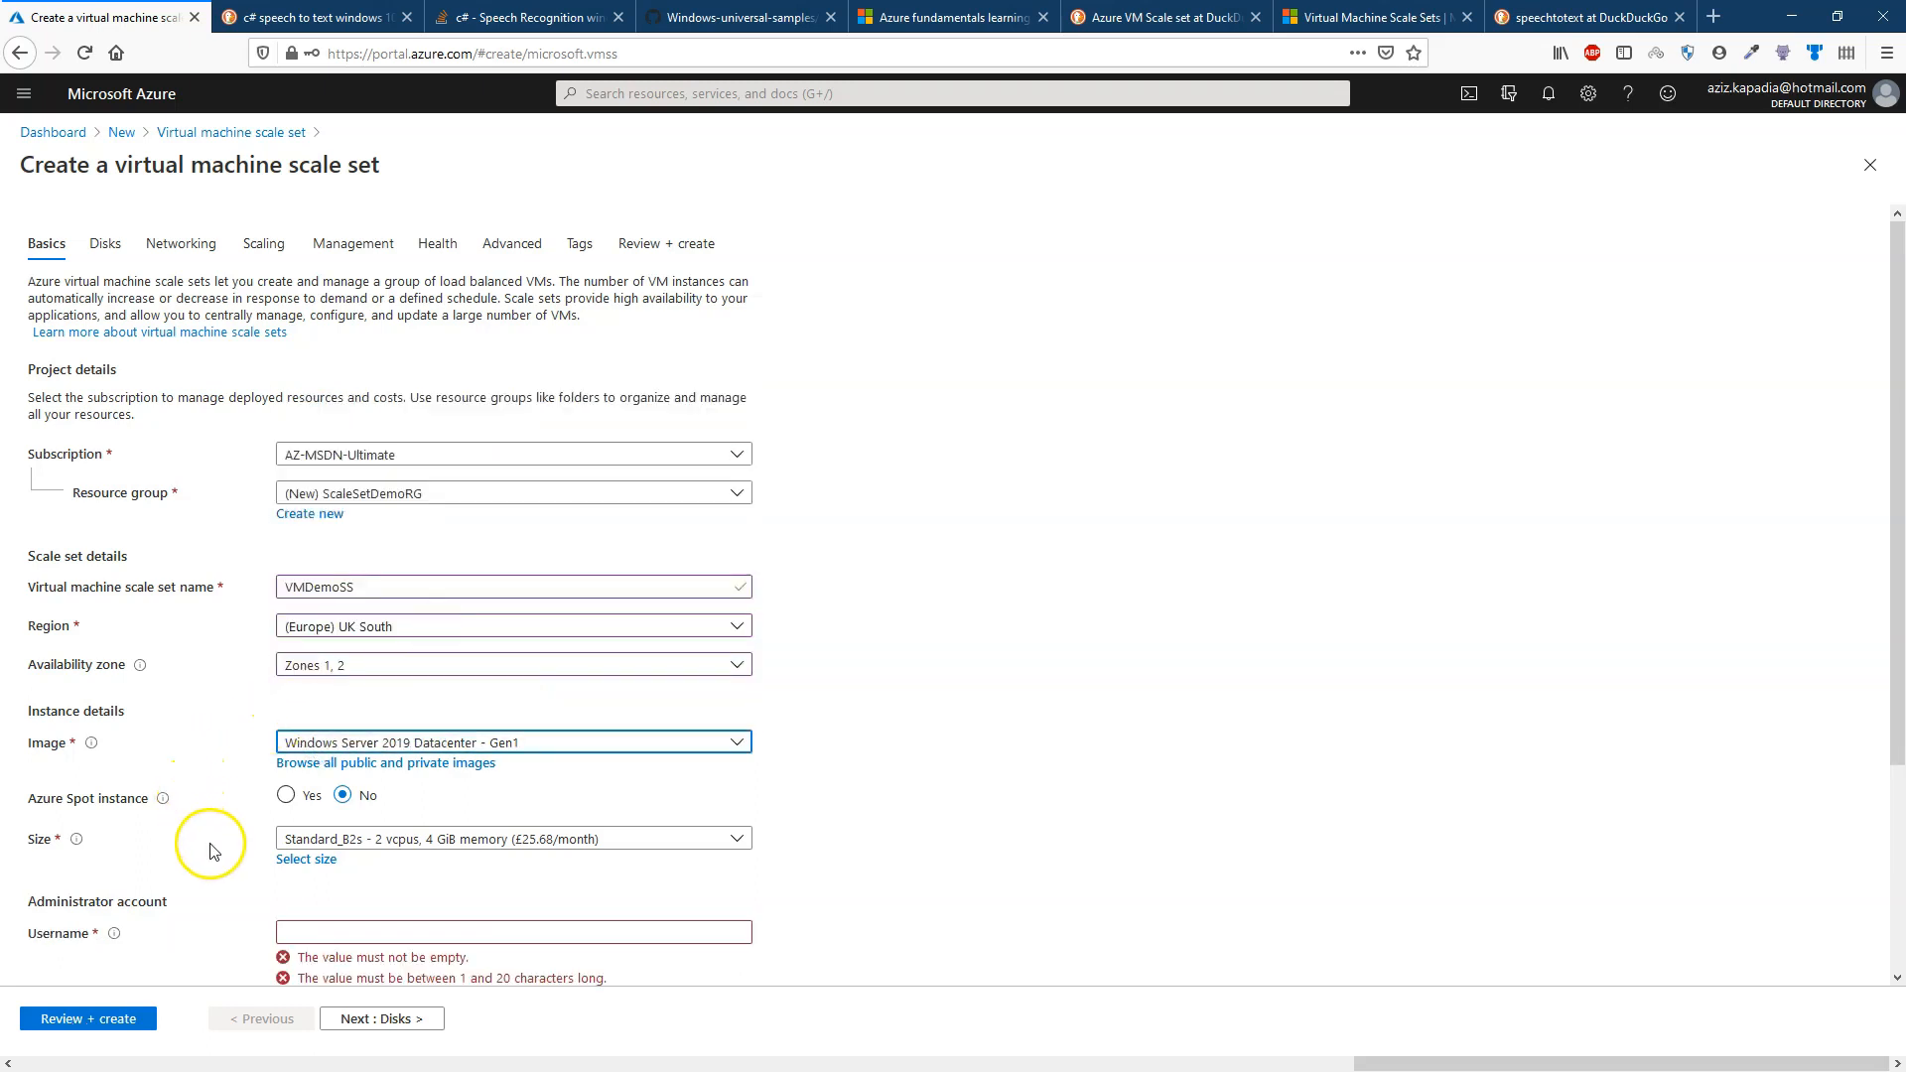
click(411, 846)
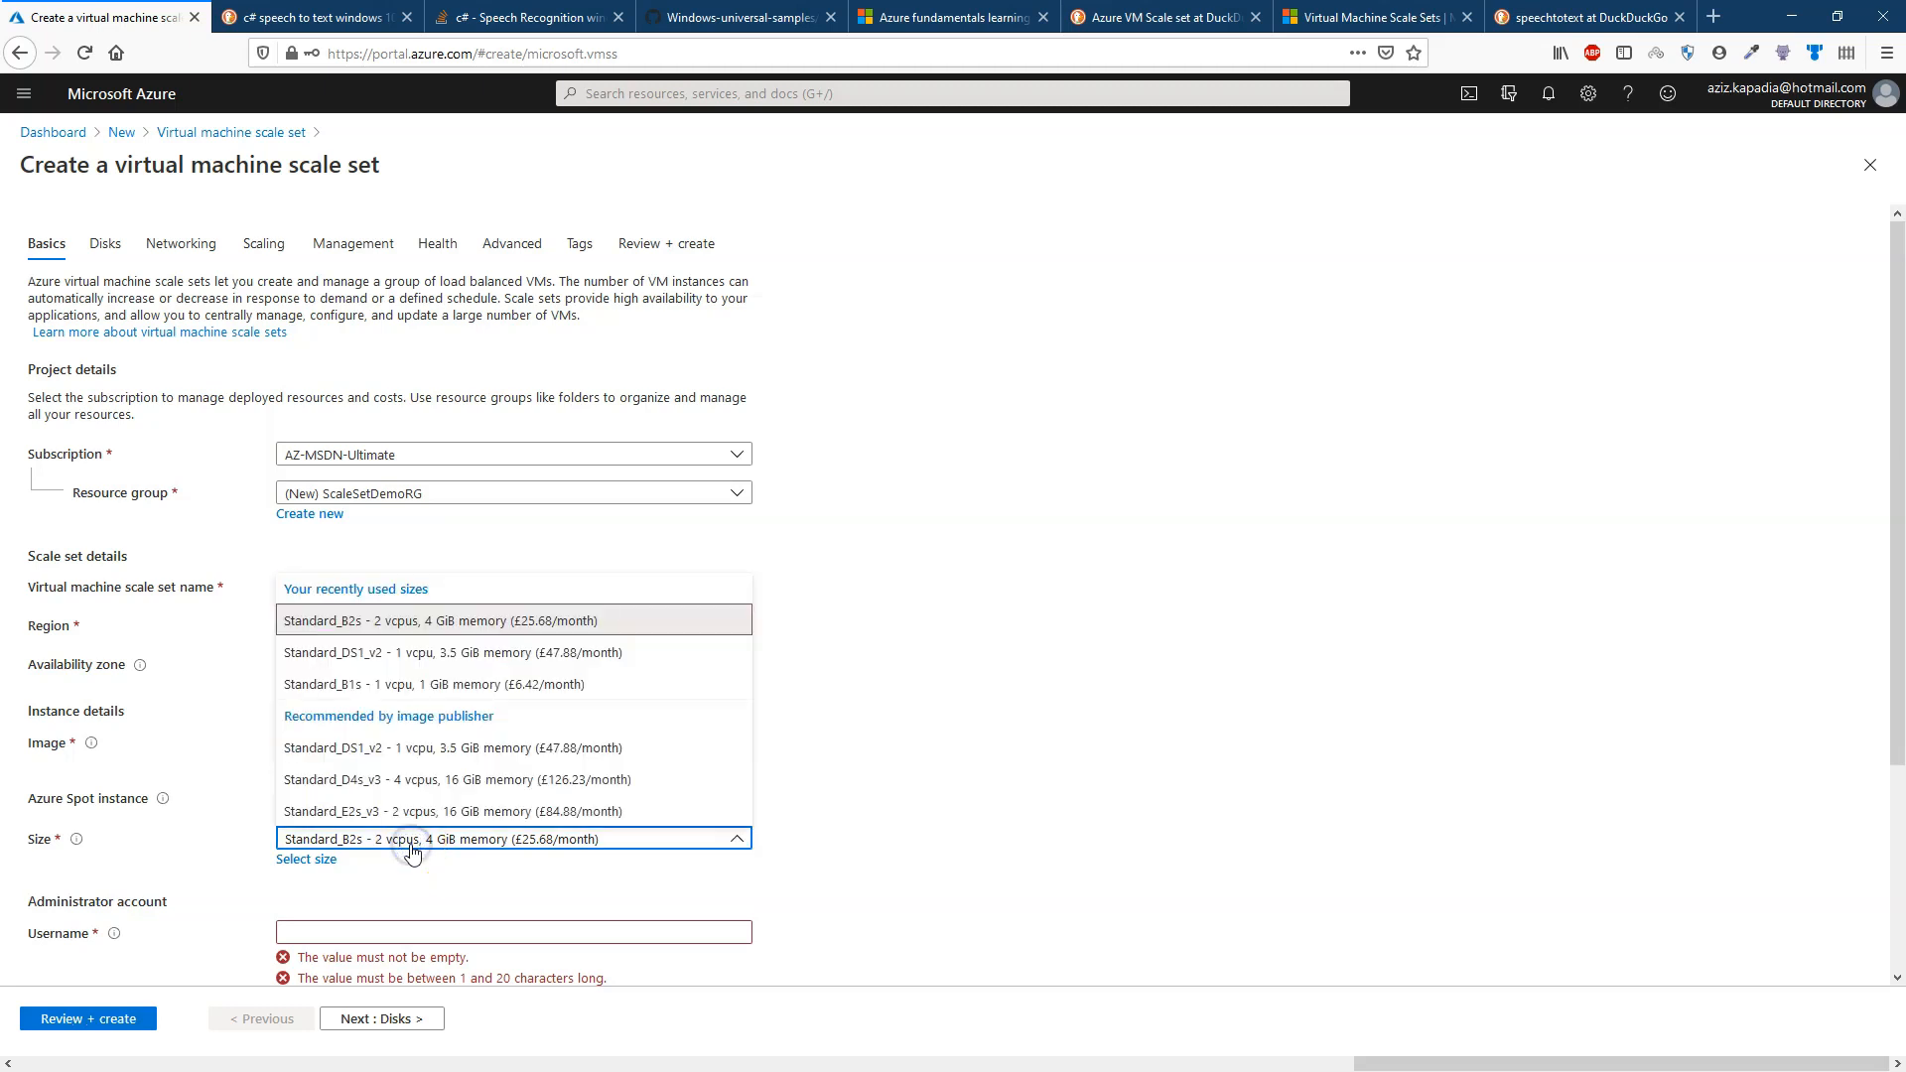
click(428, 624)
Set the administrator username to demouser01, and enter and confirm the administrator password.
scroll(216, 779, down, 2)
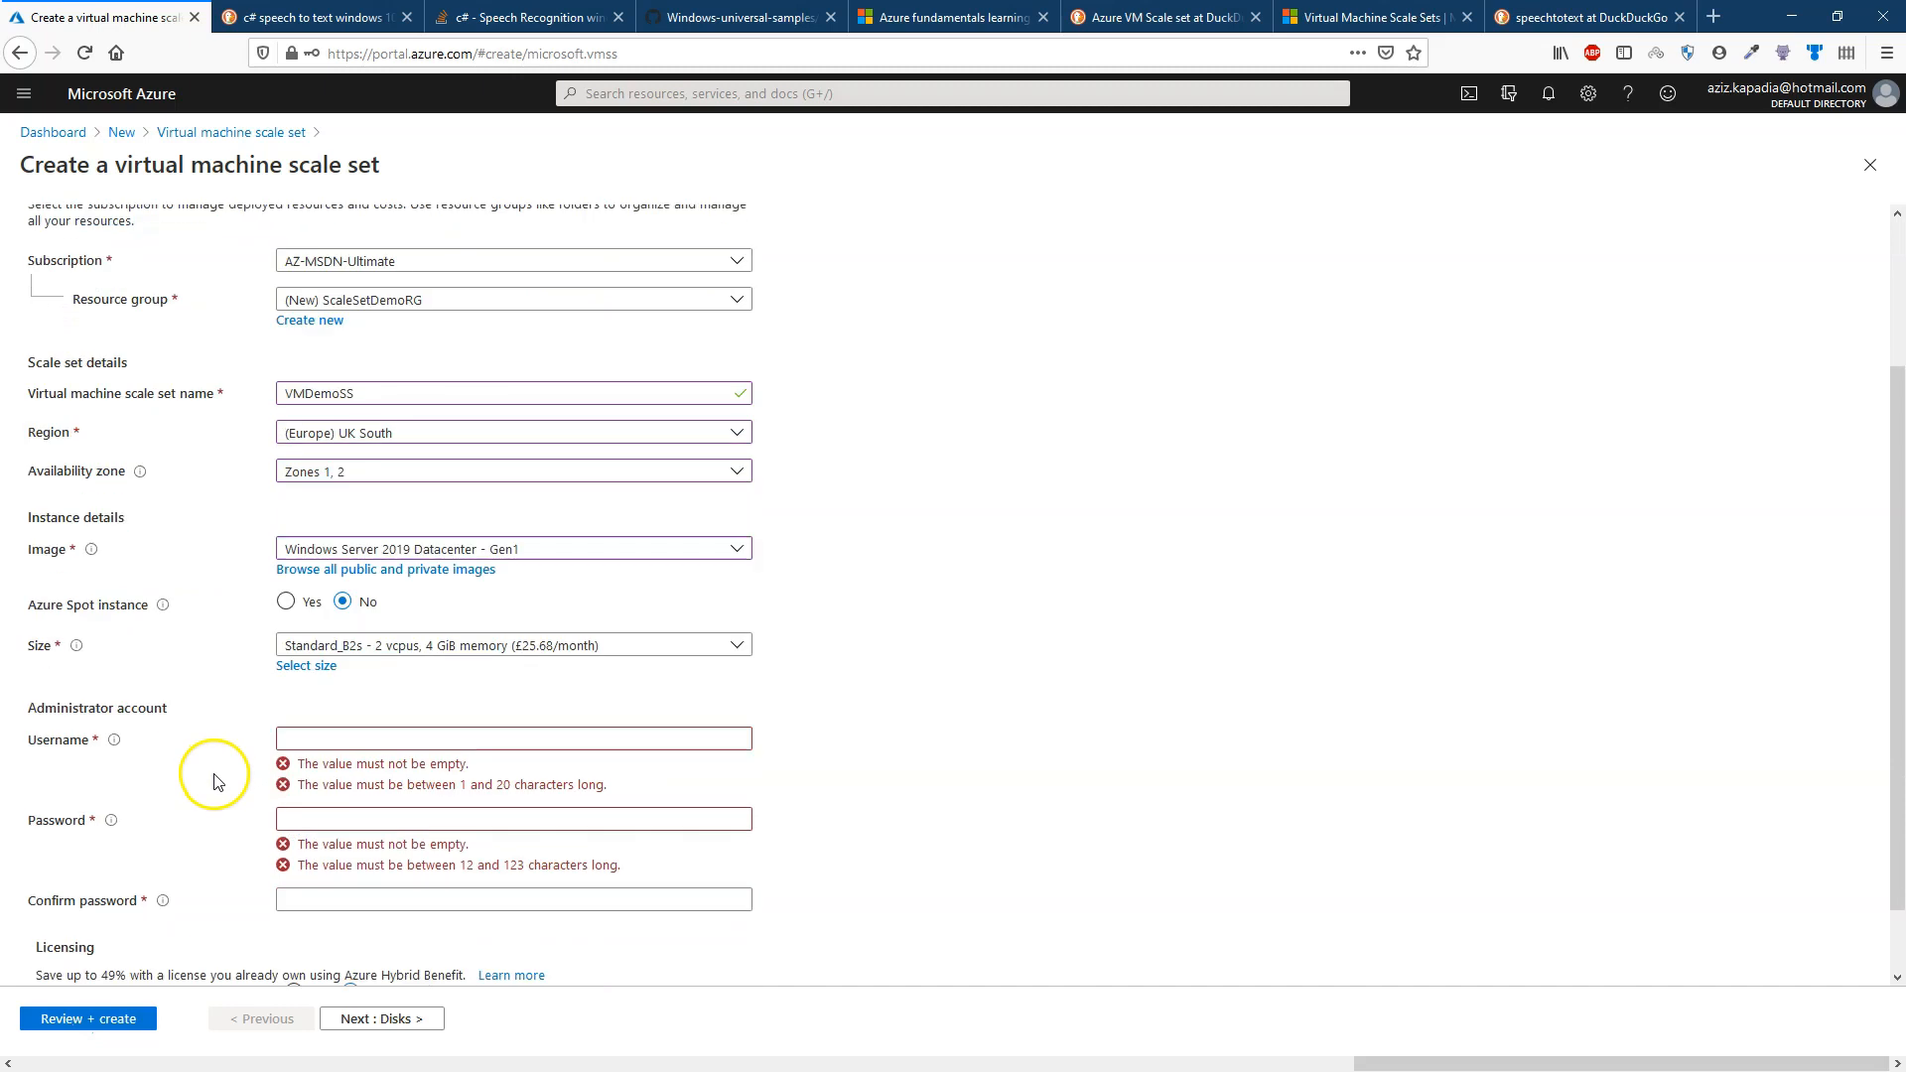
click(338, 736)
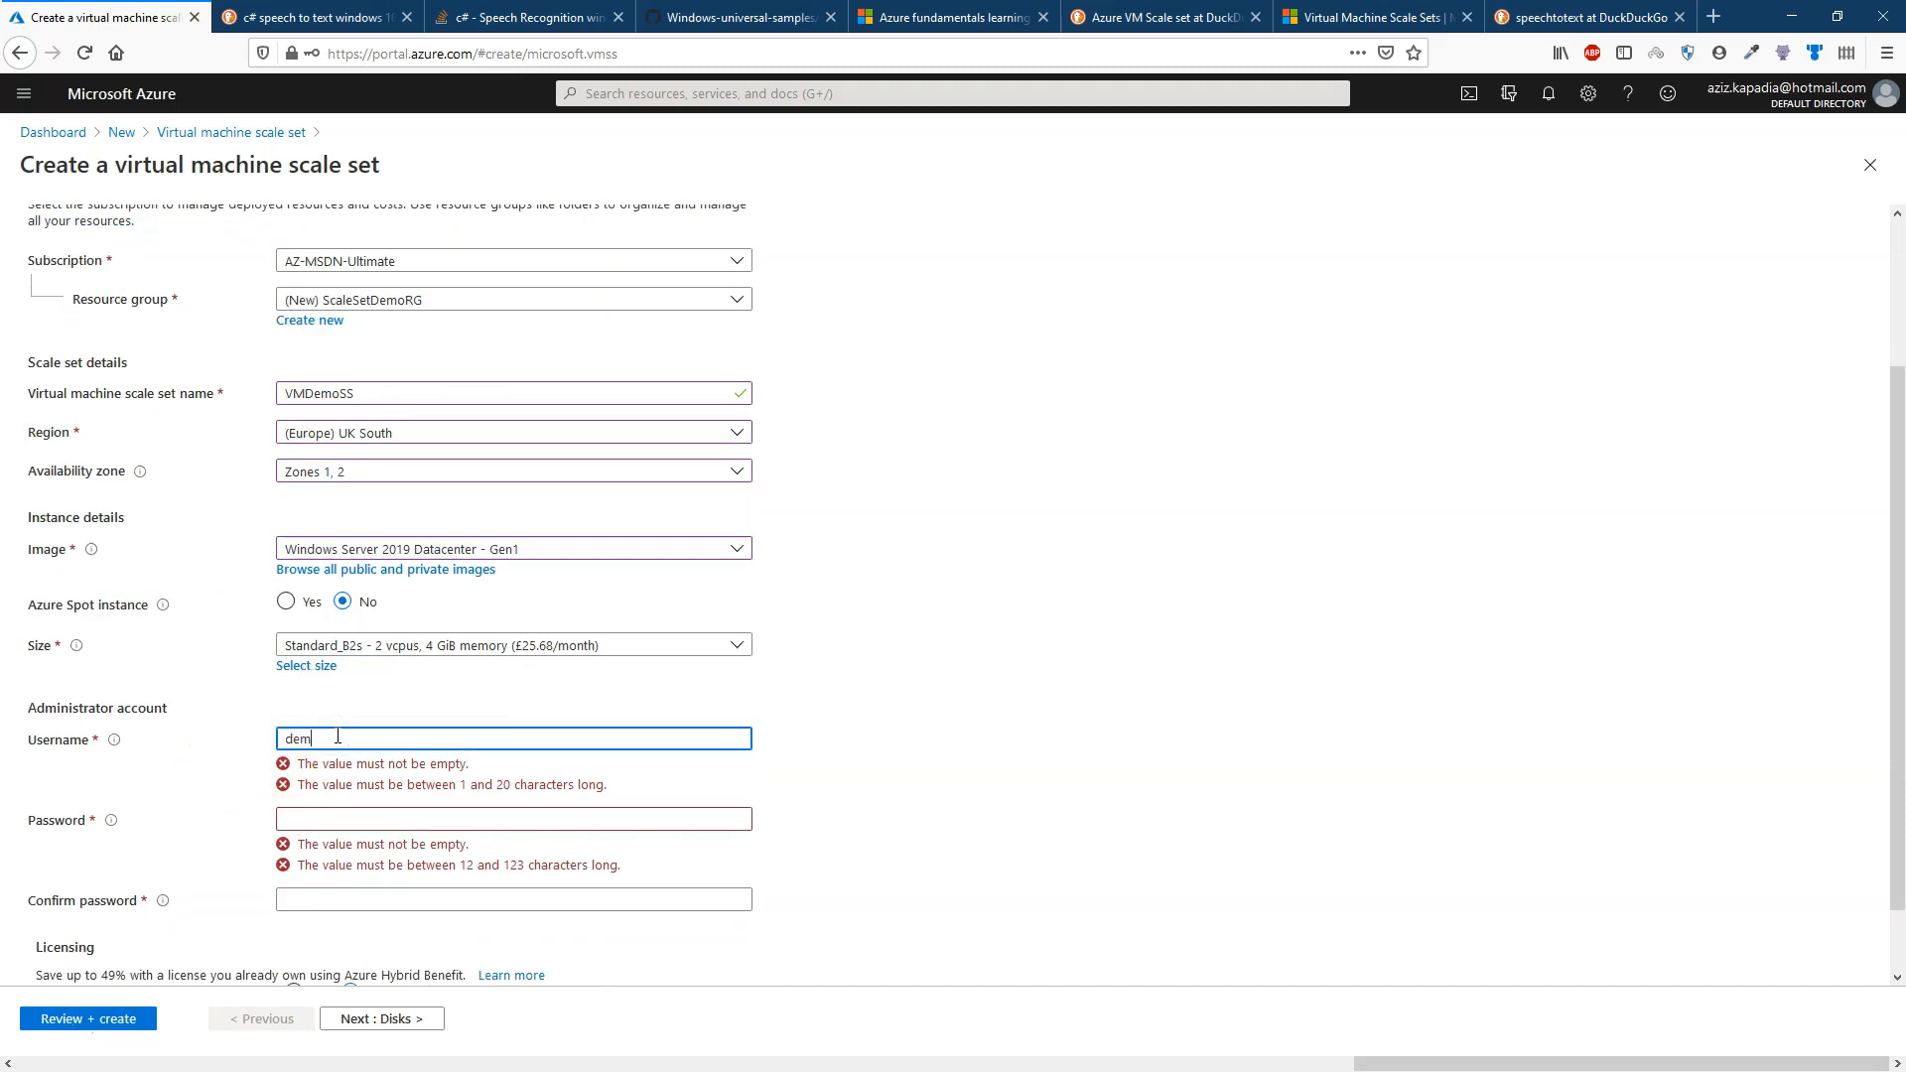
text(demouser01)
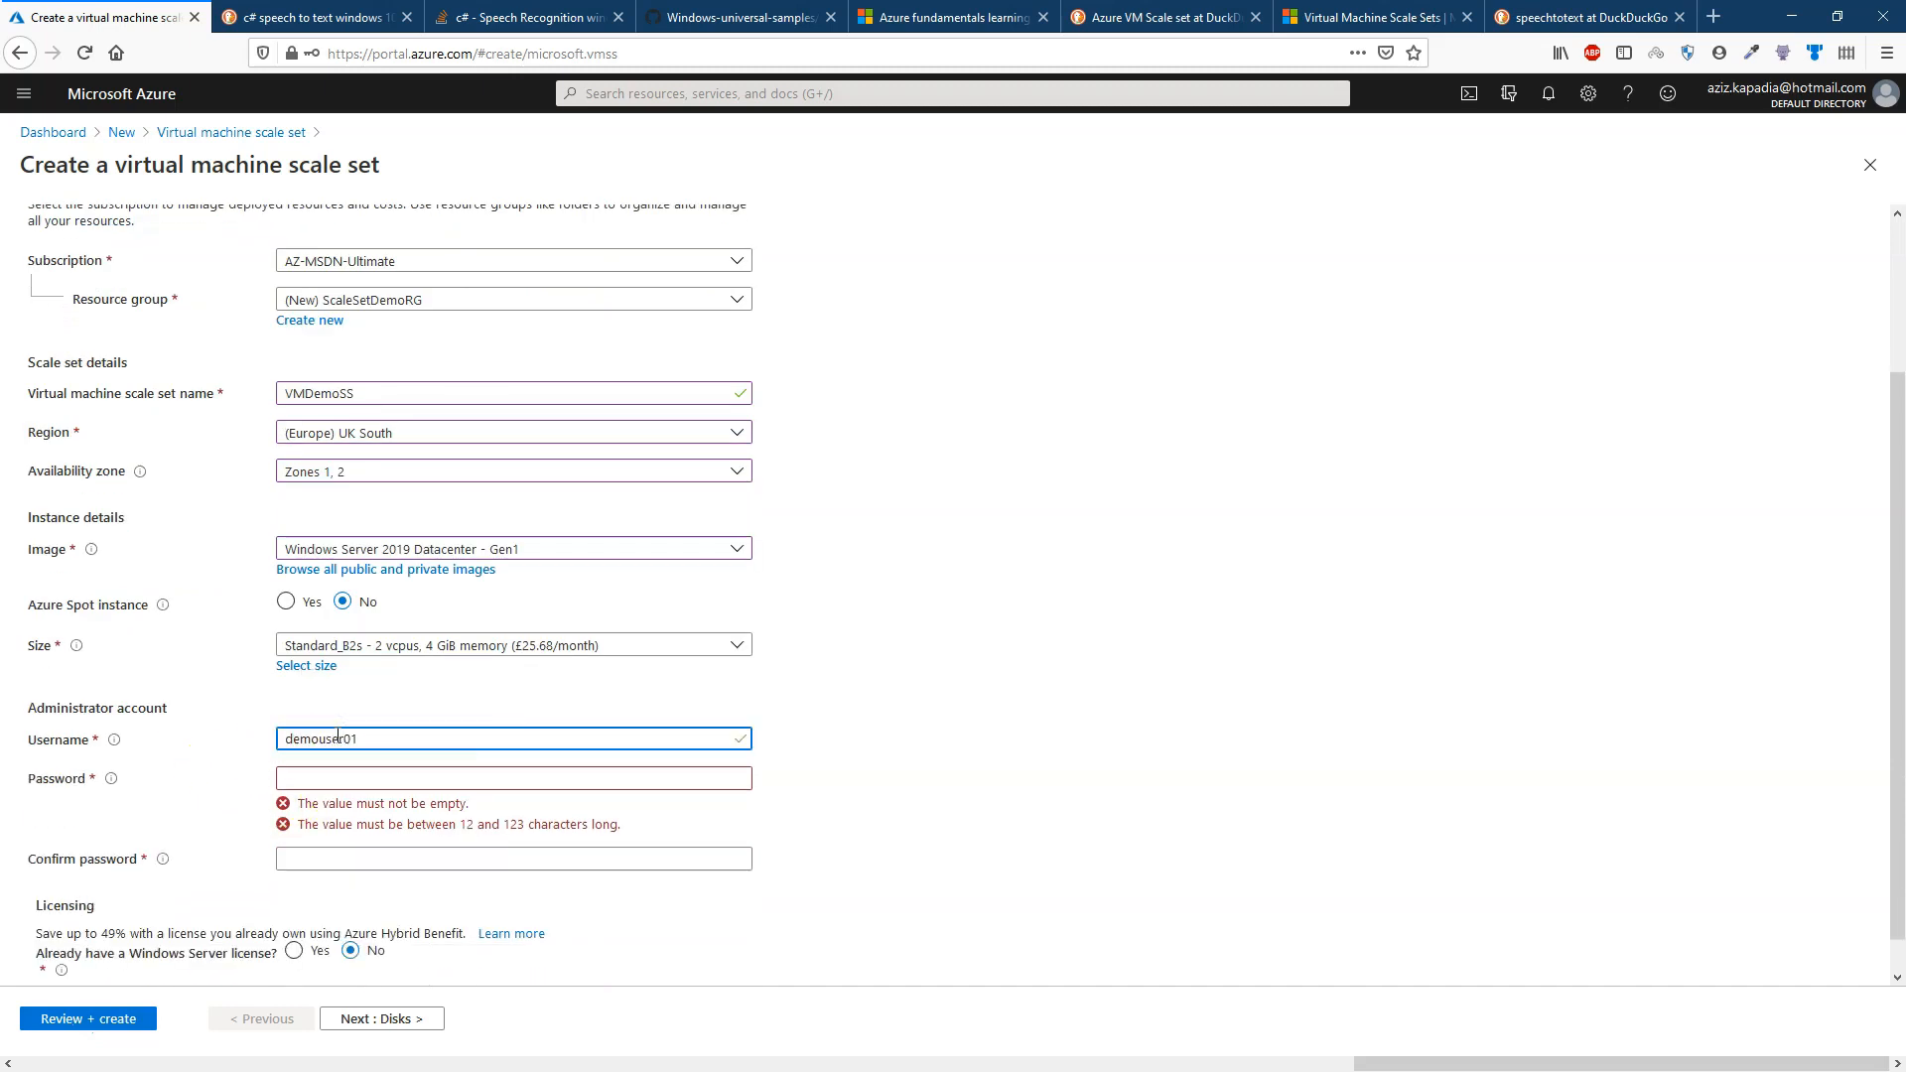
key(Tab)
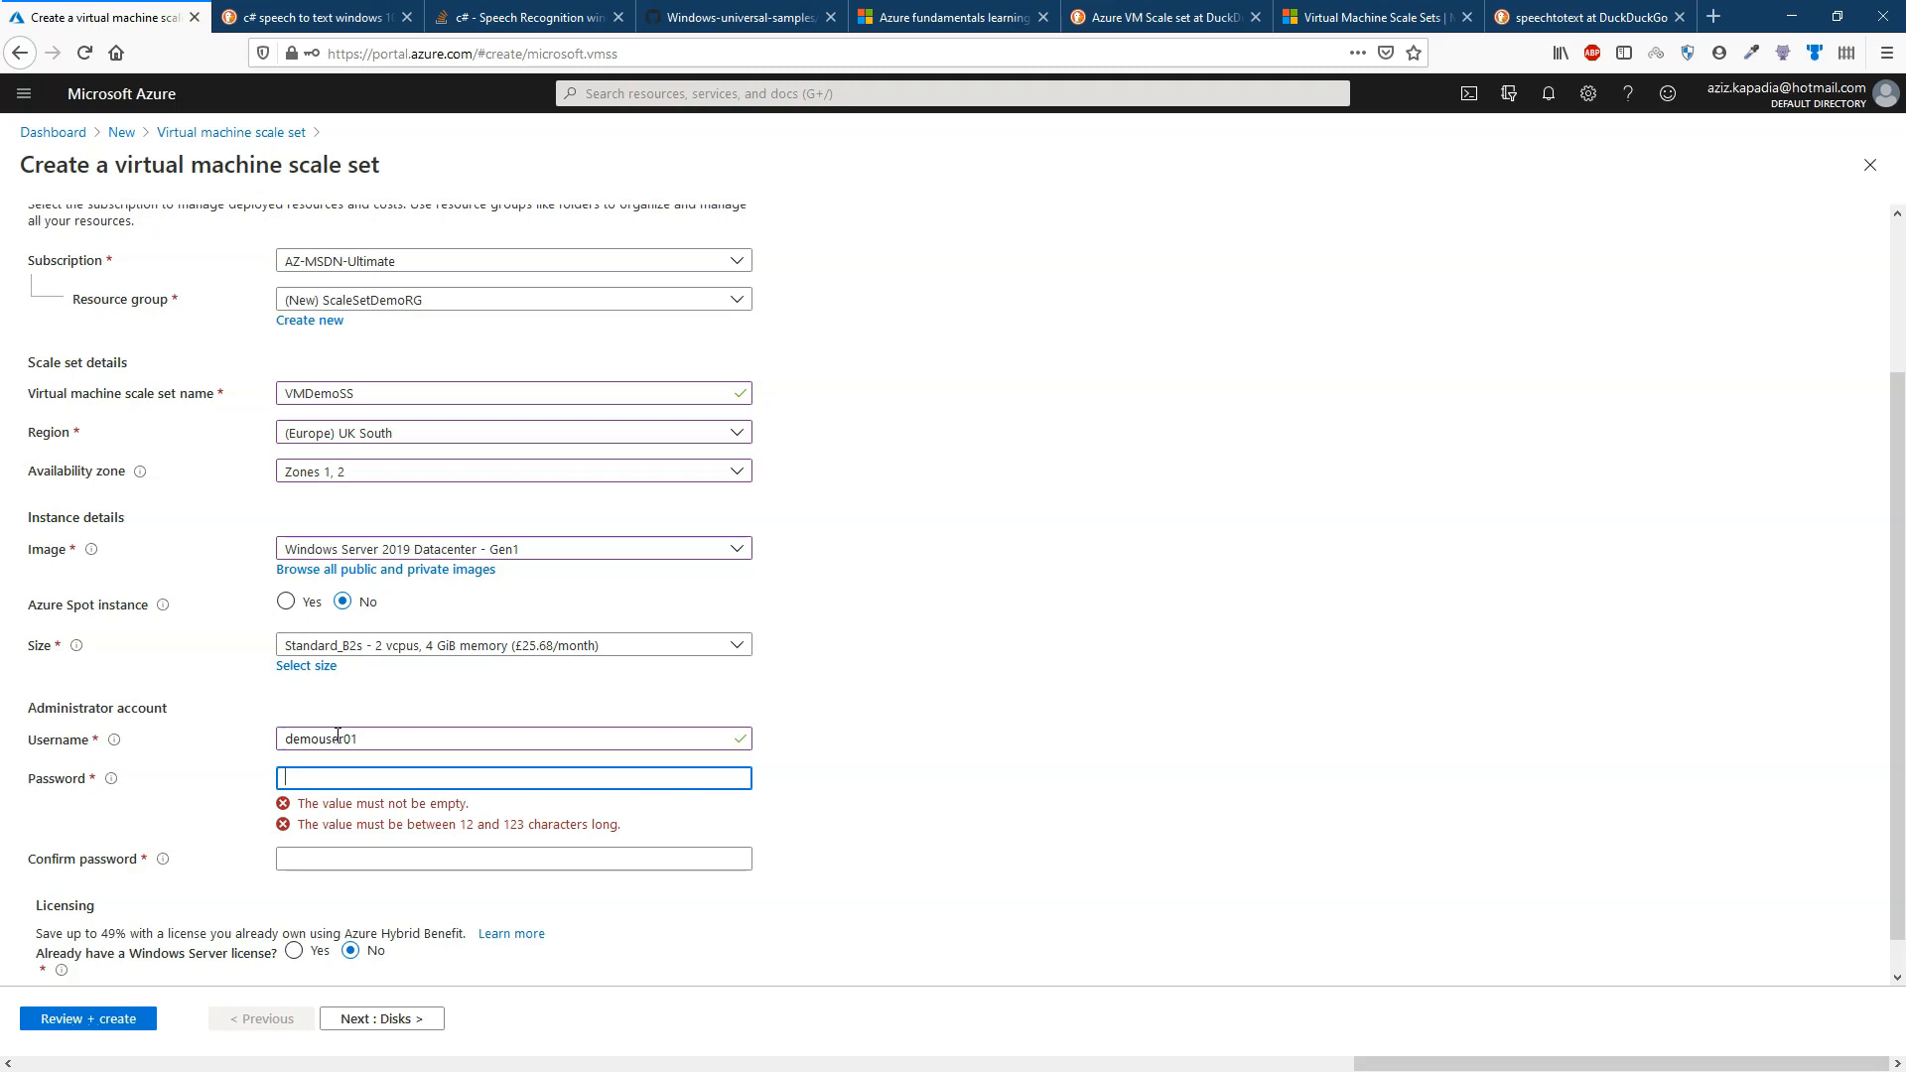
text(••••••••••••)
click(309, 818)
text(••••)
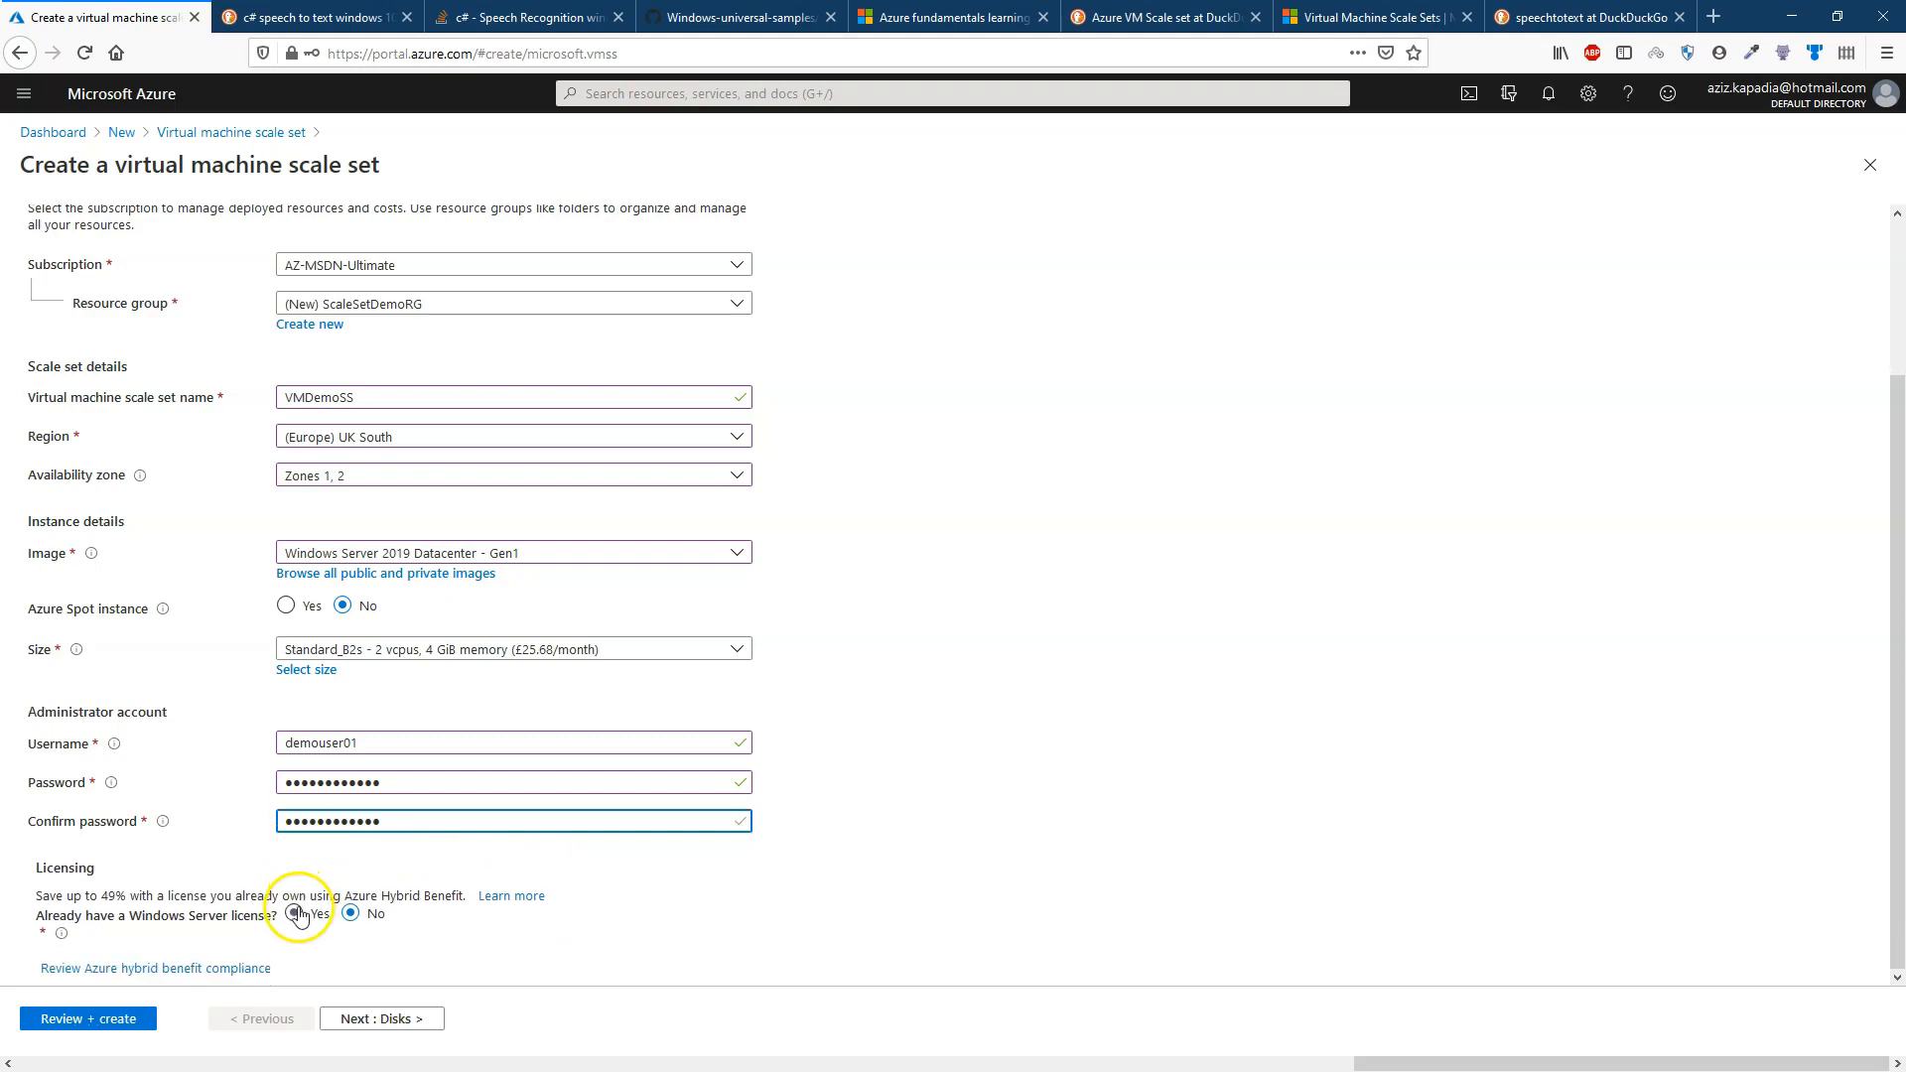
Accept the default disk settings and give the new virtual network the address range 10.0.0.0/22.
click(351, 1021)
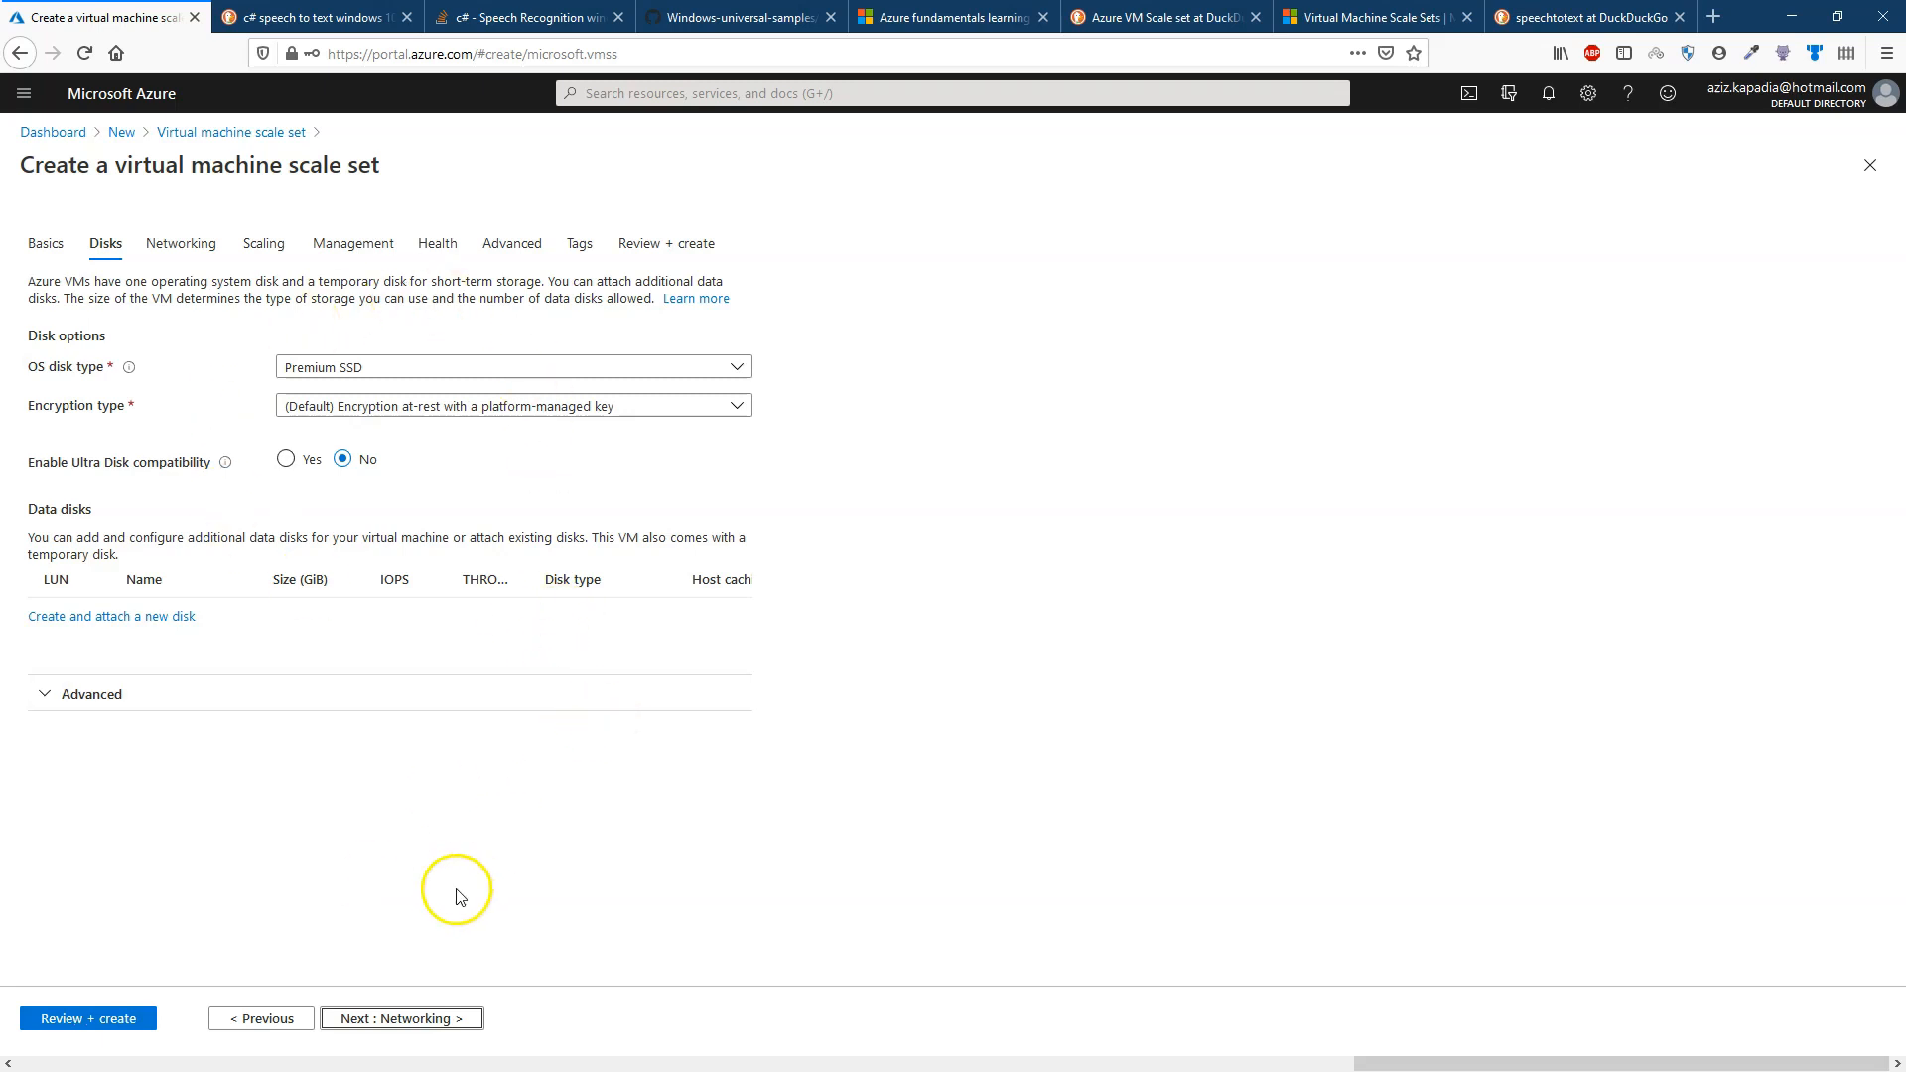
click(410, 1022)
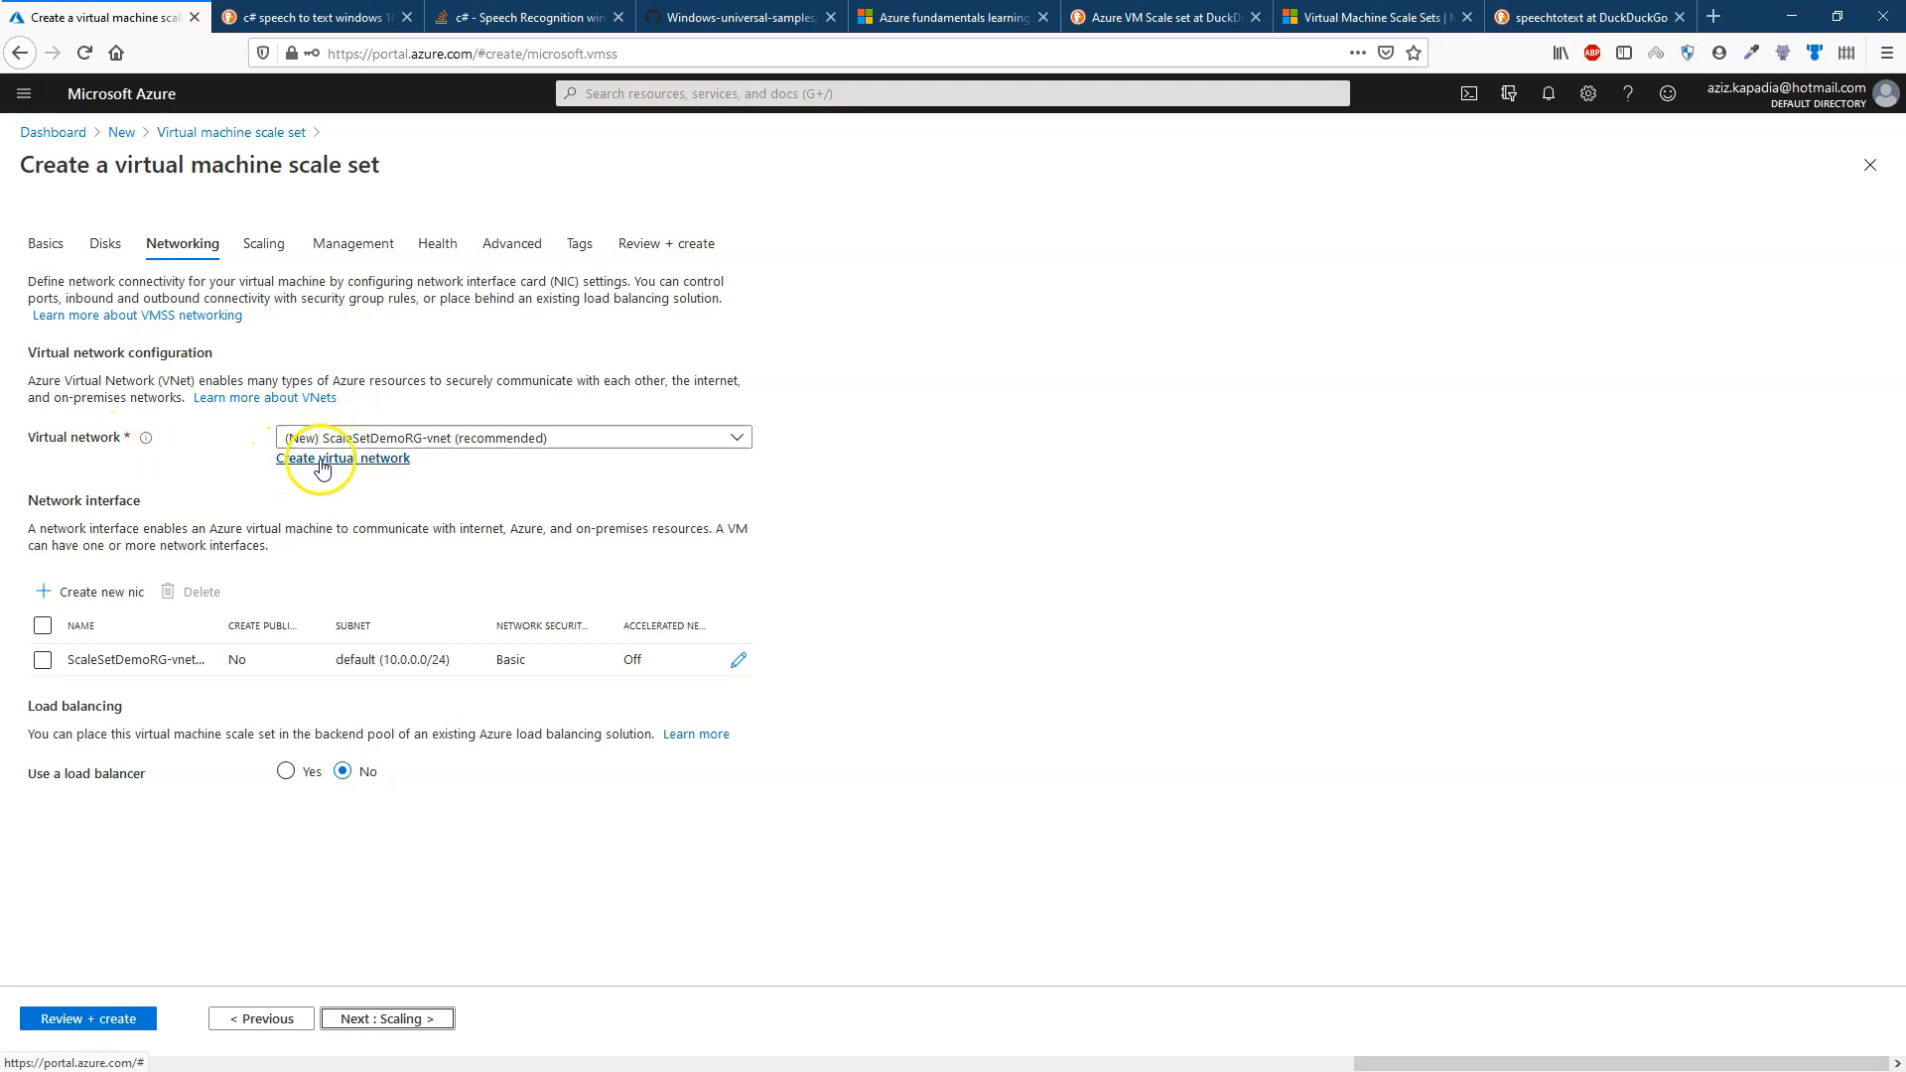
click(357, 463)
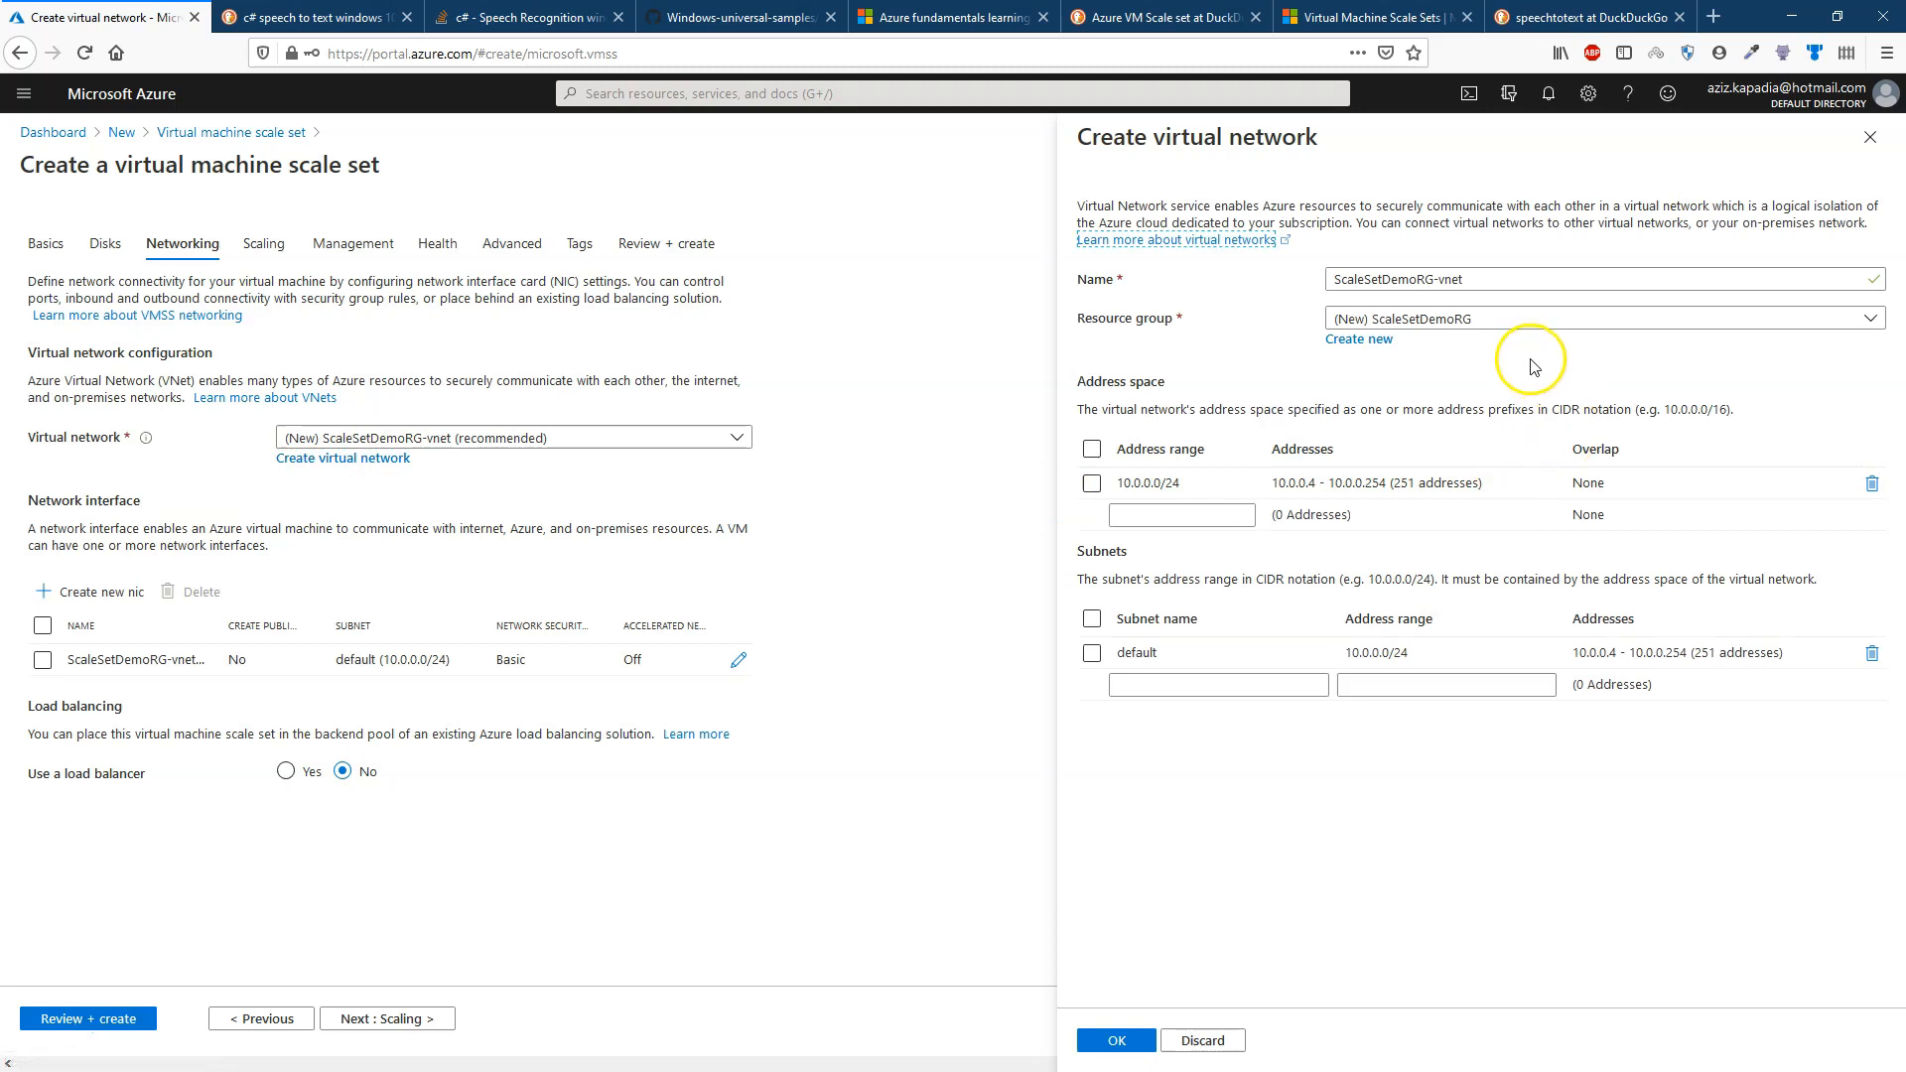
click(1114, 486)
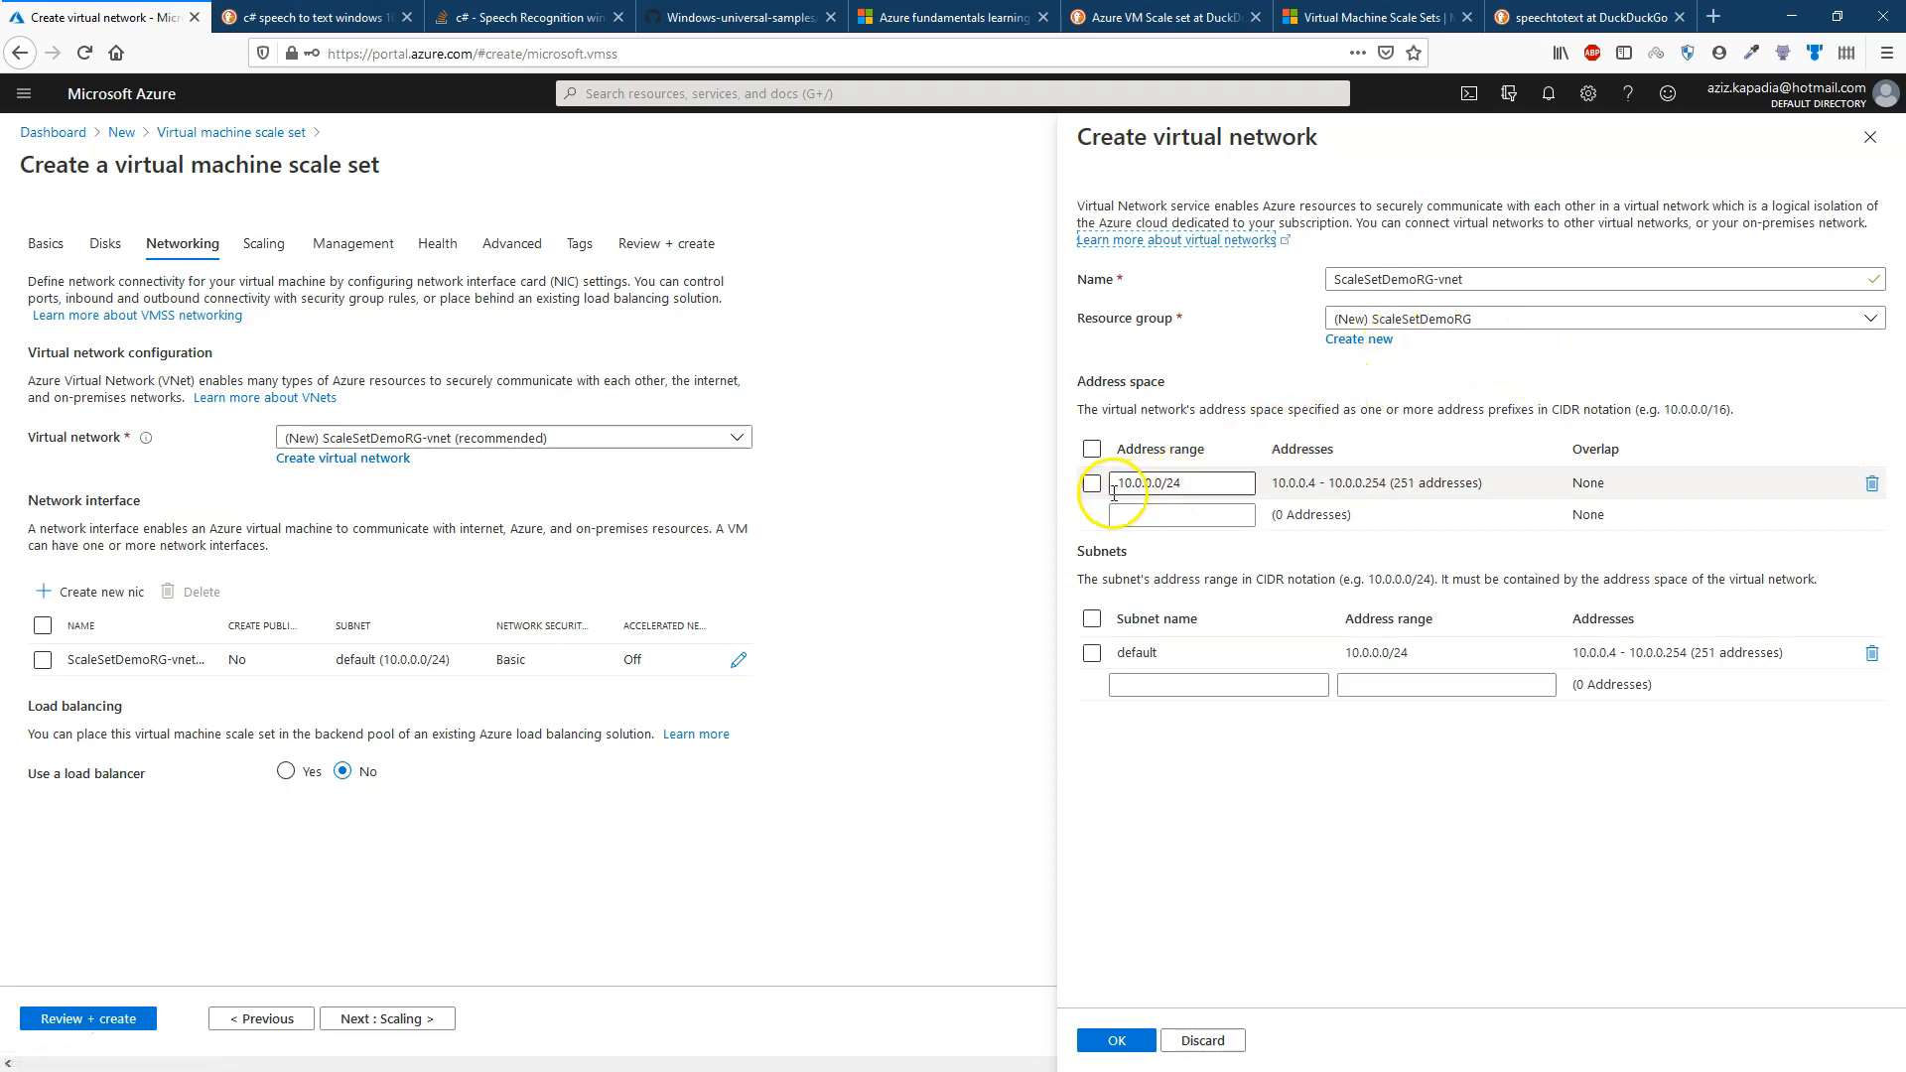
click(1195, 483)
key(BackSpace)
text(2)
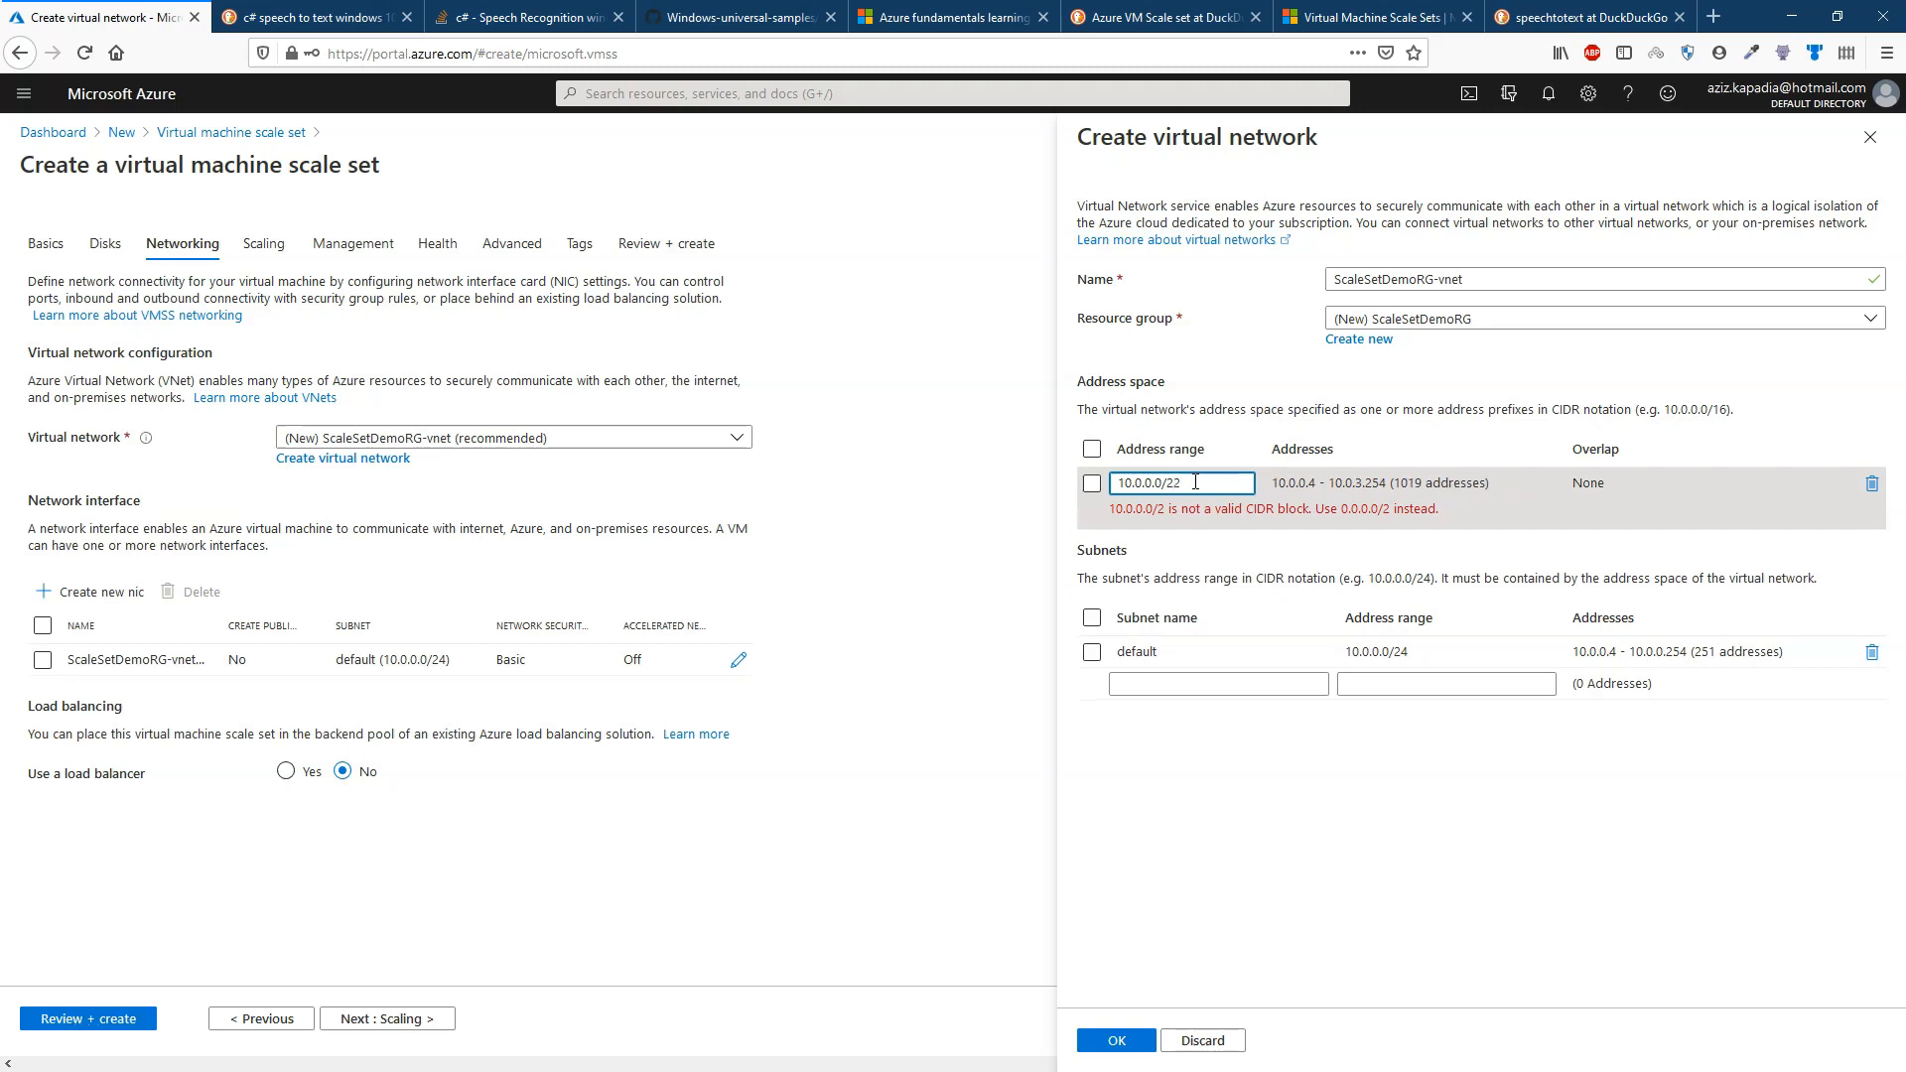
Rename the default subnet ScaleSetDemo-SN and save the virtual network.
click(1191, 657)
click(1160, 655)
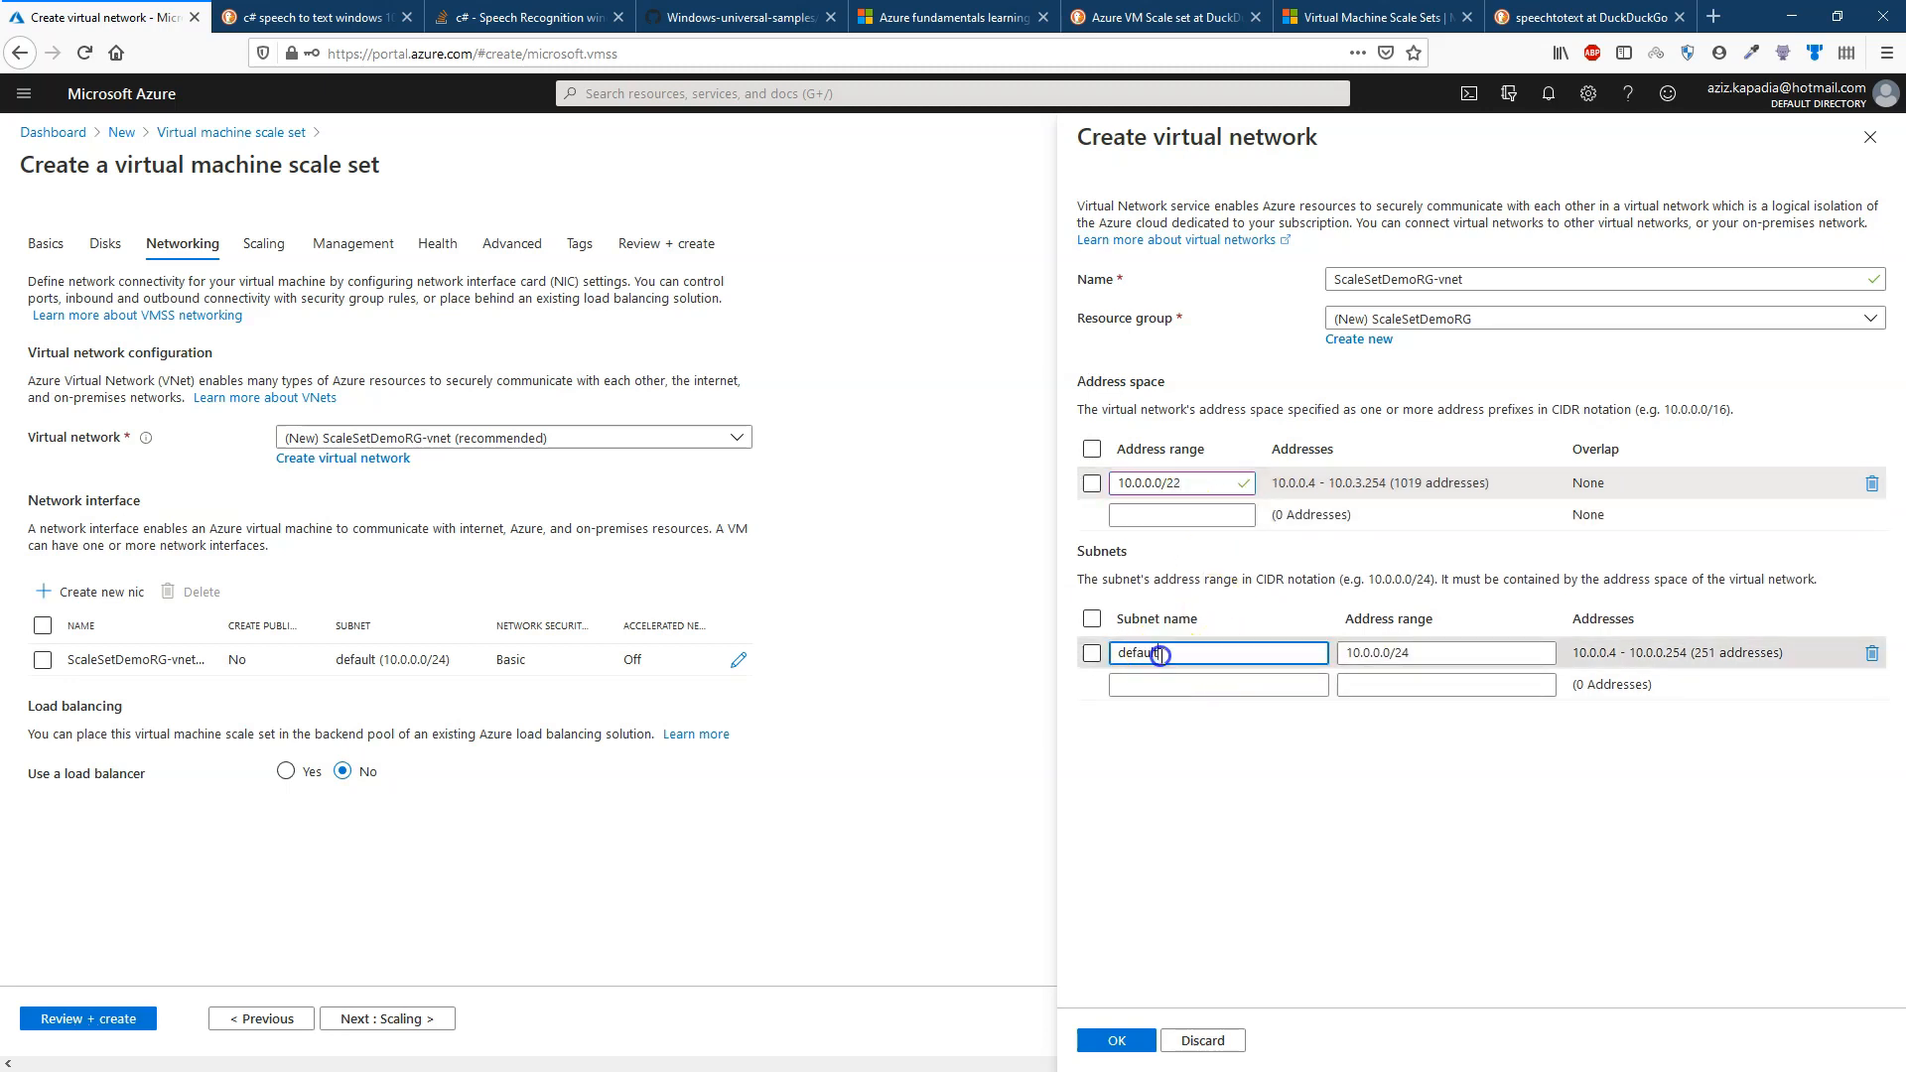
double_click(1175, 651)
text(ScaleSetDemo-SN)
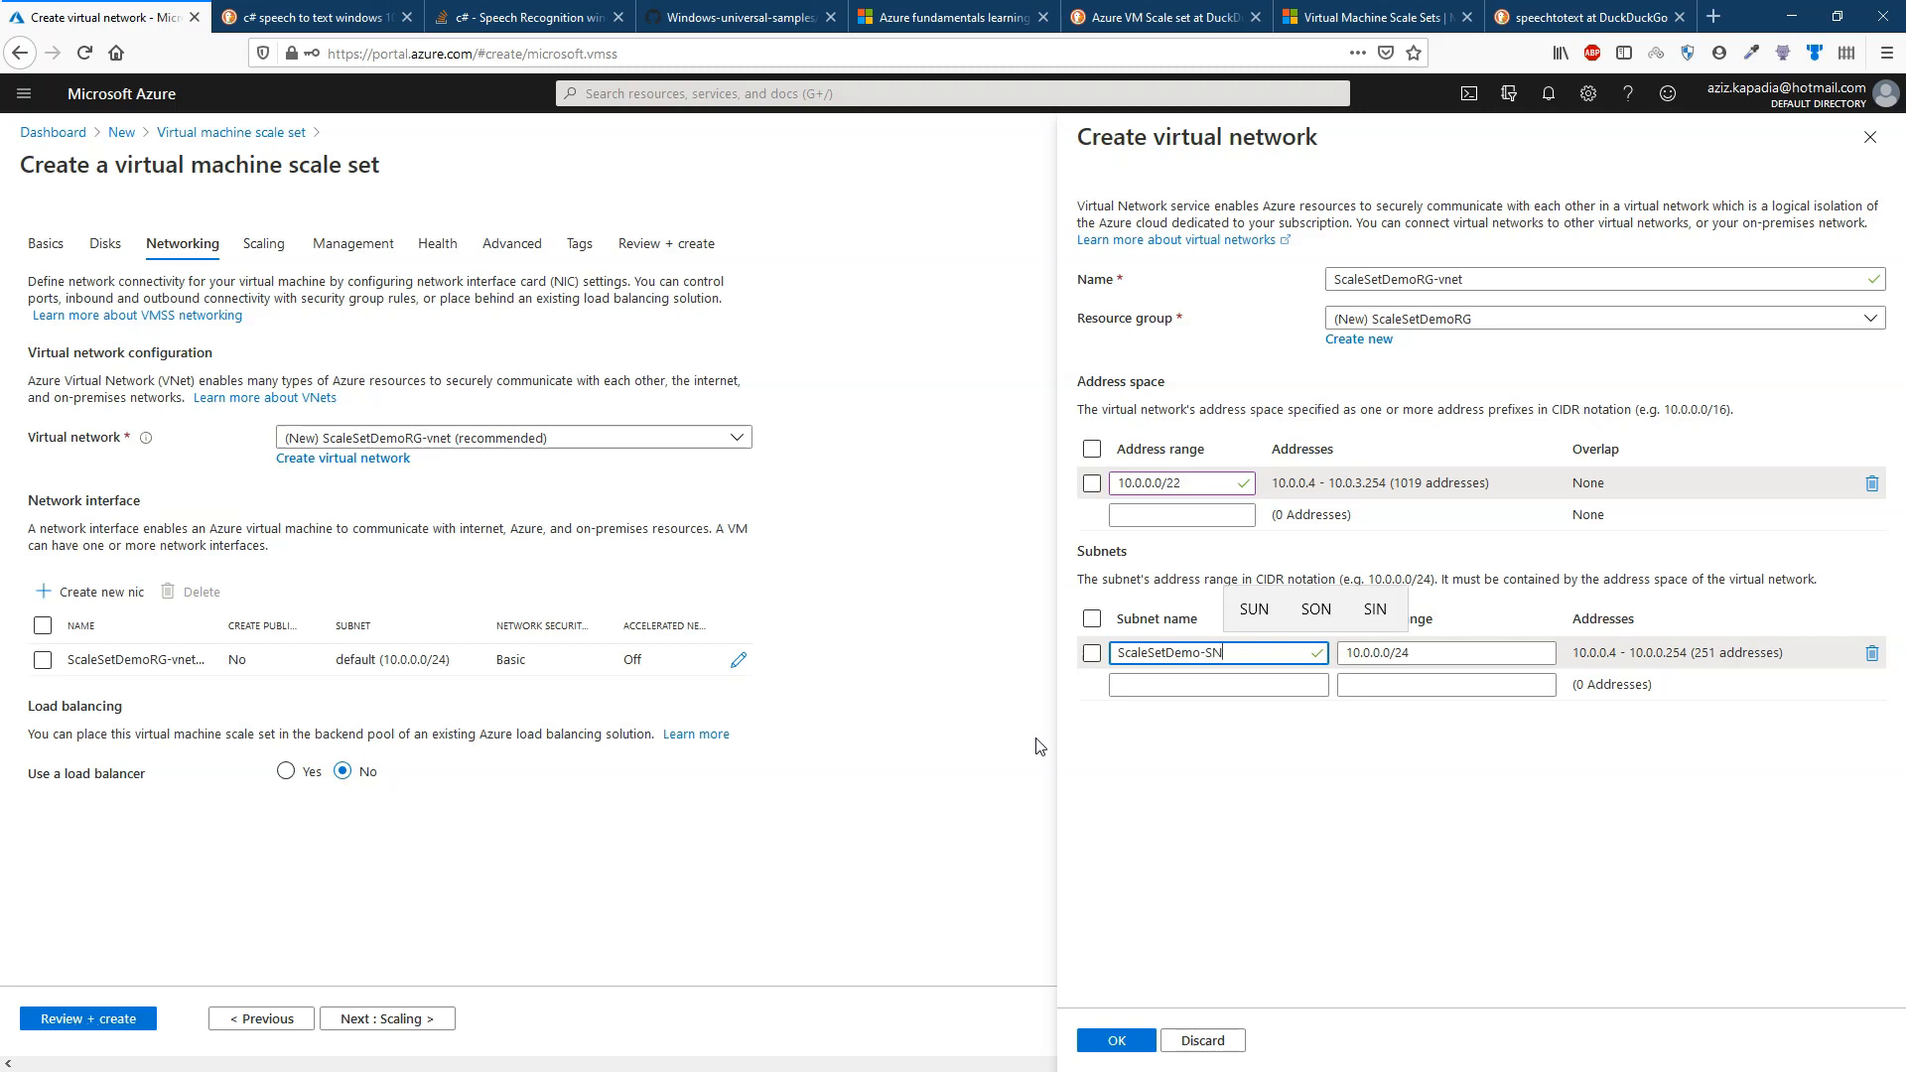
click(1116, 1040)
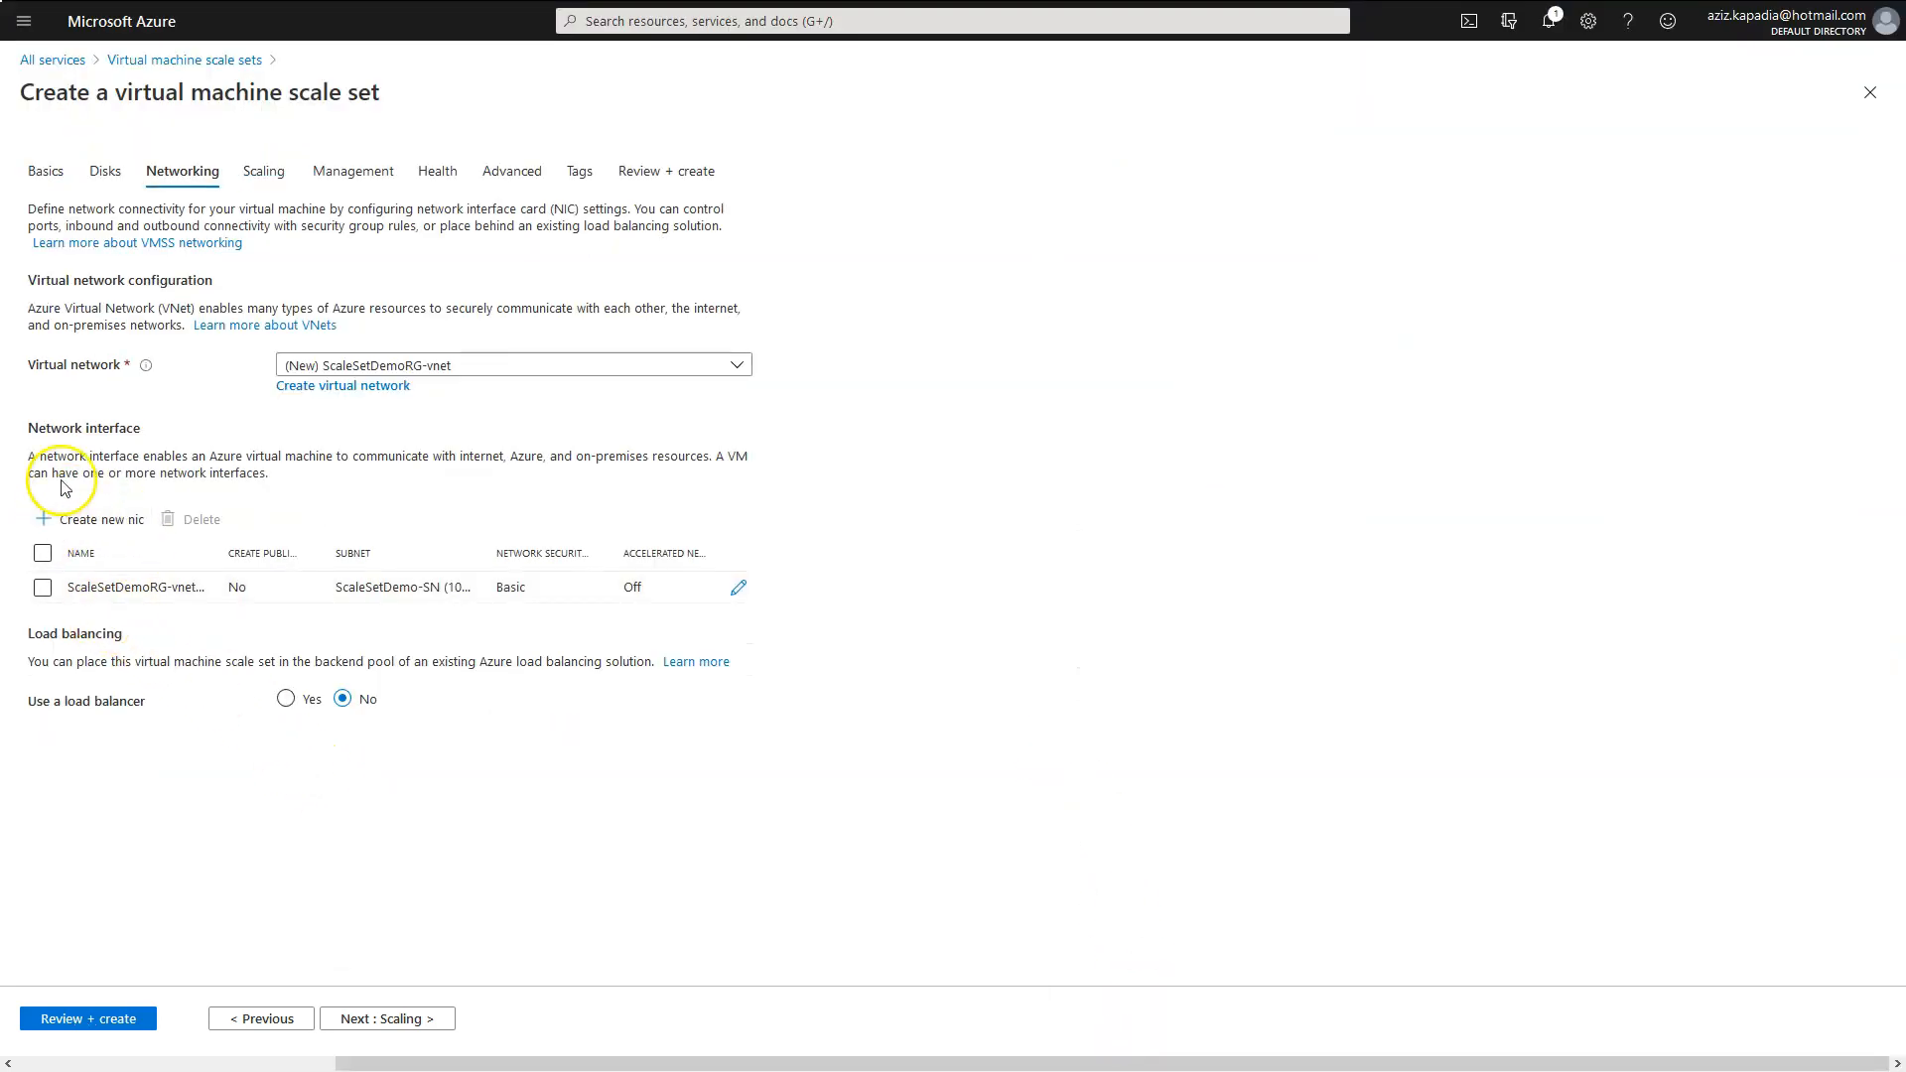
Configure the network interface as ScaleSetDemo-nic with inbound RDP (3389) allowed and a public IP address enabled.
click(737, 592)
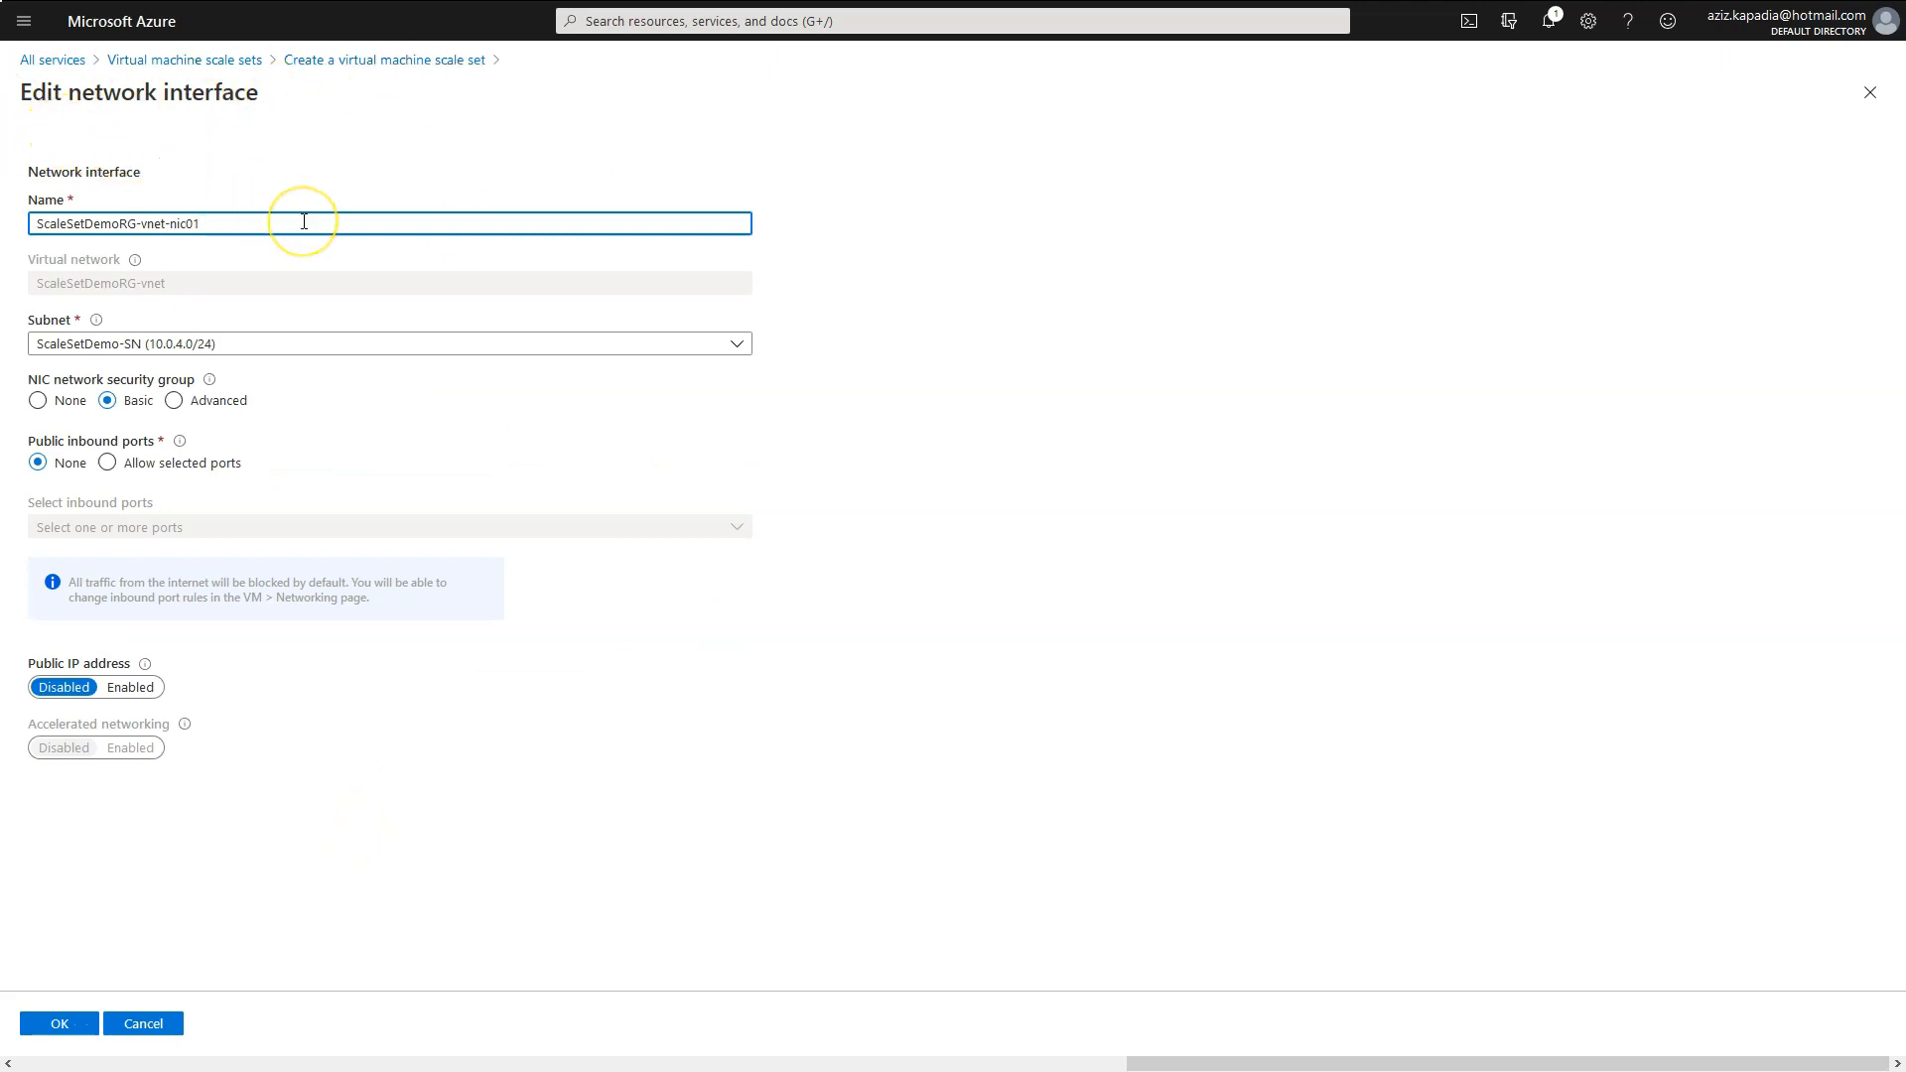
click(117, 223)
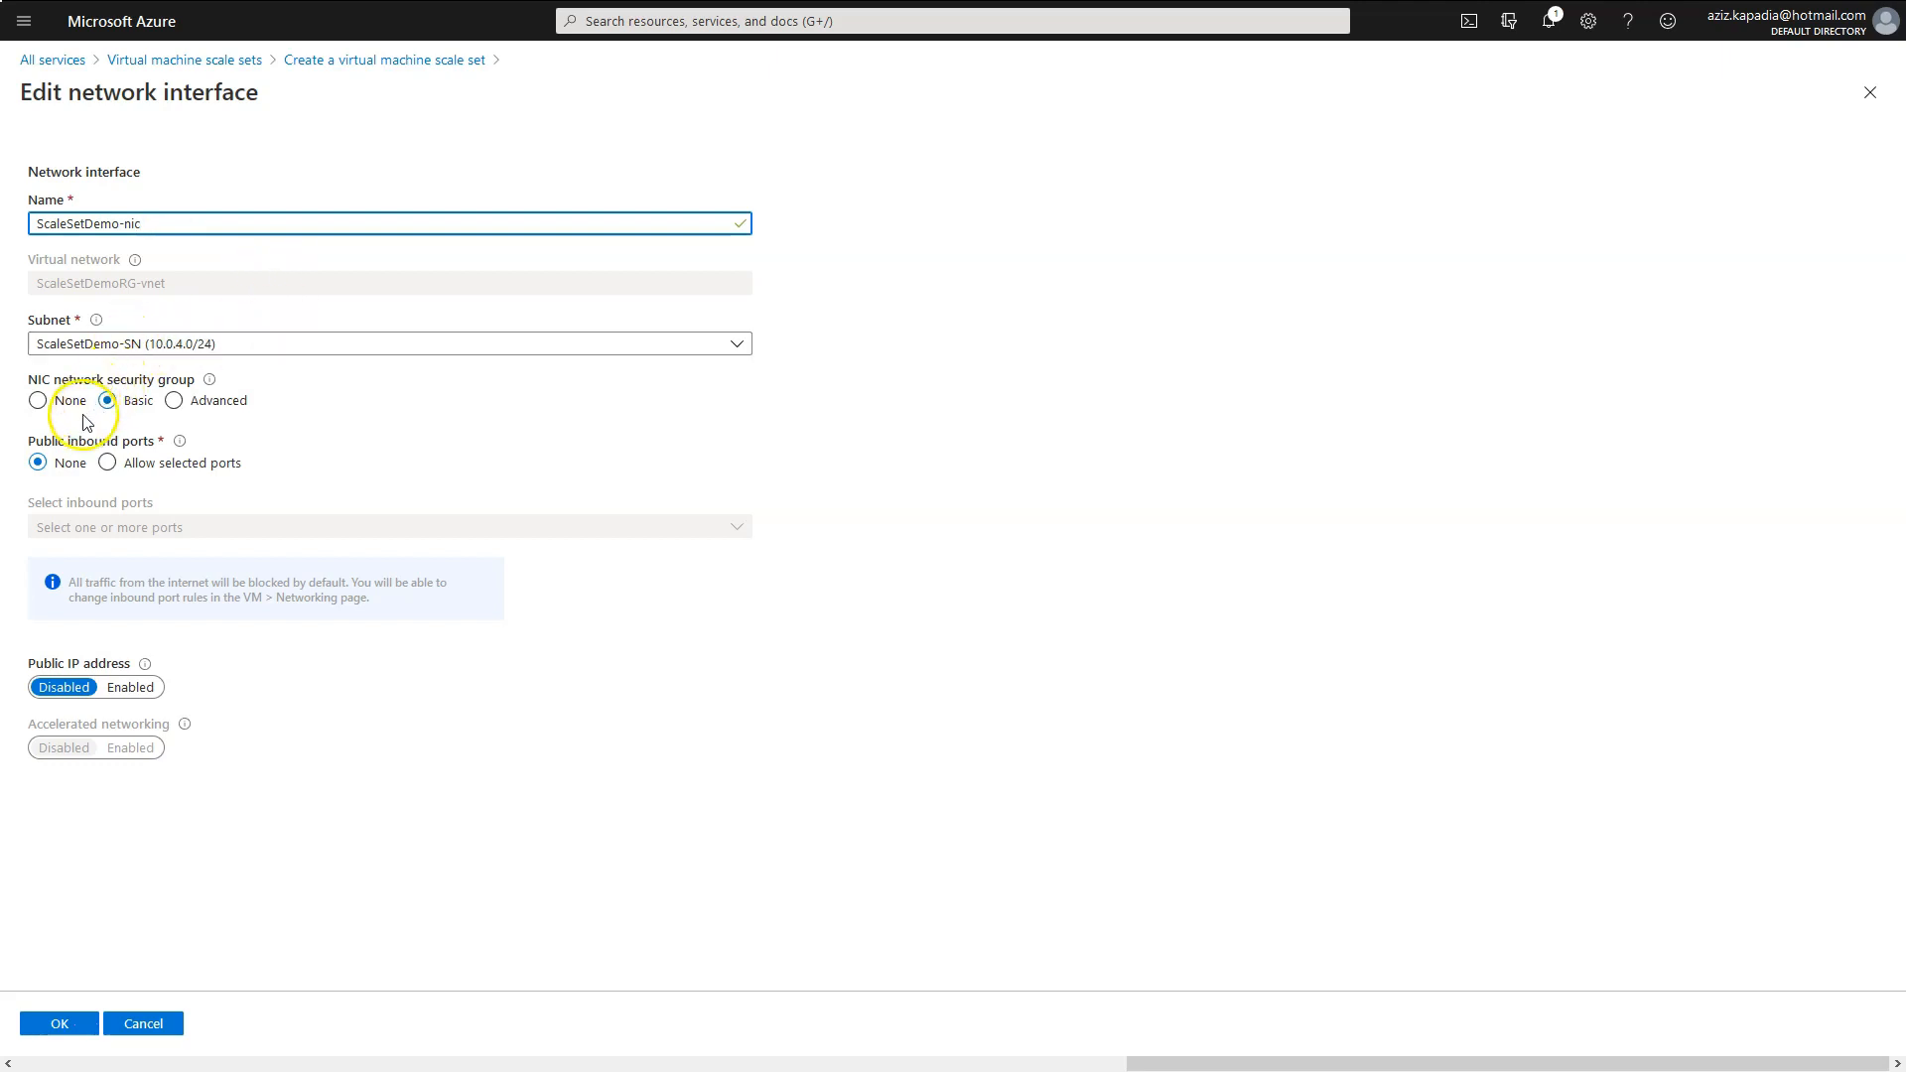
click(108, 466)
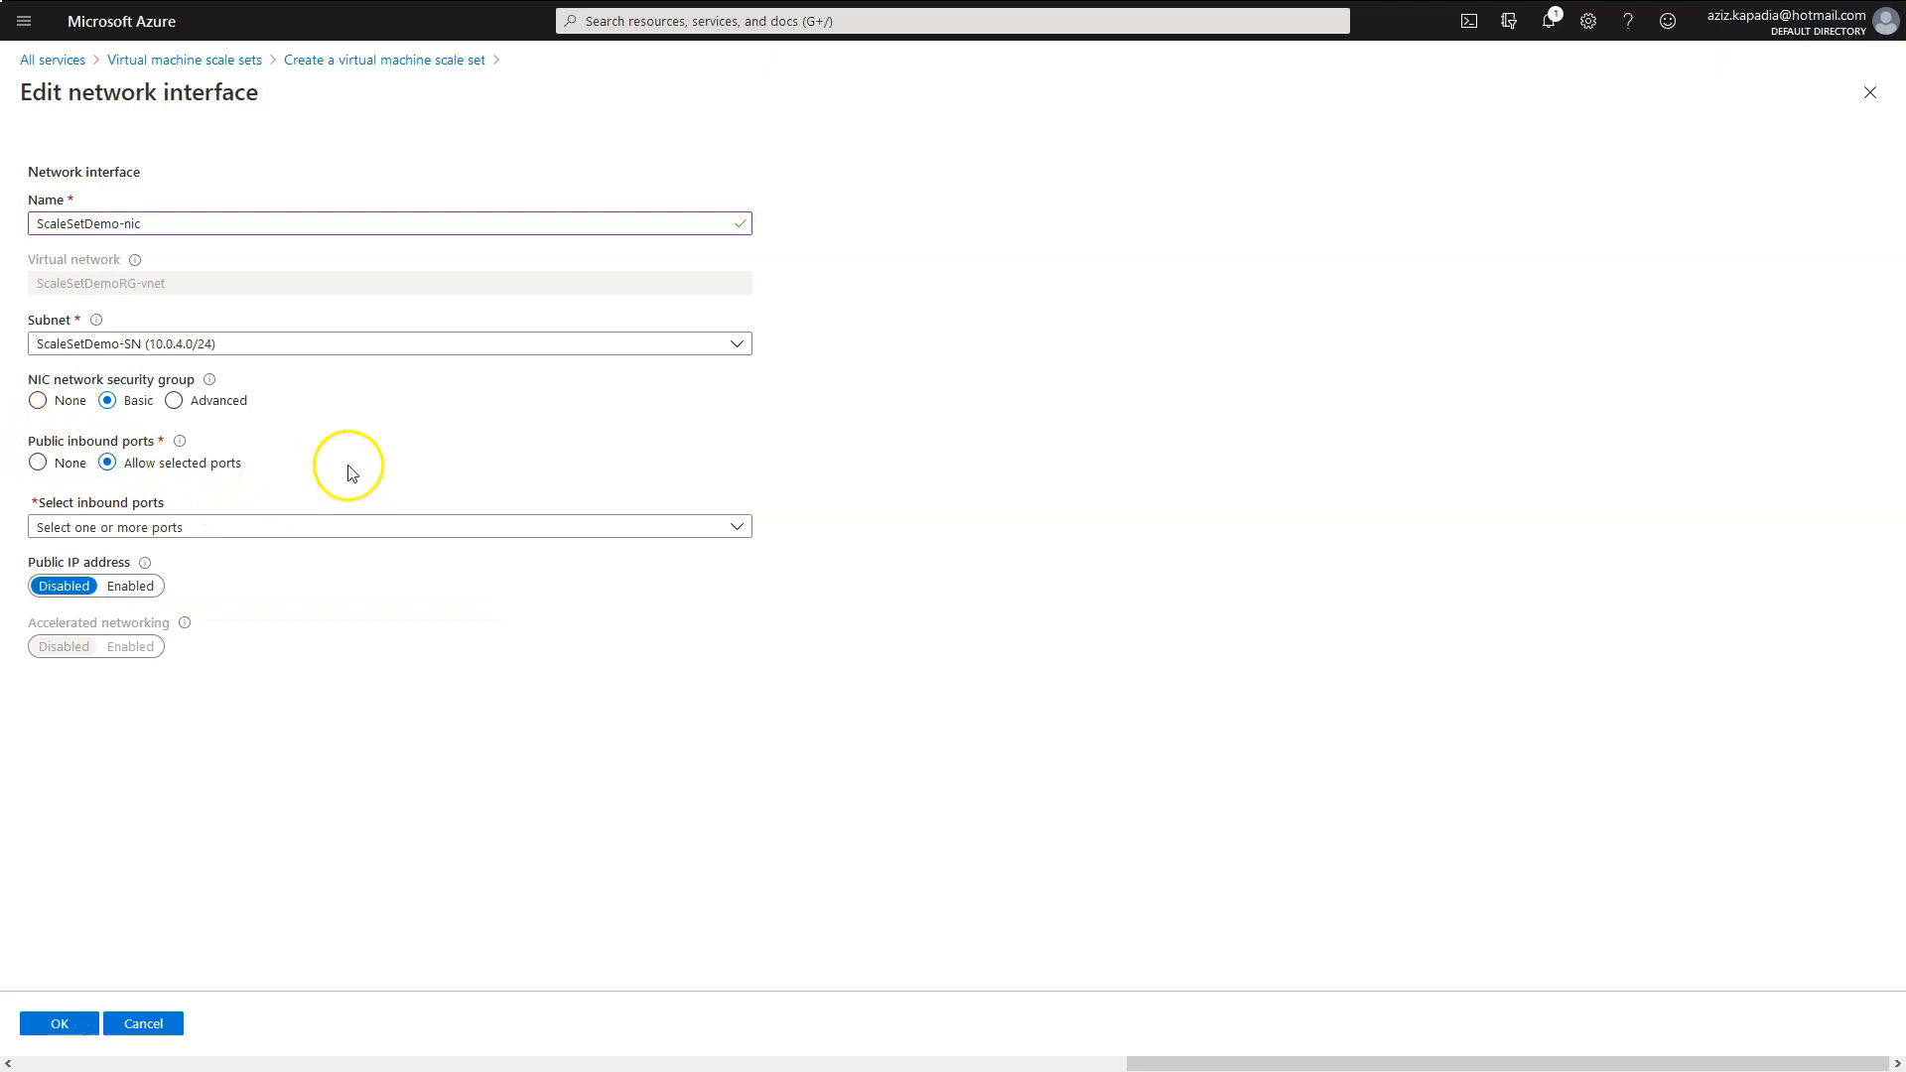
click(336, 524)
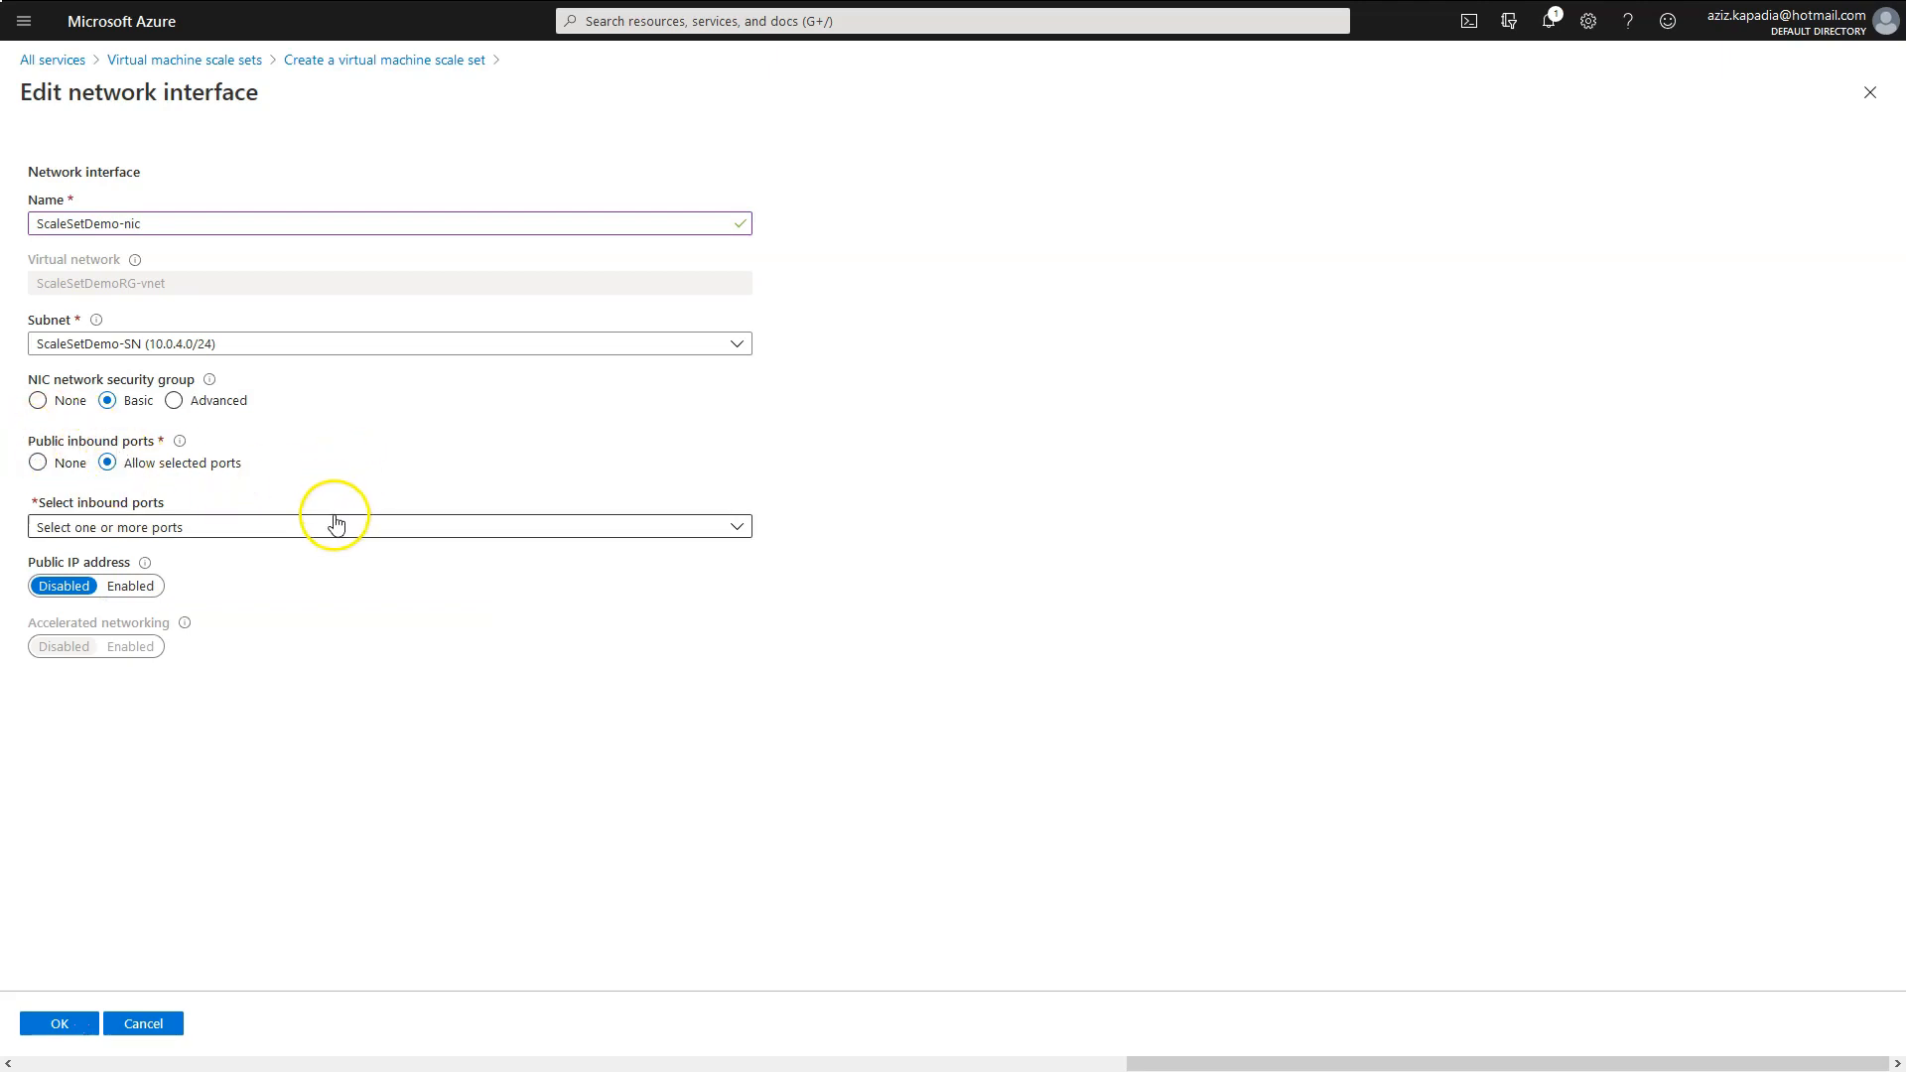
click(78, 660)
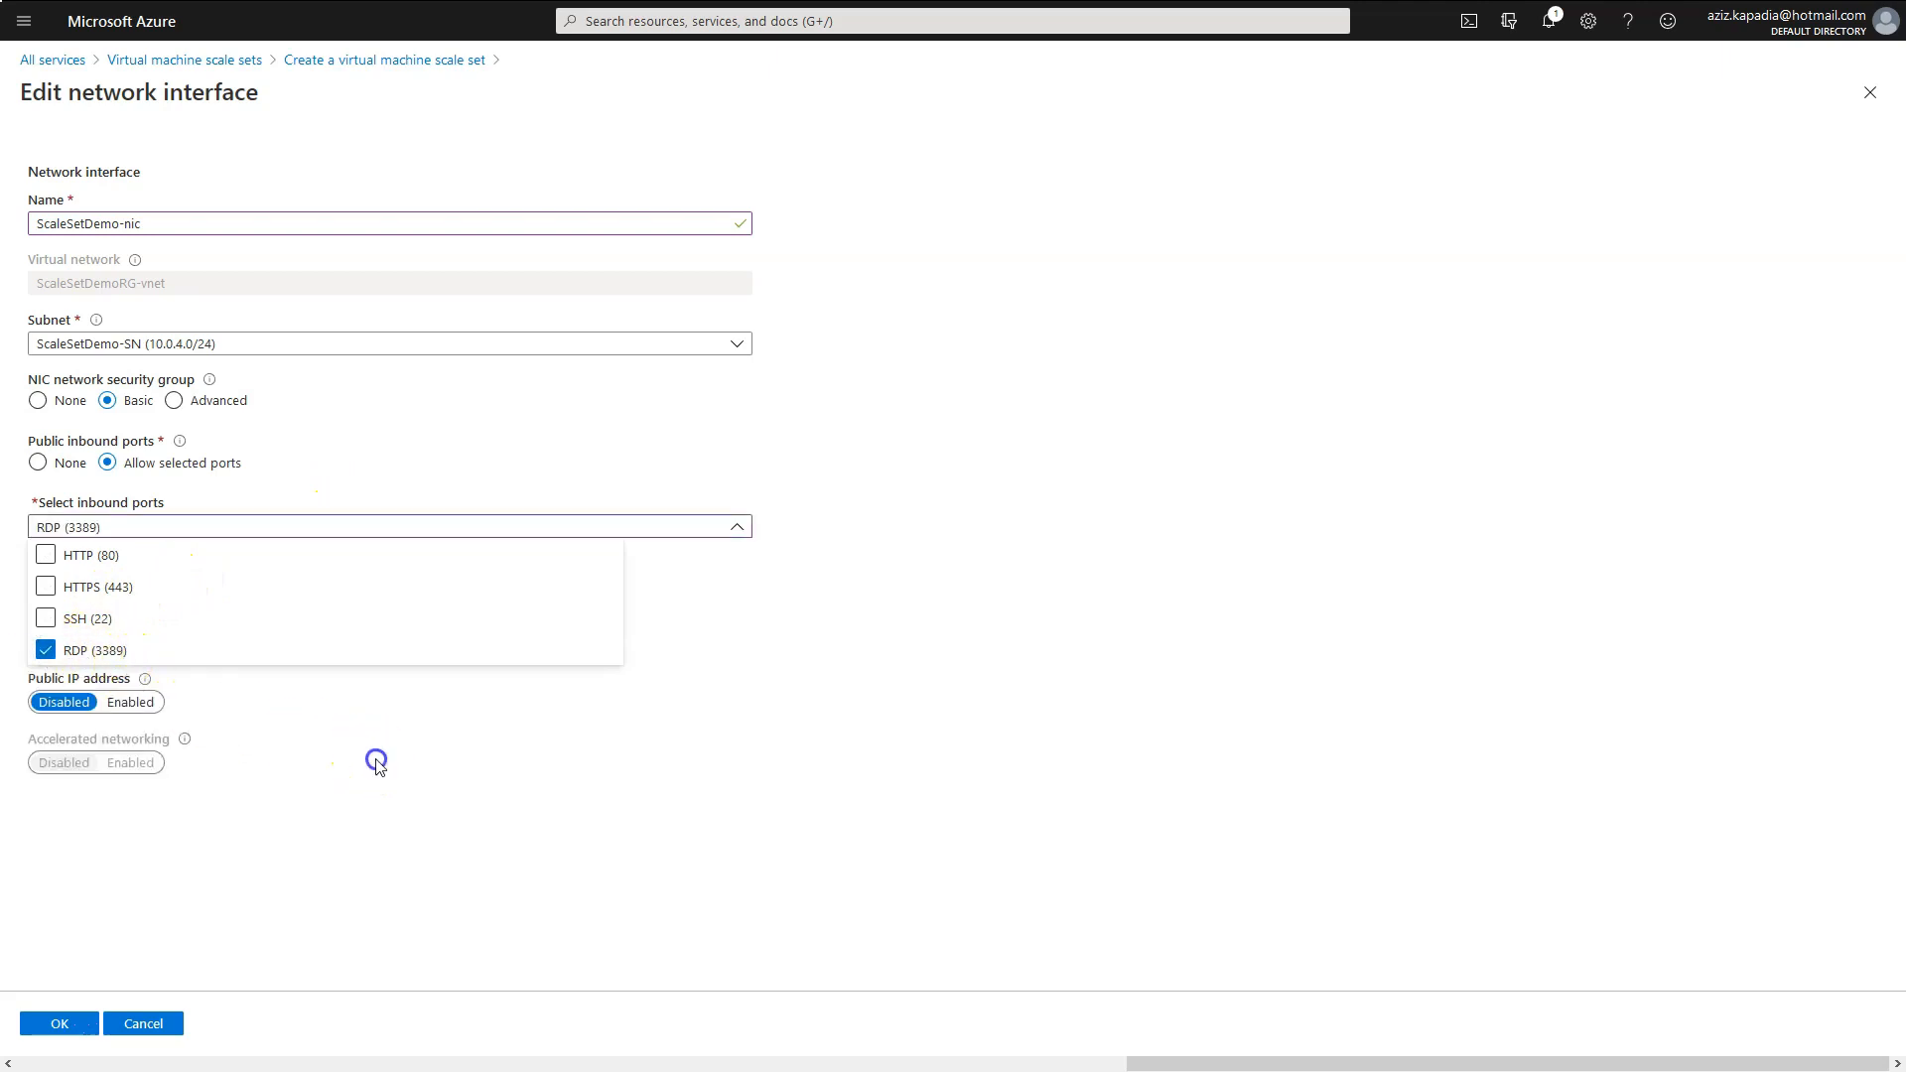
click(376, 761)
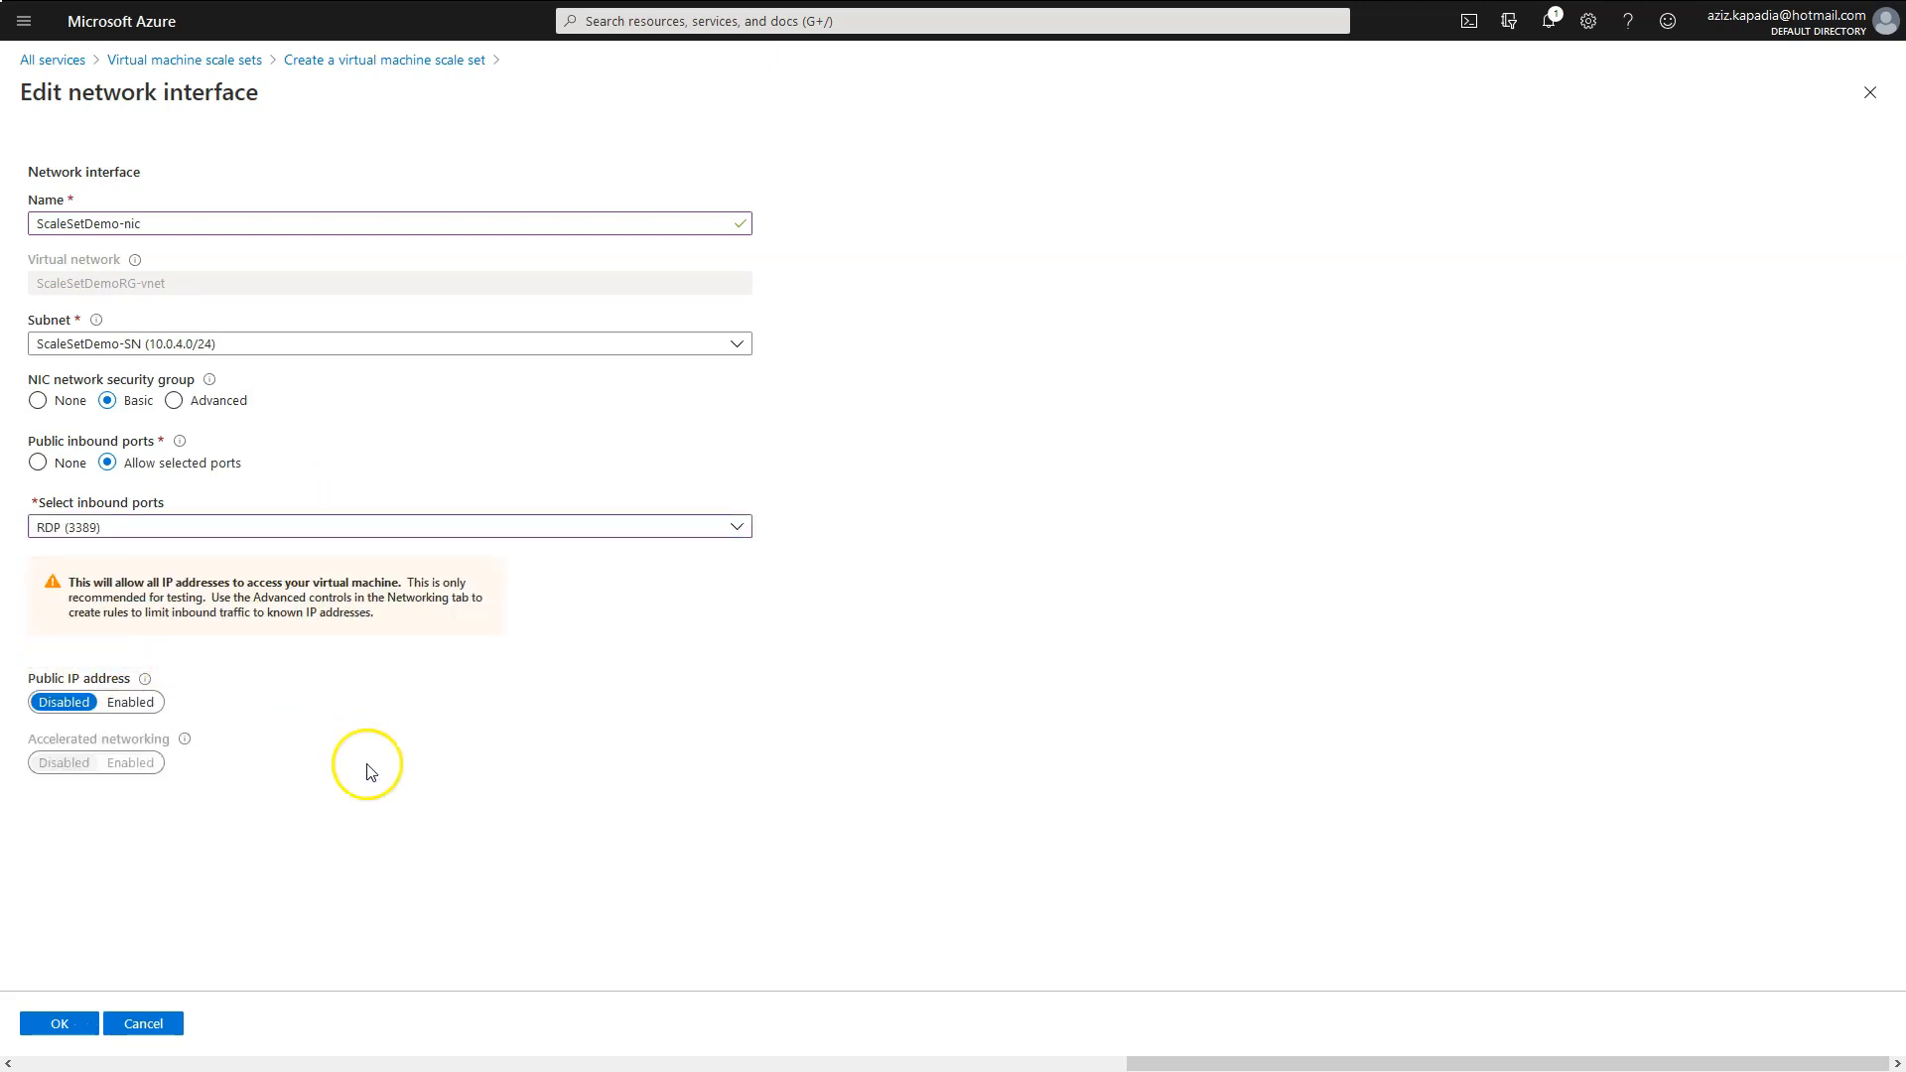
click(127, 704)
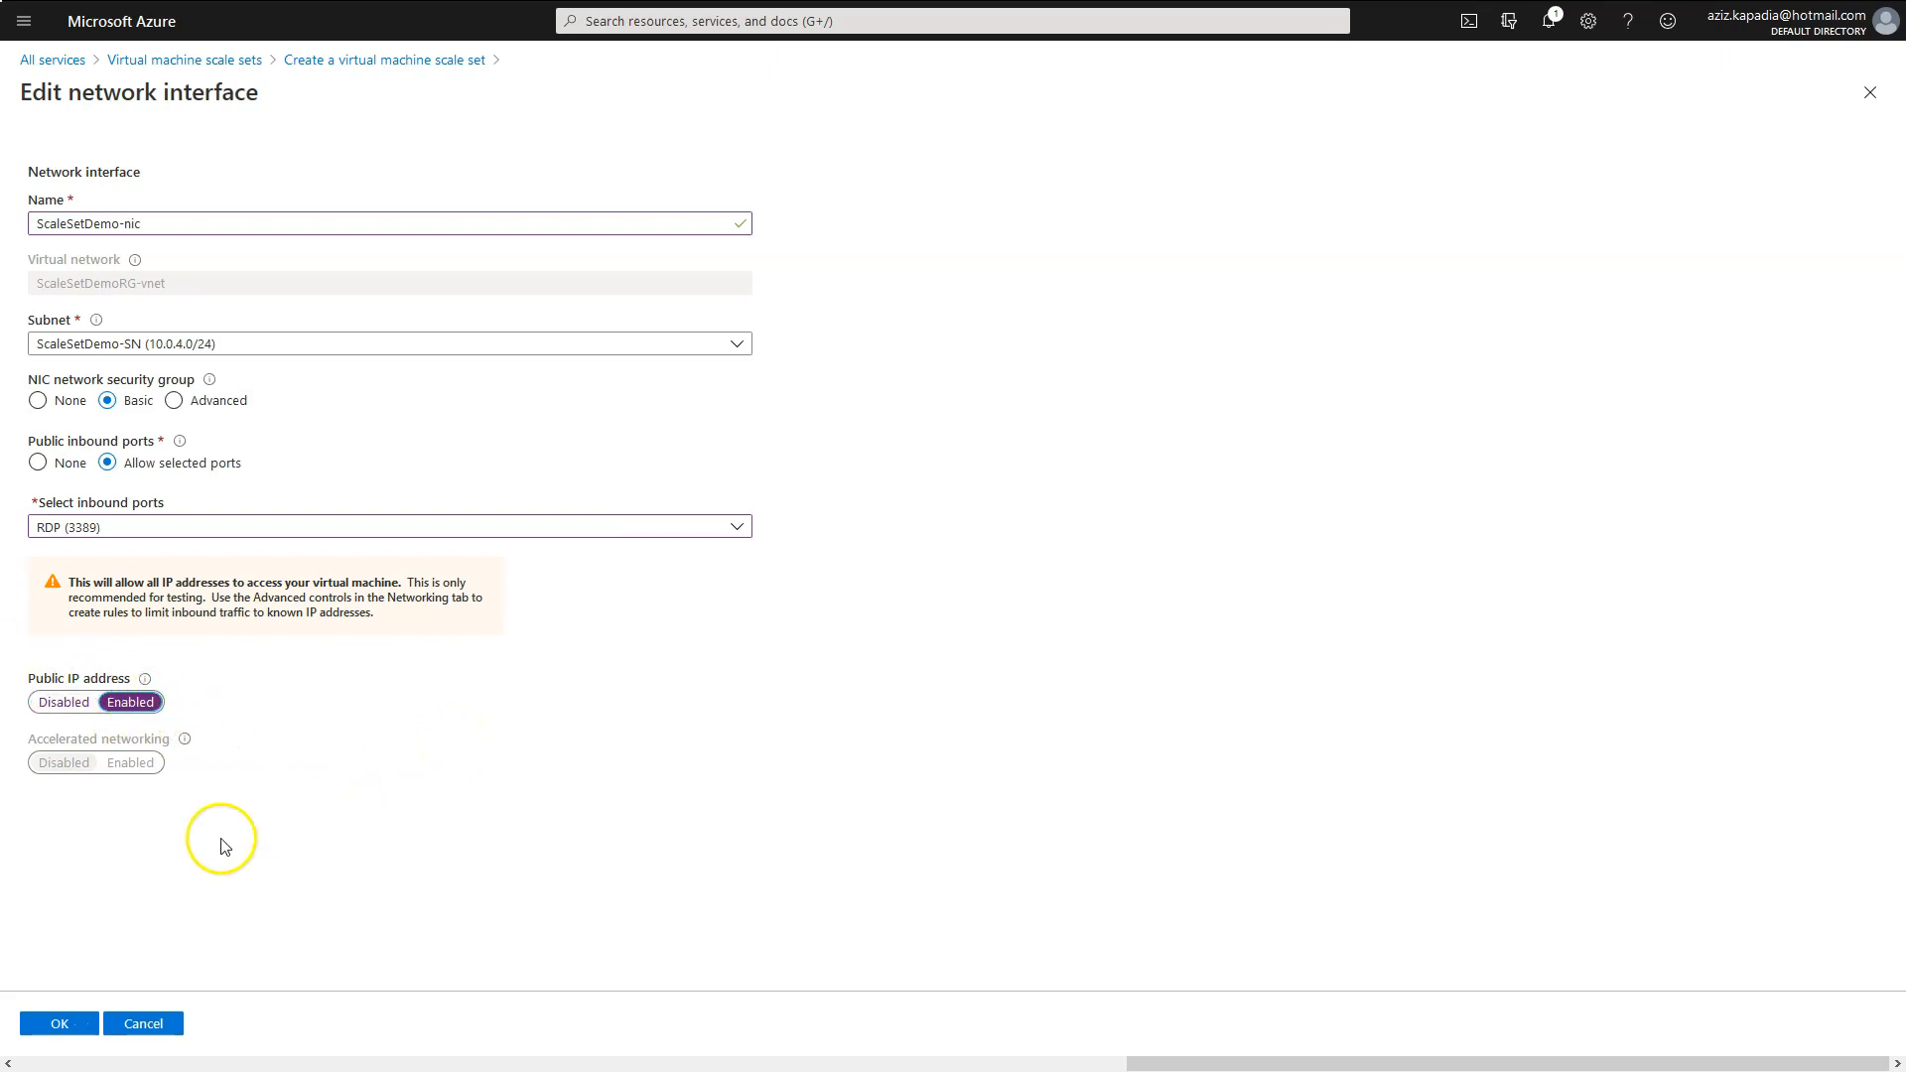
click(62, 1025)
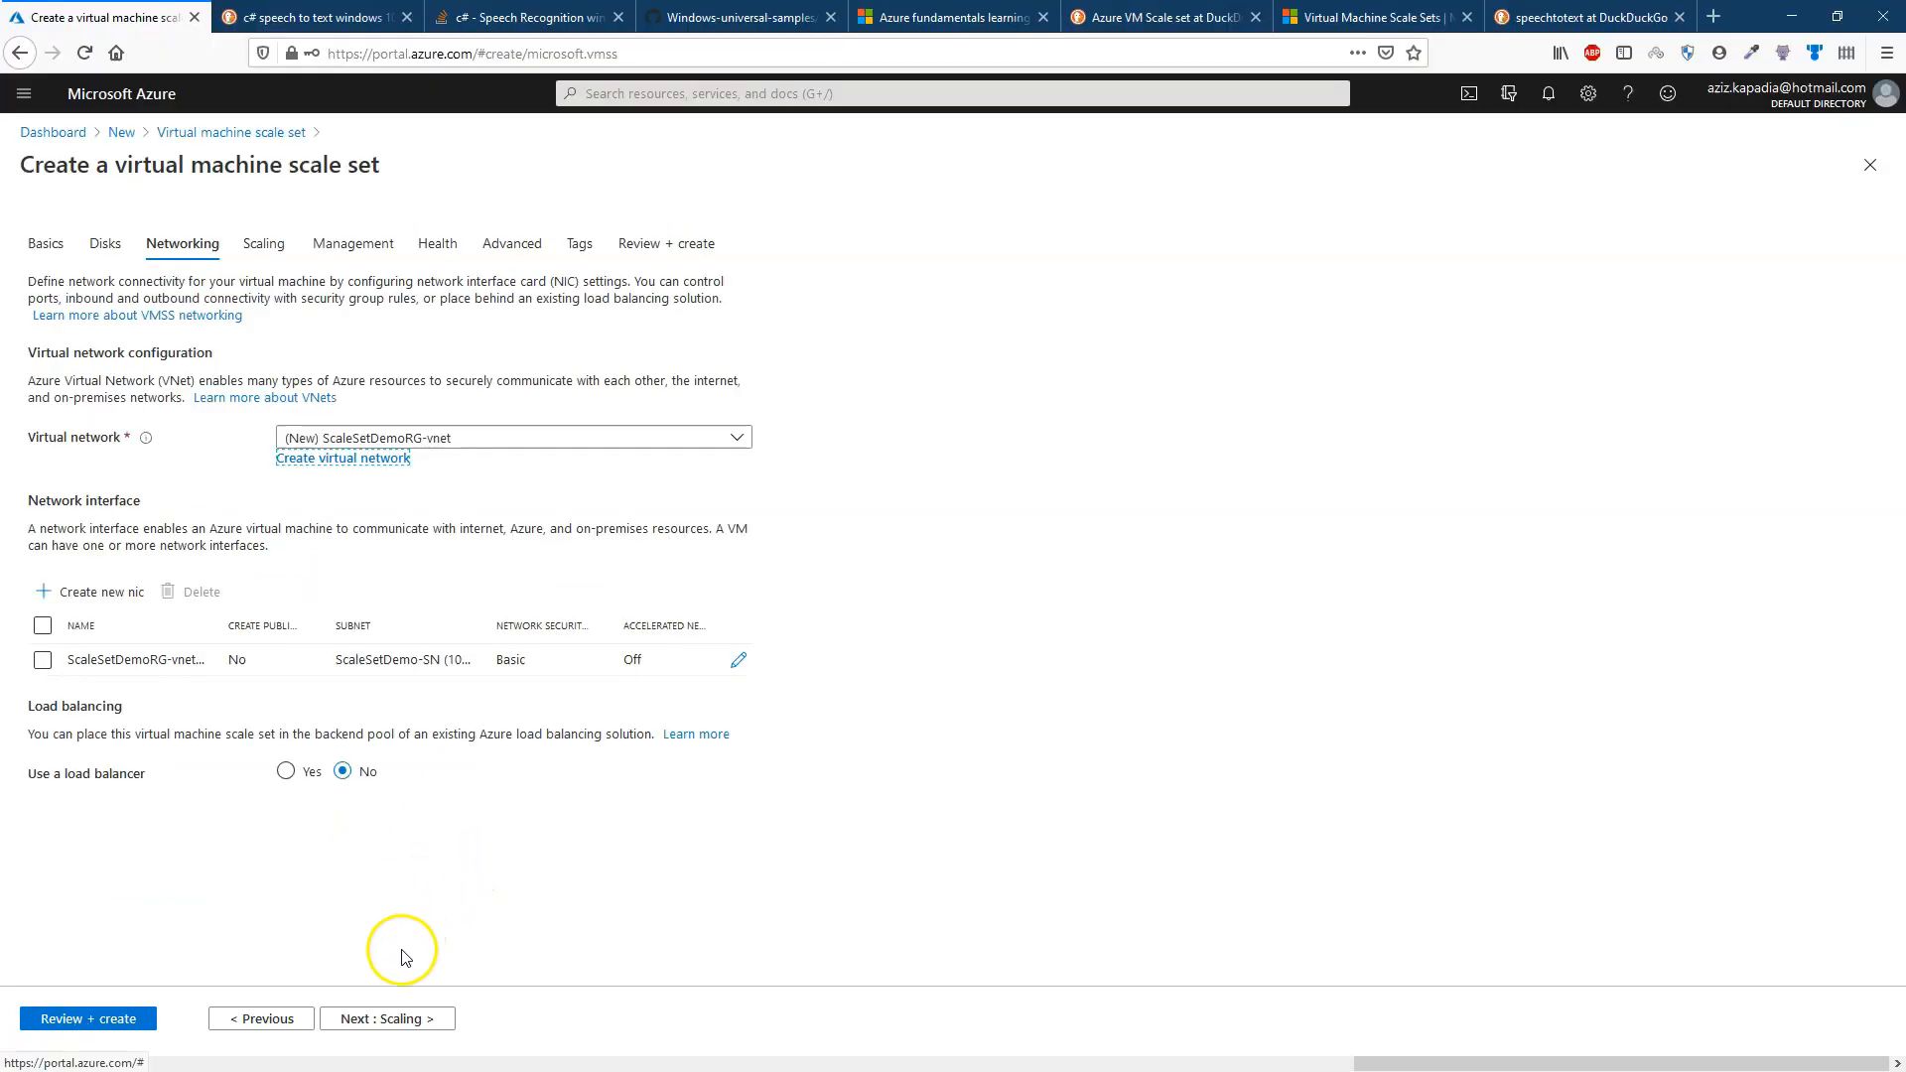
Accept manual scaling with an initial instance count of 1, and turn boot diagnostics off.
click(386, 1019)
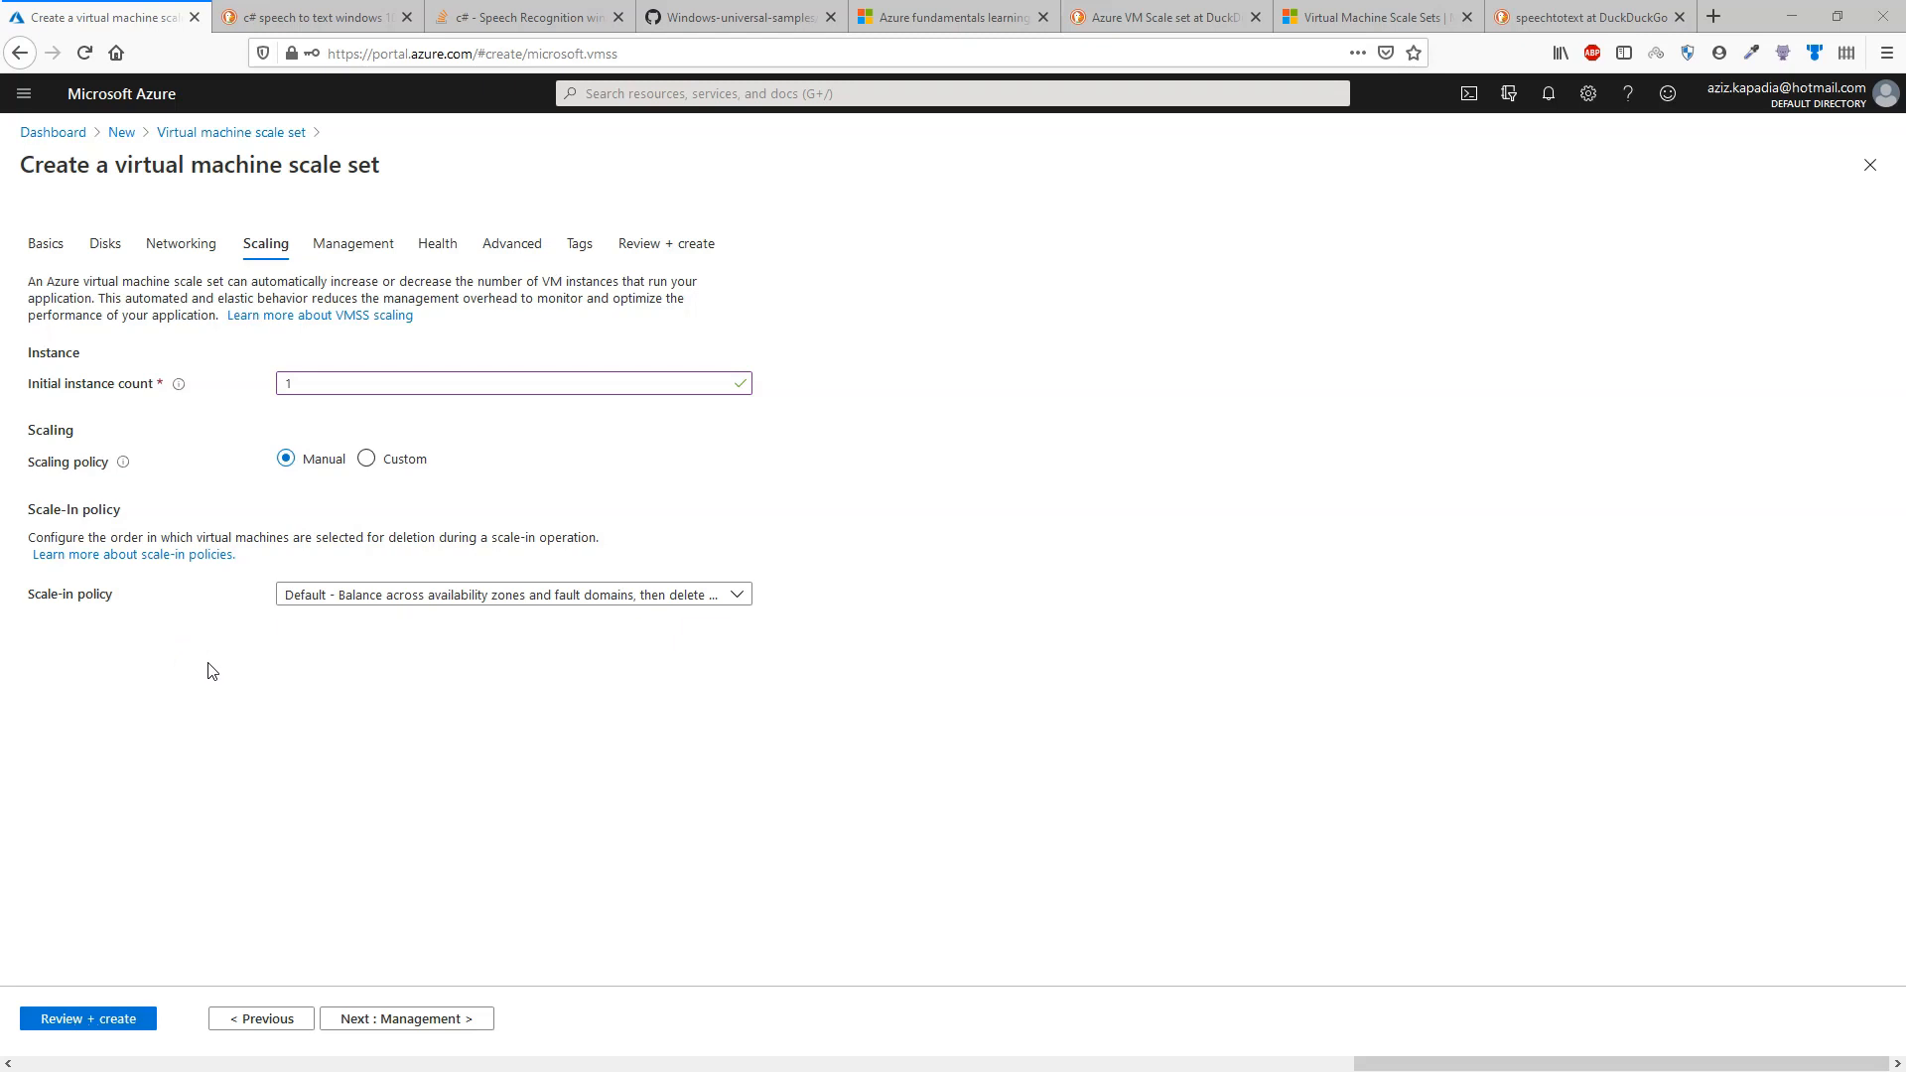
click(353, 1019)
click(286, 573)
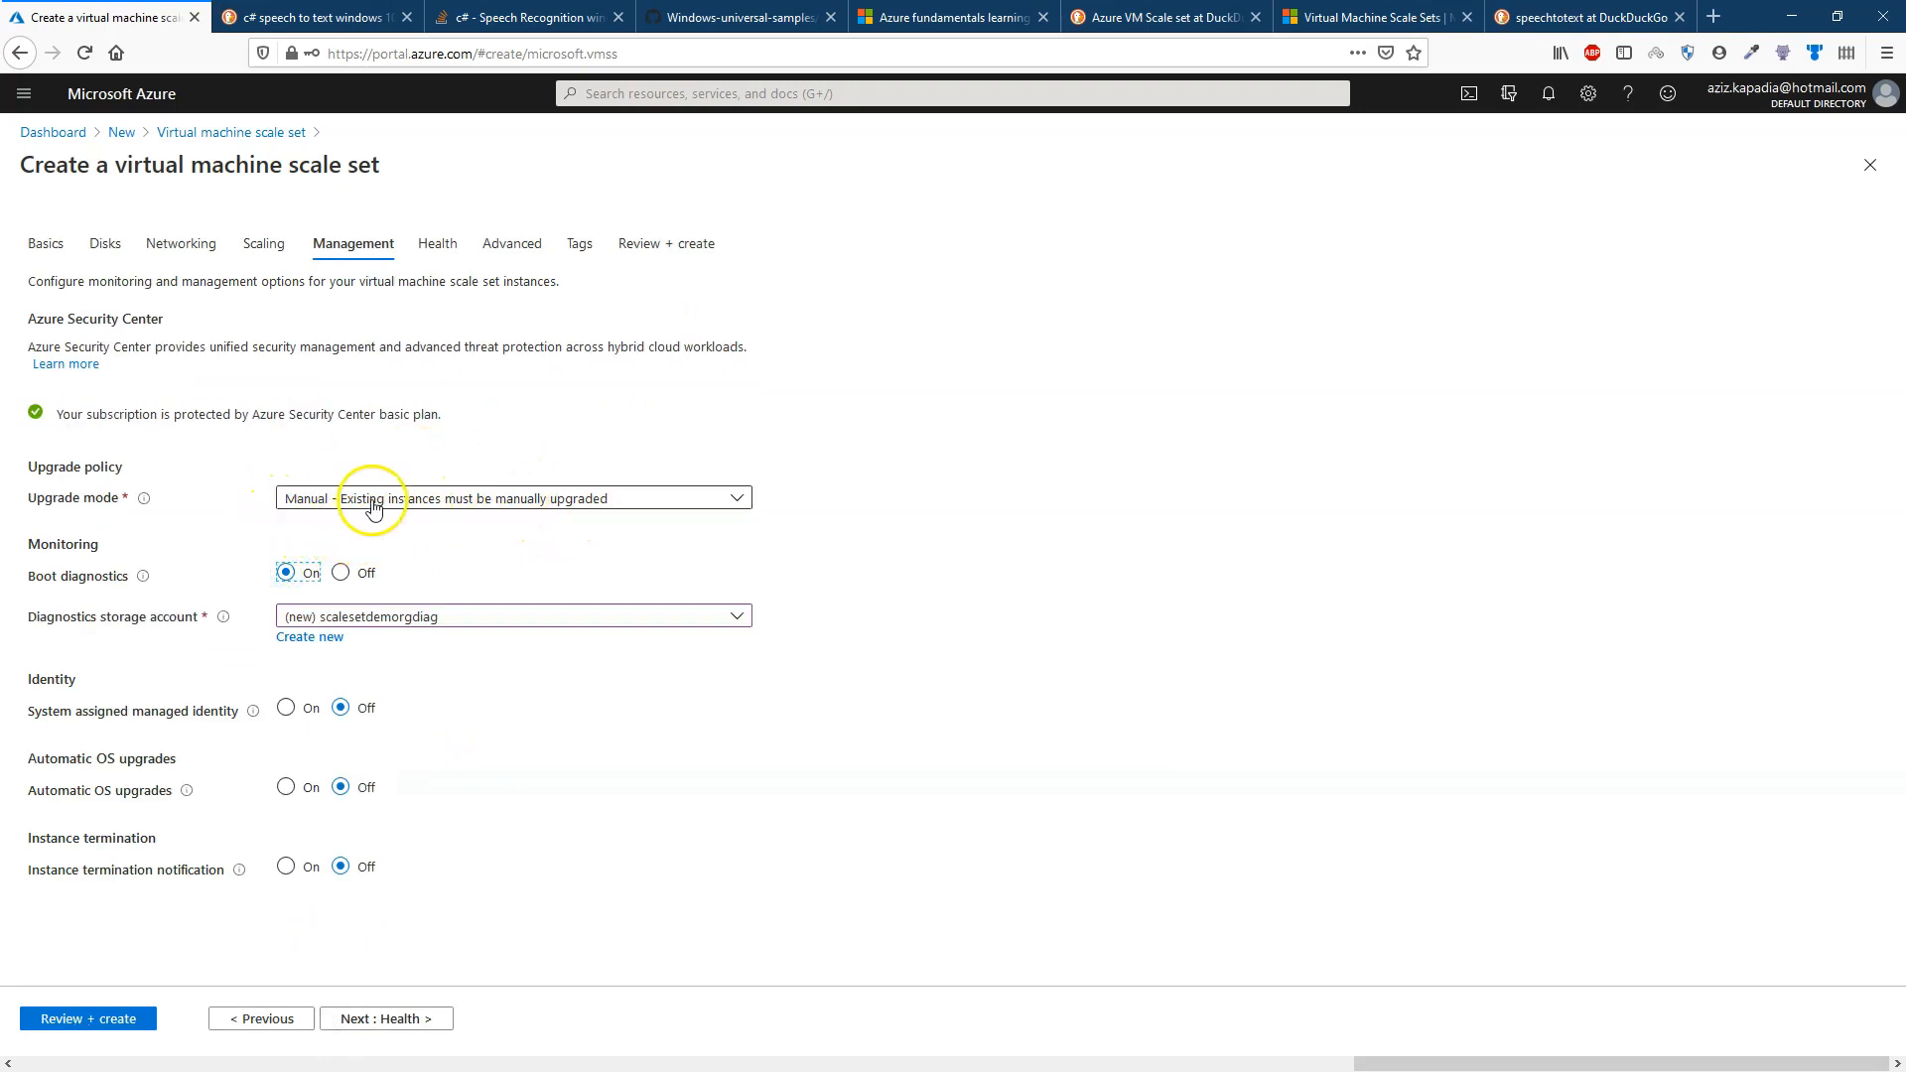
click(340, 575)
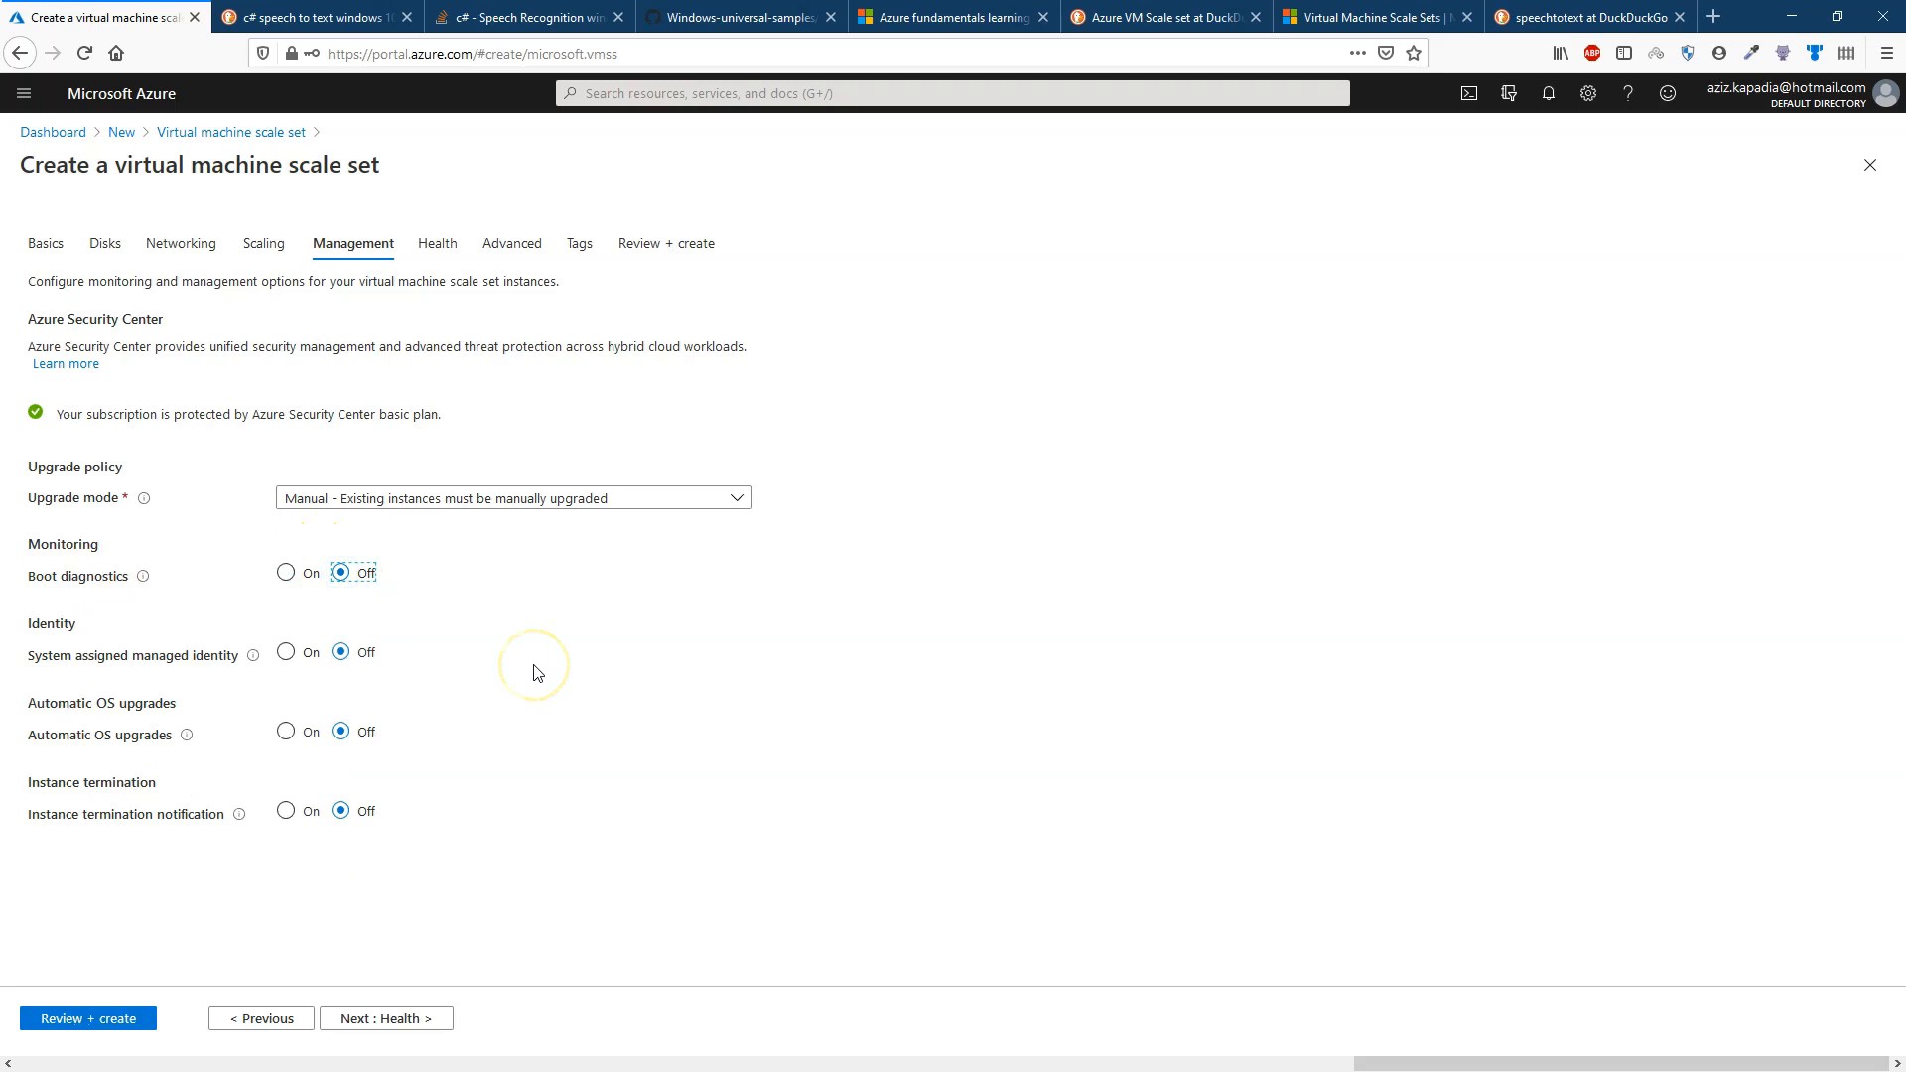
Leave application health monitoring disabled, and set the advanced options to Max spreading and VM generation Gen 2.
click(359, 1019)
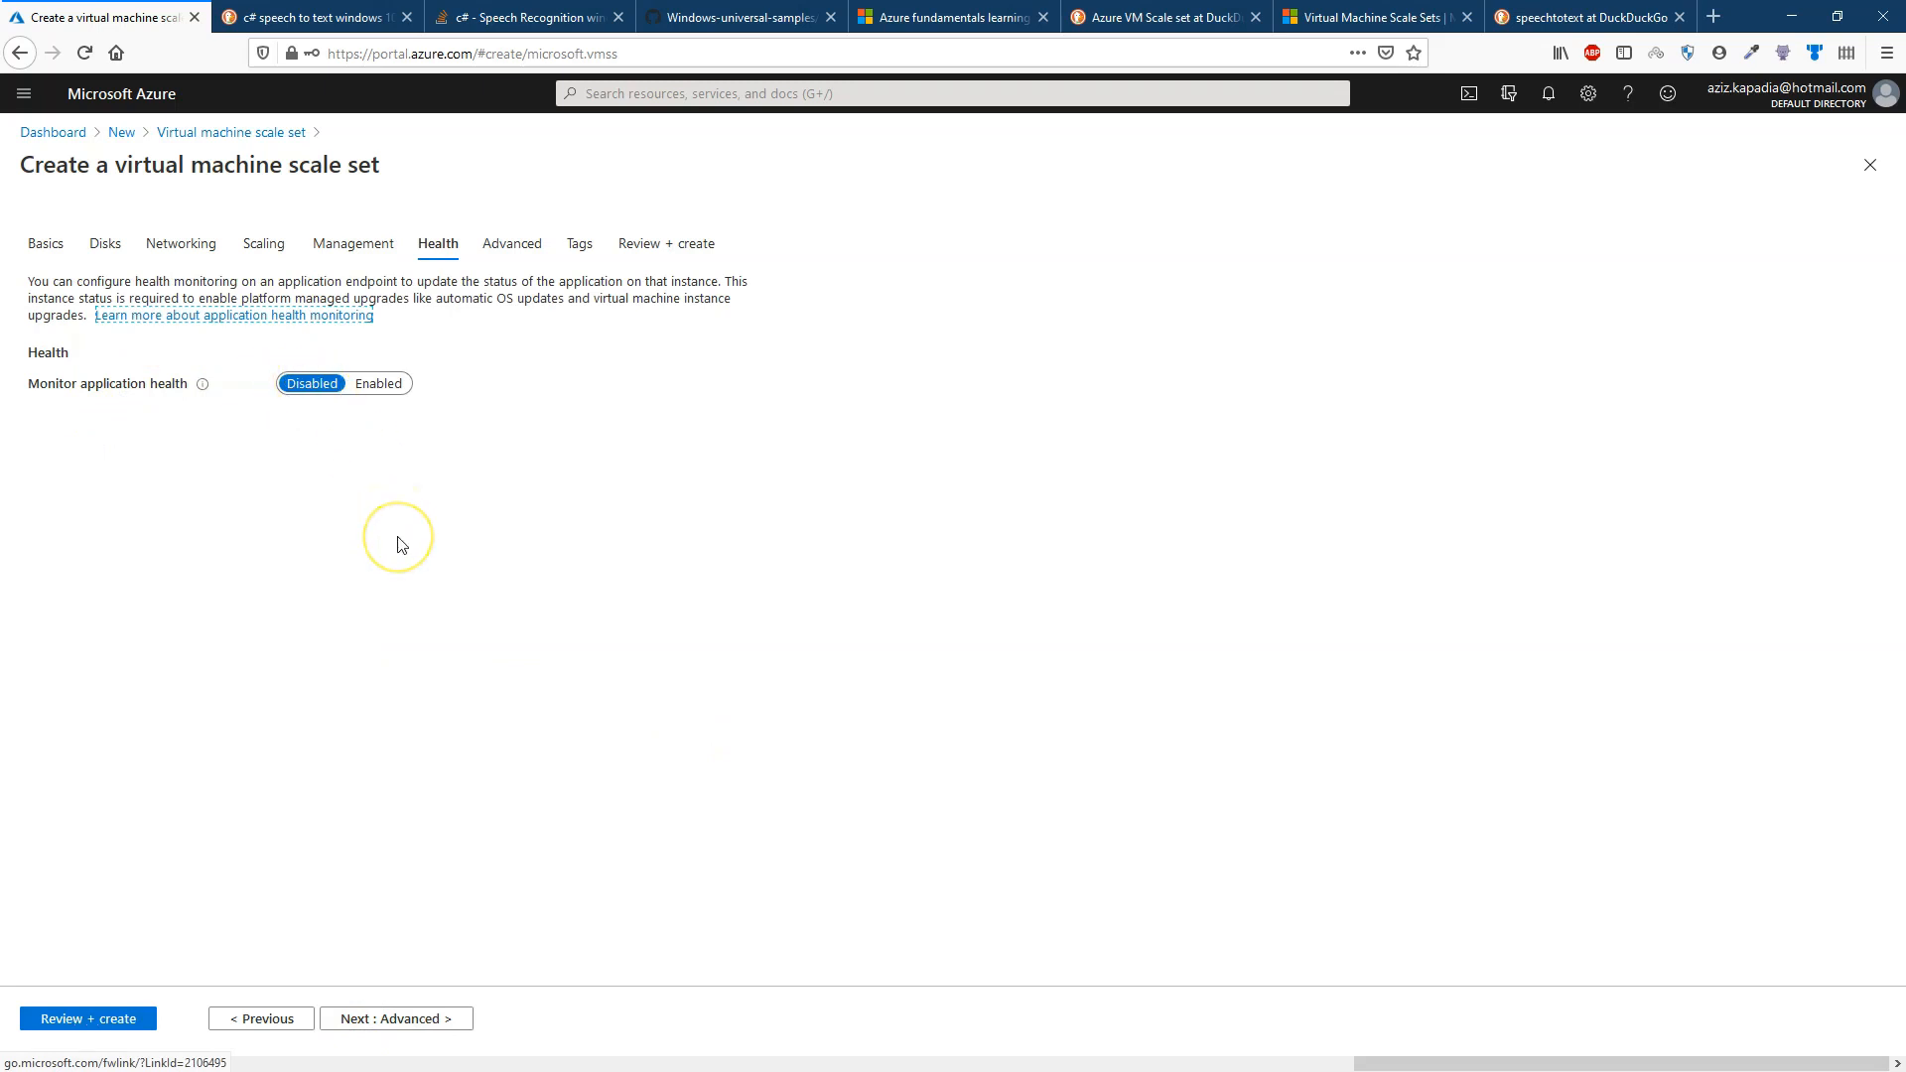
click(389, 1019)
key(alt)
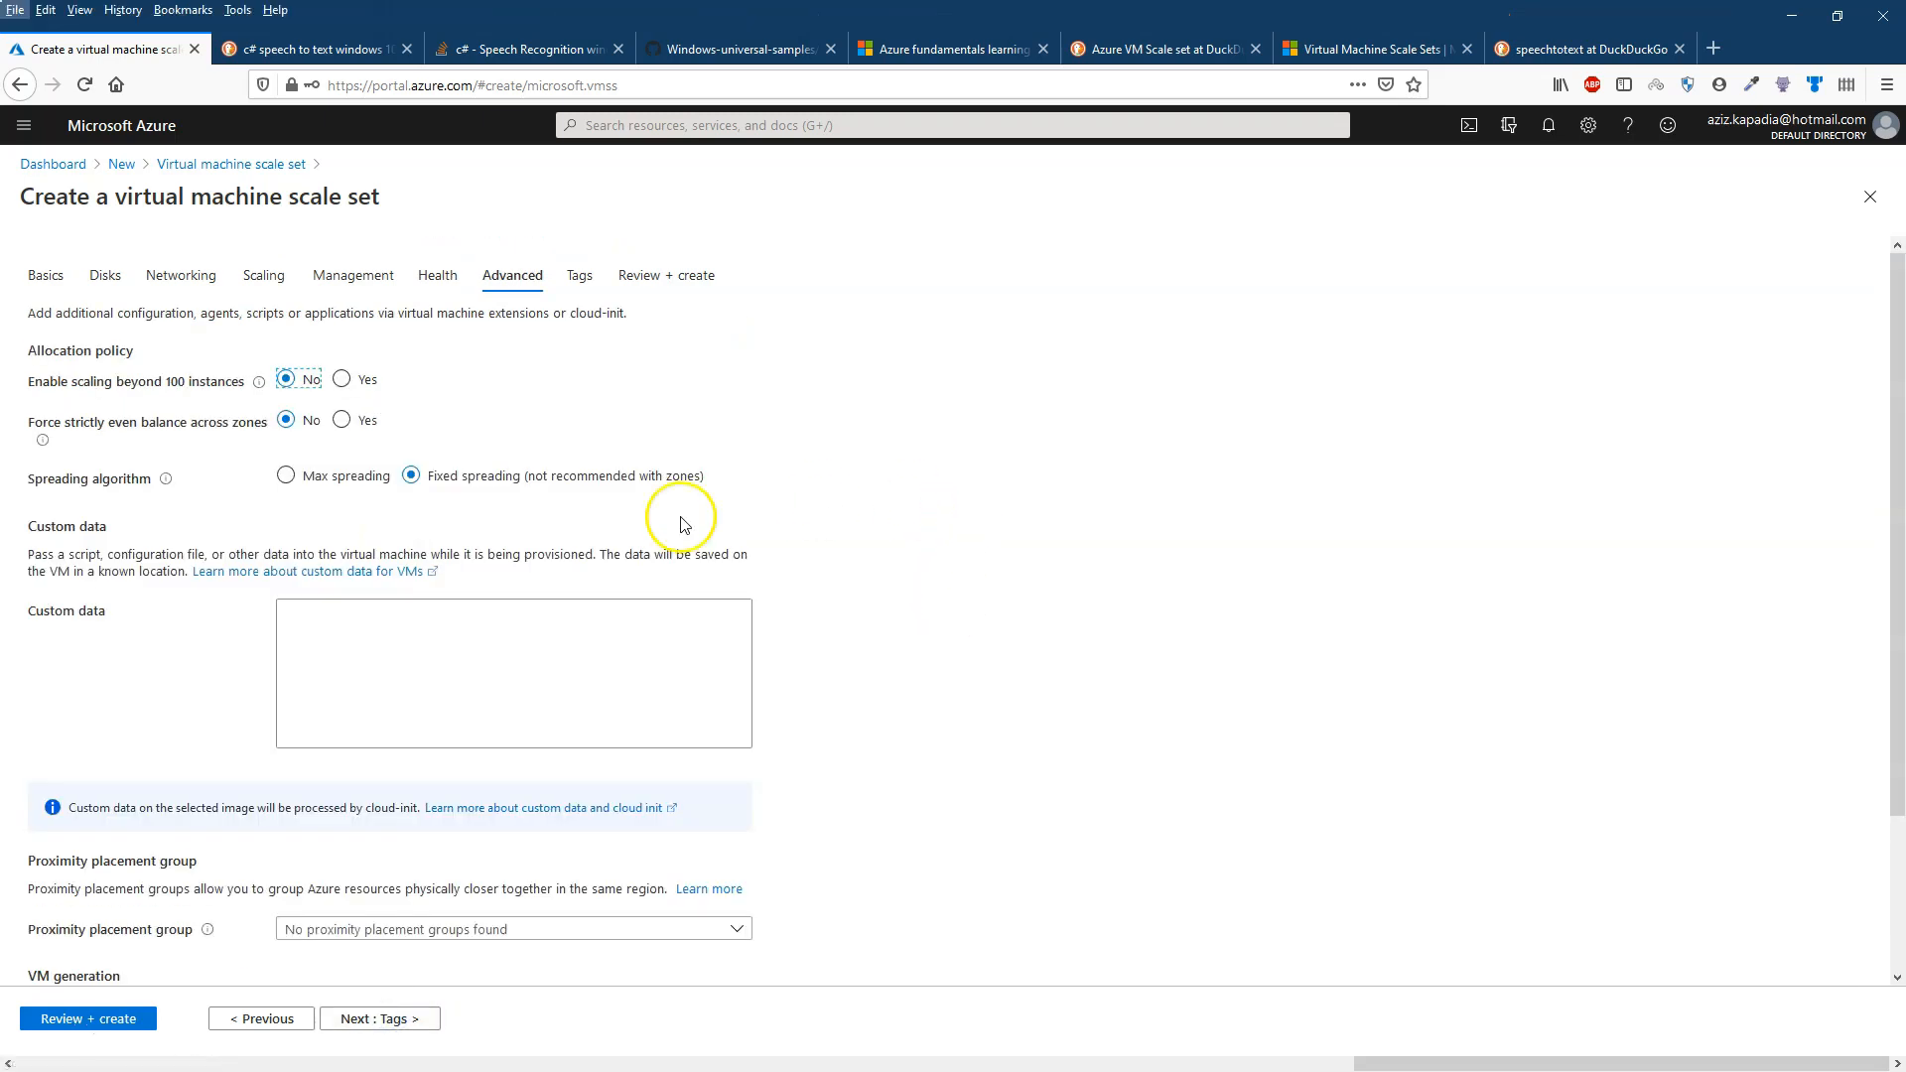
click(287, 477)
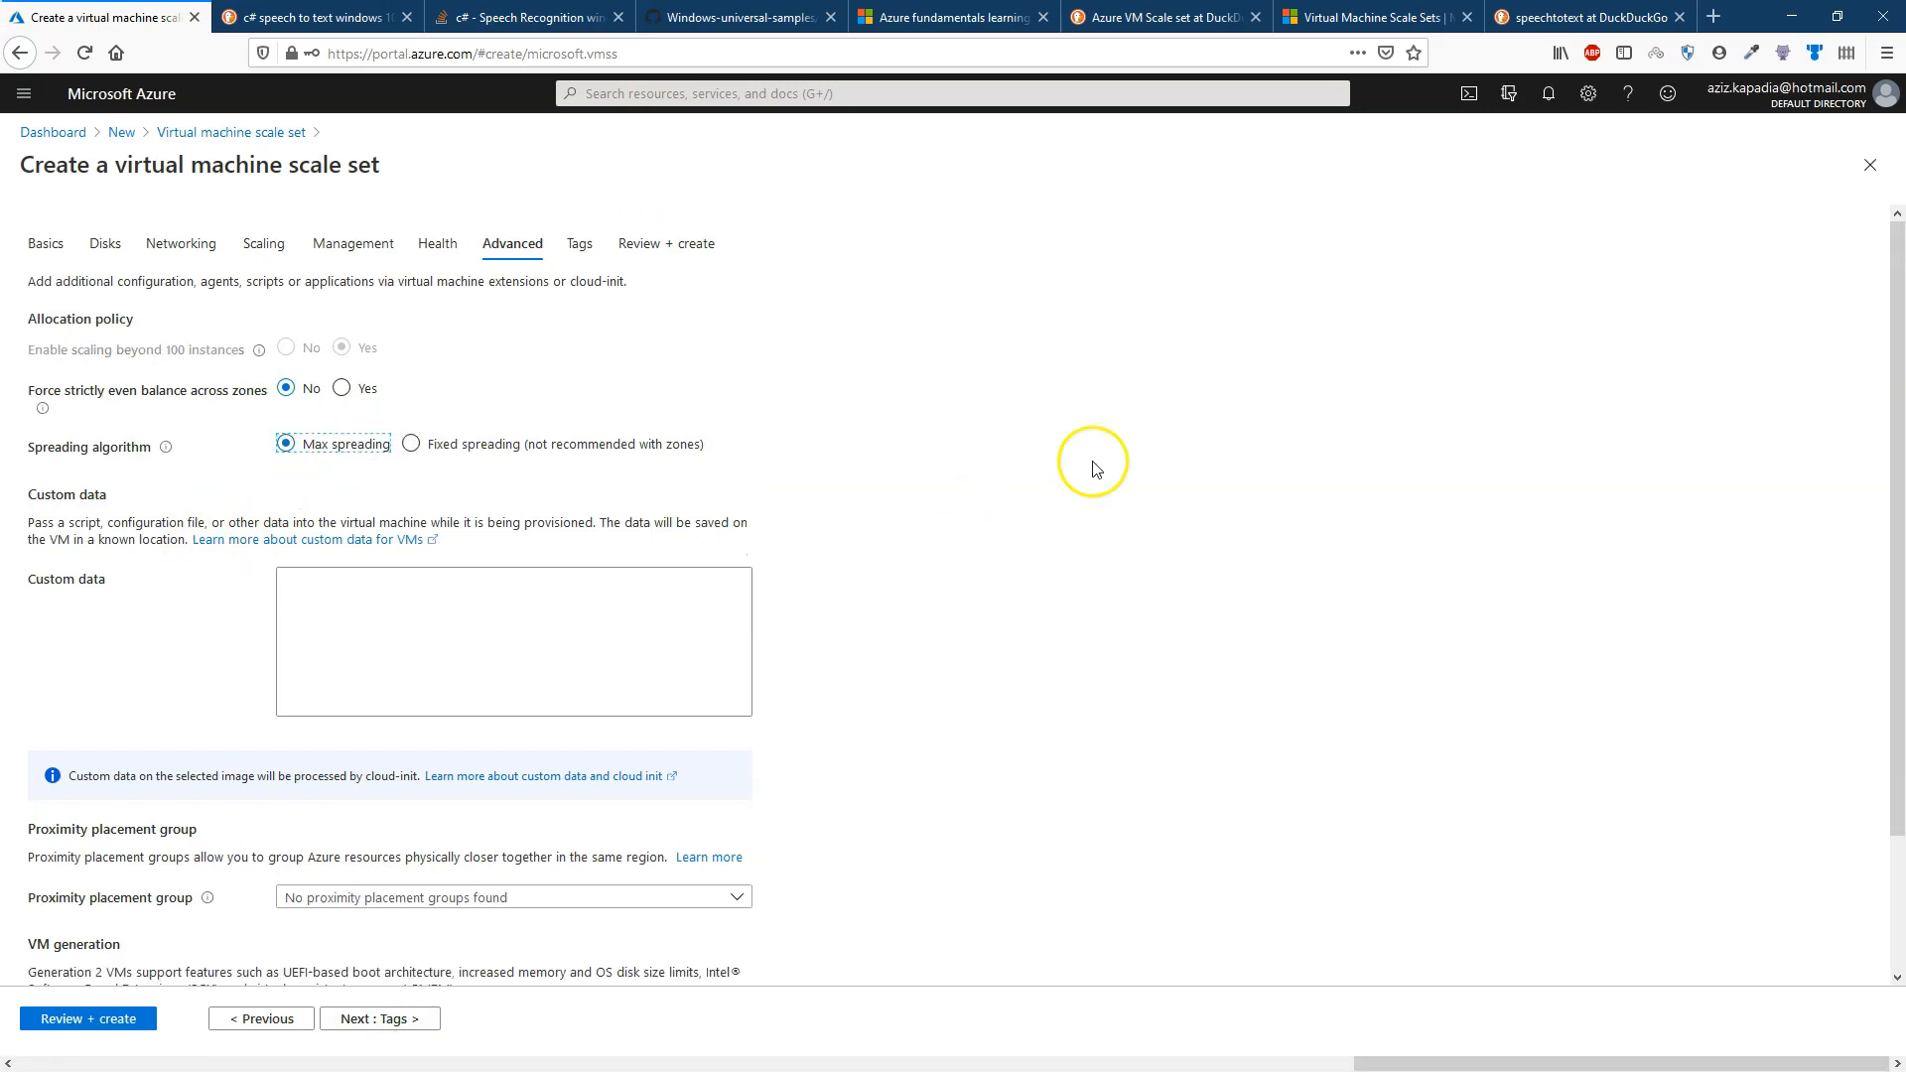
scroll(1092, 471, down, 3)
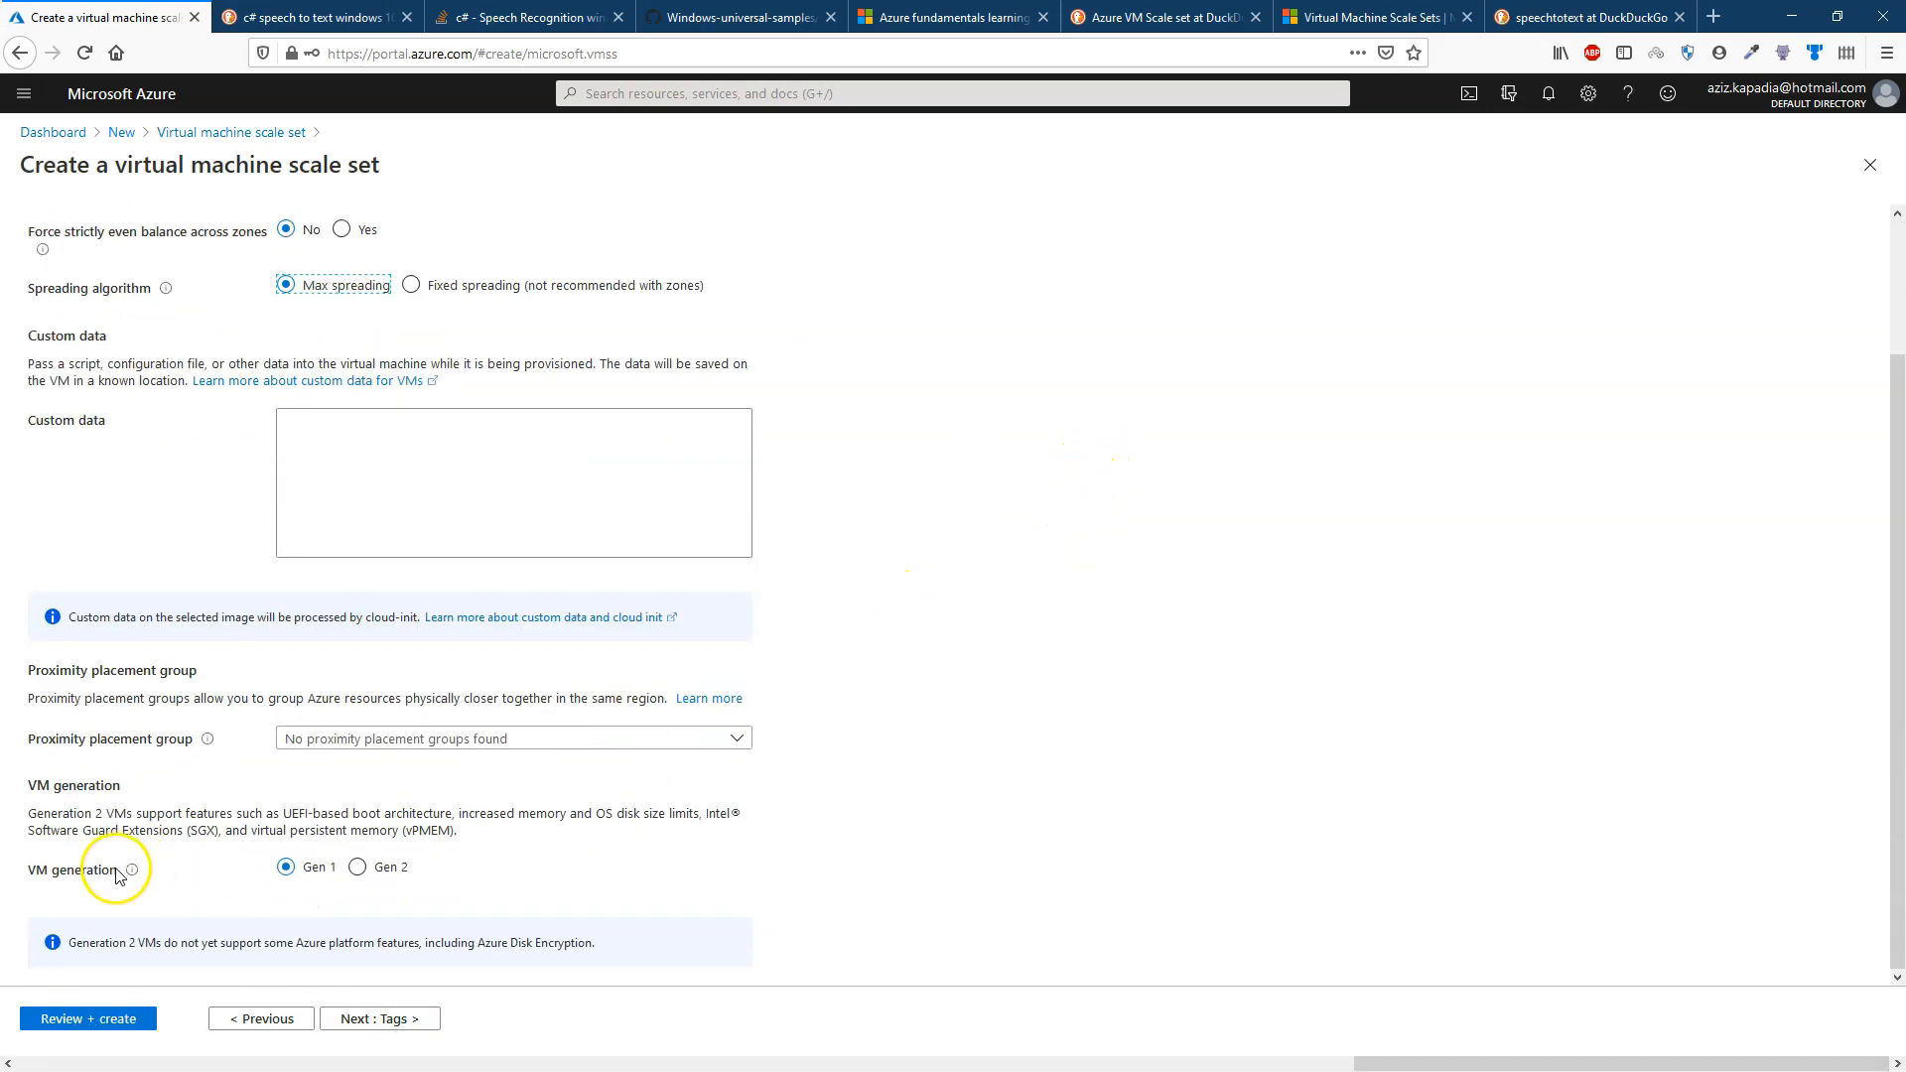
click(359, 870)
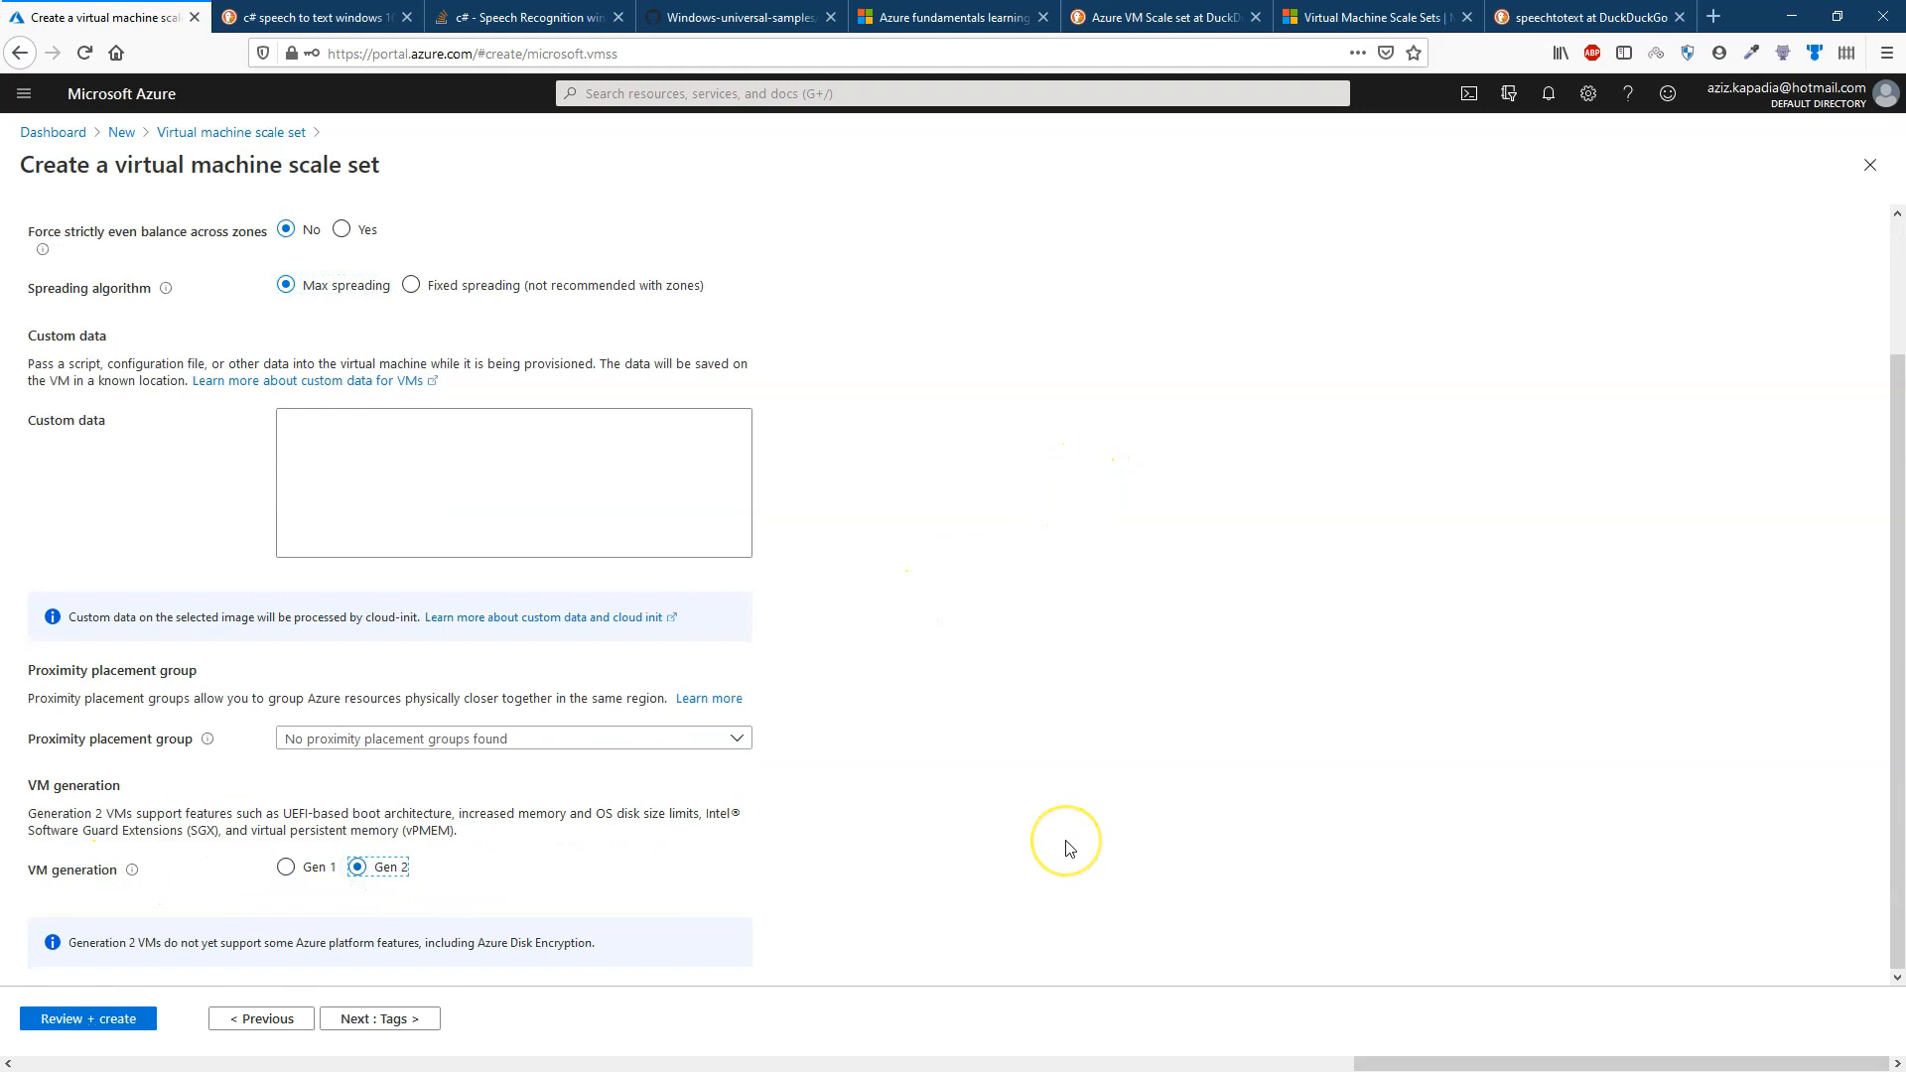
Add a tag named type with the value demo to the scale set resources.
click(386, 1023)
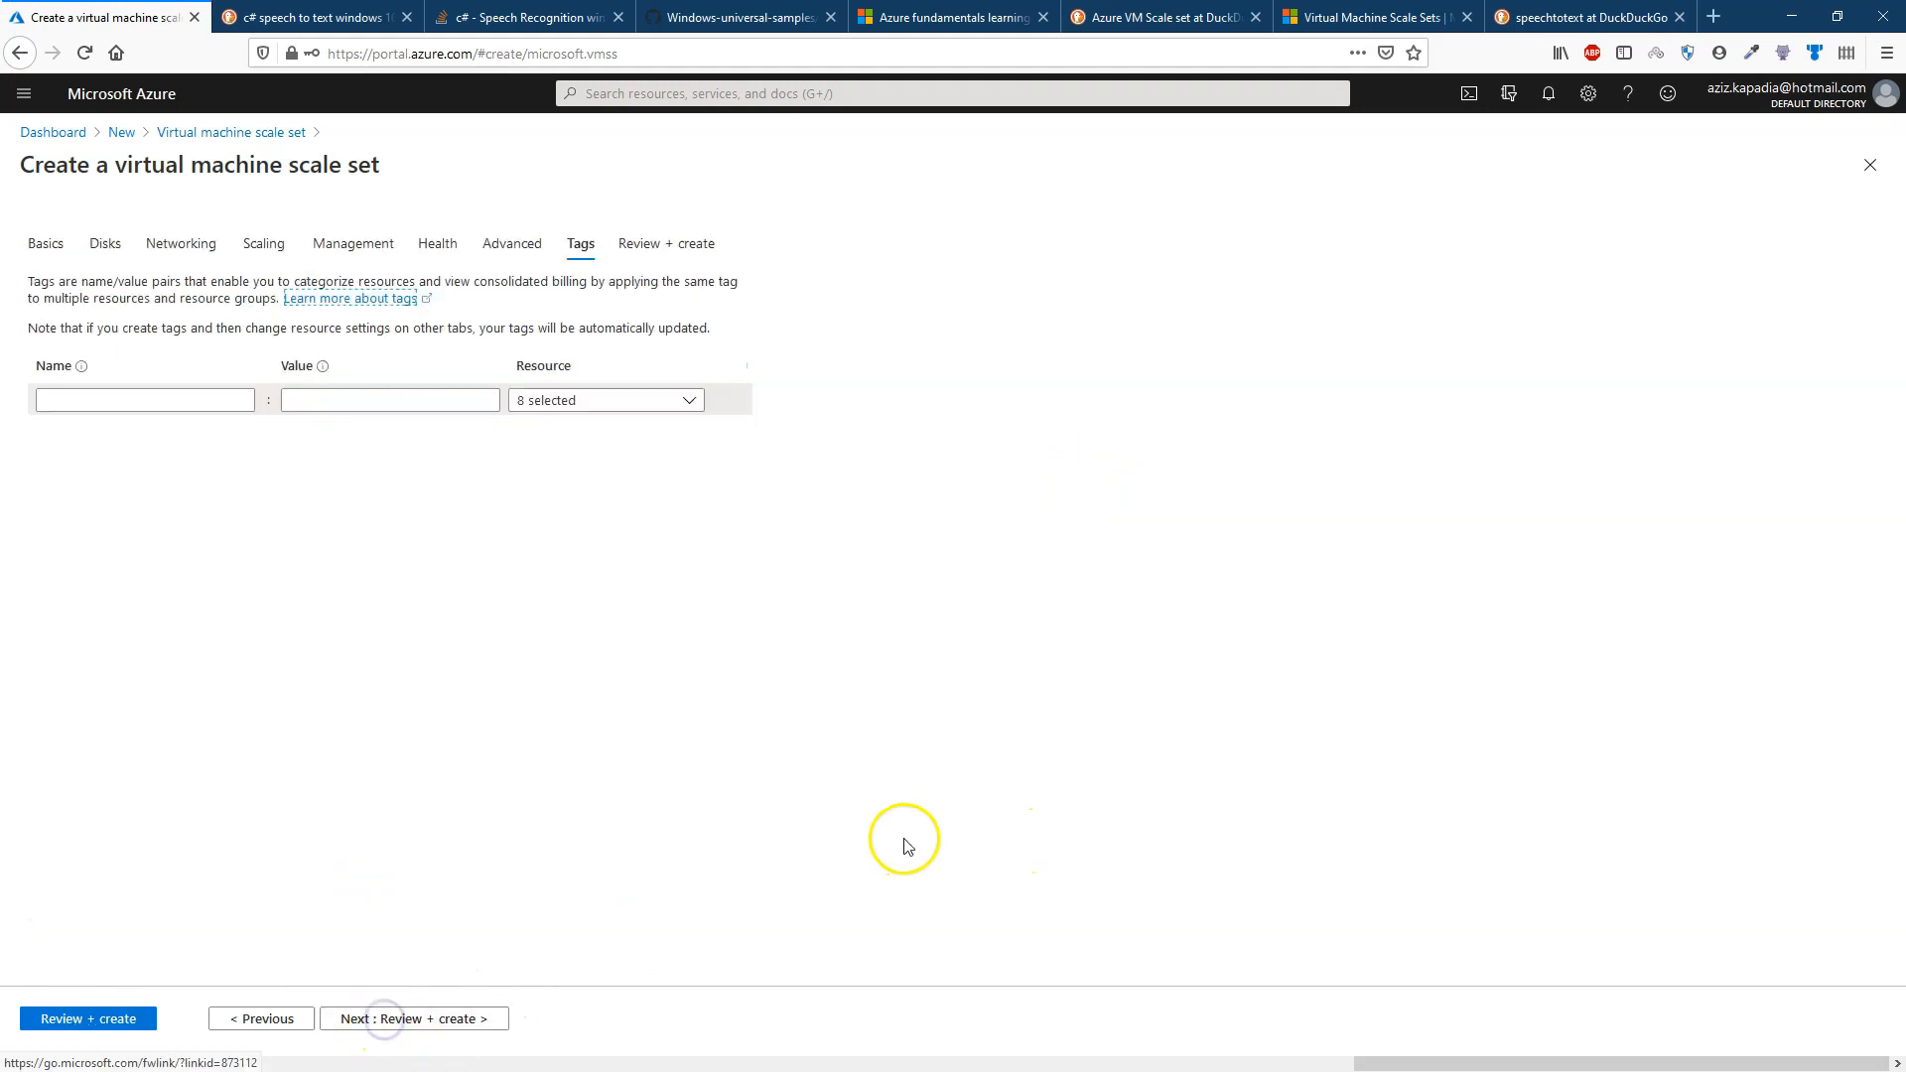
click(171, 434)
click(170, 493)
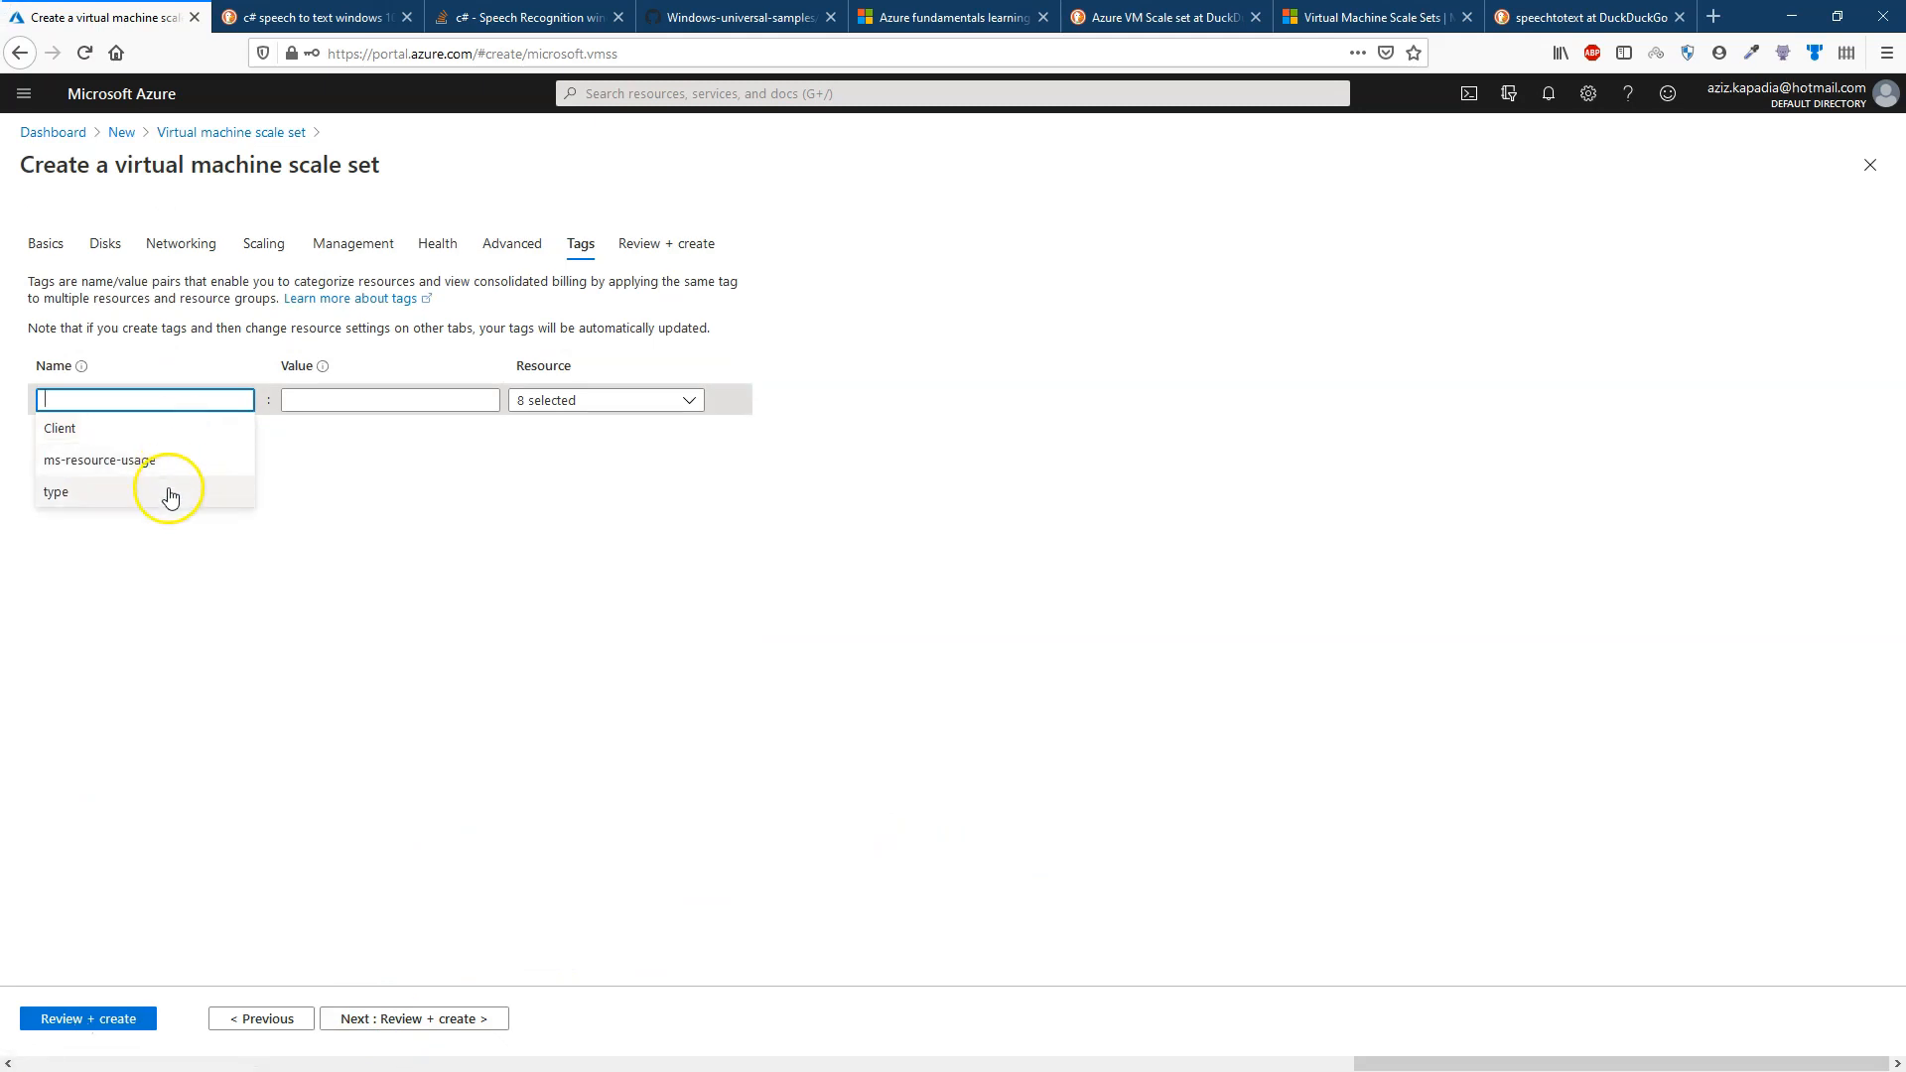
click(367, 397)
text(demo)
click(382, 547)
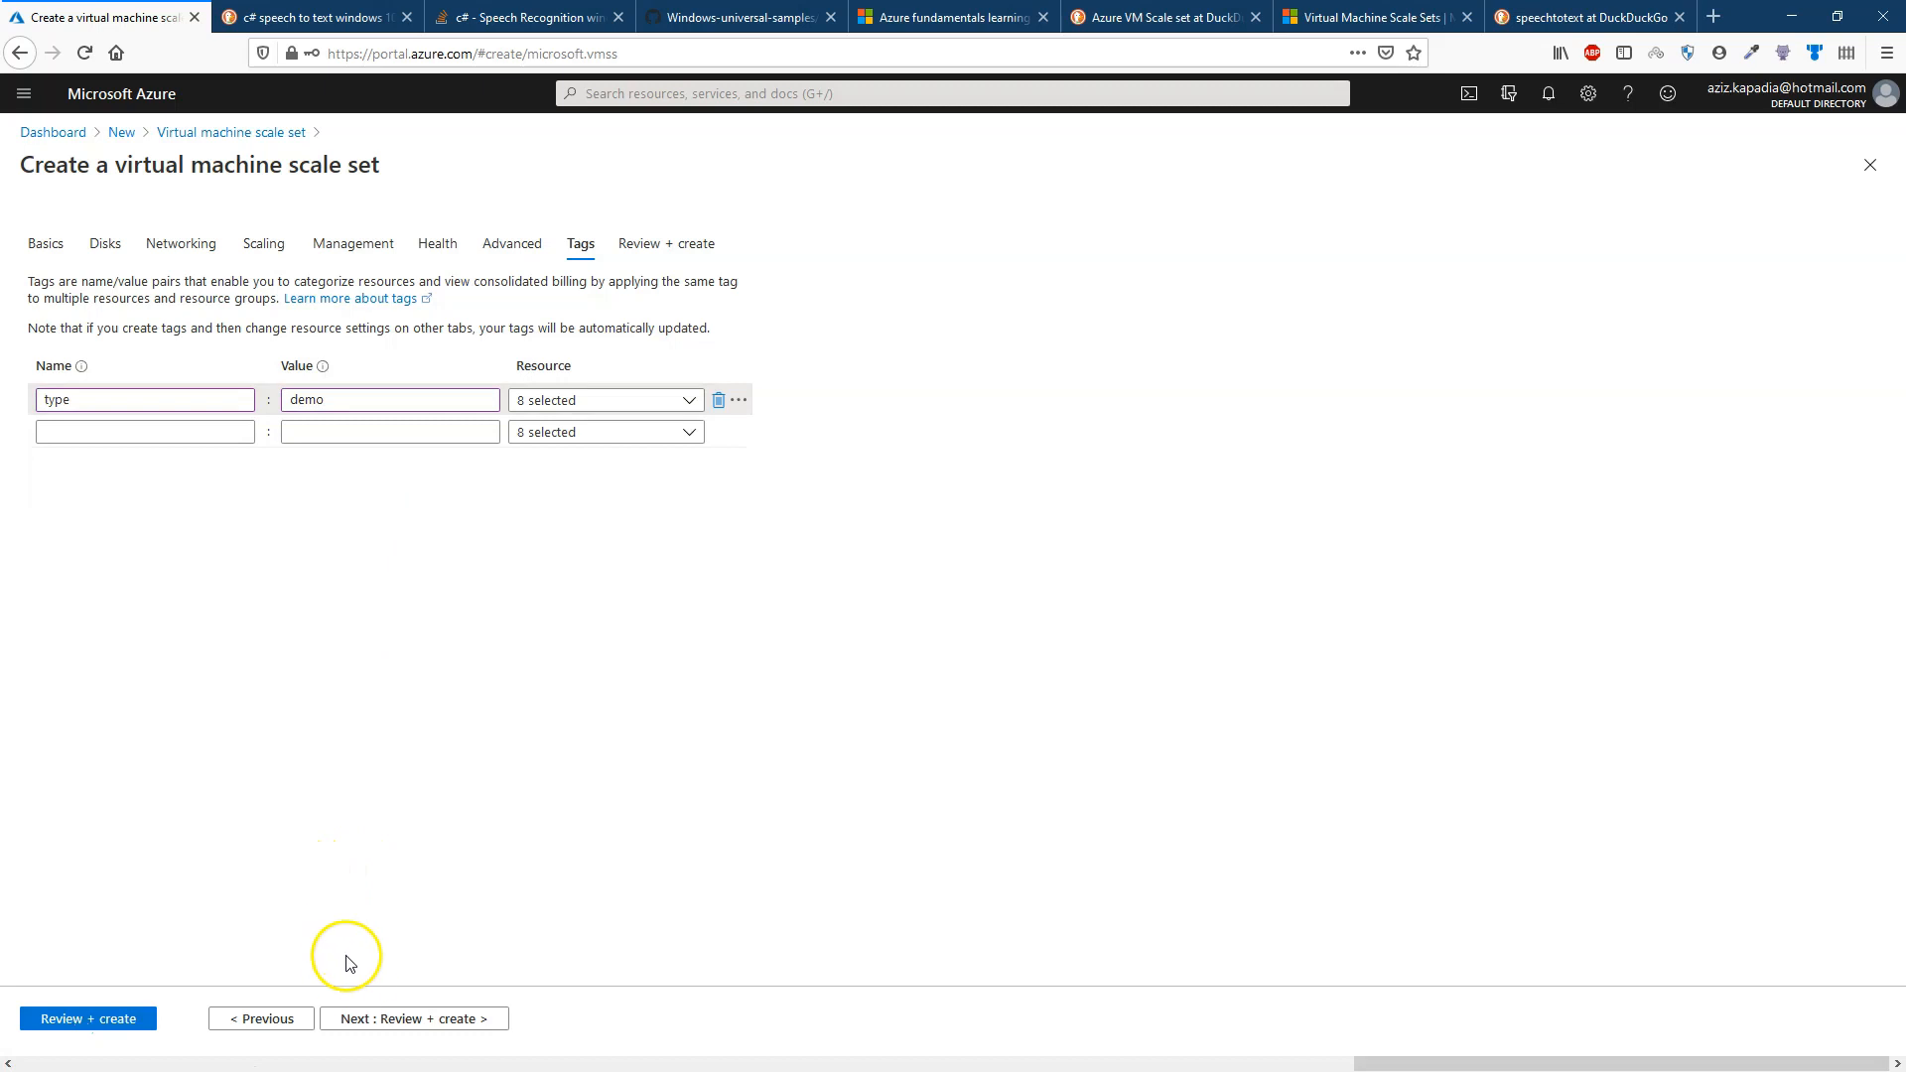
Validate and create the scale set, and open the instances list of the deployed VMDemoSS resource.
click(128, 1020)
key(alt)
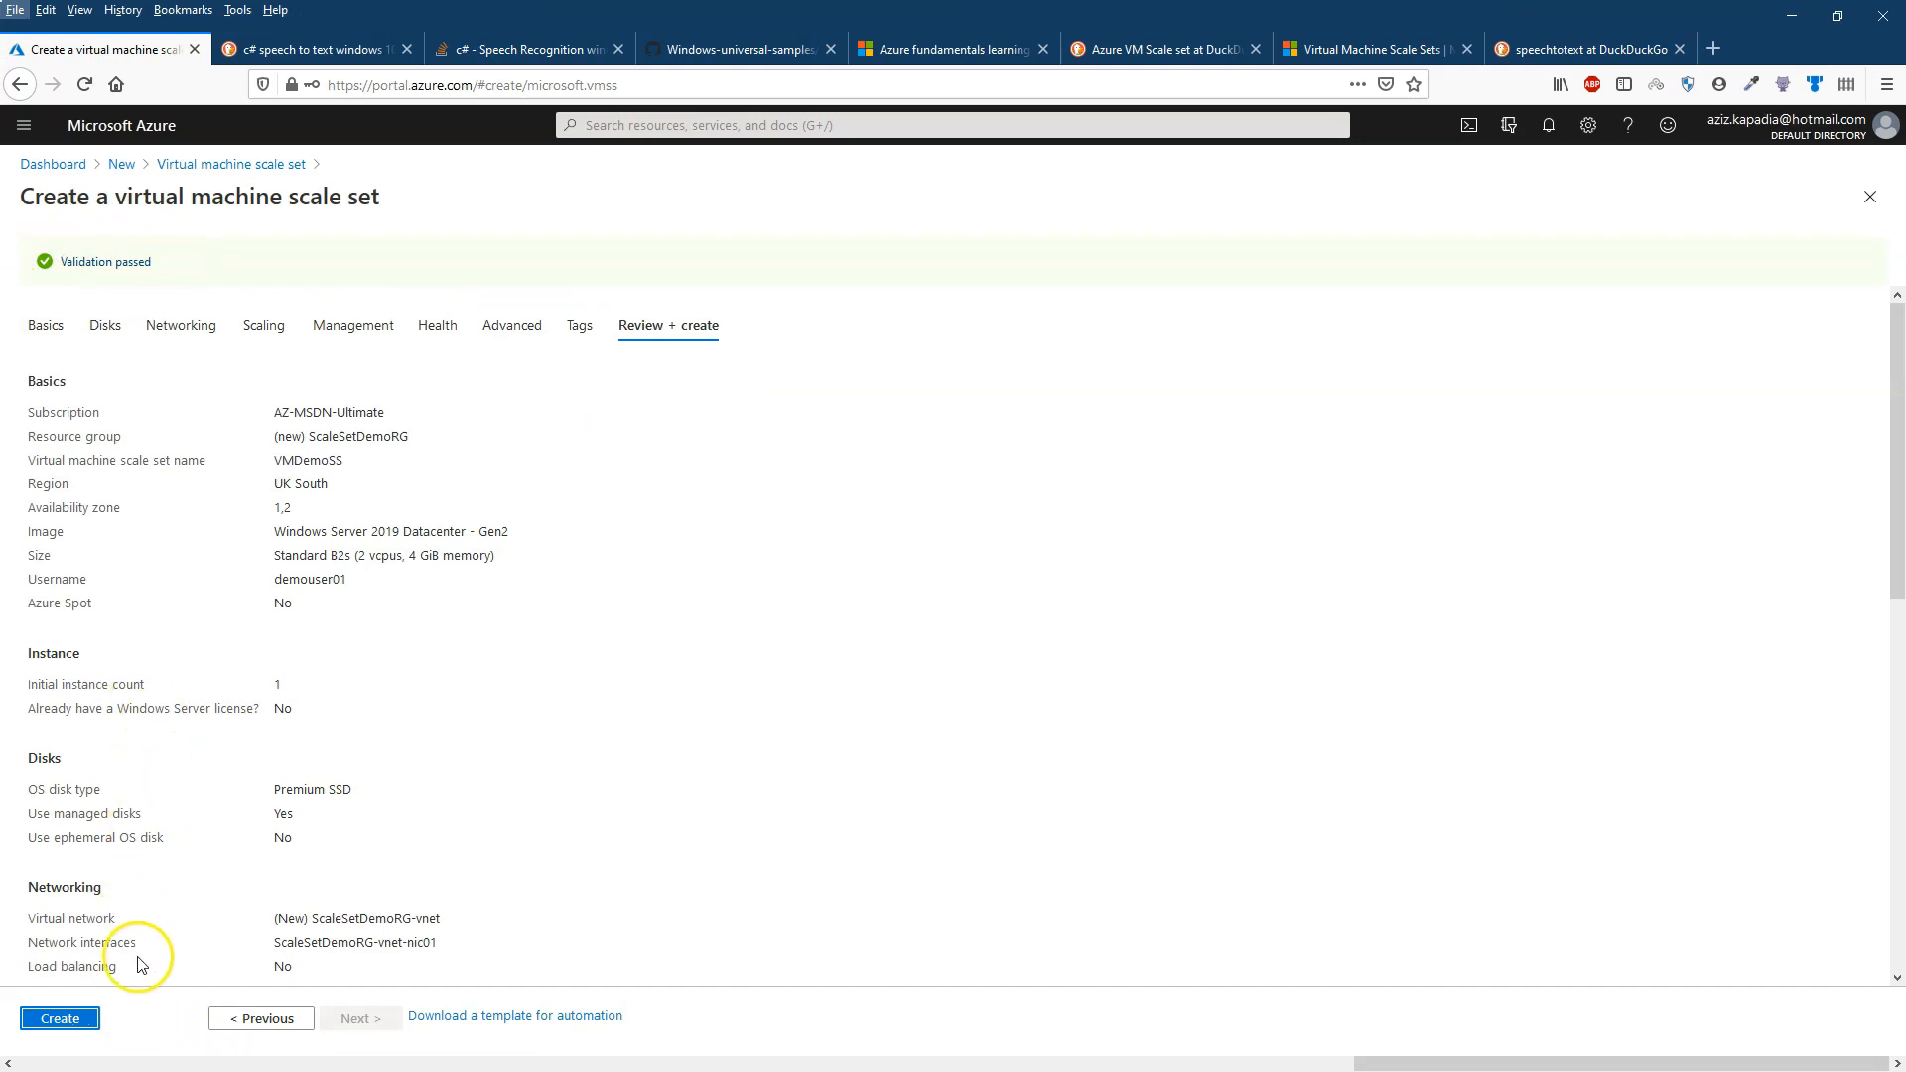
click(87, 1019)
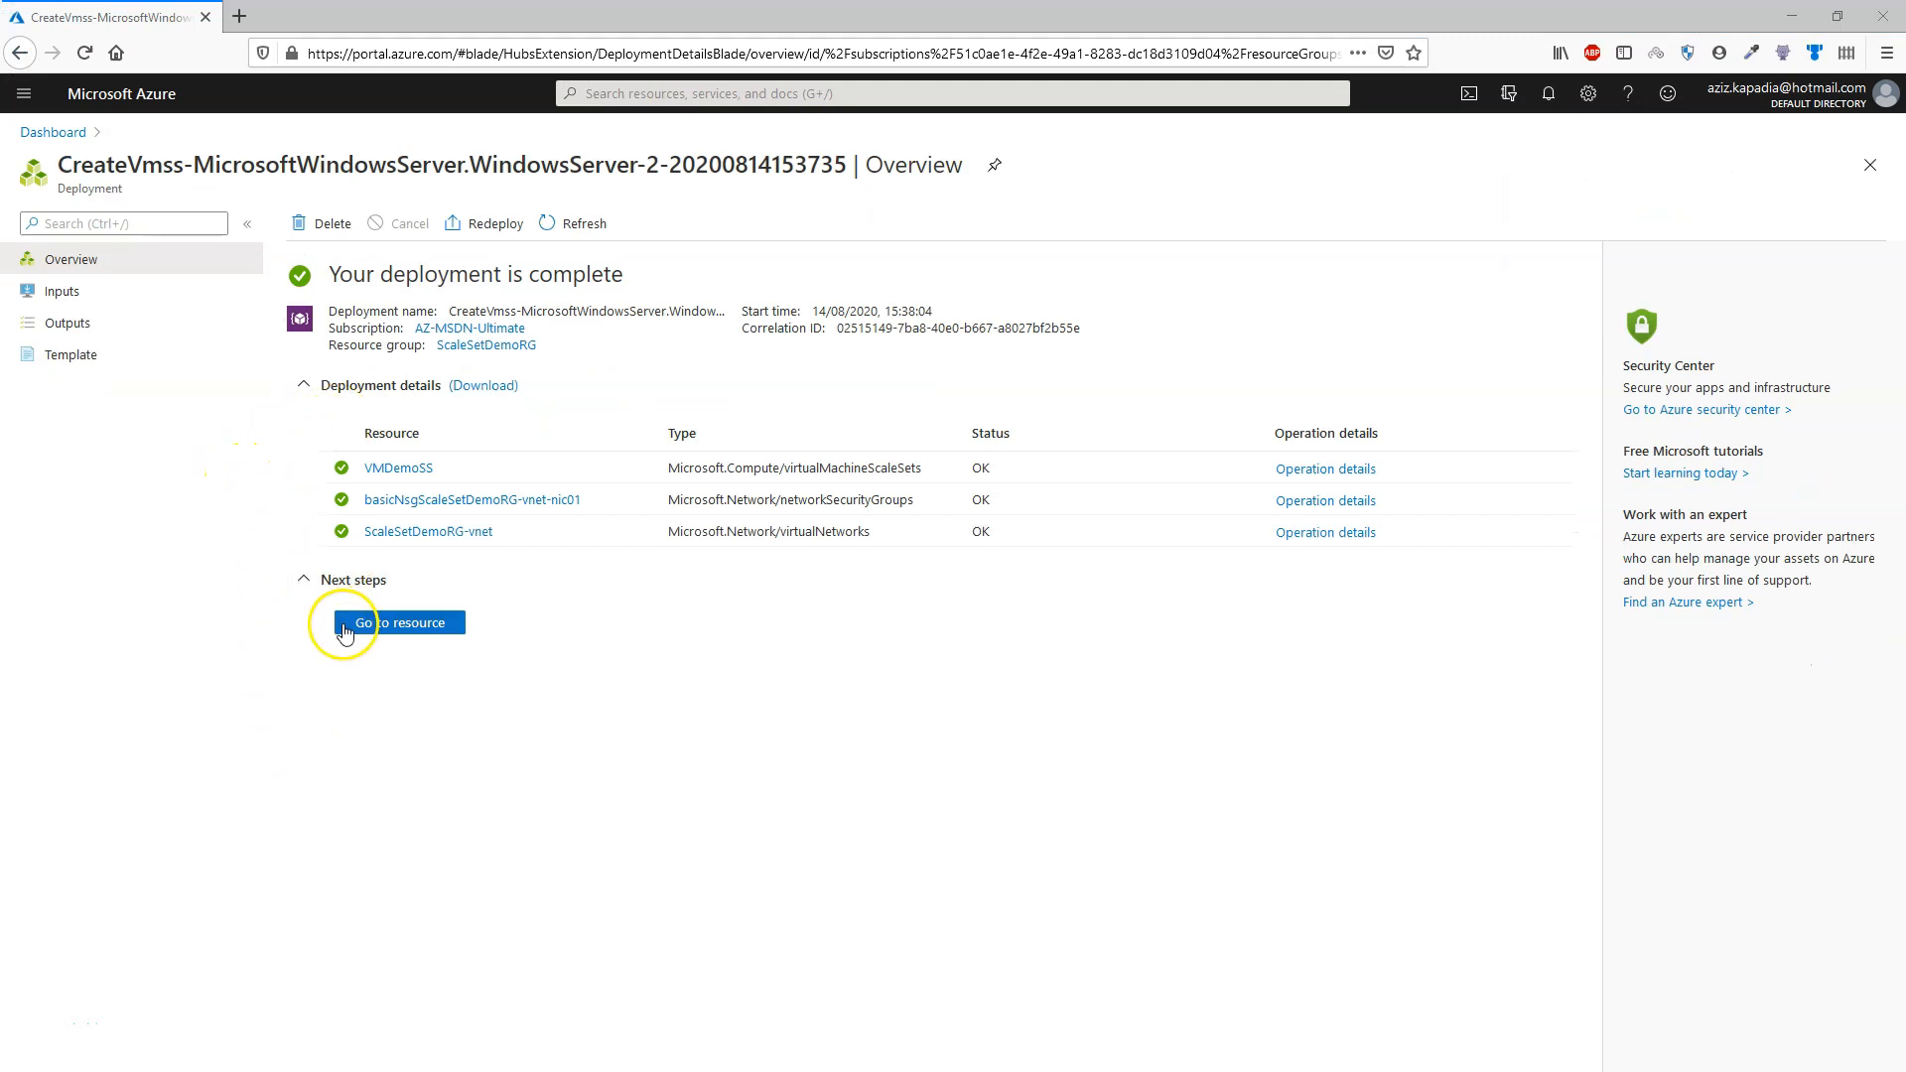
click(419, 624)
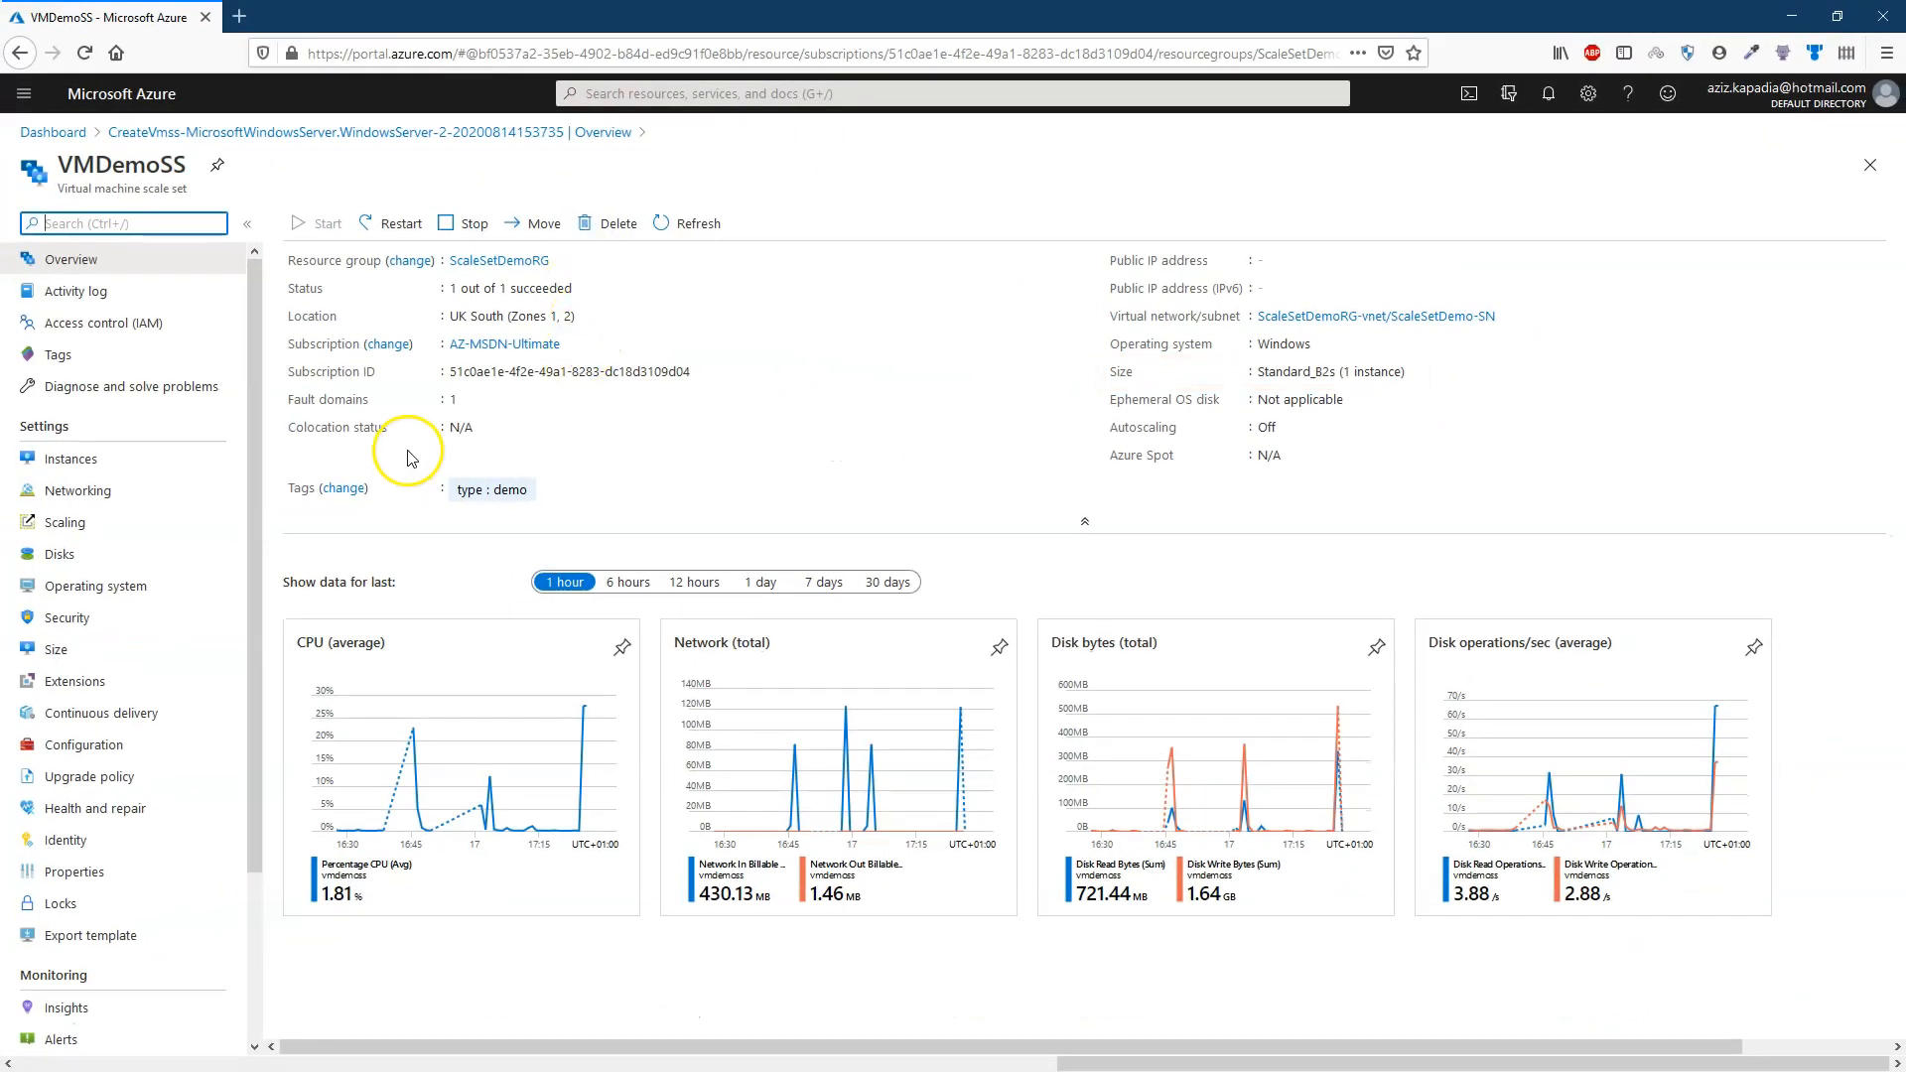
click(93, 459)
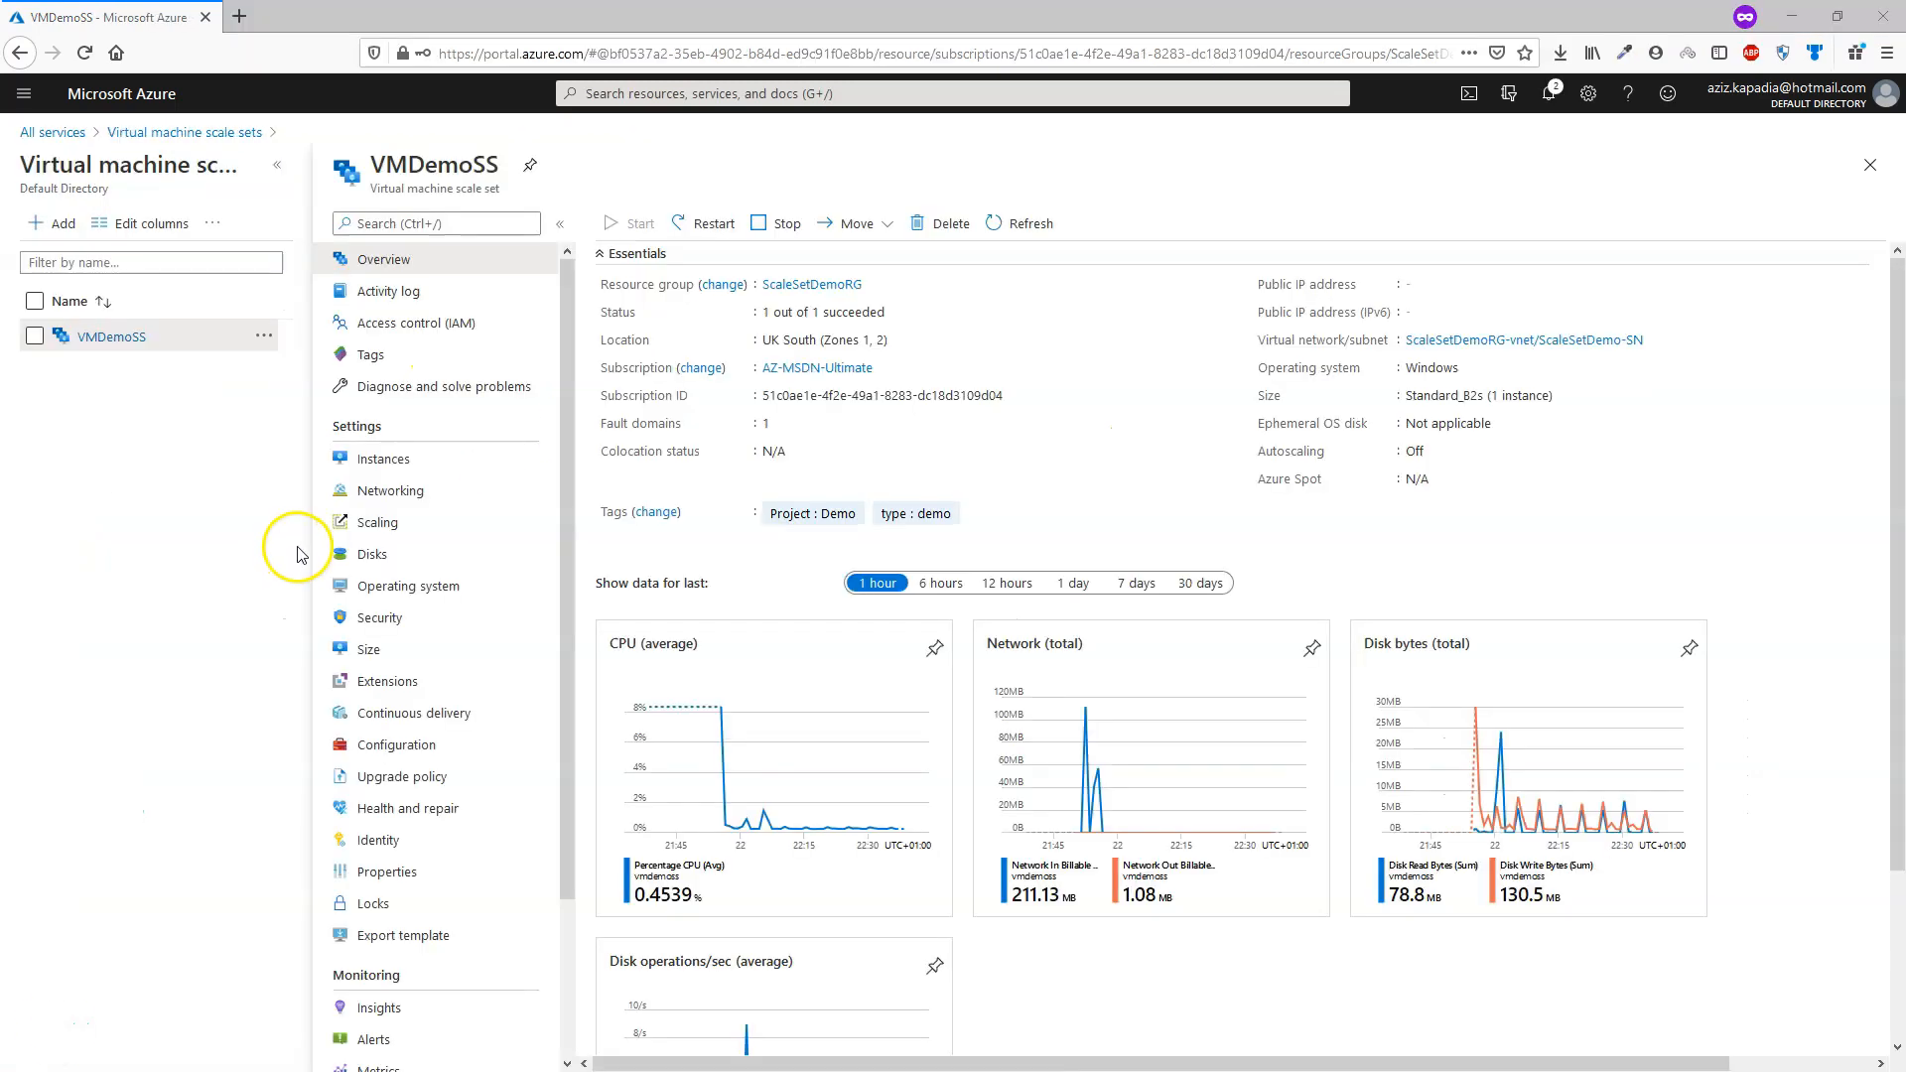
Set the manual scale instance count of VMDemoSS to 2, save it, and check the scale set's instances.
click(378, 524)
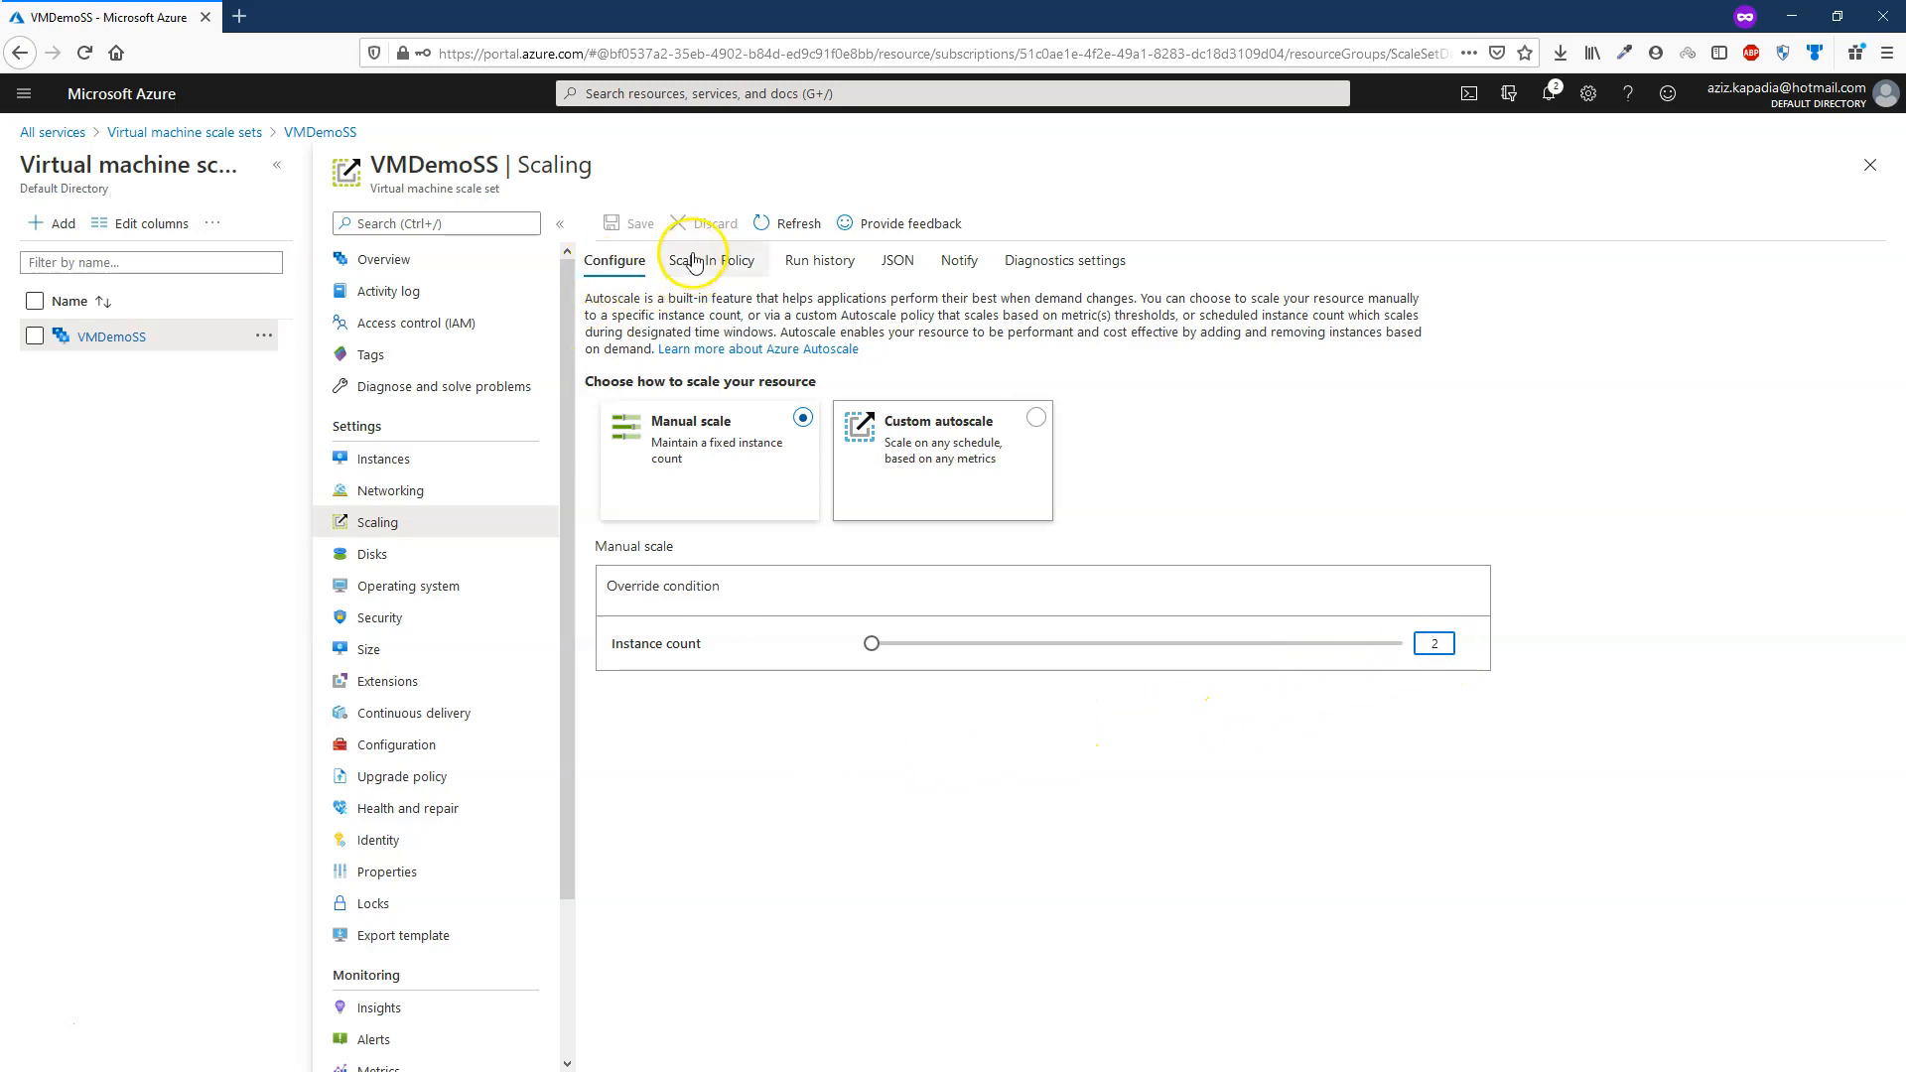
click(761, 682)
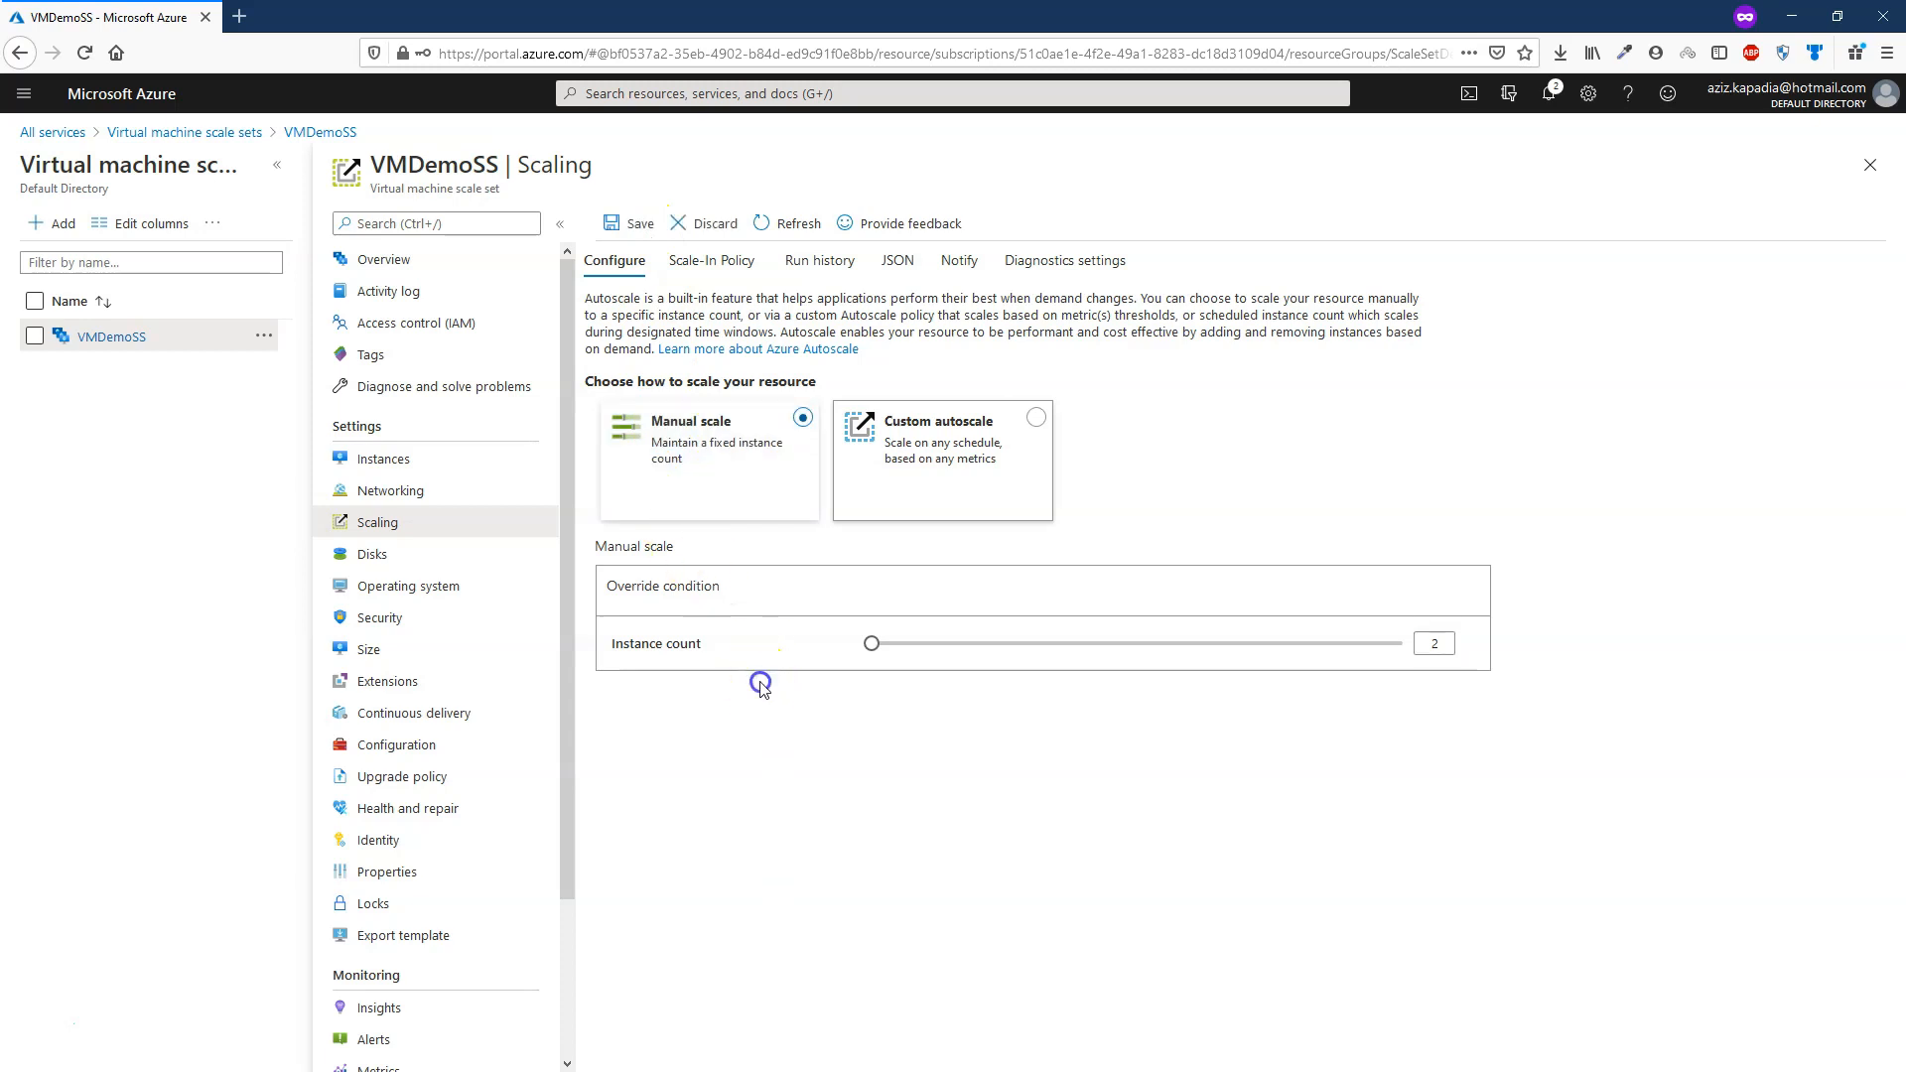
click(640, 228)
key(alt)
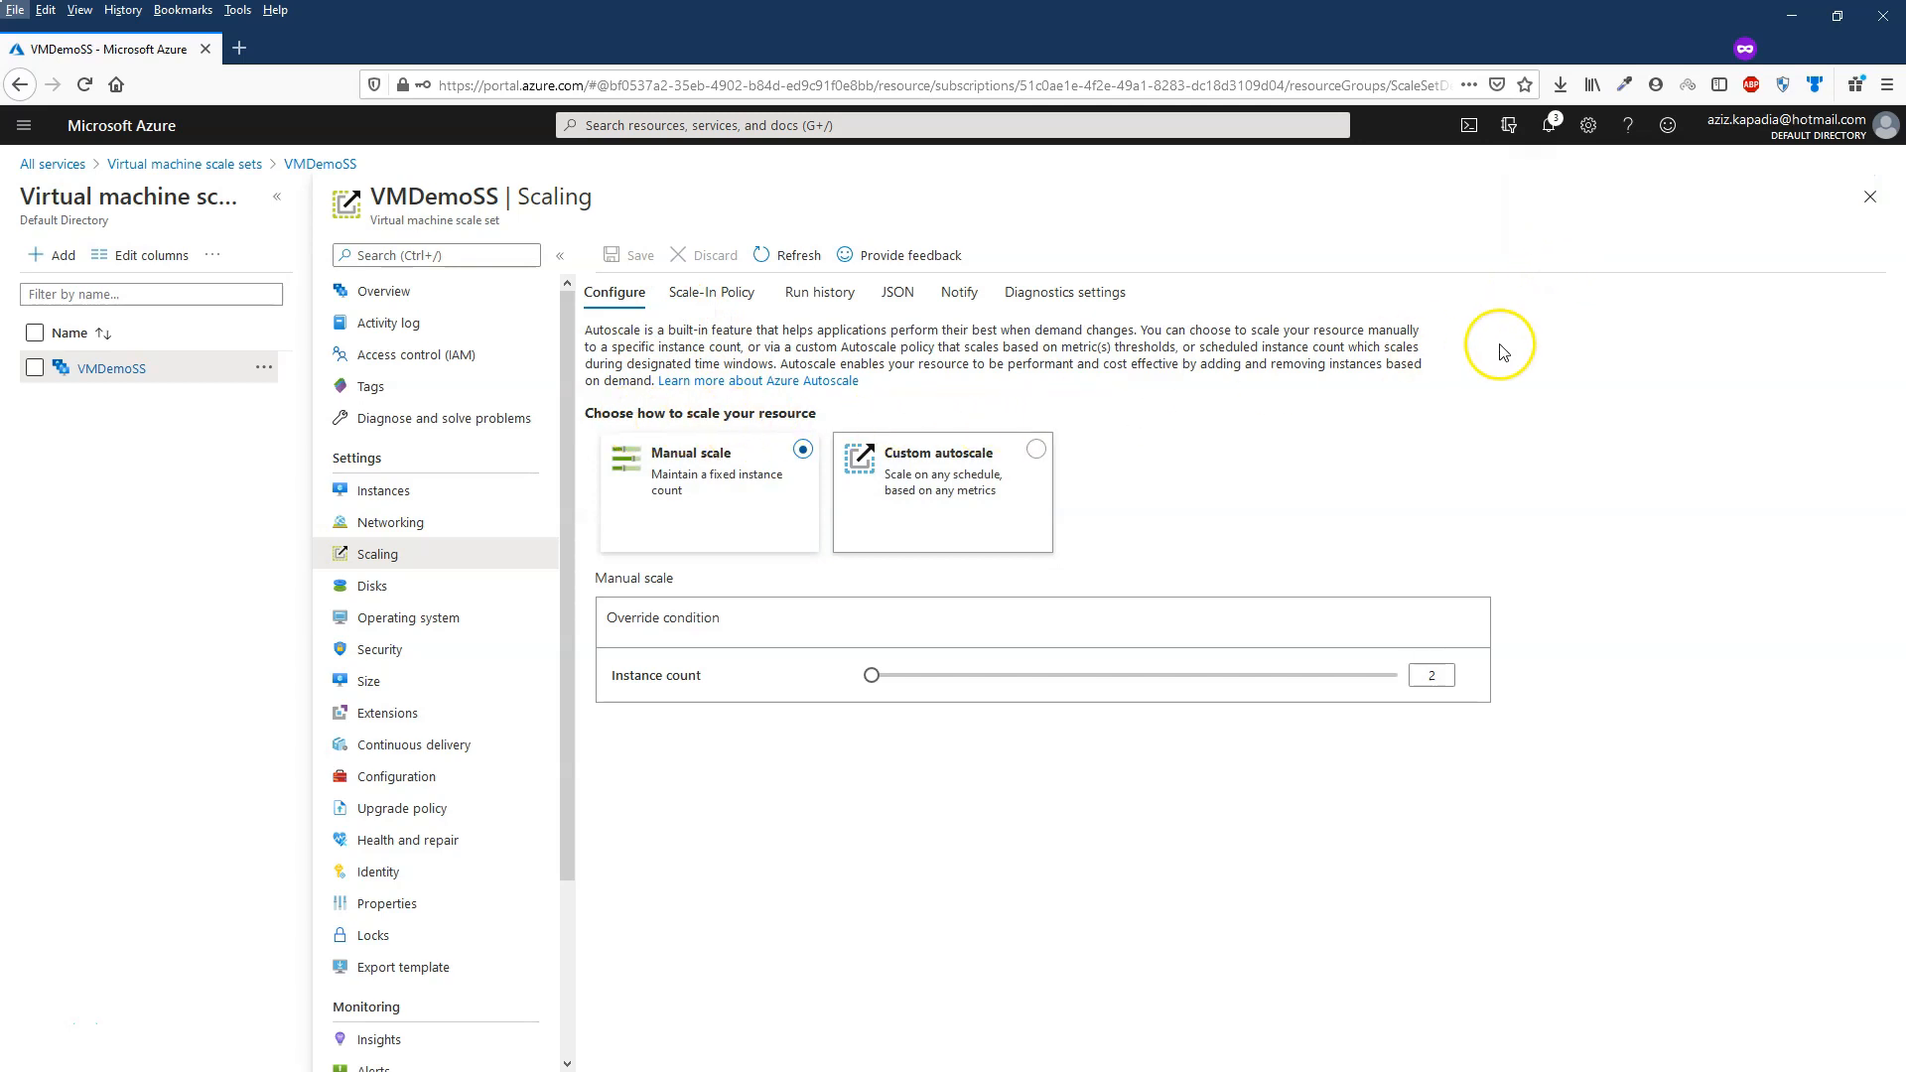
key(Escape)
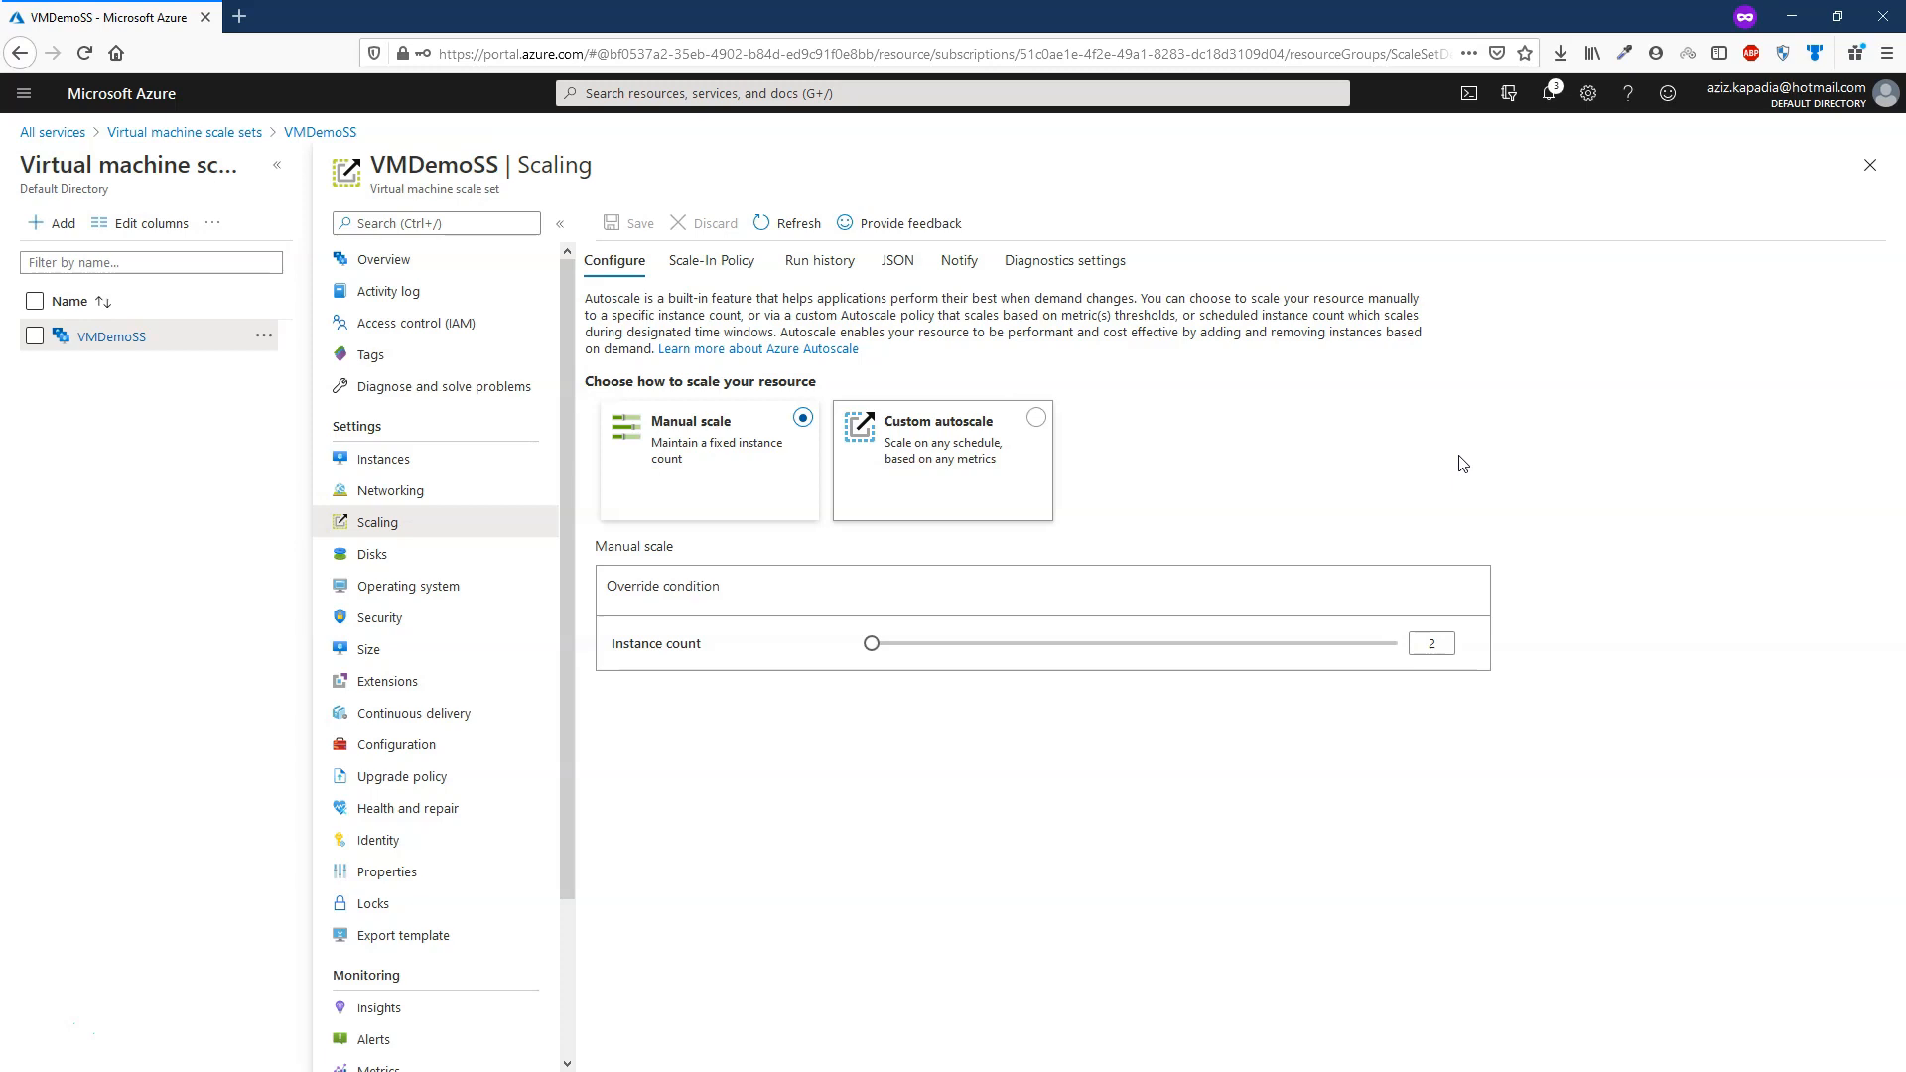
key(F11)
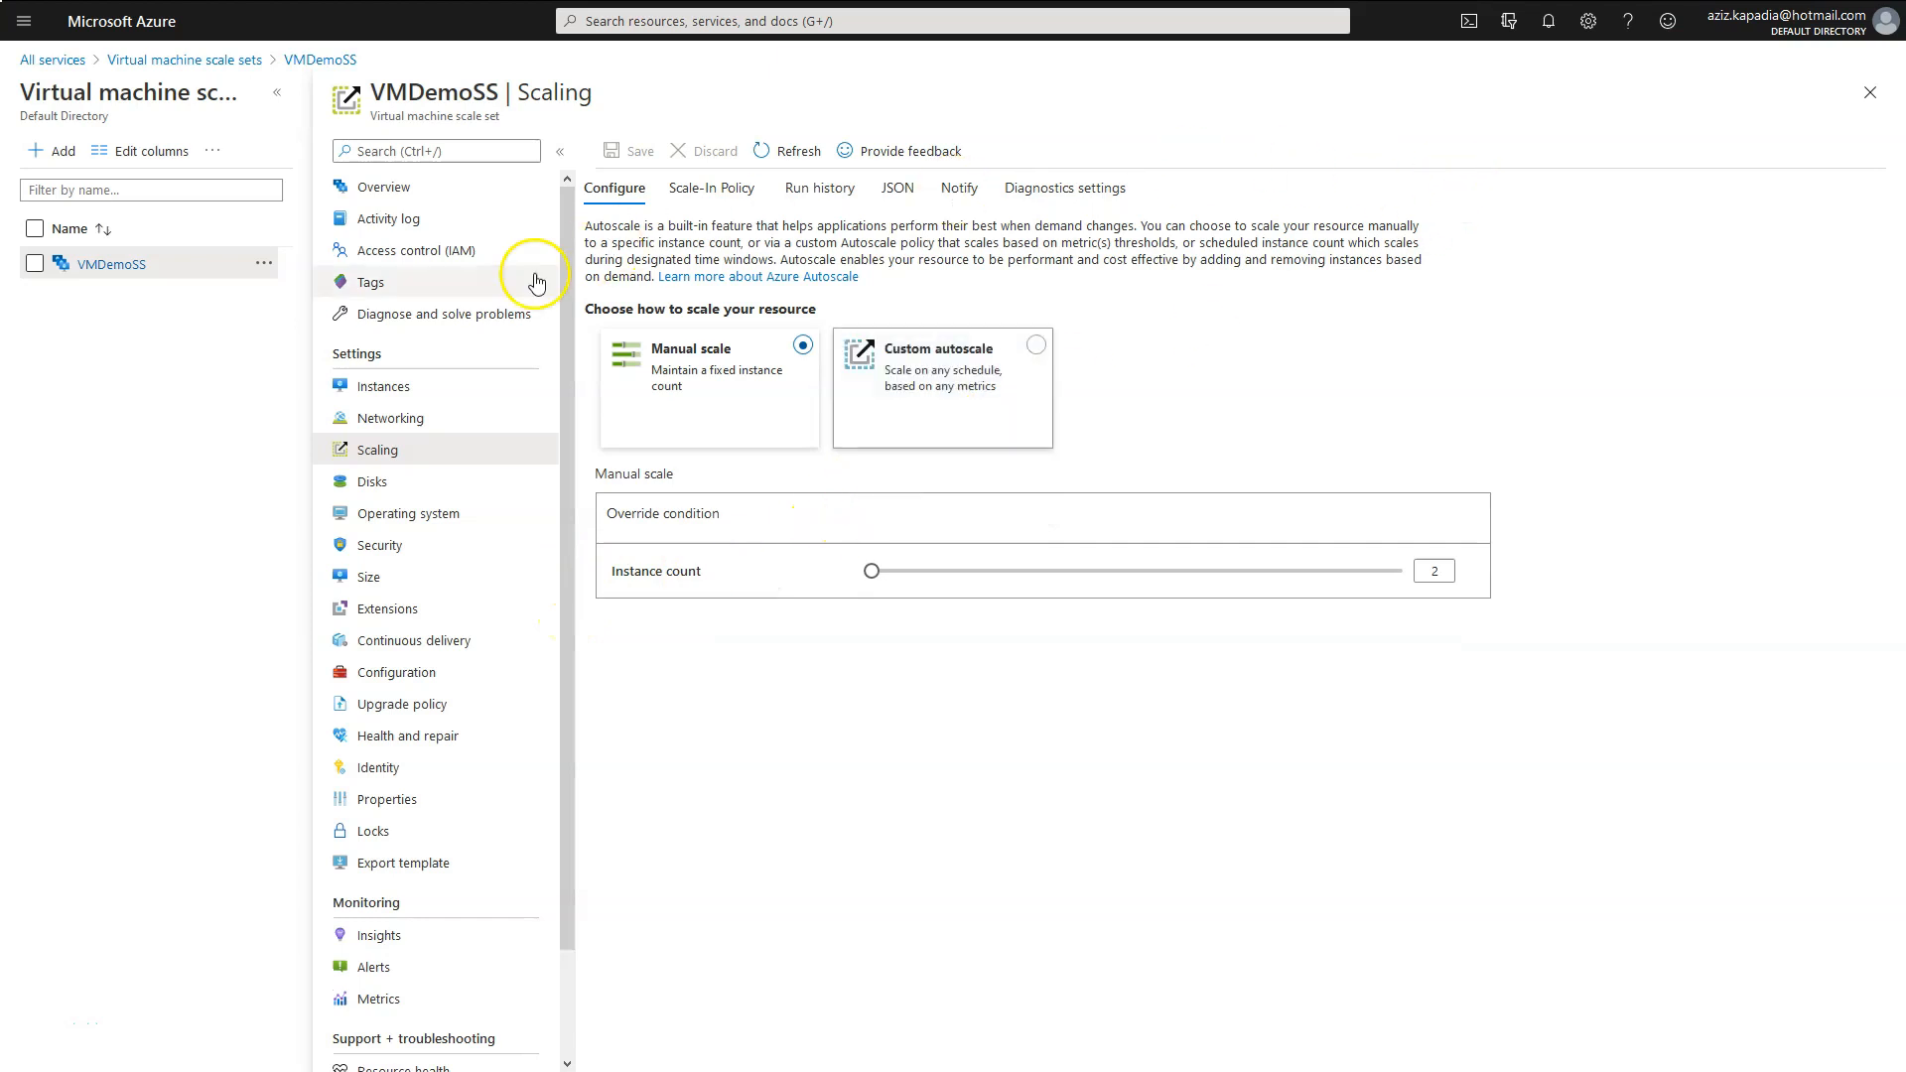
click(402, 385)
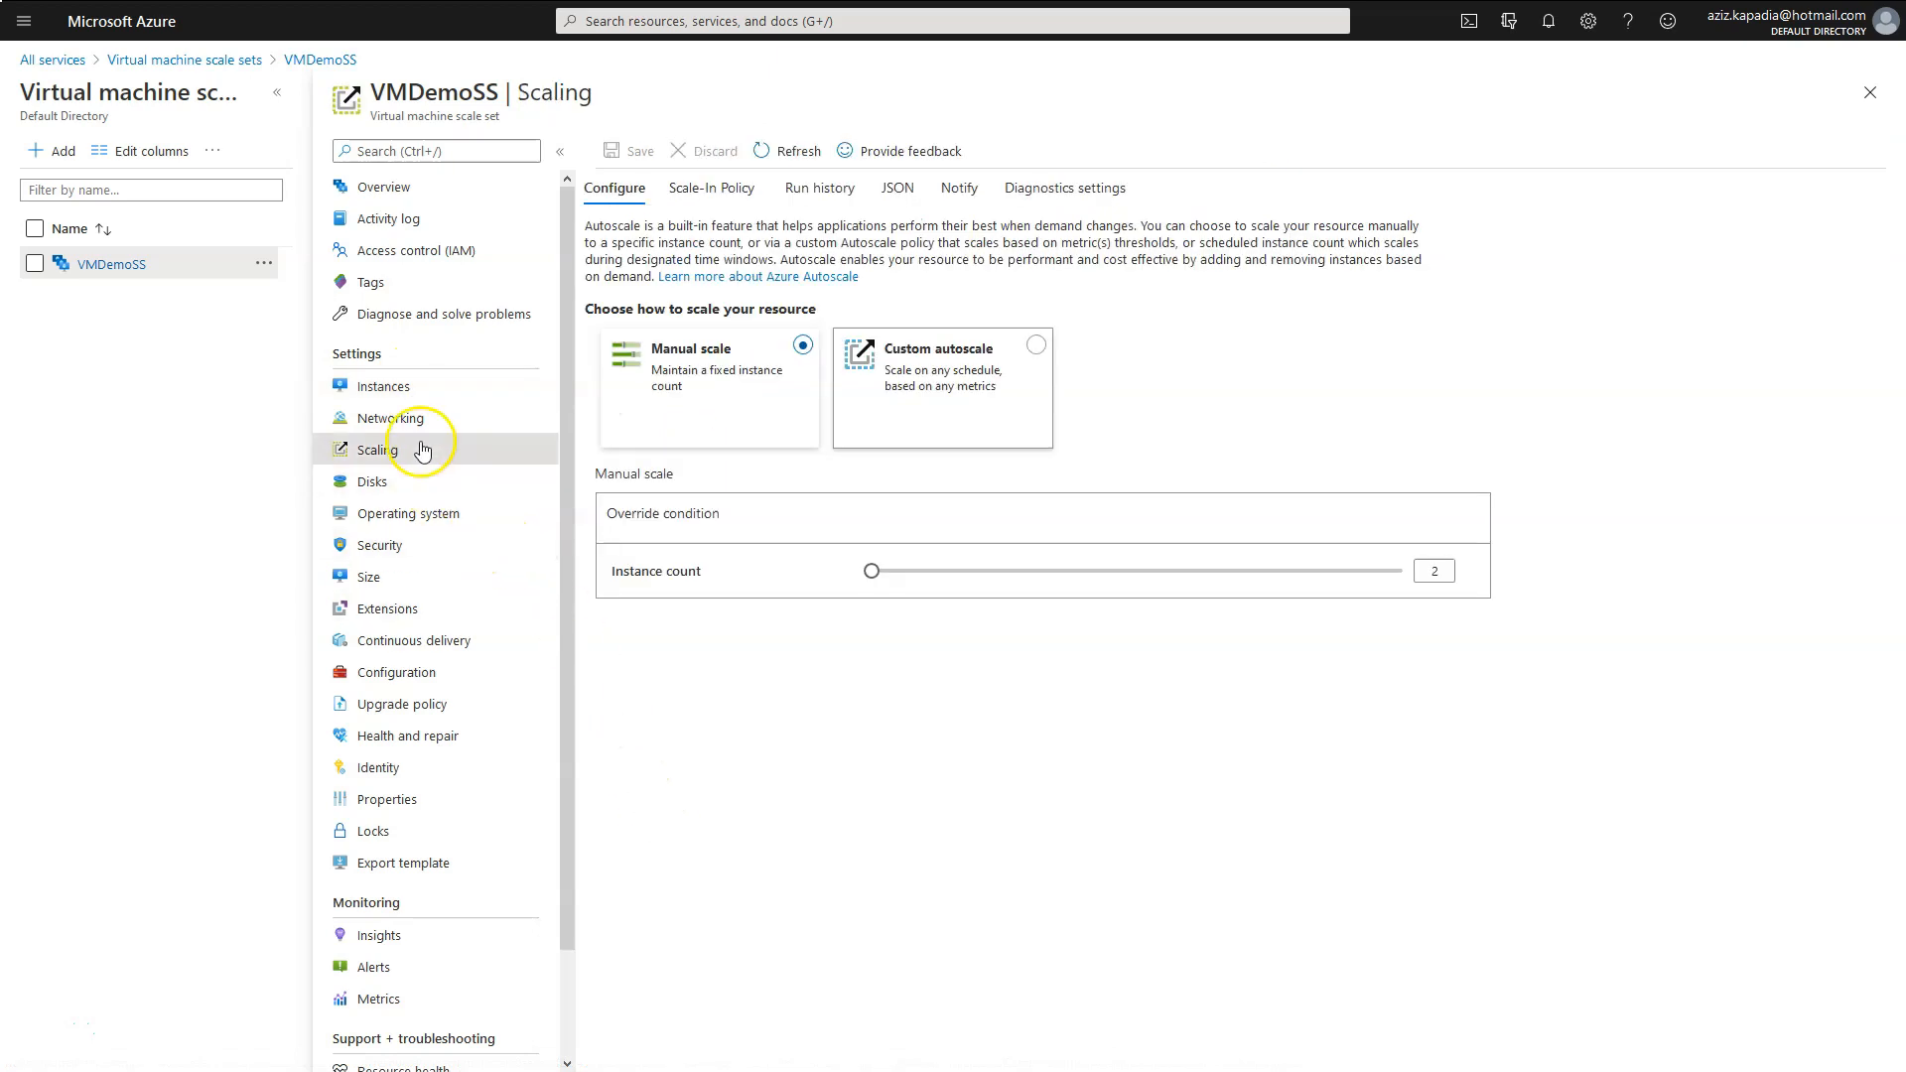
click(396, 387)
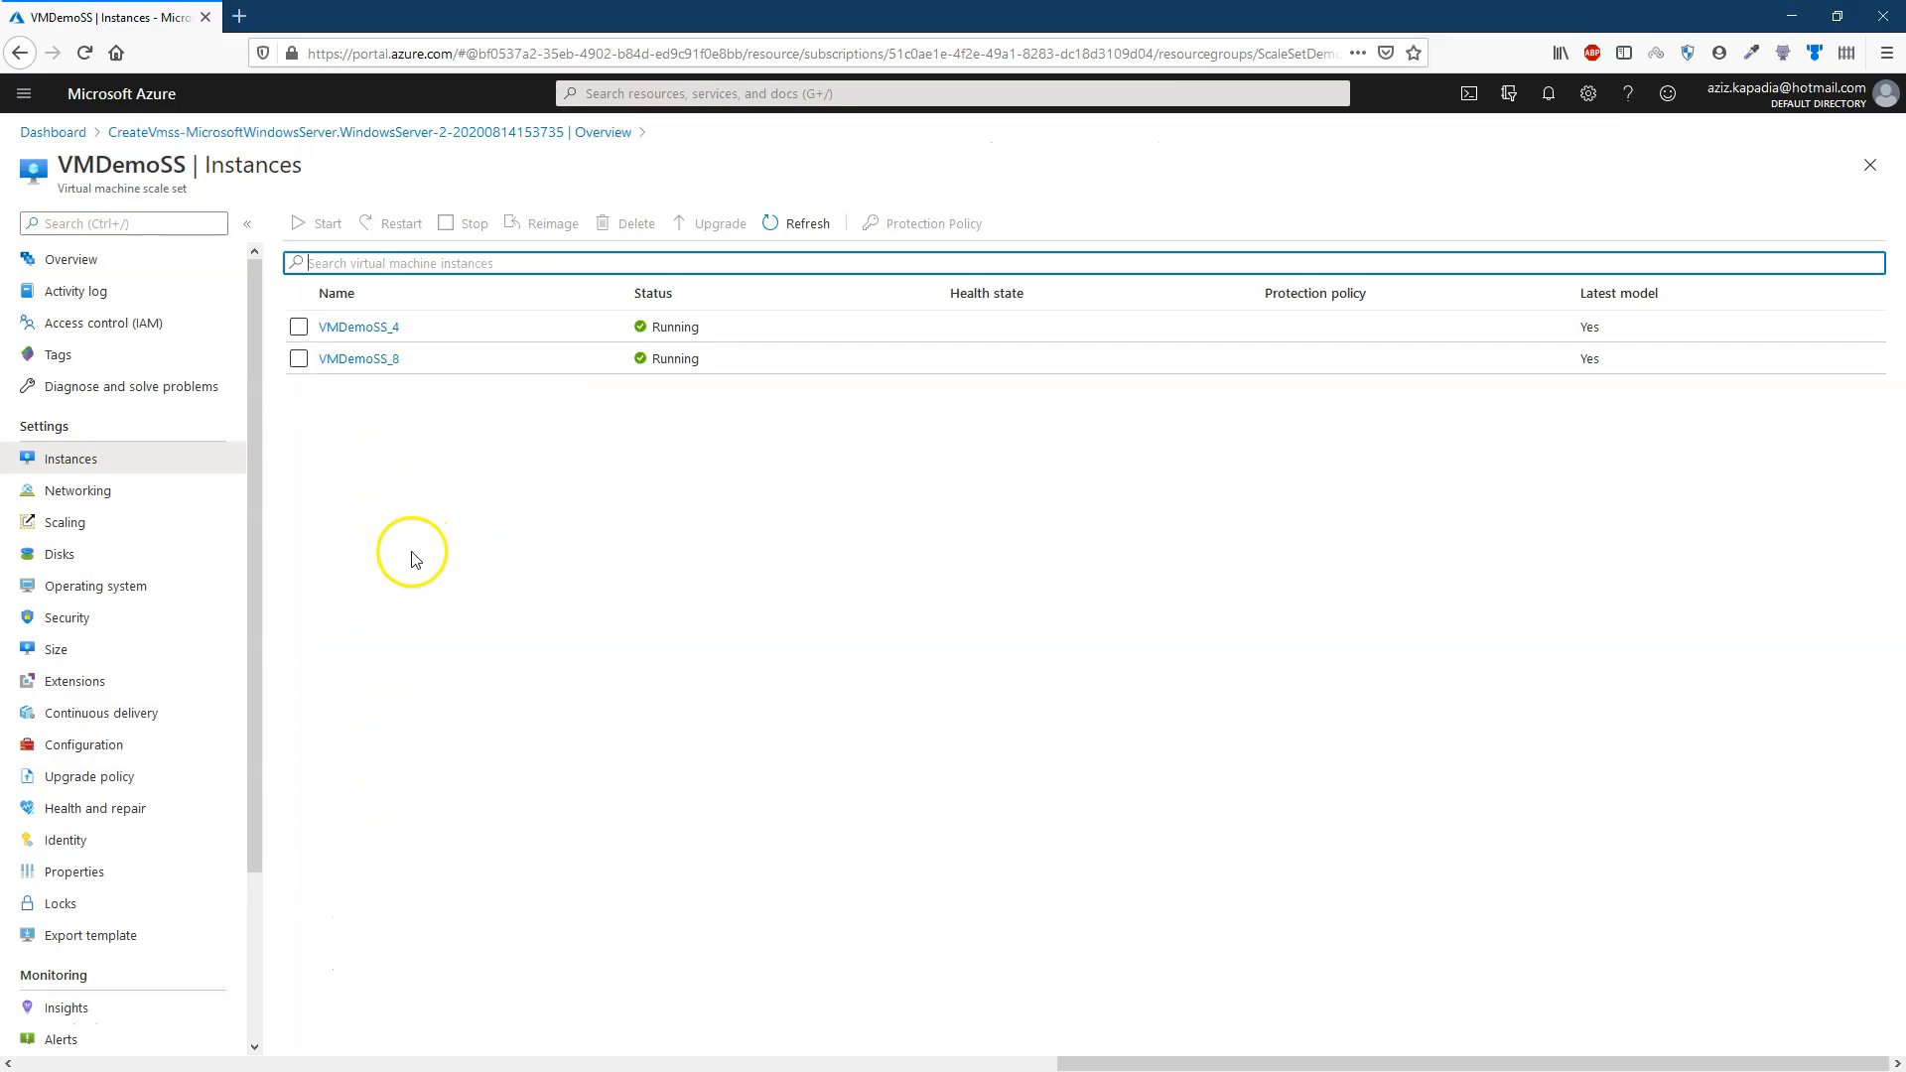
Switch the scaling method of VMDemoSS from manual scale to custom autoscale.
click(61, 523)
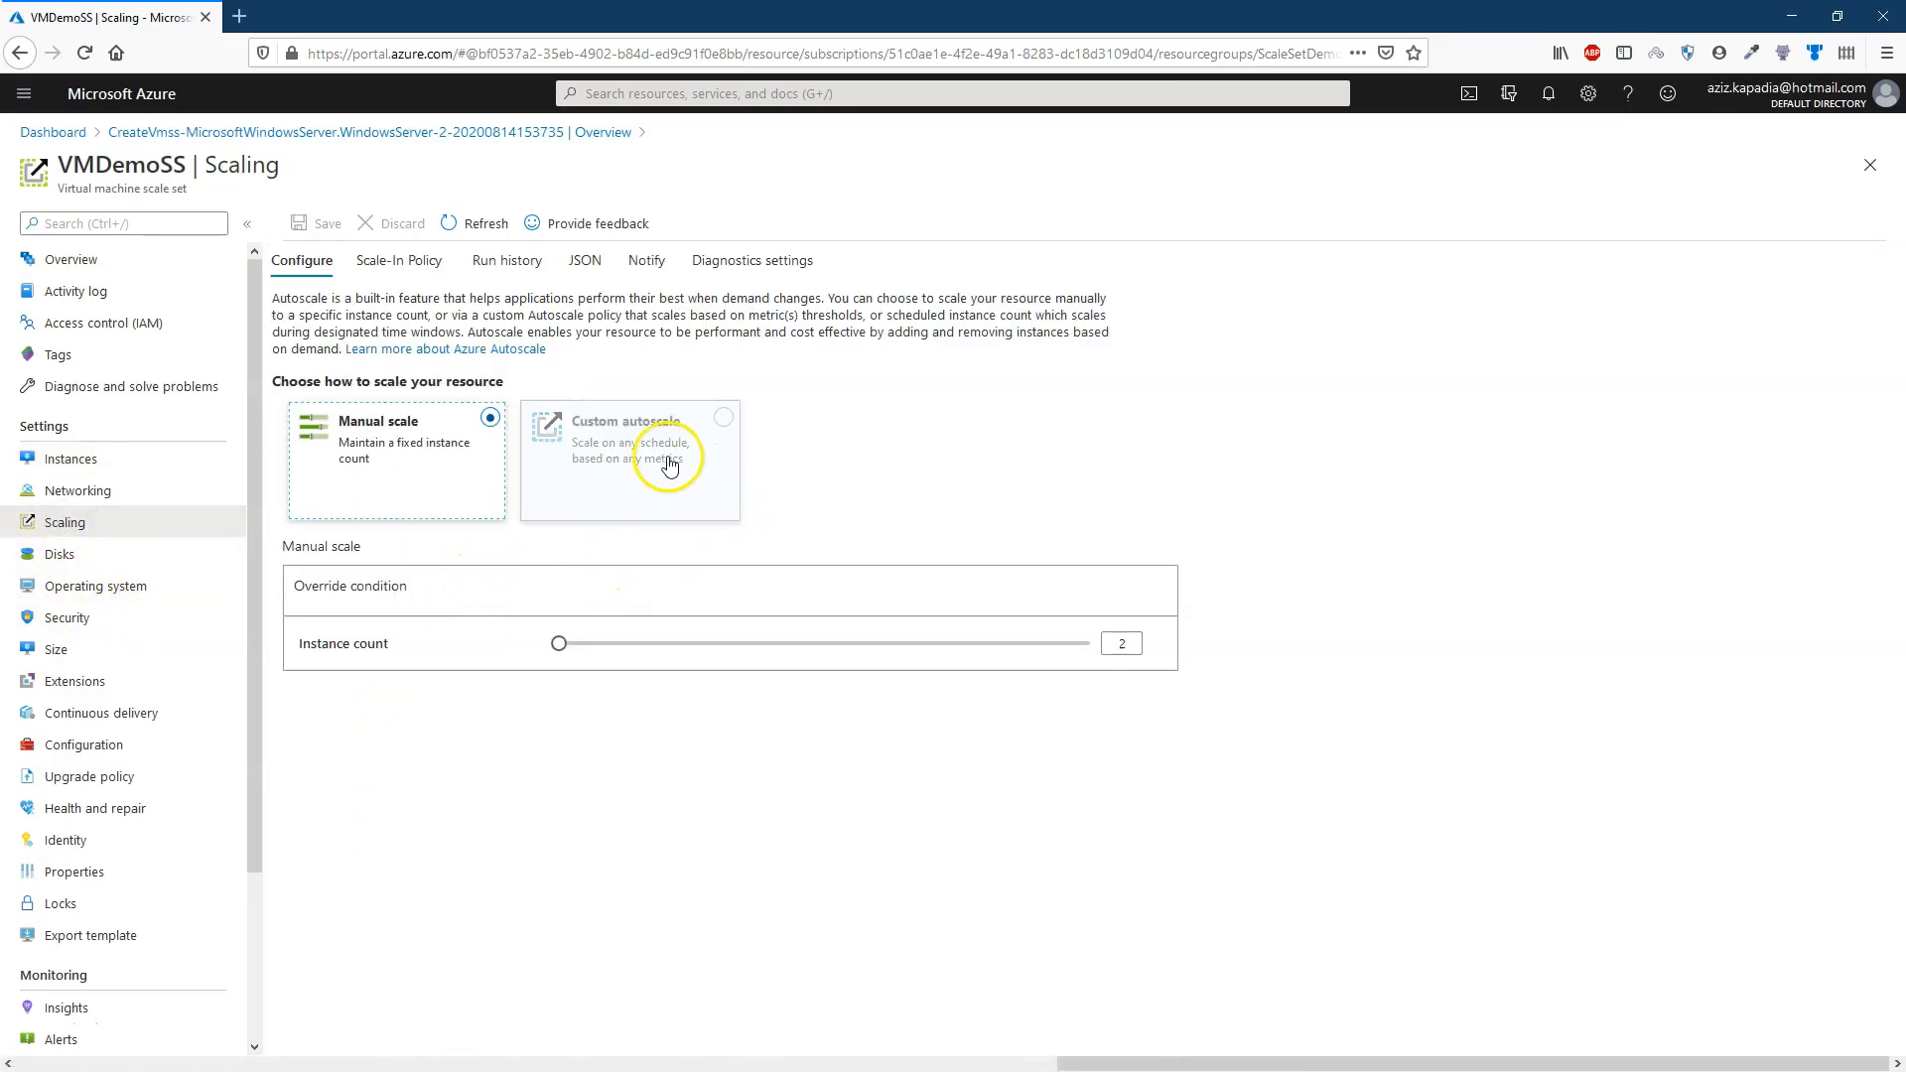
click(717, 427)
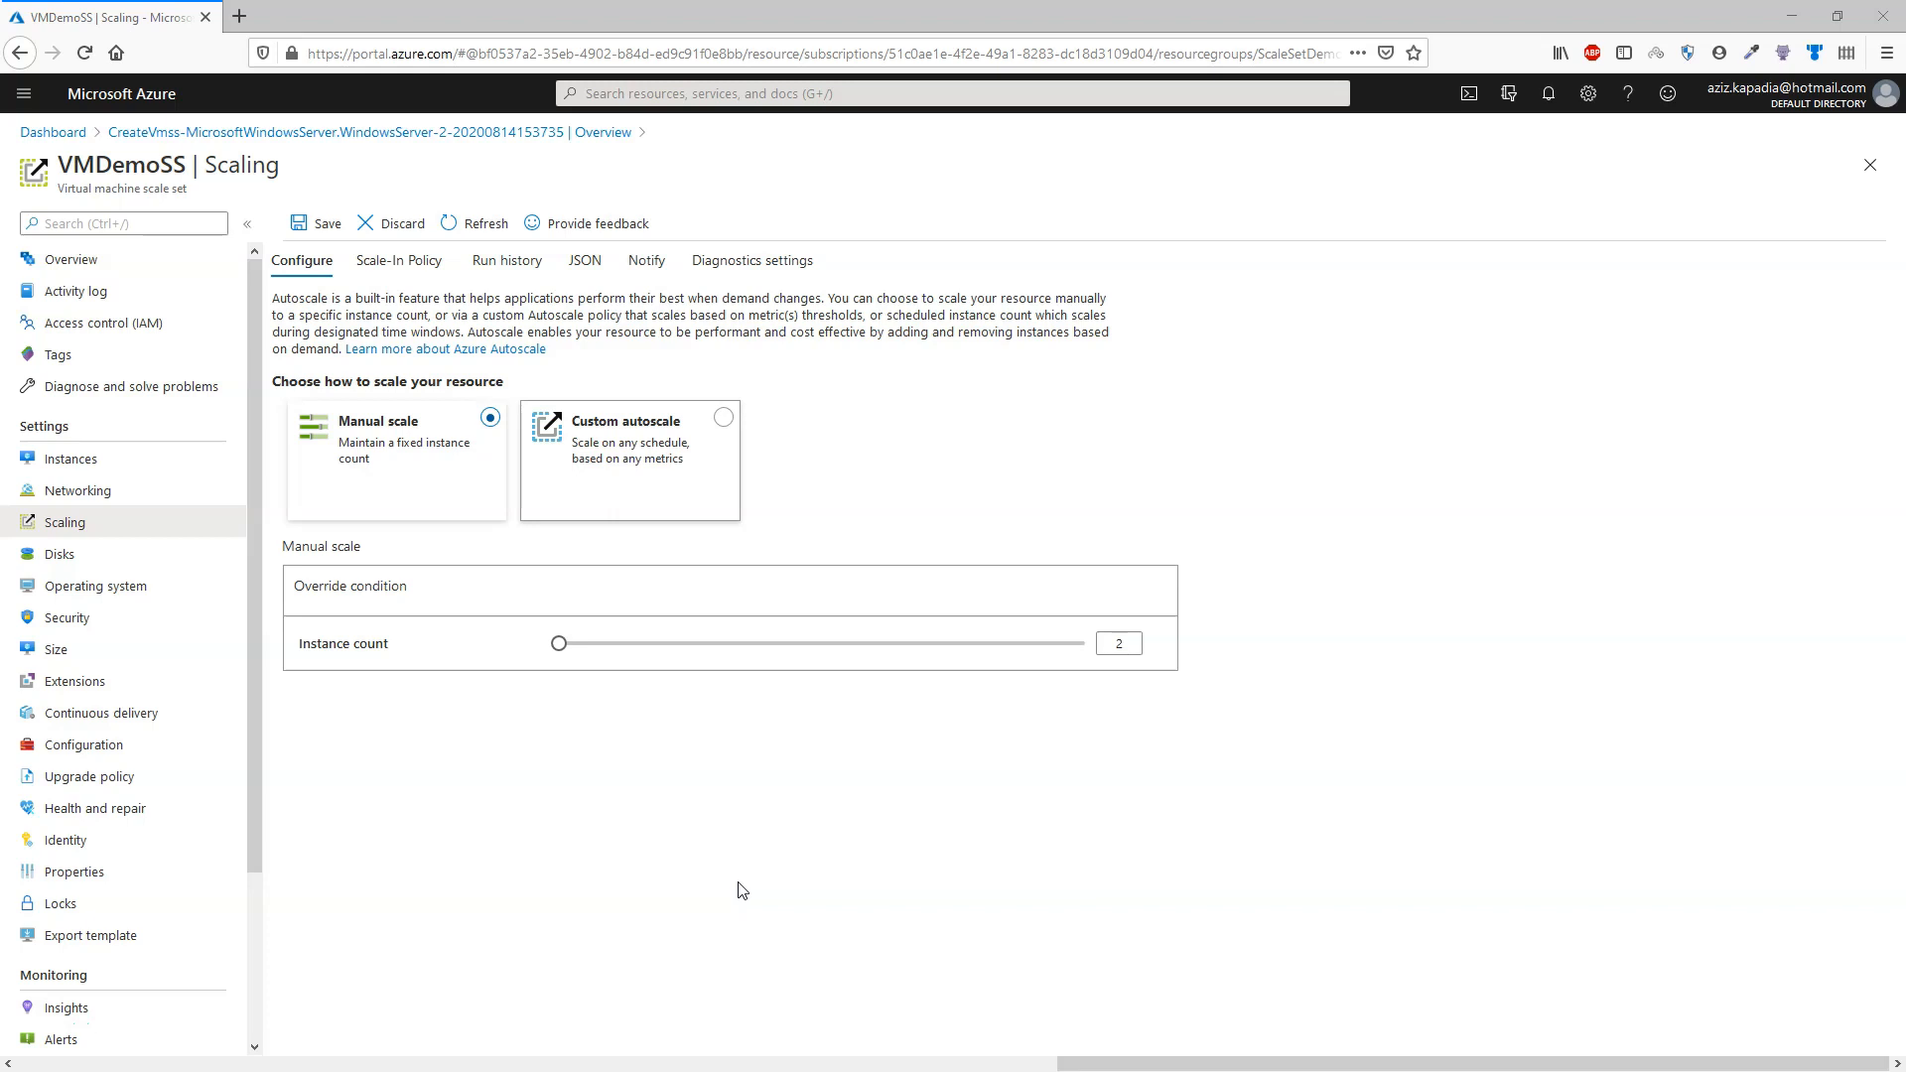
click(722, 421)
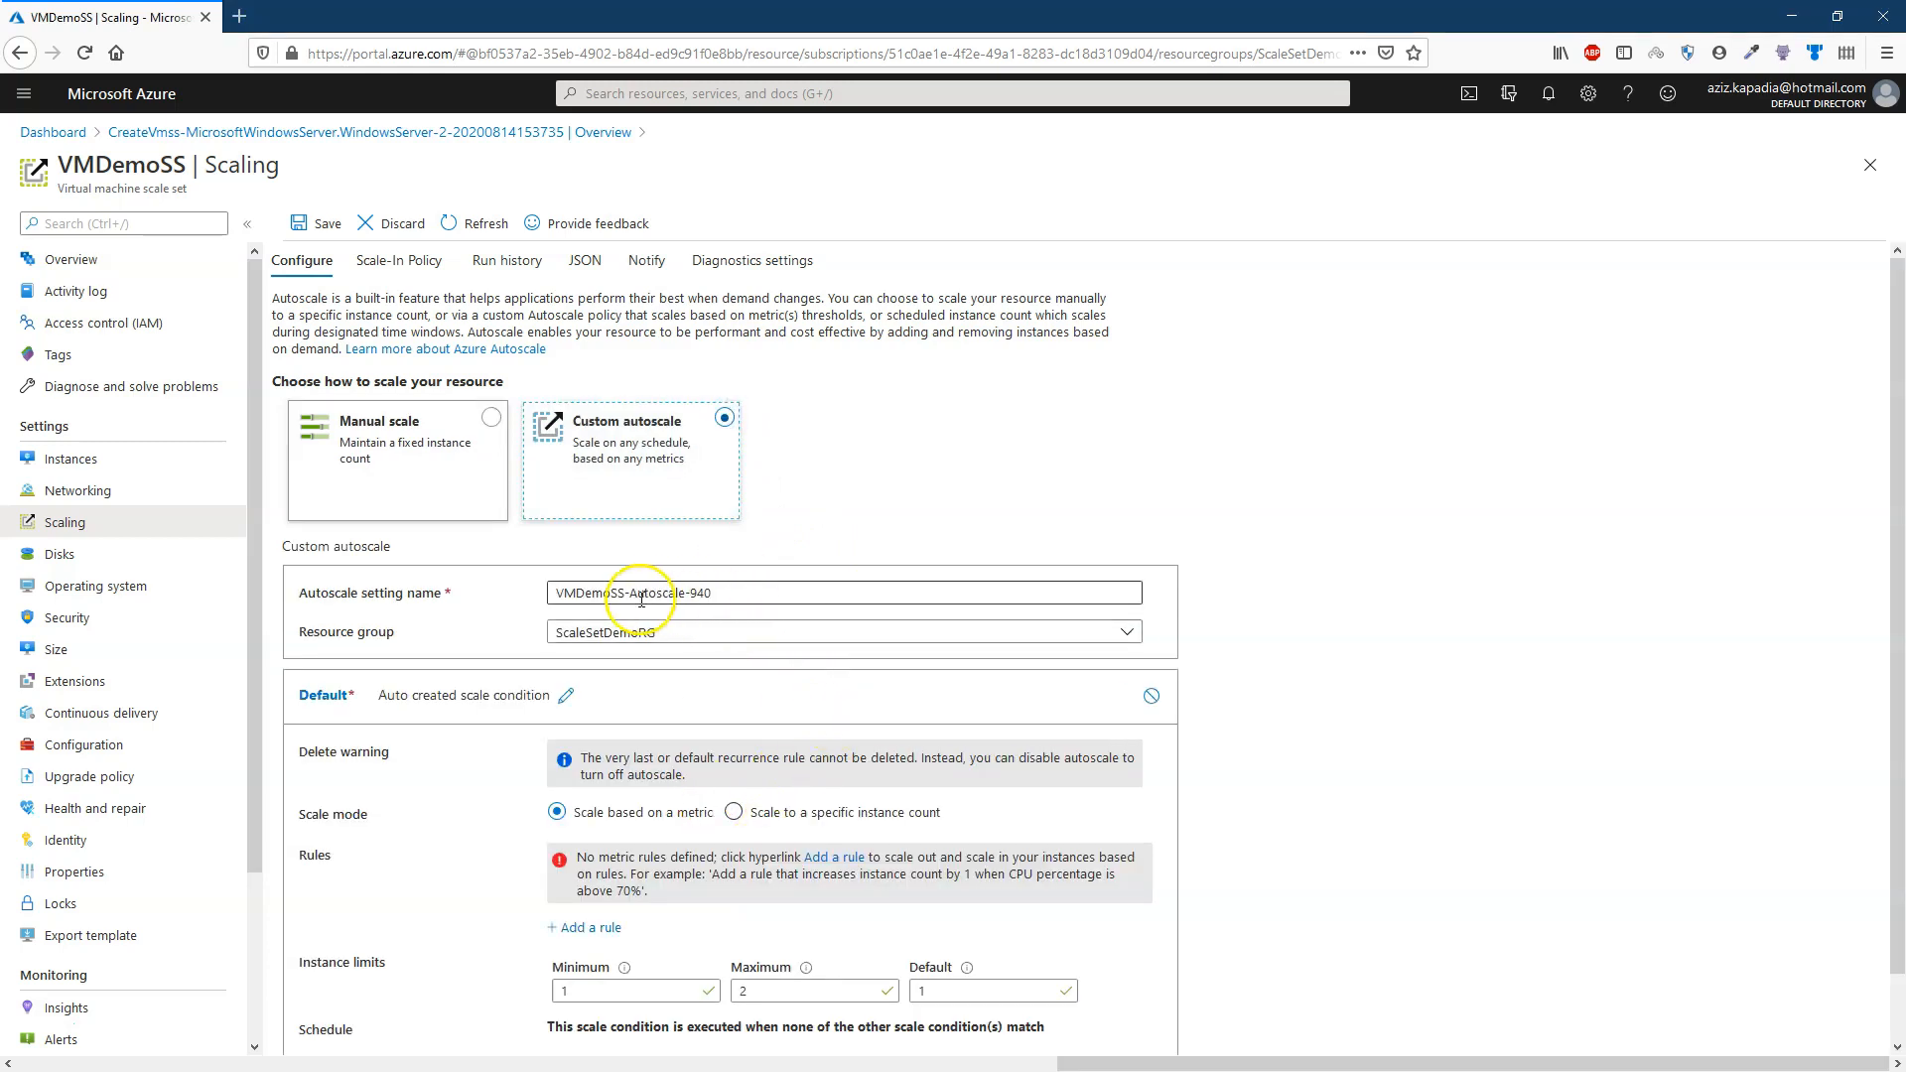
Start a metric rule for the default scale condition, with Average as the time aggregation.
scroll(904, 849, down, 1)
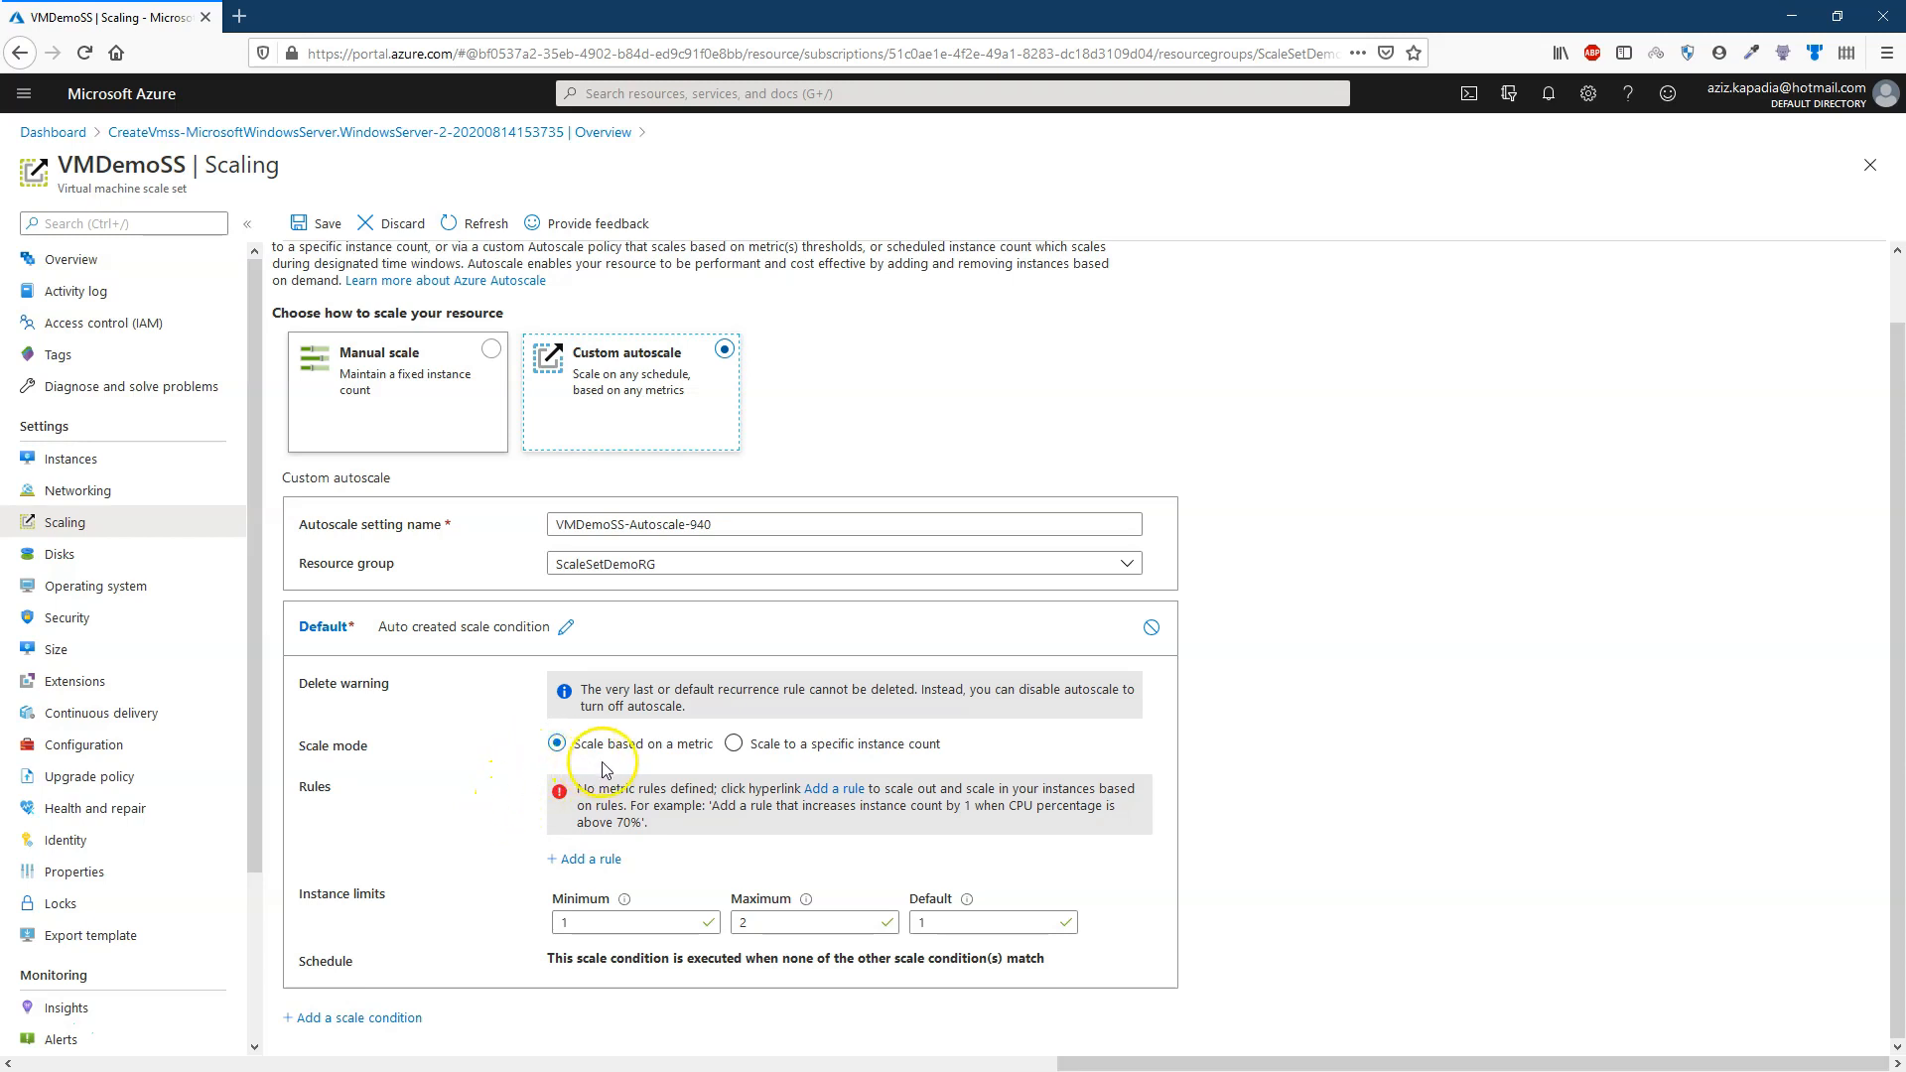
click(573, 861)
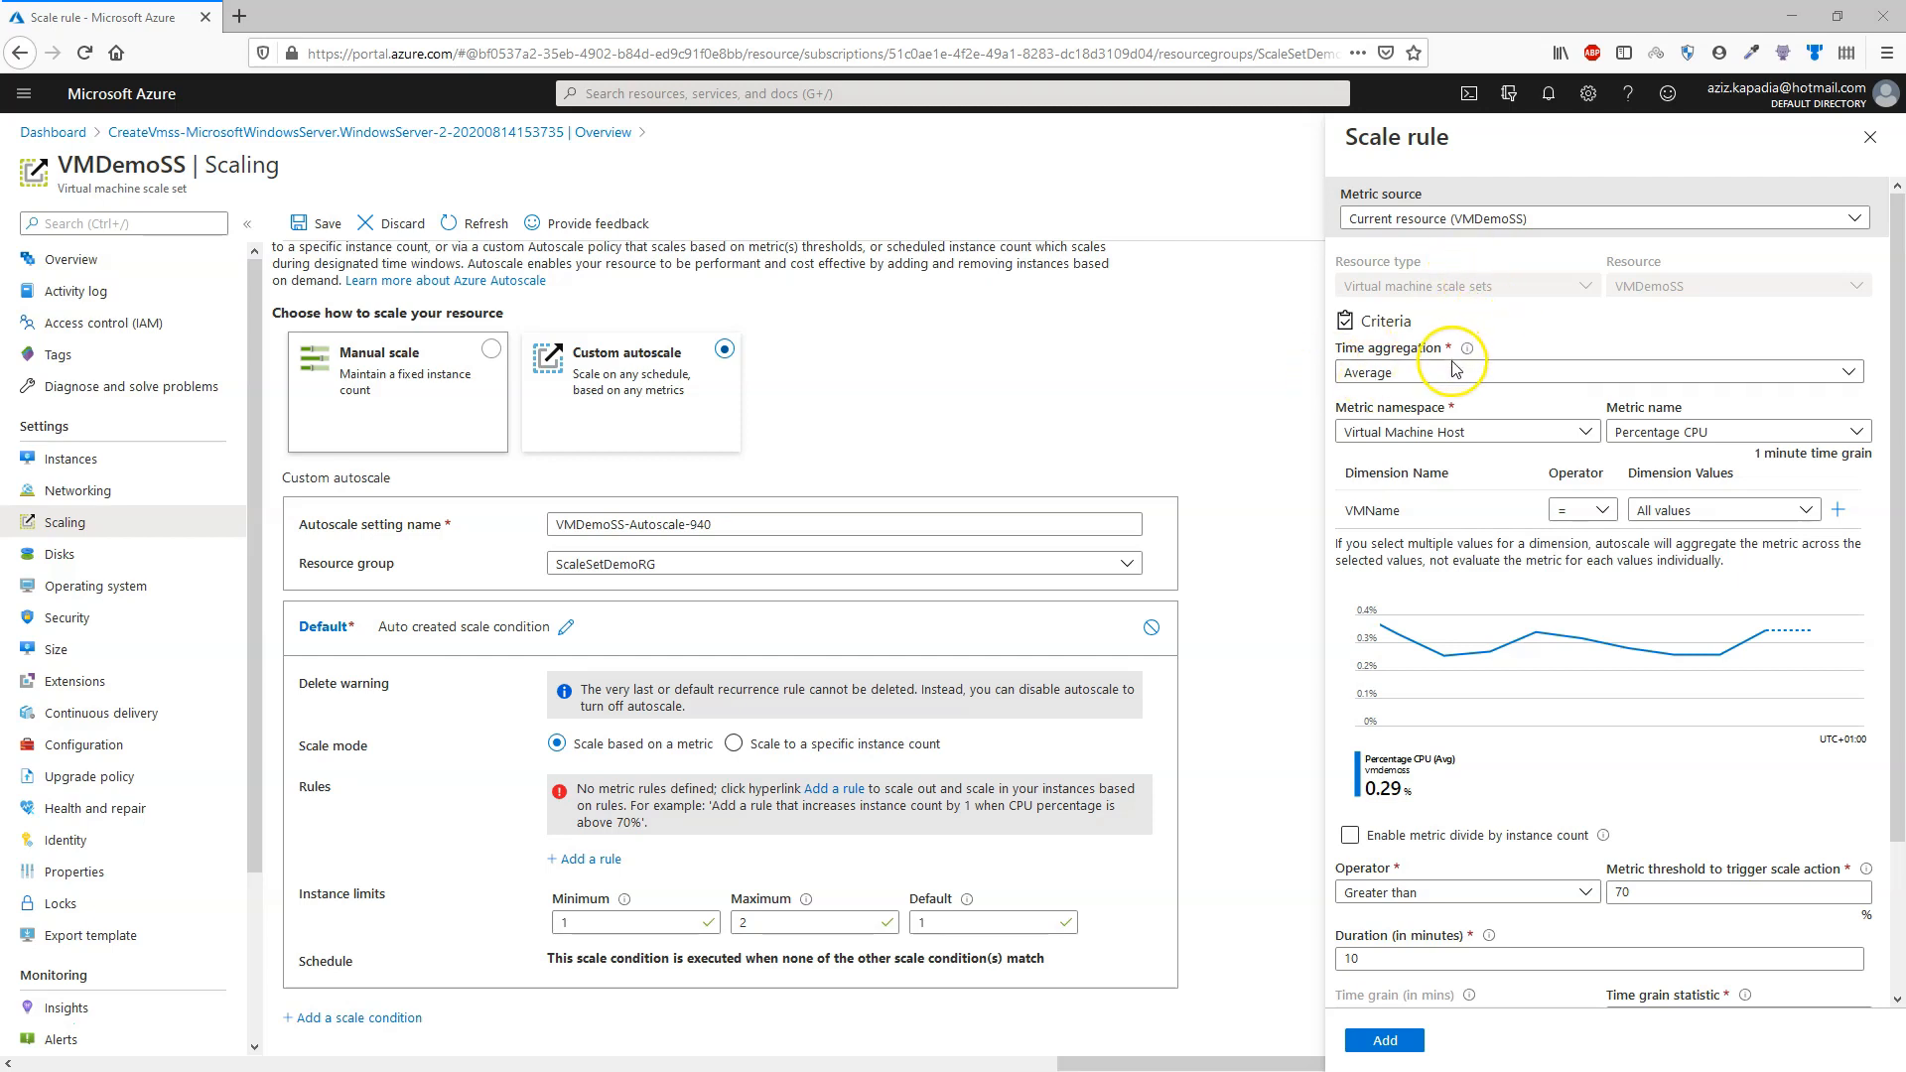
click(1509, 382)
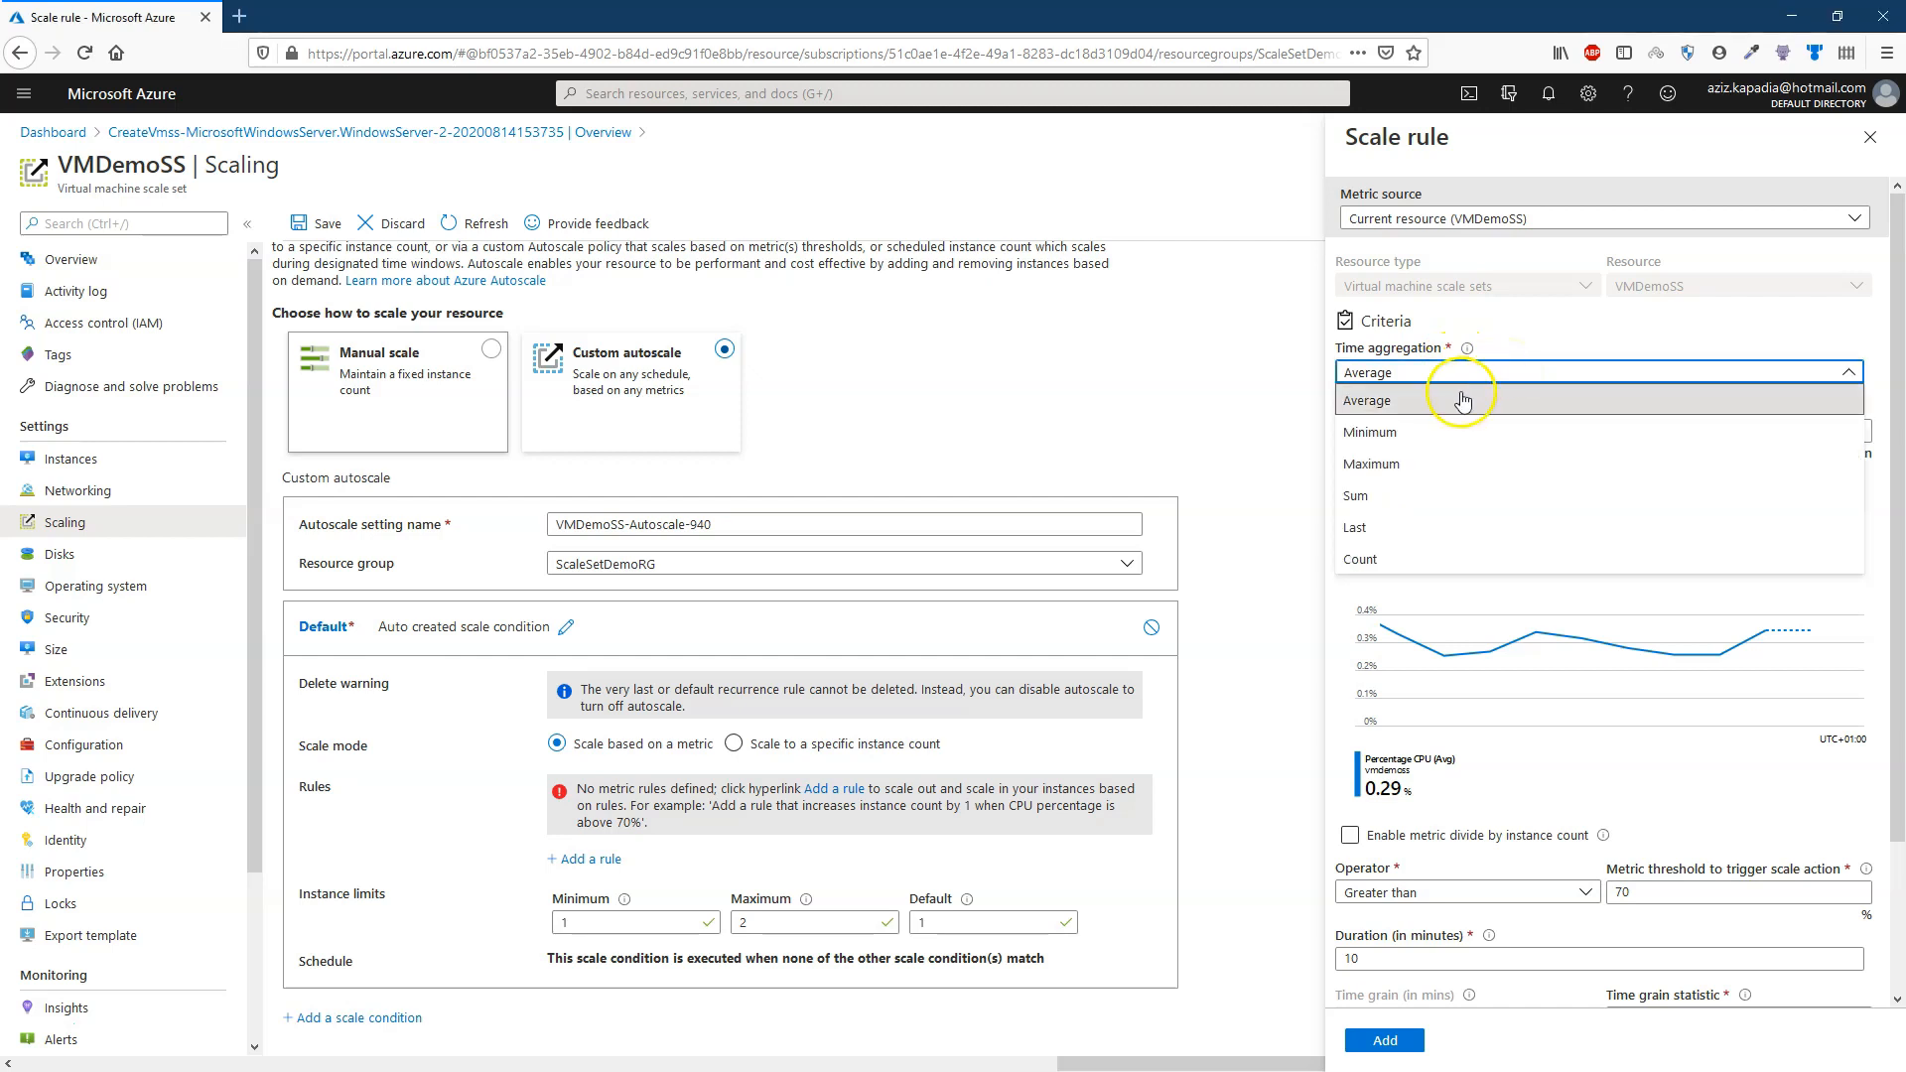
click(1489, 402)
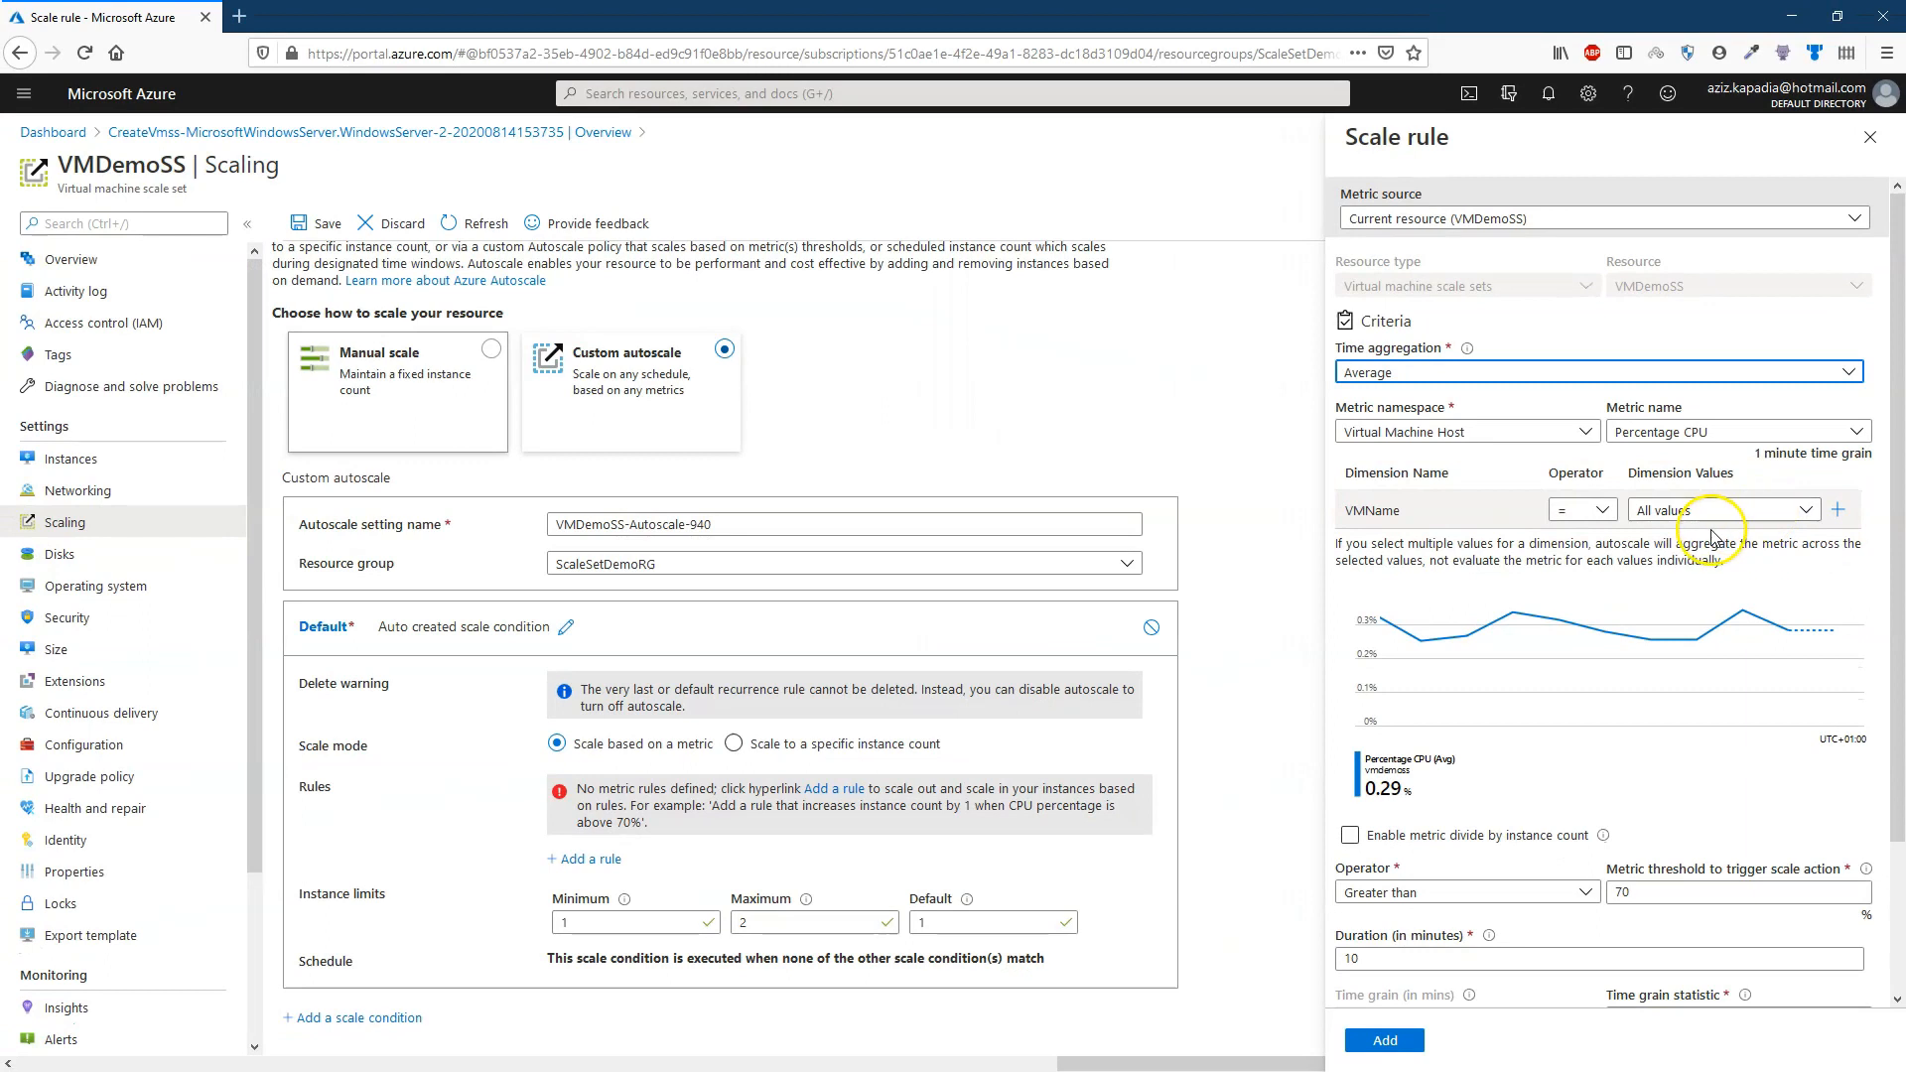
Keep the Percentage CPU trigger at greater than 70 and set the rule's duration to 2 minutes.
scroll(1728, 511, down, 3)
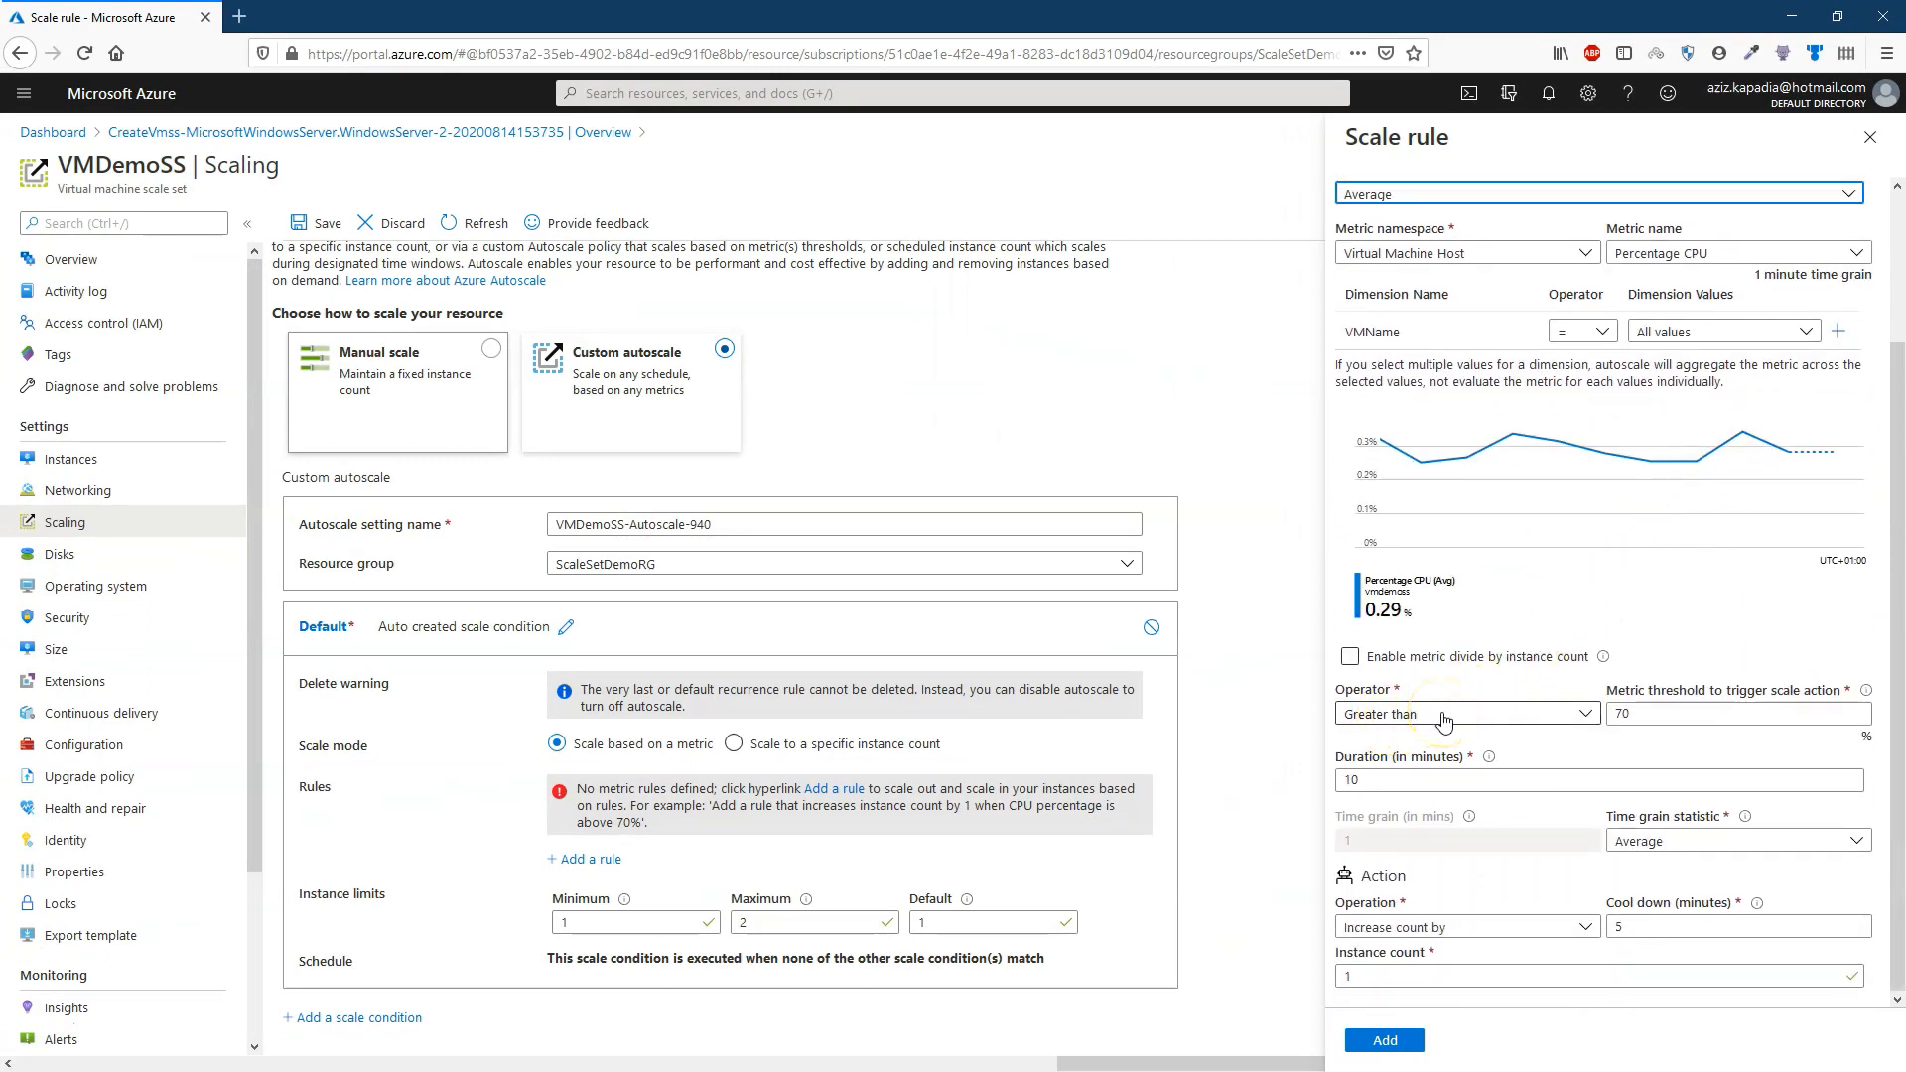
click(1637, 714)
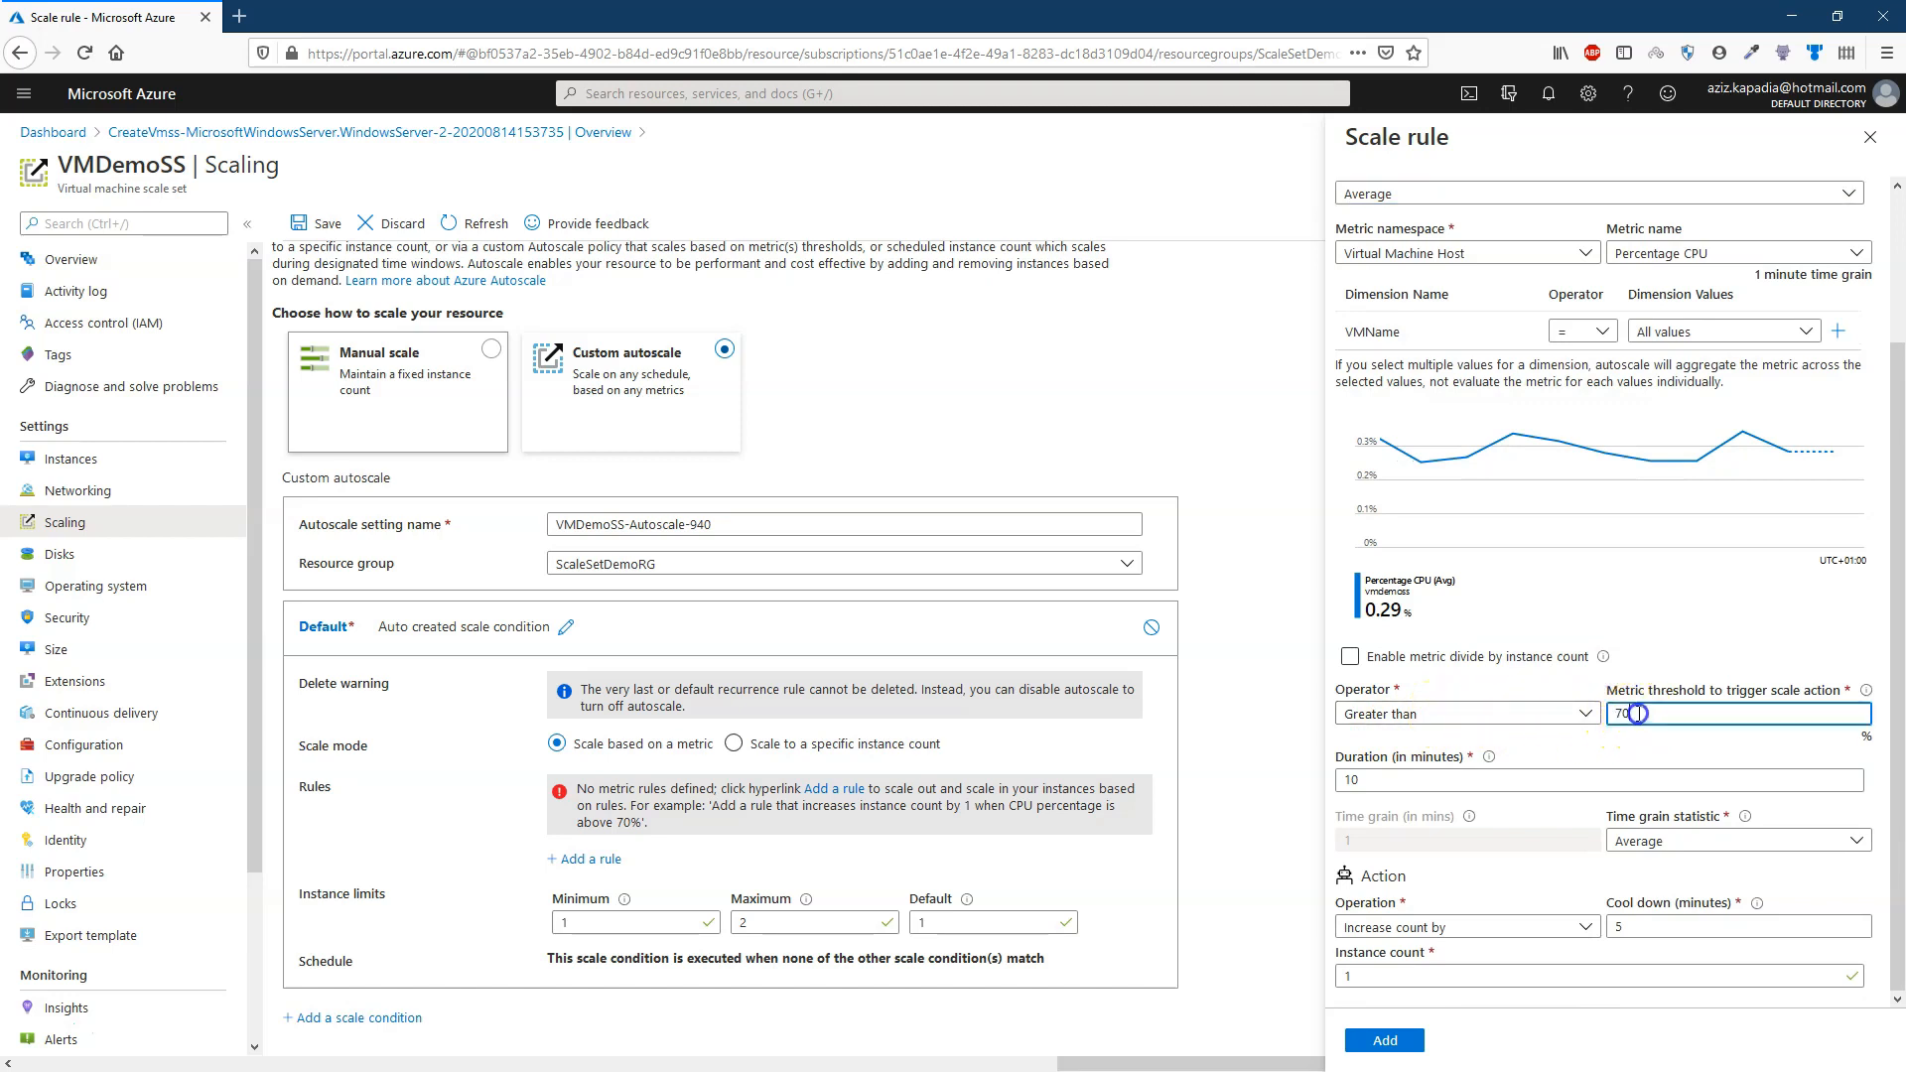
click(1581, 744)
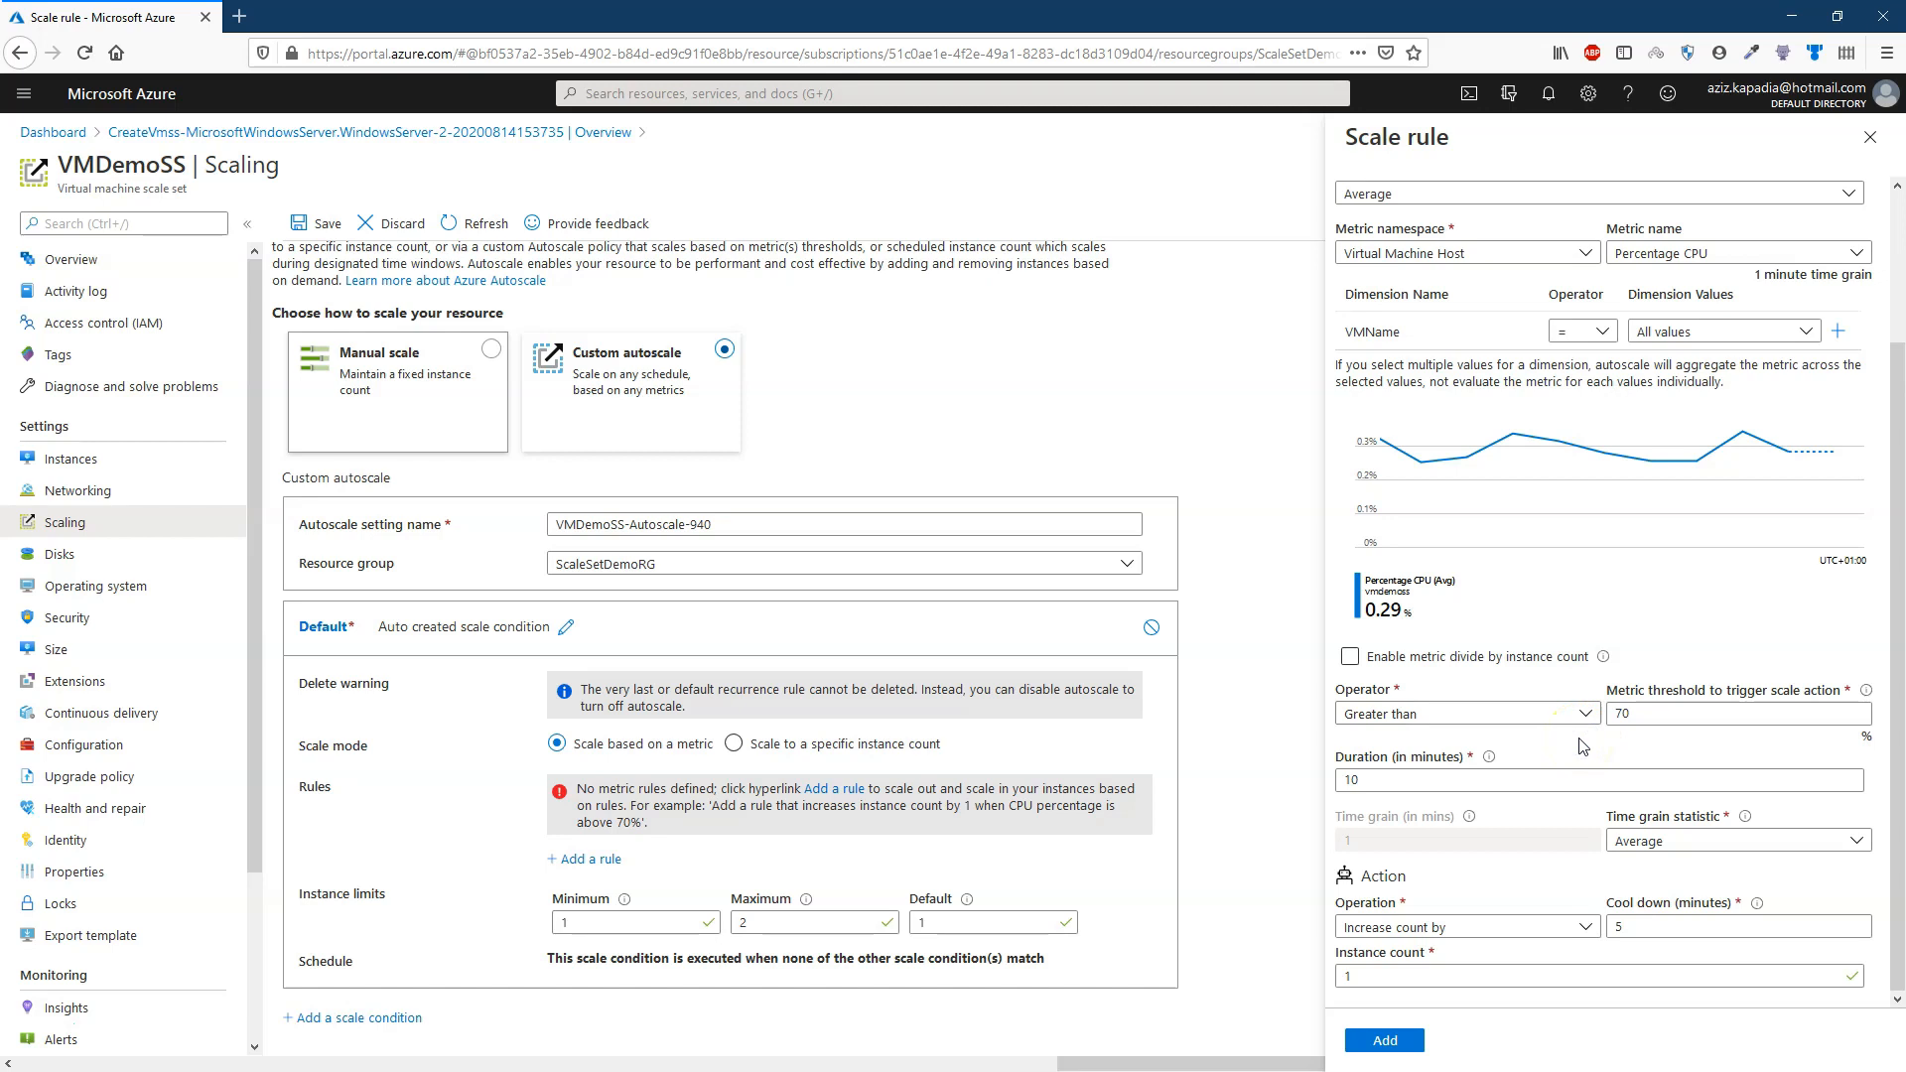
double_click(1629, 716)
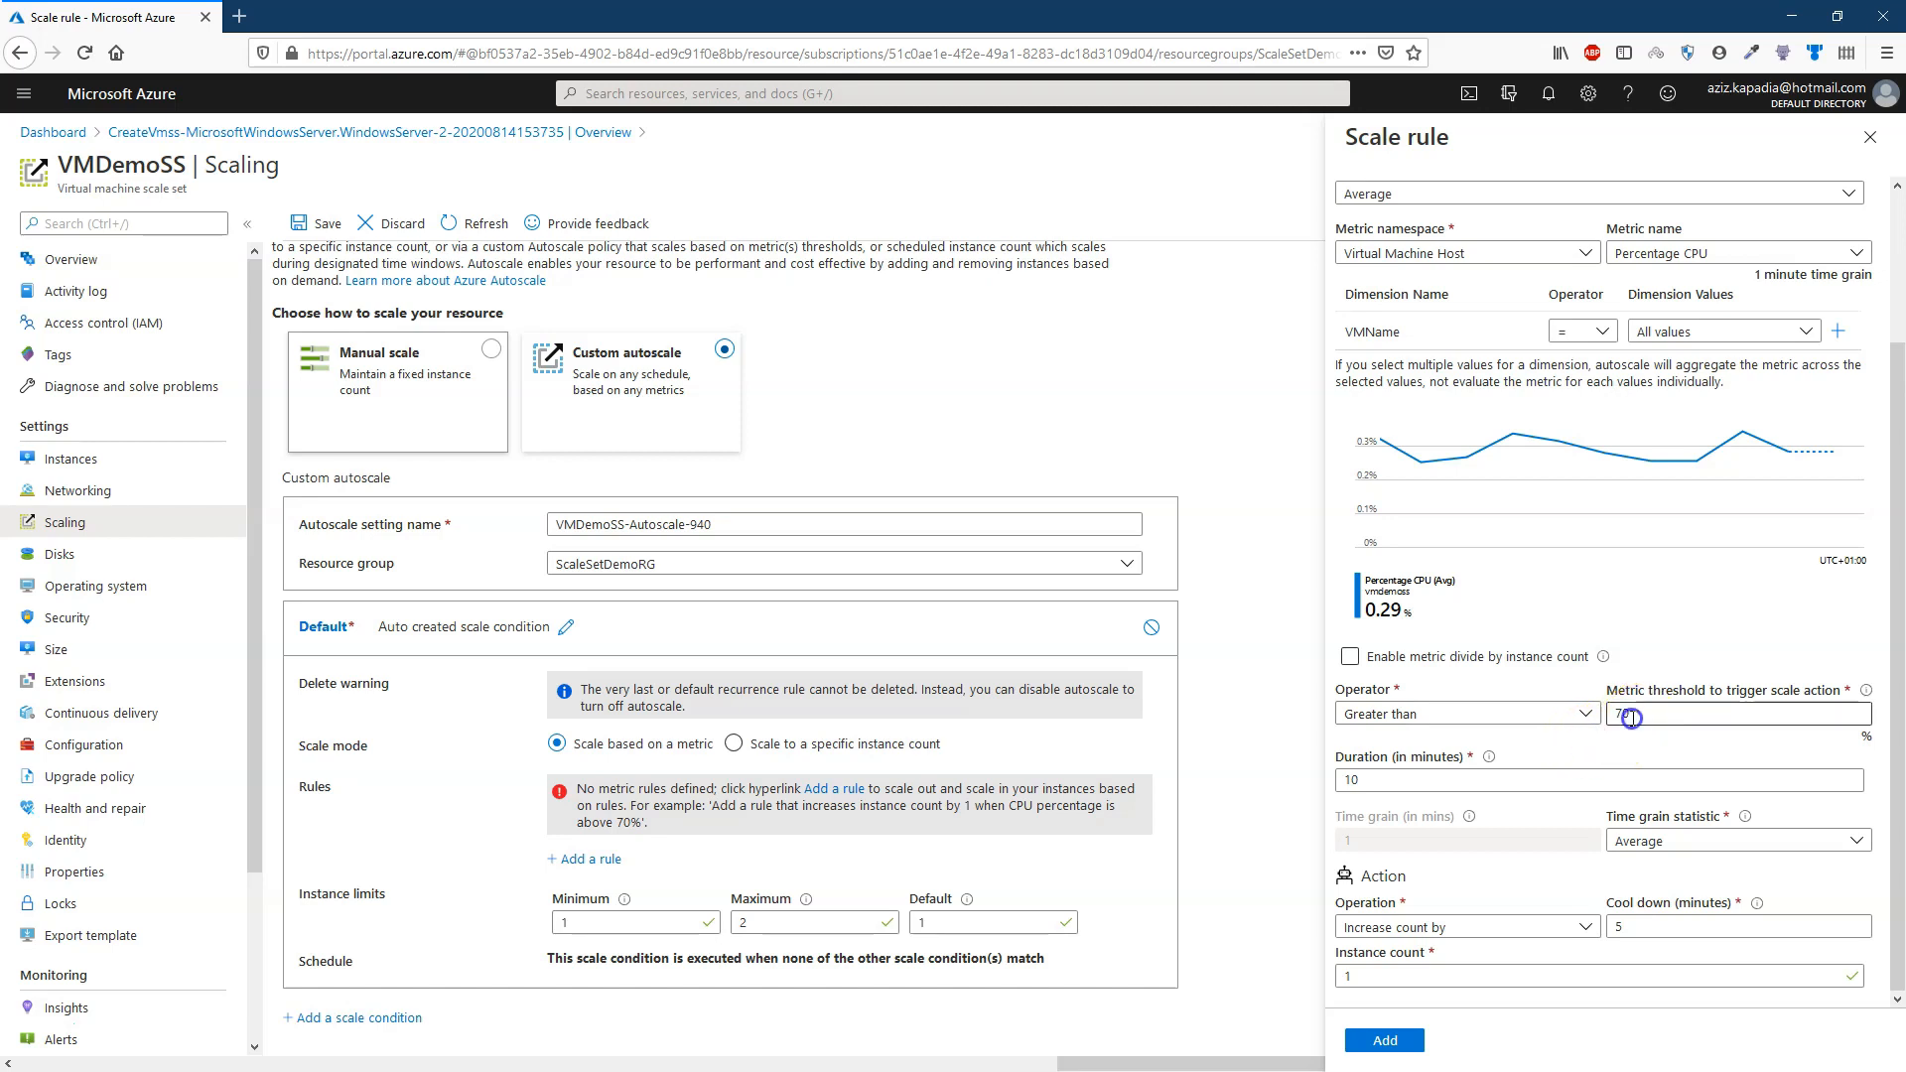
click(1579, 749)
double_click(1410, 779)
text(2)
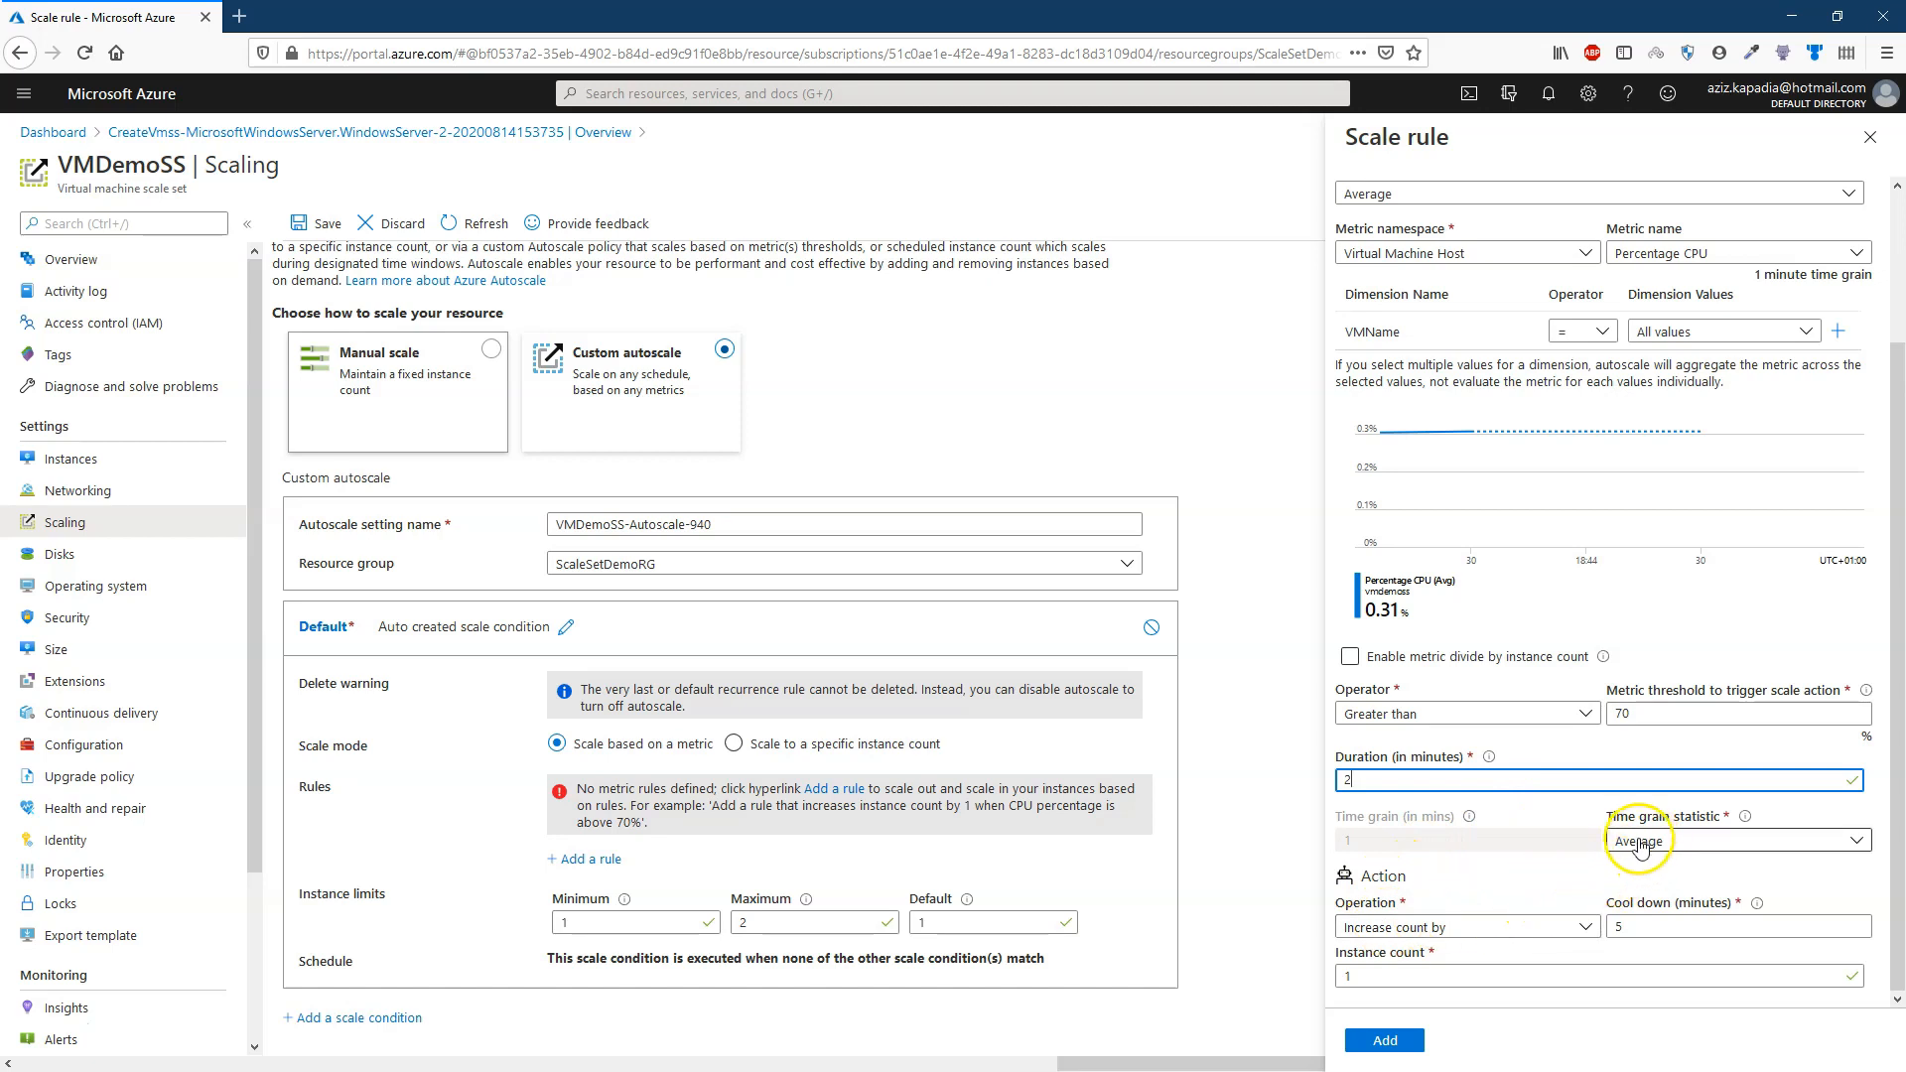
Keep the time grain statistic on Average, the cool down at 5 minutes and the instance count increase at 1.
click(1676, 846)
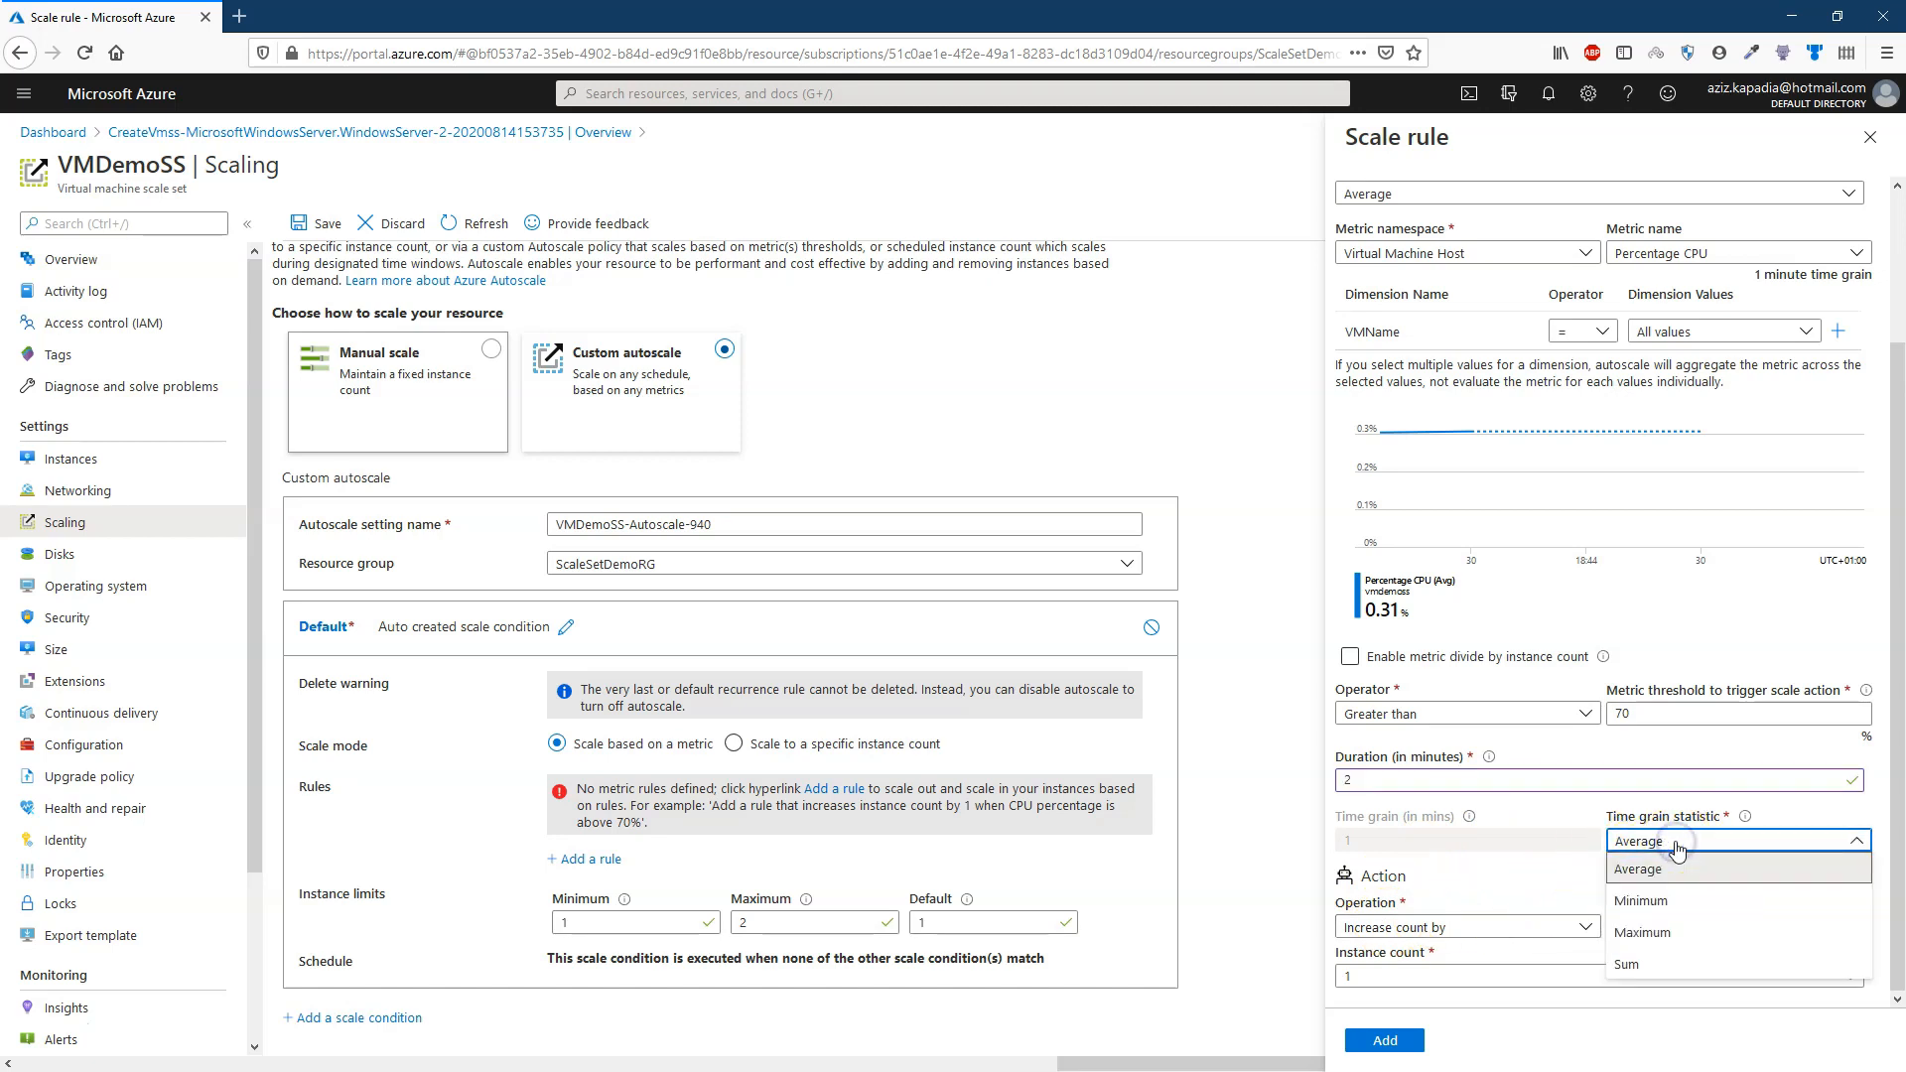
click(1677, 846)
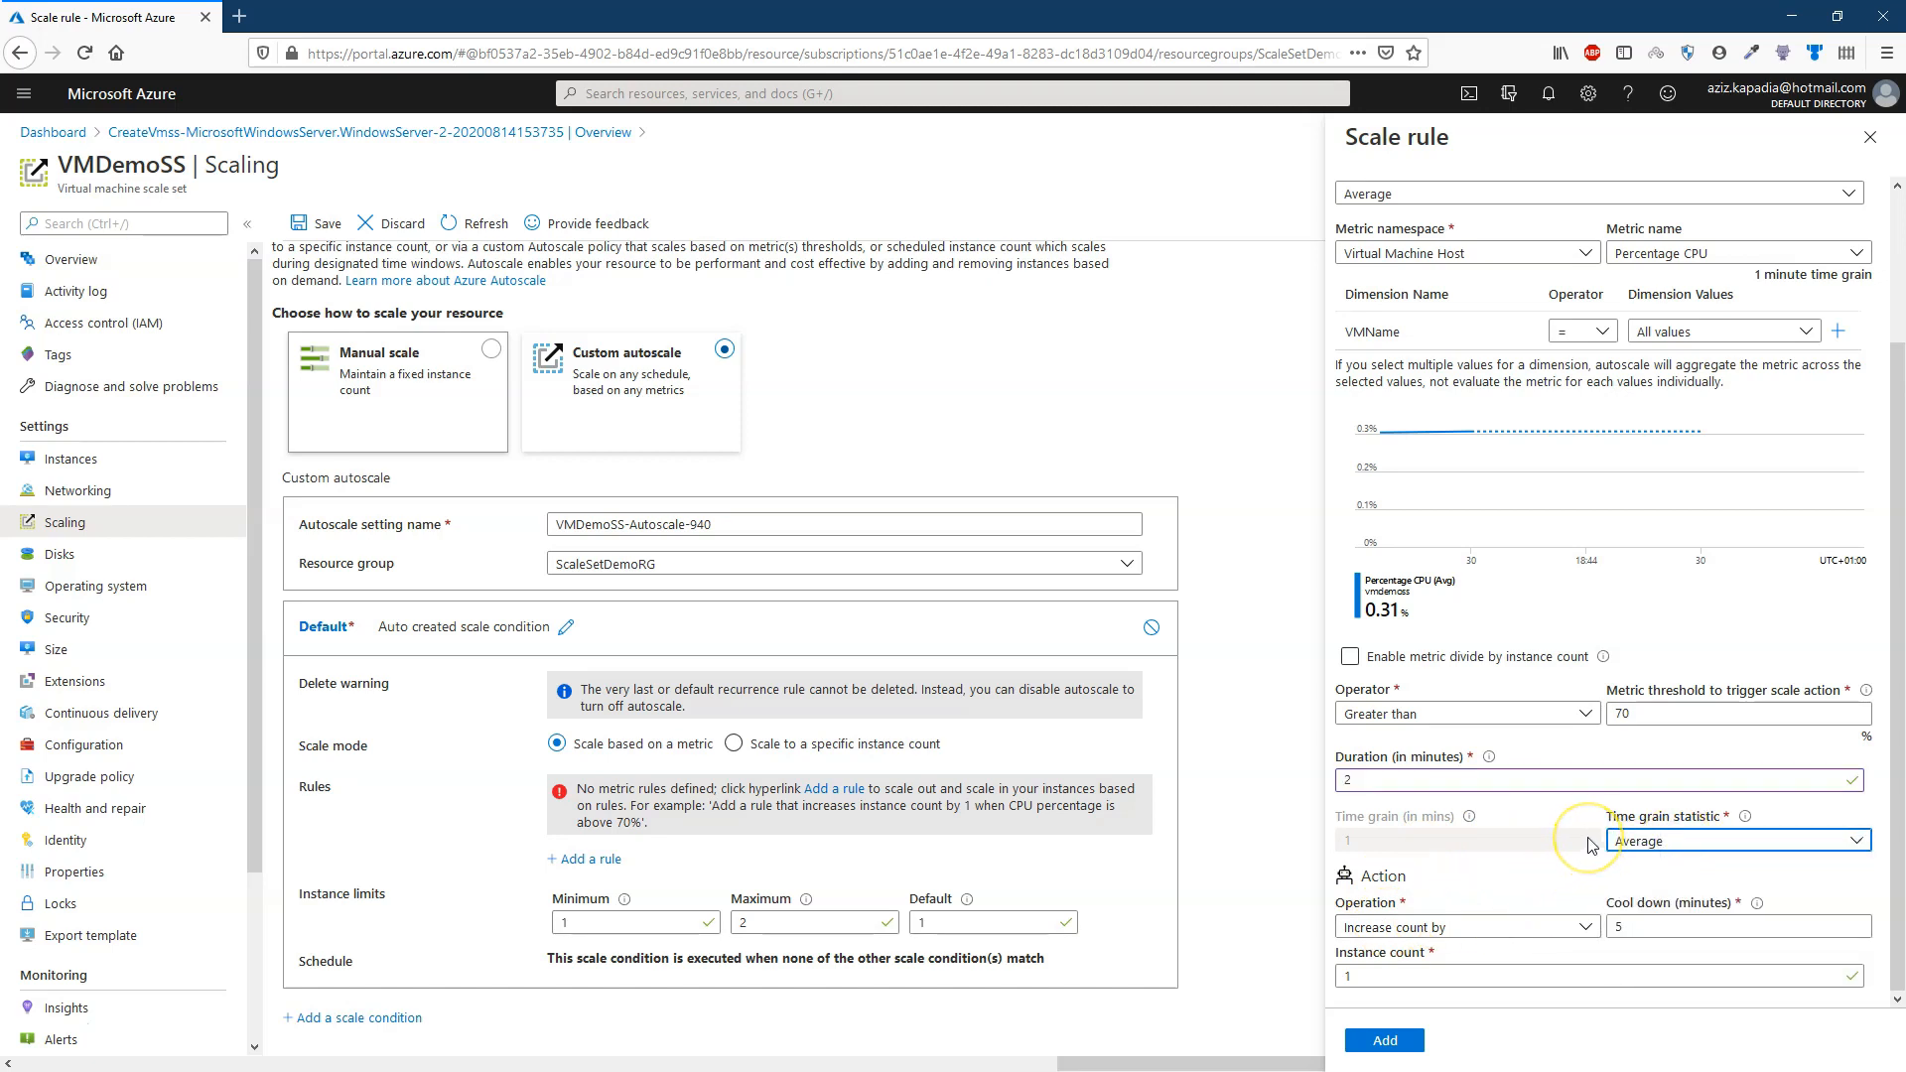
key(alt)
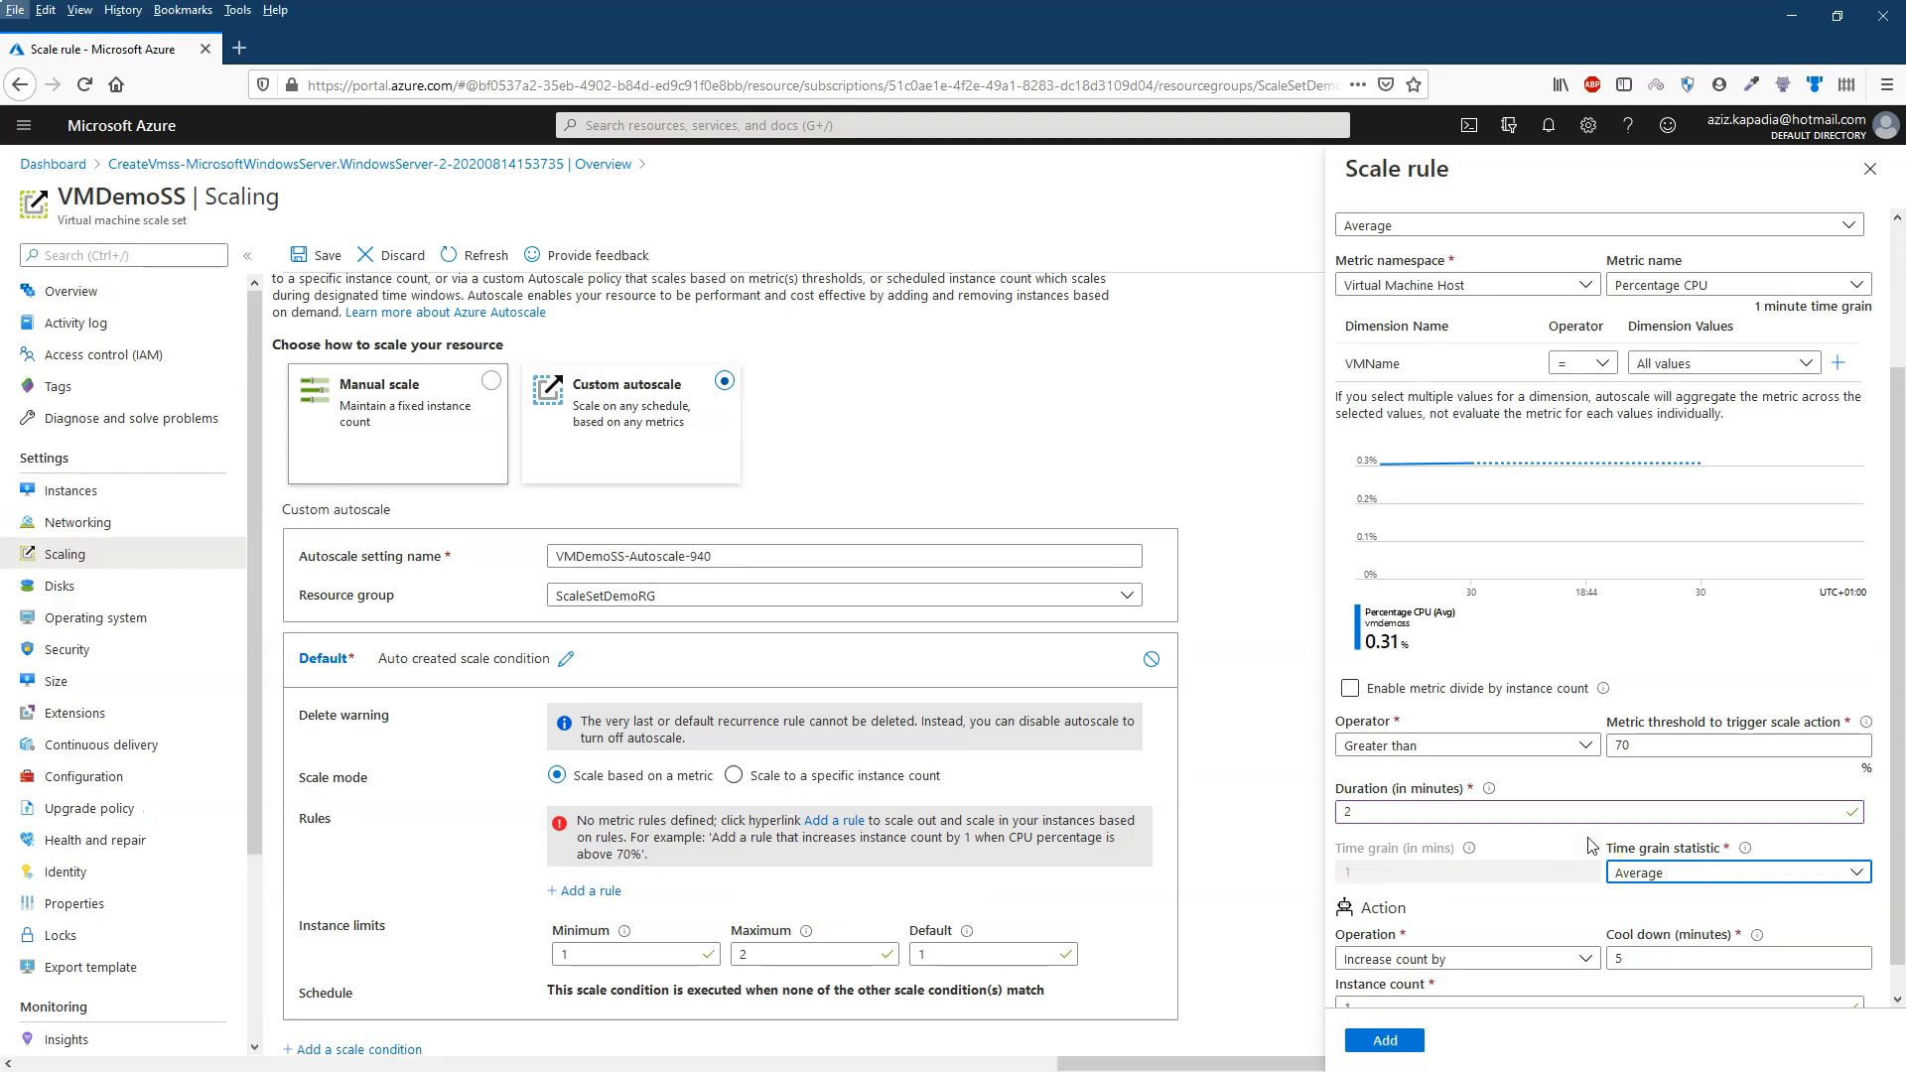
key(alt)
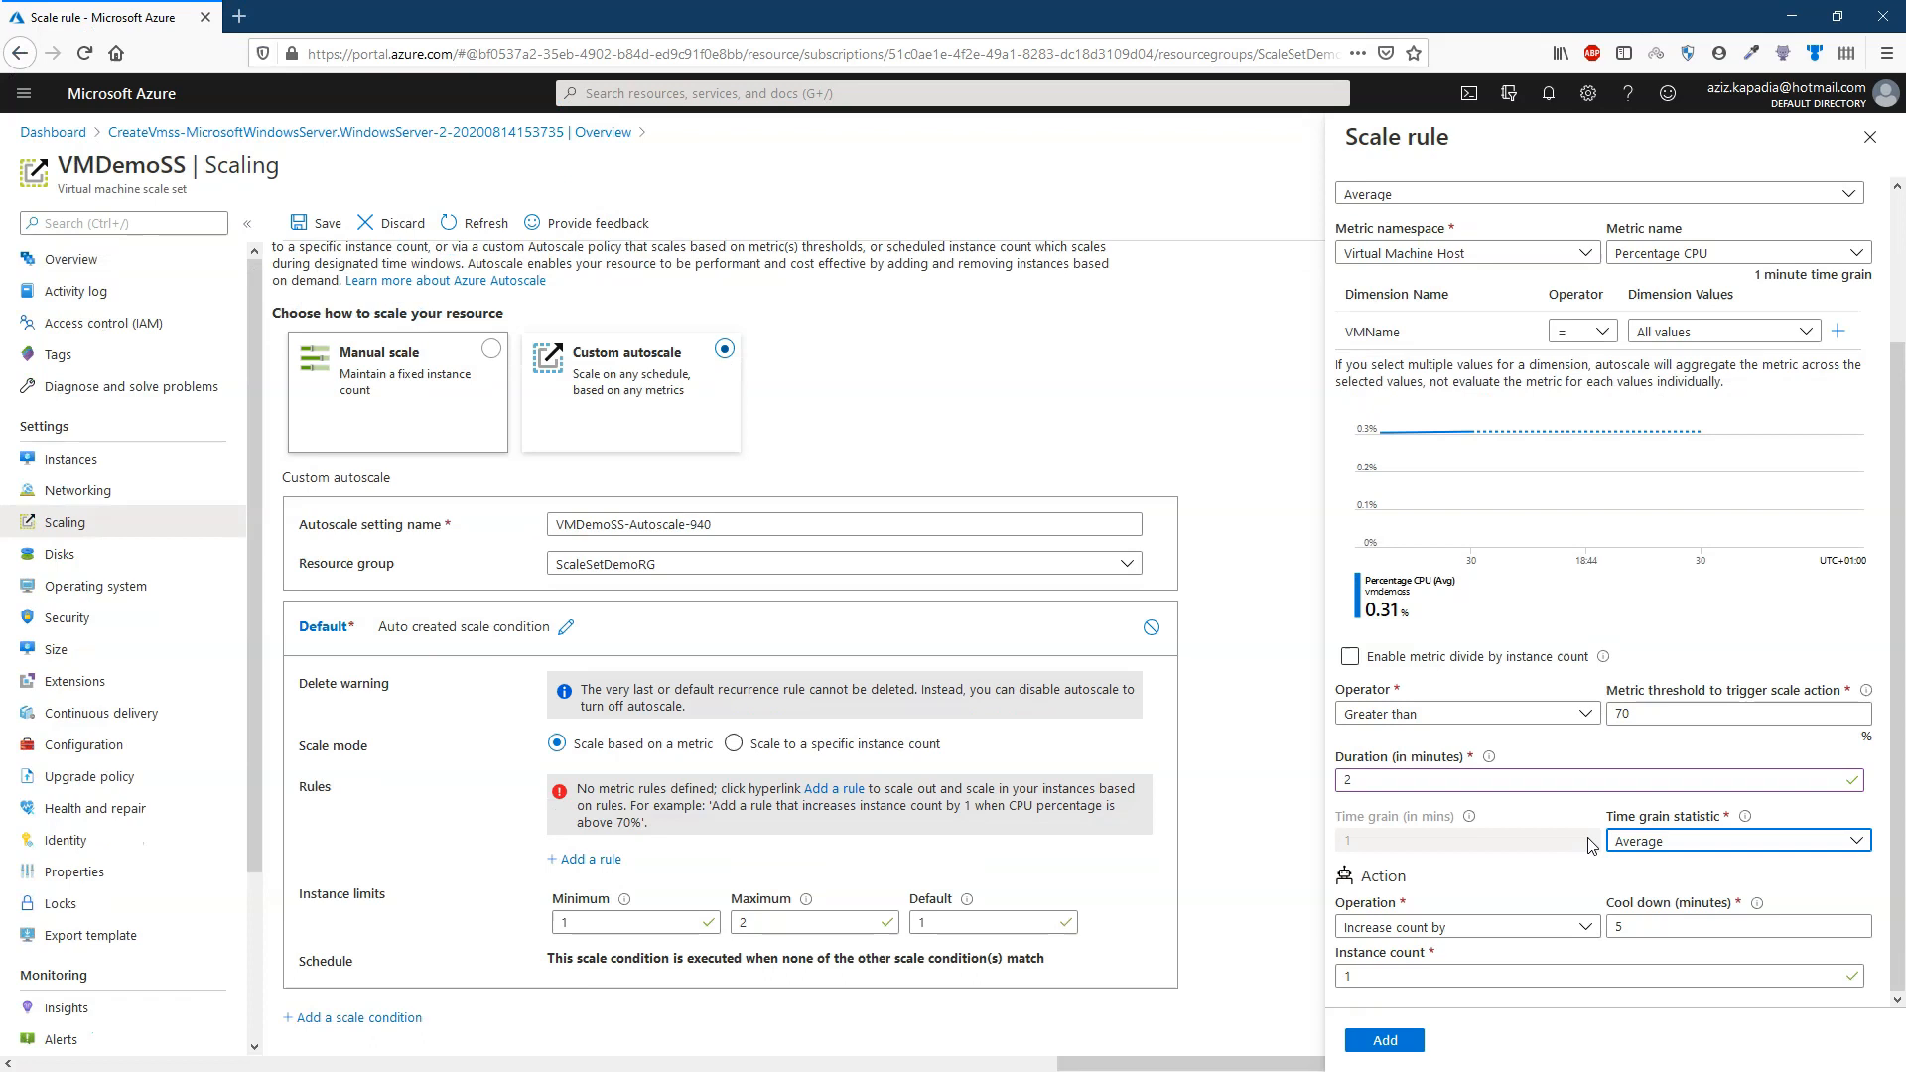
key(alt)
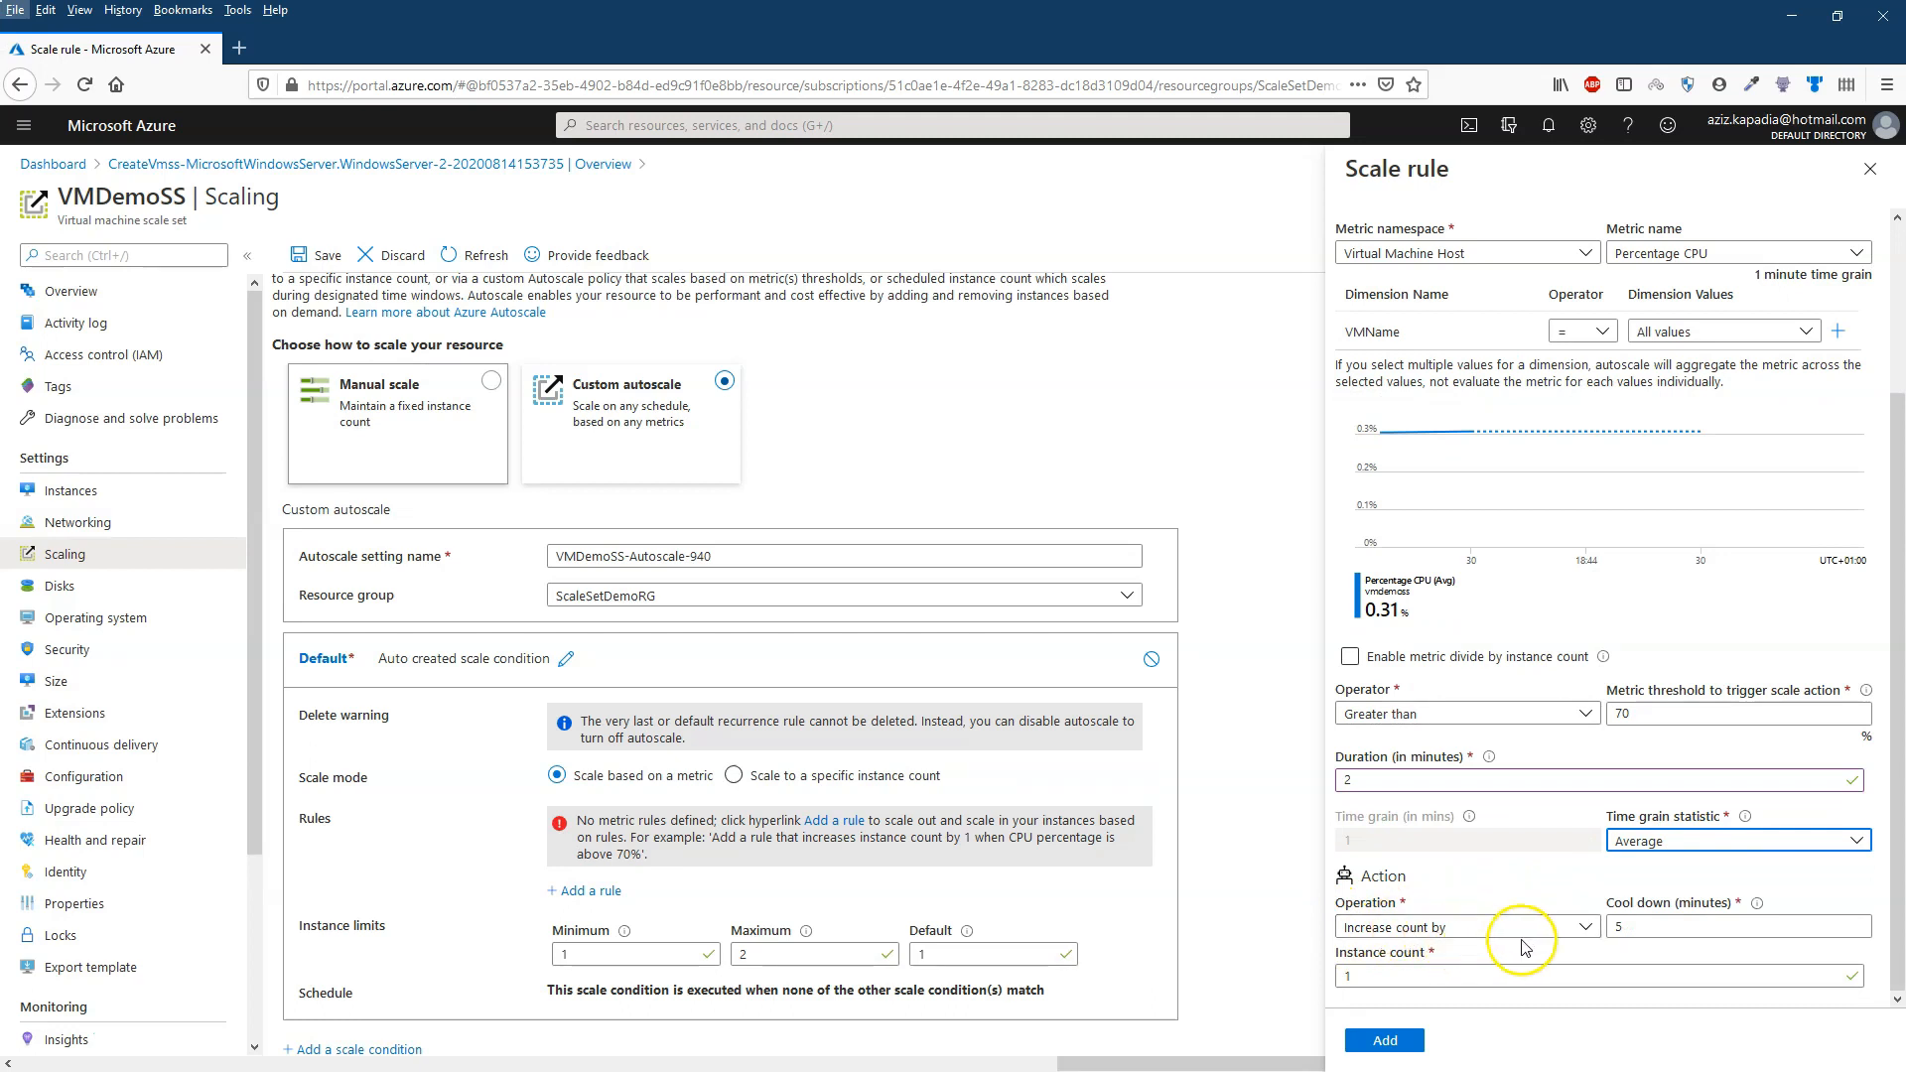
click(1618, 925)
text(5)
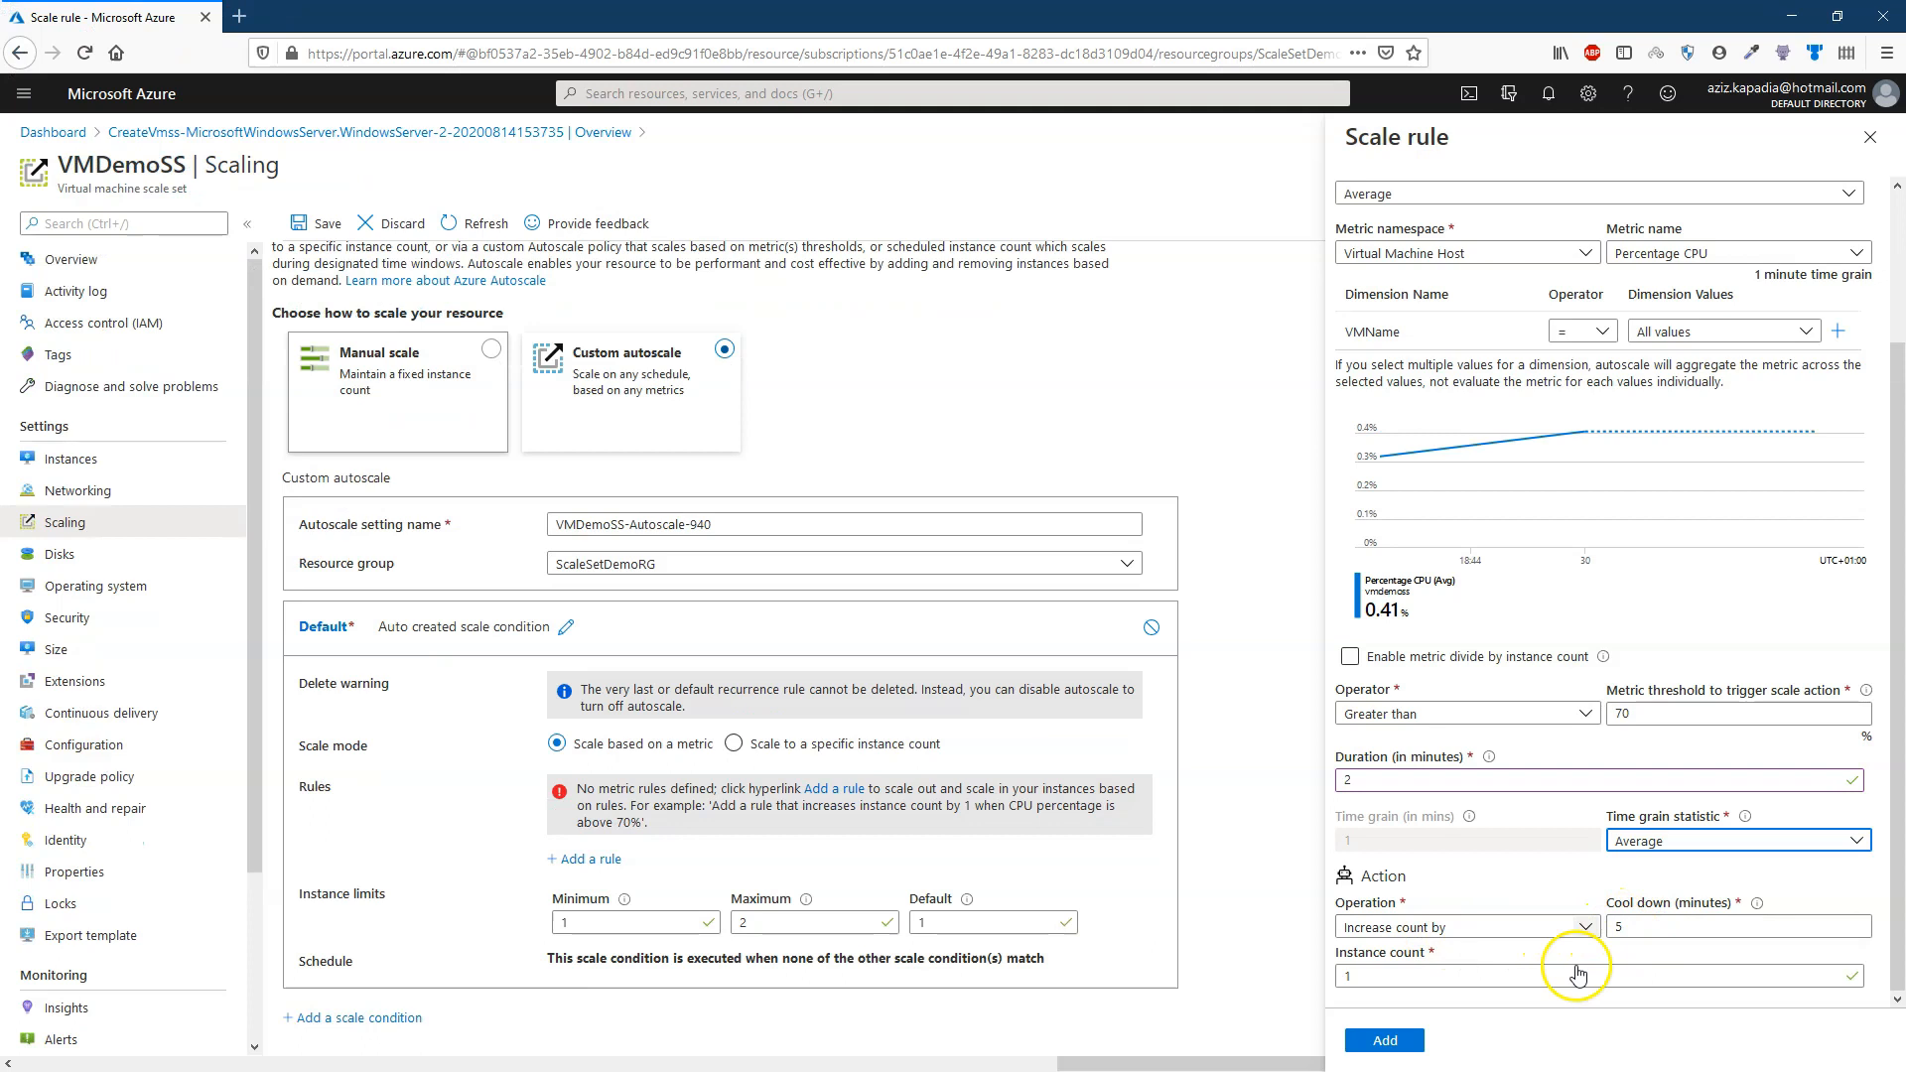
drag(1579, 975, 1296, 978)
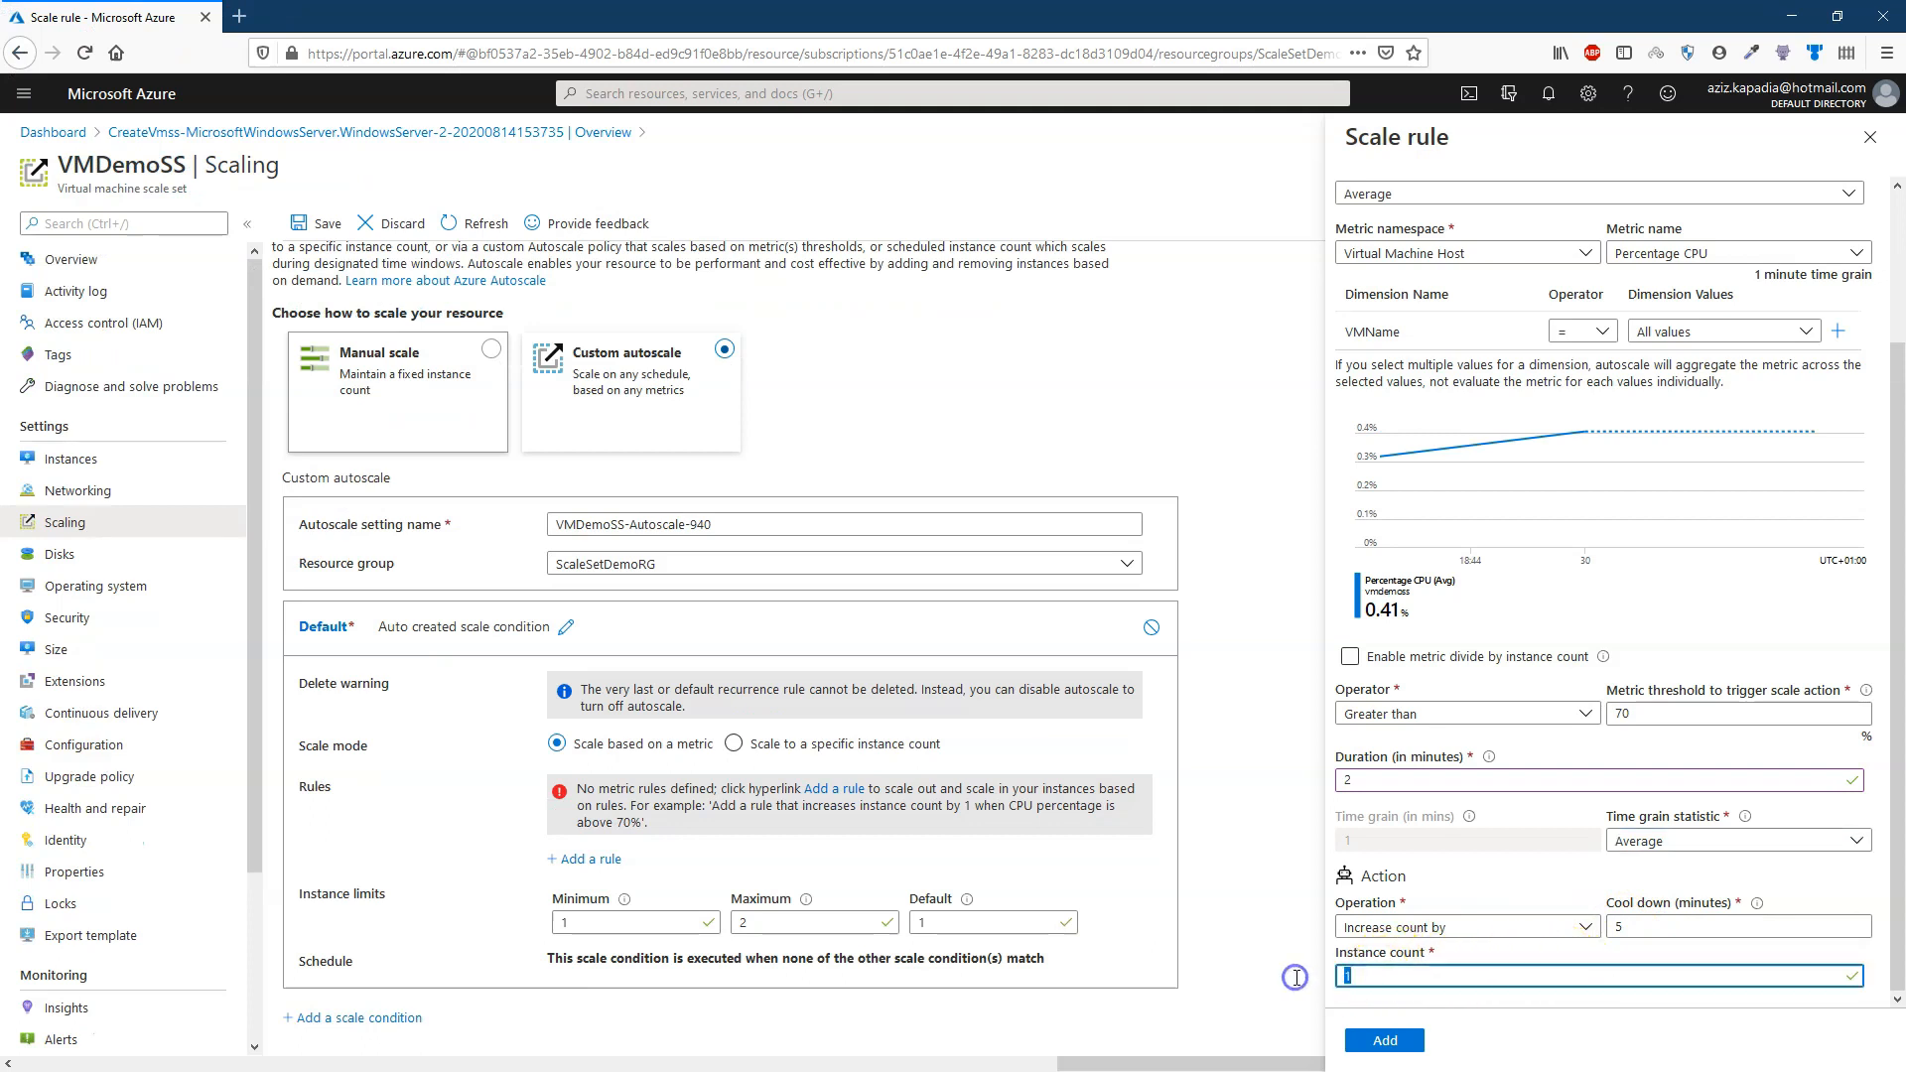
click(1494, 1013)
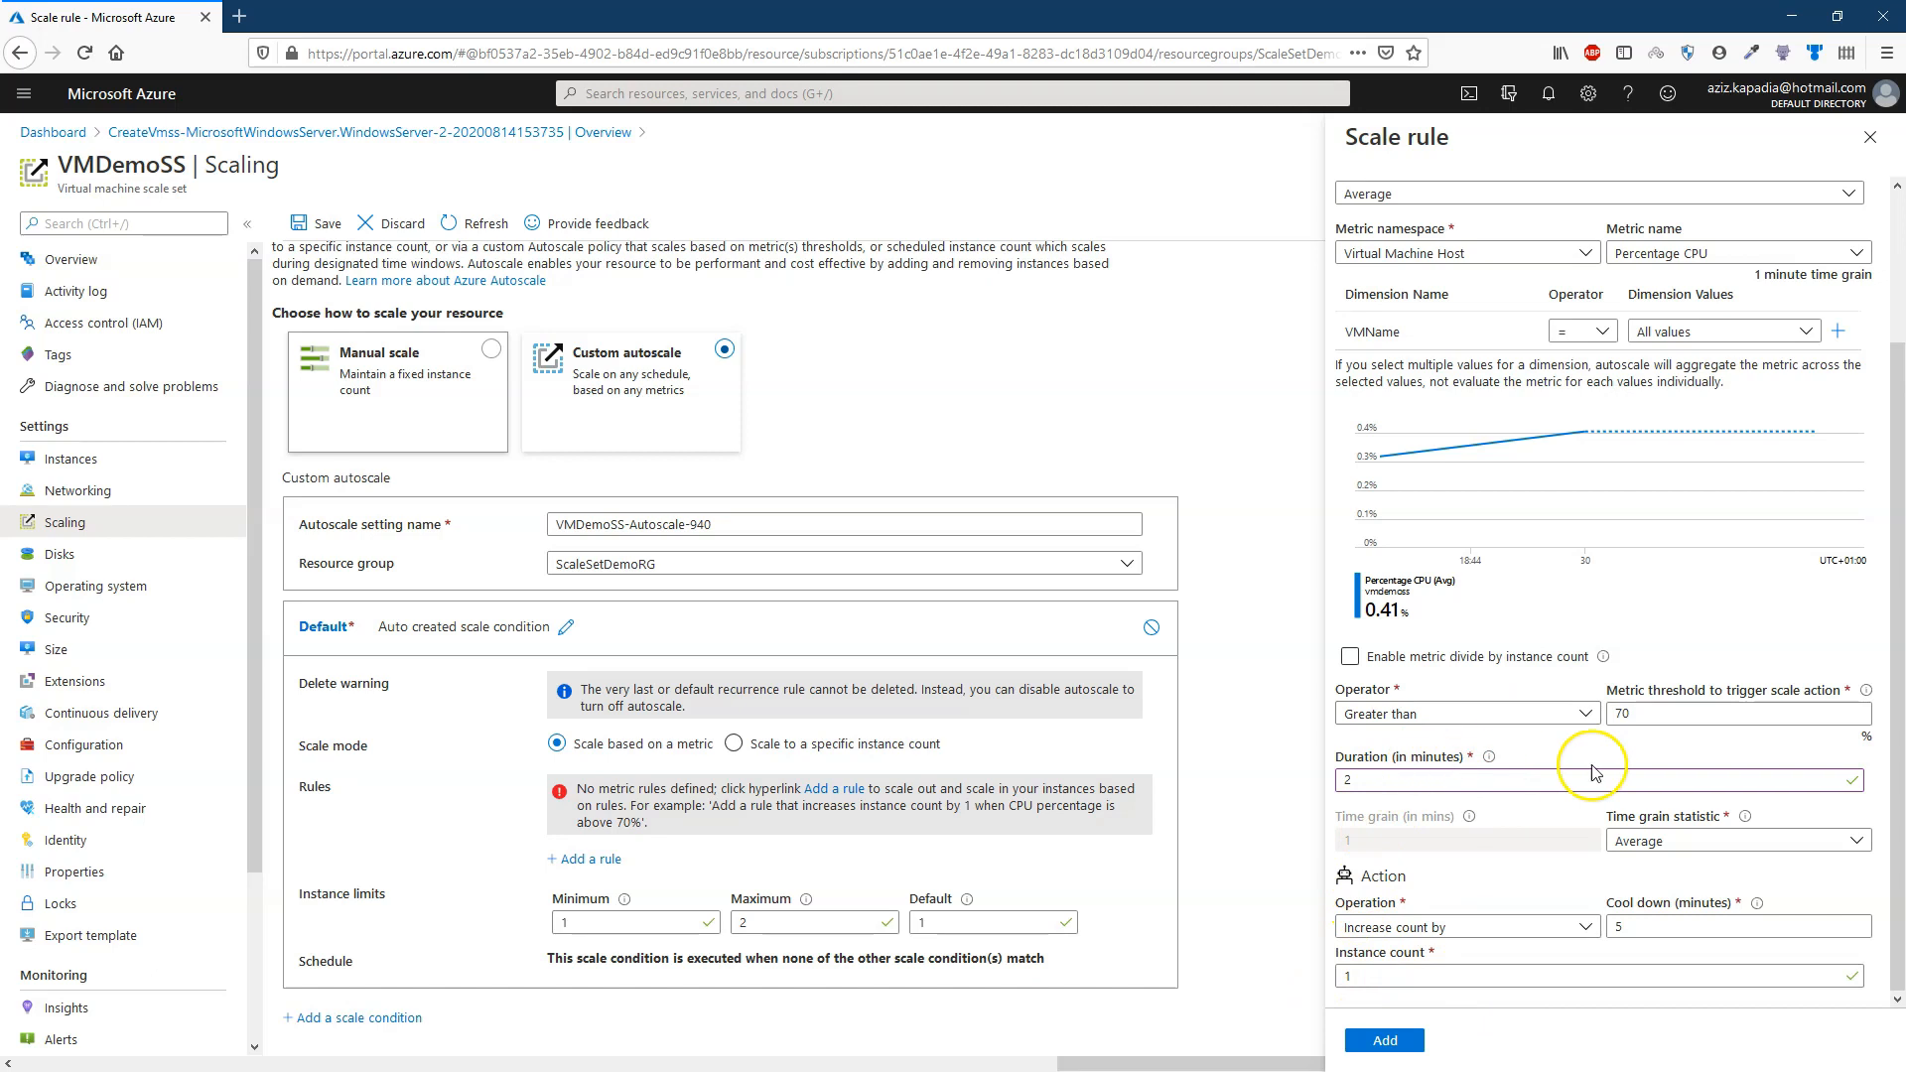
Review the scale rule's metric threshold, time grain, time grain statistic and cool down settings.
drag(1646, 714, 1609, 713)
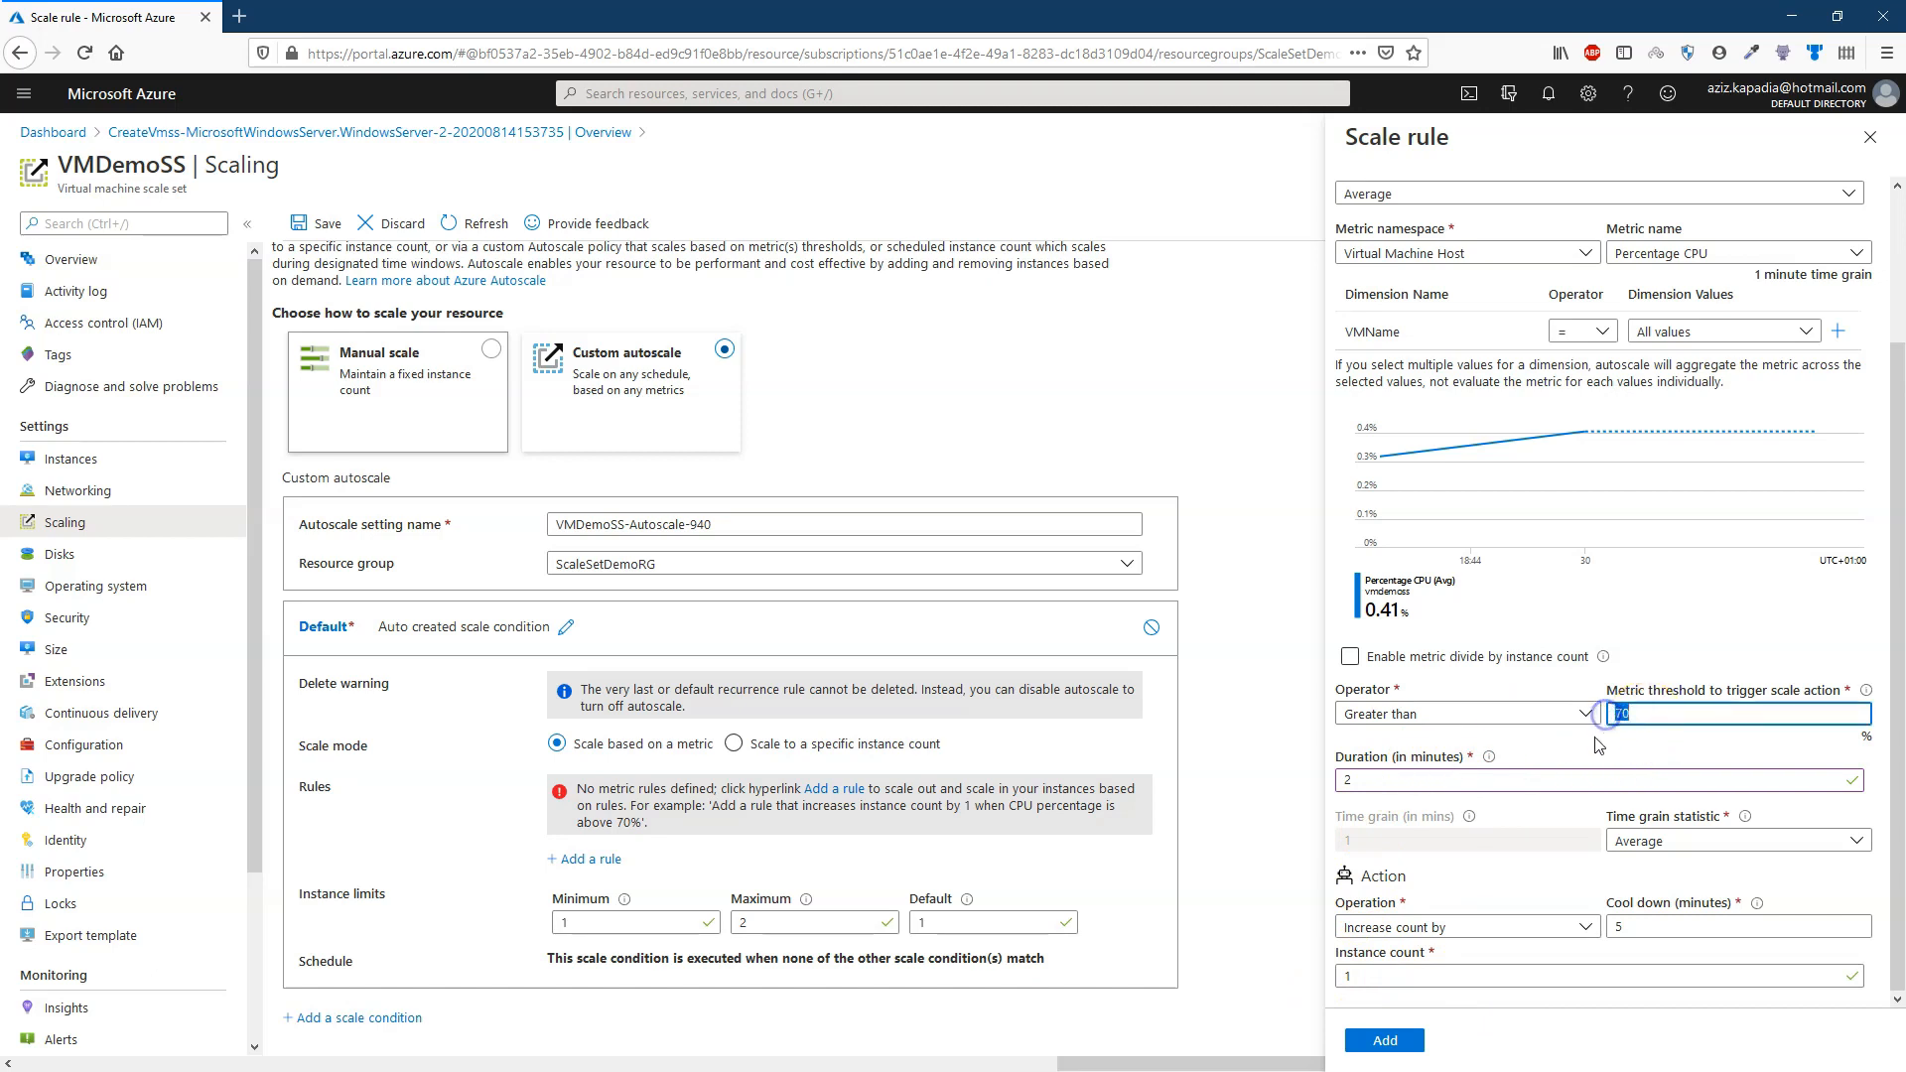
click(1594, 740)
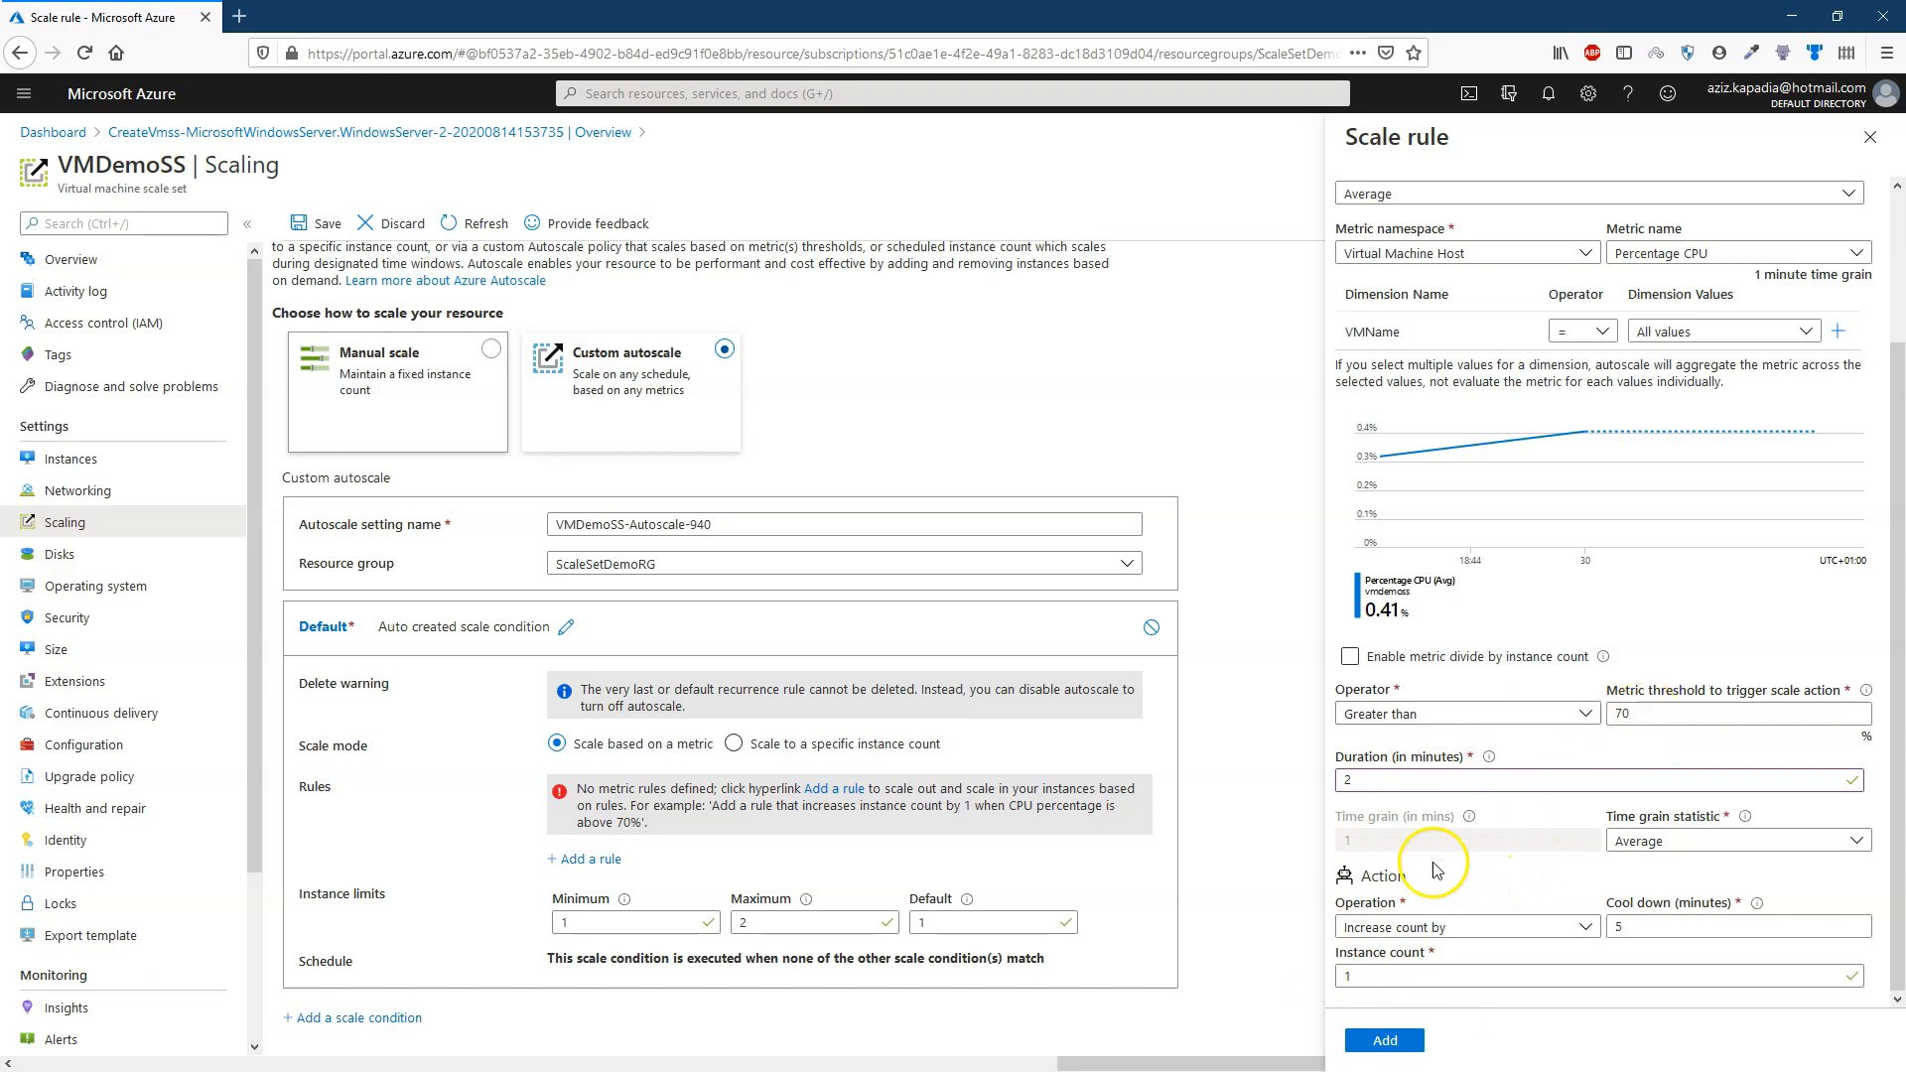
drag(1352, 779, 1309, 840)
click(1669, 842)
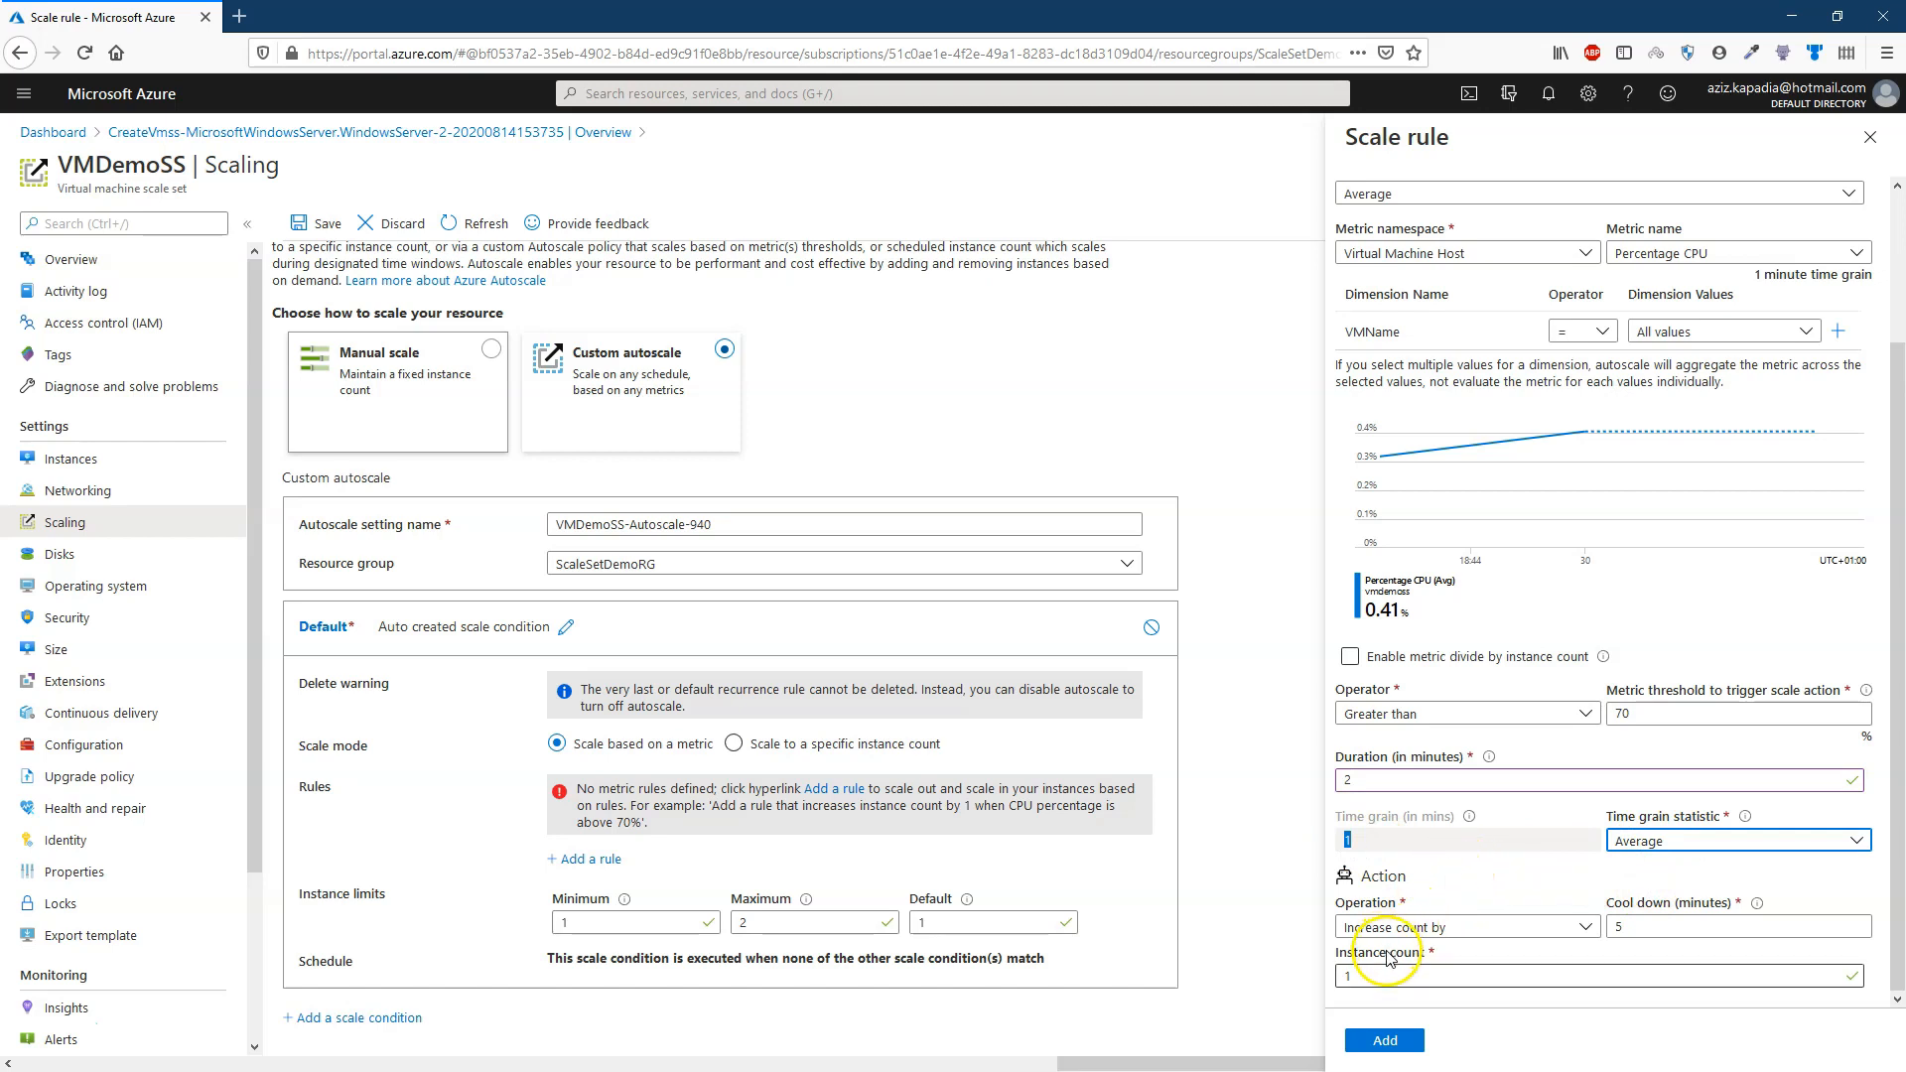
drag(1641, 927, 1585, 928)
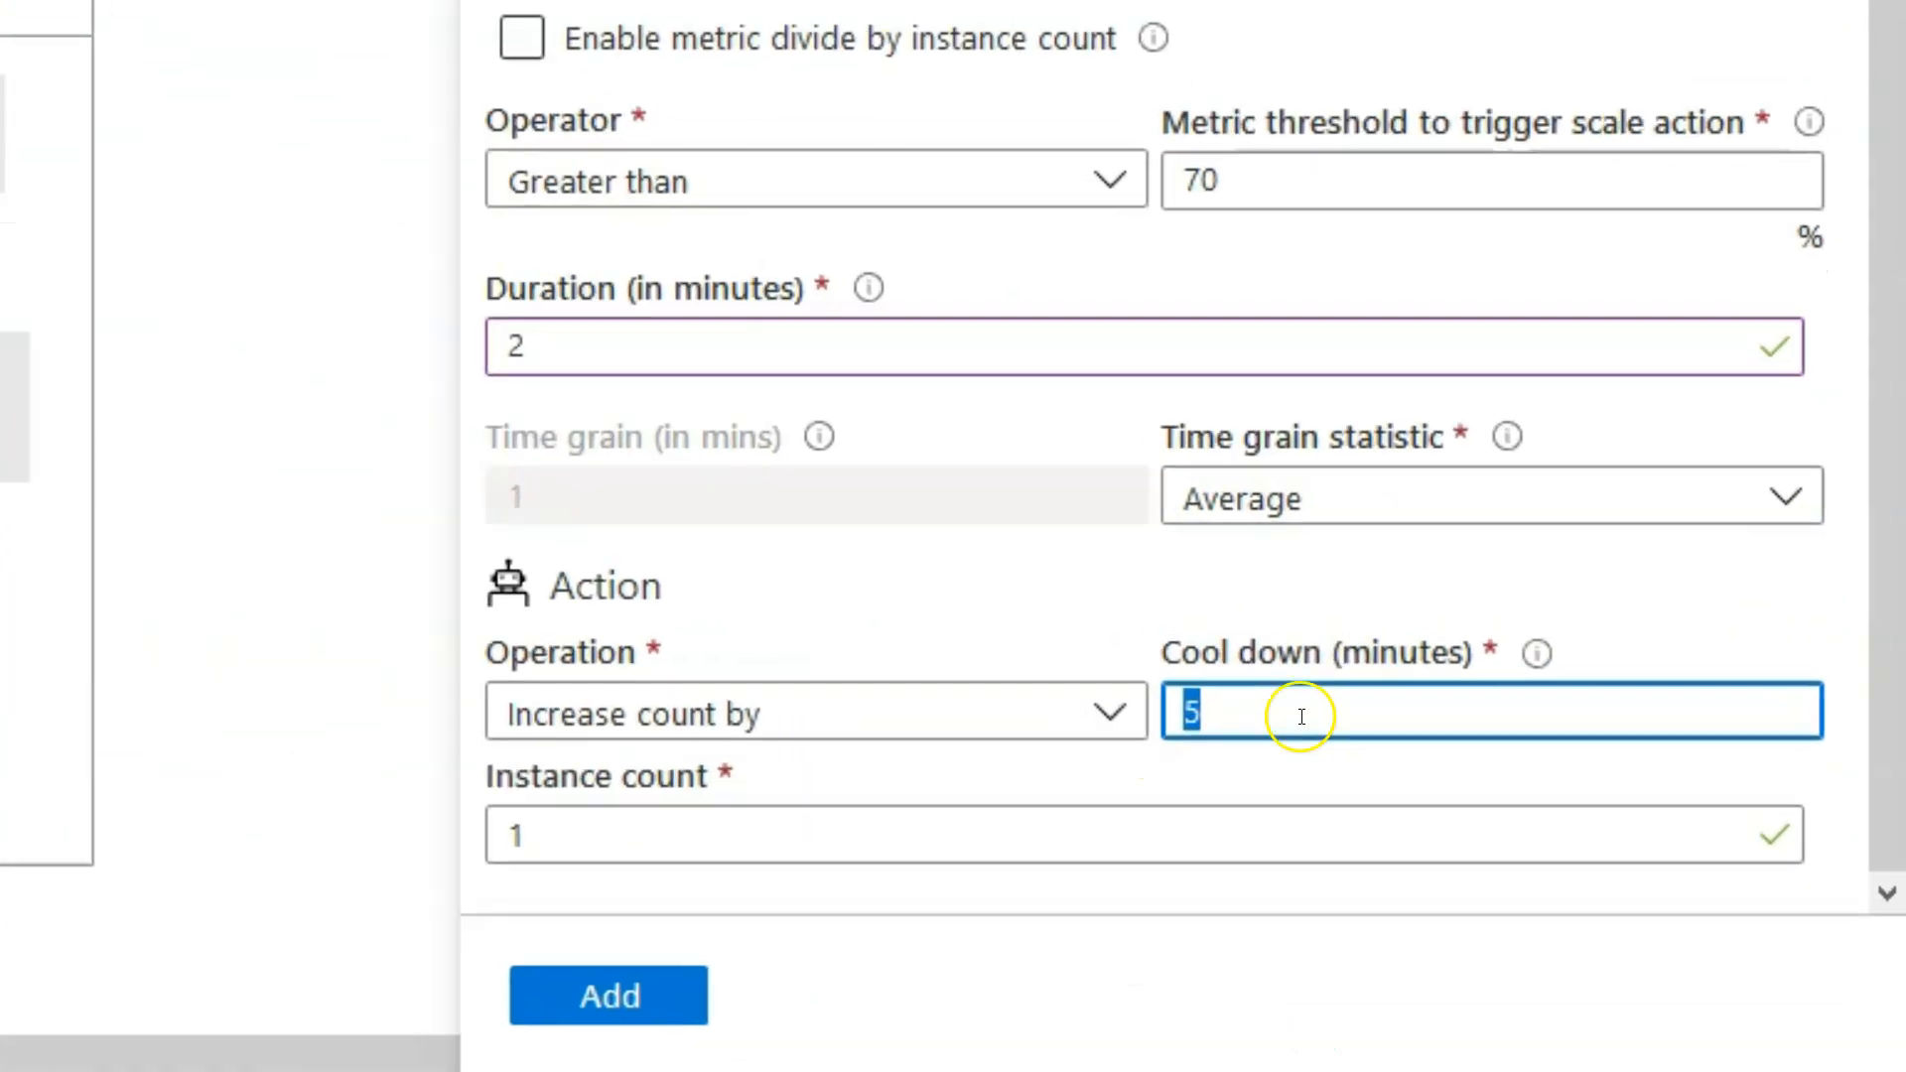
Add the CPU scale-out rule to the default scale condition, keeping its 5-minute cool down.
mouse_move(1758, 906)
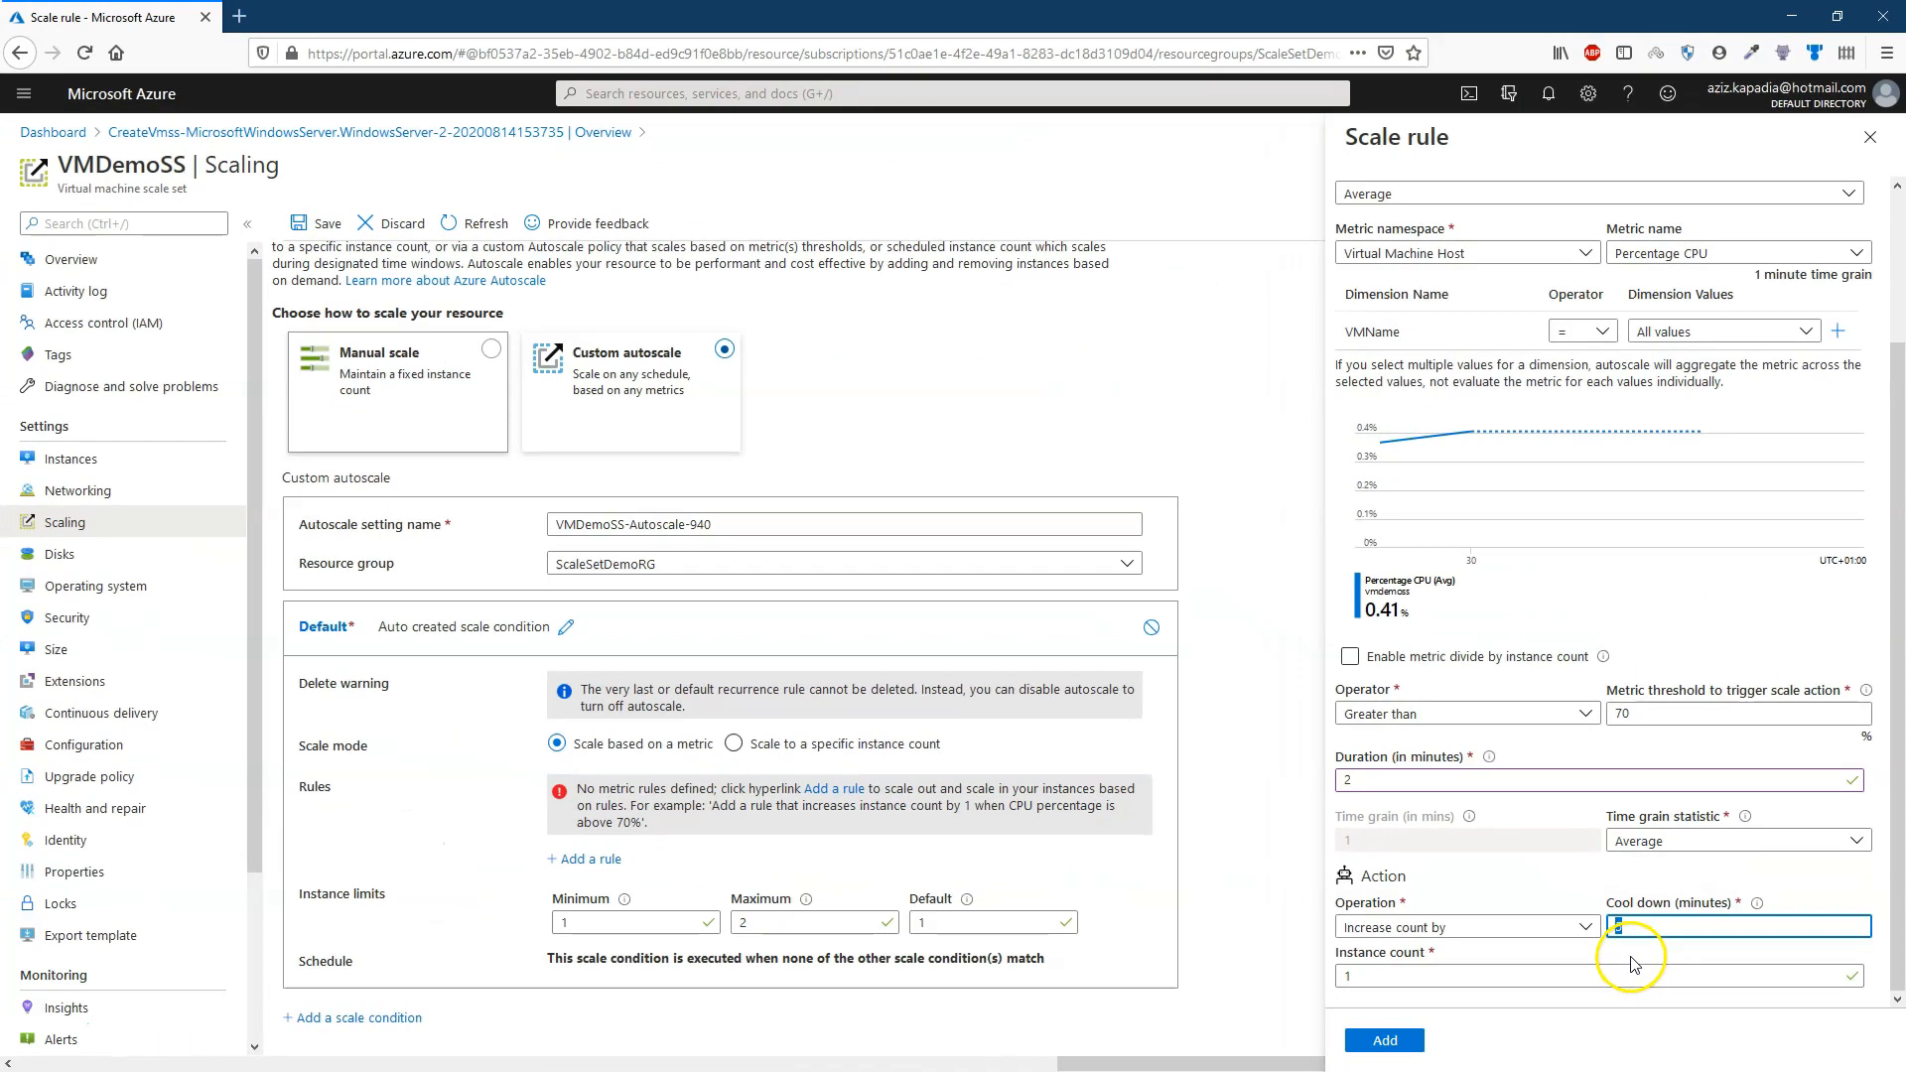
click(1190, 766)
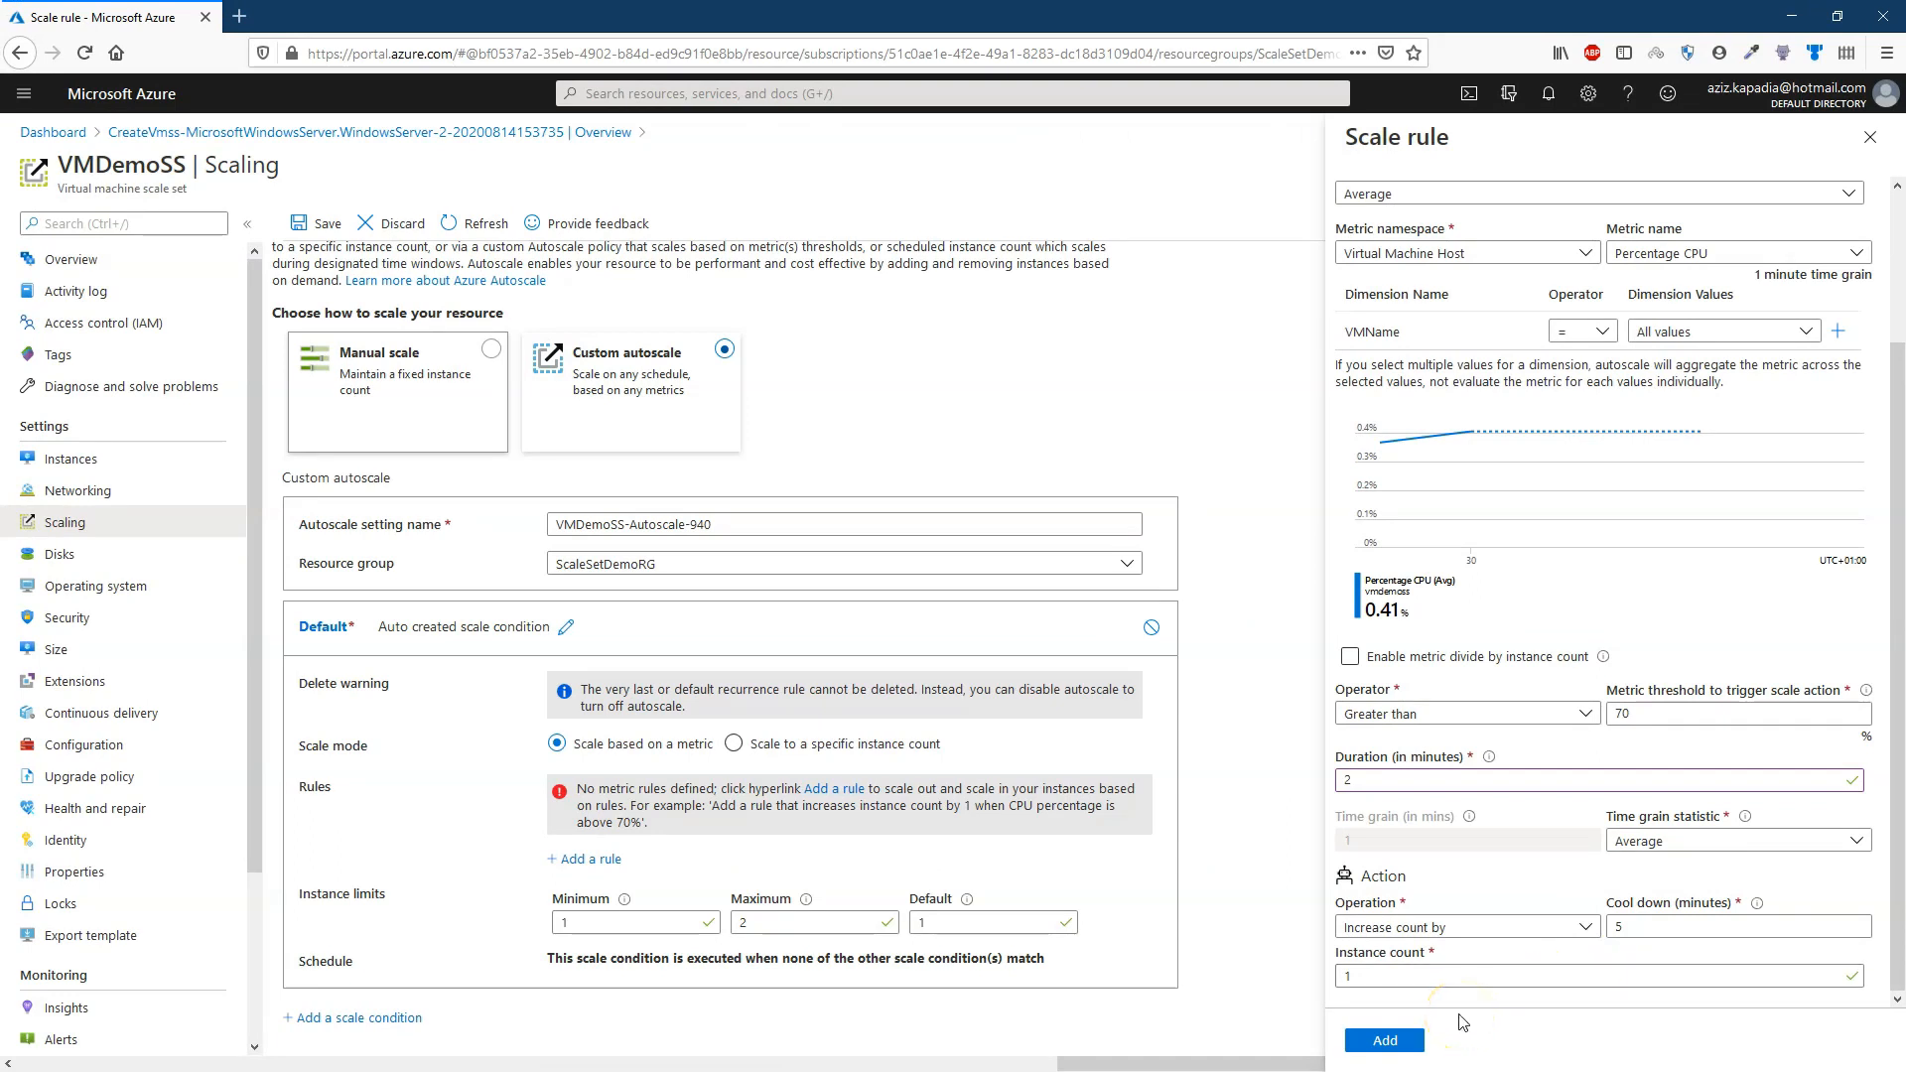
click(1393, 1048)
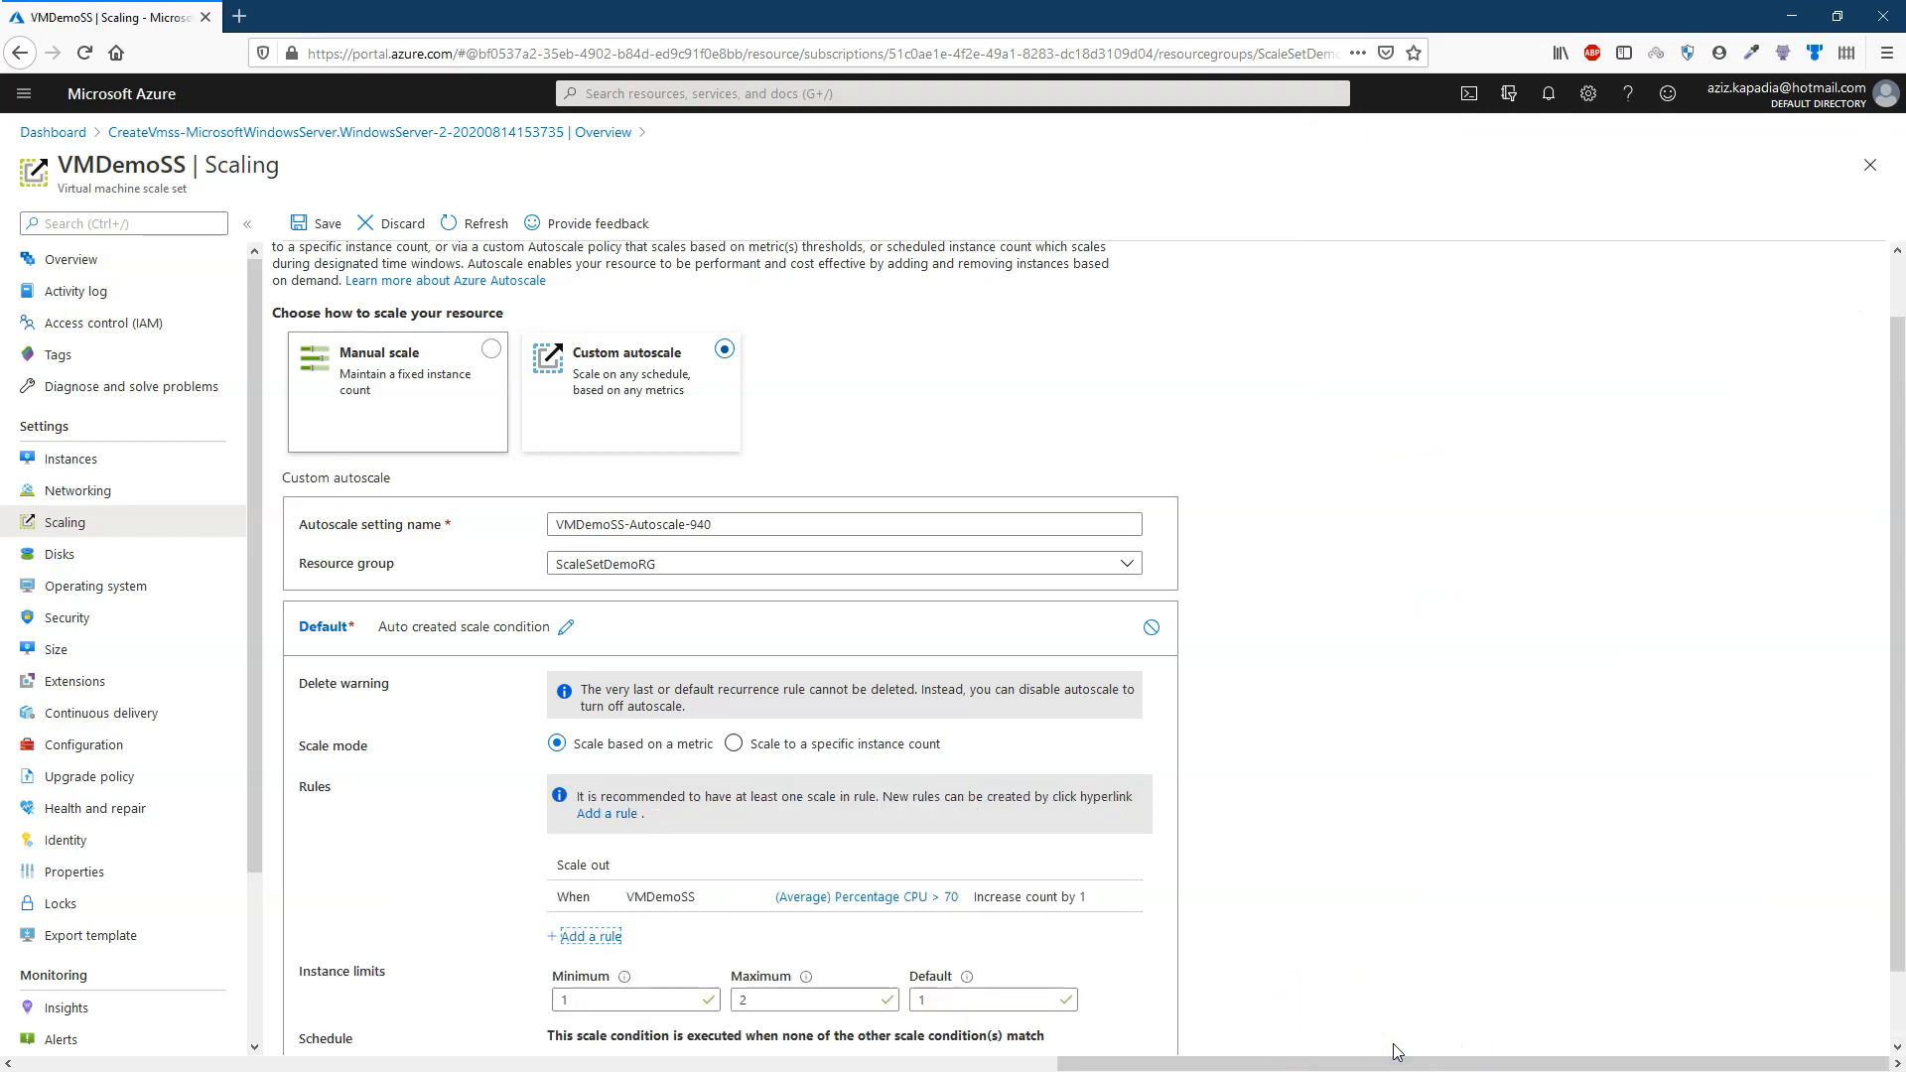
Start a second metric rule for the default scale condition with the operator Less than or equal to.
scroll(1162, 819, down, 1)
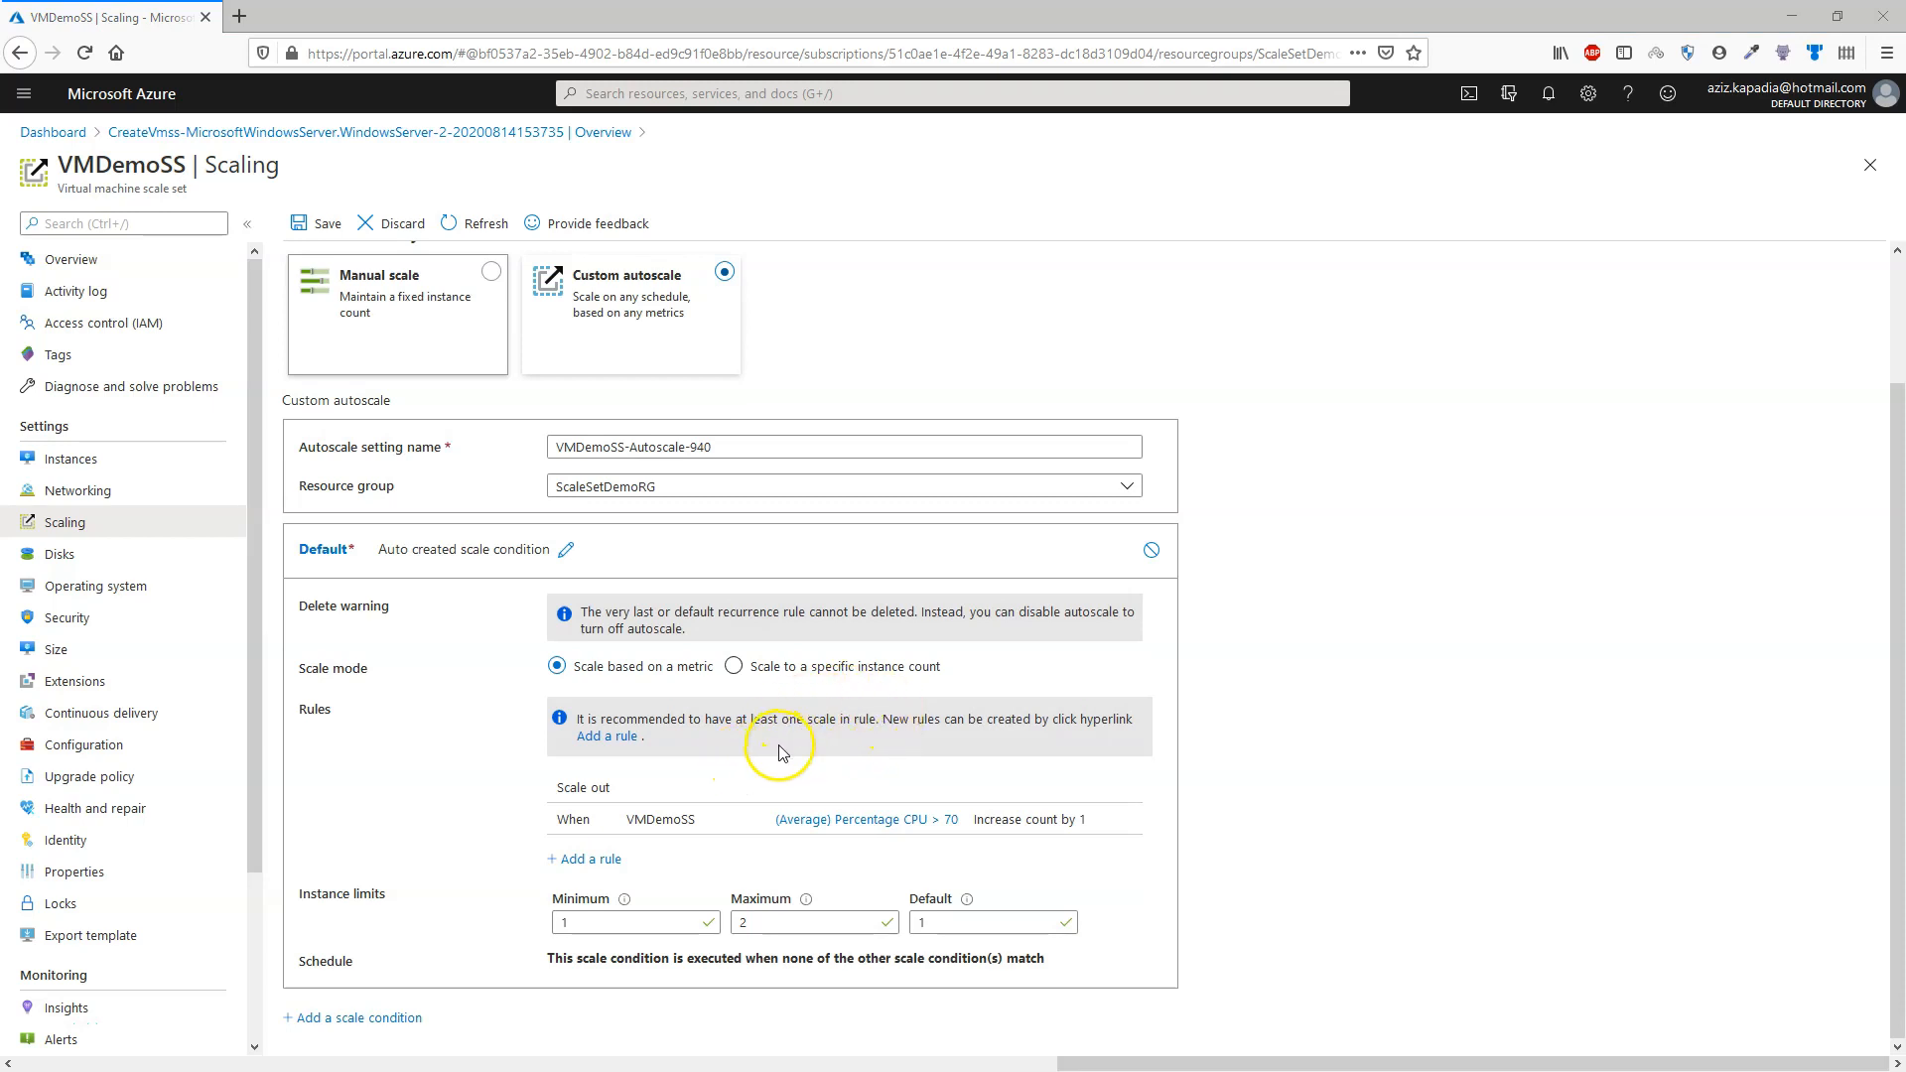
click(585, 860)
key(alt)
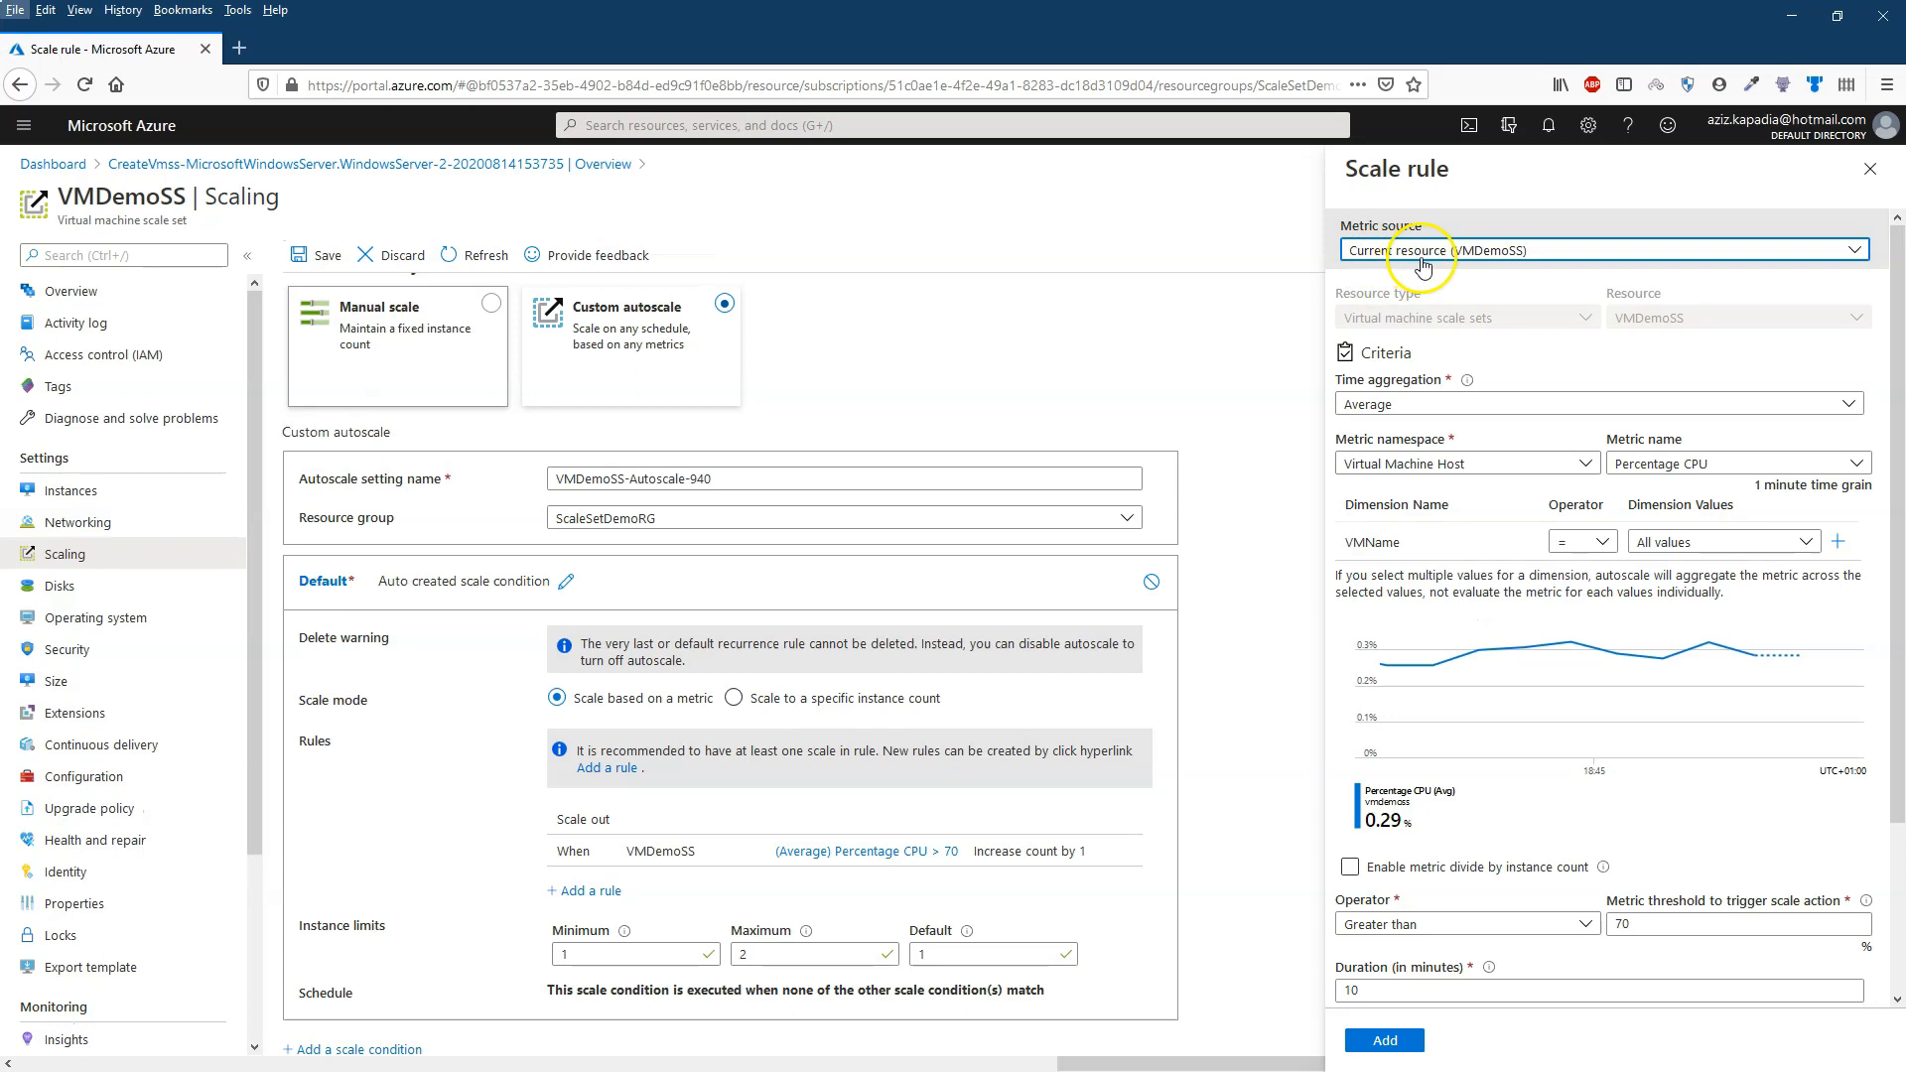
key(alt)
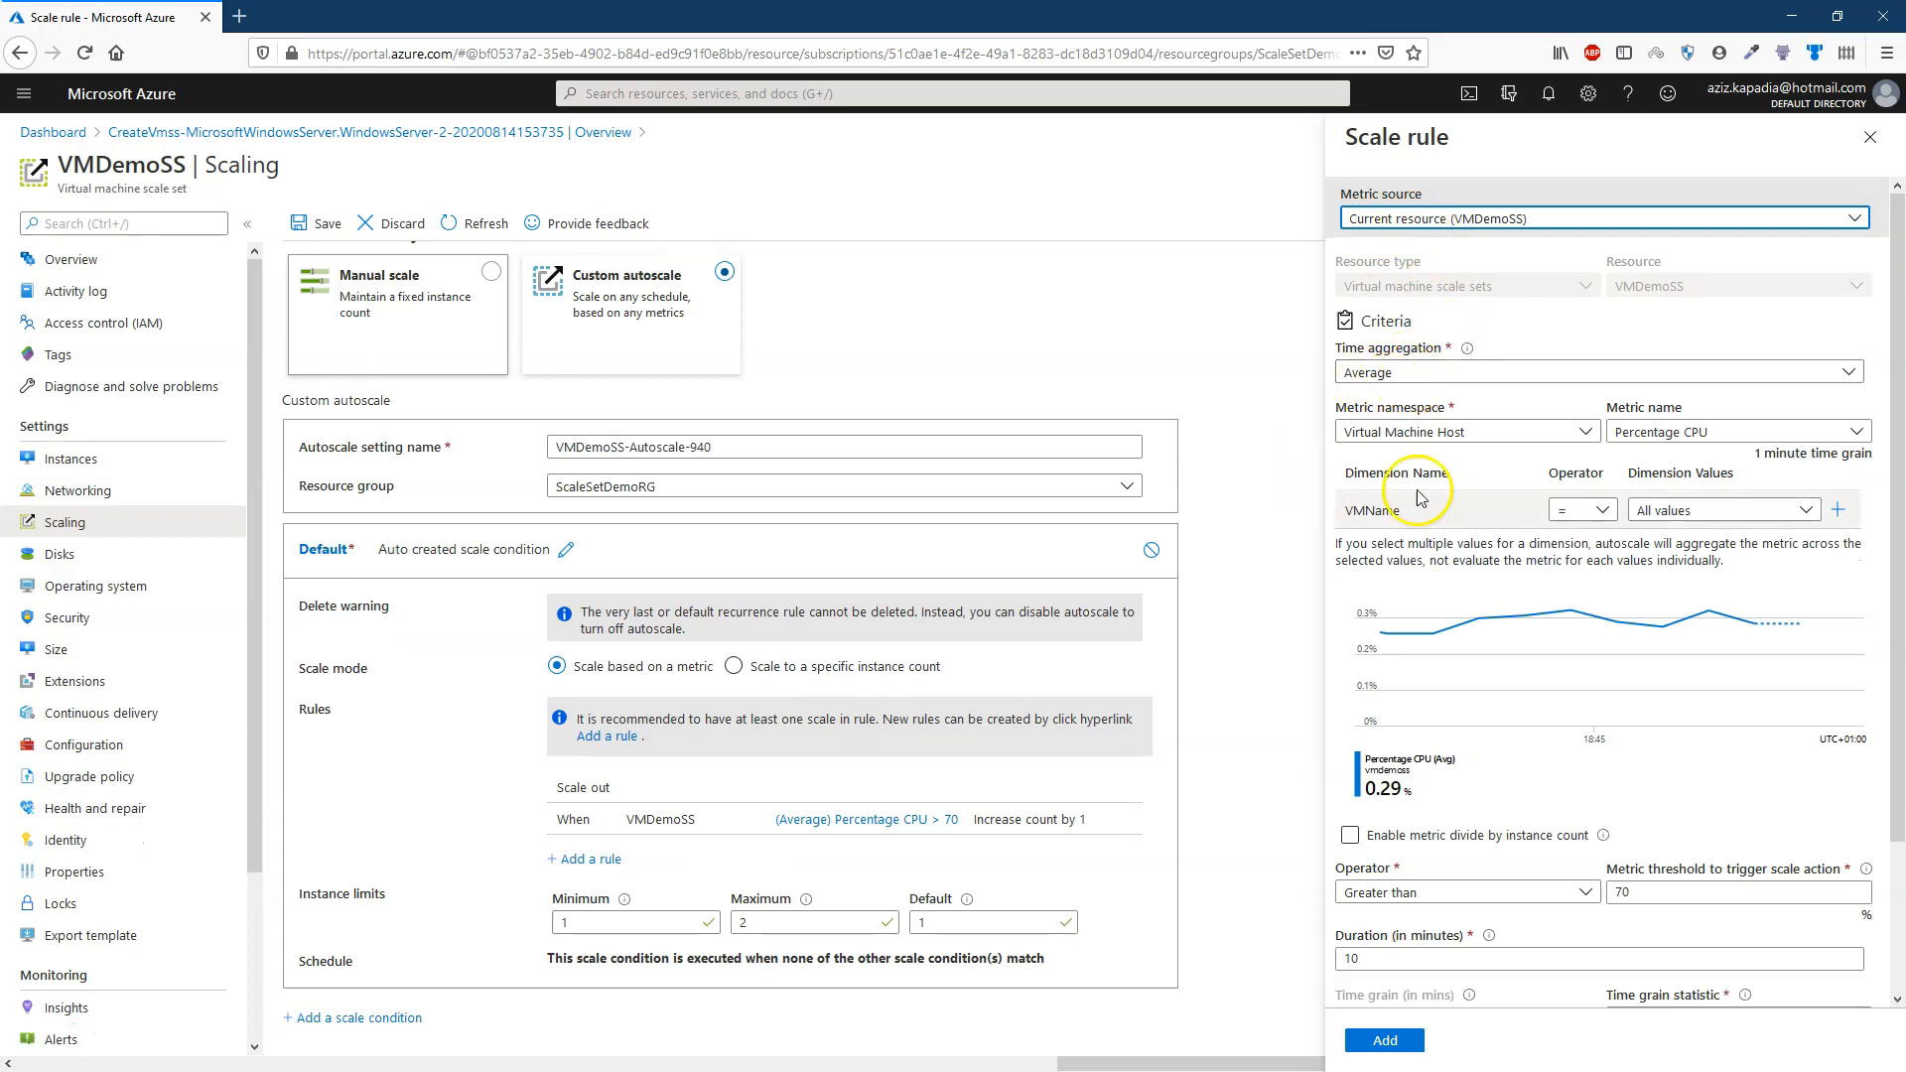
scroll(1524, 541, down, 2)
click(1420, 714)
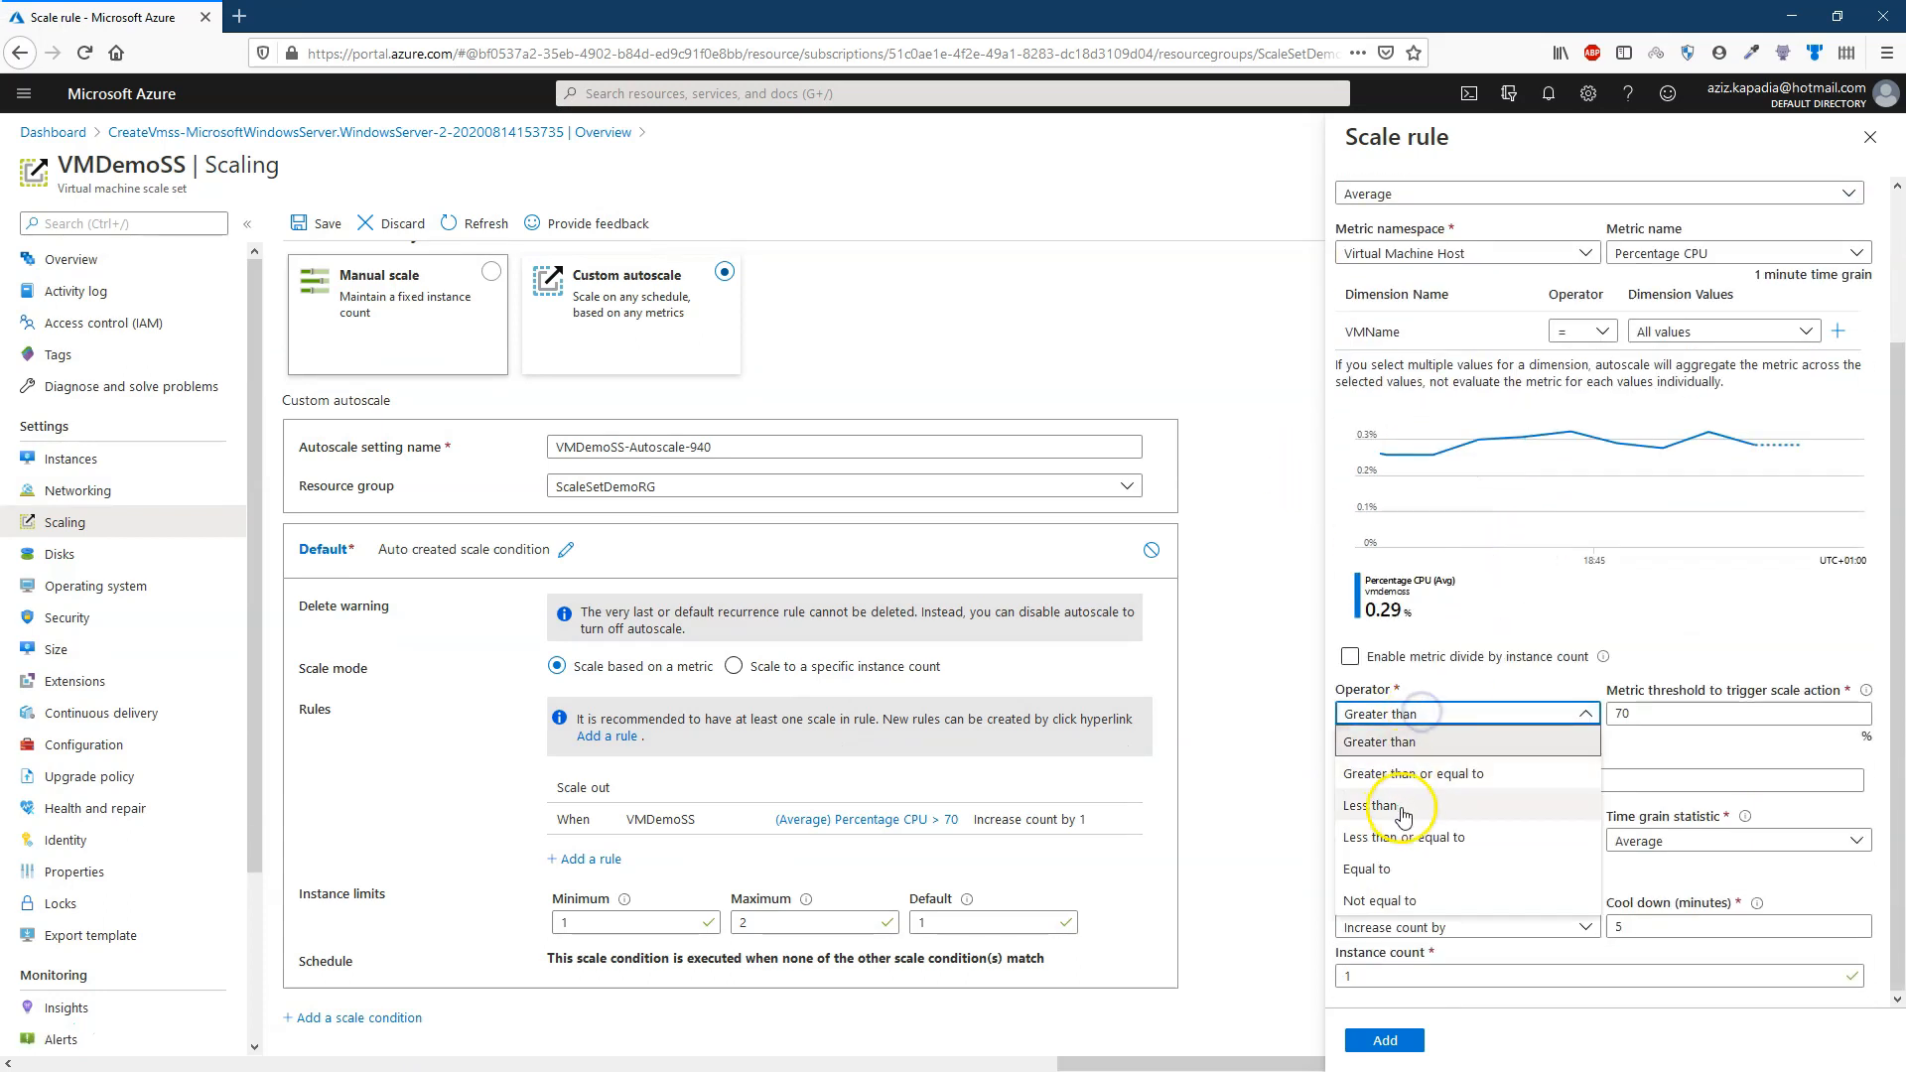
click(1387, 840)
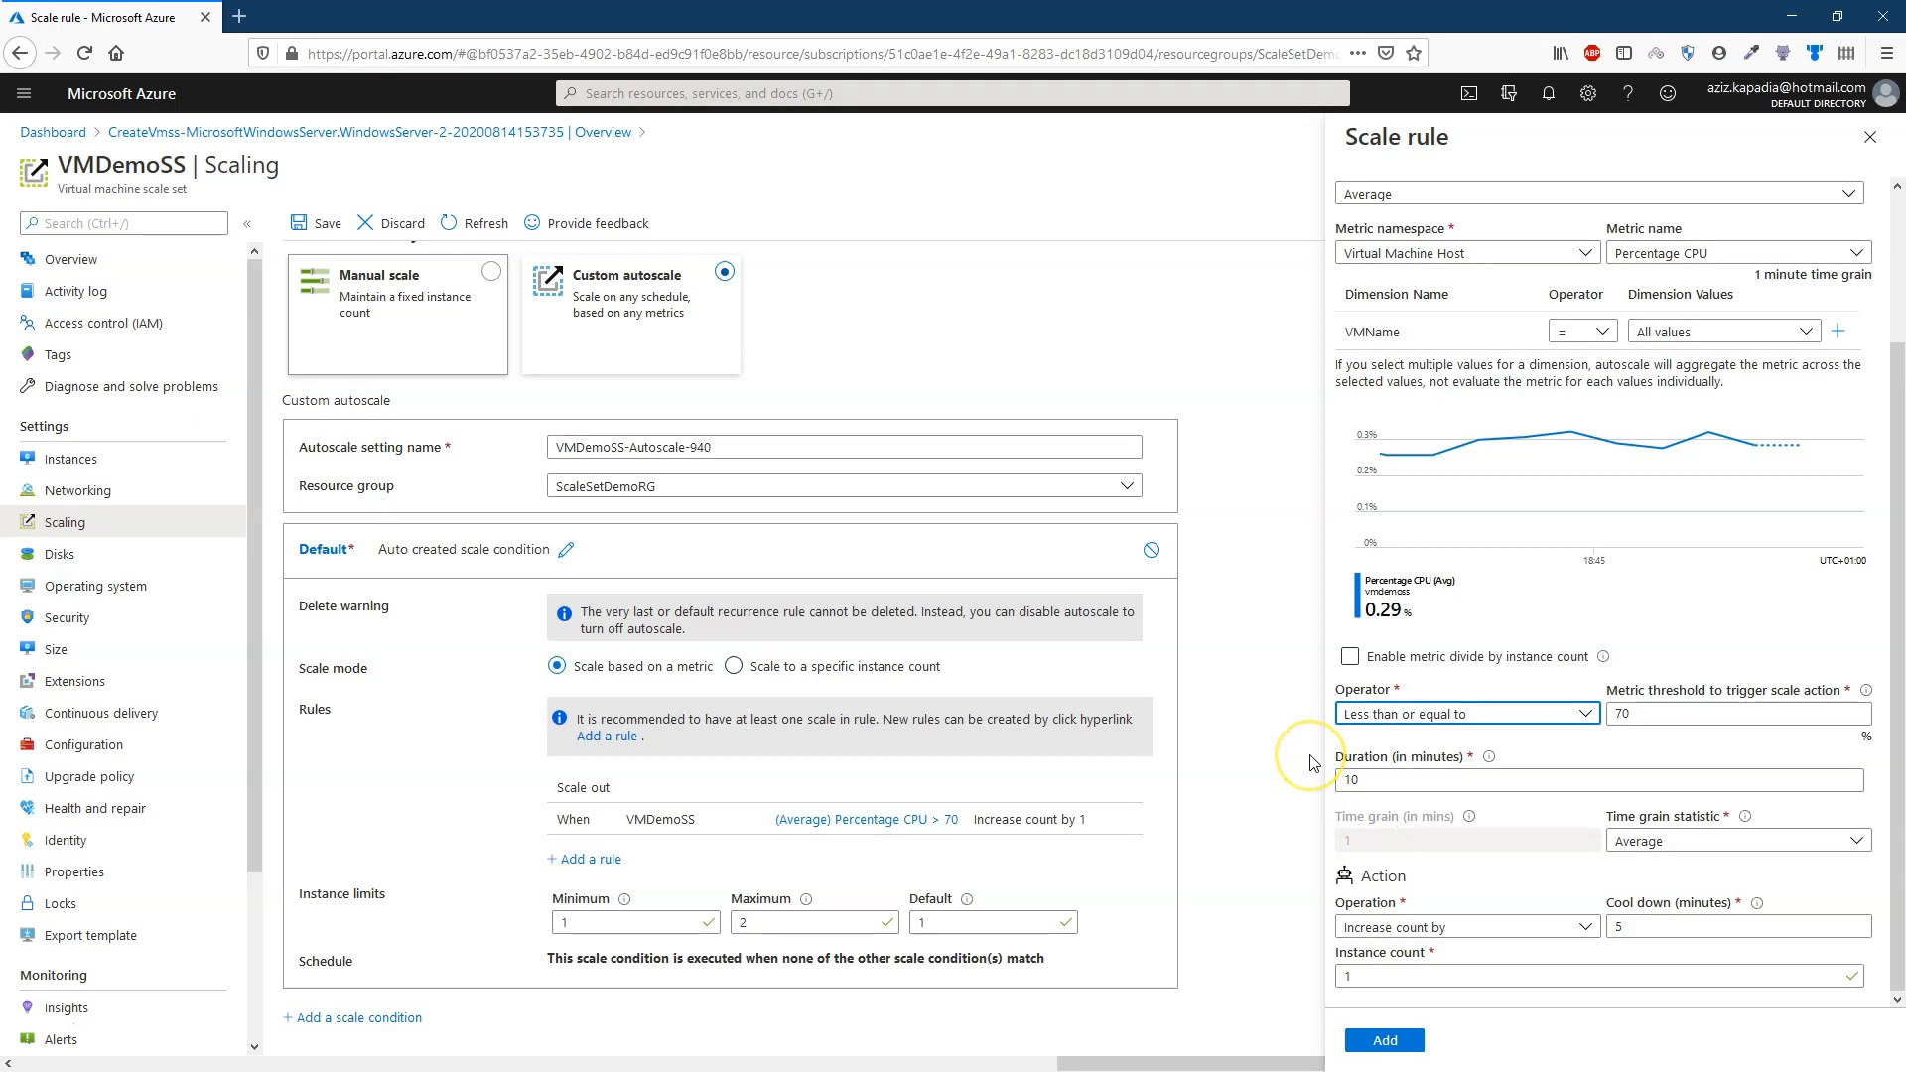
Set the second rule's metric threshold to 25% and its duration to 2 minutes.
click(1636, 715)
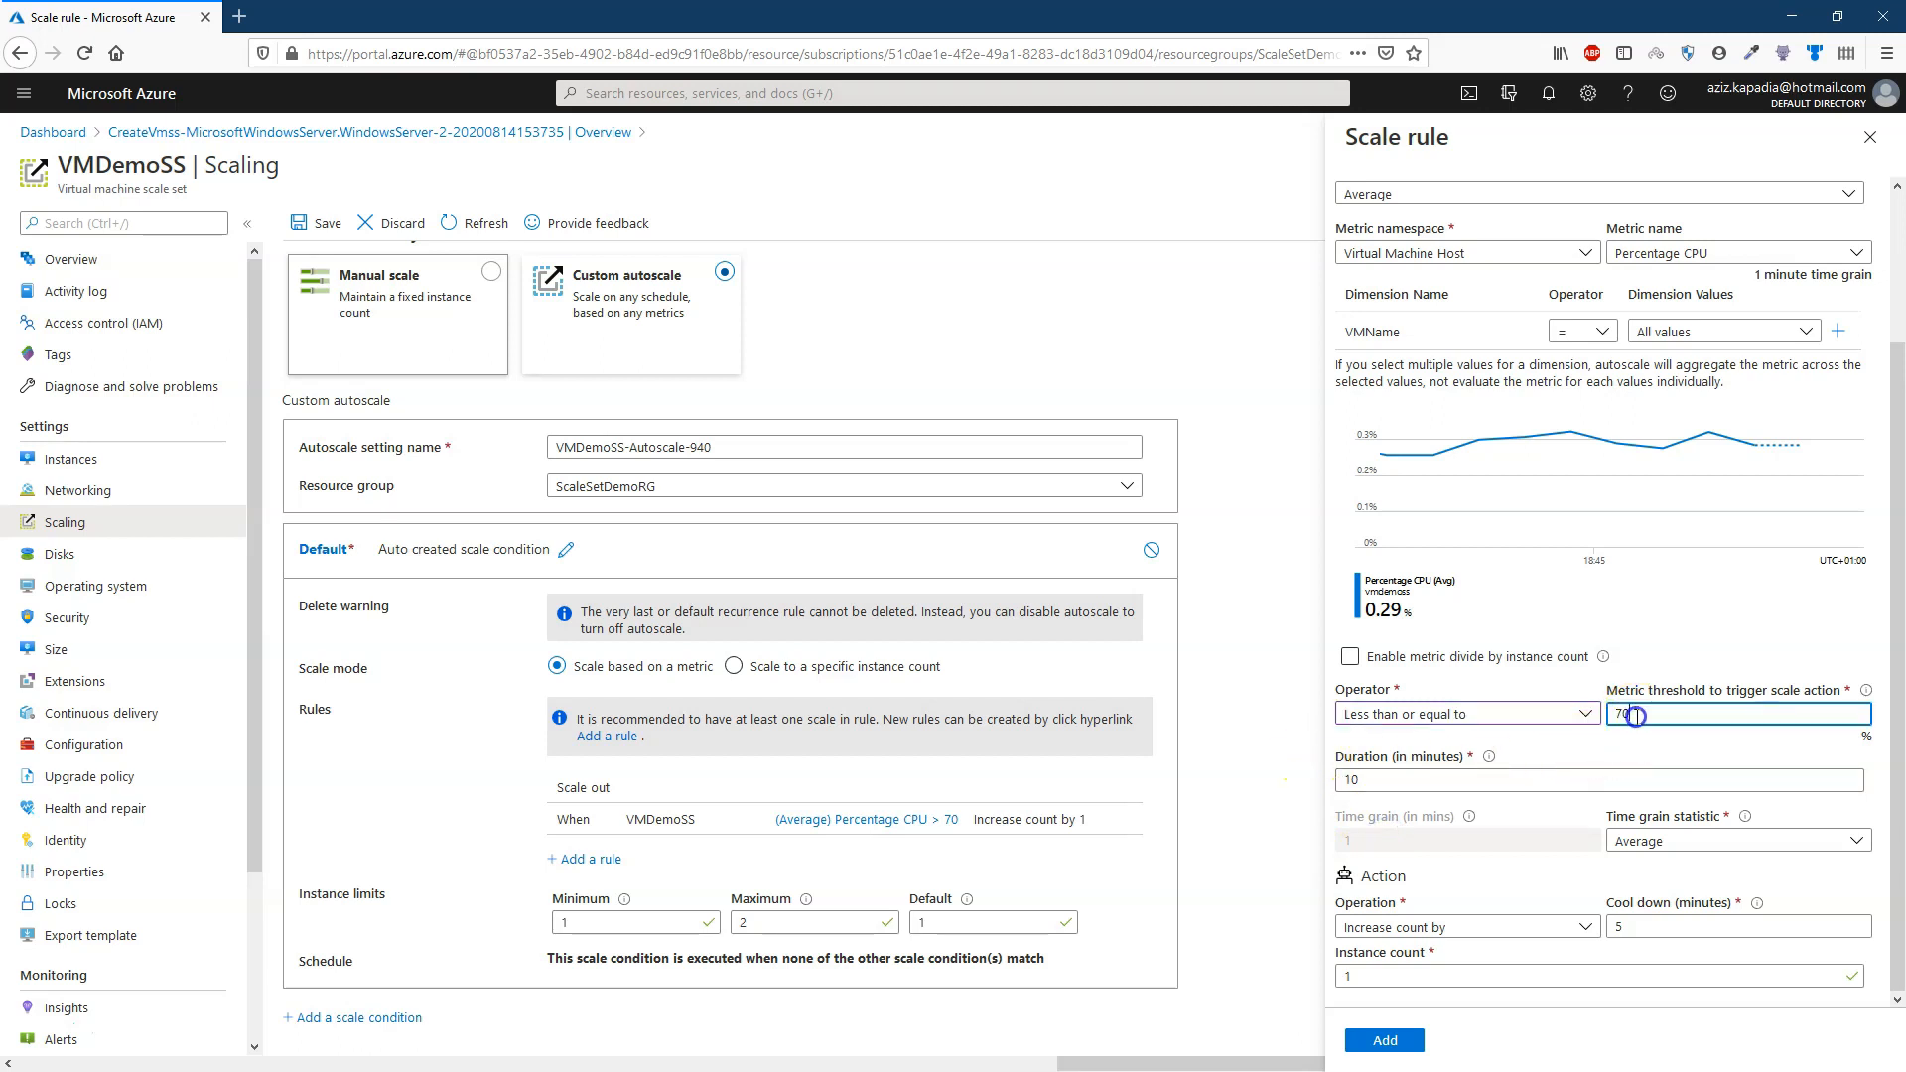
double_click(1629, 710)
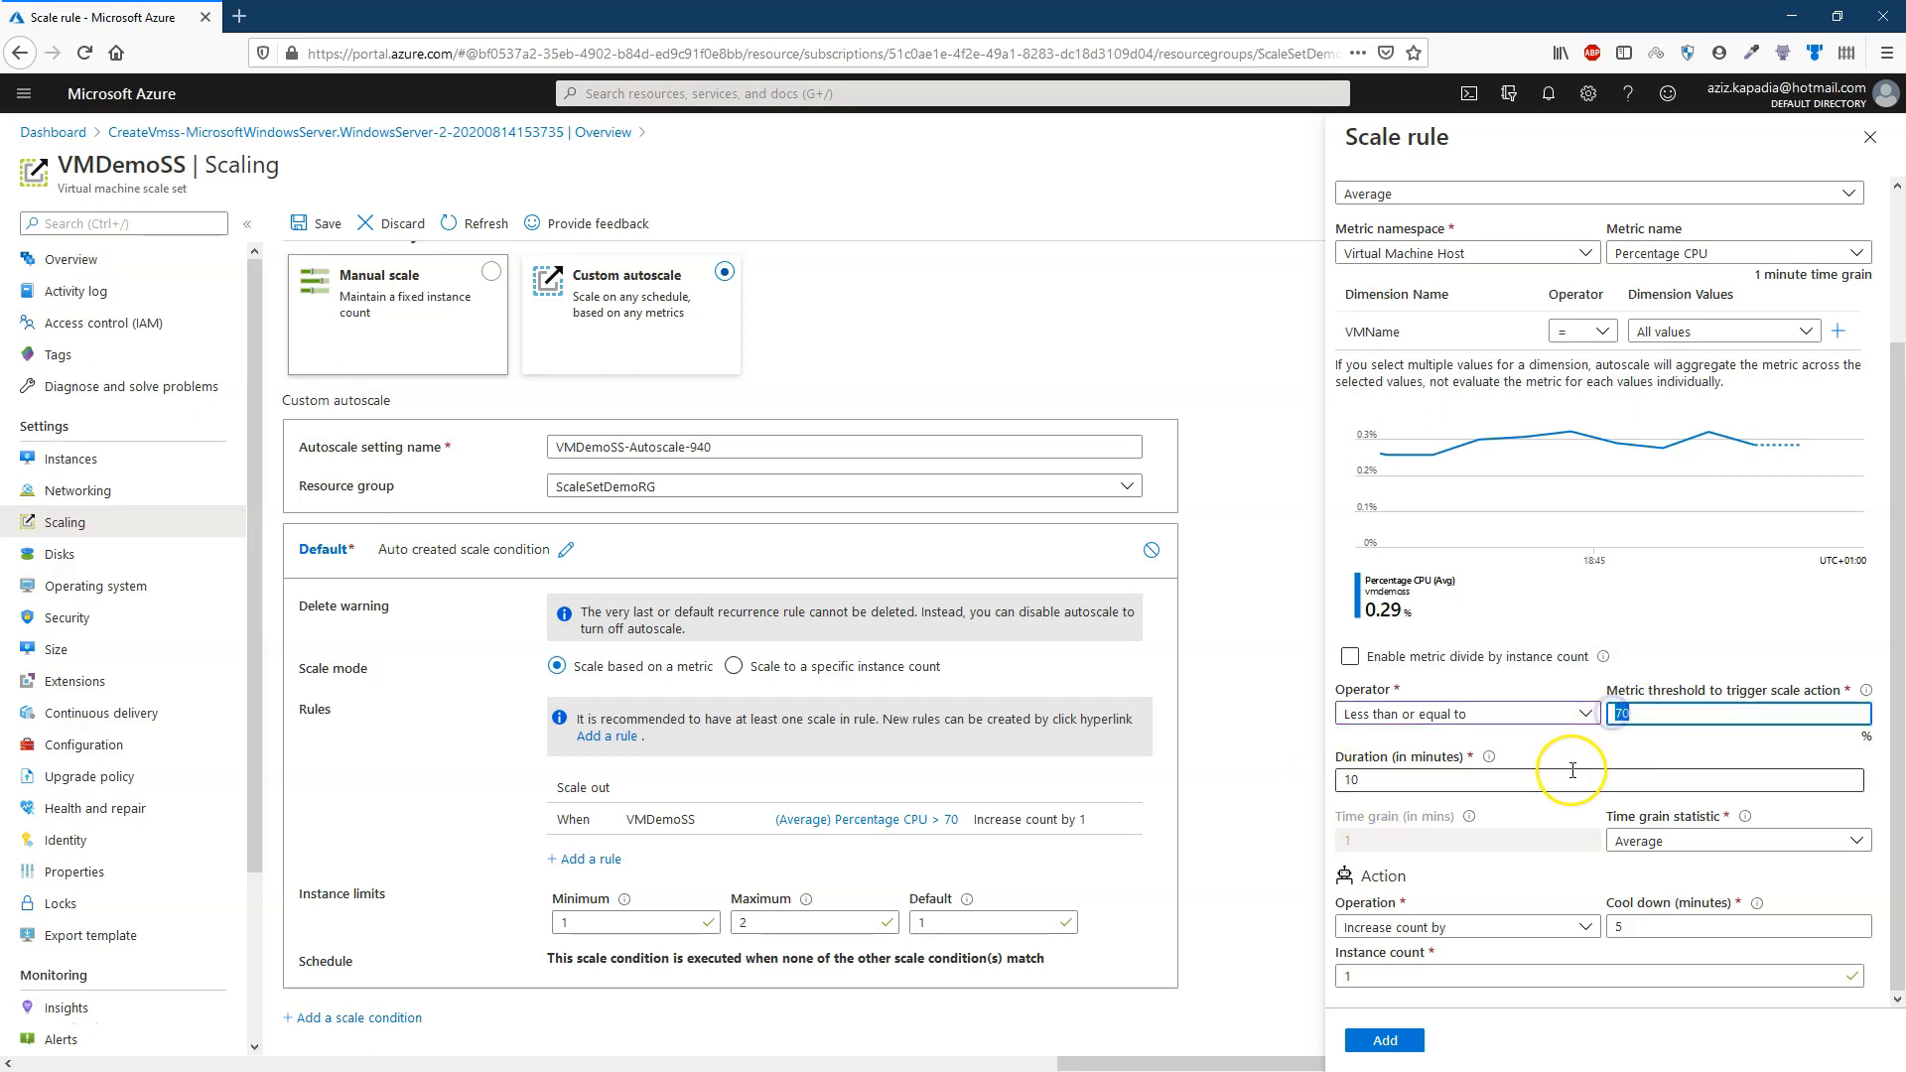
text(25)
double_click(1410, 780)
text(2)
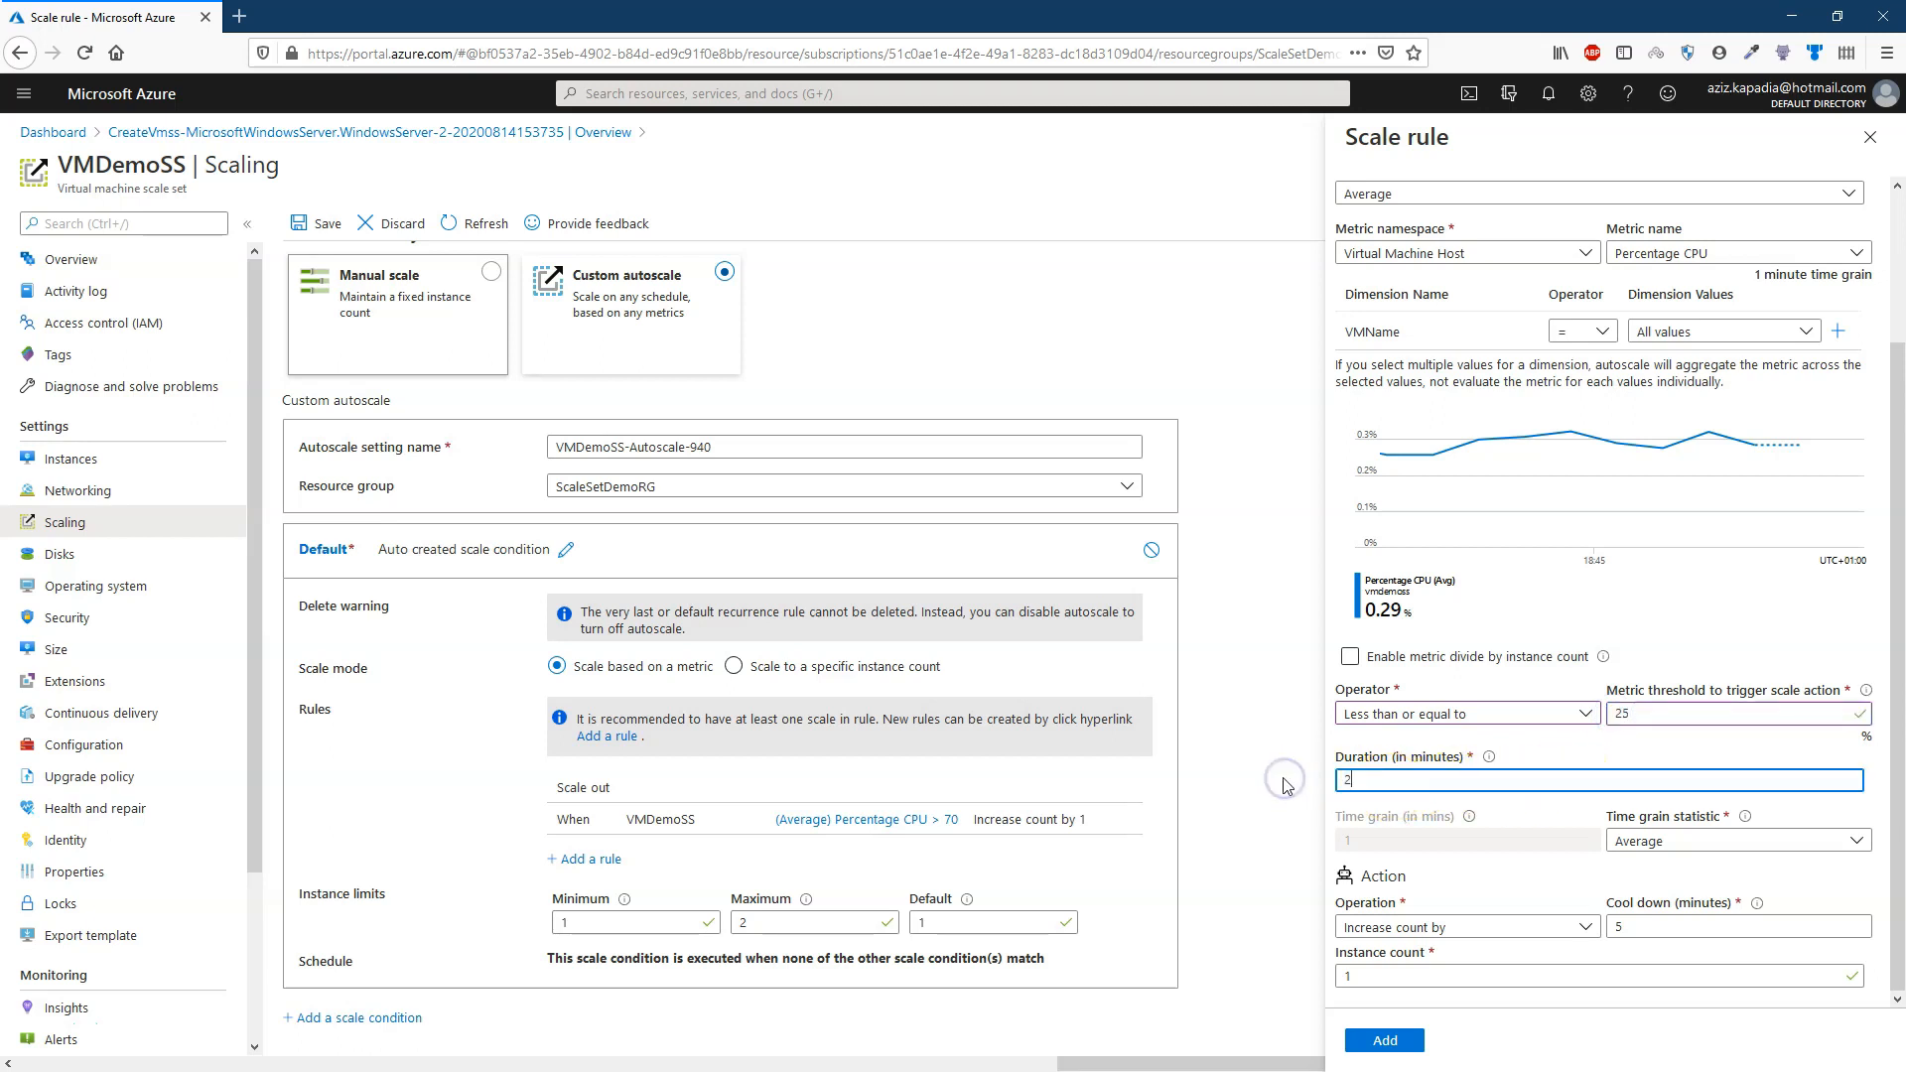
Set the second rule's action to Decrease count by 1 instance and add the rule.
key(alt)
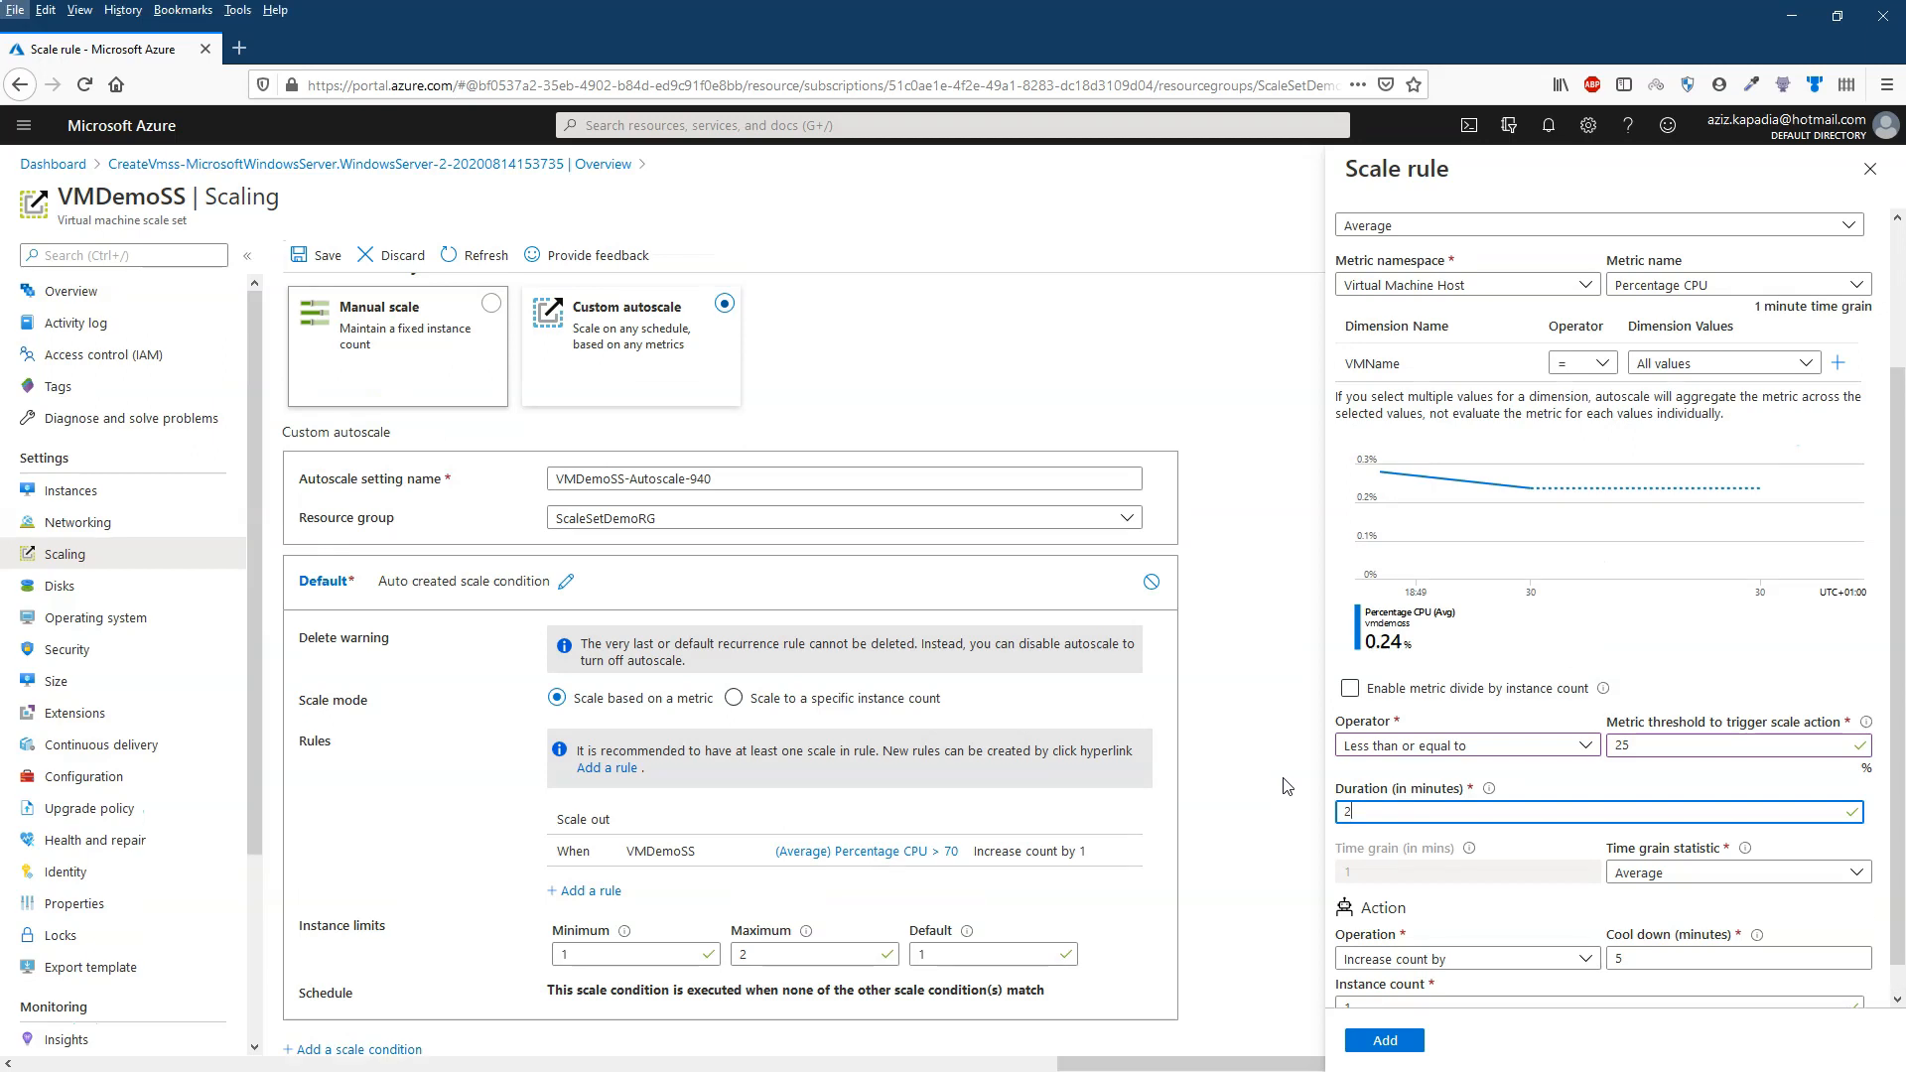
scroll(1286, 786, down, 1)
scroll(1449, 909, down, 1)
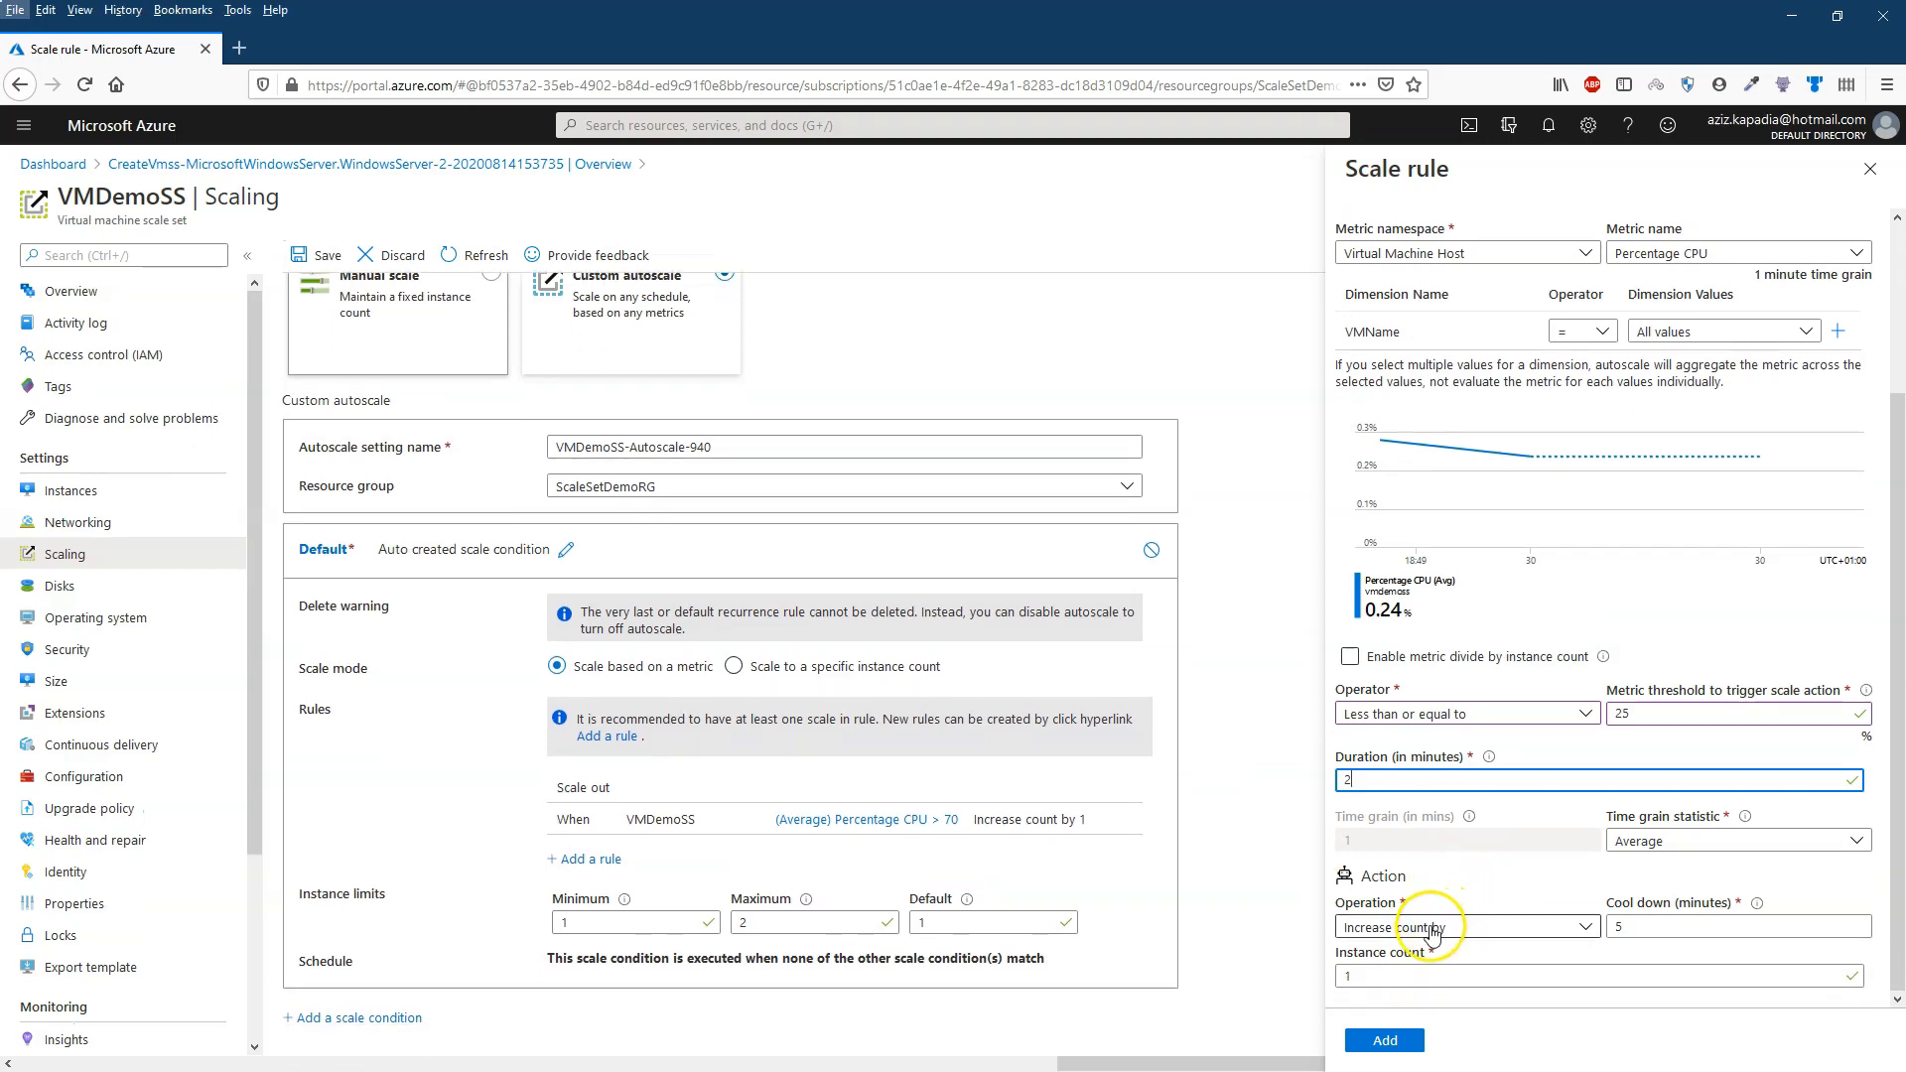
click(1524, 937)
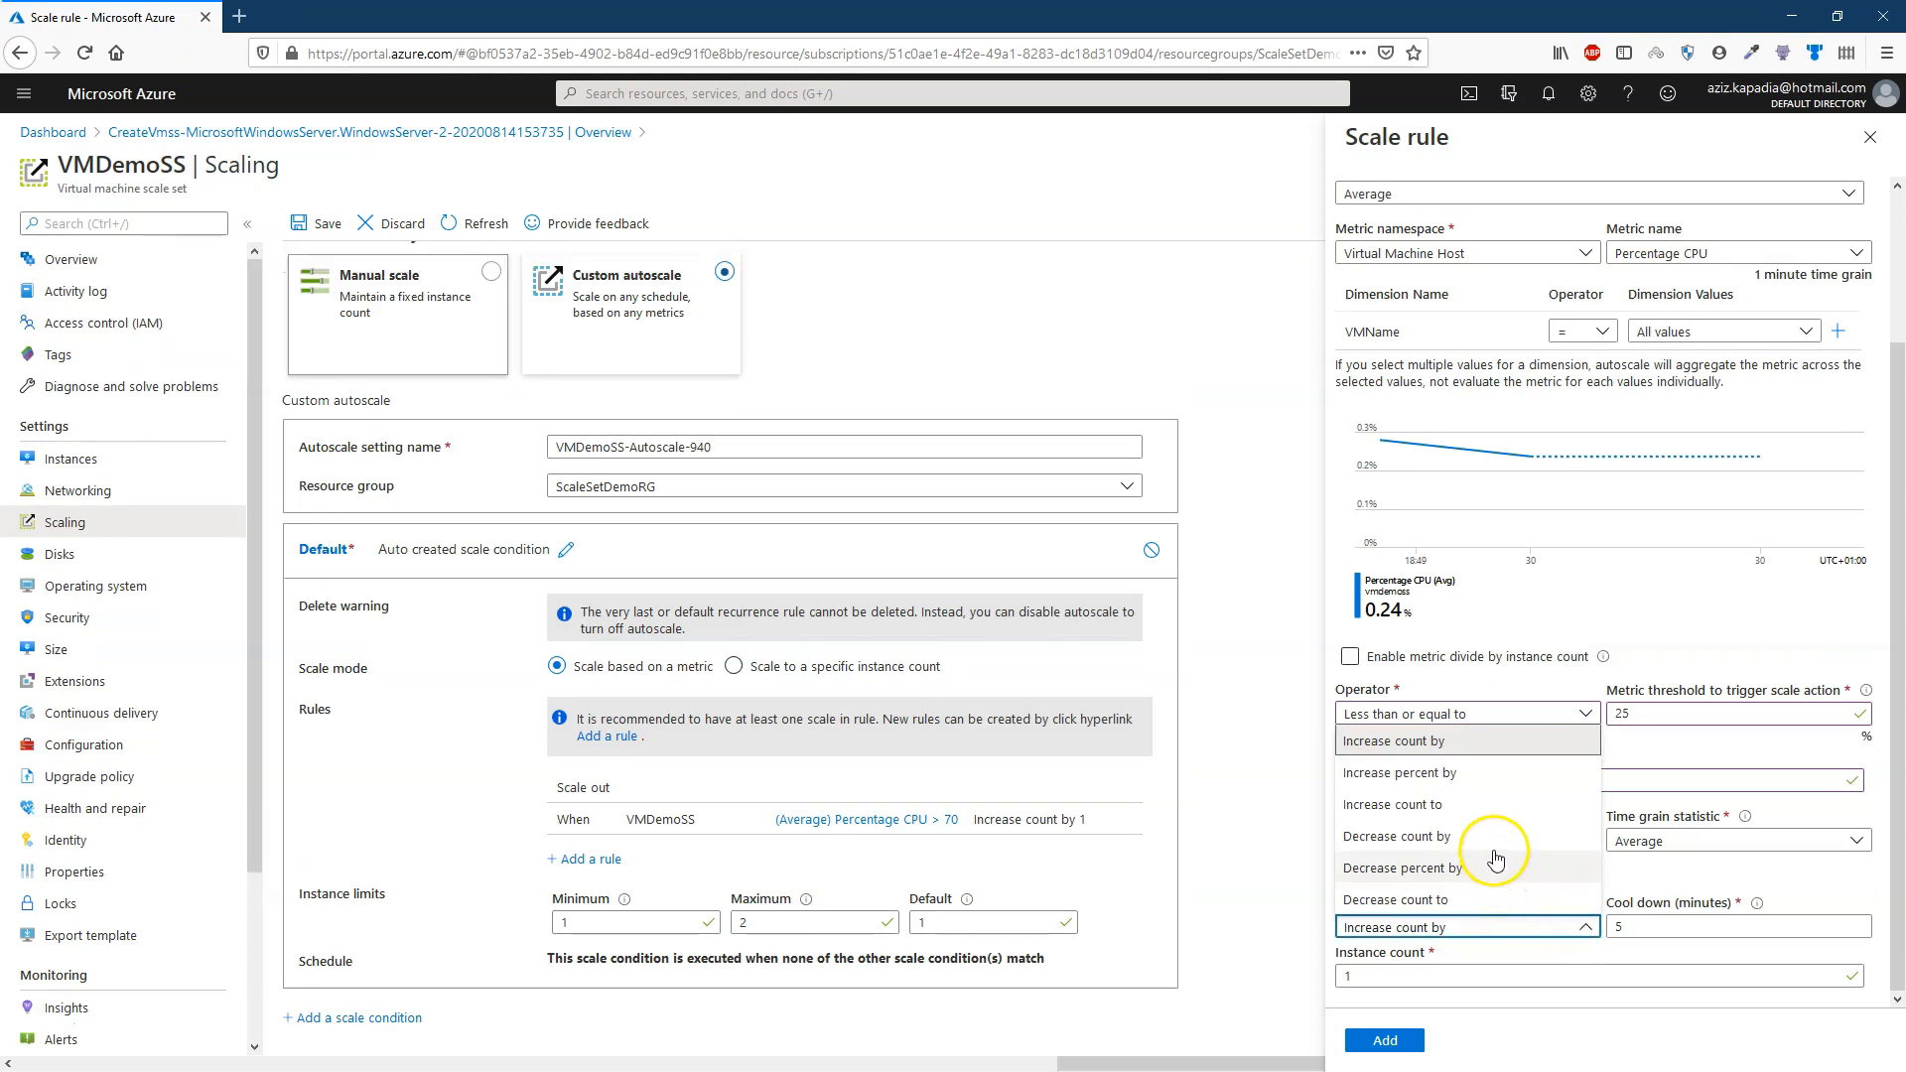
click(1489, 839)
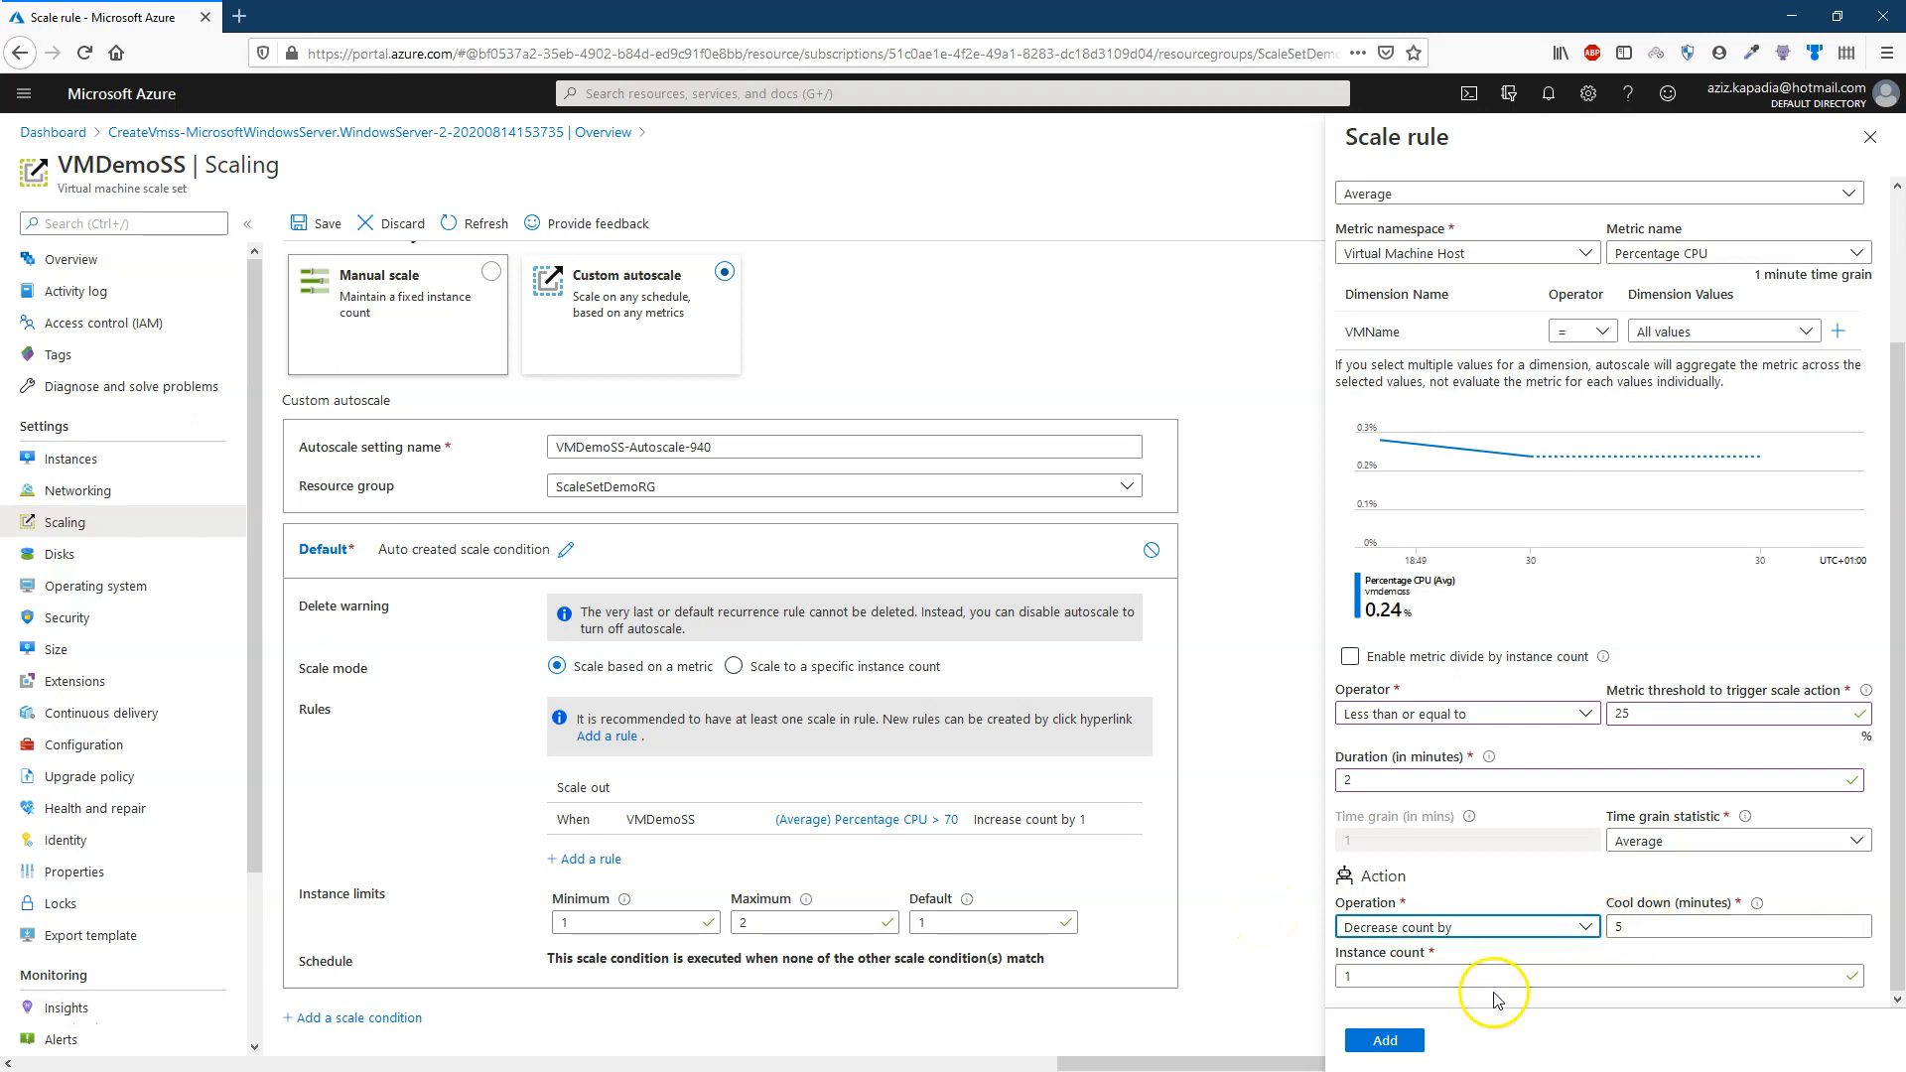
click(1385, 1041)
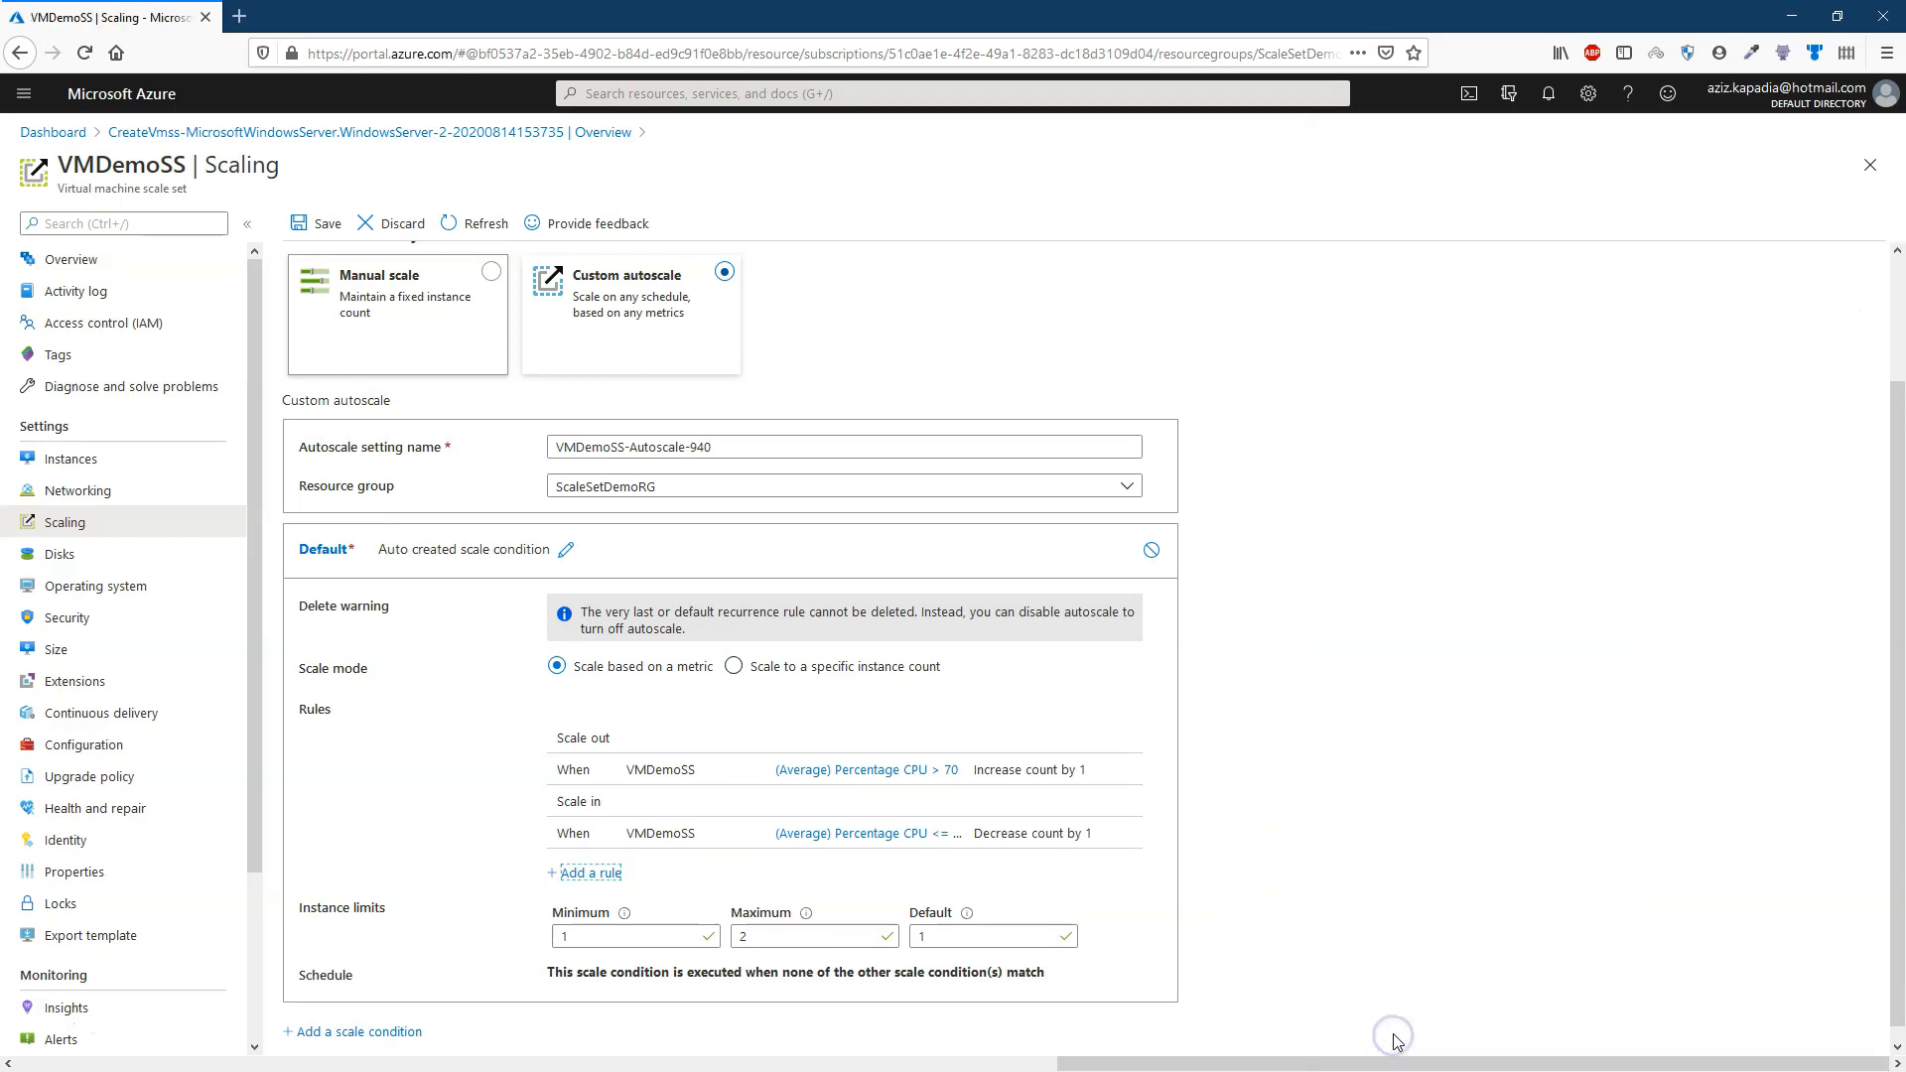
Save the custom autoscale configuration for VMDemoSS and check the portal notifications.
scroll(1311, 832, down, 1)
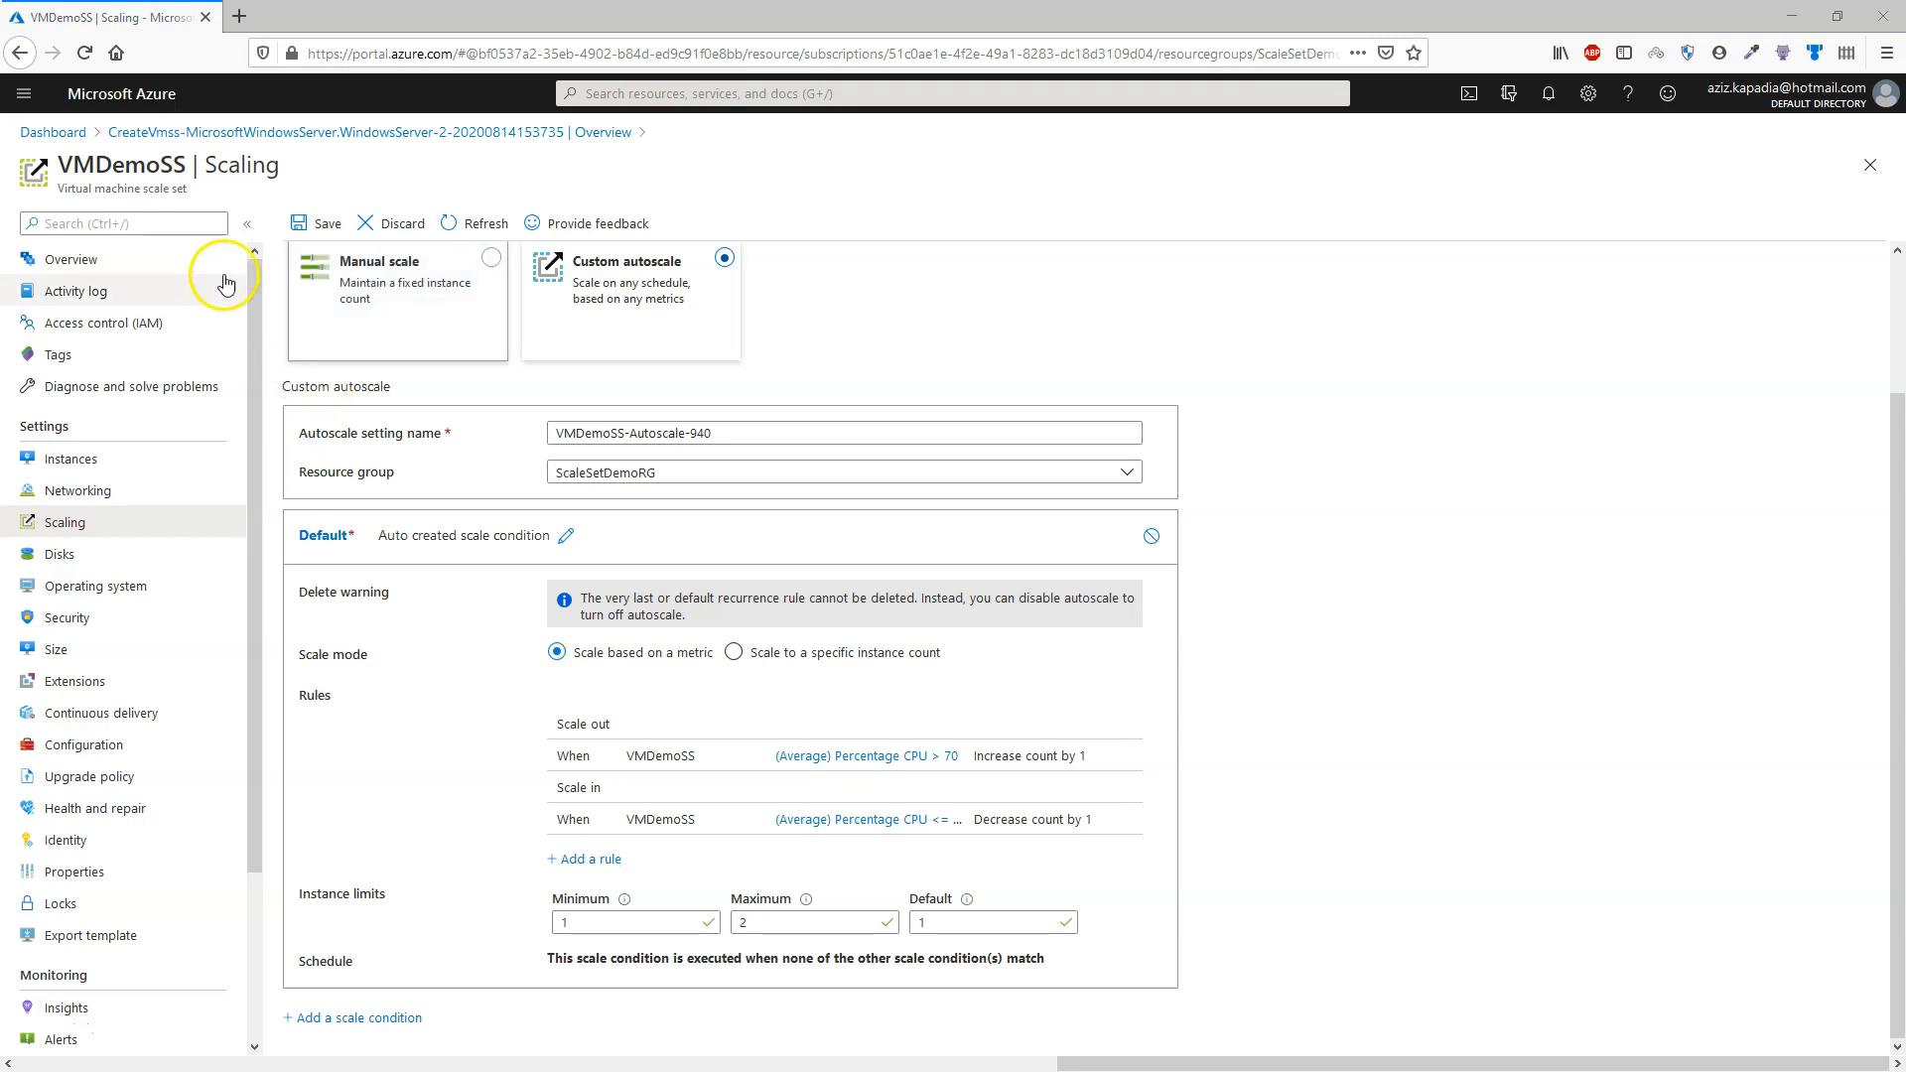
click(324, 228)
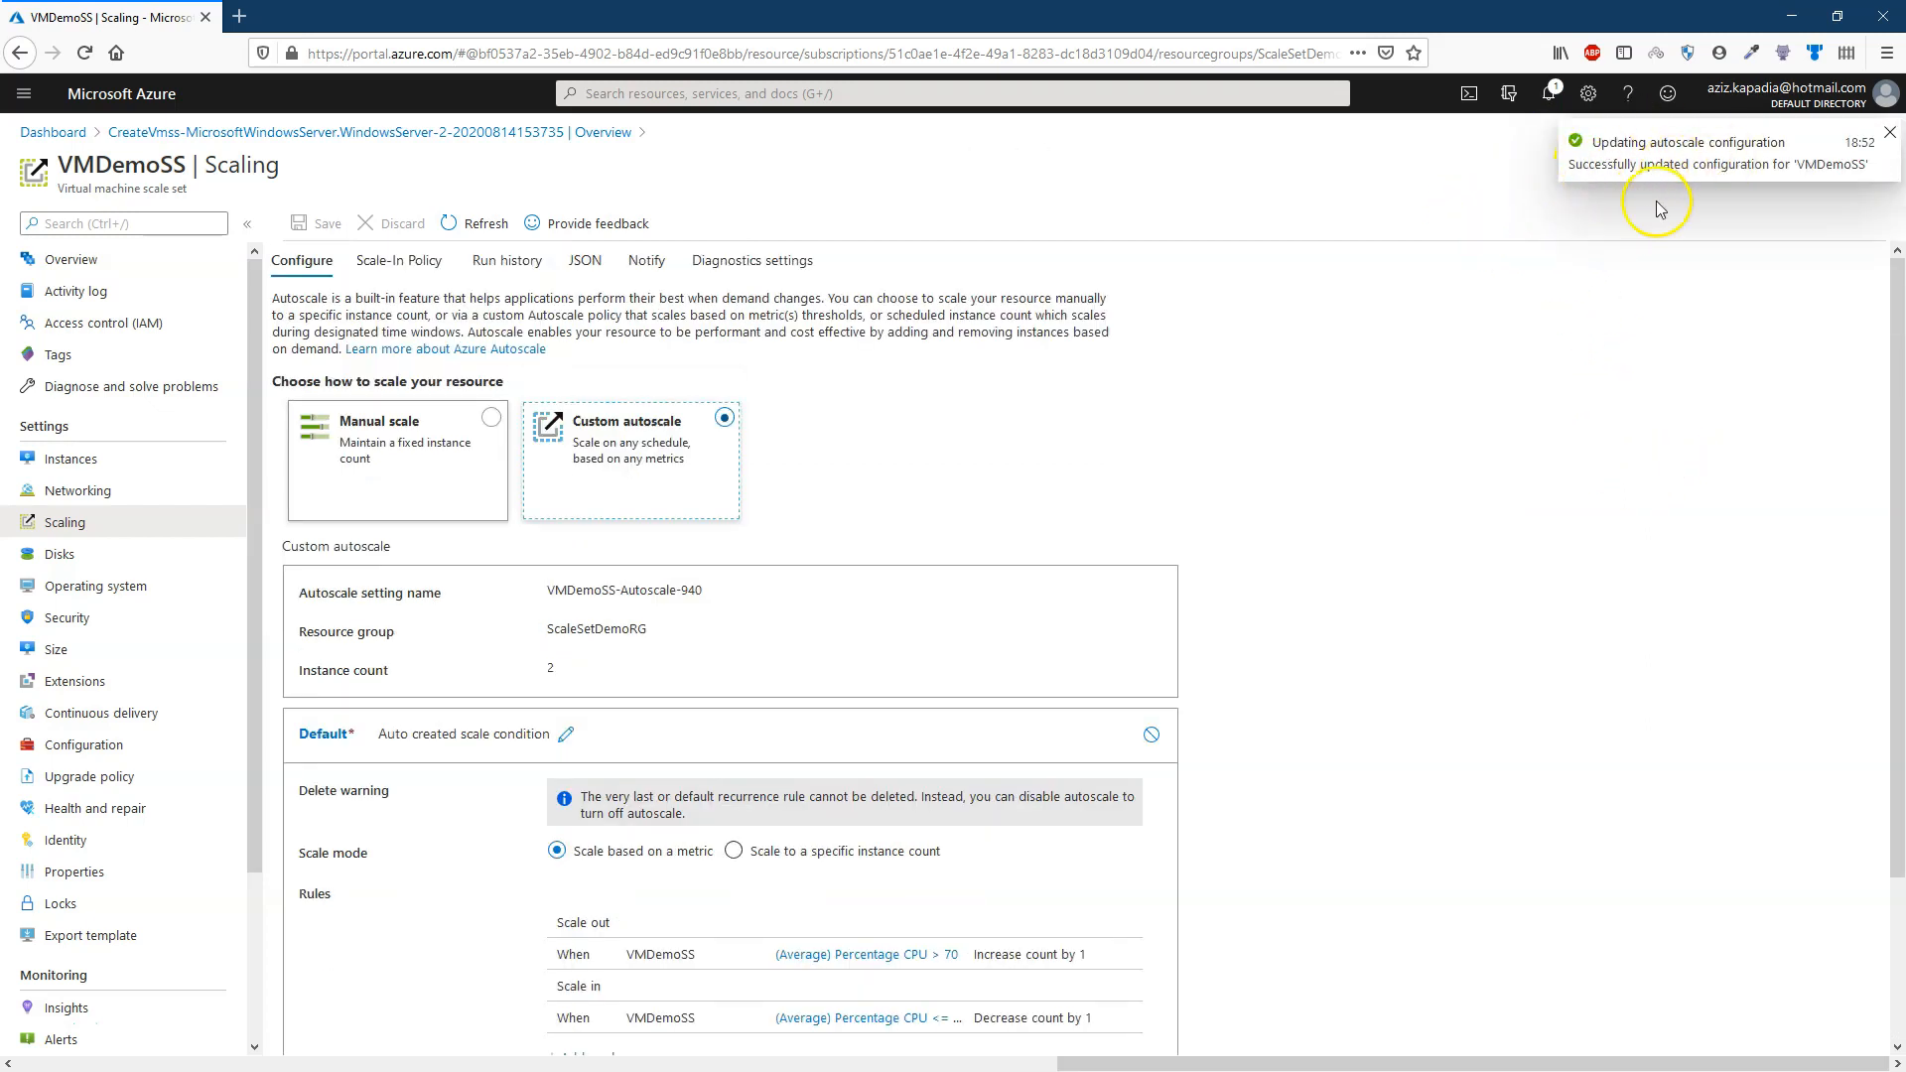
click(1552, 104)
click(1552, 99)
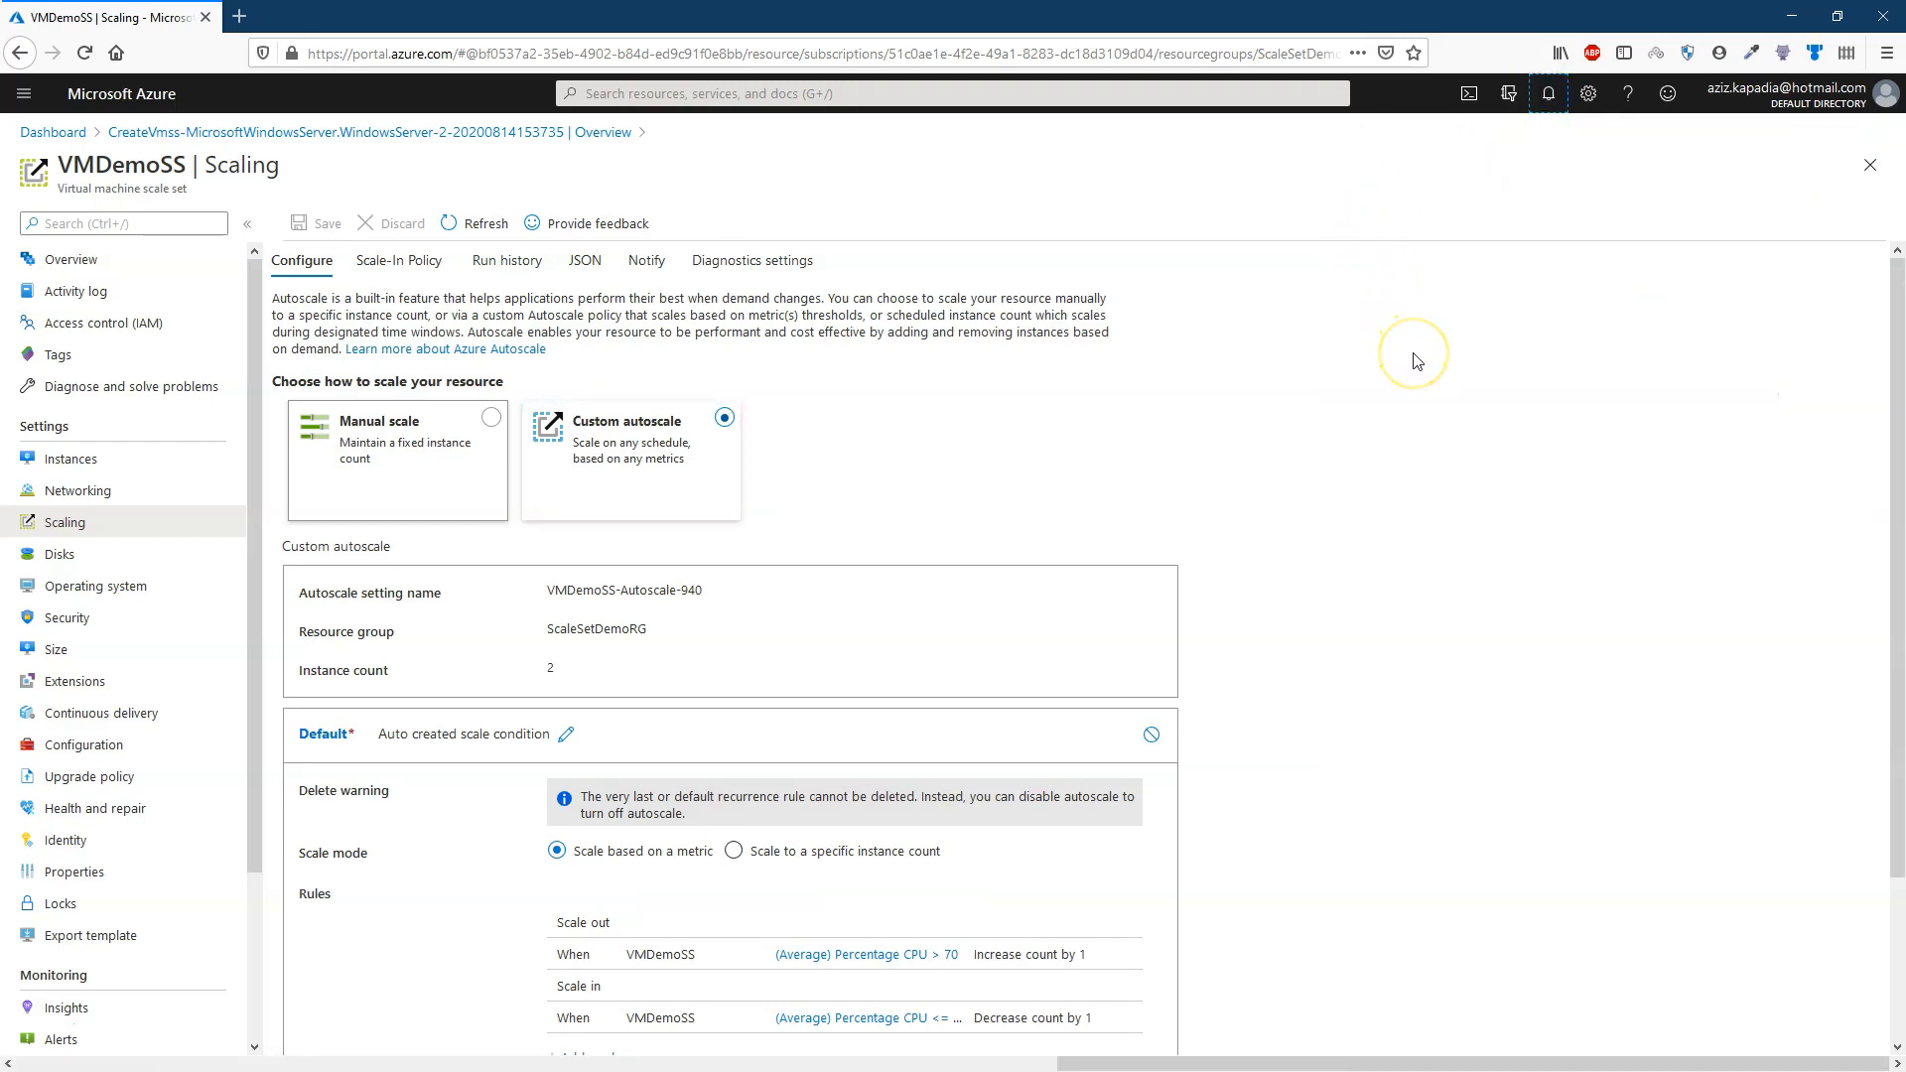
Examine the autoscale run history in the VMDemoSS scaling settings.
scroll(1417, 361, down, 2)
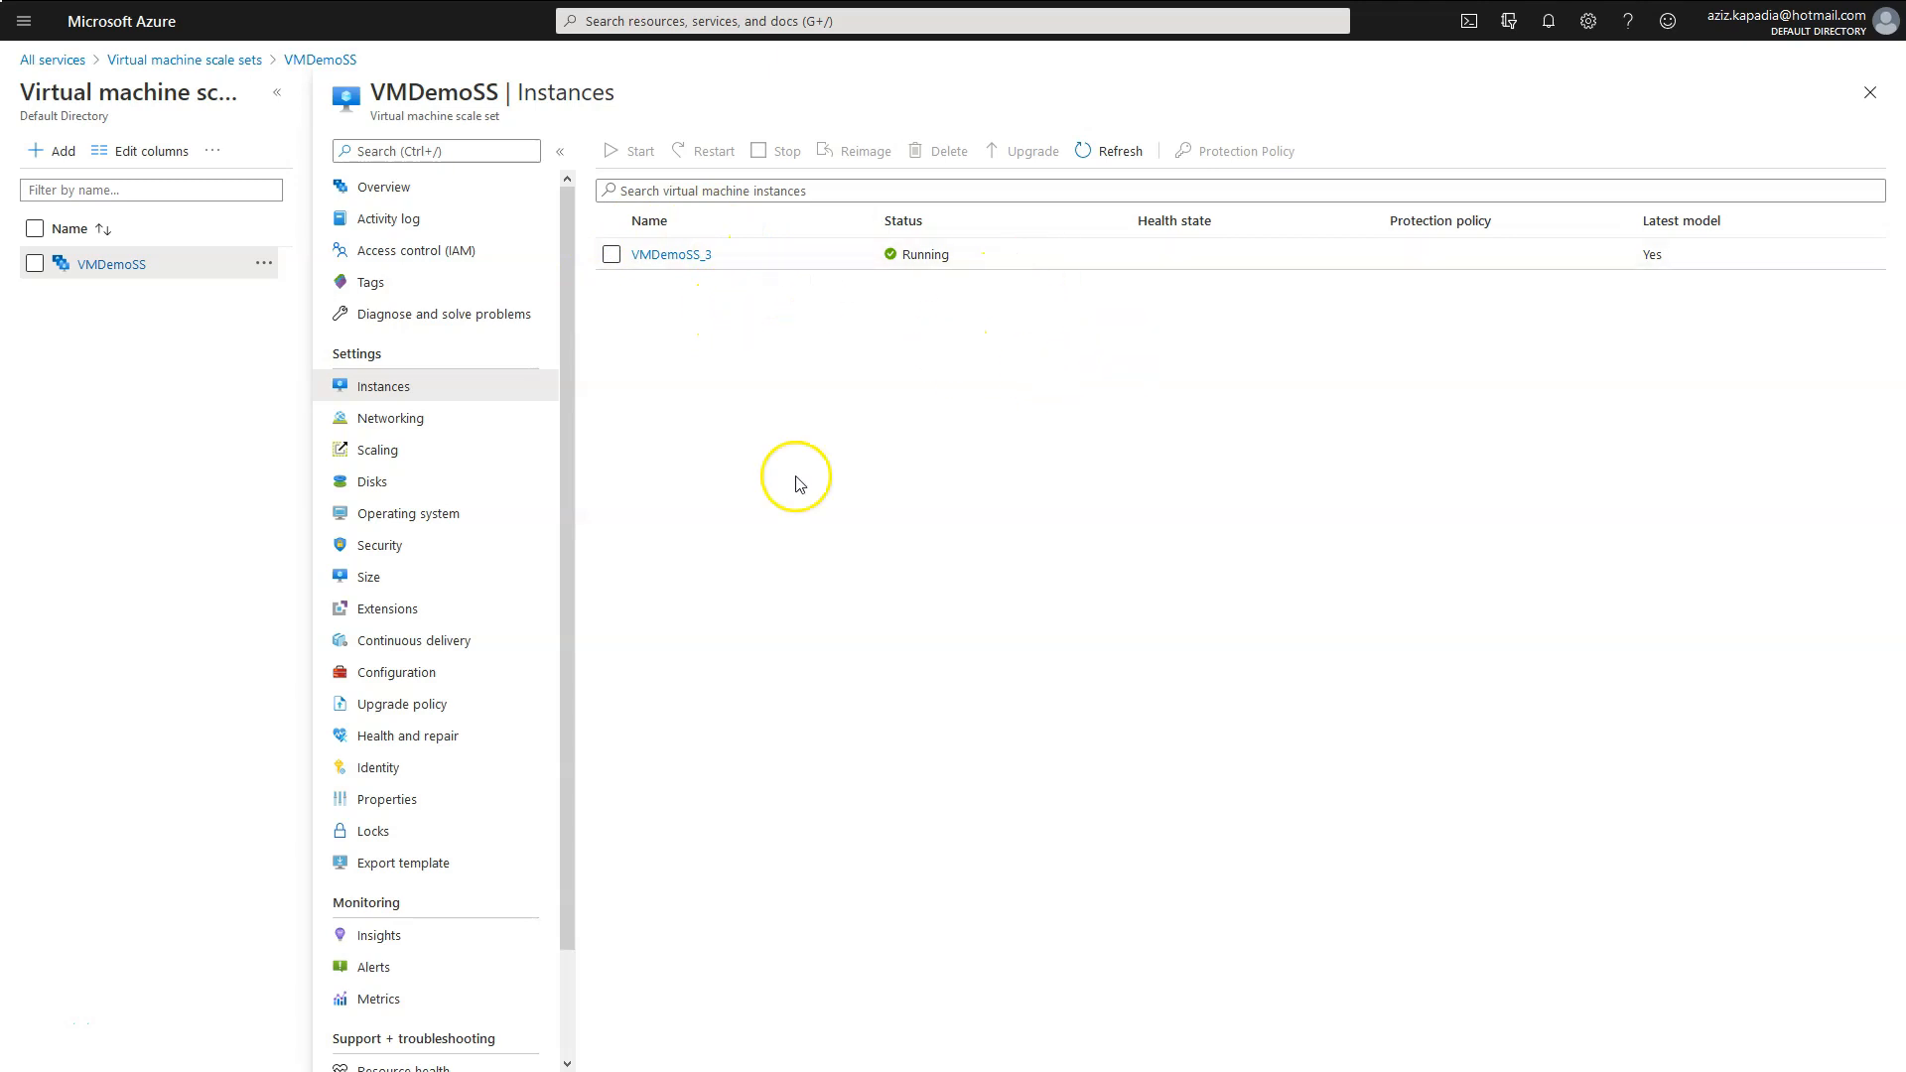
click(380, 452)
click(806, 190)
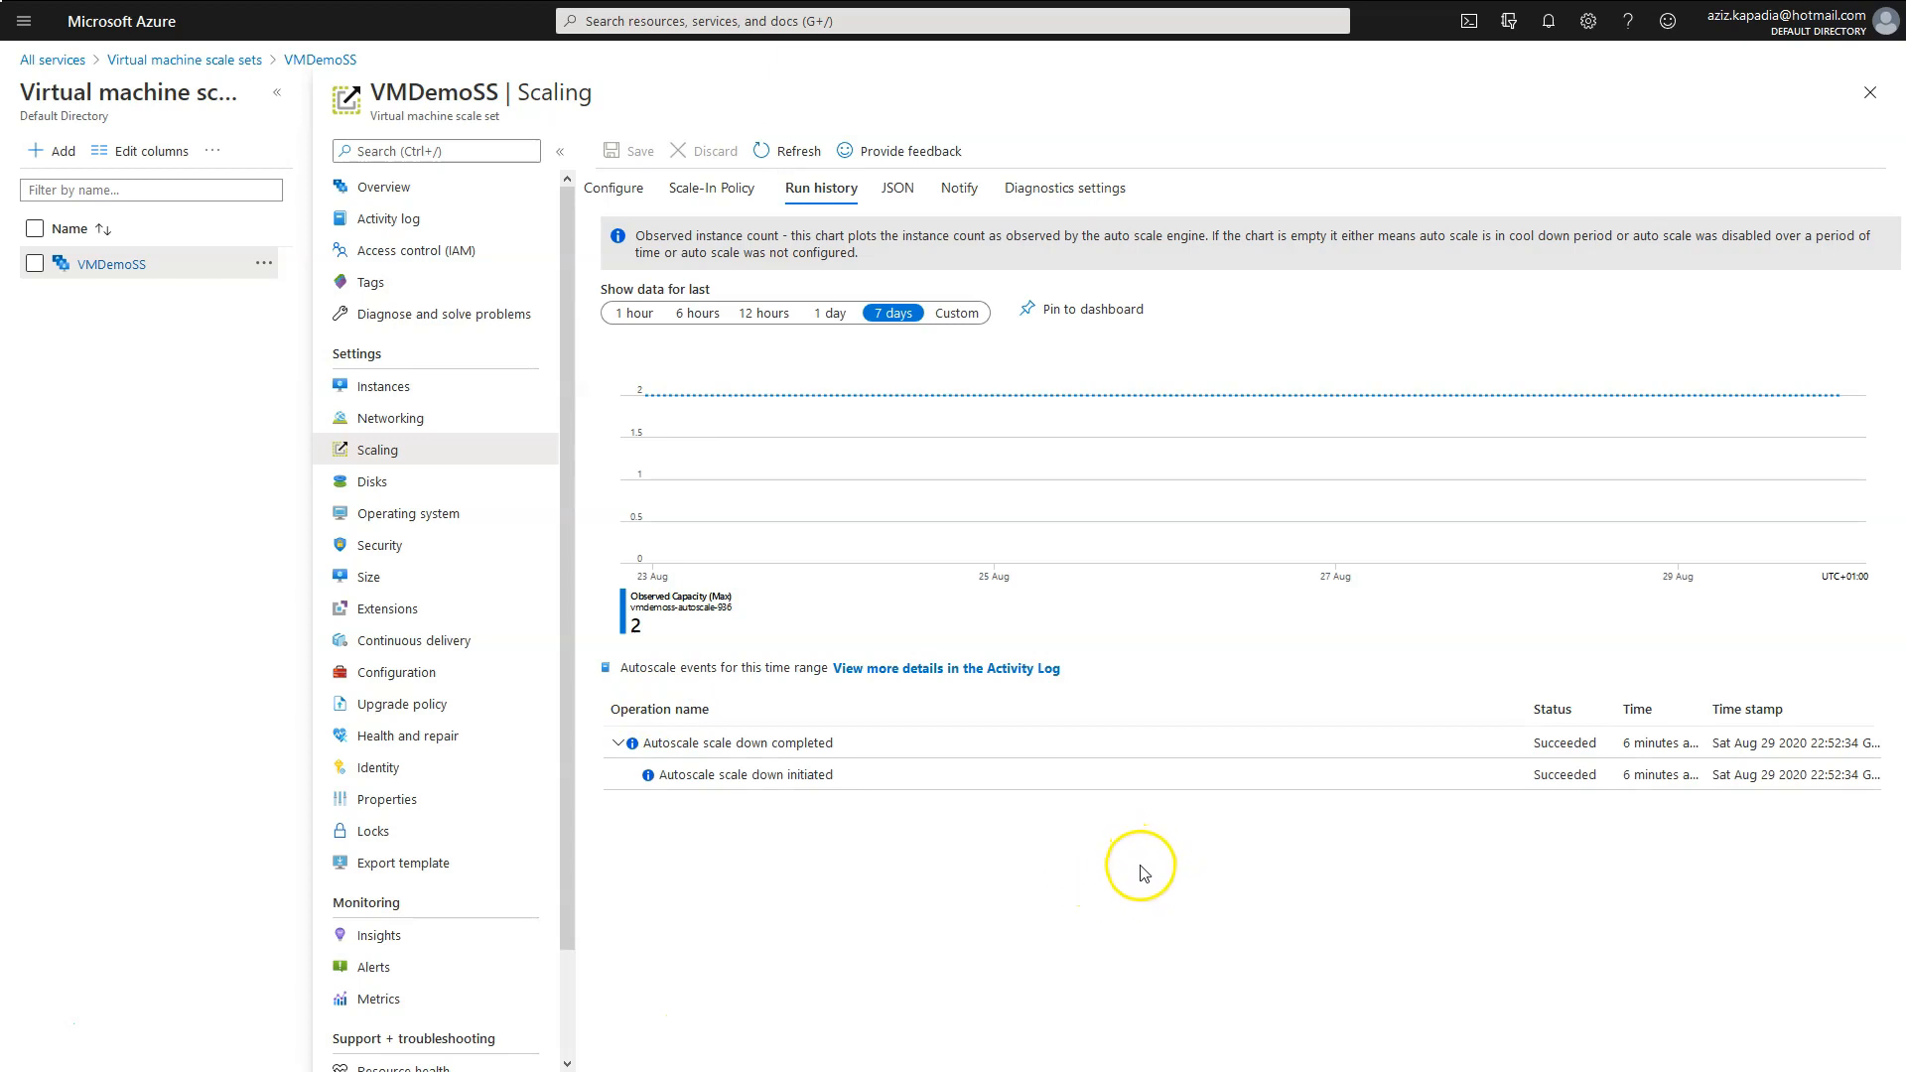
click(401, 473)
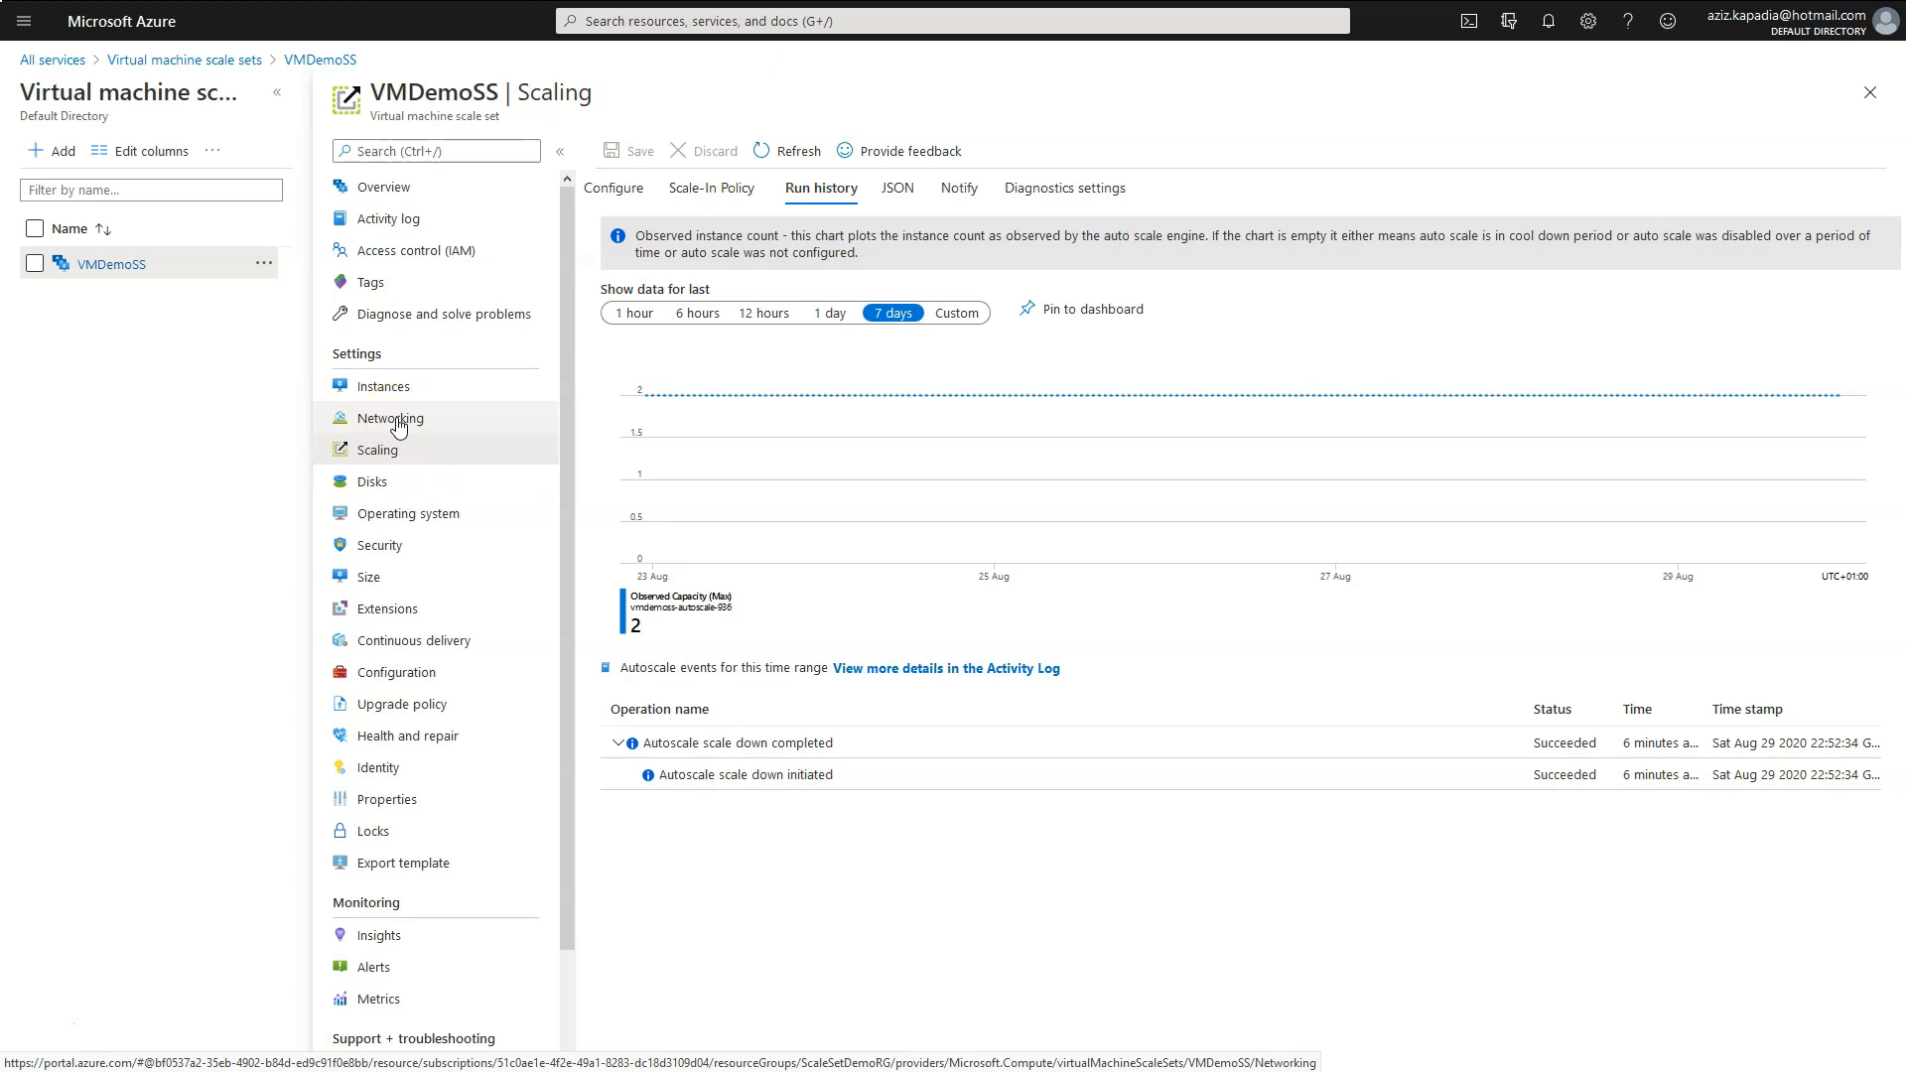
Open the connection settings of the VMDemoSS_3 instance from the scale set's instance list.
click(79, 396)
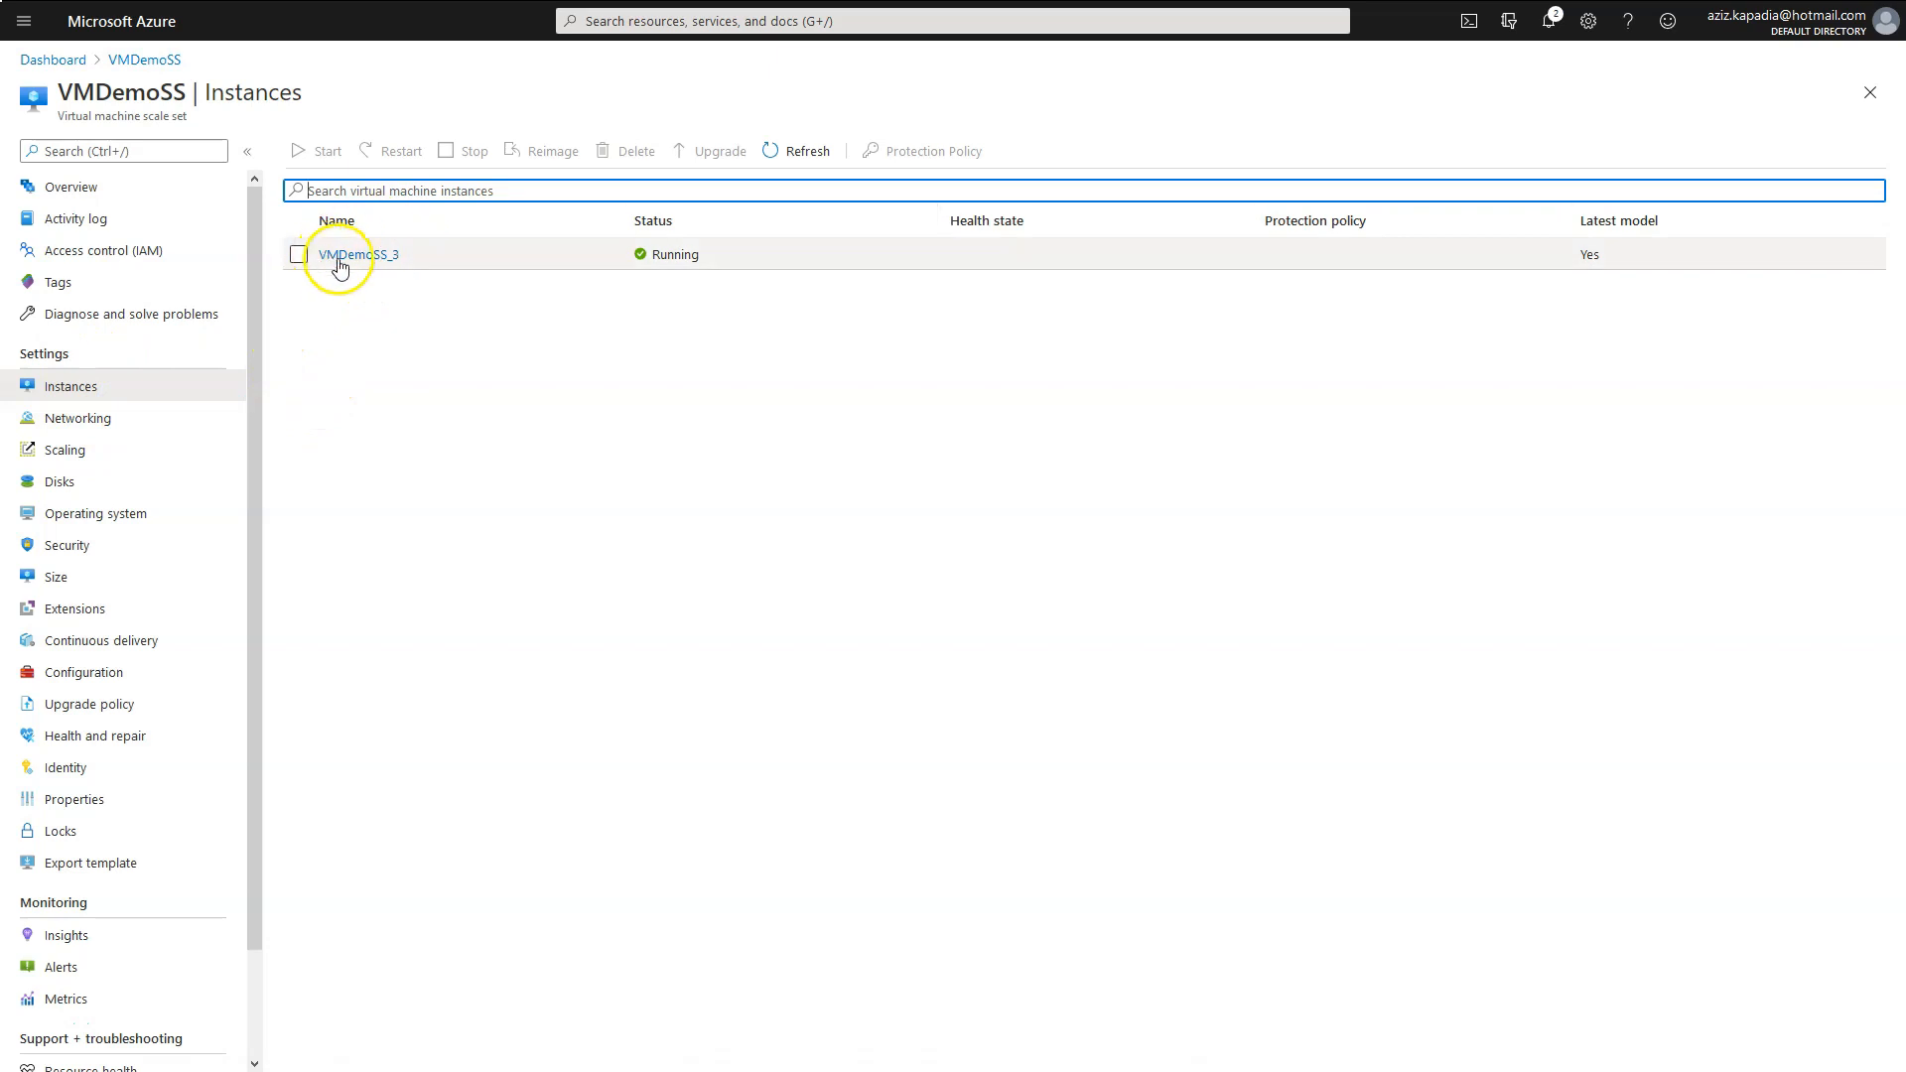
click(382, 258)
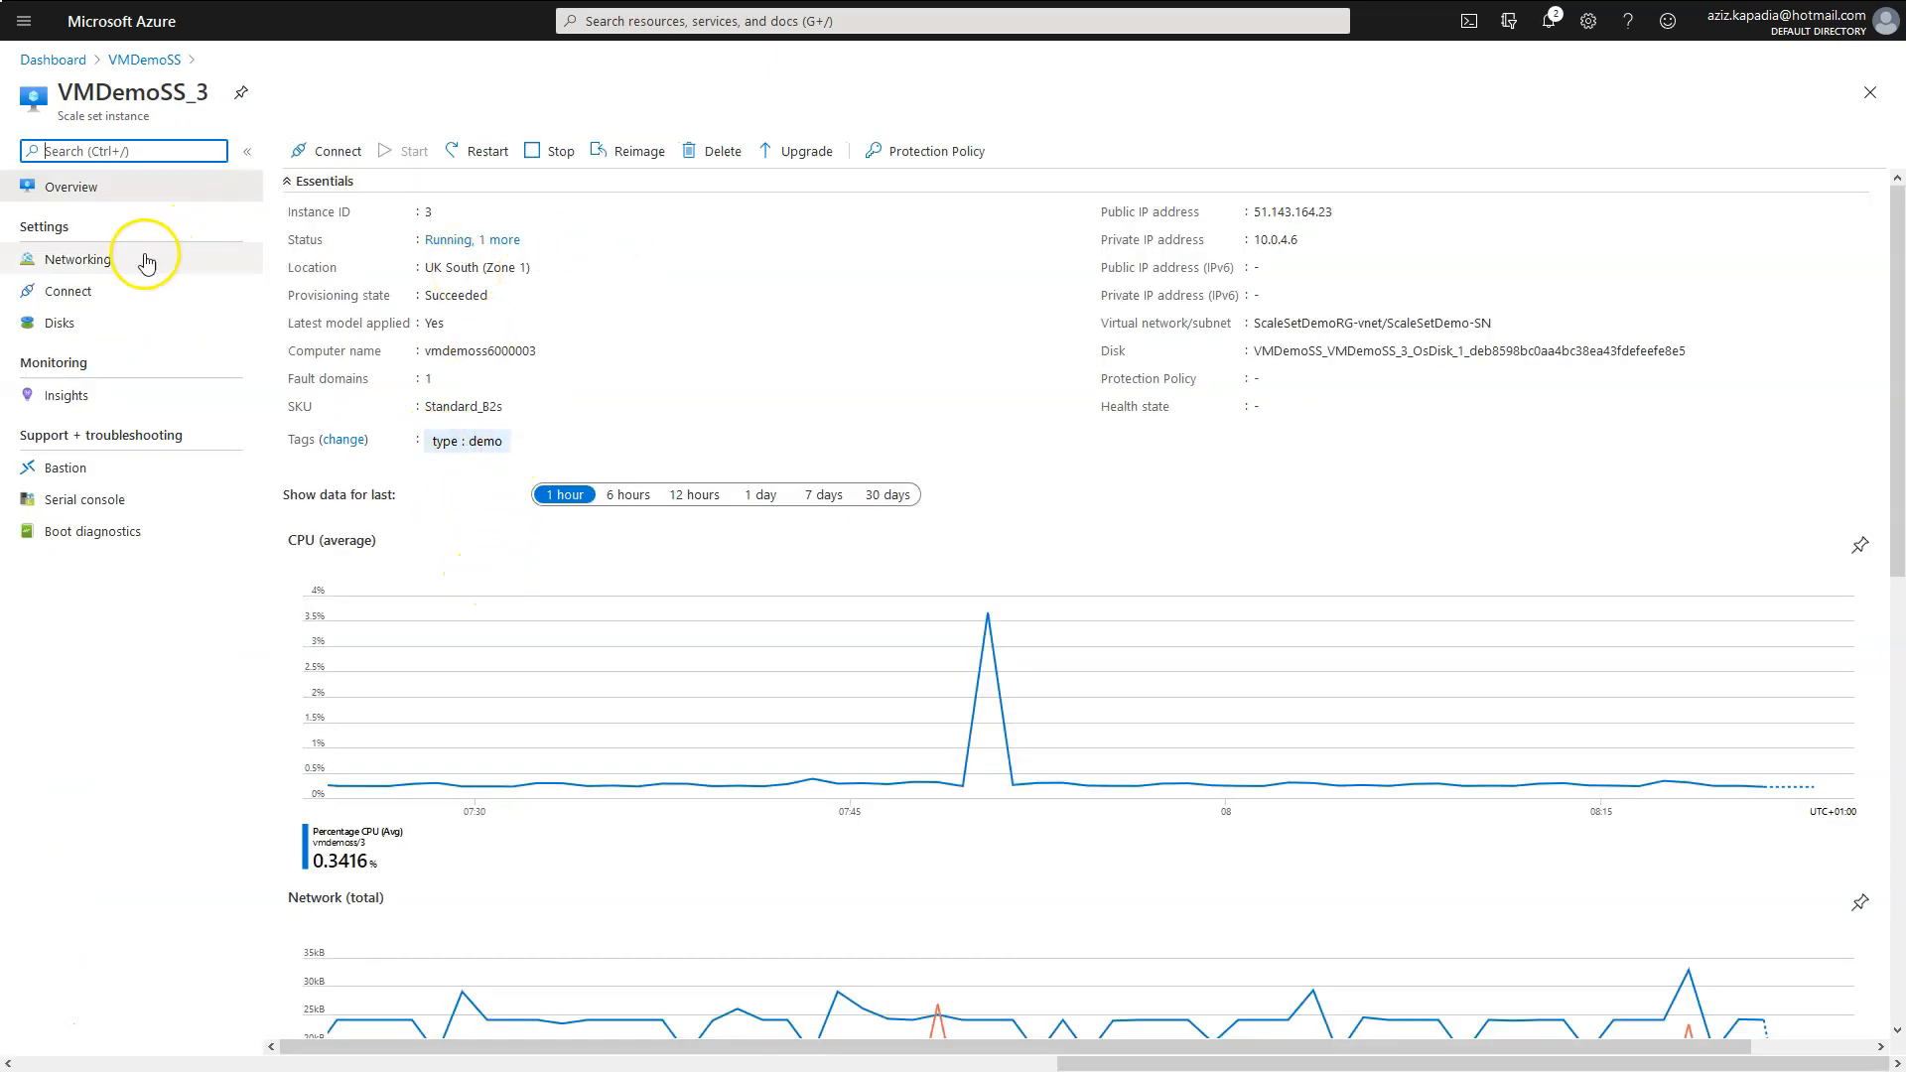
click(67, 291)
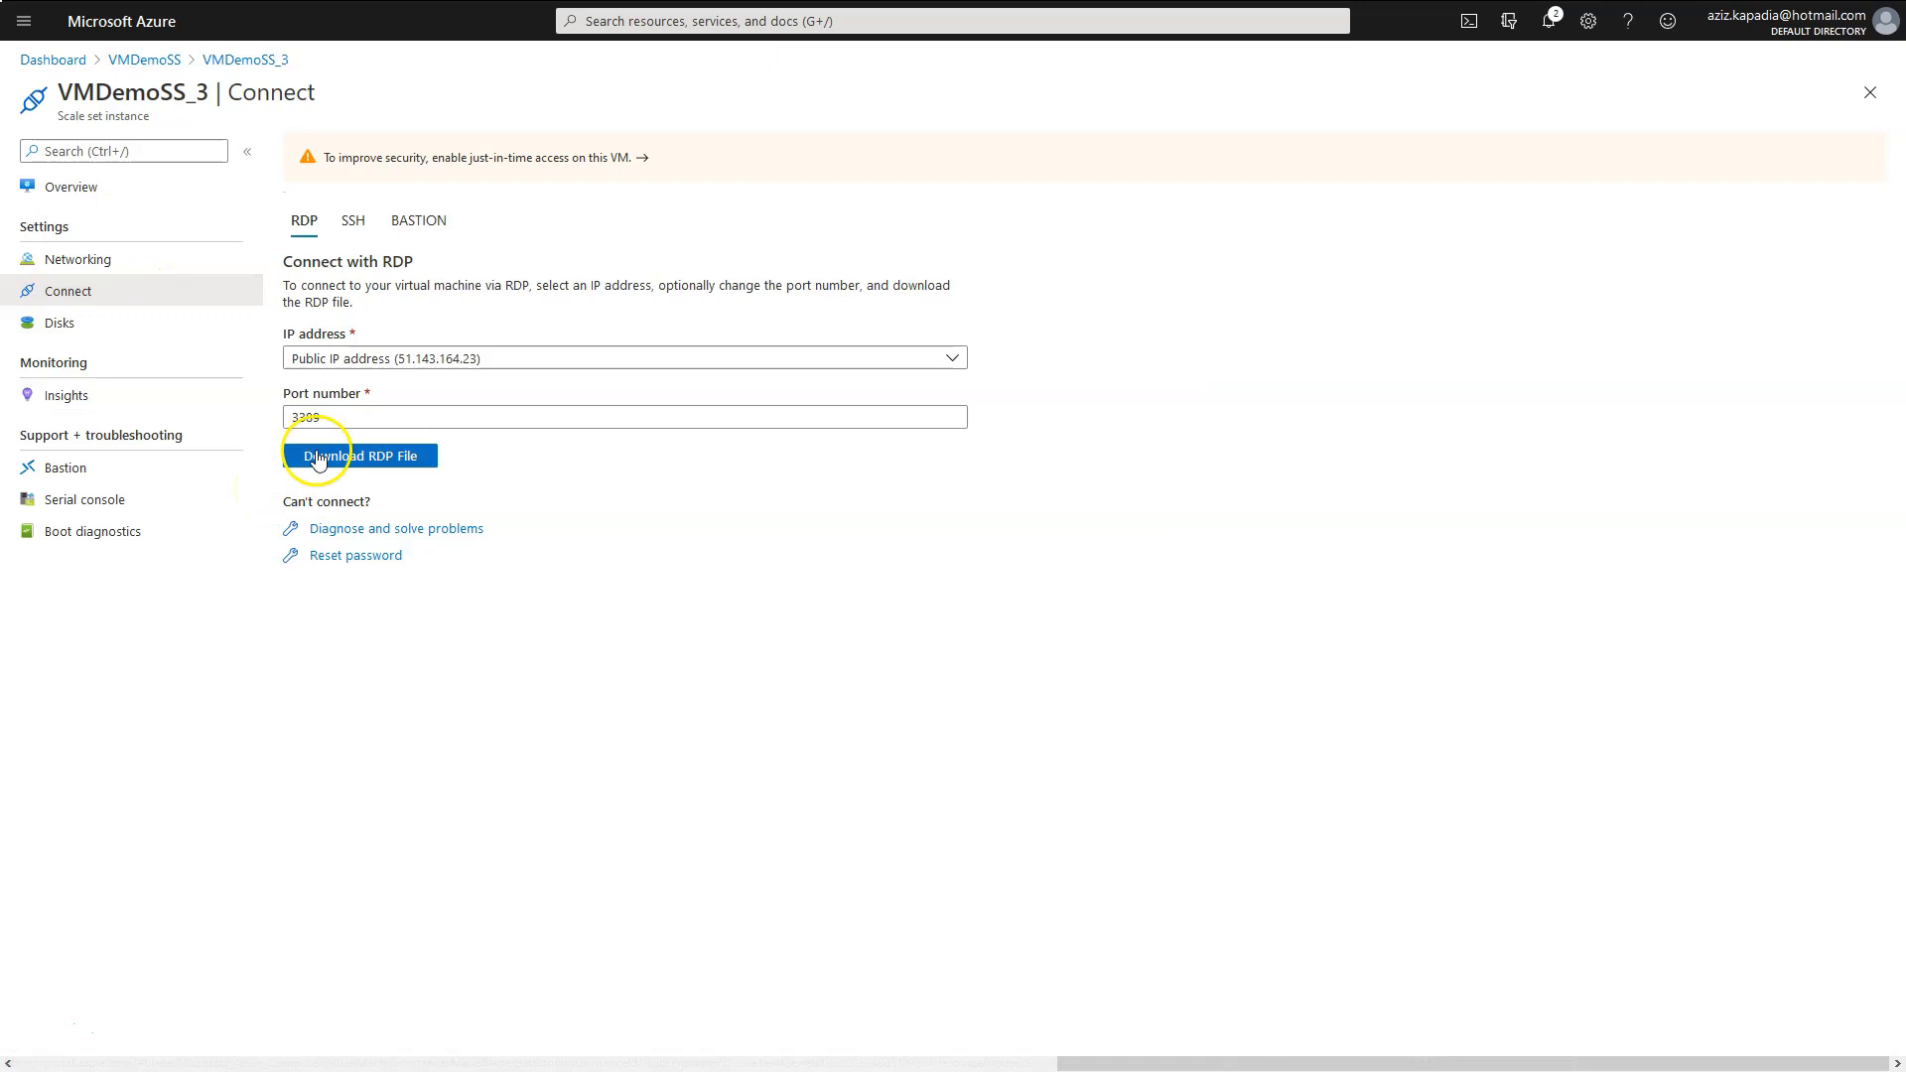
Download the VMDemoSS_3 RDP file, open it with Remote Desktop Connection and connect despite the unknown publisher.
click(364, 463)
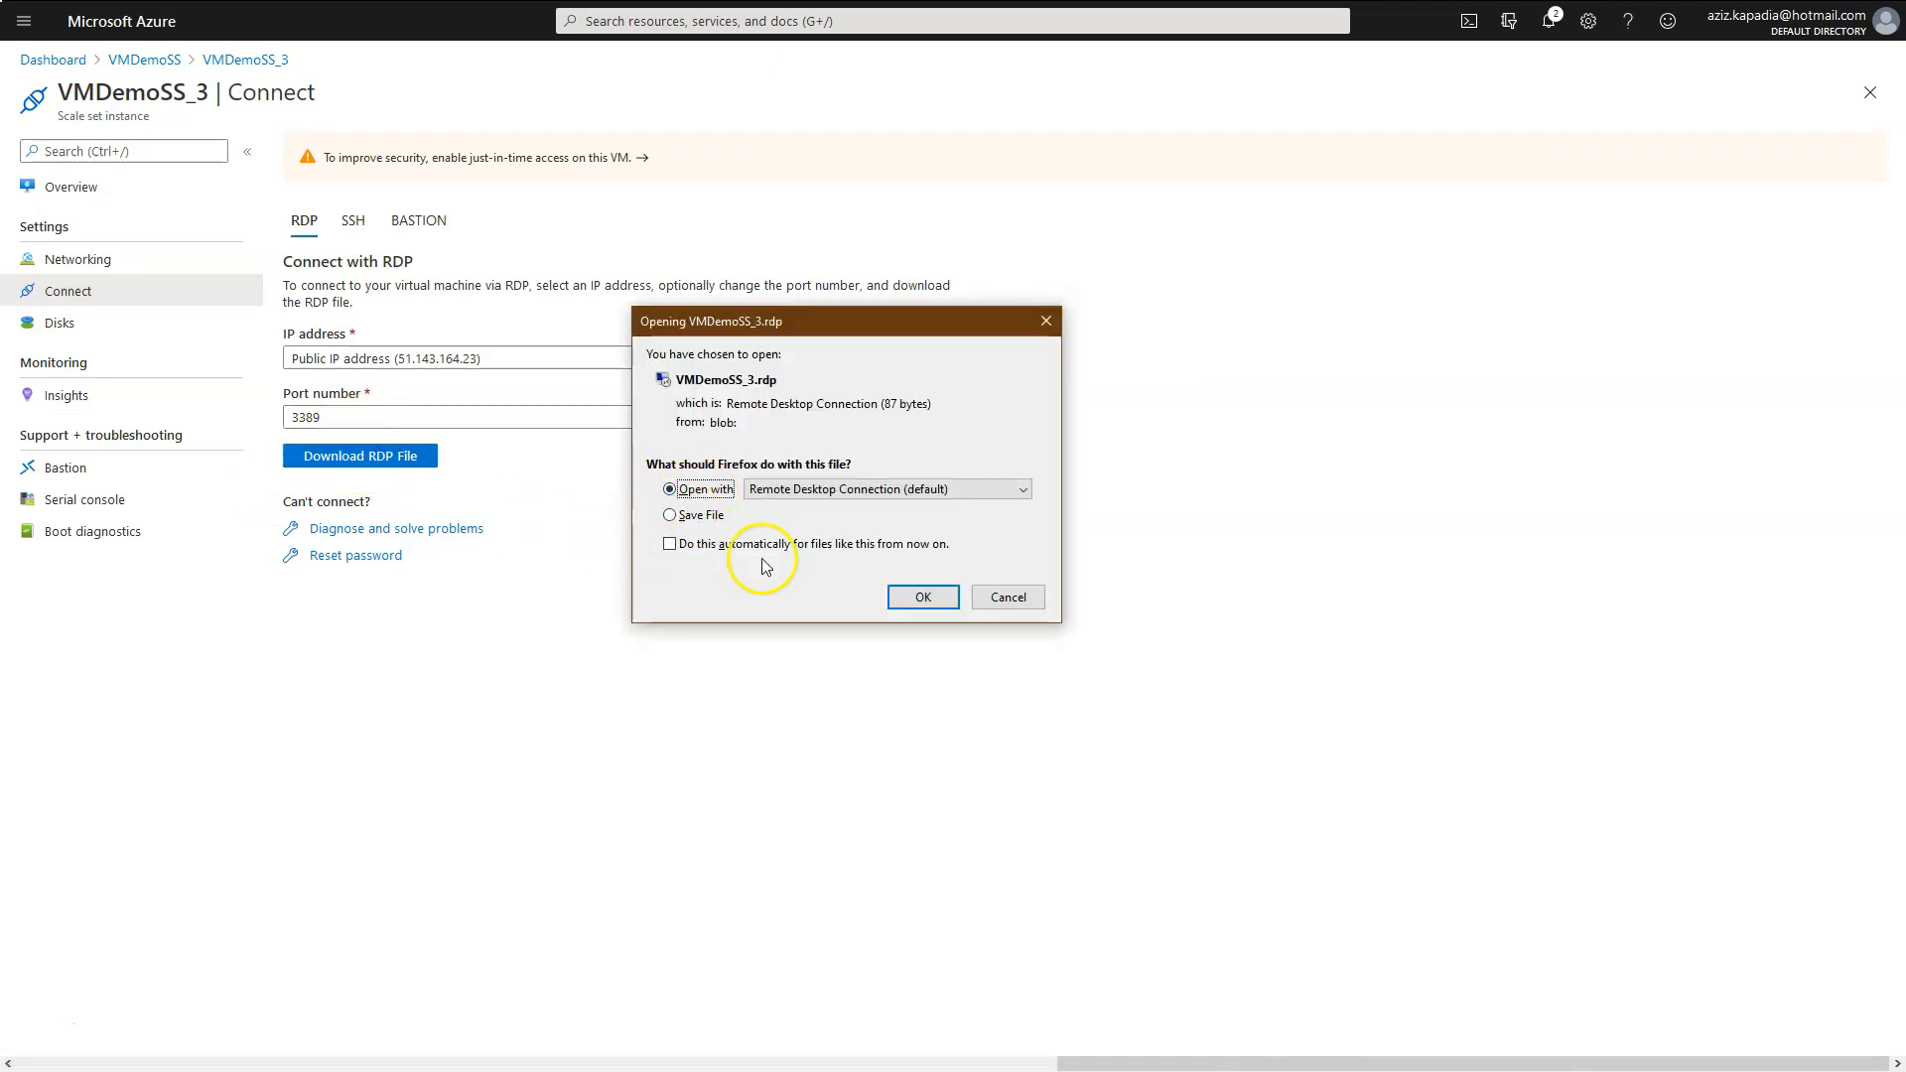
click(923, 597)
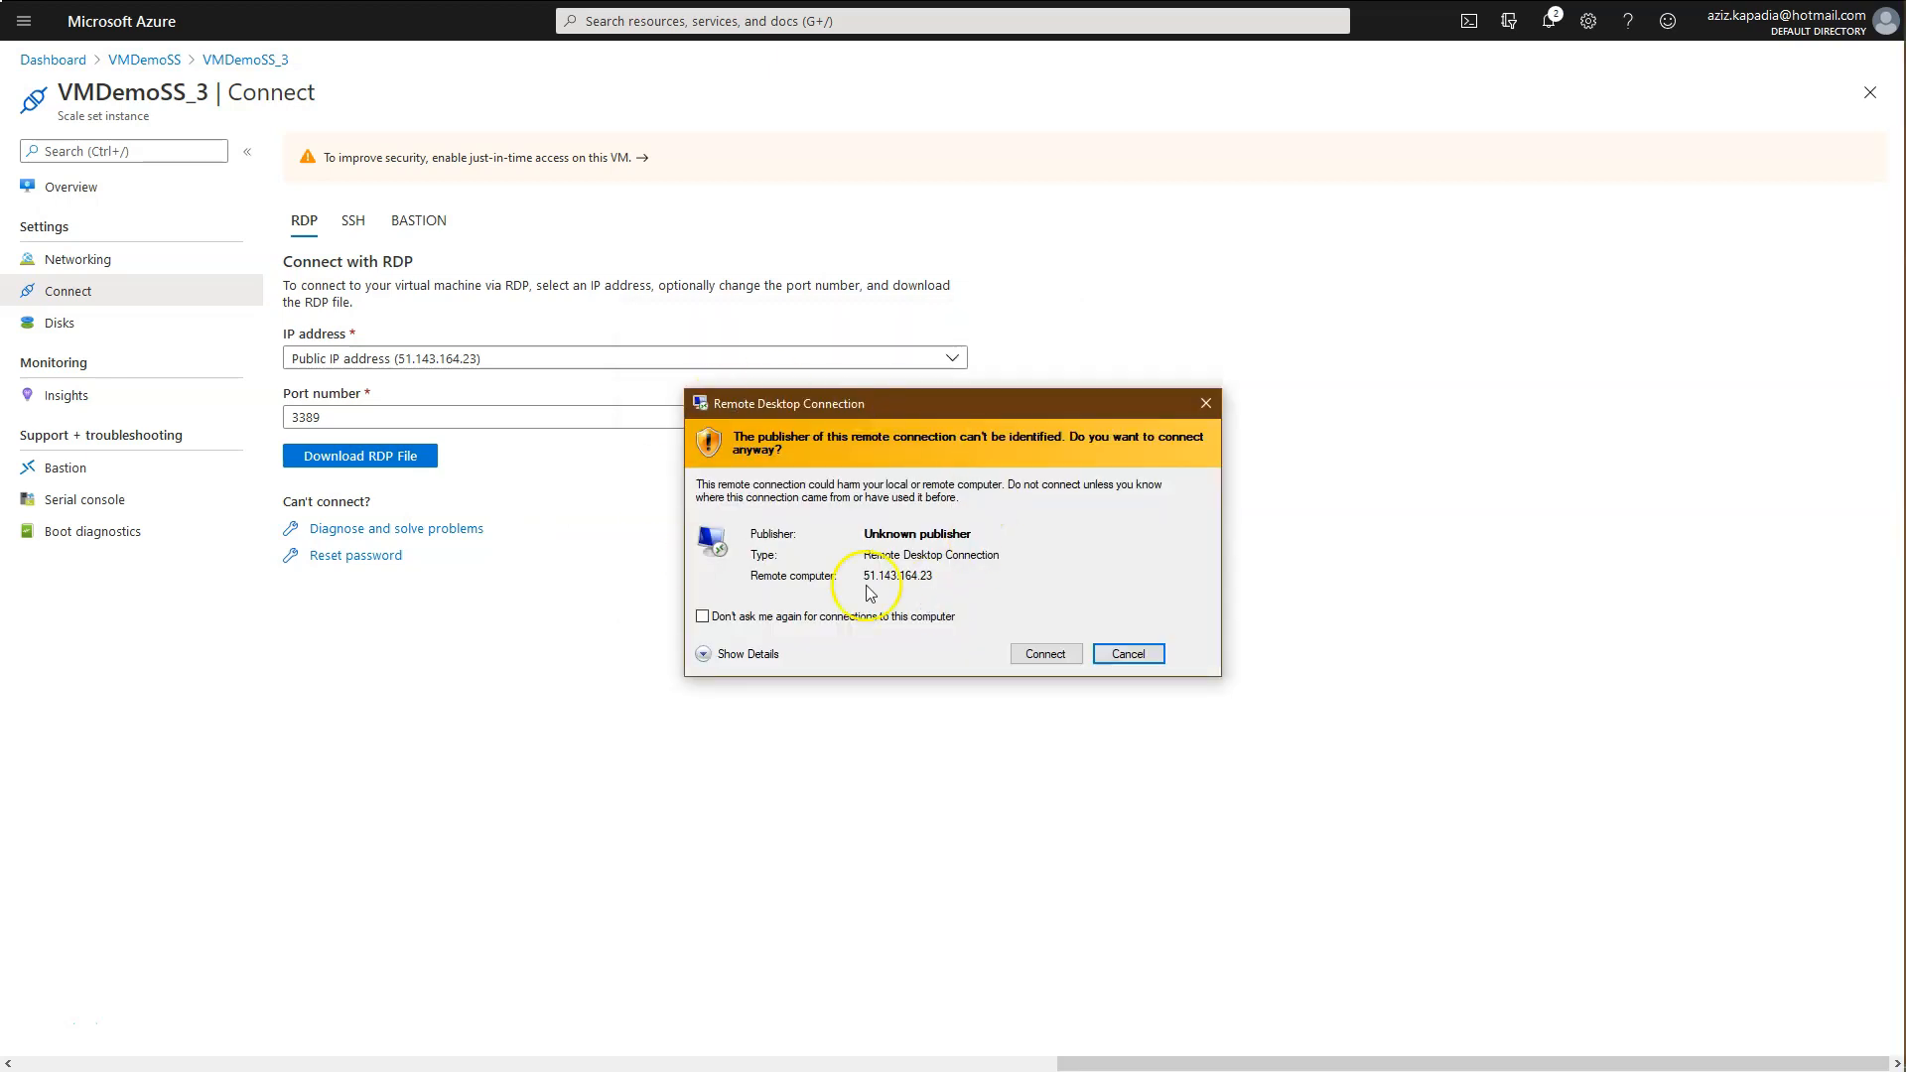
click(1047, 654)
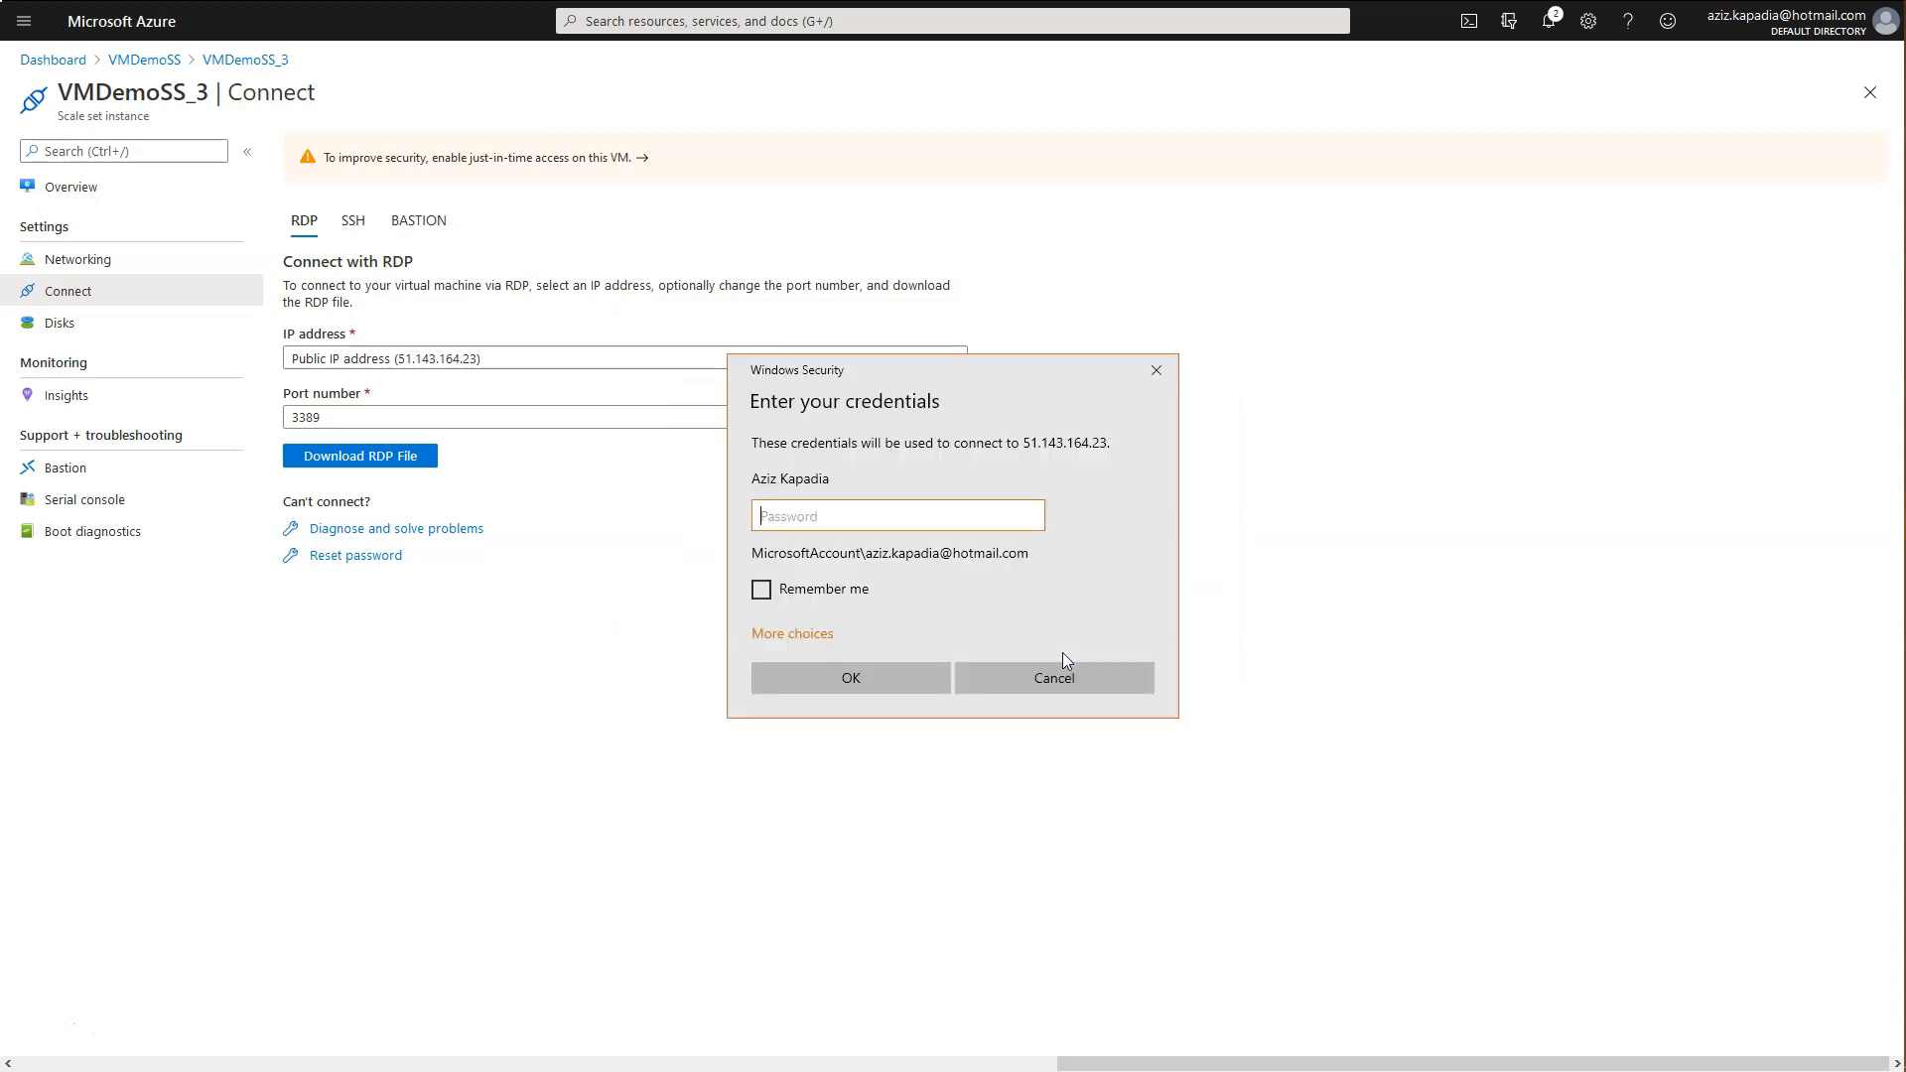
Sign in to the remote instance with a different account, using the username demouser01 and the account password.
click(795, 643)
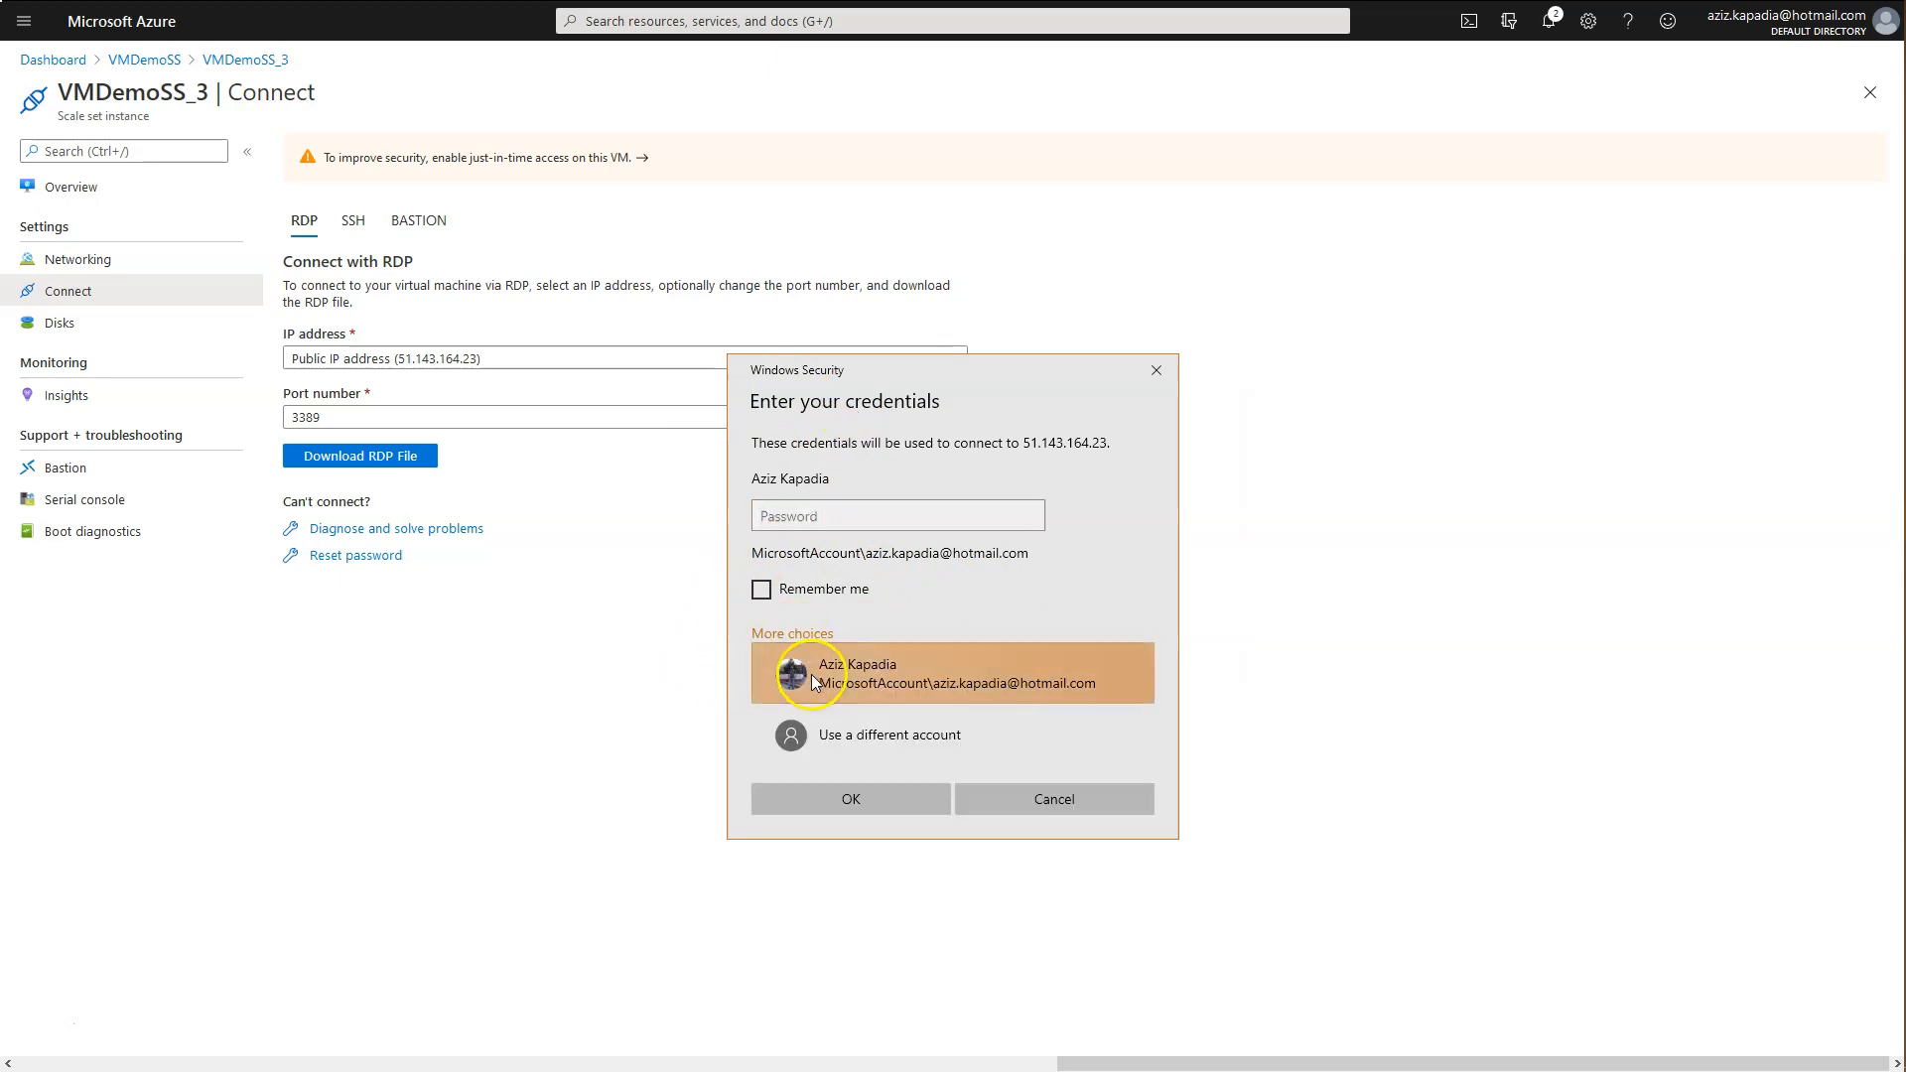
click(898, 740)
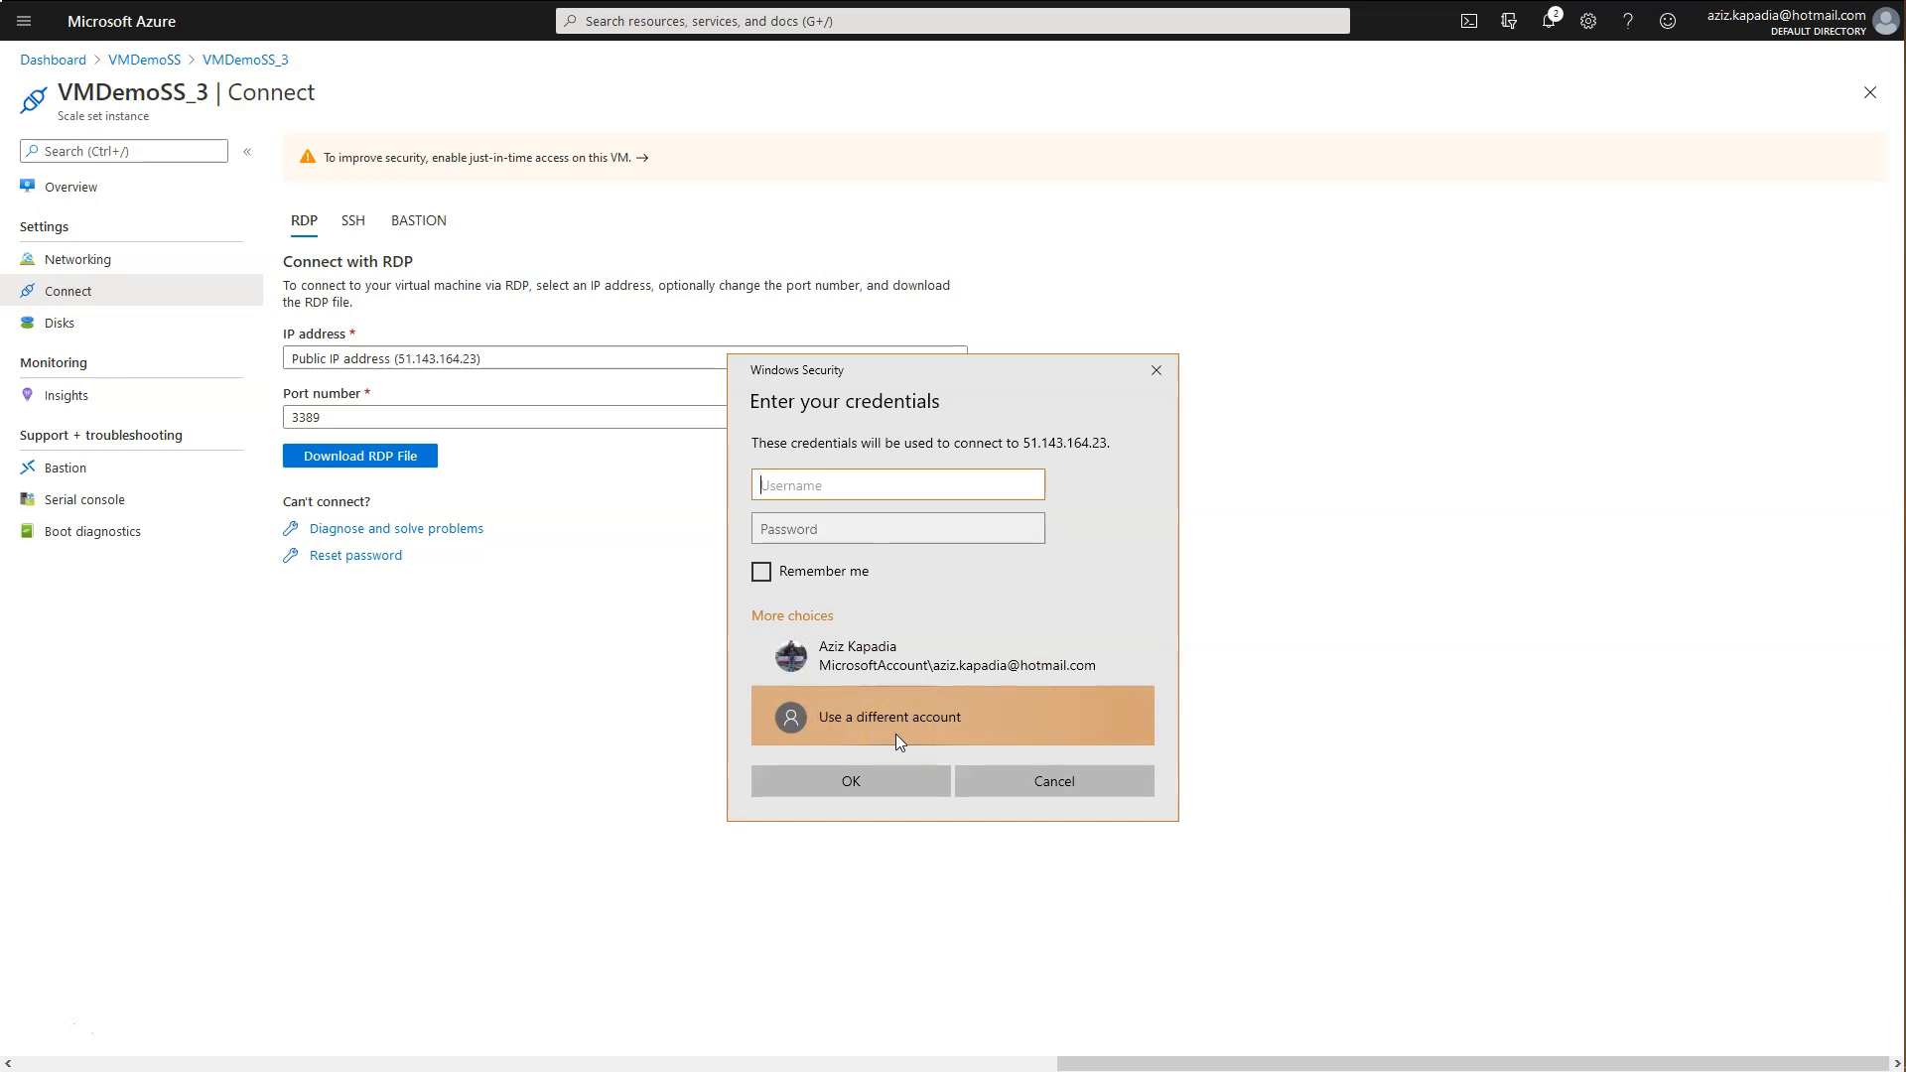
click(883, 489)
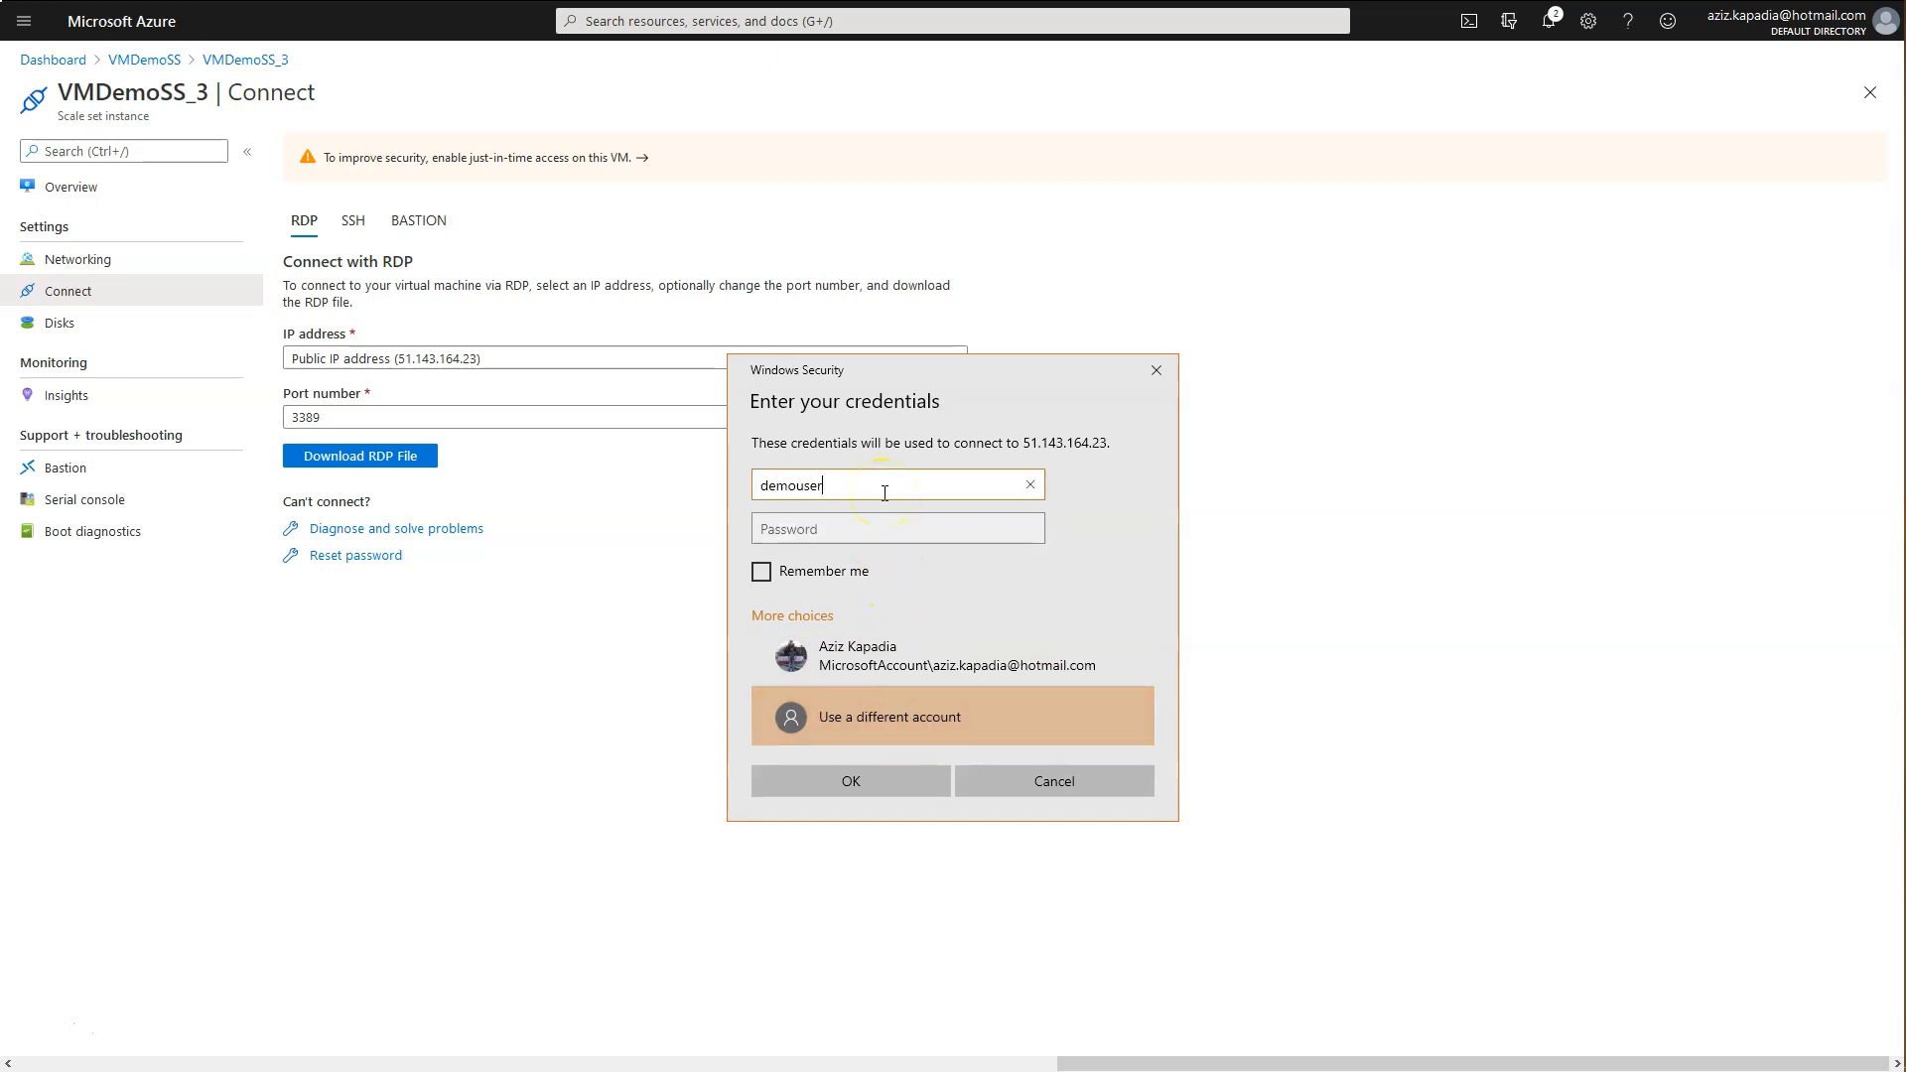
key(Tab)
text(P)
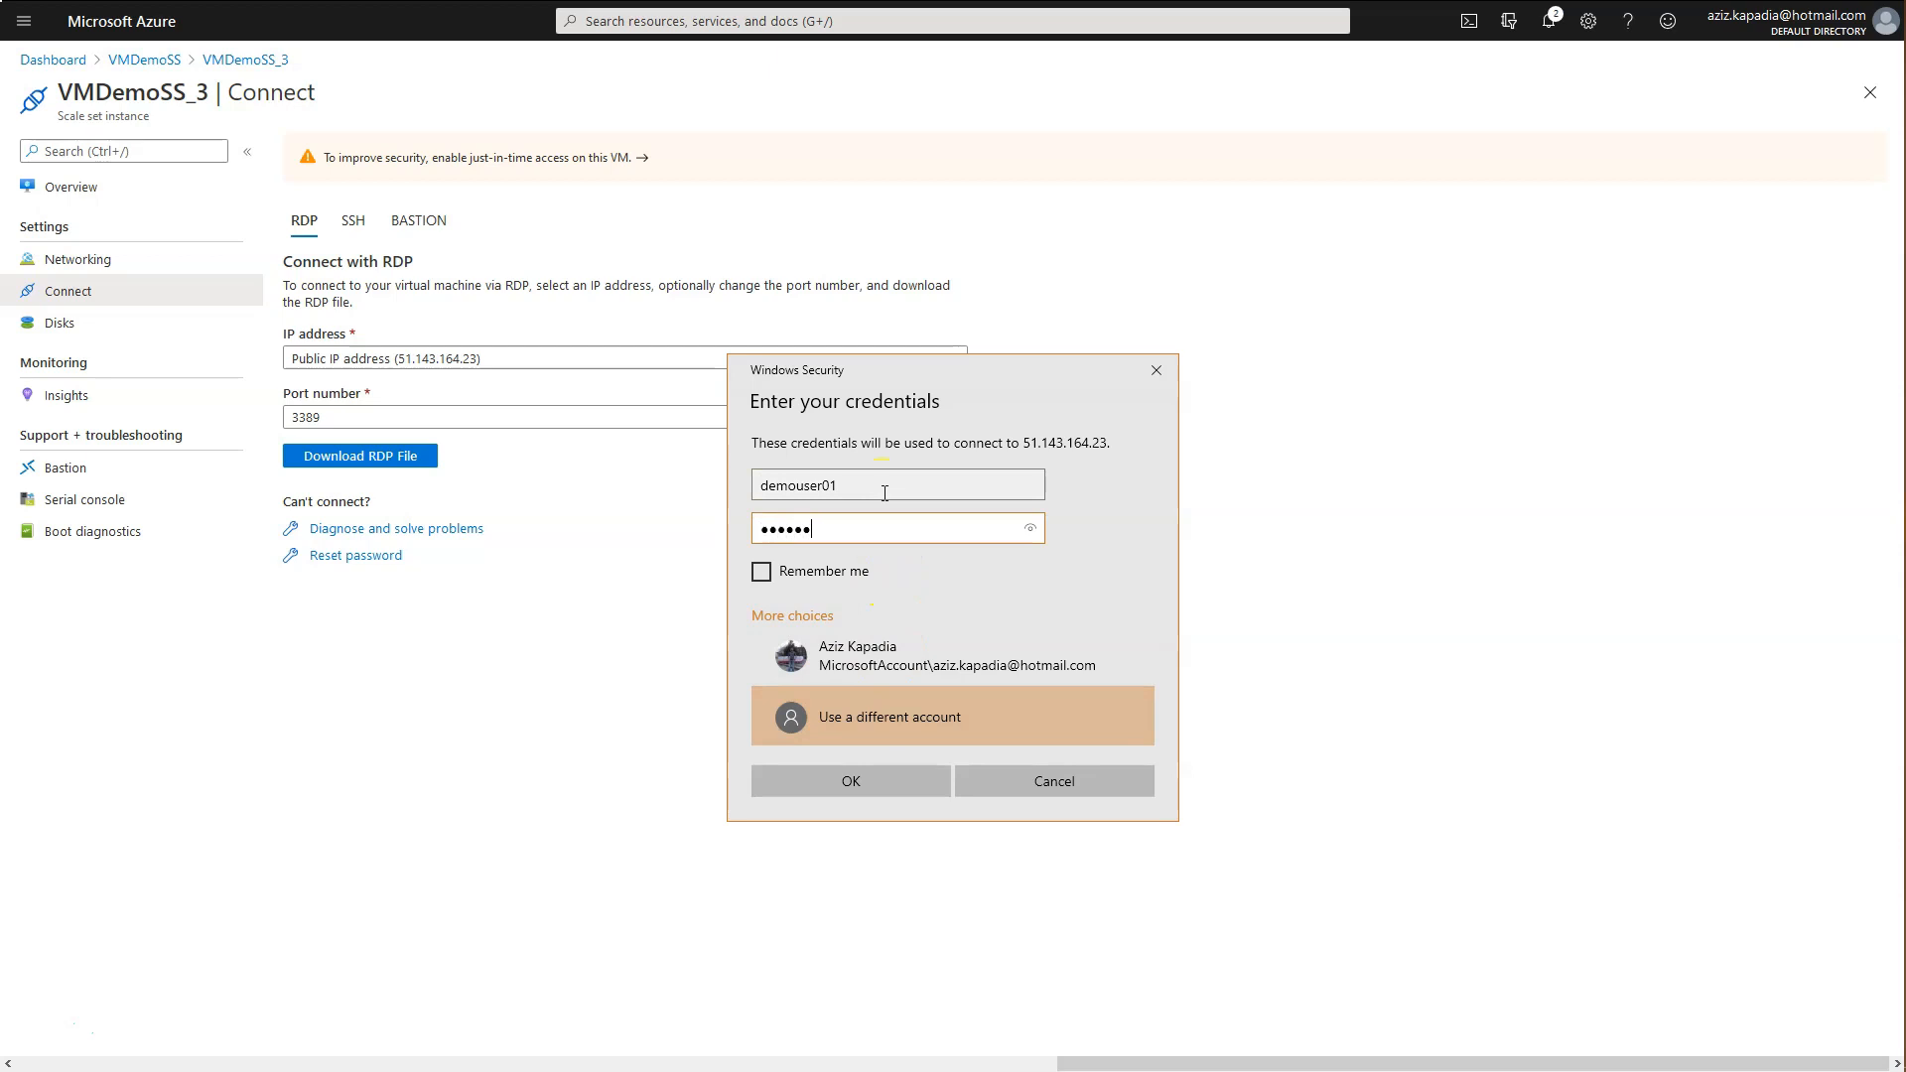
click(873, 791)
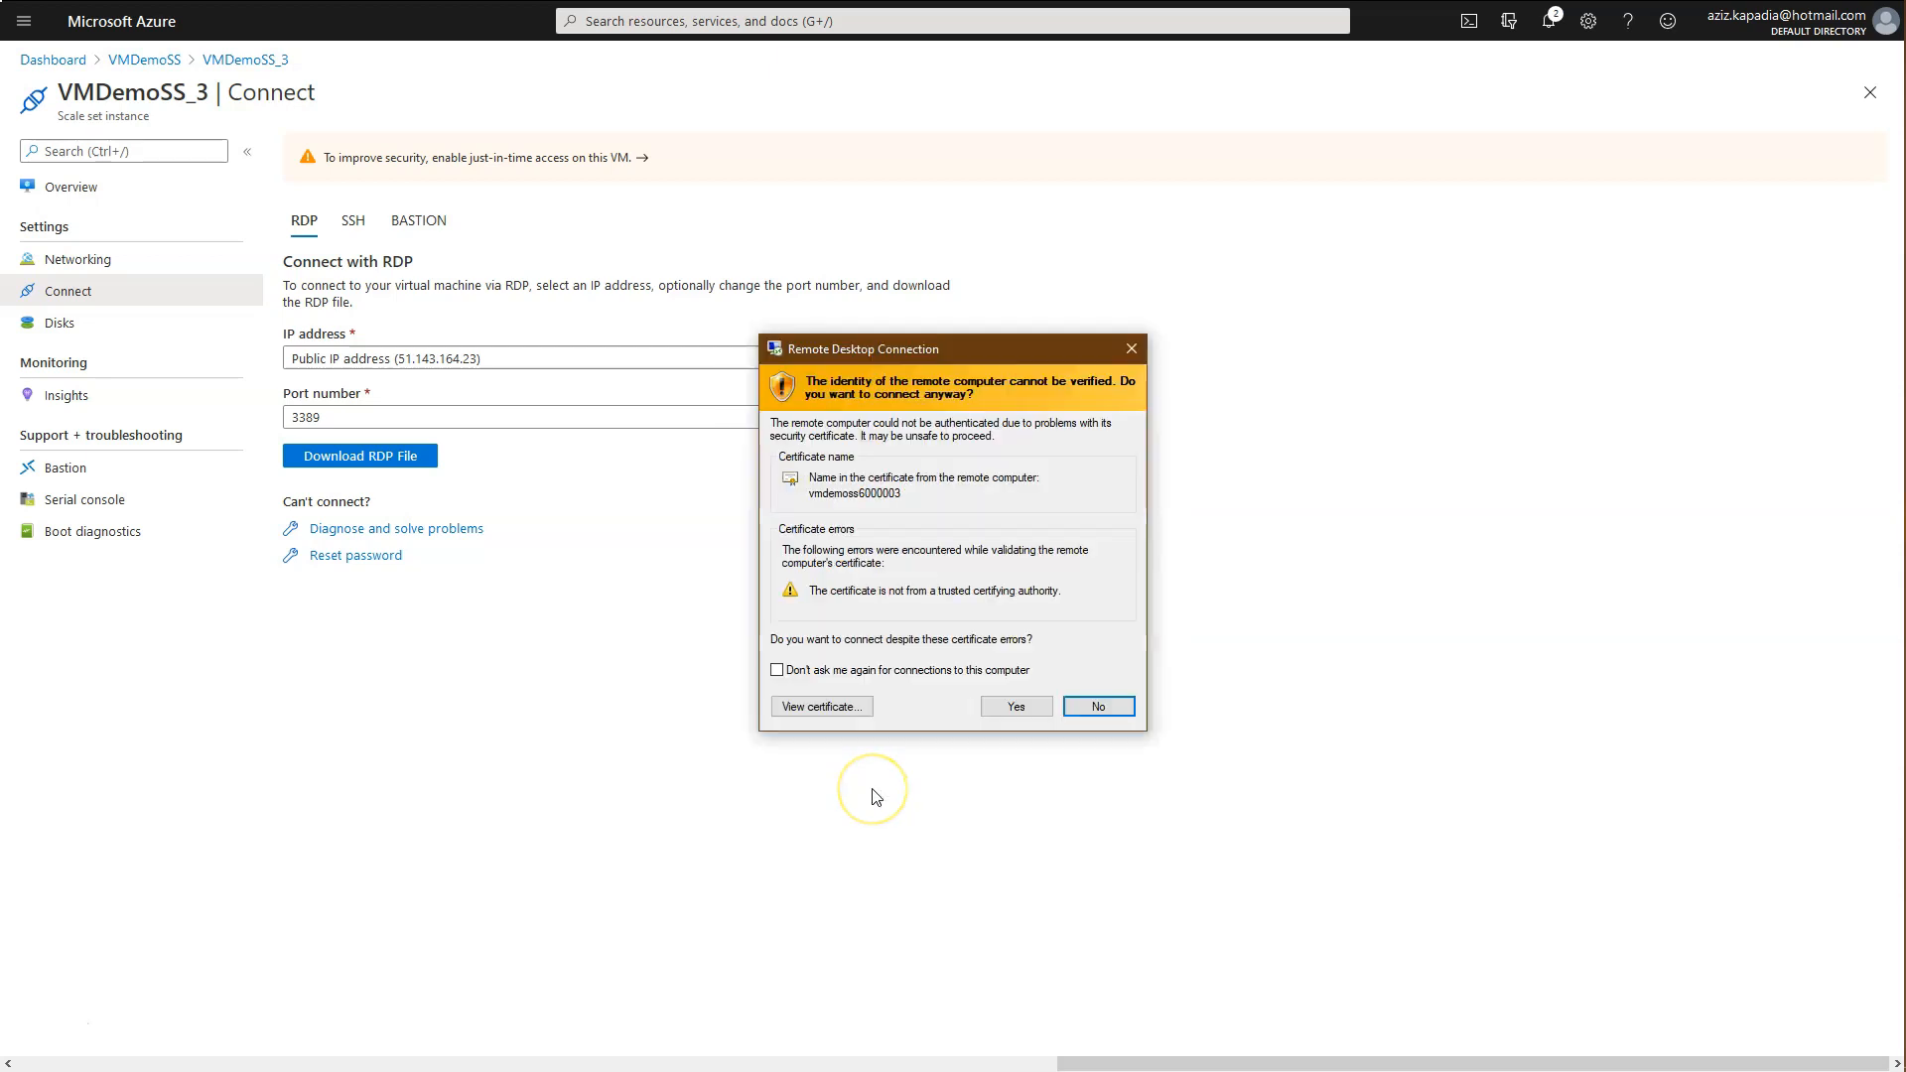
Accept the remote computer's unverified certificate and decline making the PC discoverable on the network.
click(1014, 707)
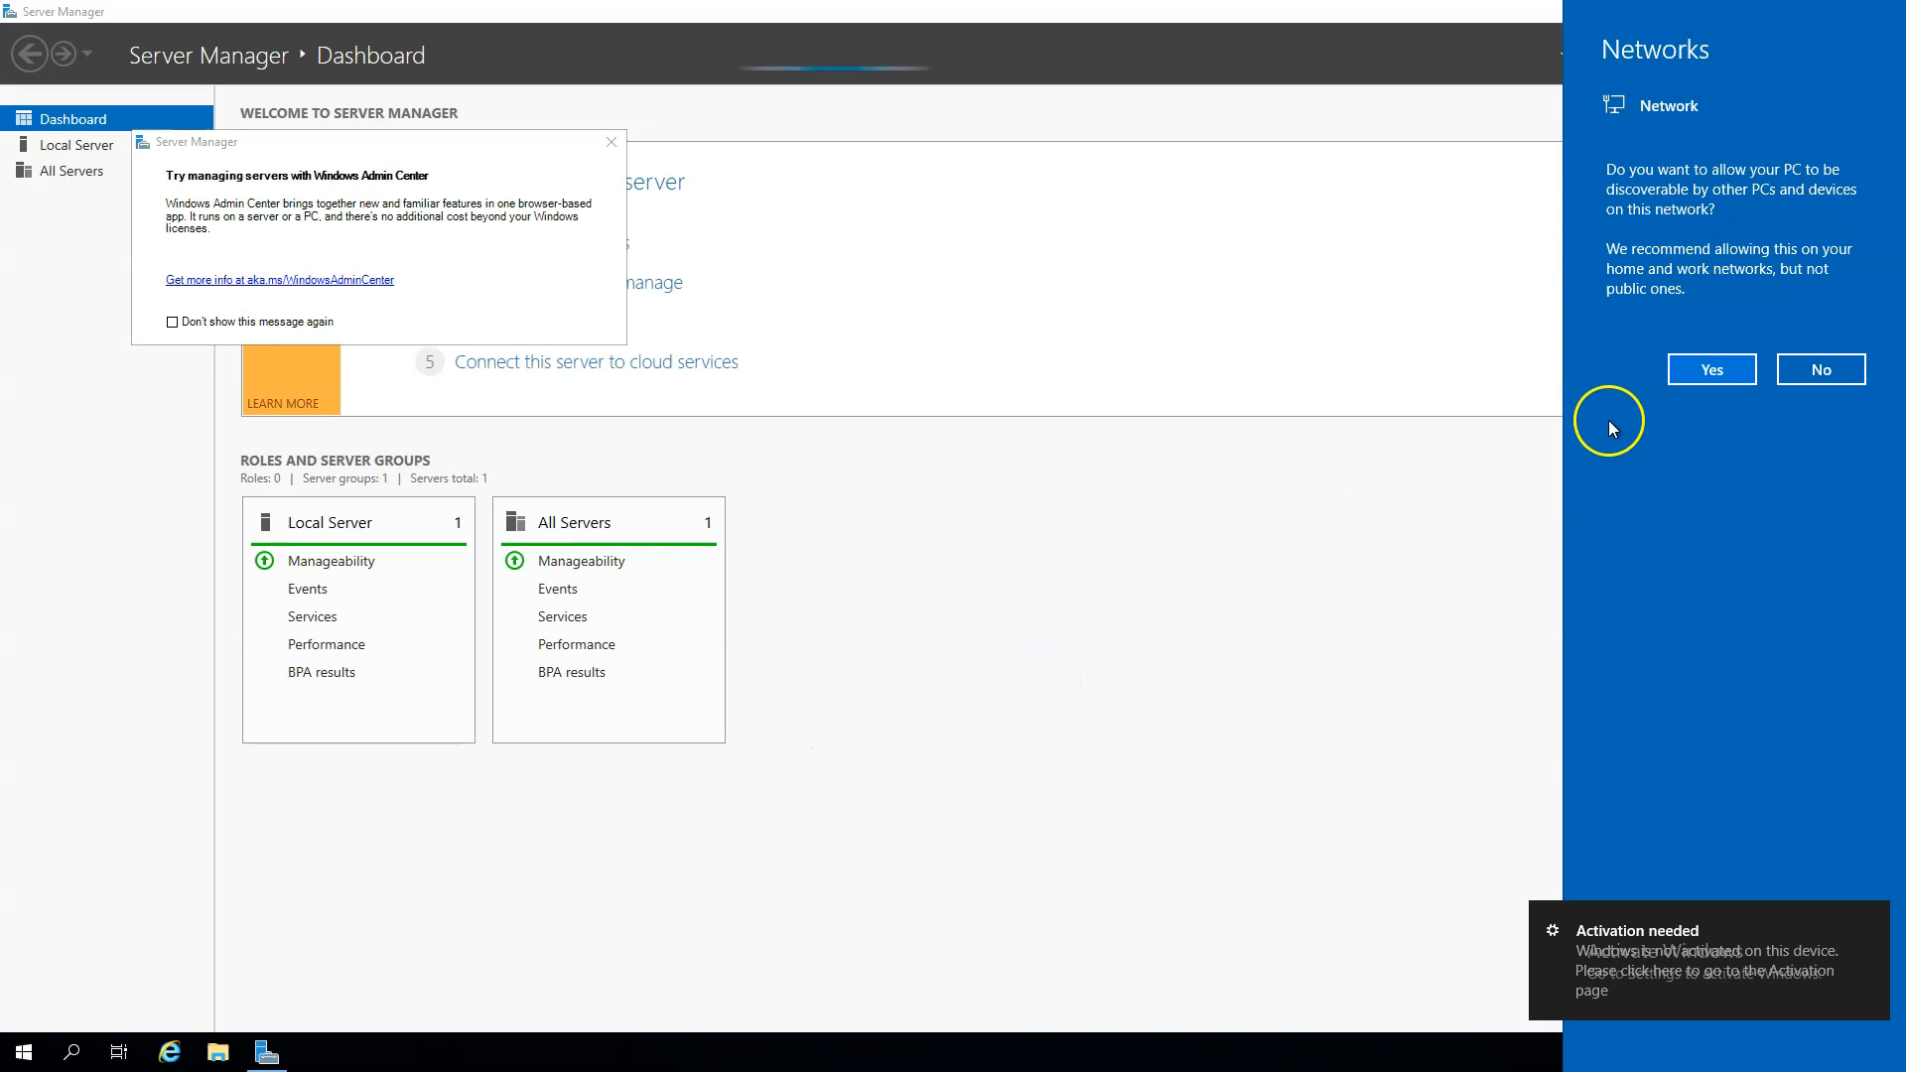
click(1810, 370)
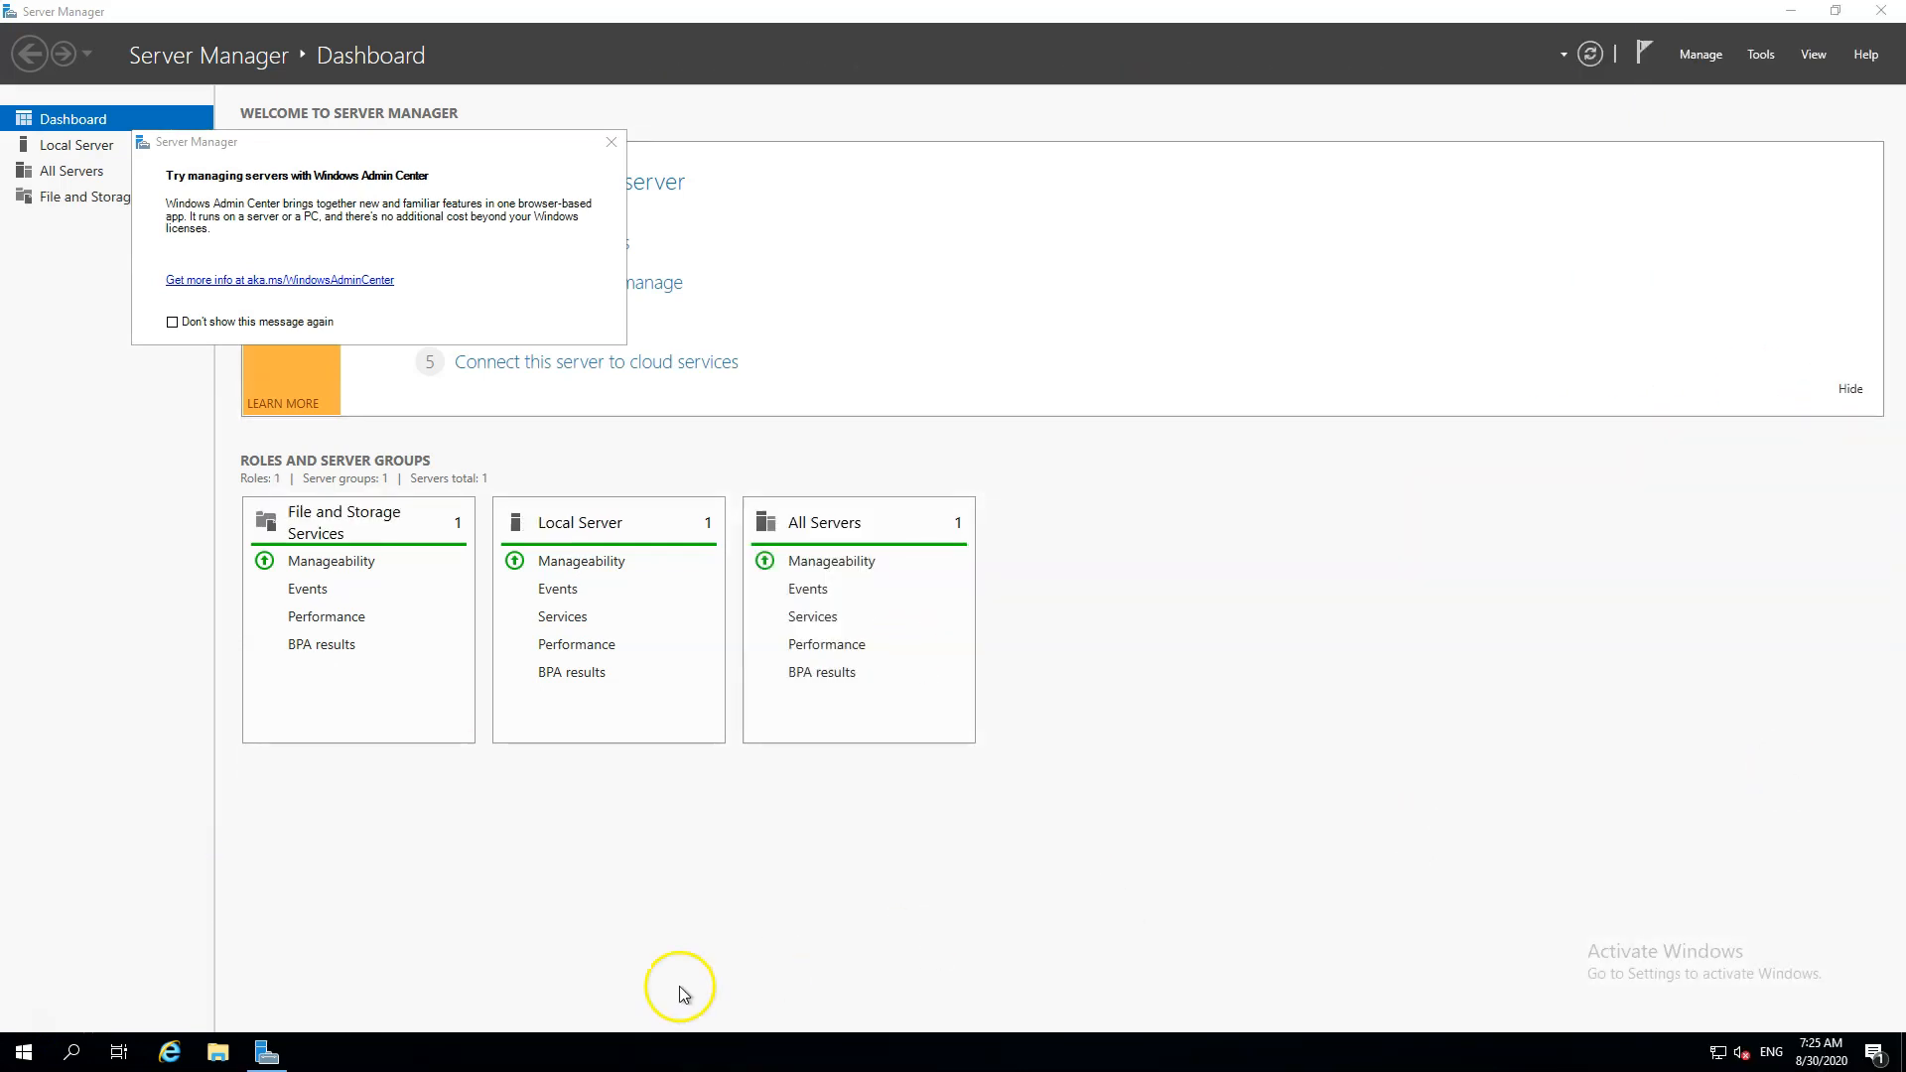
click(169, 1053)
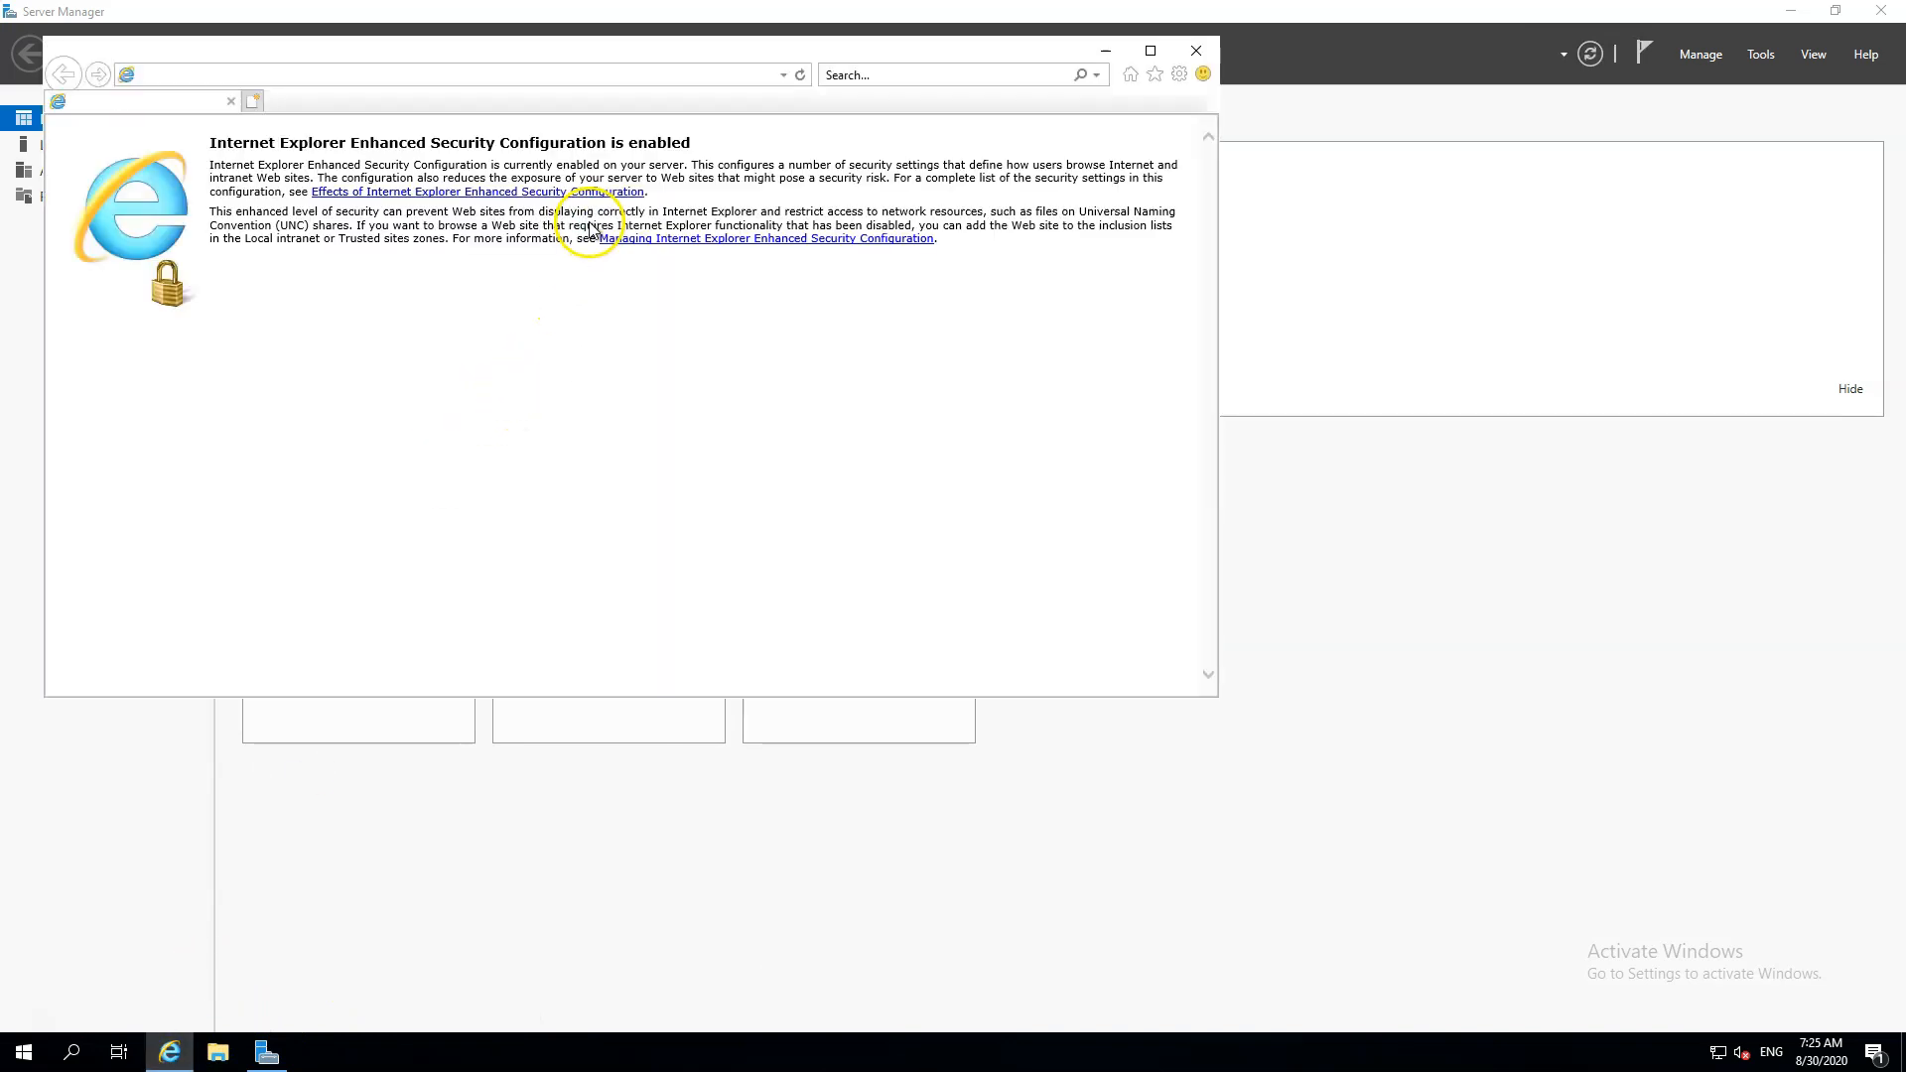
click(765, 529)
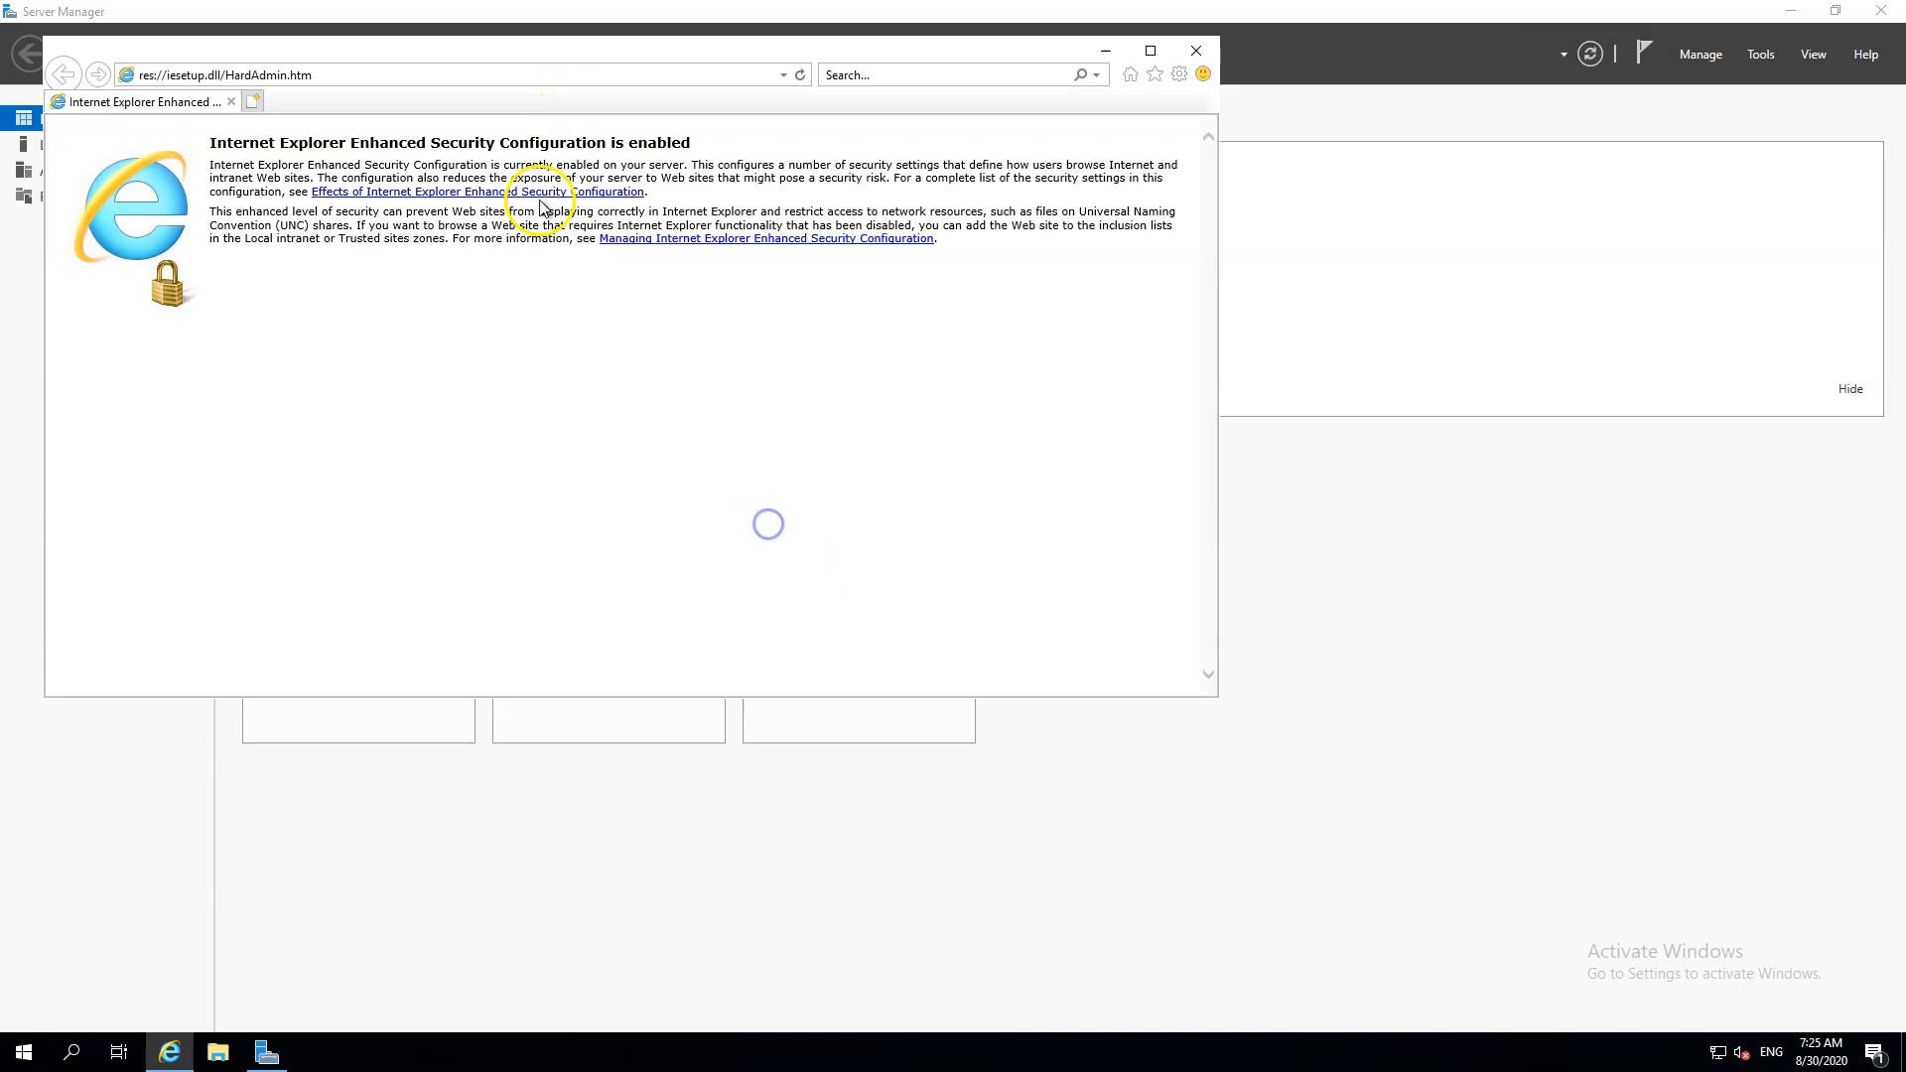
click(510, 73)
text(http)
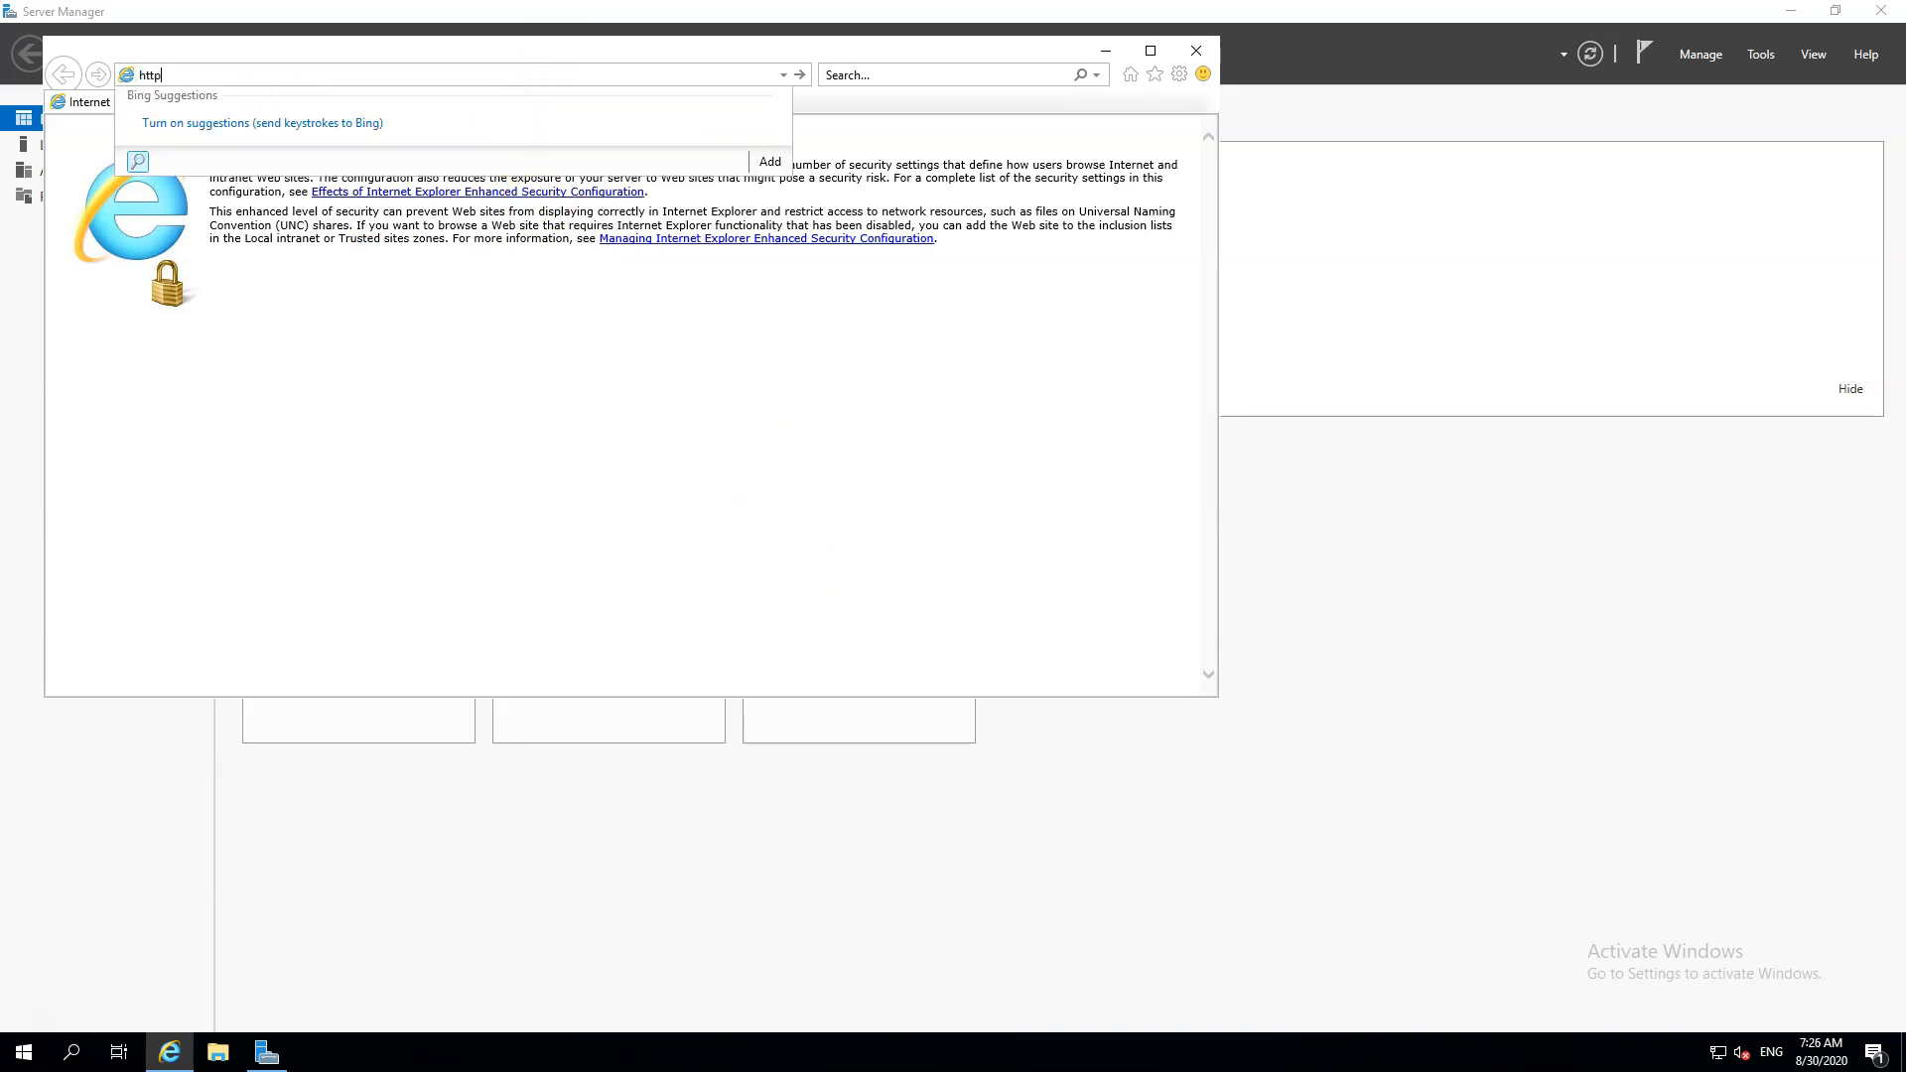
text(://download.sysinternals.com/files/CPUSTRES.zip)
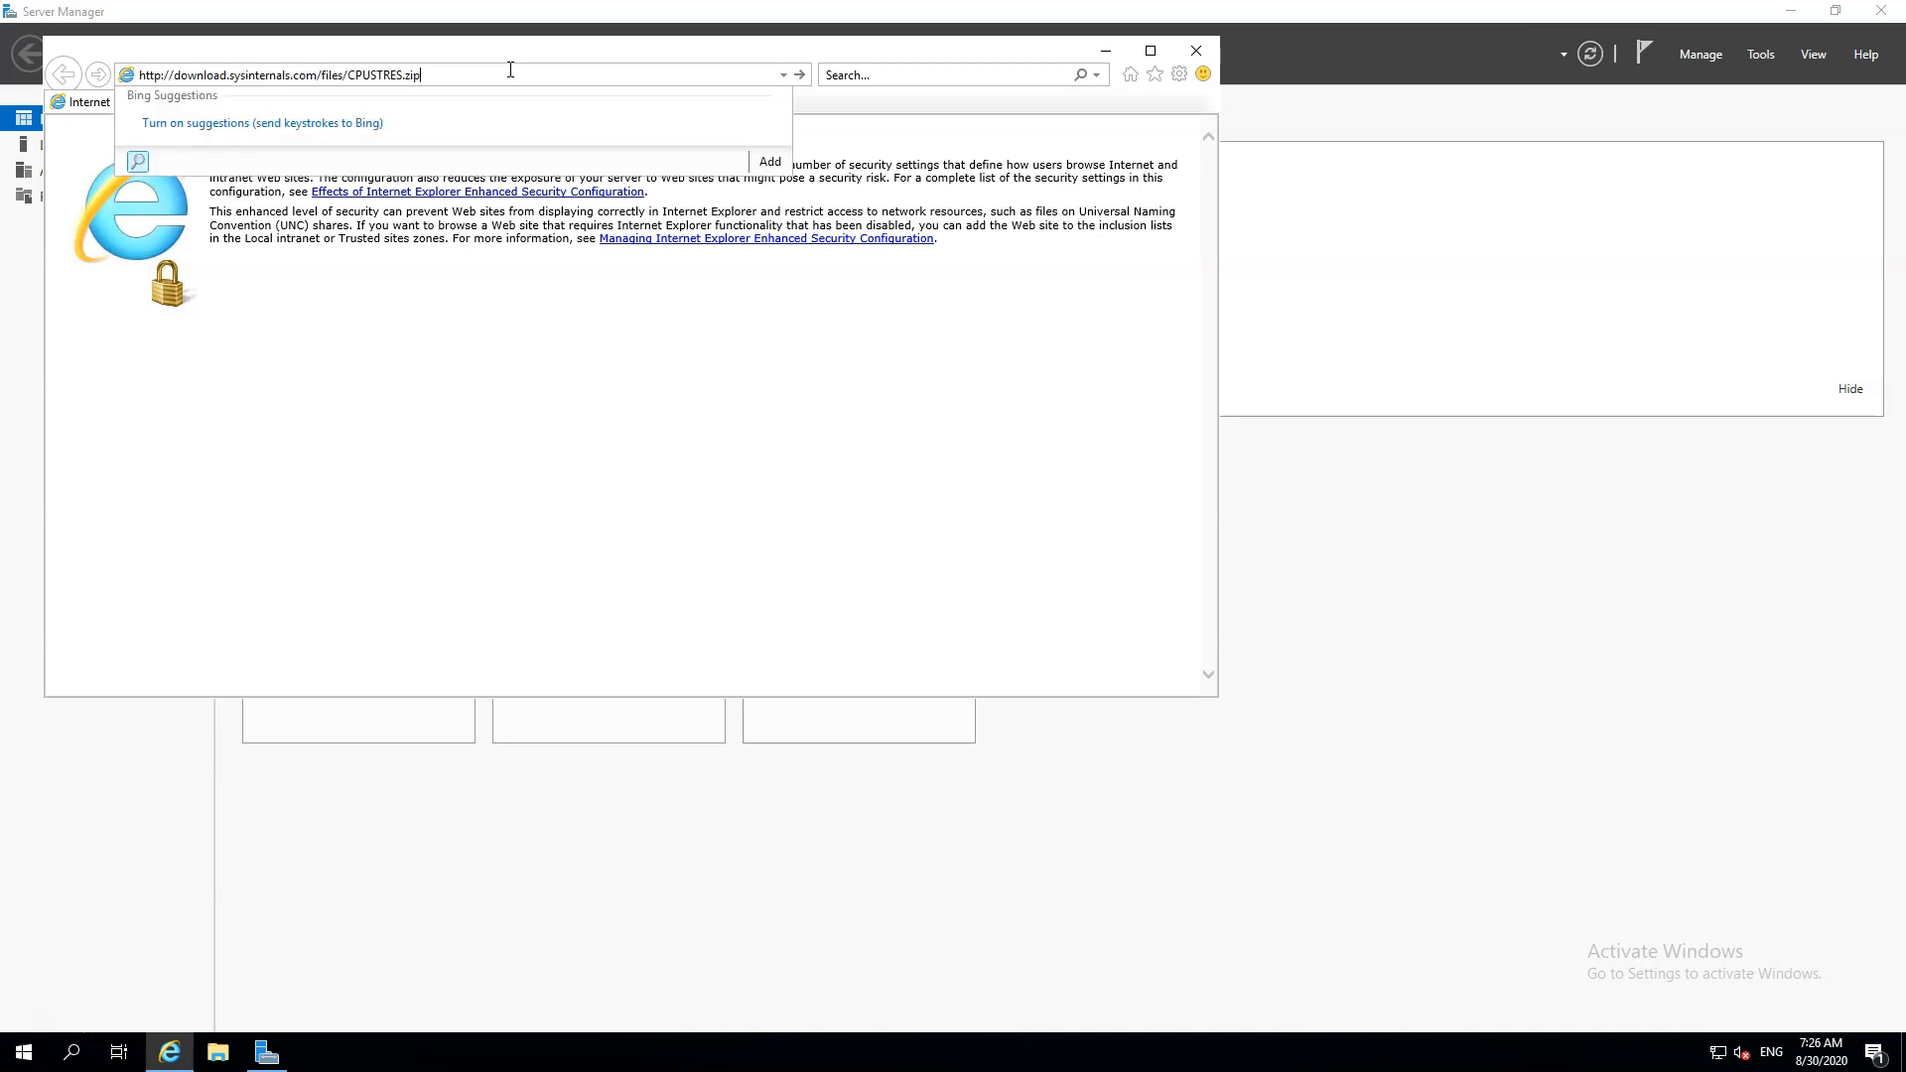
key(Return)
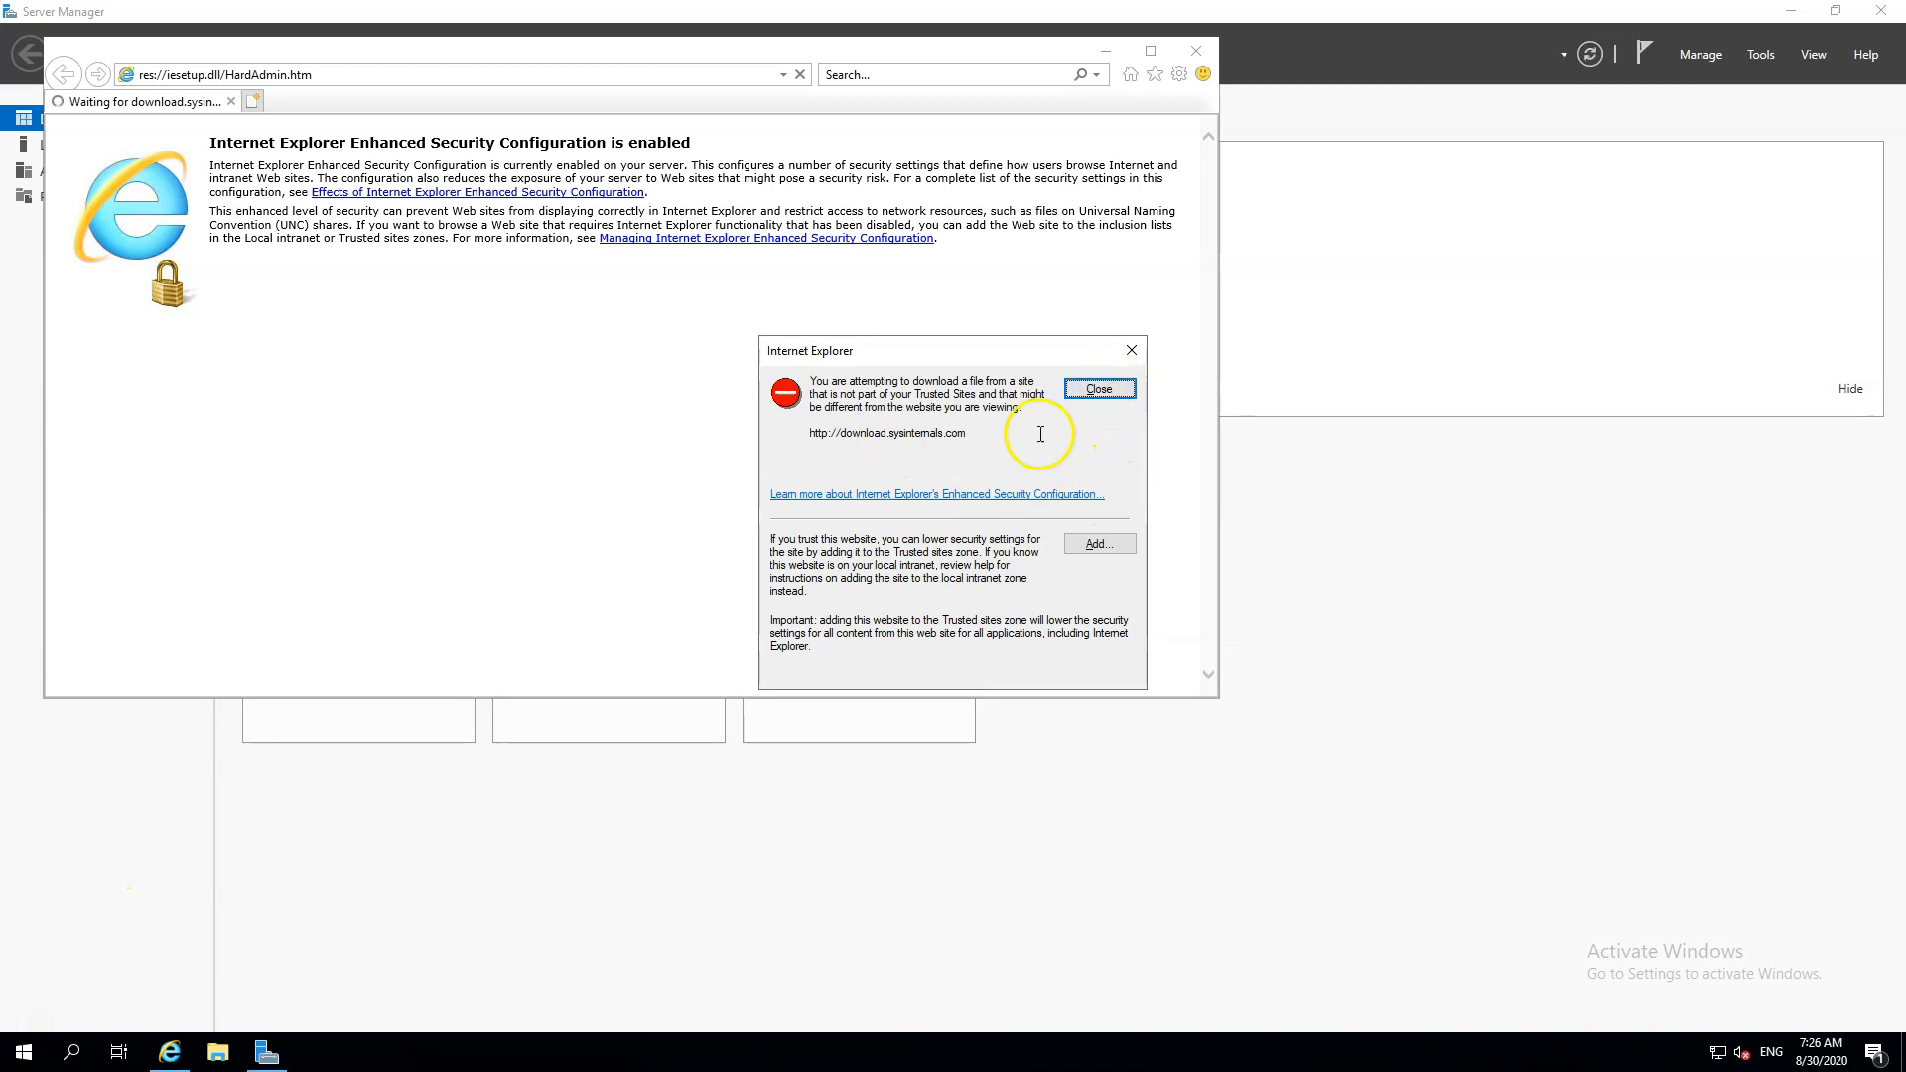
click(1092, 544)
click(1088, 500)
click(1091, 681)
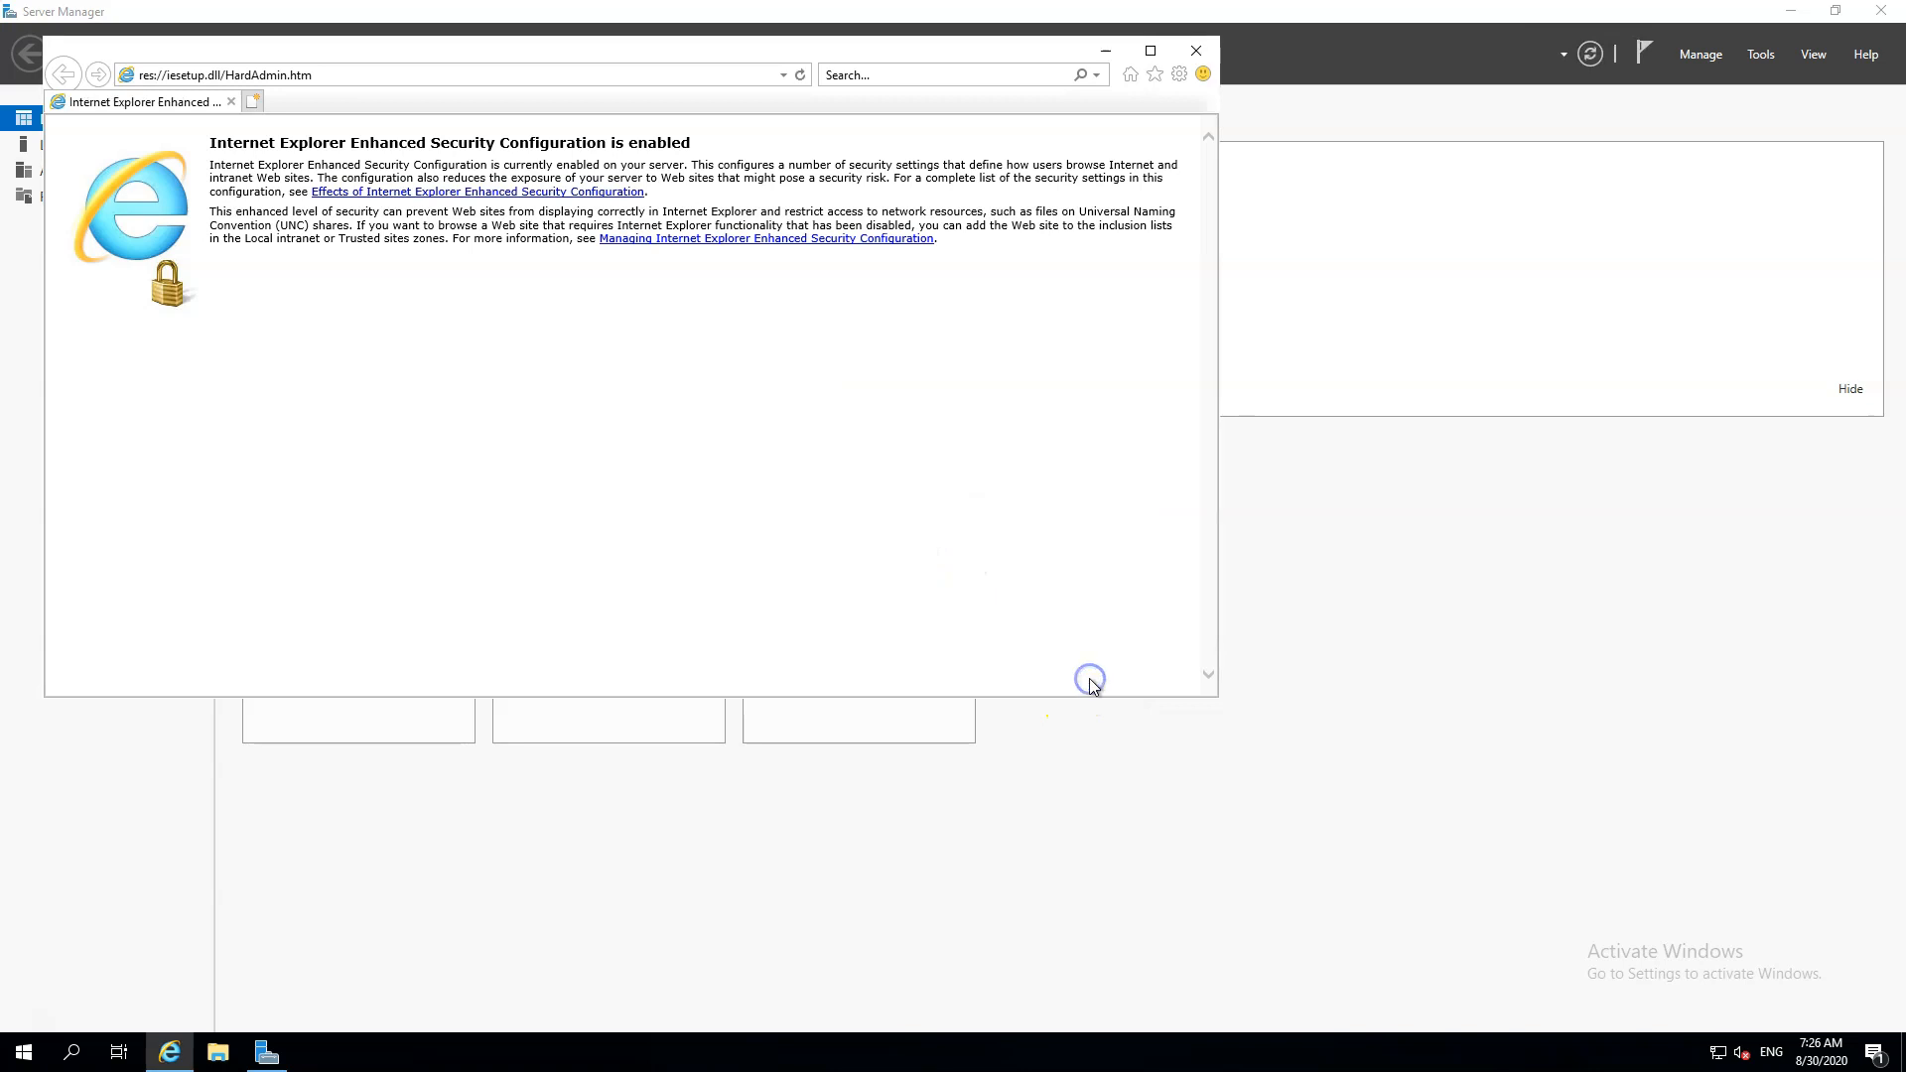
click(447, 77)
text(http://download.sysinternals.com/files/CPUSTRES.zip)
key(Return)
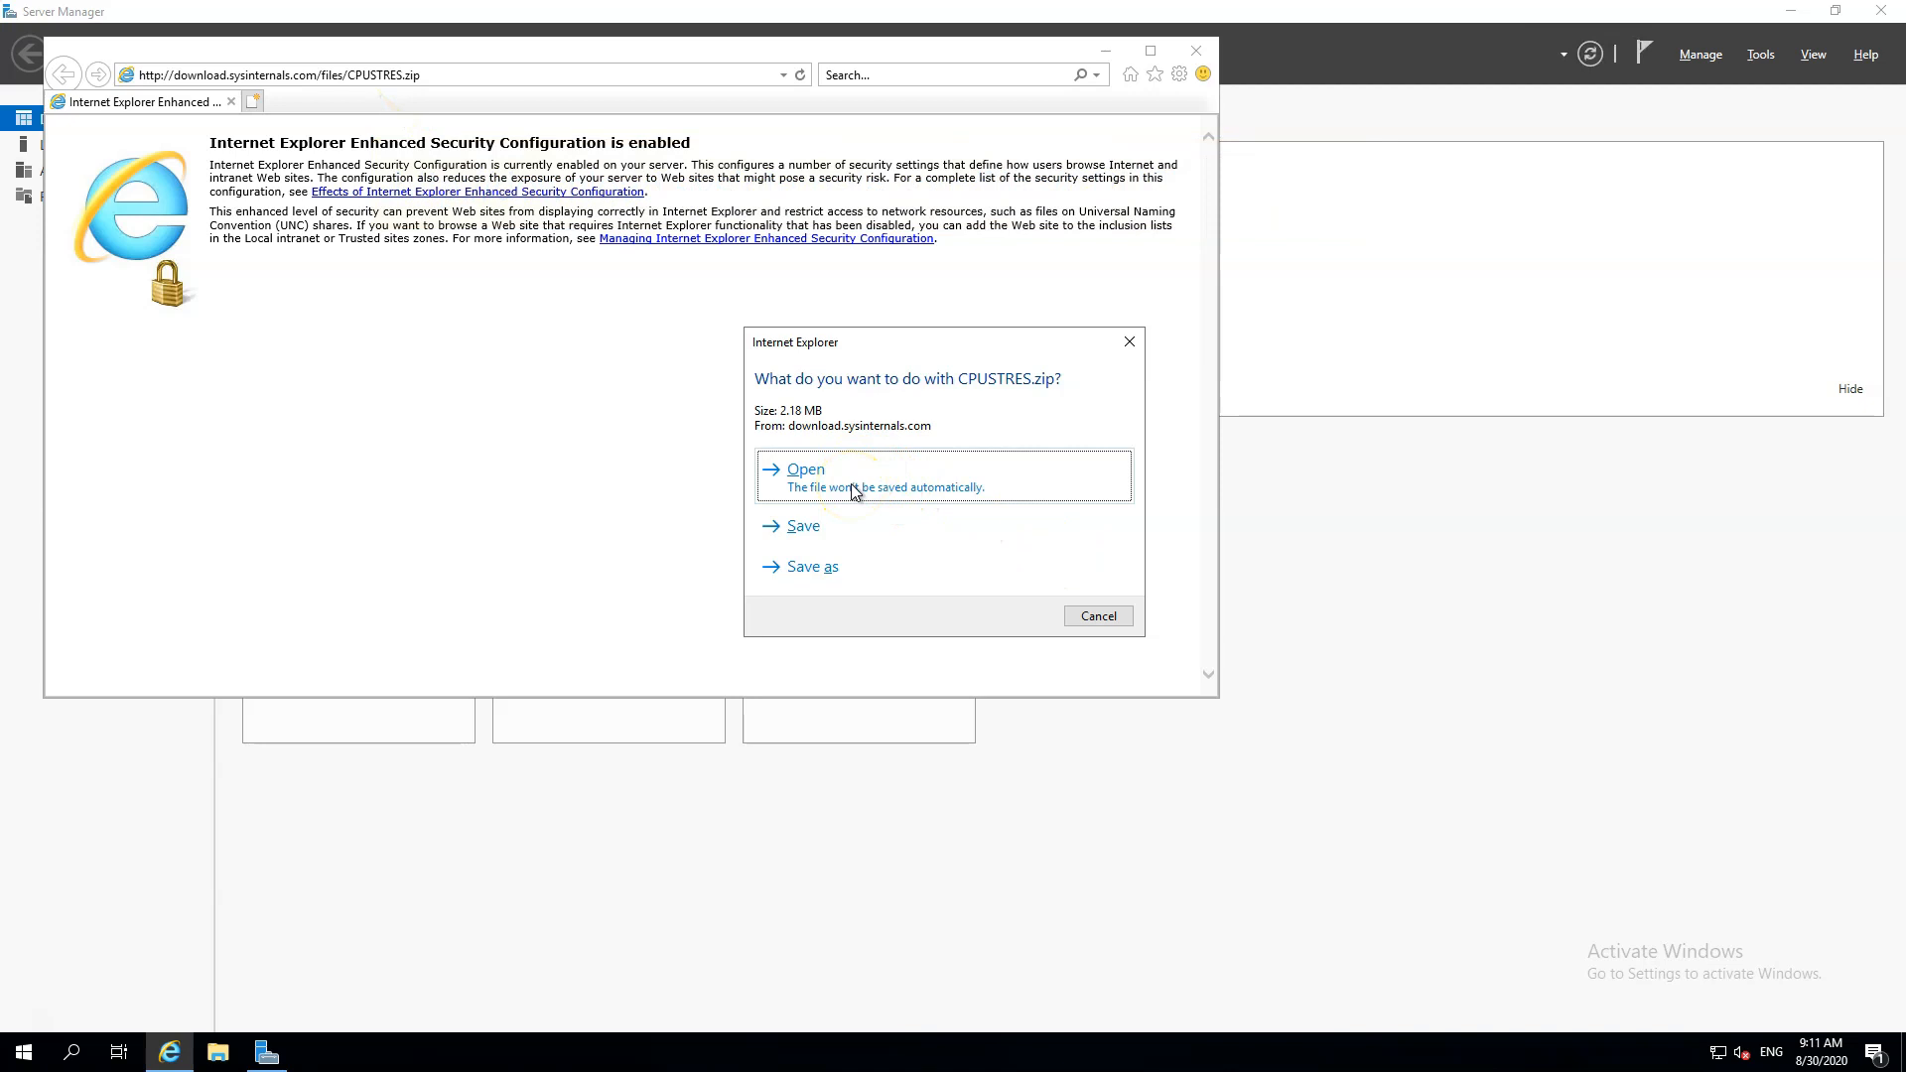
click(797, 486)
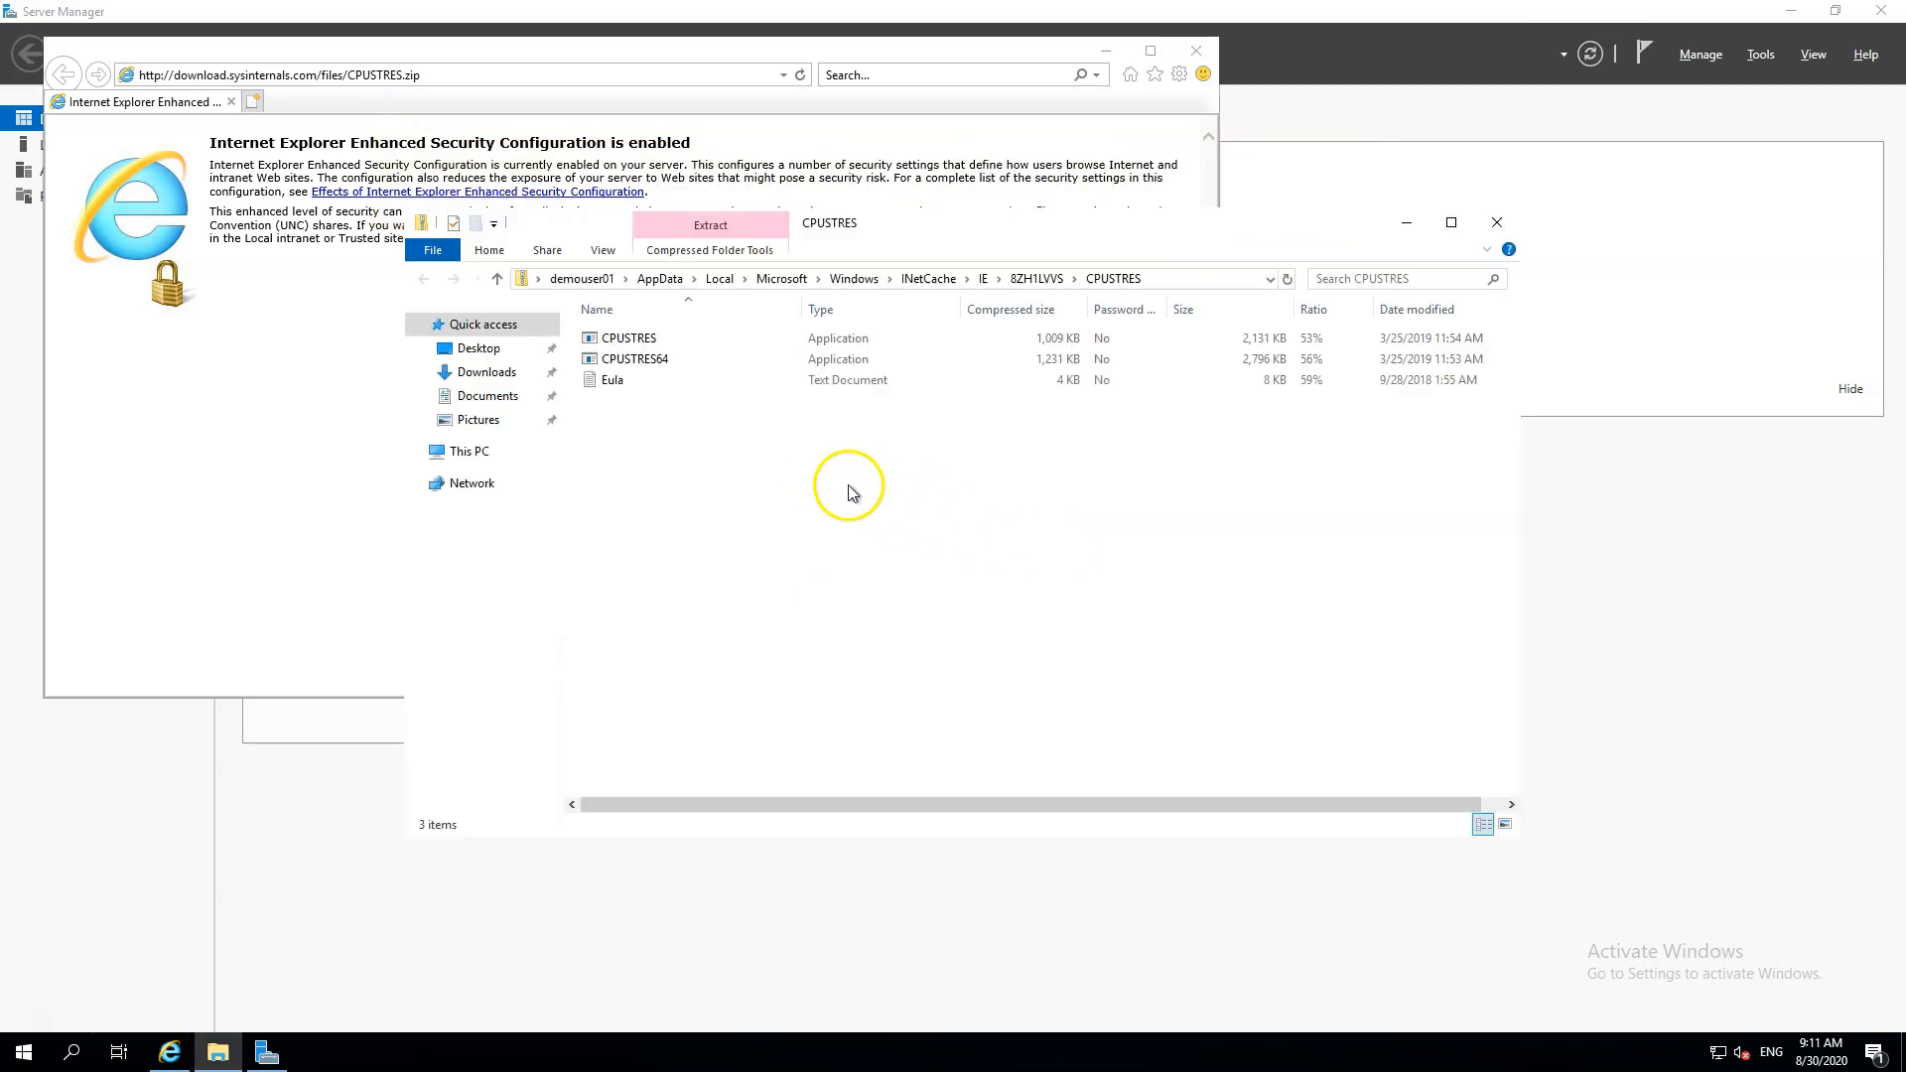
Extract all files of the archive to the Documents\CPUSTRES folder and launch the extracted CPUSTRES64 application.
double_click(647, 361)
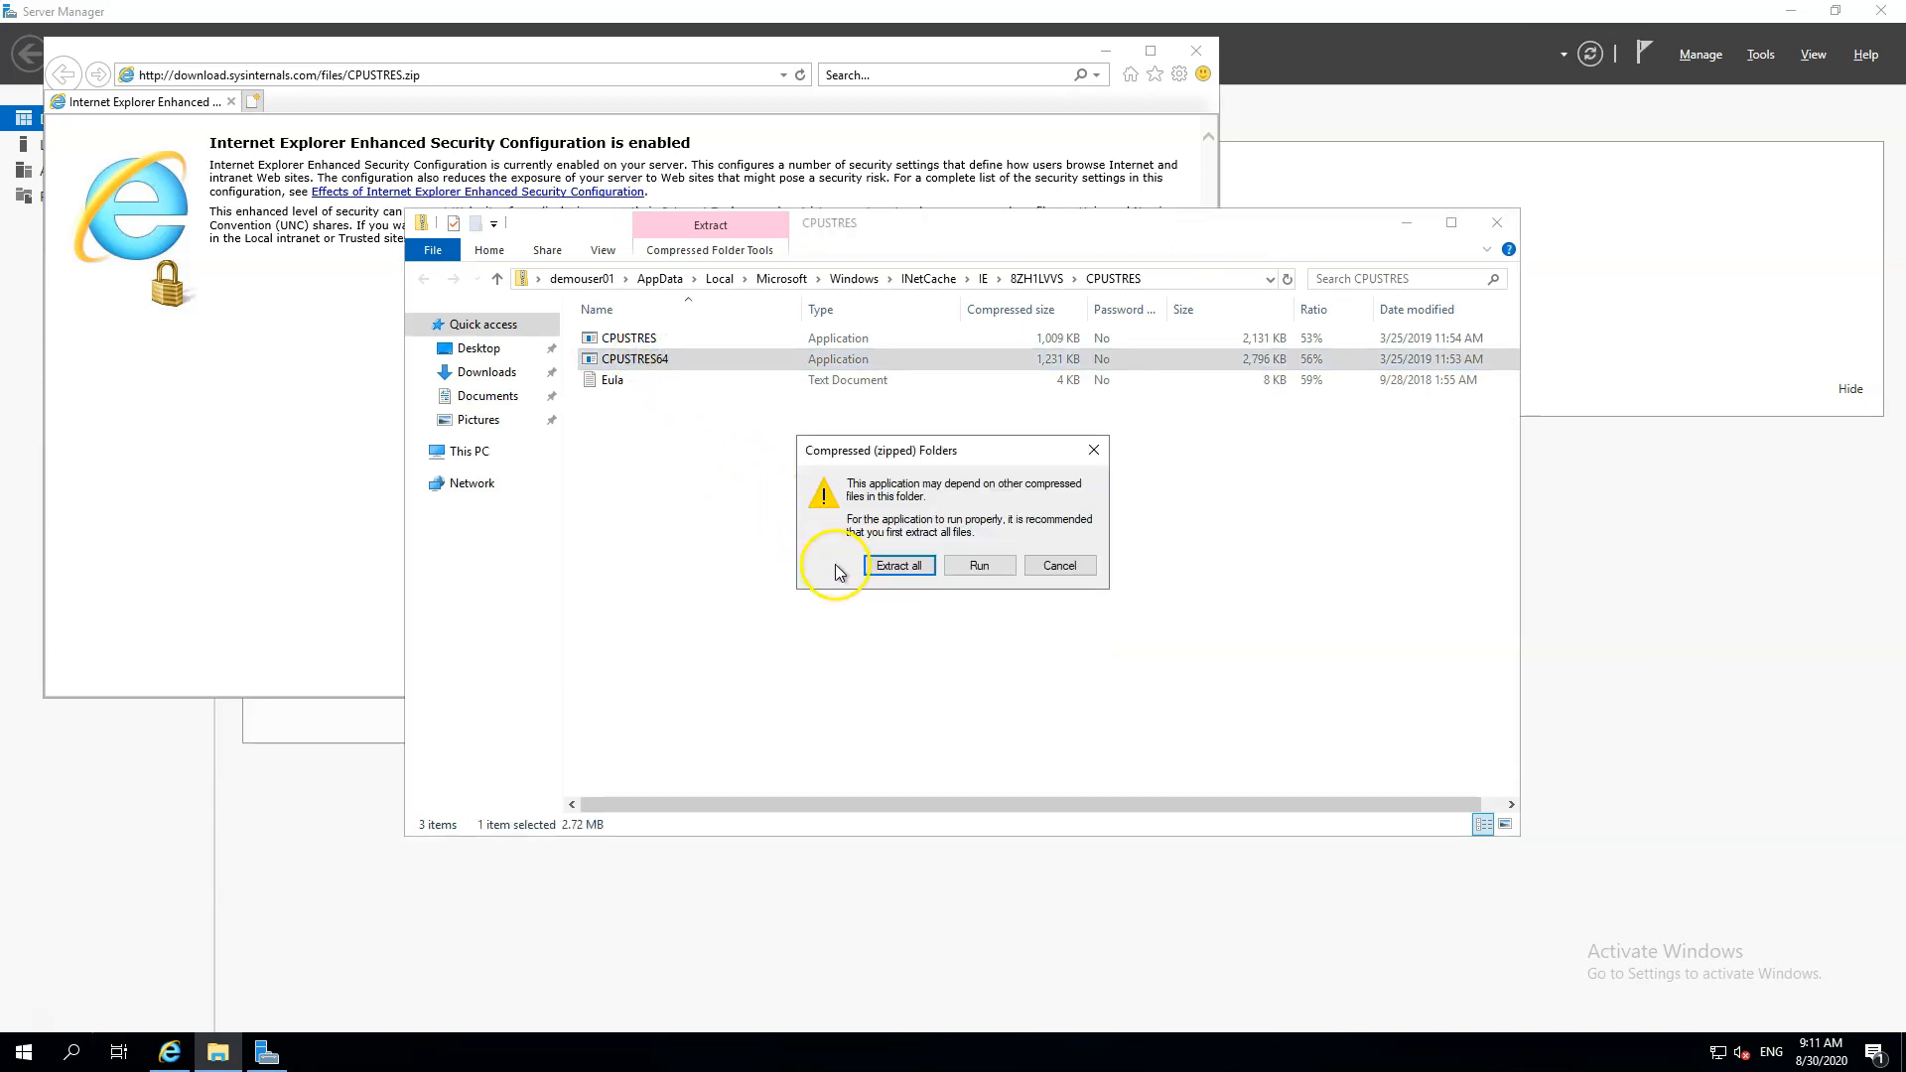
click(897, 568)
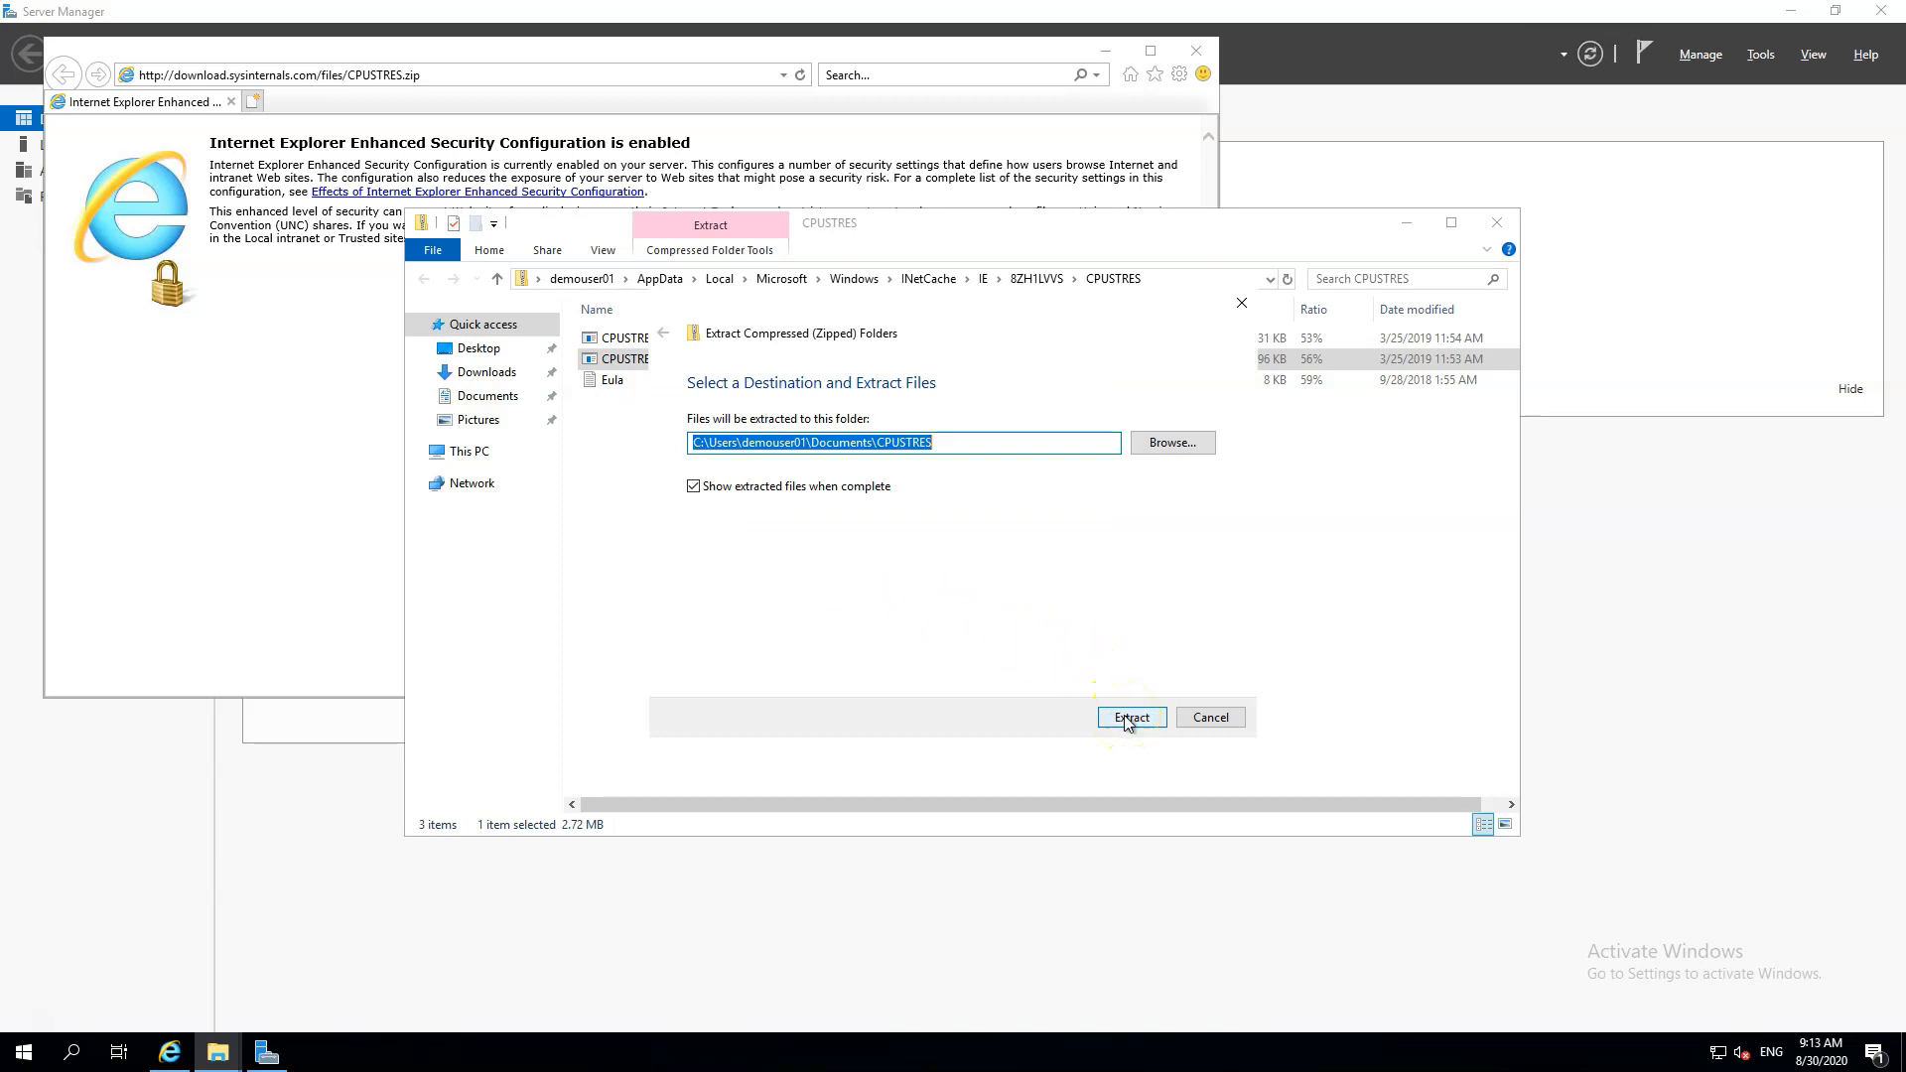
click(1130, 717)
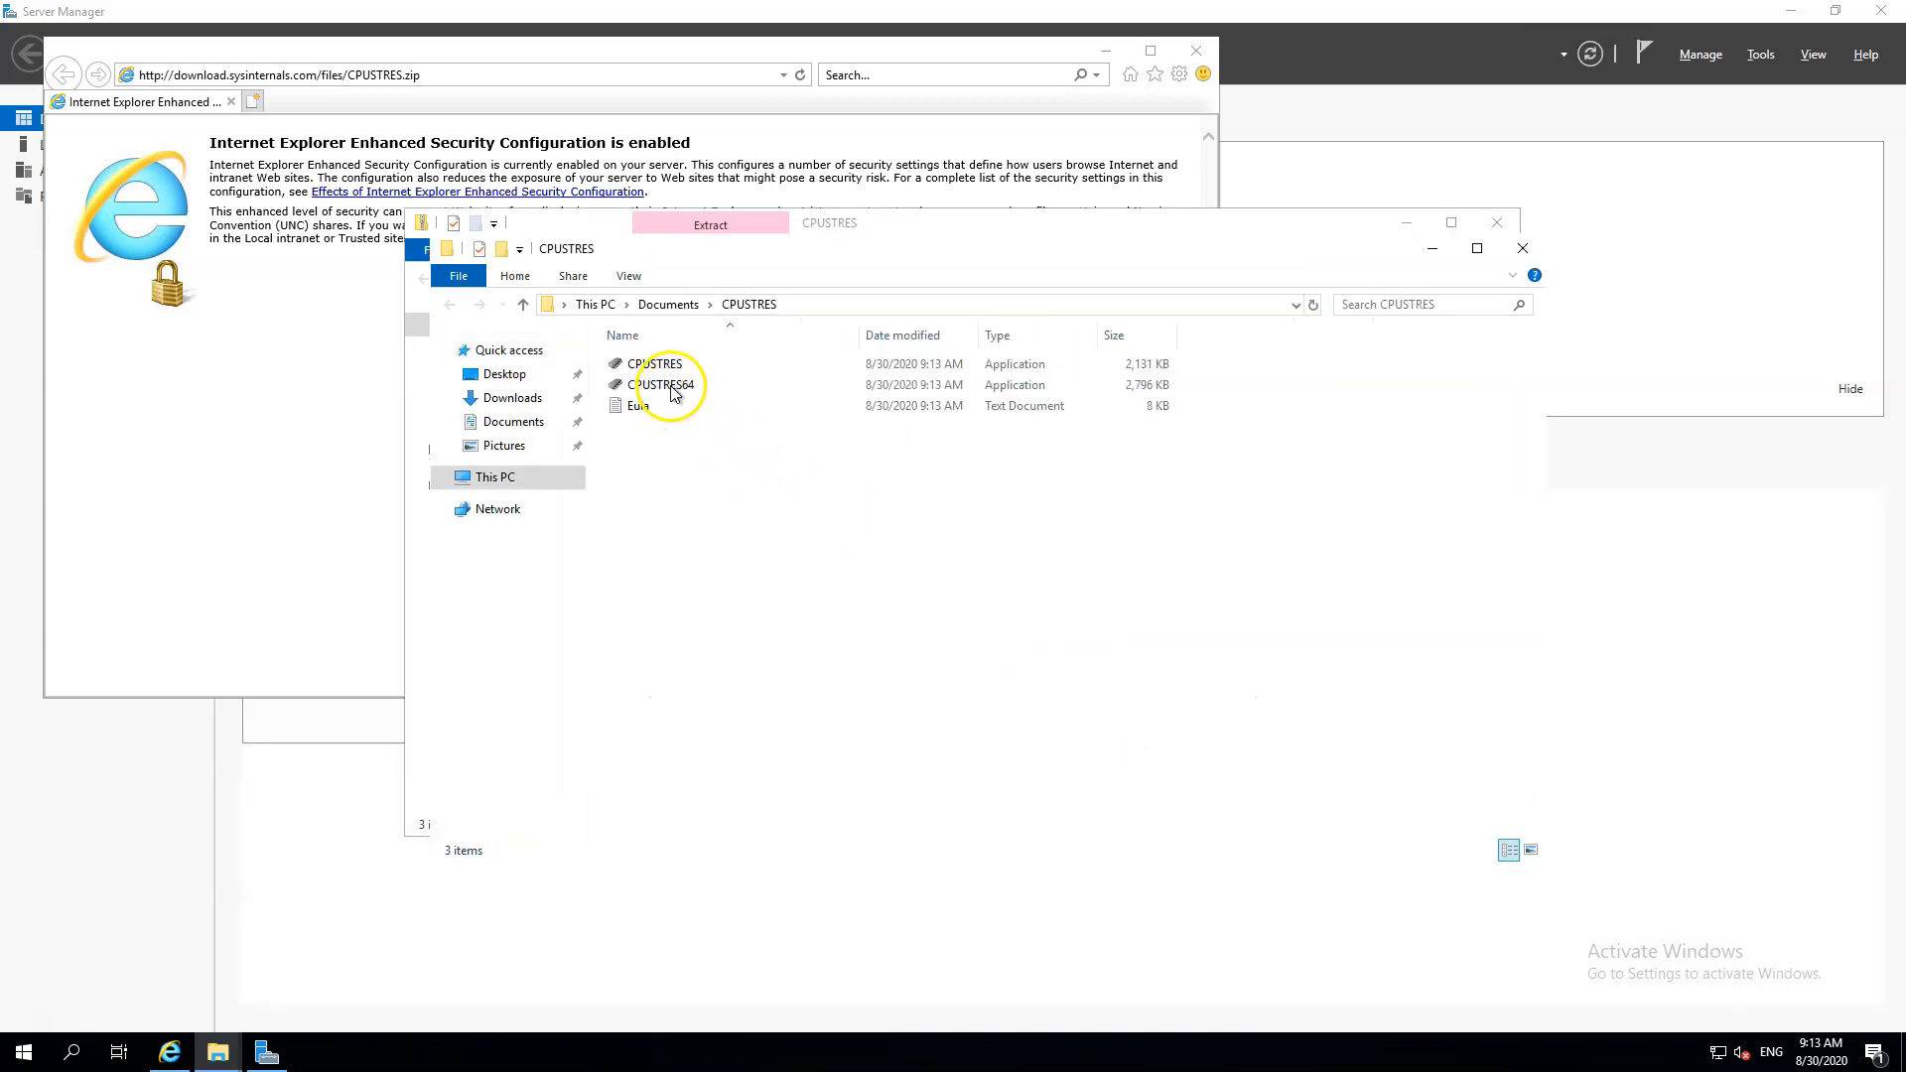
double_click(671, 388)
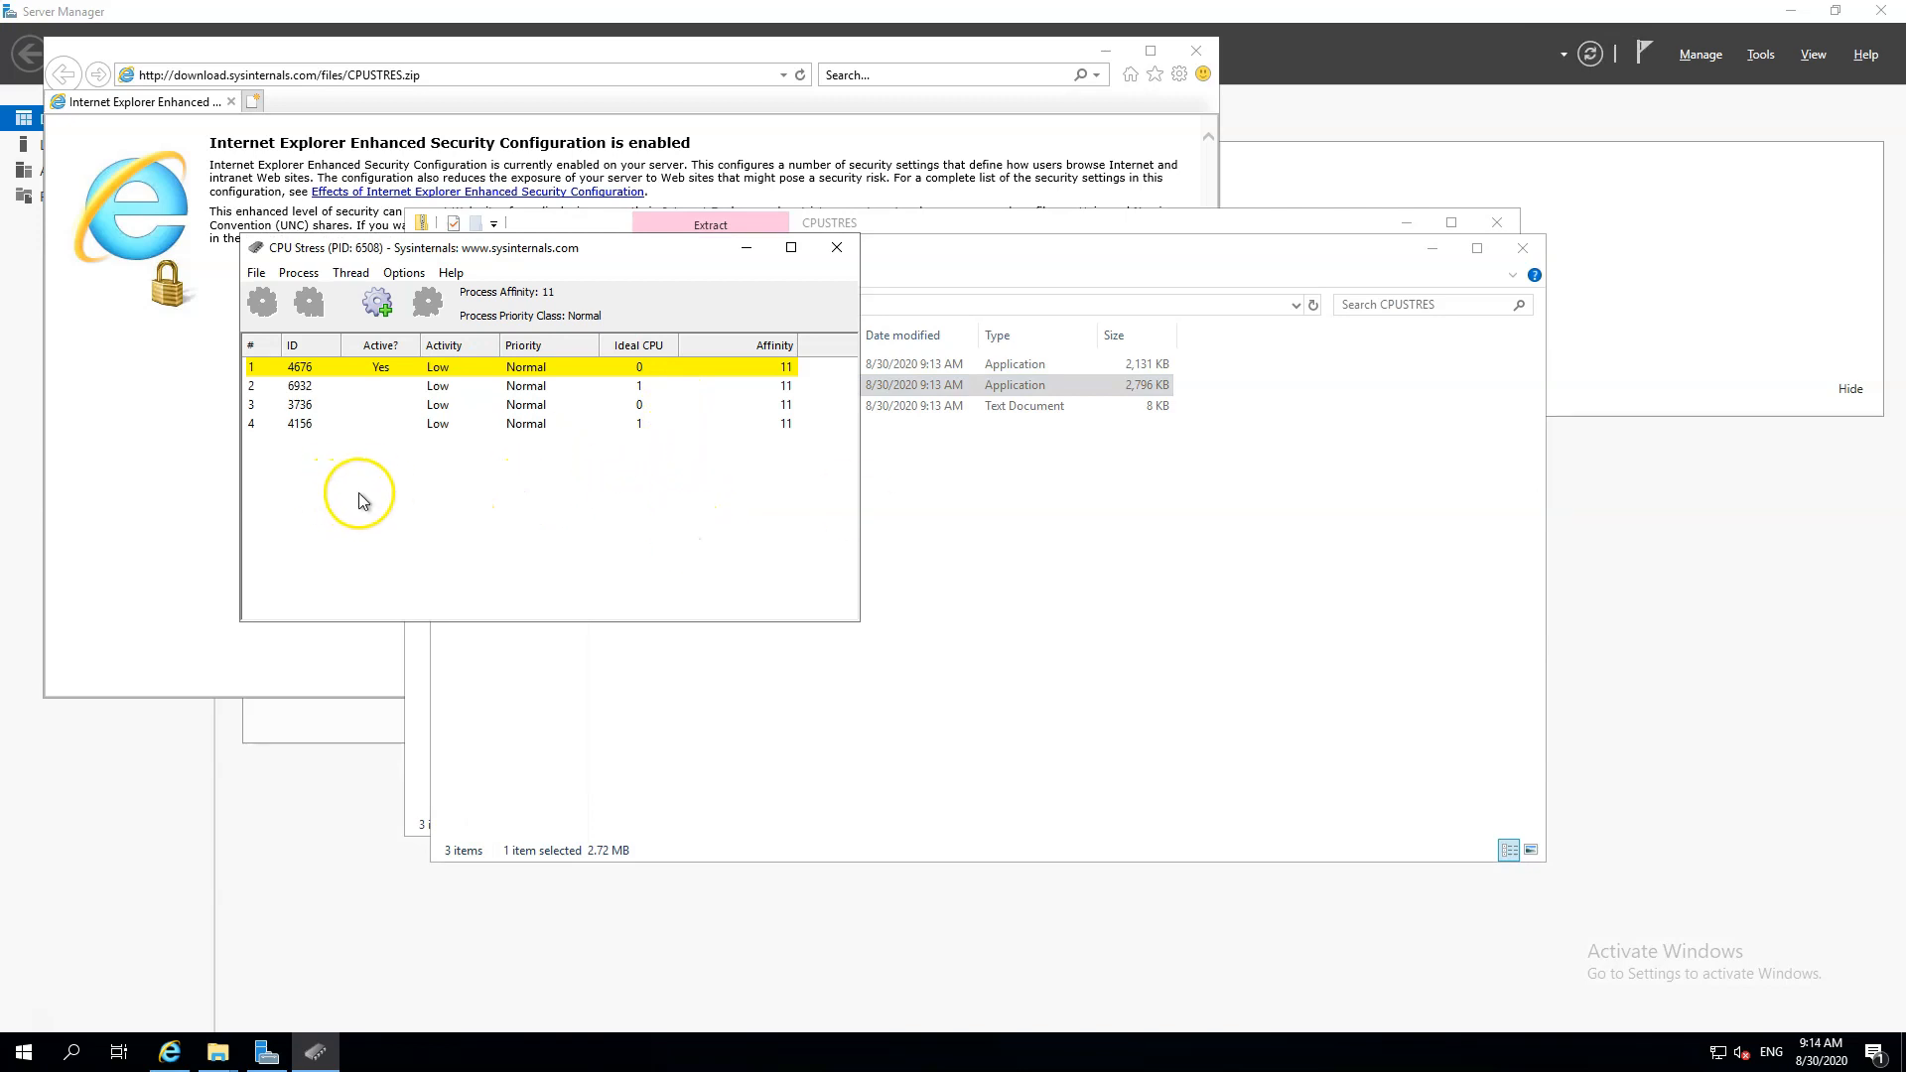
Activate thread 1 in CPU Stress and set its activity level to Maximum (100%).
click(384, 369)
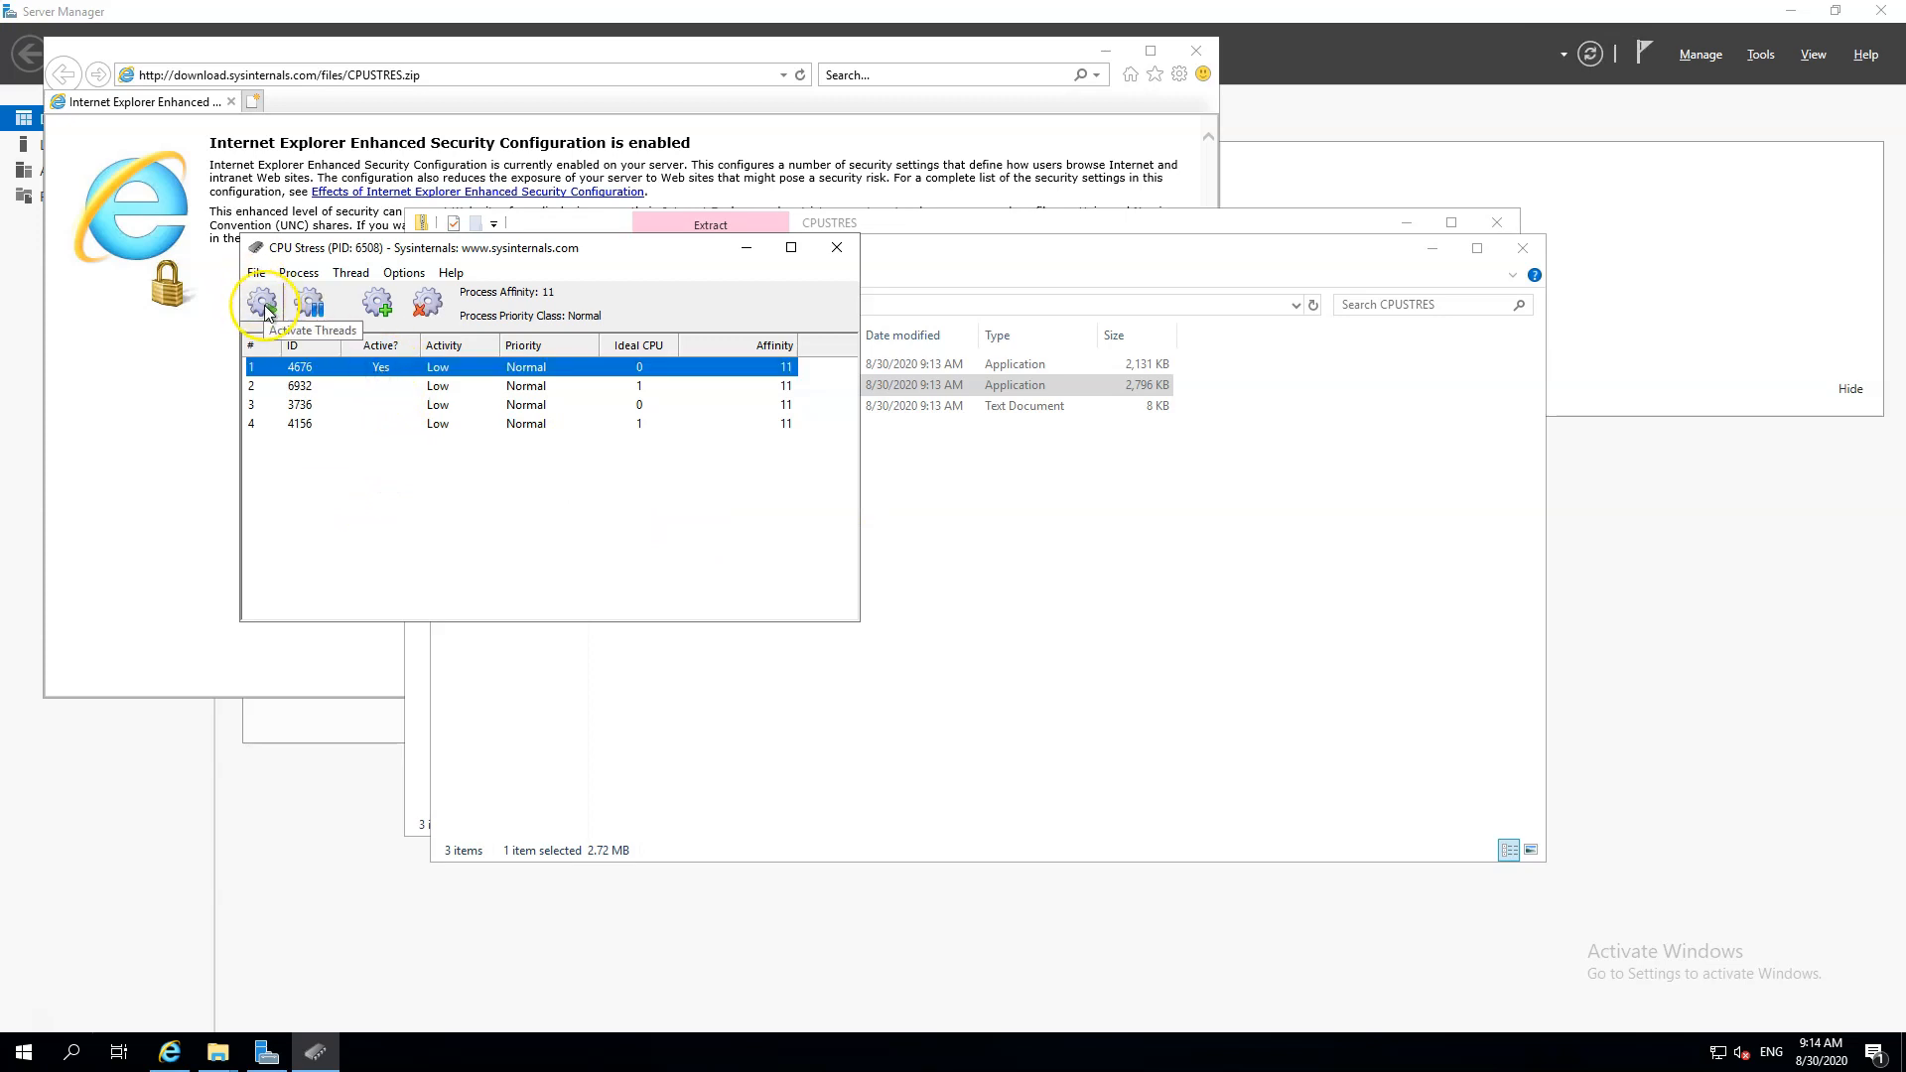
click(264, 303)
click(384, 392)
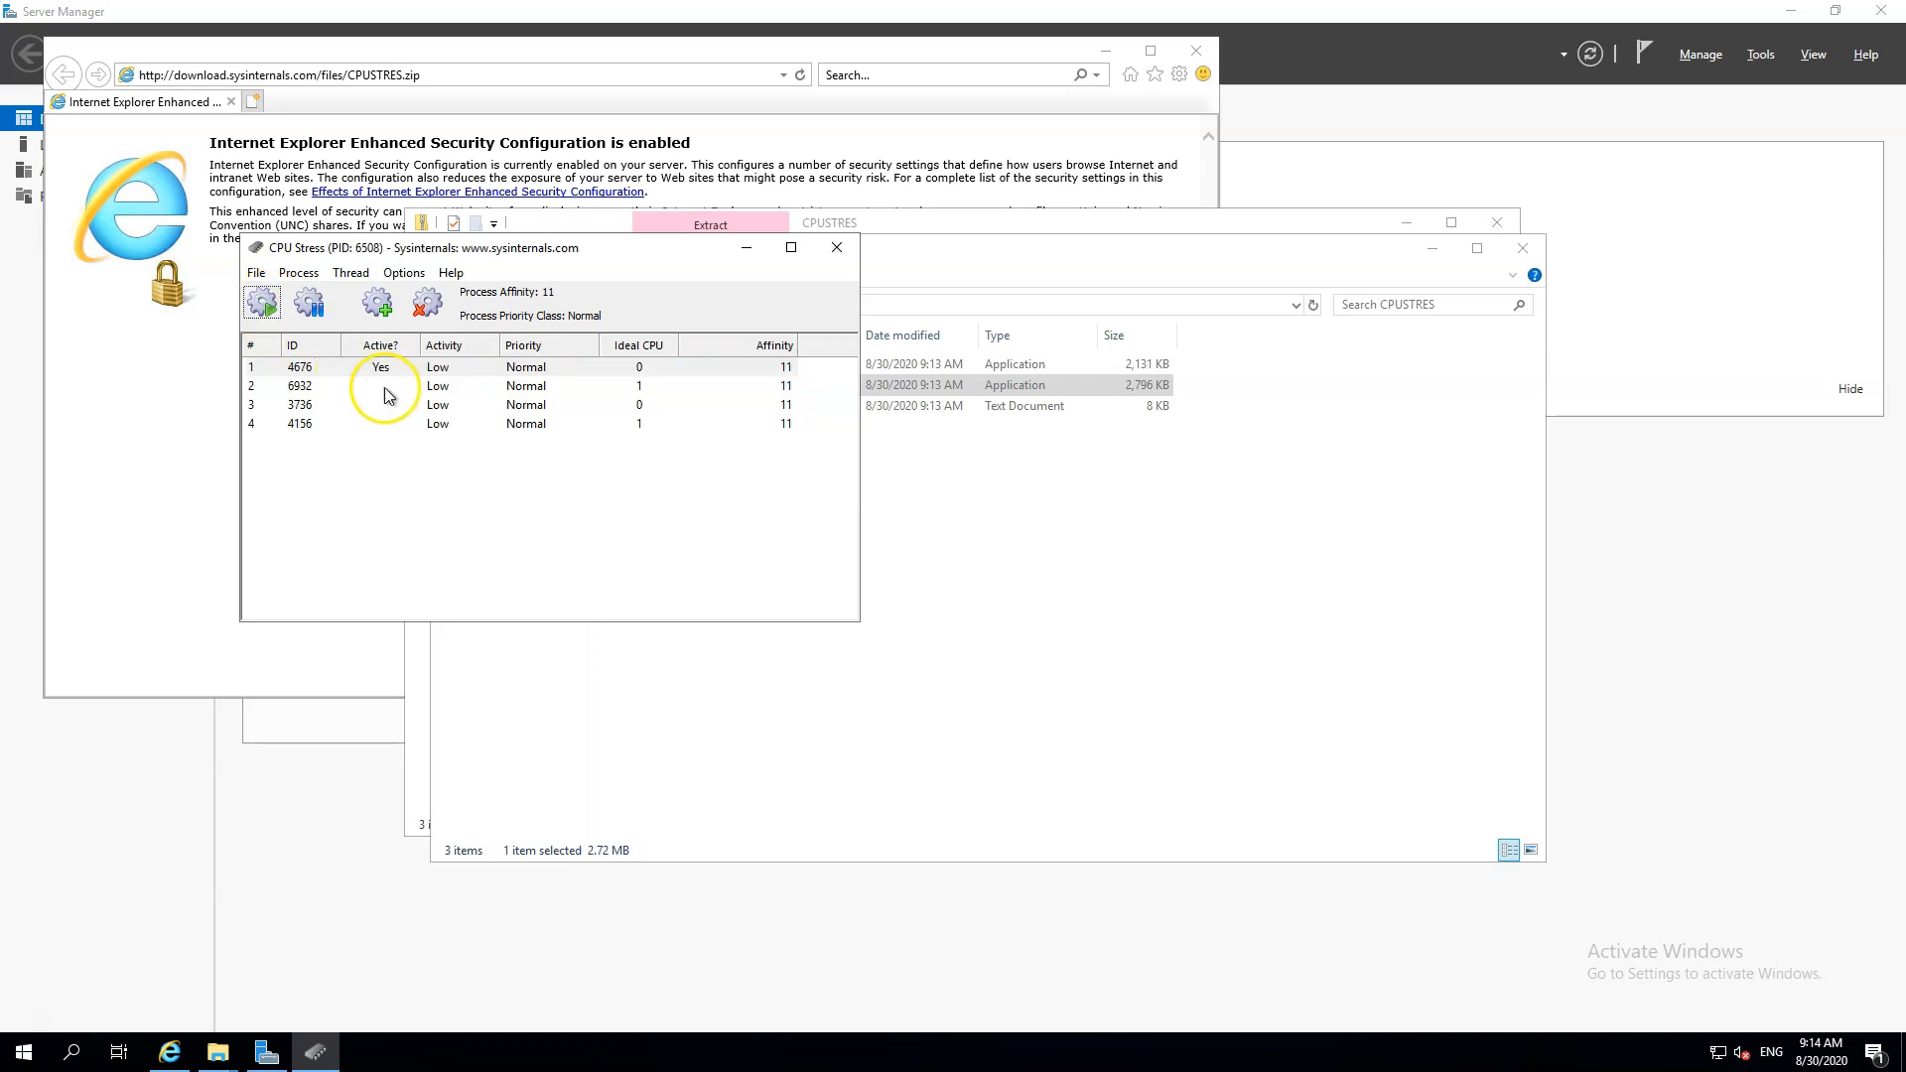
click(316, 370)
right_click(315, 369)
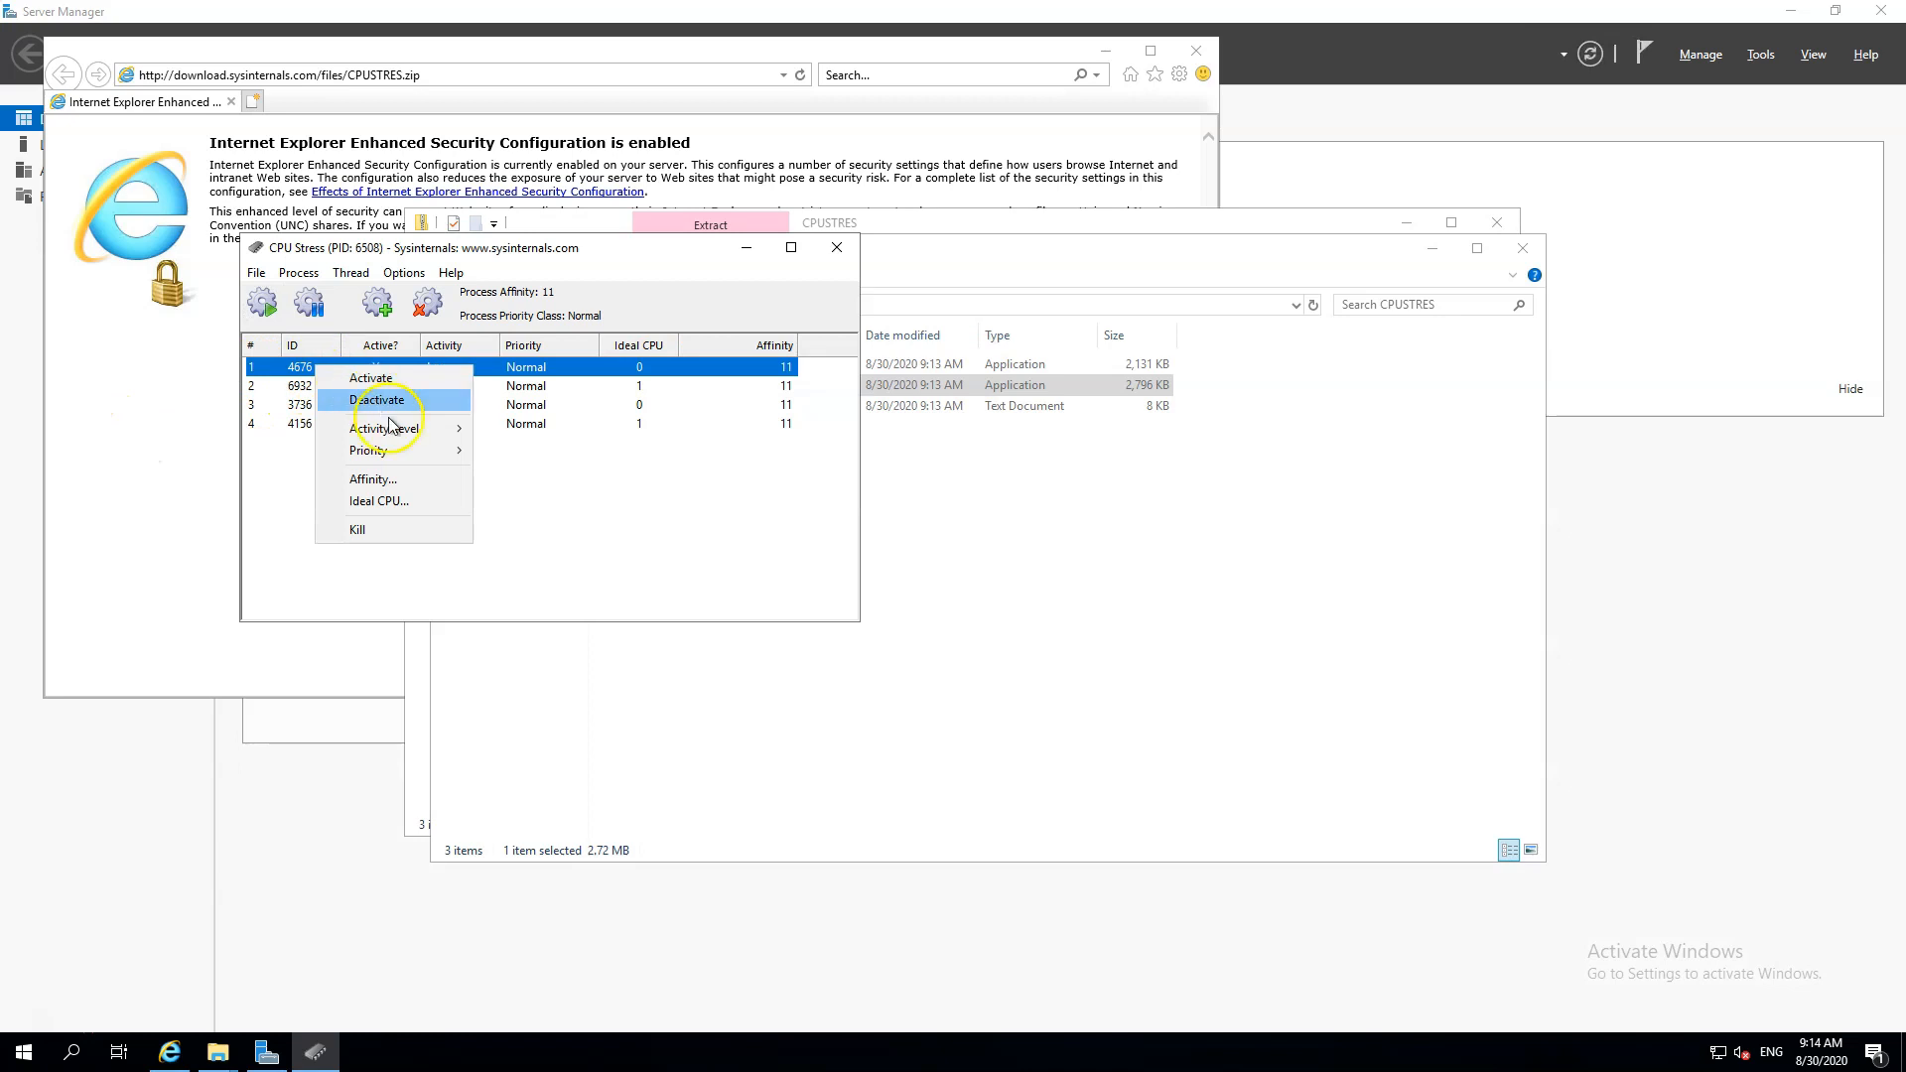
click(427, 432)
click(534, 483)
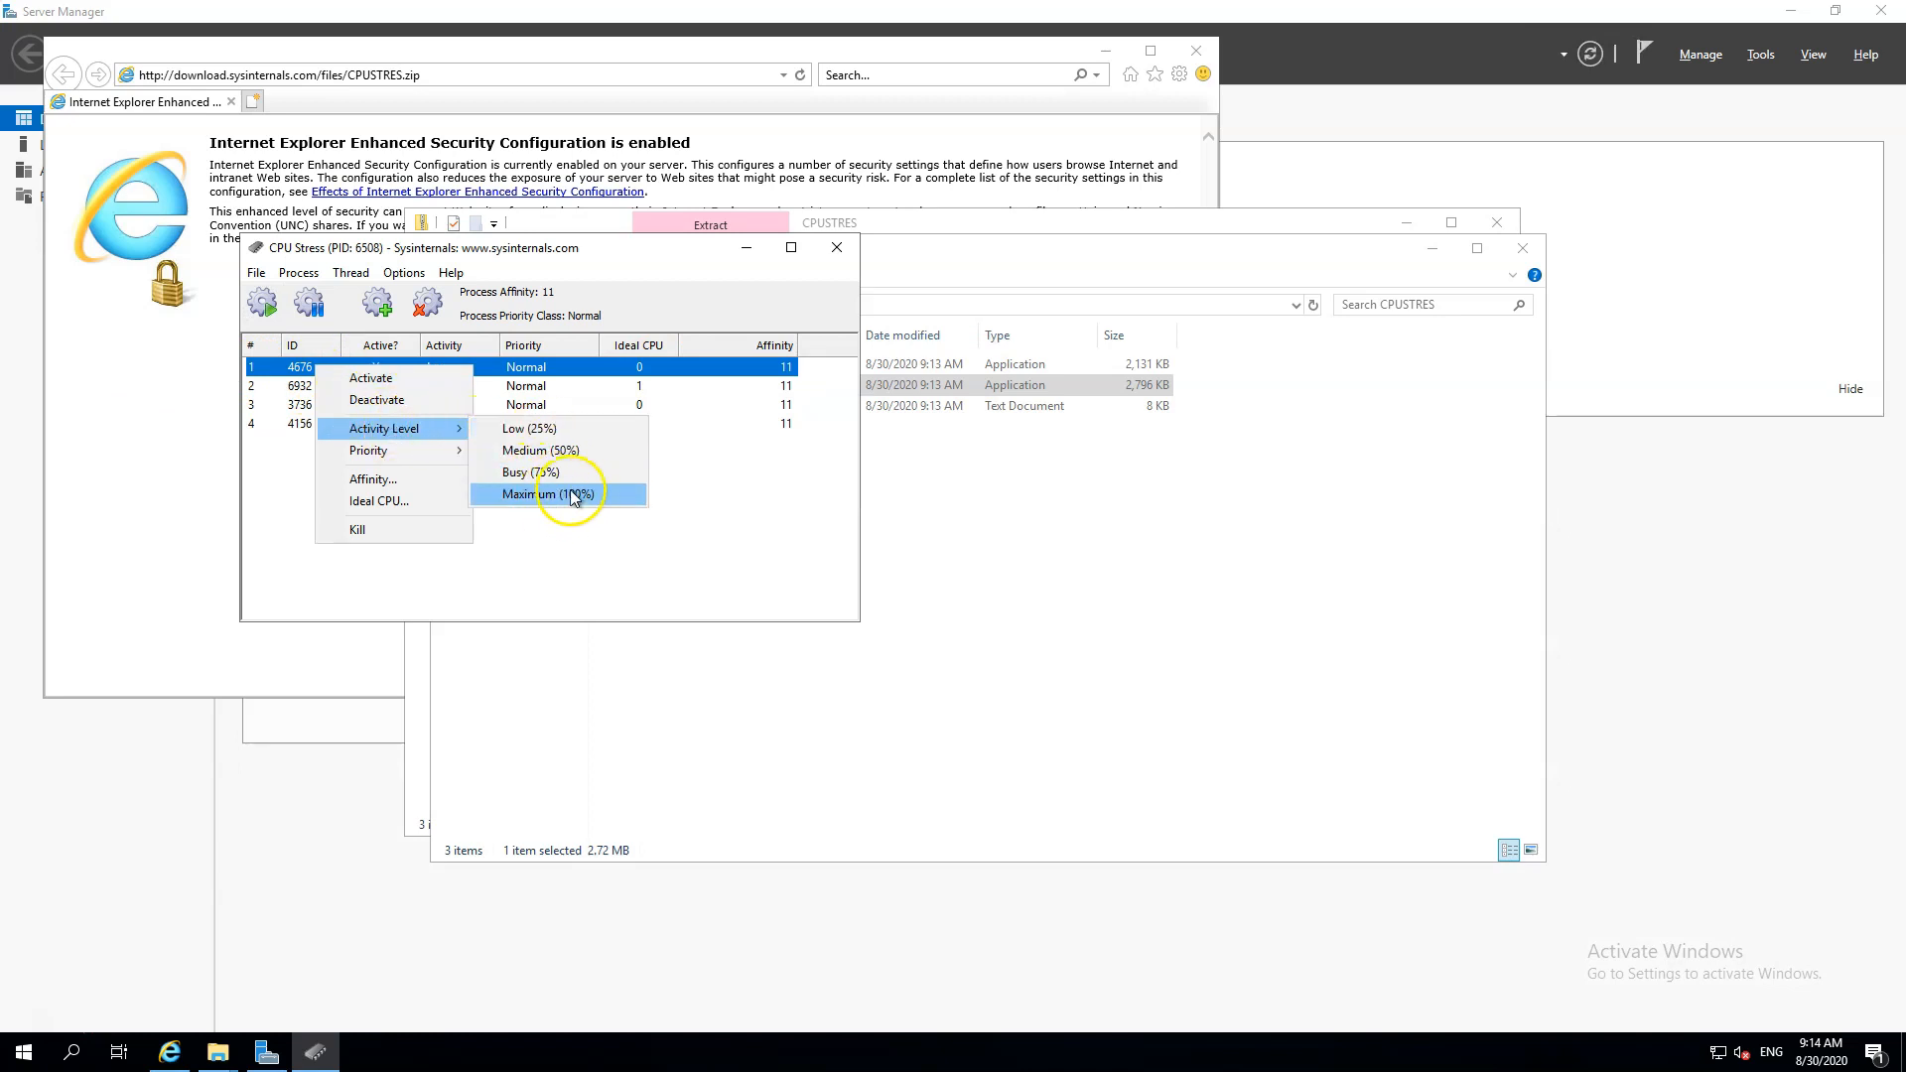
click(569, 497)
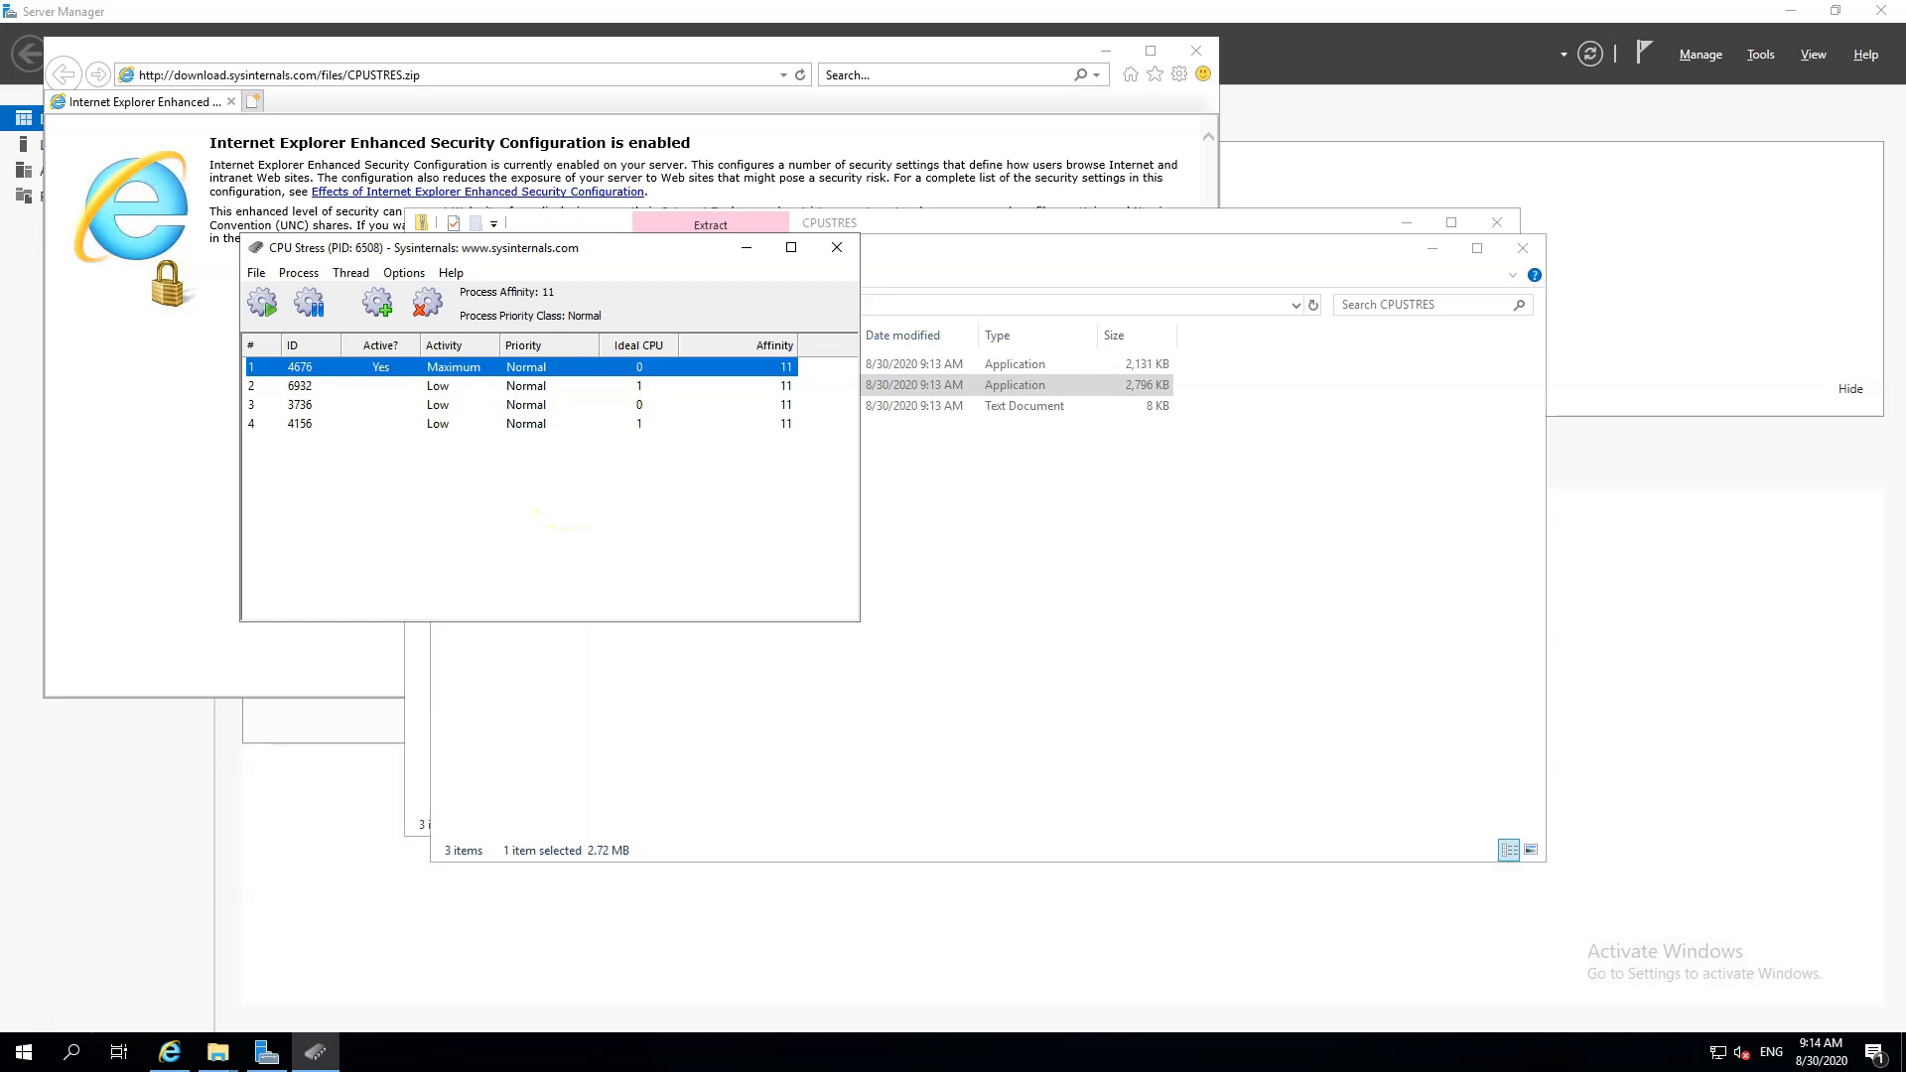
Open Task Manager on the remote instance with more details and show the CPU performance graph beside CPU Stress.
click(1457, 571)
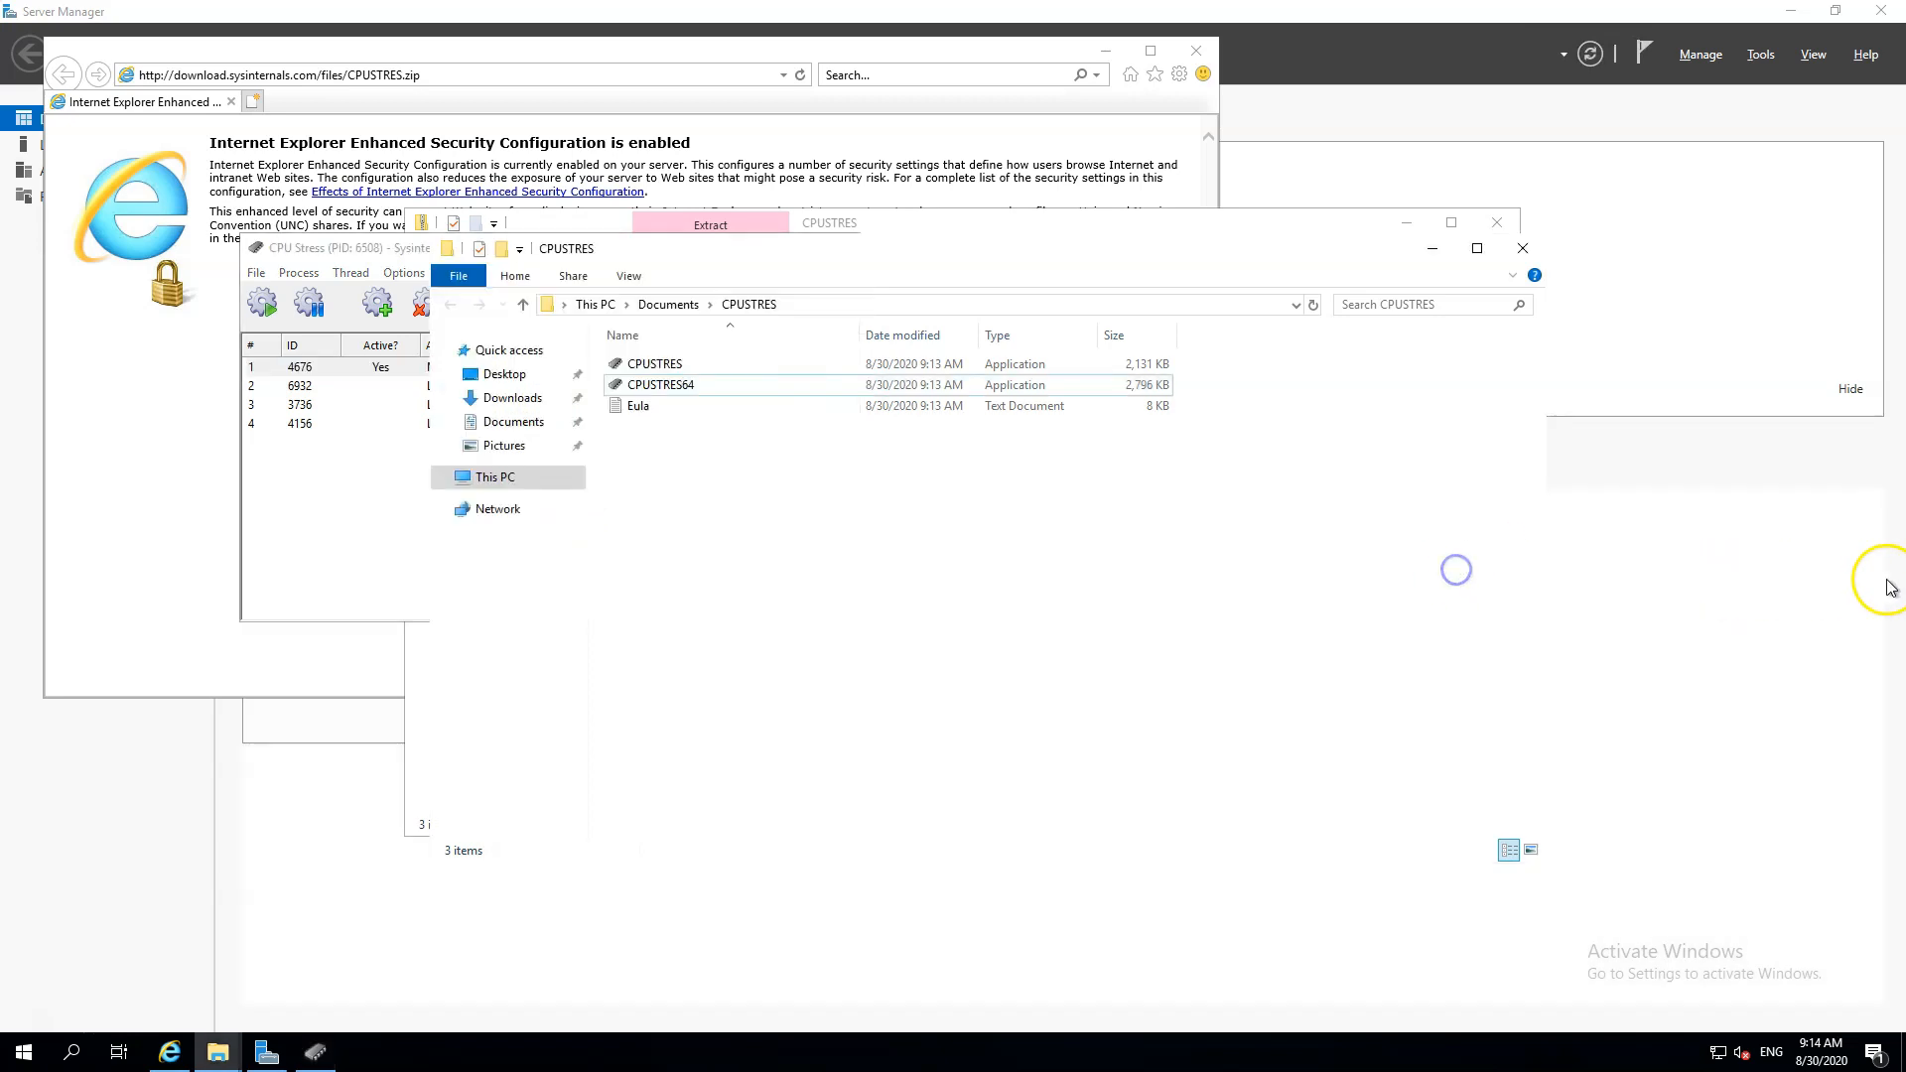
right_click(1500, 1050)
click(1570, 953)
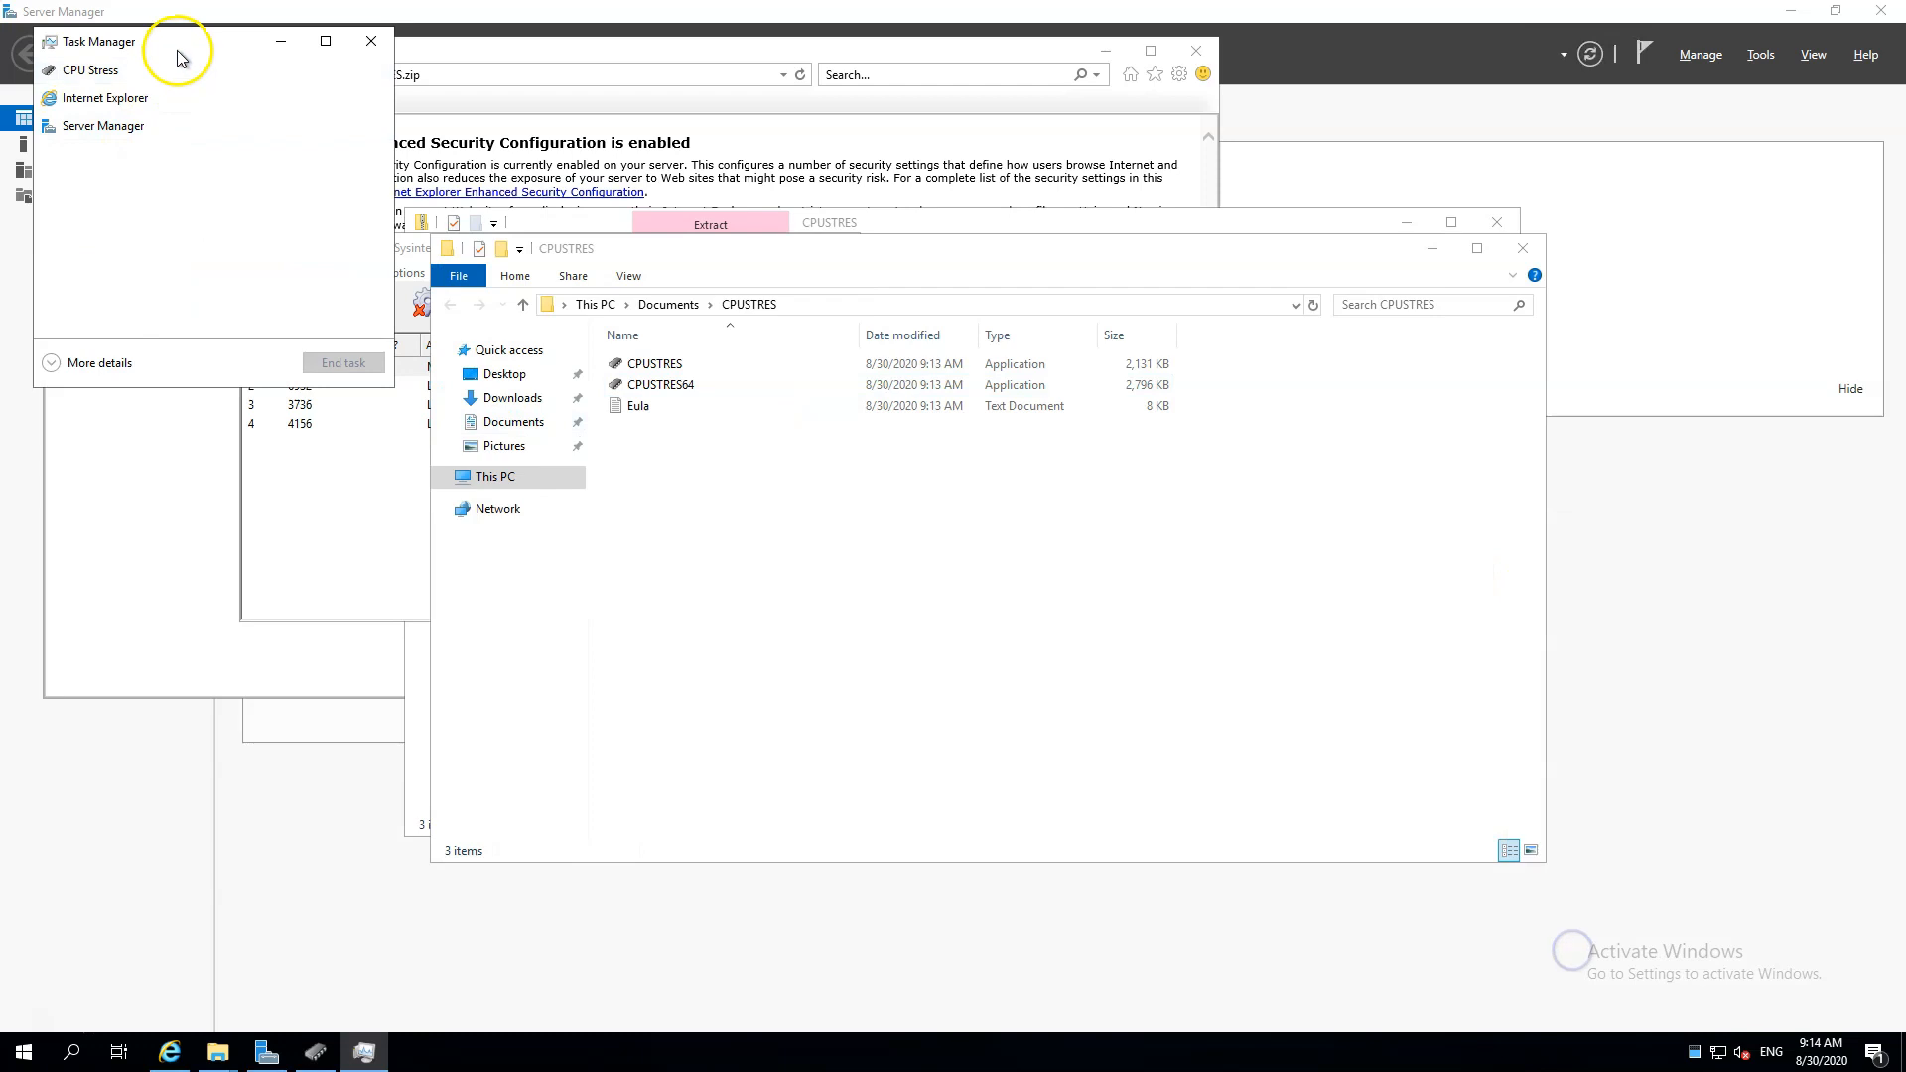
click(365, 542)
click(389, 270)
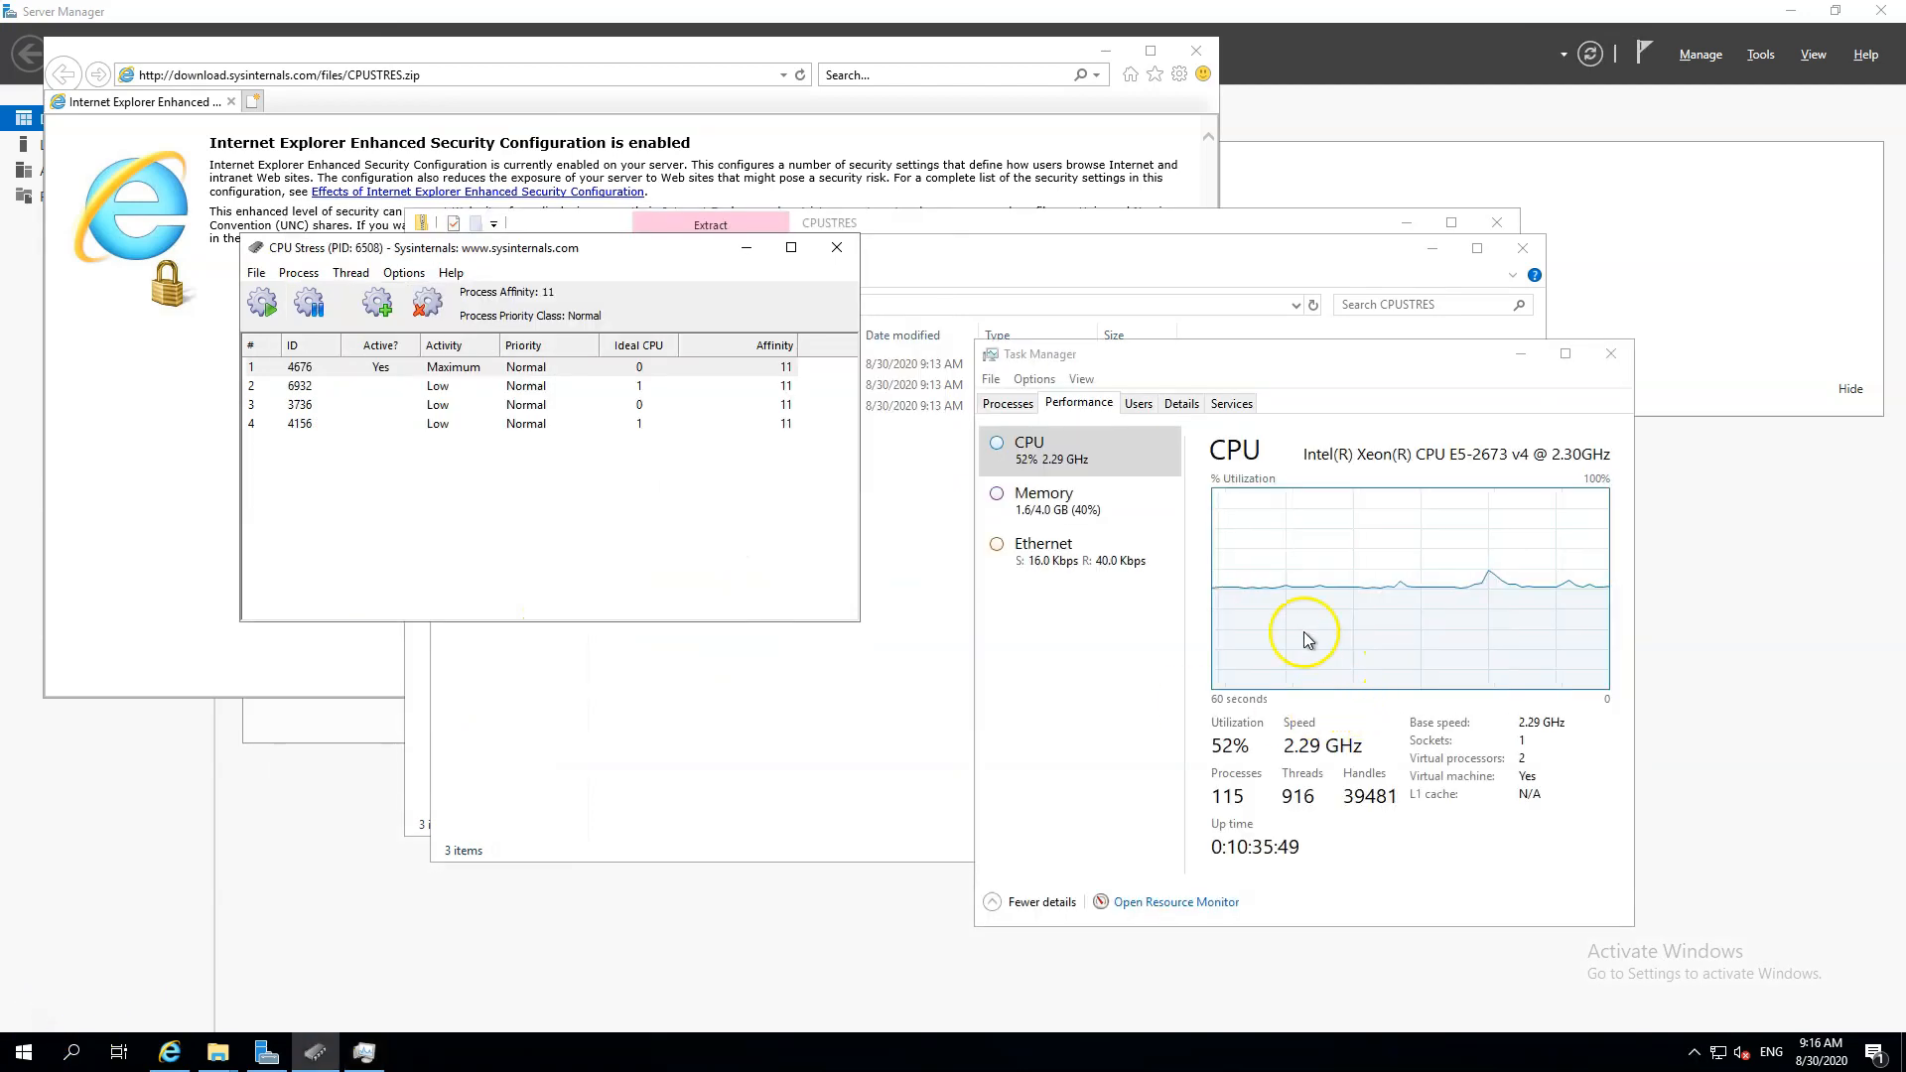
click(1038, 466)
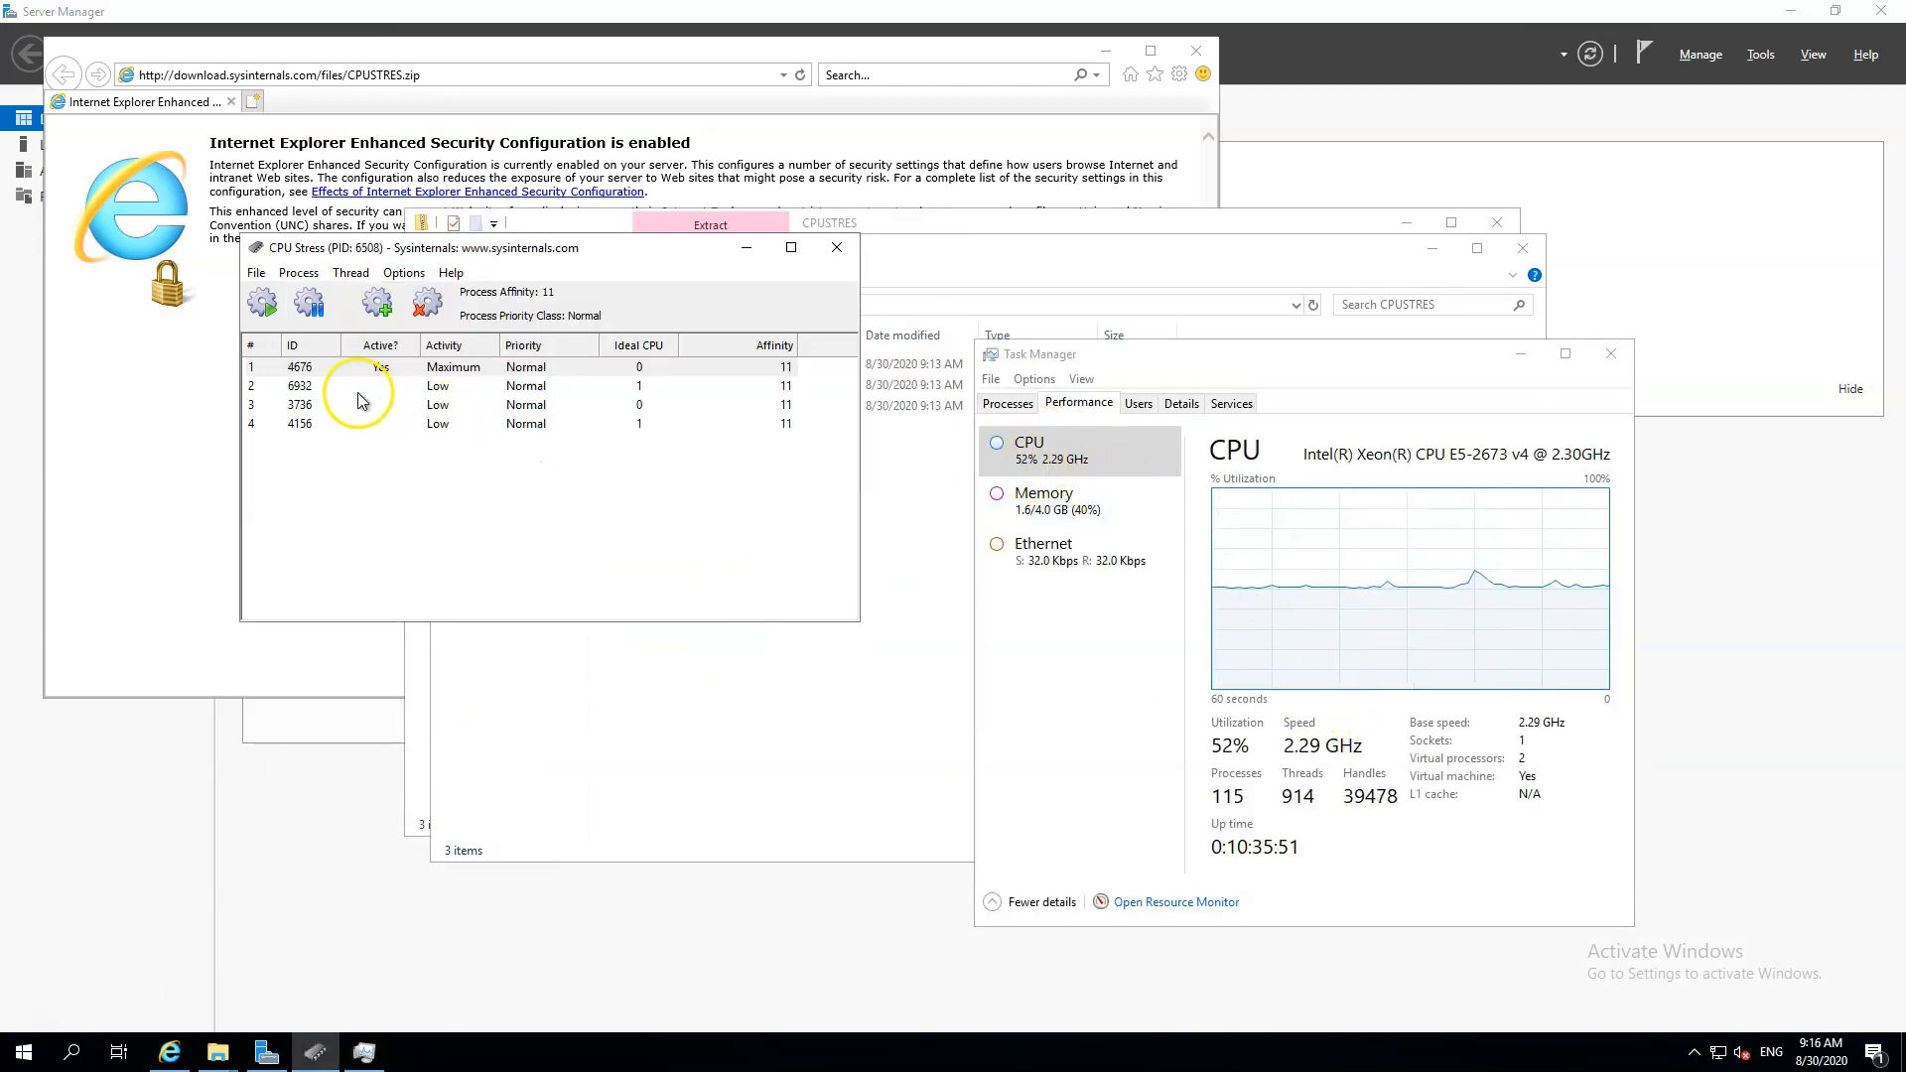
Activate thread 2 in CPU Stress to raise the load on the second processor.
drag(301, 370, 332, 387)
right_click(335, 388)
click(393, 398)
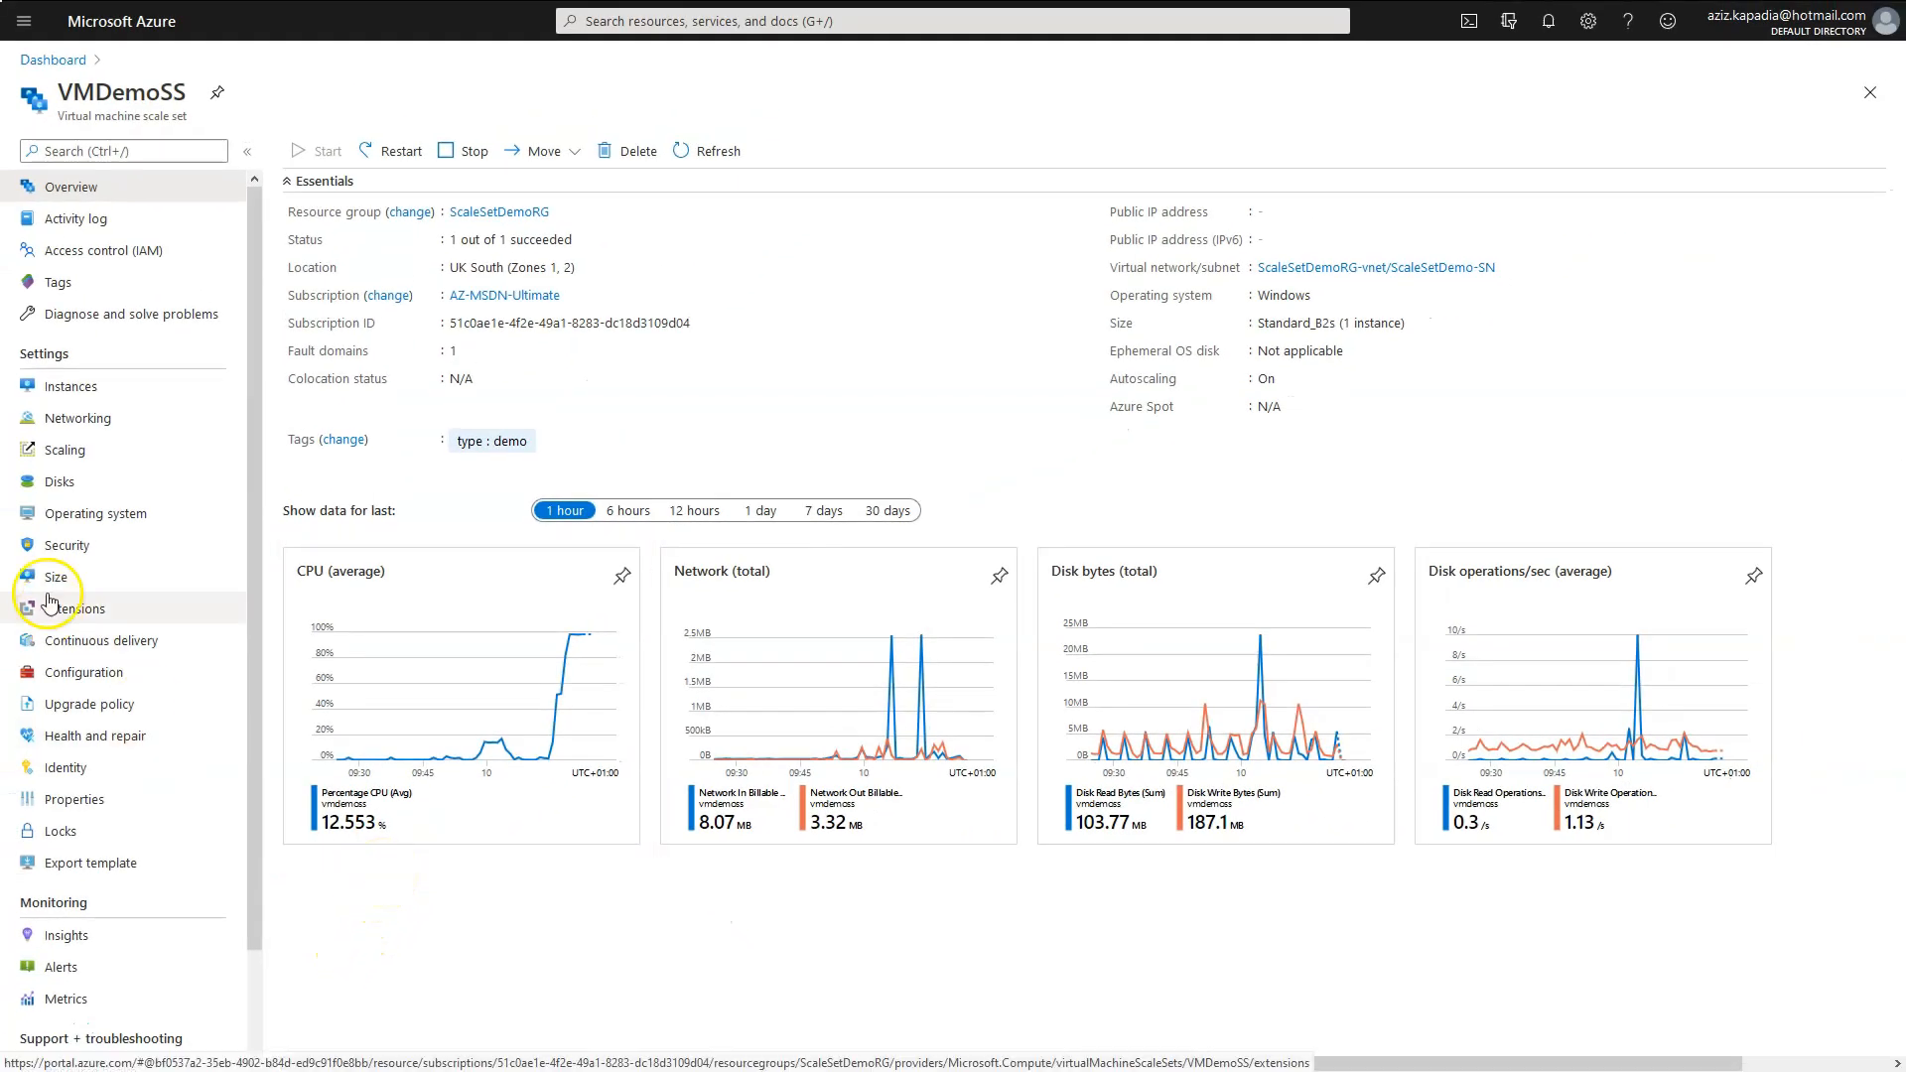
Switch to the Azure portal, refresh the VMDemoSS instance list, and recheck it after reviewing the autoscale run history.
click(69, 386)
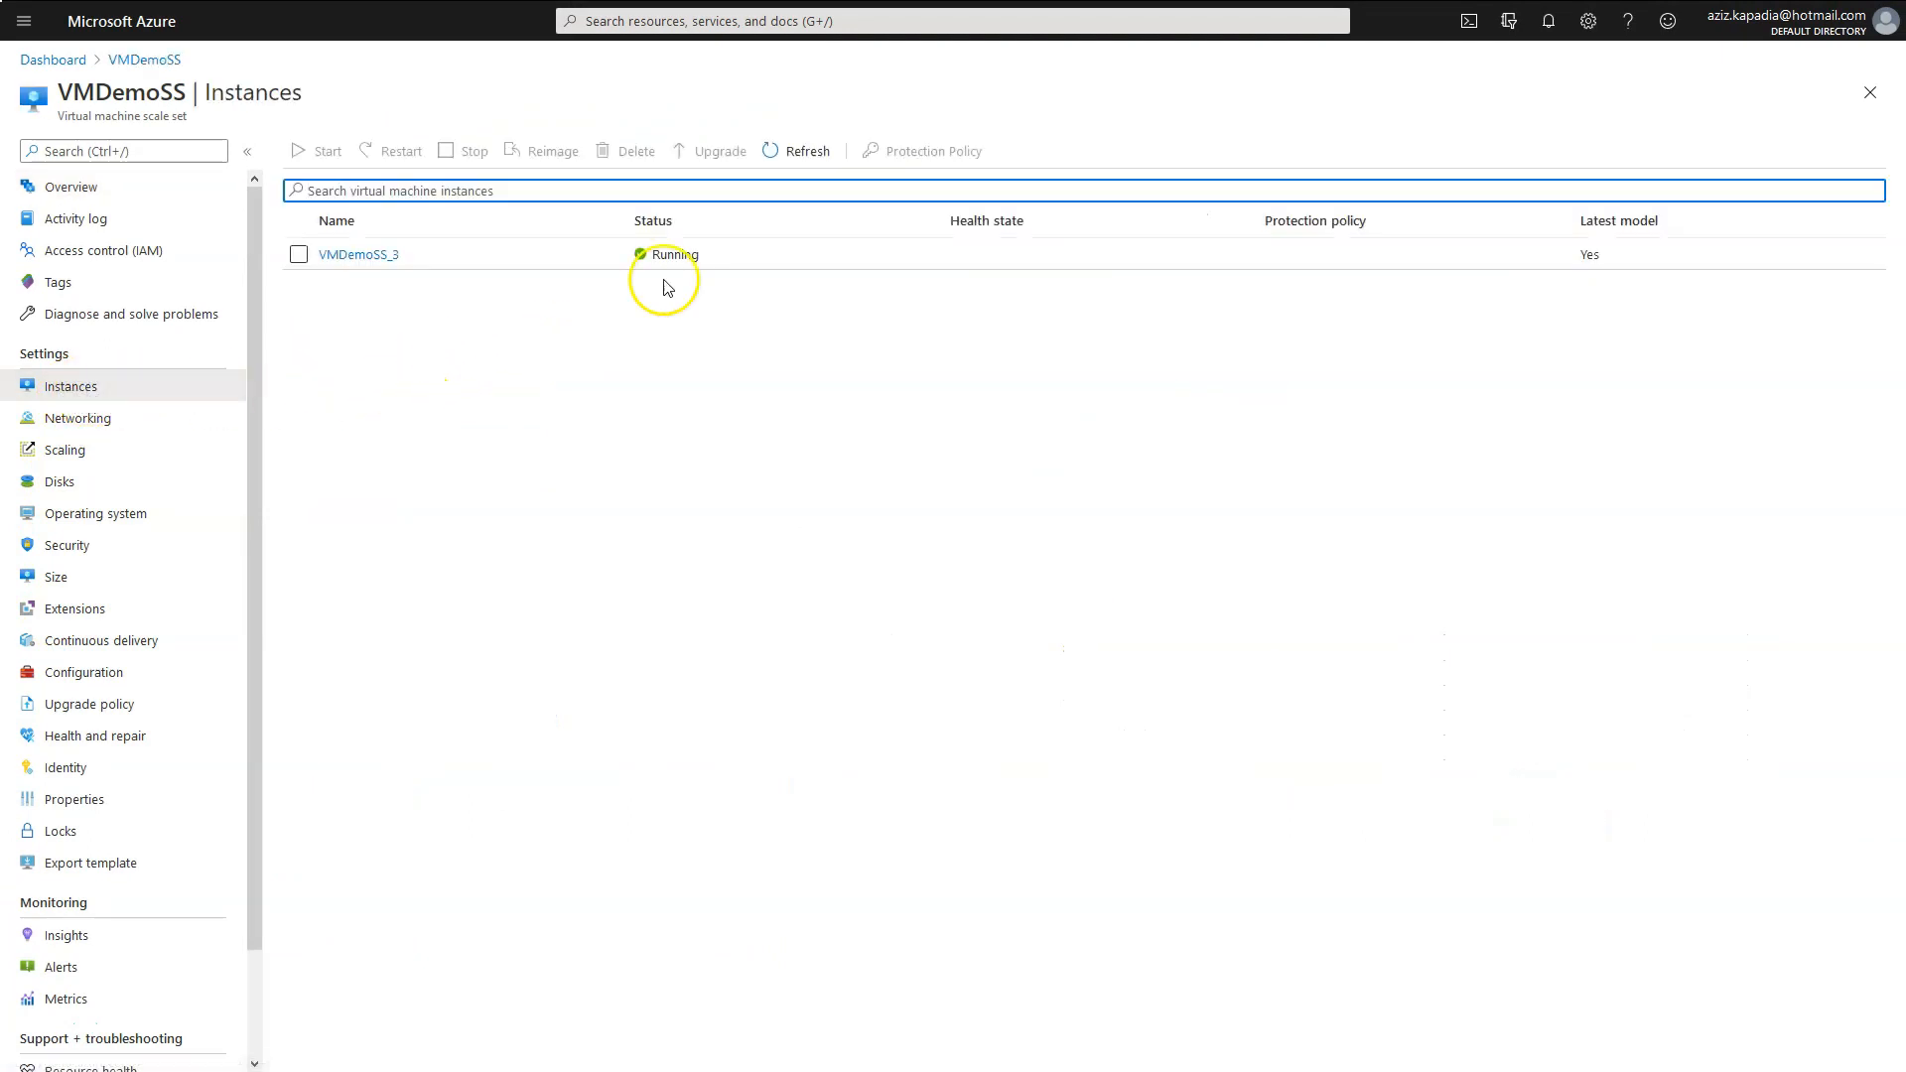
click(795, 152)
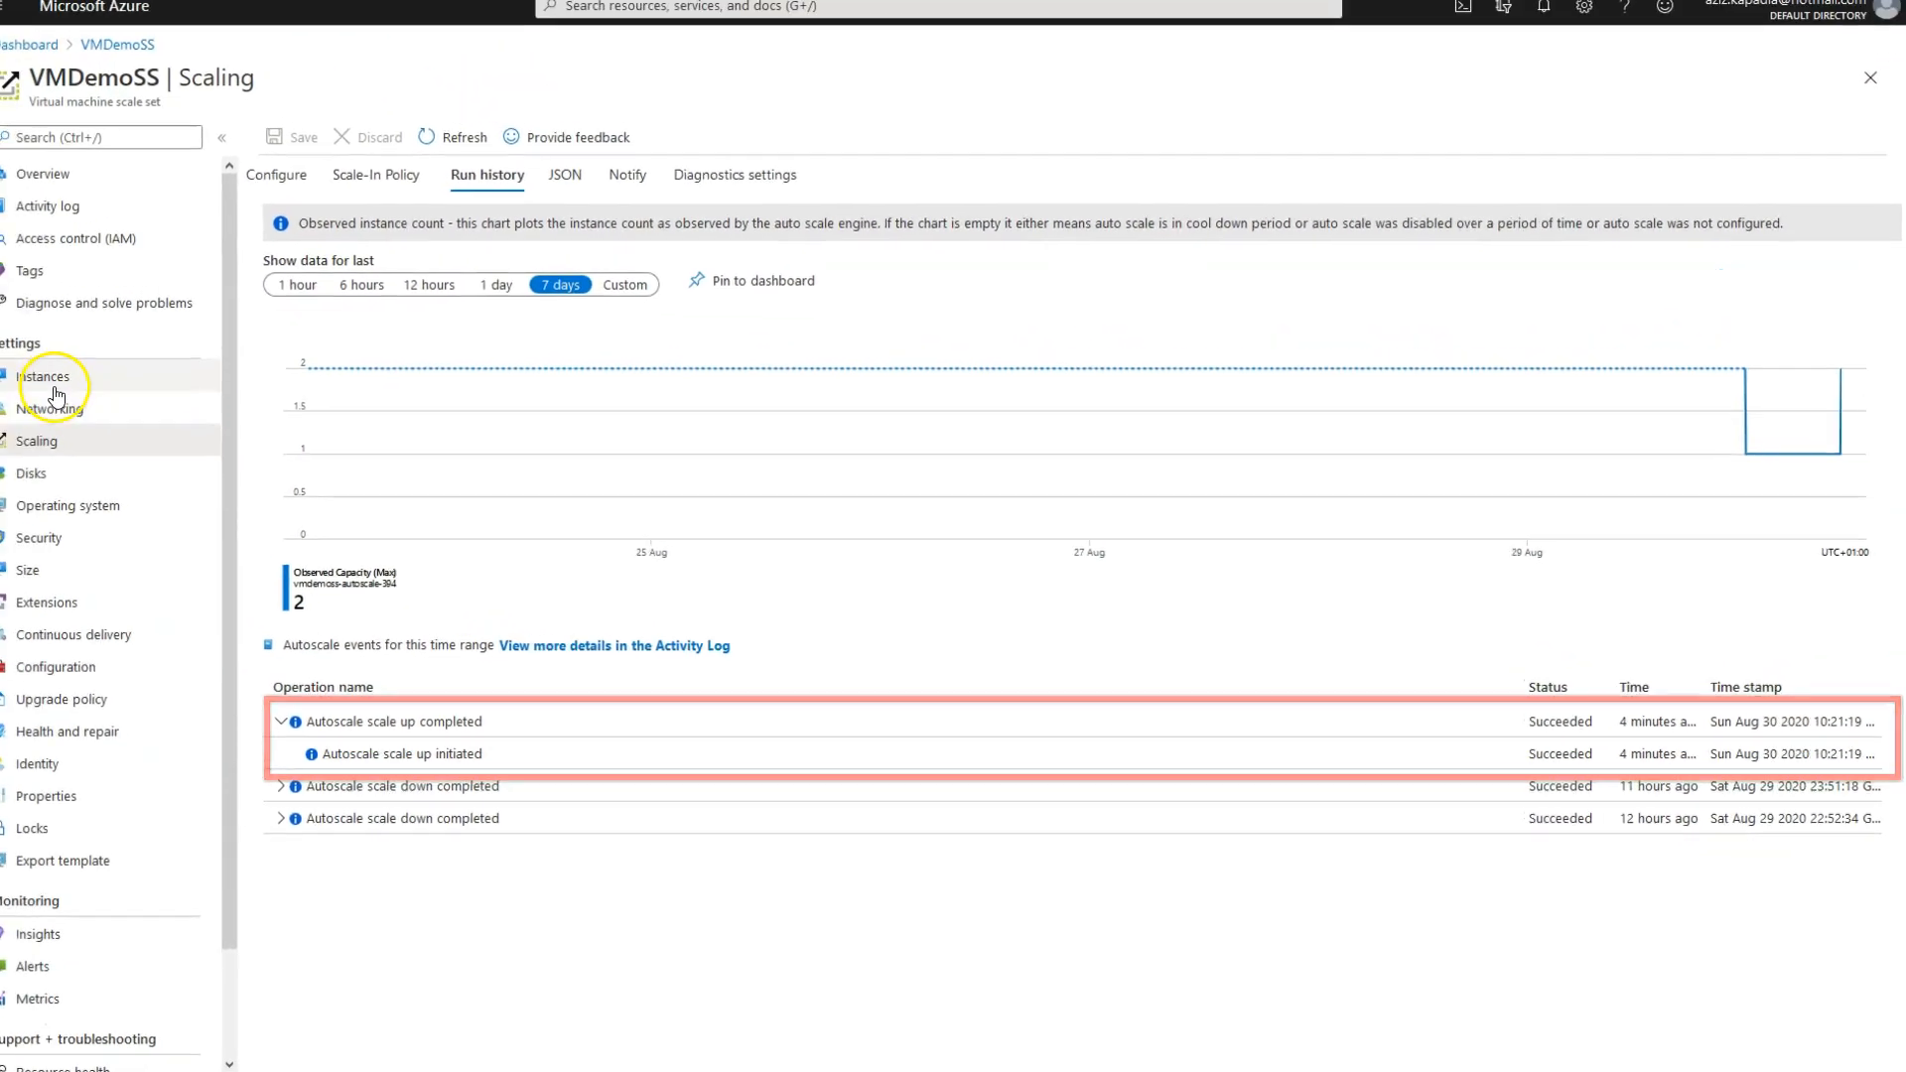
click(54, 385)
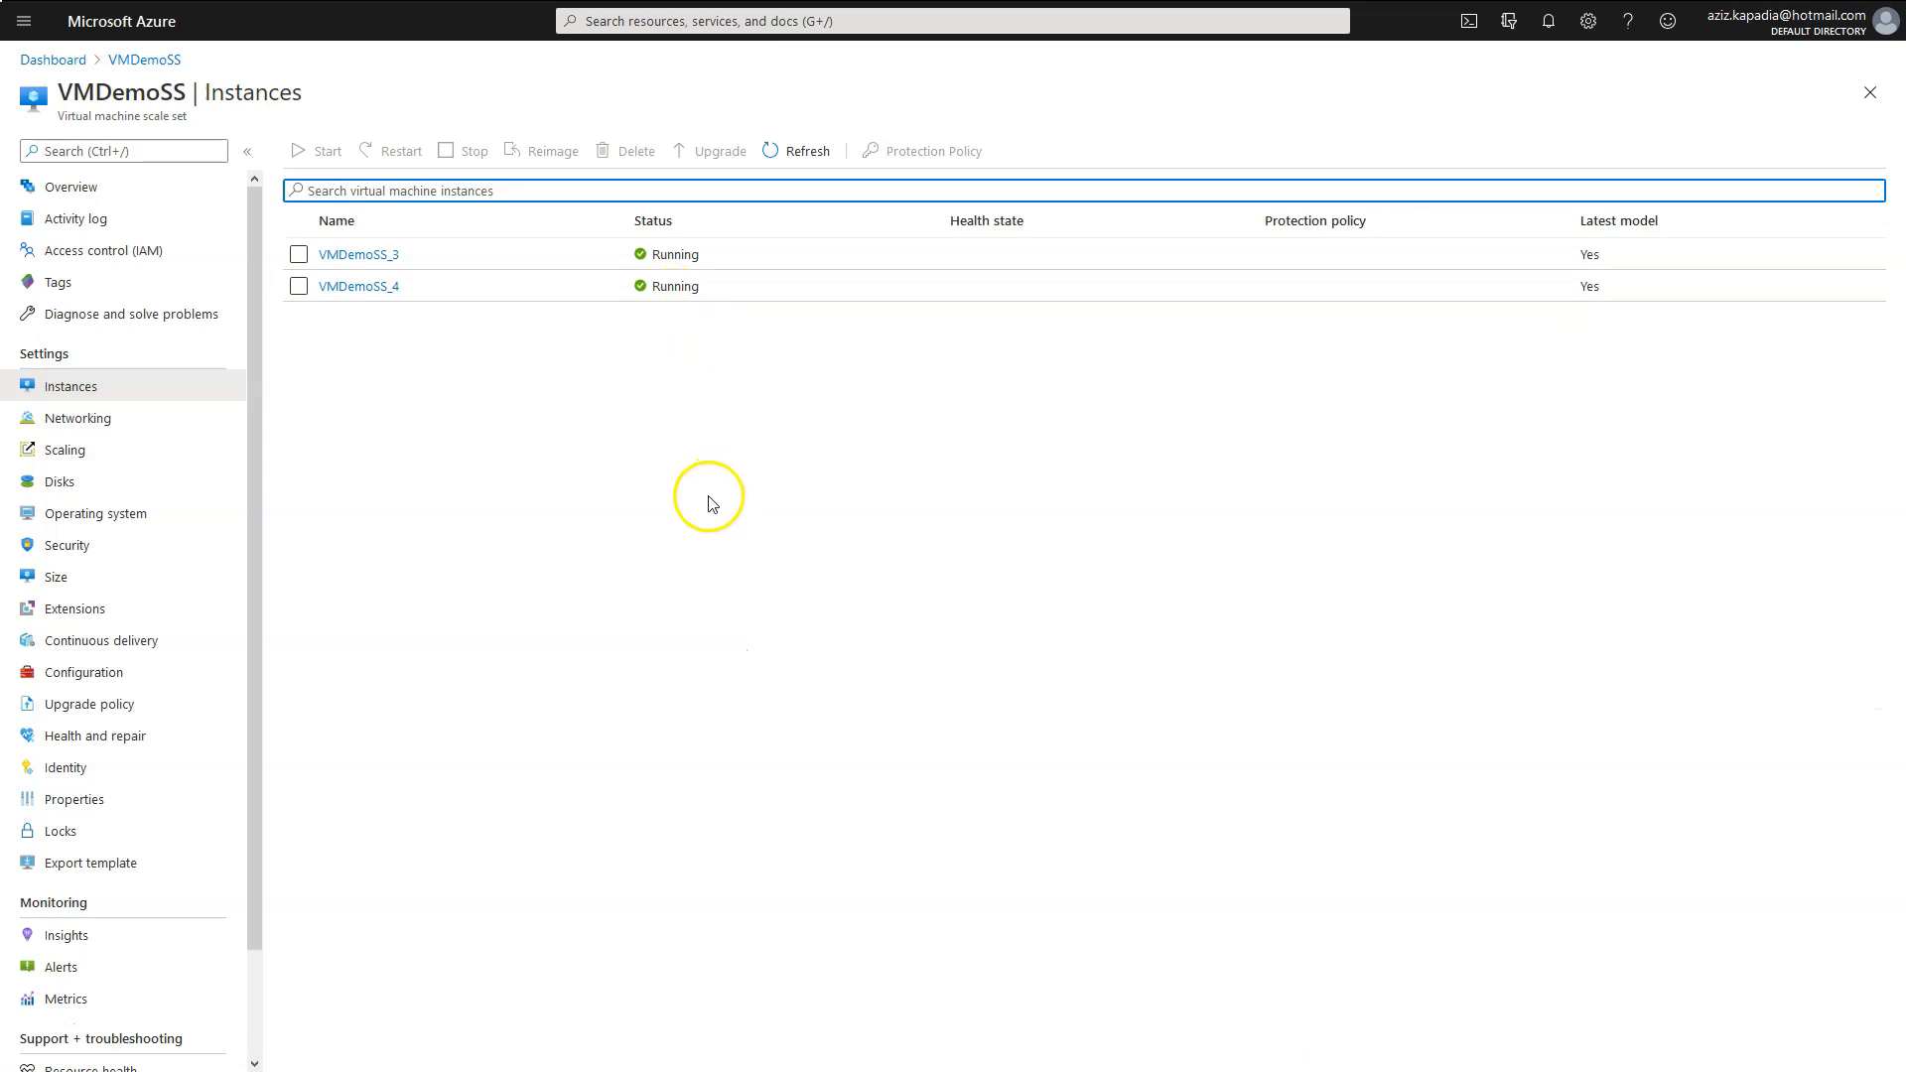
Switch back to the remote instance and deactivate thread 2 in CPU Stress.
click(31, 1038)
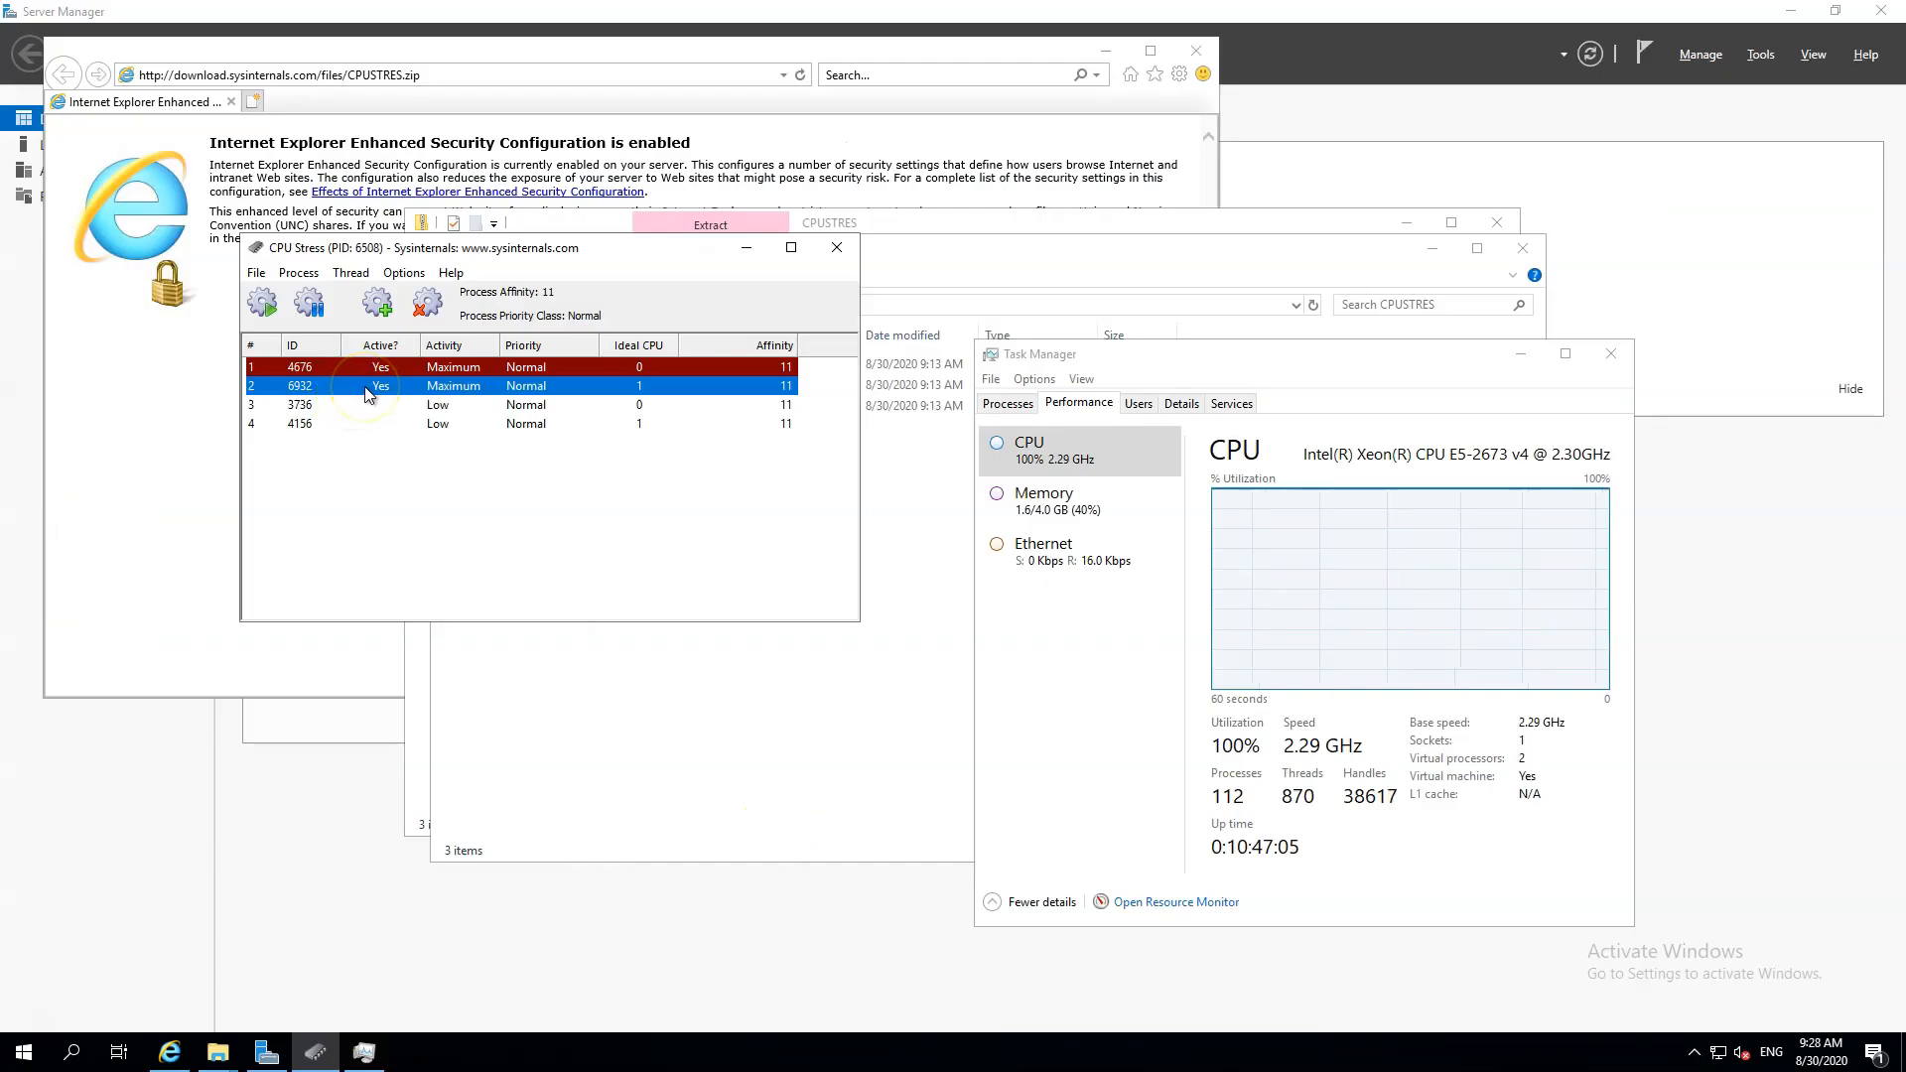
right_click(367, 393)
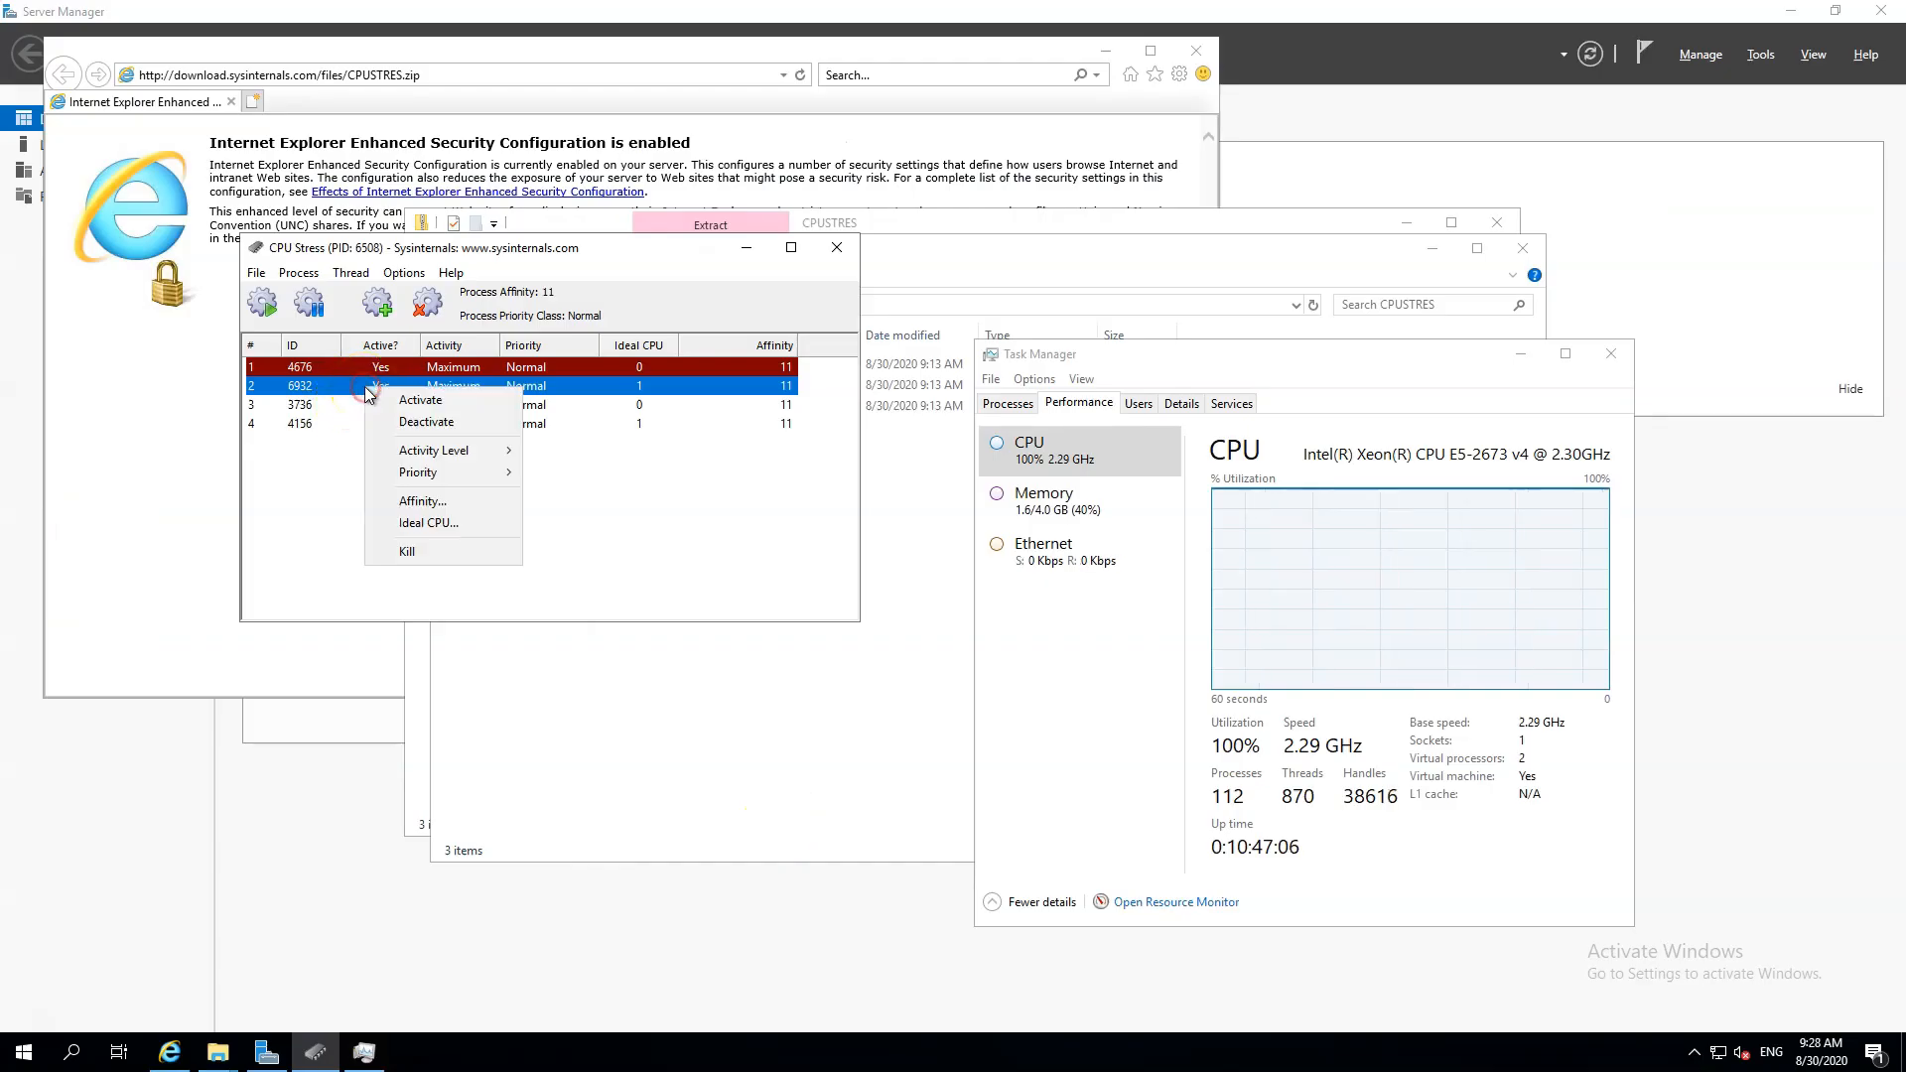
click(425, 422)
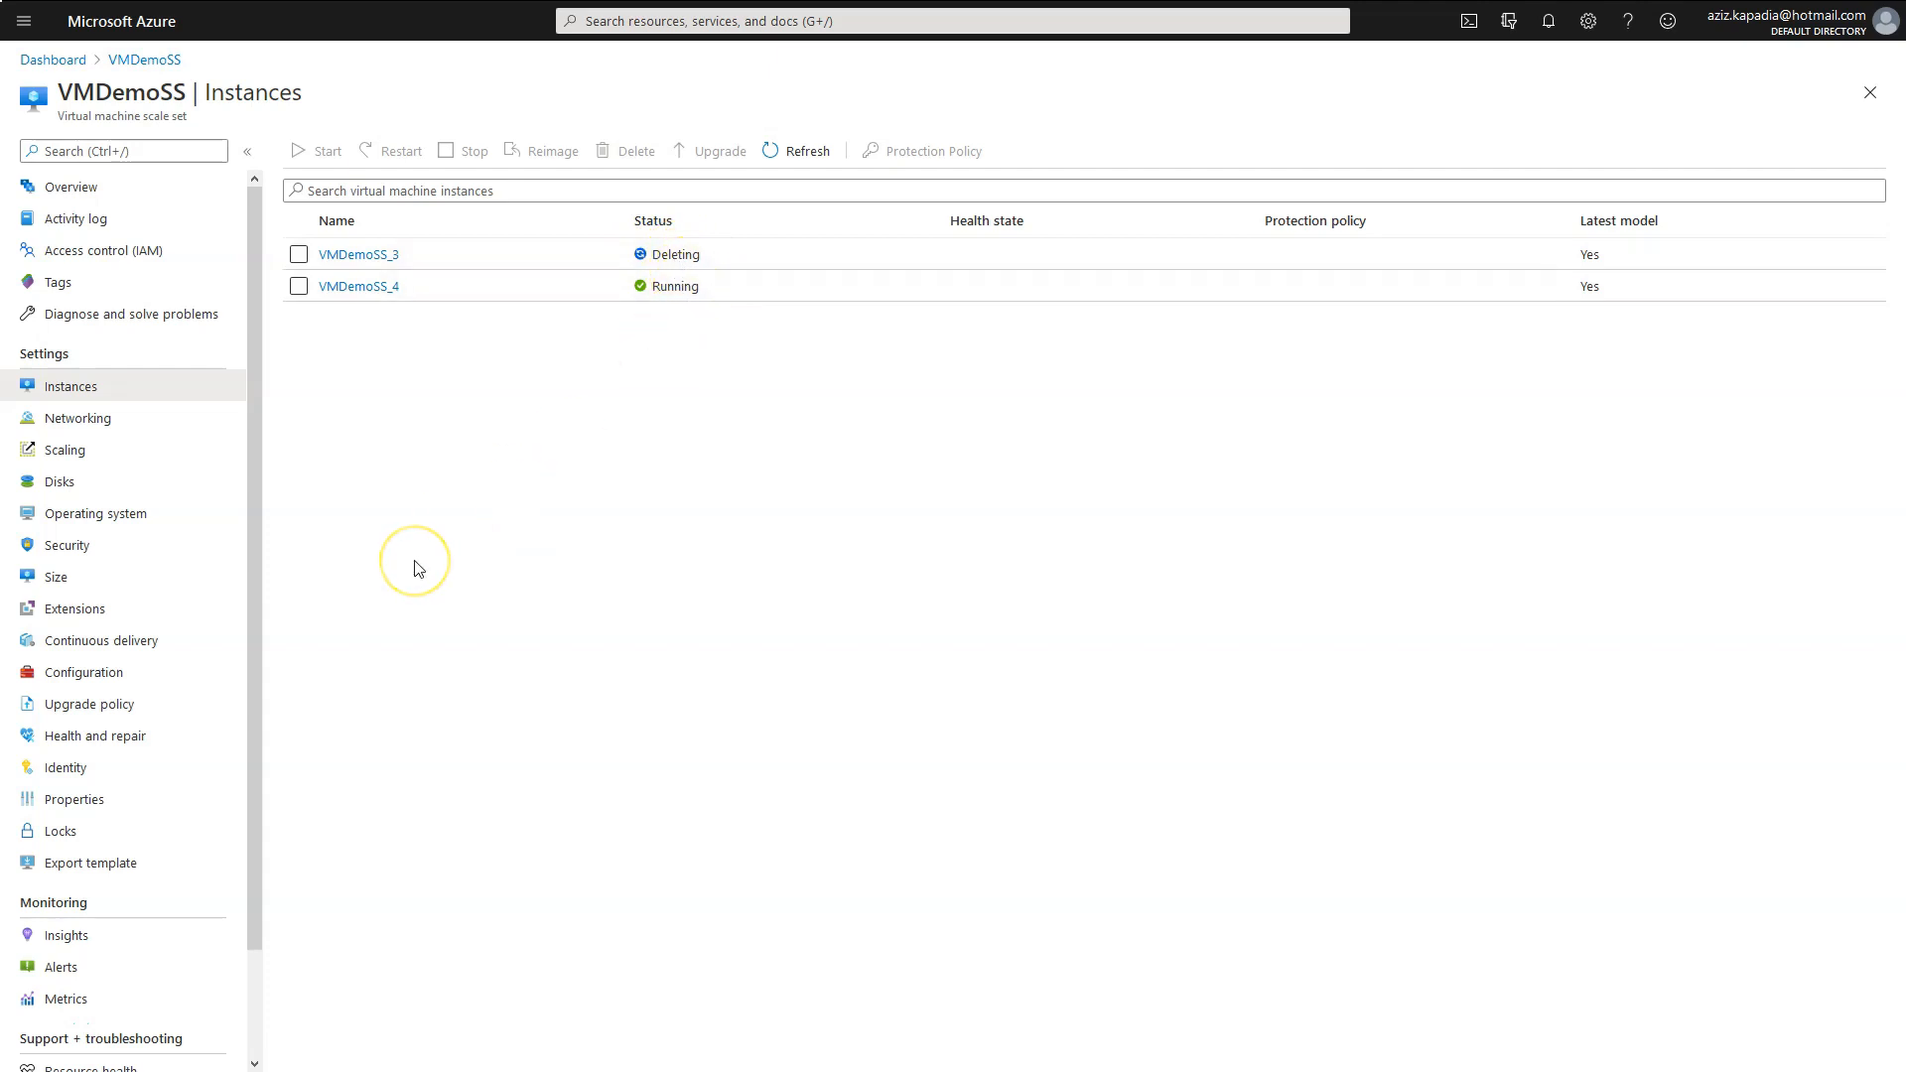
Open the overview of the VMDemoSS scale set in the Azure portal.
click(80, 188)
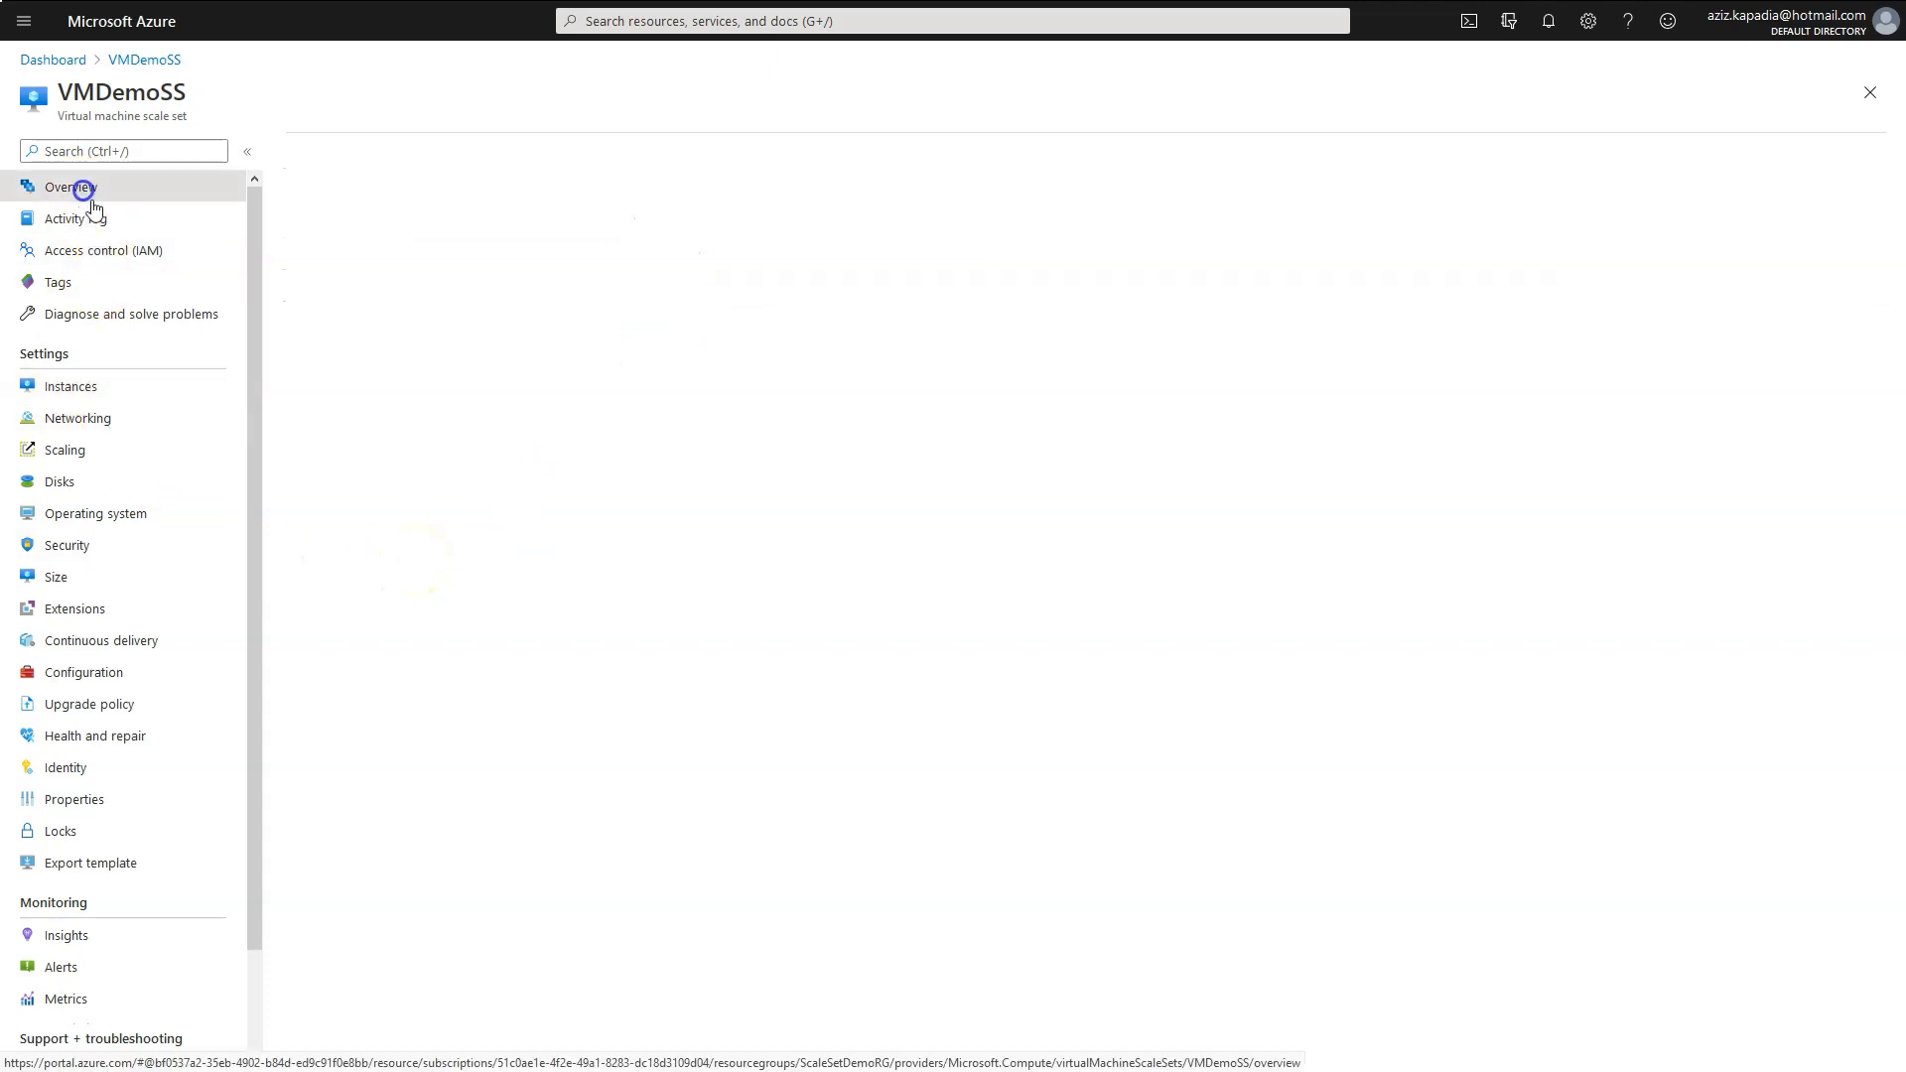